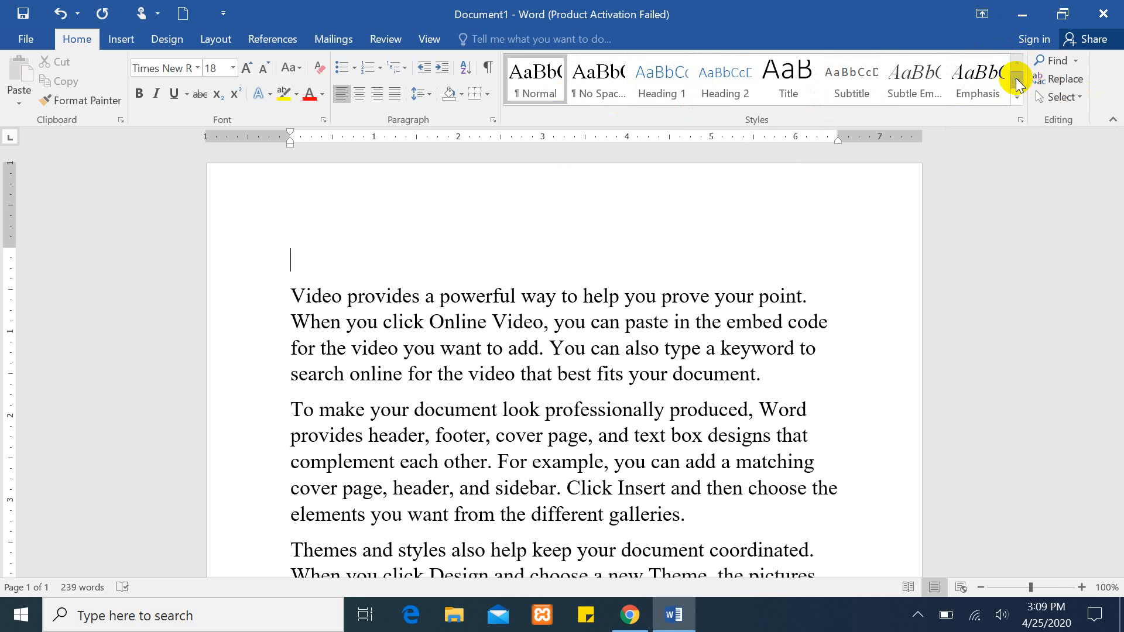
left_click(1018, 84)
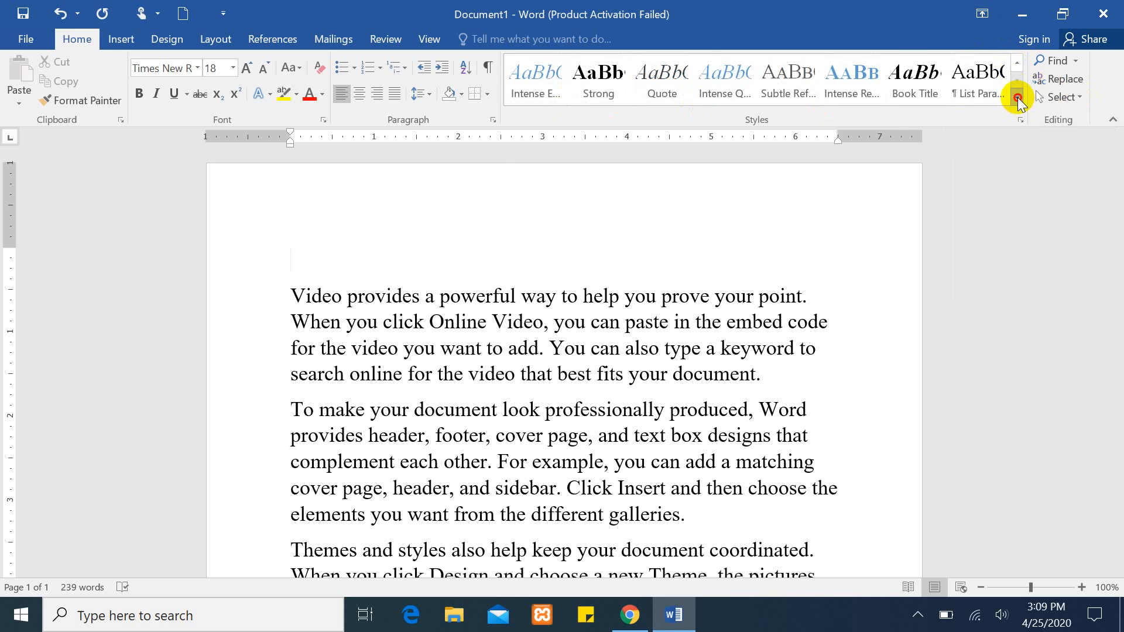
left_click(1018, 100)
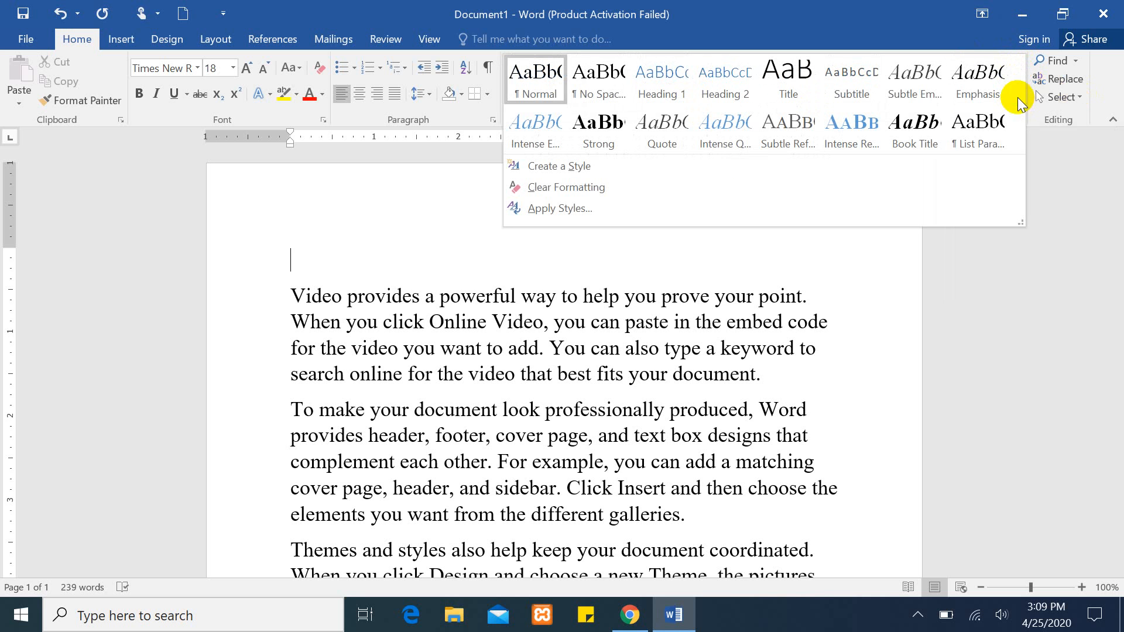
left_click(442, 380)
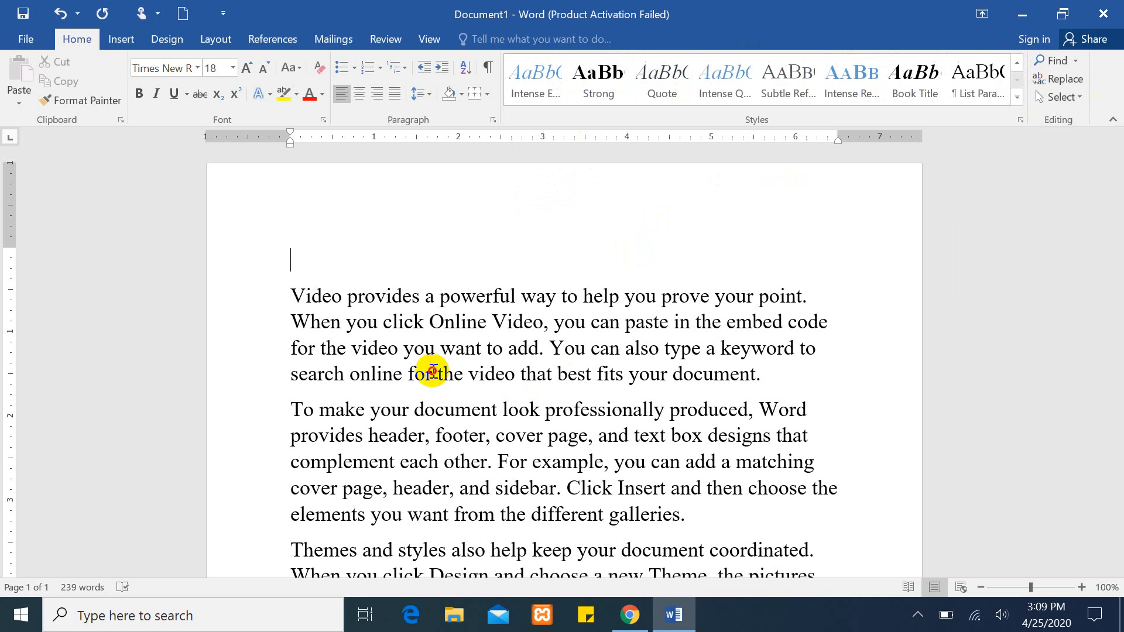
left_click(1017, 96)
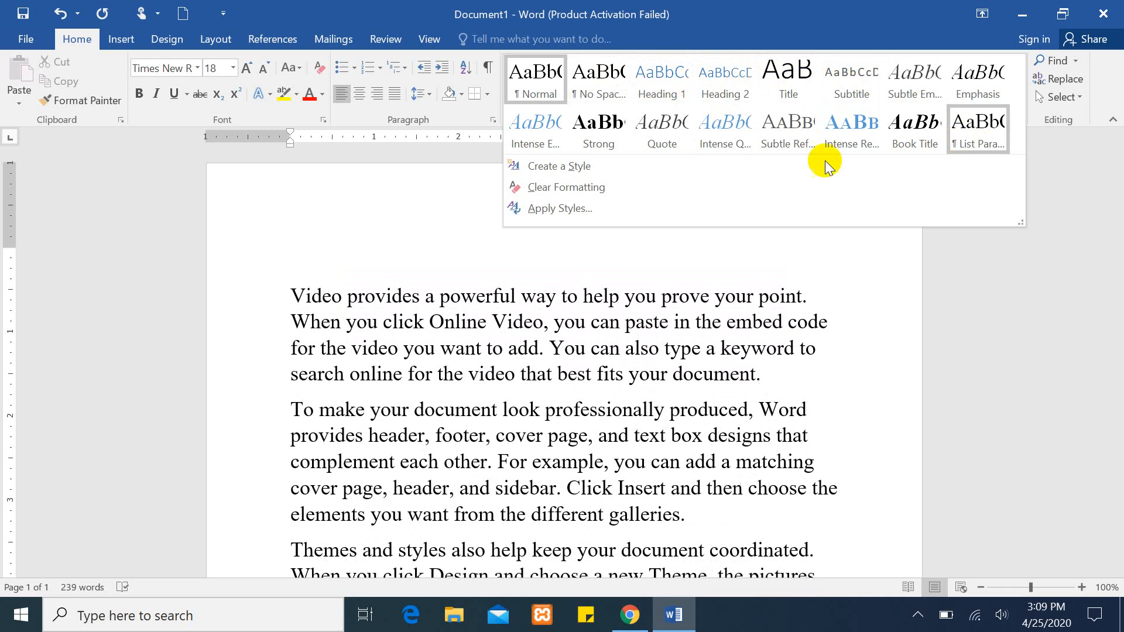
Step: Add the title "Computer Notes" on the empty first line and apply the Heading 1 style to it
left_click(381, 247)
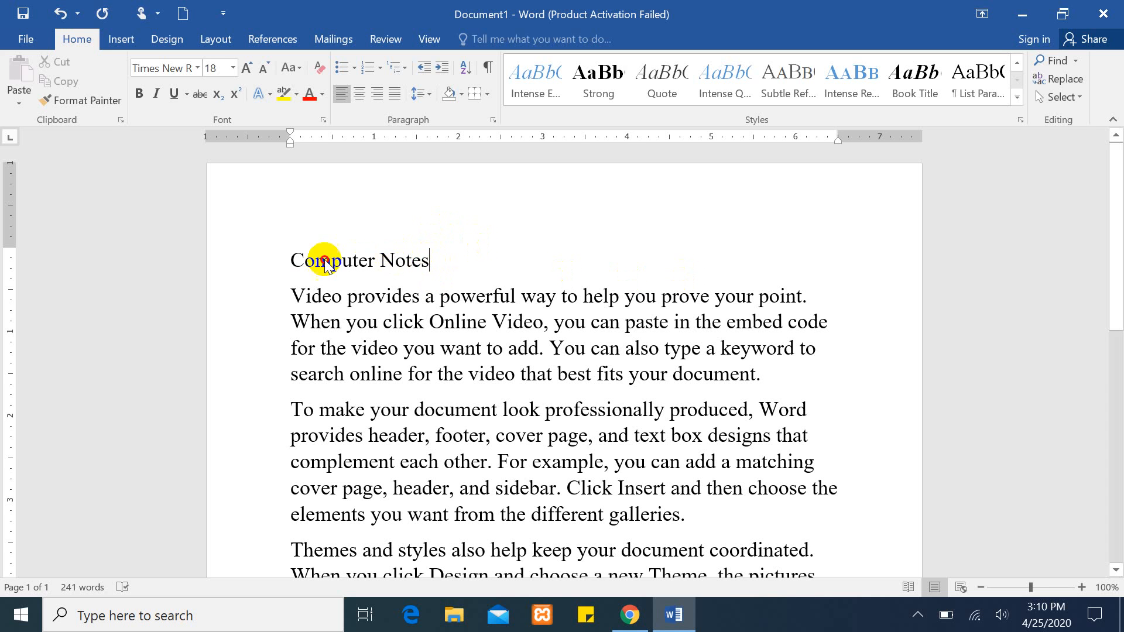
left_click(287, 264)
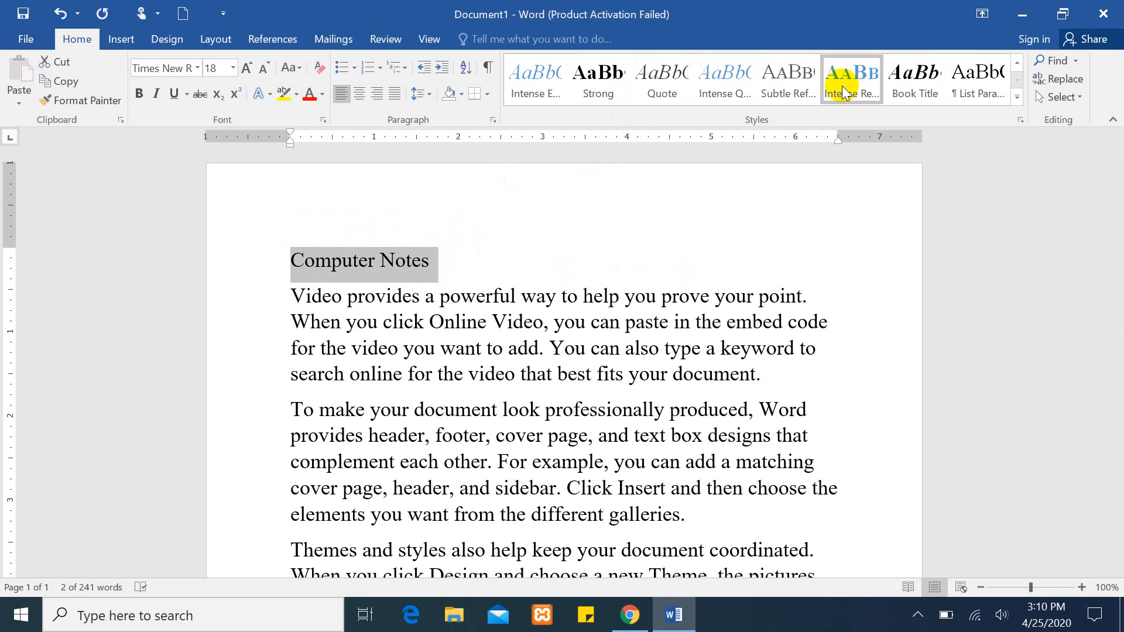
left_click(1017, 95)
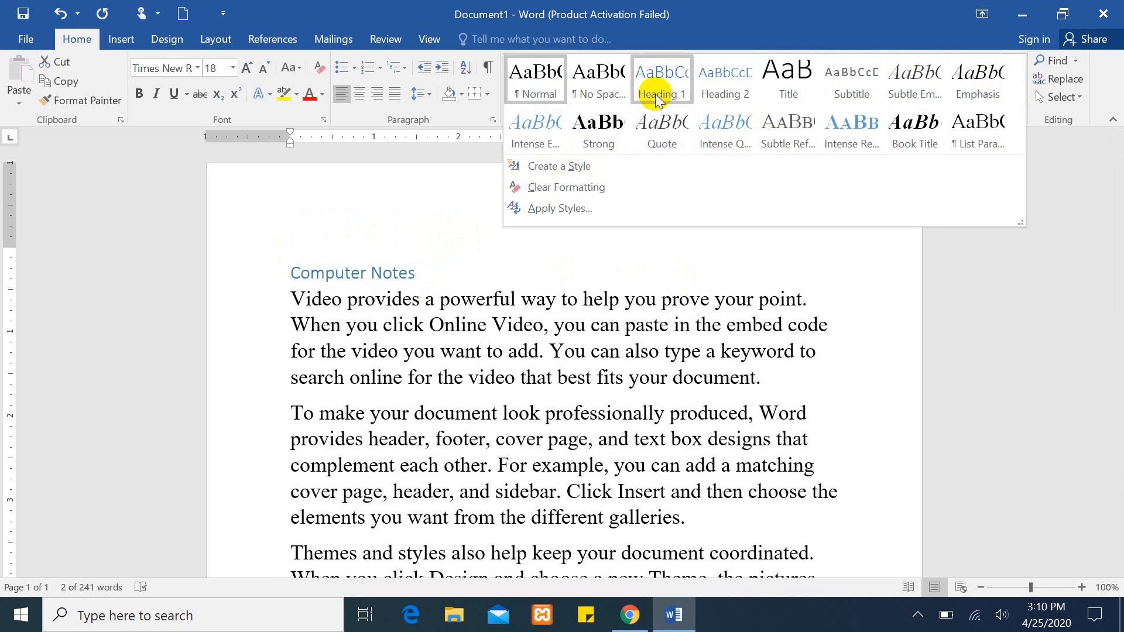
left_click(656, 94)
left_click(606, 280)
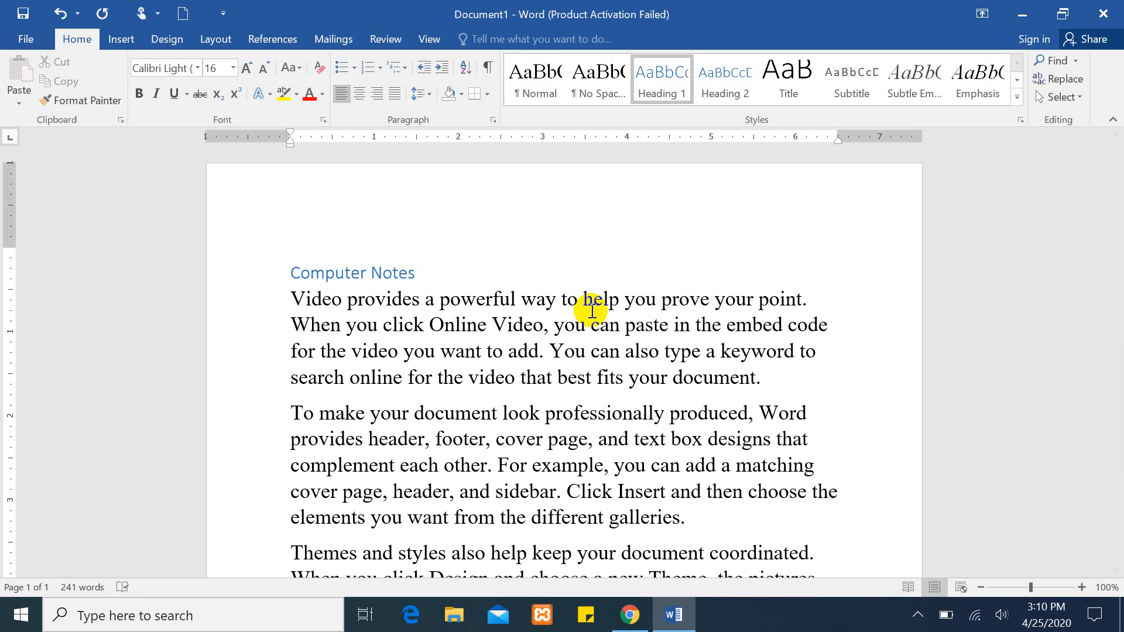
left_click_drag(550, 328, 391, 338)
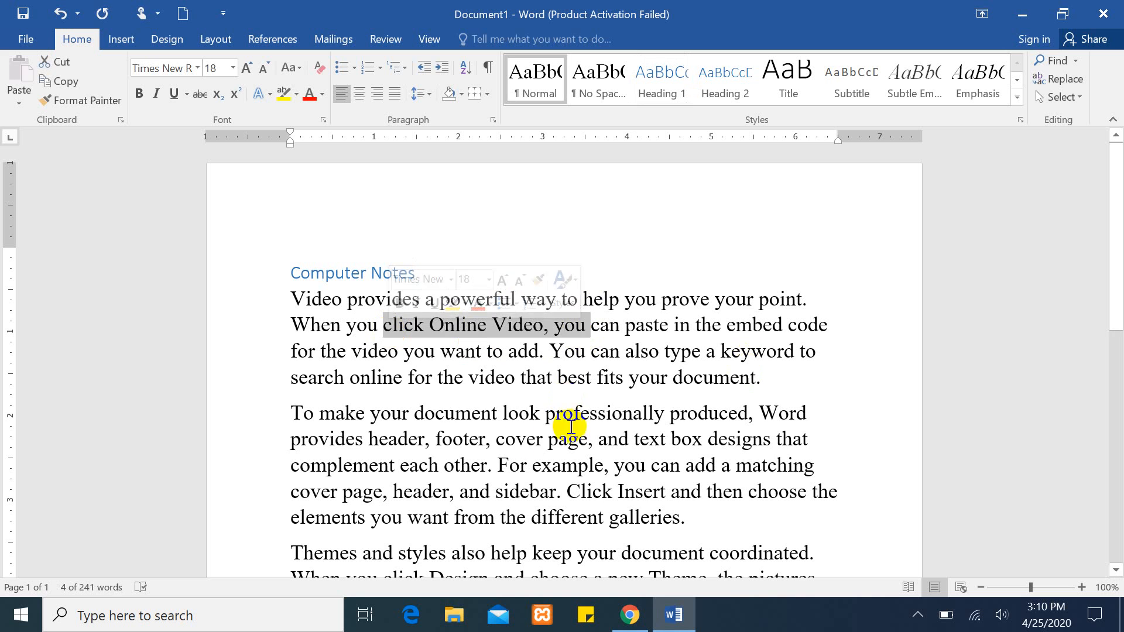
left_click_drag(548, 439, 375, 440)
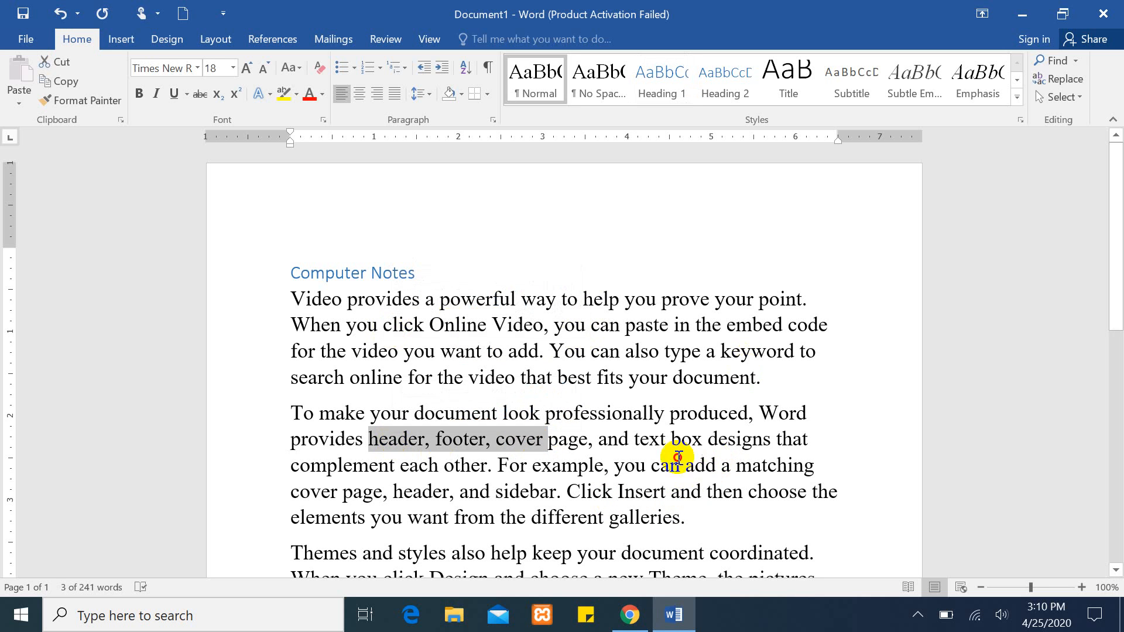
left_click_drag(721, 467, 600, 466)
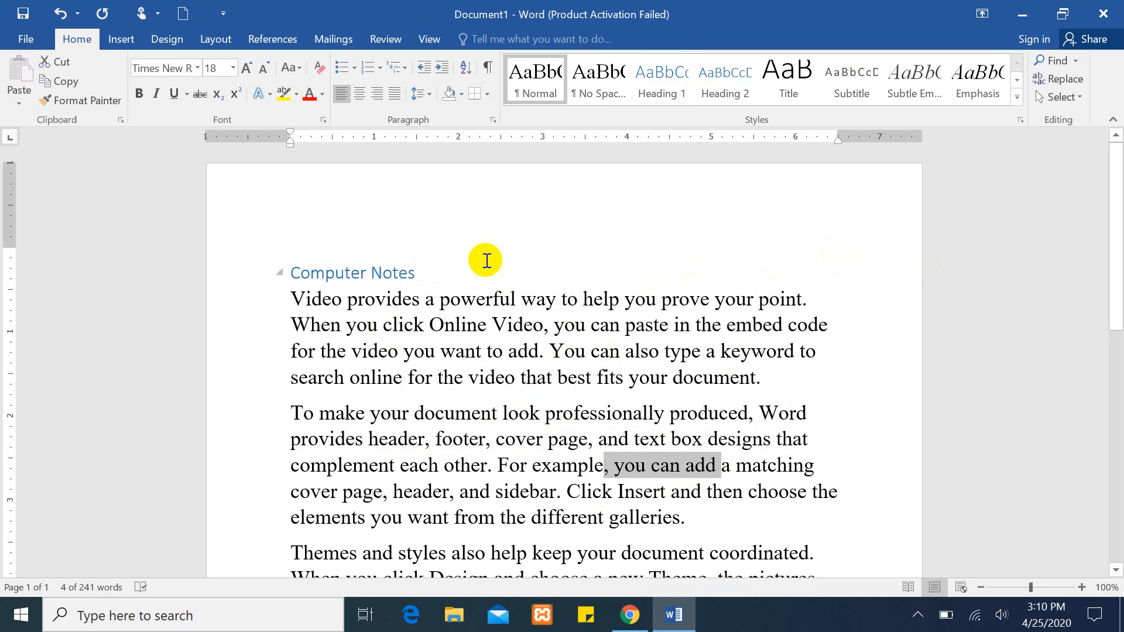
left_click(462, 262)
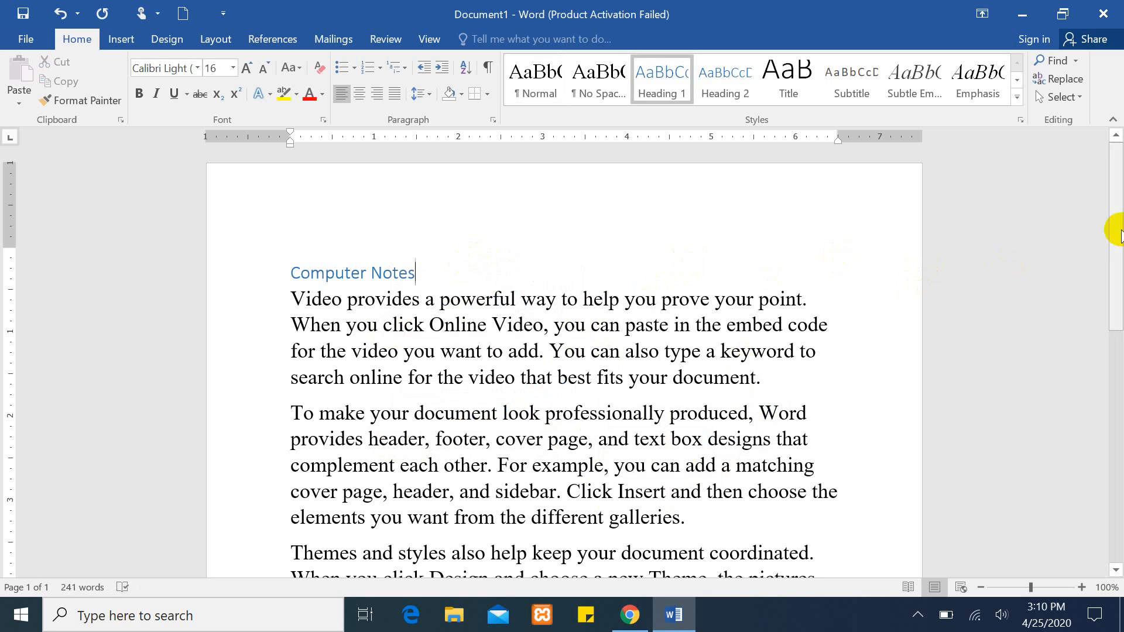
Step: Insert the line "Ms office Notes" directly below the Computer Notes heading and apply the Heading 2 style to it
mouse_move(1115, 226)
left_mouse_down()
mouse_move(1115, 276)
mouse_move(1120, 244)
left_mouse_up()
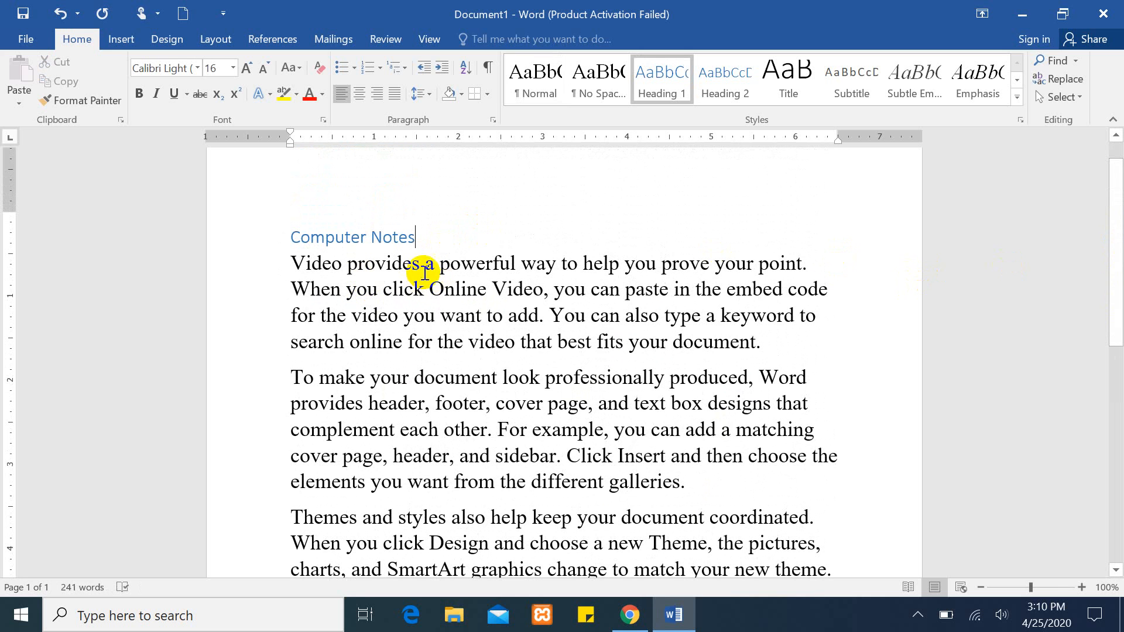
left_click(292, 258)
key("Return")
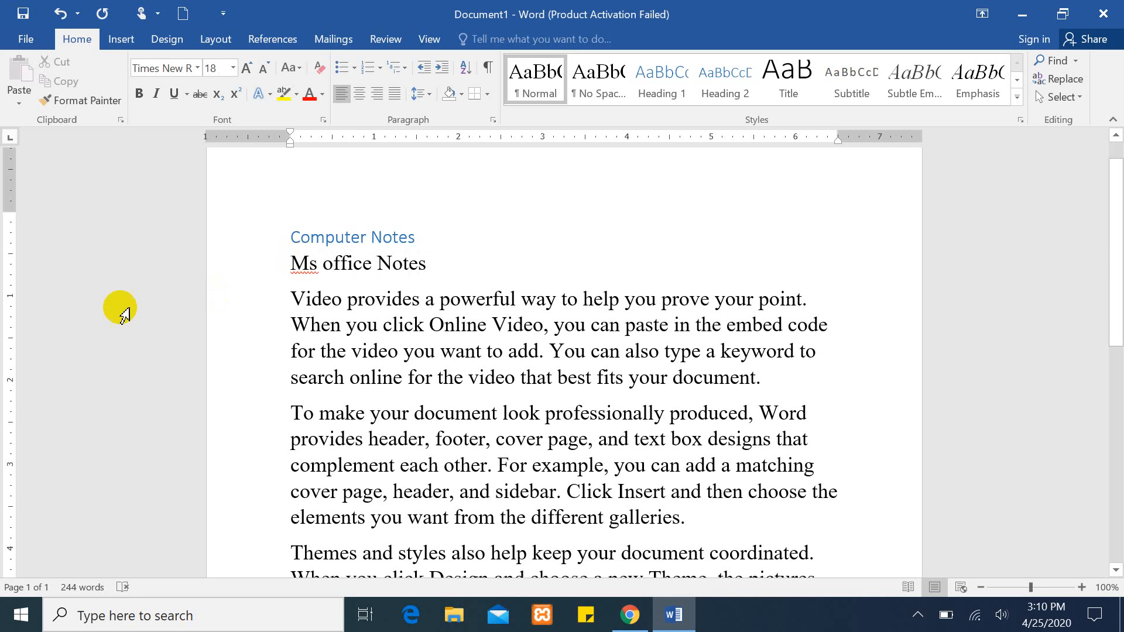
left_click_drag(427, 260, 298, 256)
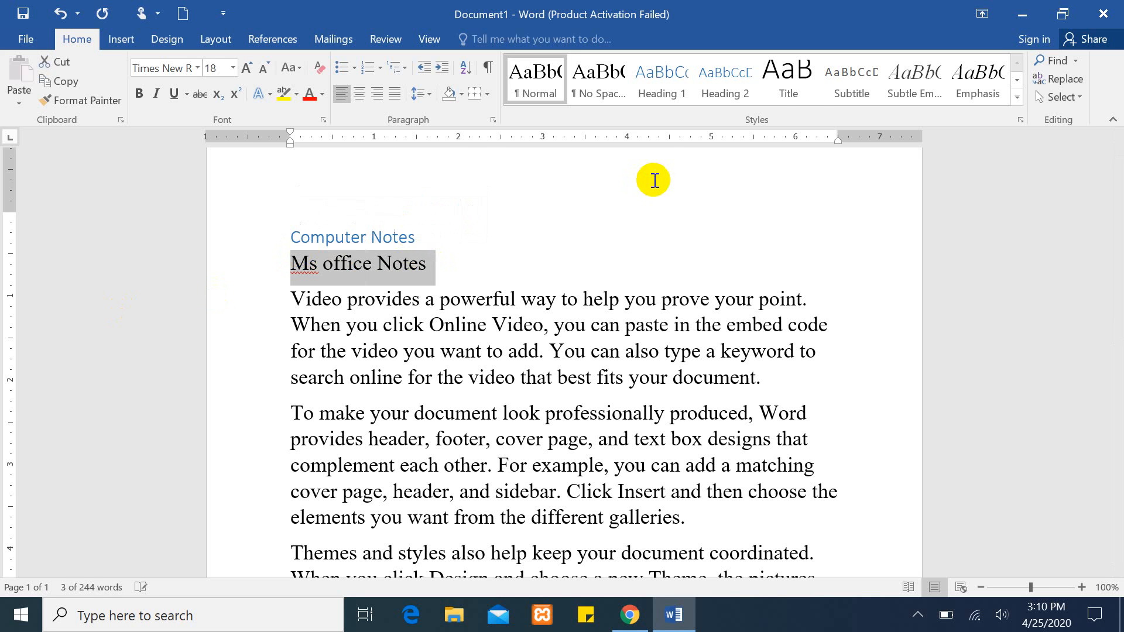
left_click(736, 82)
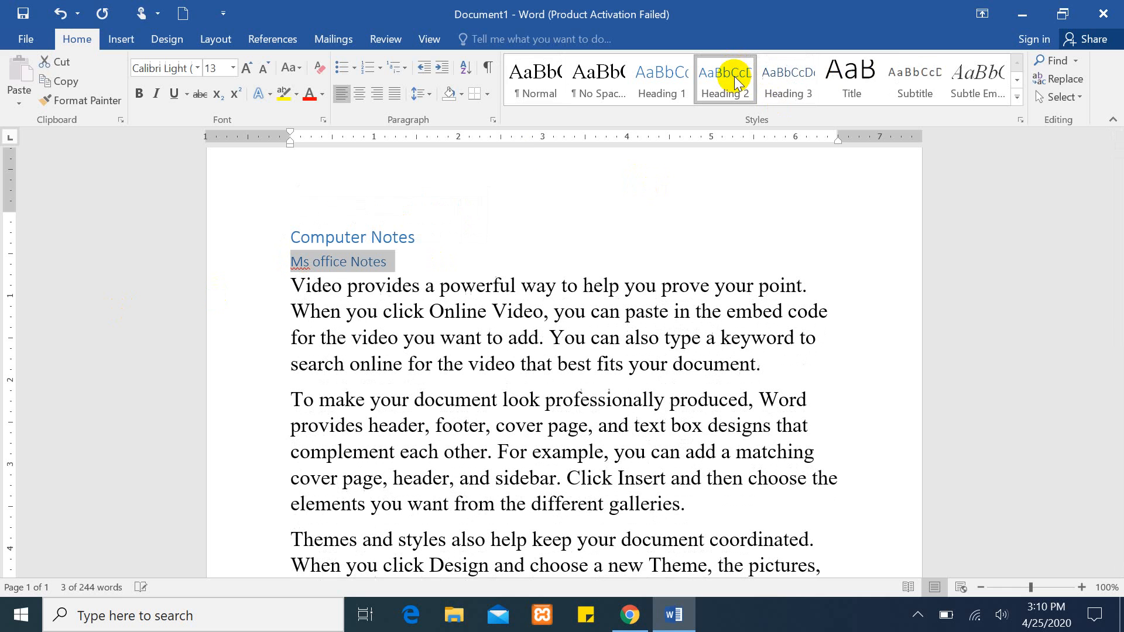
Step: Insert the line "Ms word Notes" below the Ms office Notes heading and apply the Heading 3 style to it
left_click(417, 266)
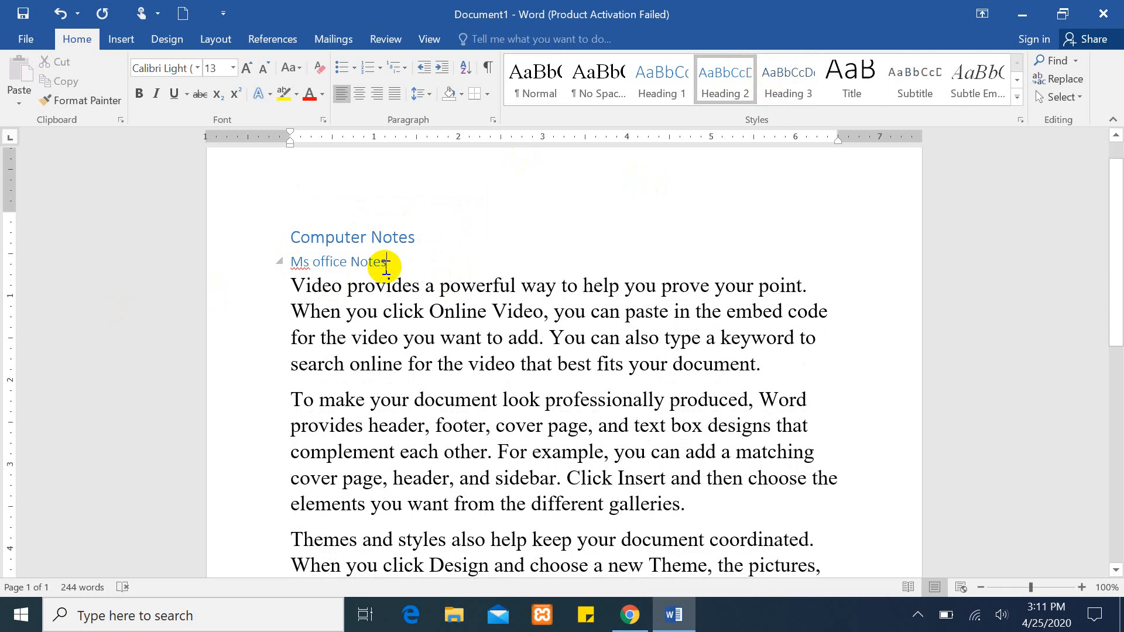
key("Return")
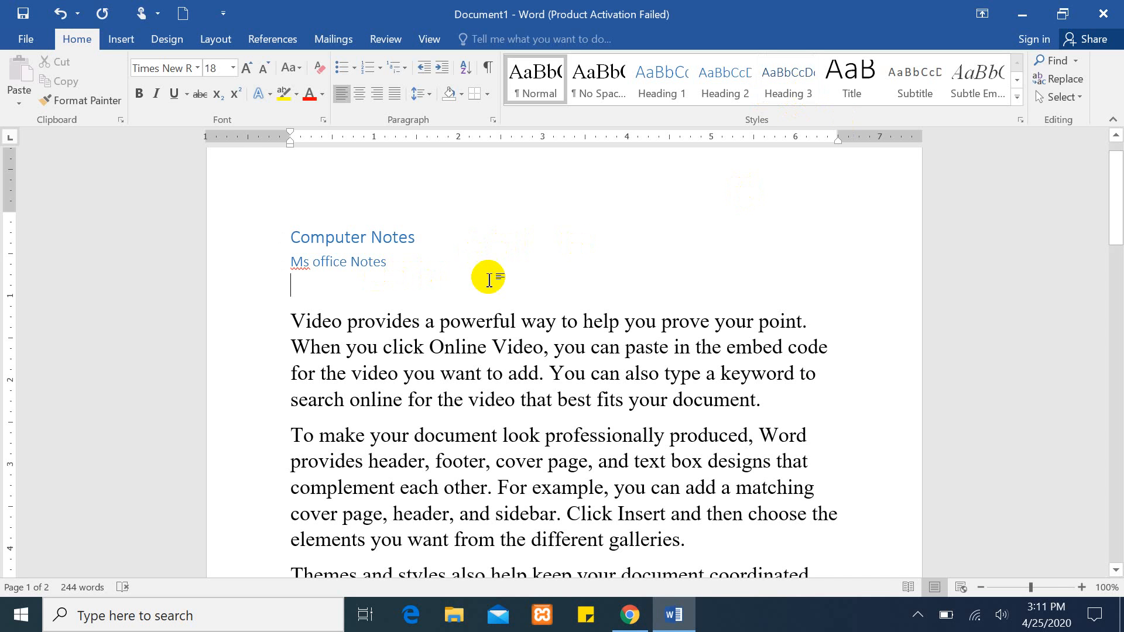
type("Ms word Notes")
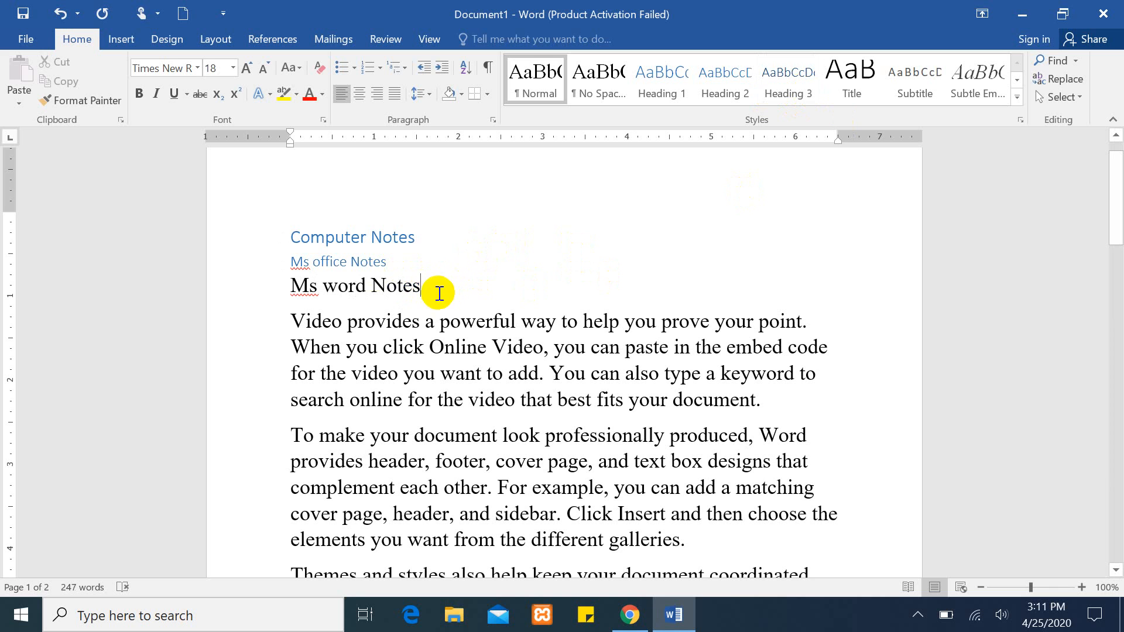
left_click_drag(437, 291, 282, 286)
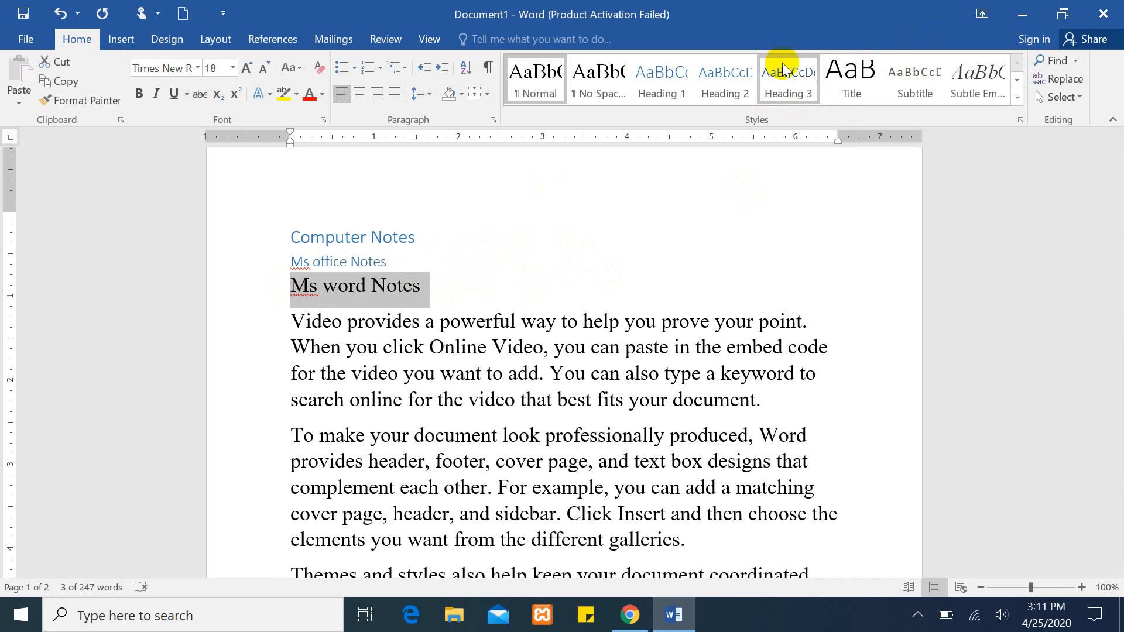
left_click(798, 74)
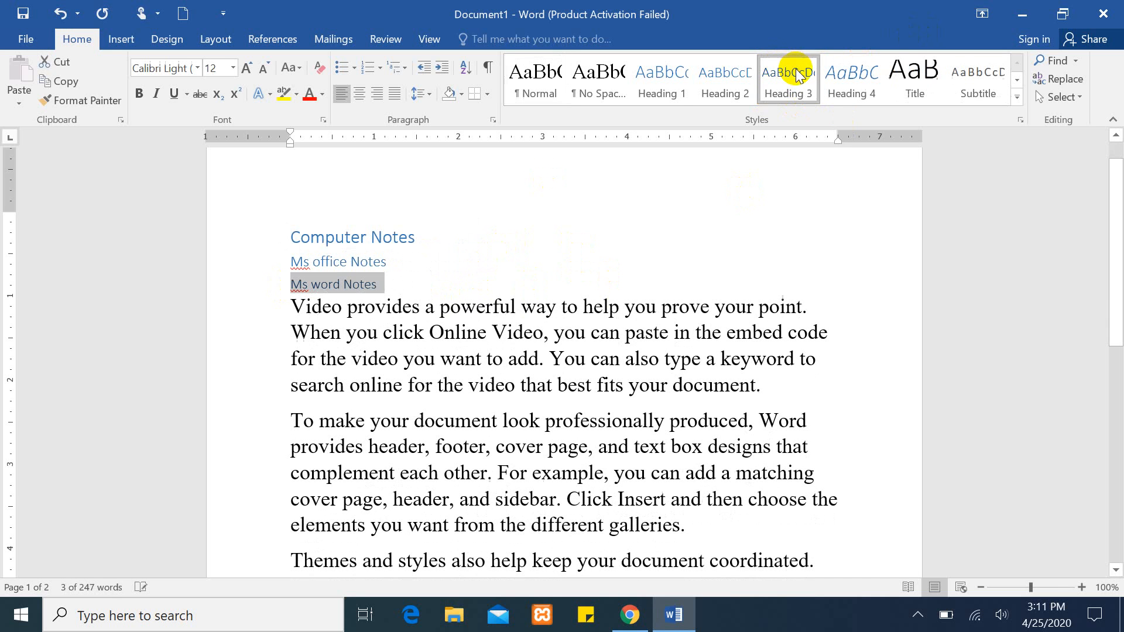
left_click(446, 269)
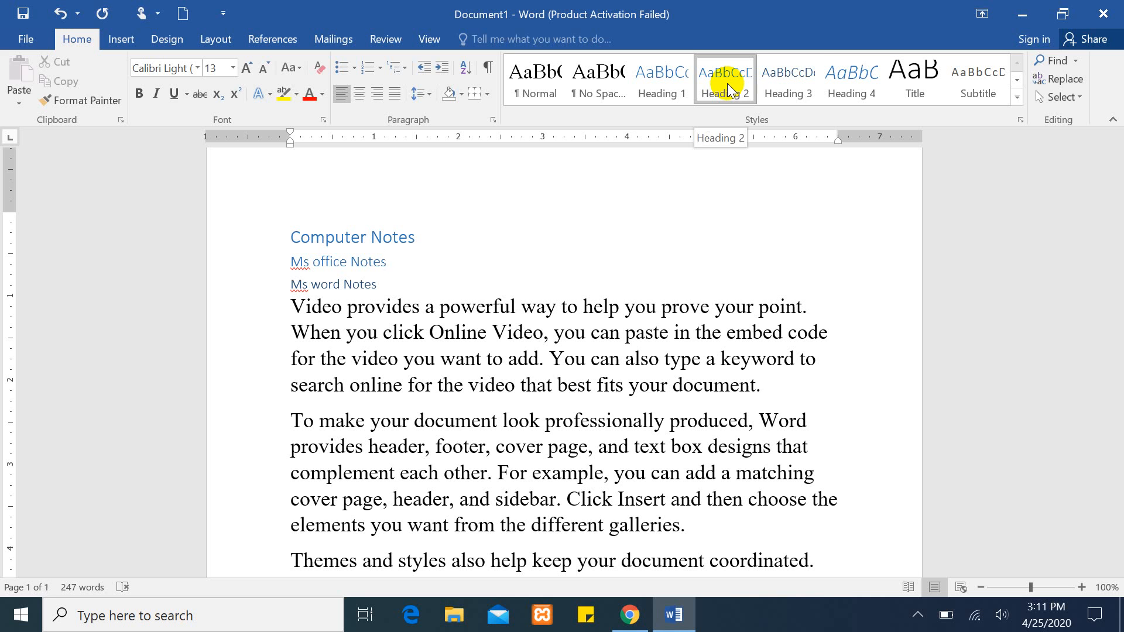
left_click(439, 238)
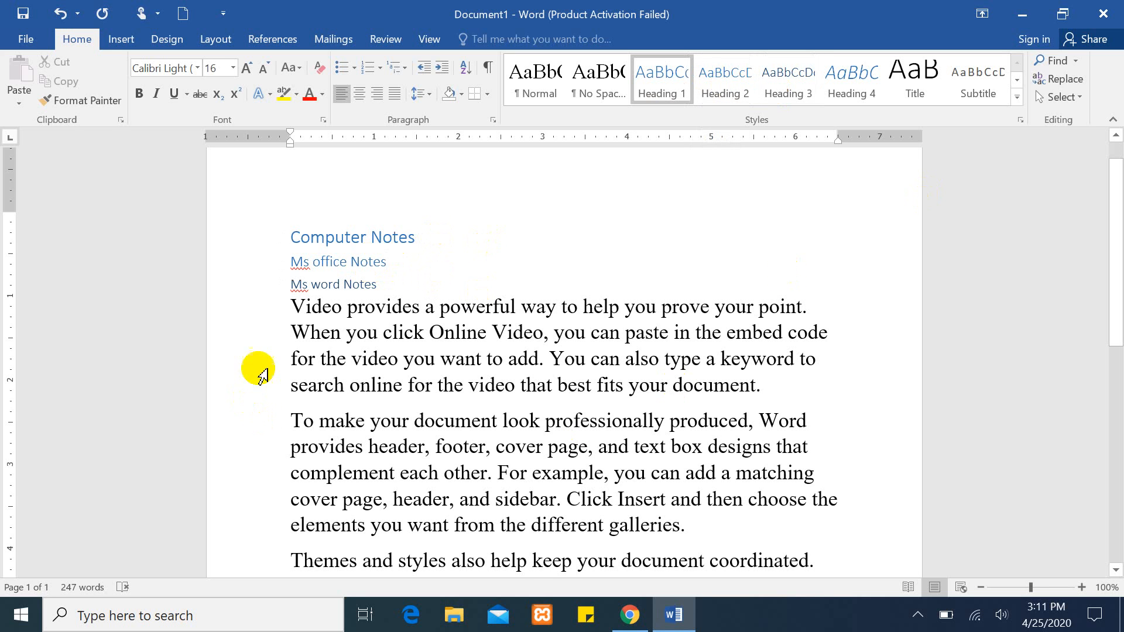
Step: Move the paragraph beginning "Video provides a powerful way" to a new line directly under the Computer Notes heading
left_click_drag(291, 307, 311, 307)
left_click_drag(381, 363, 767, 390)
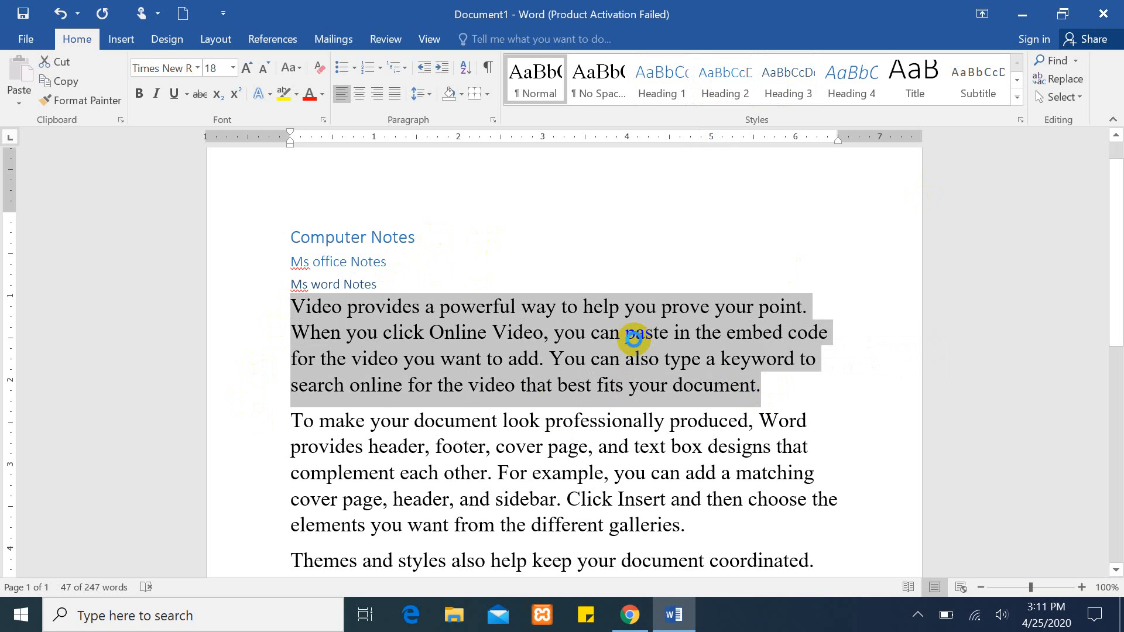
key("ctrl+x")
left_click(432, 233)
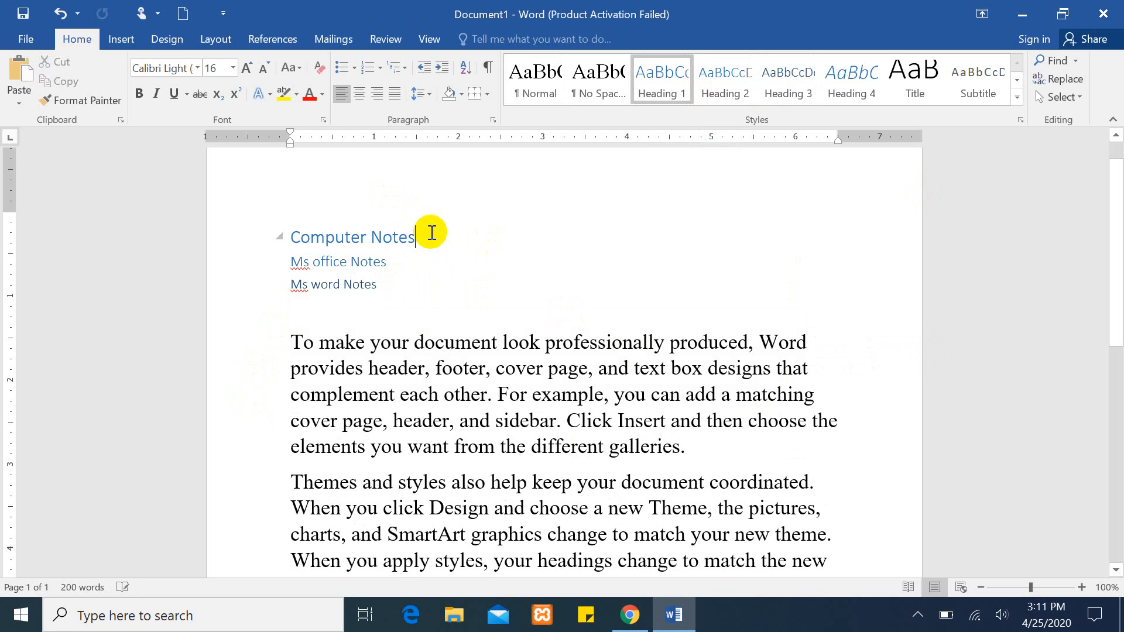
key("Return")
key("ctrl+v")
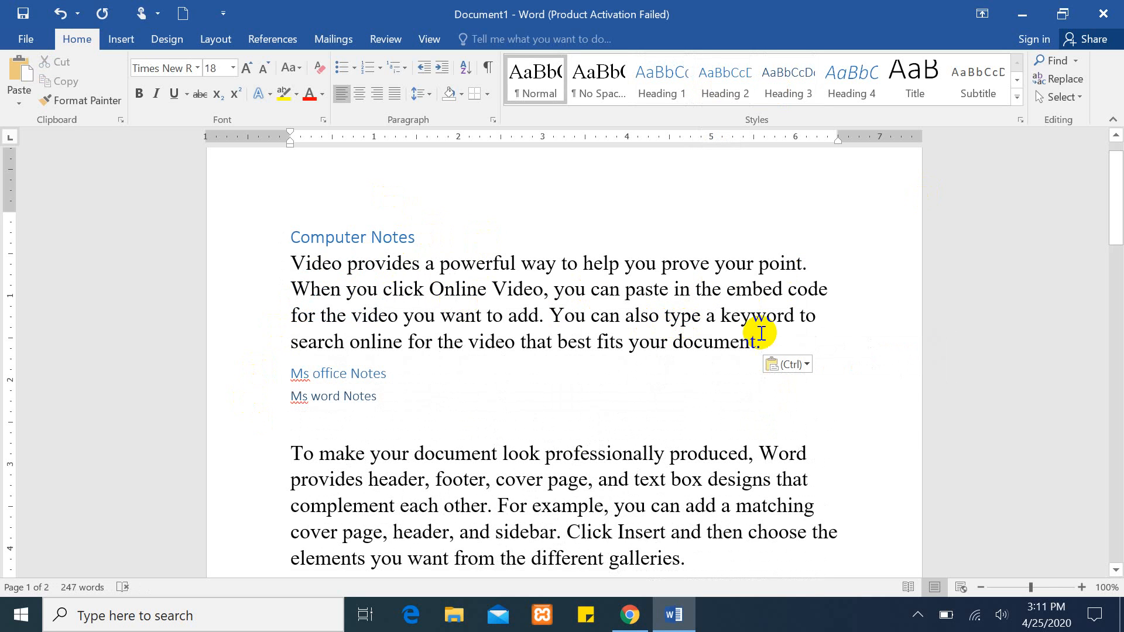
Step: Move the paragraph beginning "To make your document look professionally produced" to a new line under the Ms office Notes heading
left_click(415, 377)
key("Return")
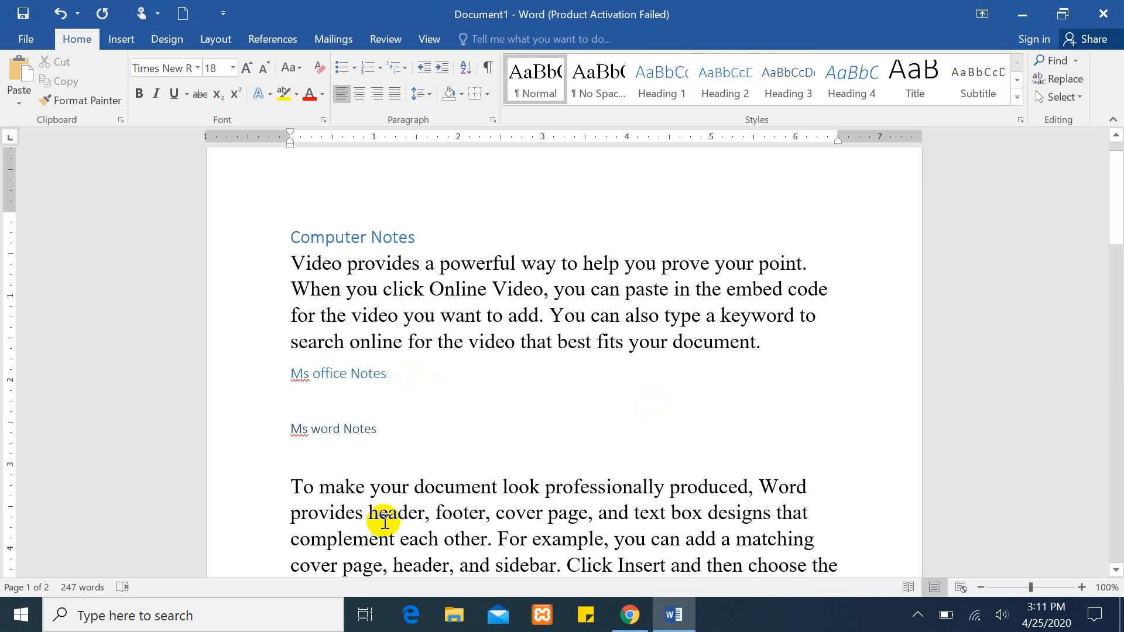
left_click_drag(291, 486, 683, 380)
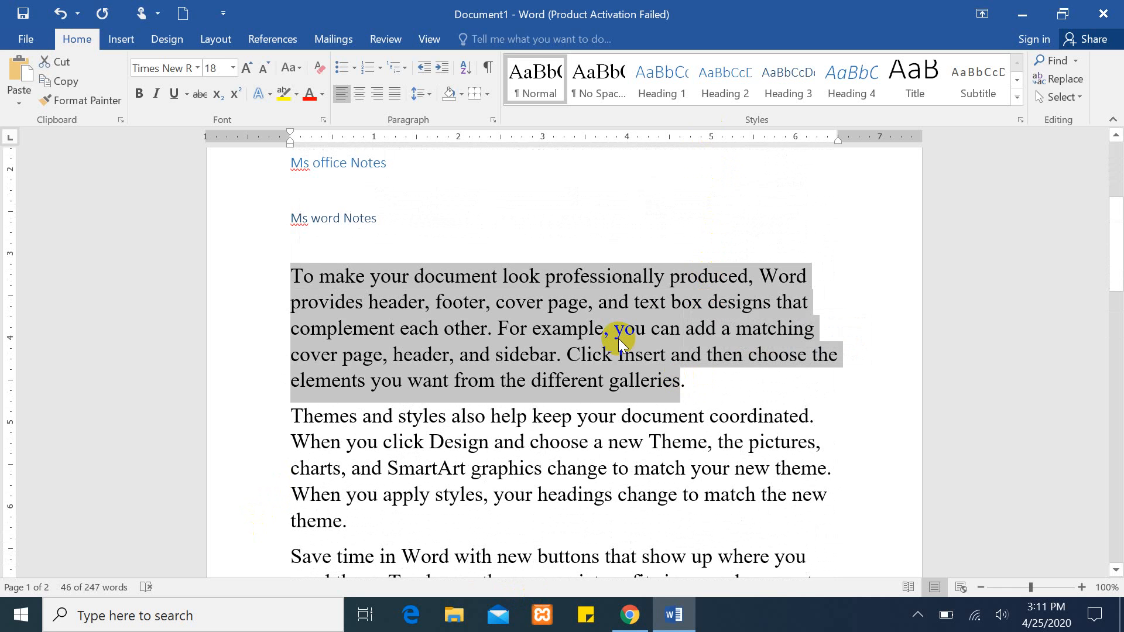
key("Delete")
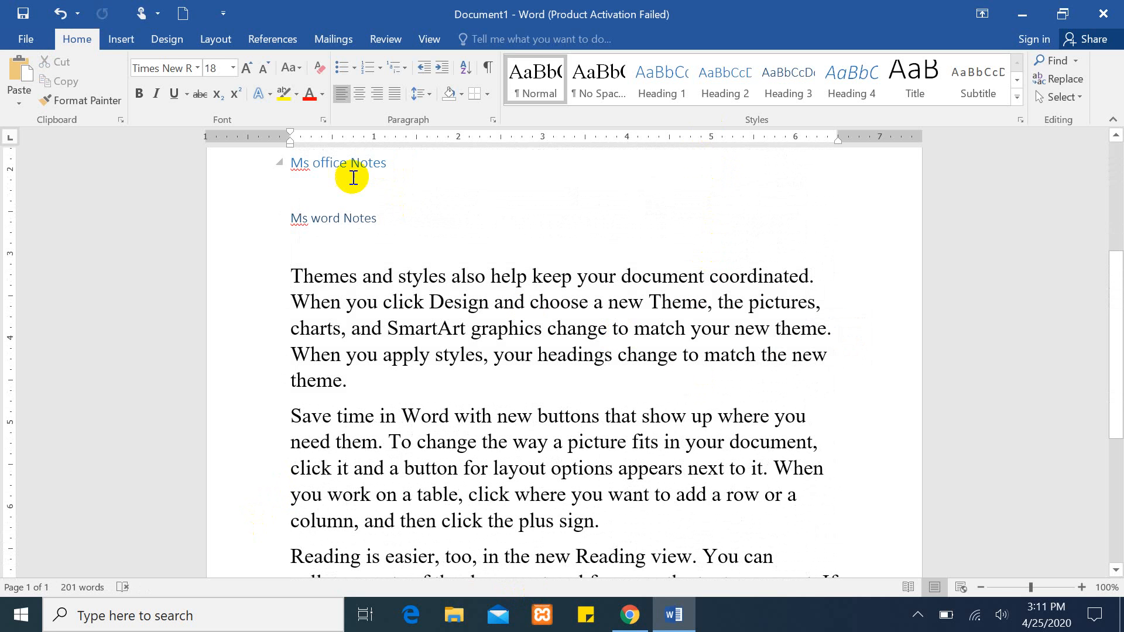
key("ctrl+v")
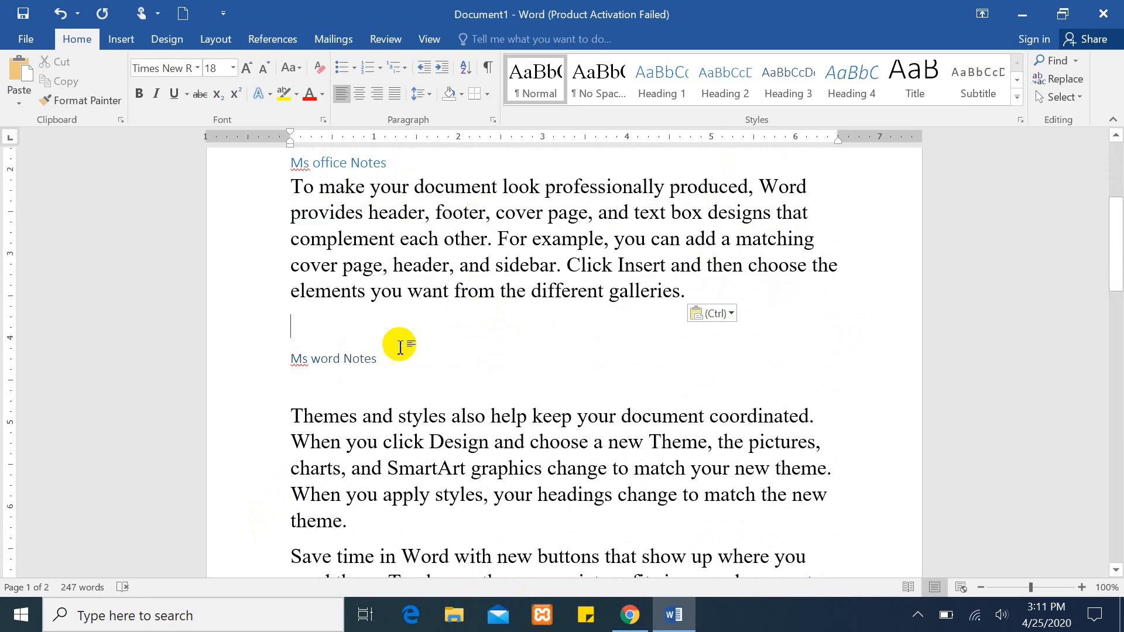
Step: Collapse the Computer Notes heading so that all the content beneath it is hidden
left_click(425, 361)
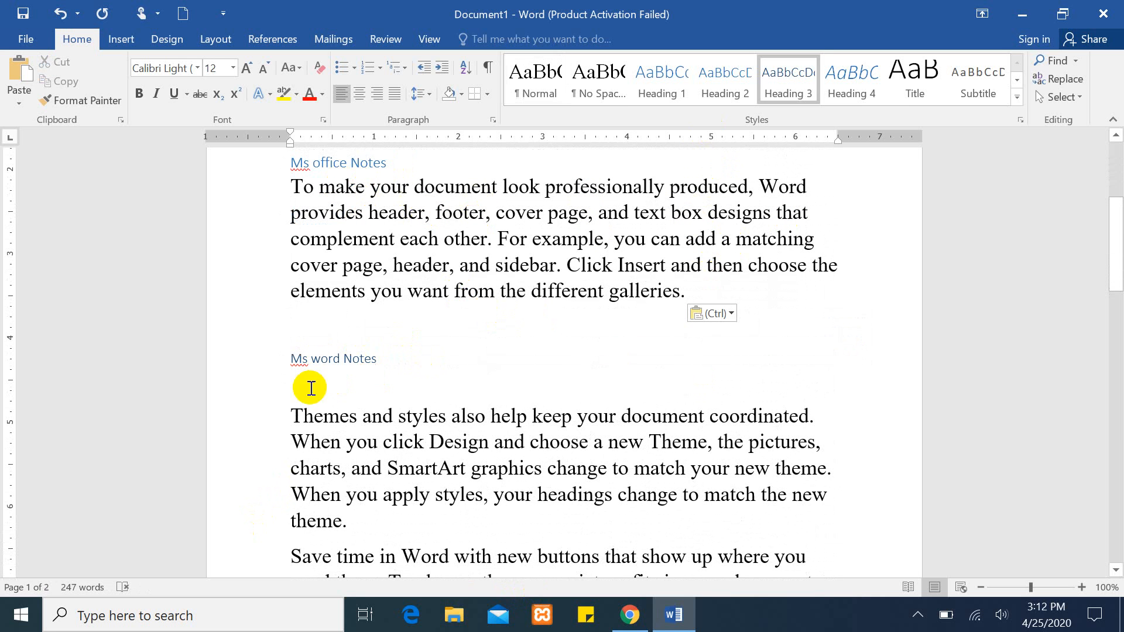
left_click(385, 395)
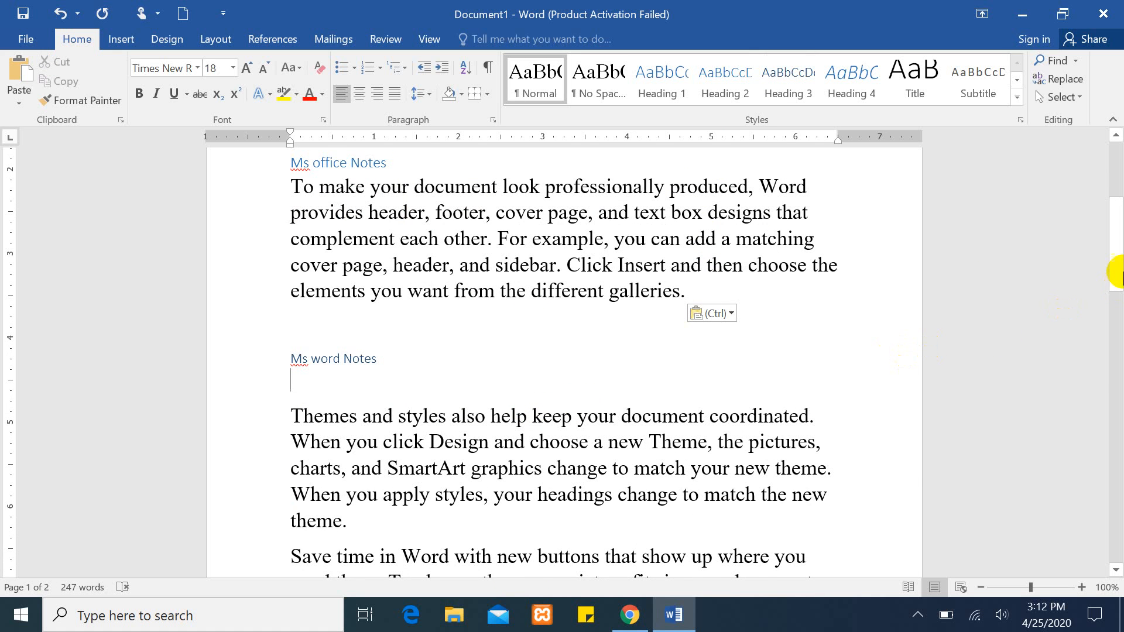
left_click_drag(1117, 273, 1117, 193)
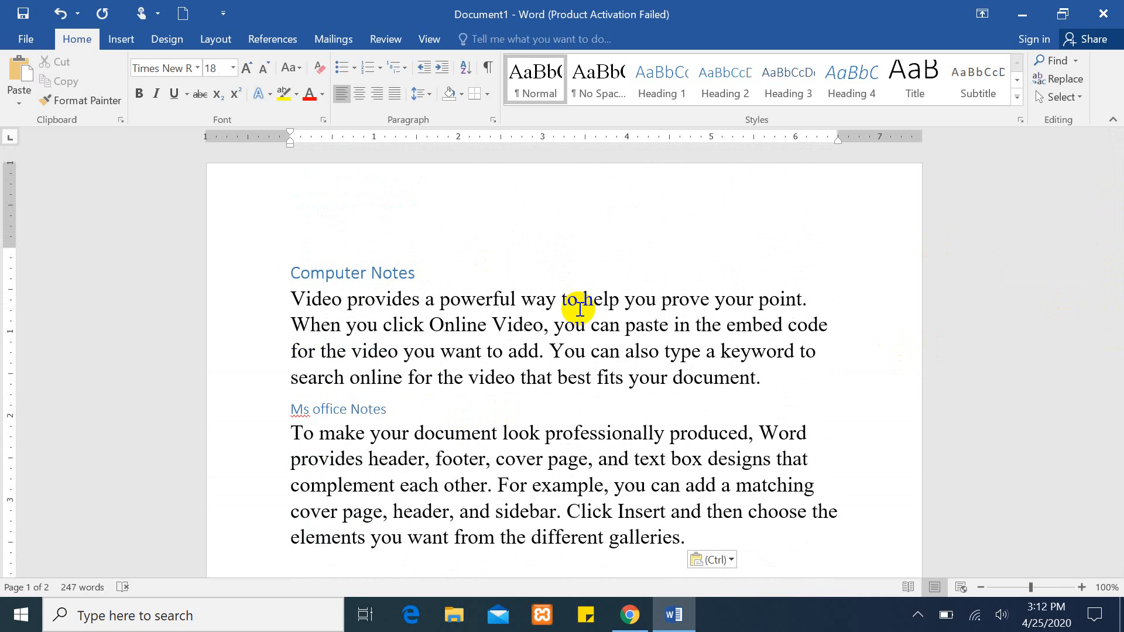
mouse_move(312, 280)
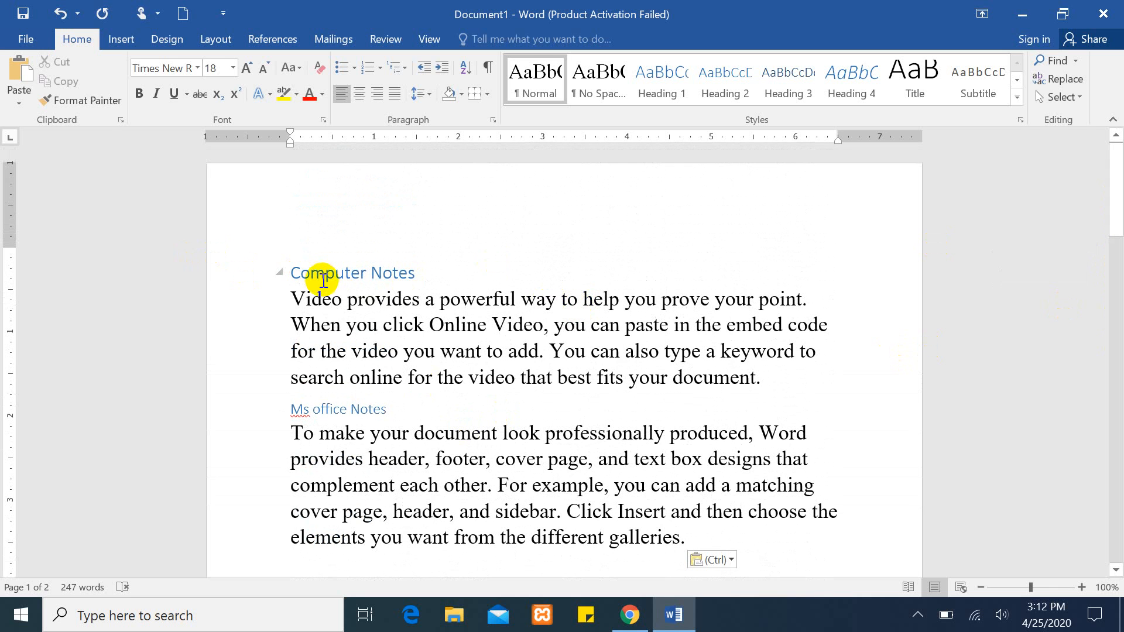
left_click(280, 275)
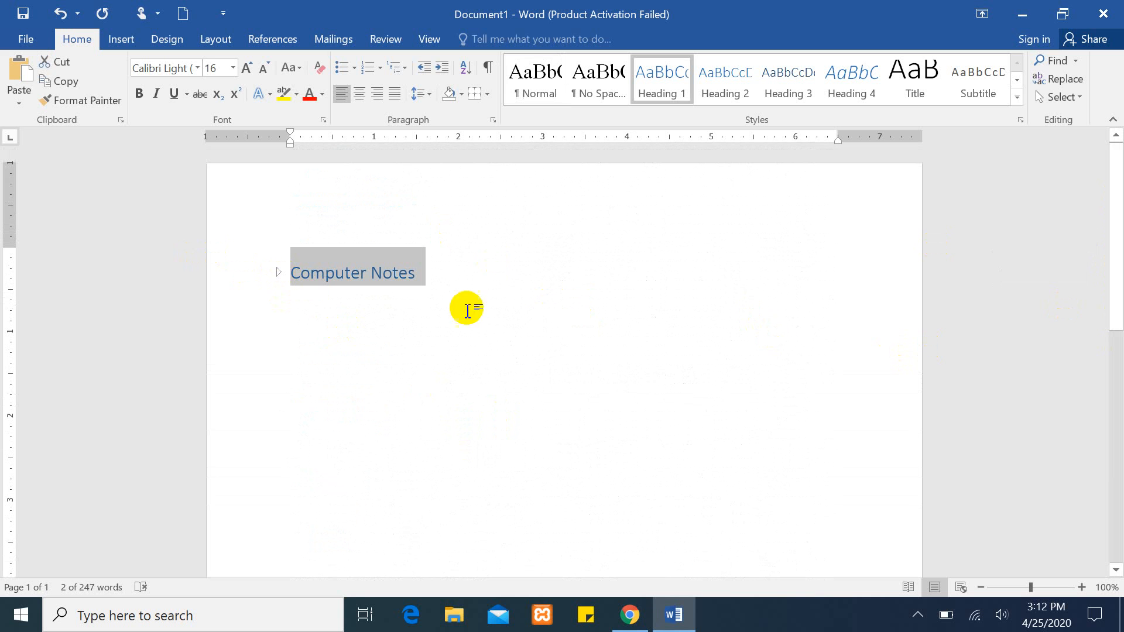
Step: Expand the Computer Notes heading and collapse the Ms office Notes heading beneath it
left_click(279, 274)
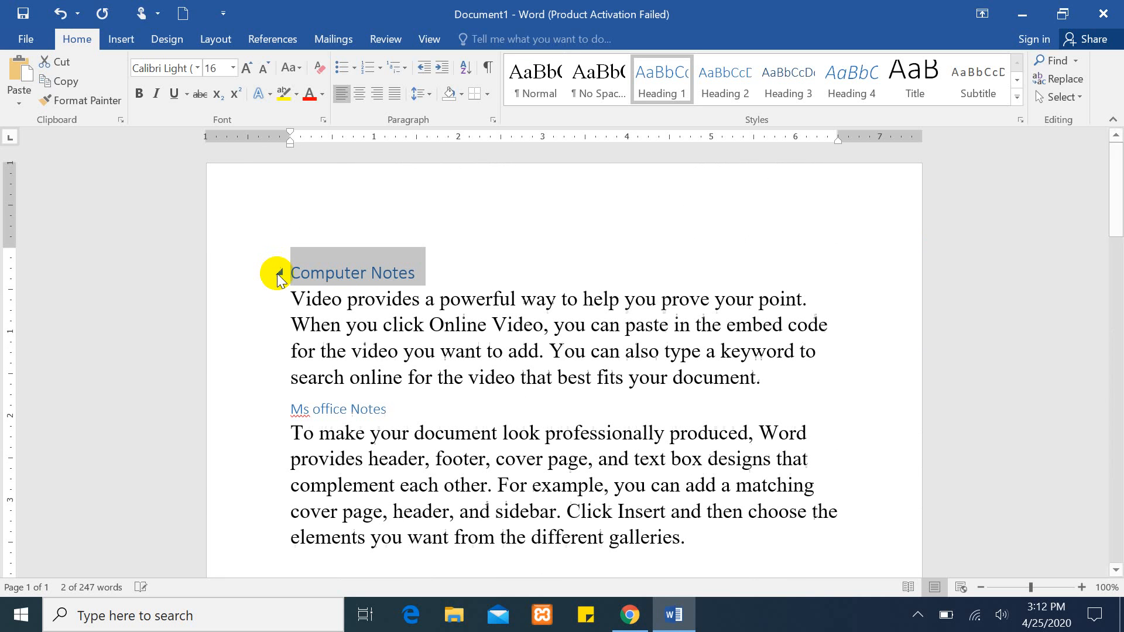
left_click(279, 408)
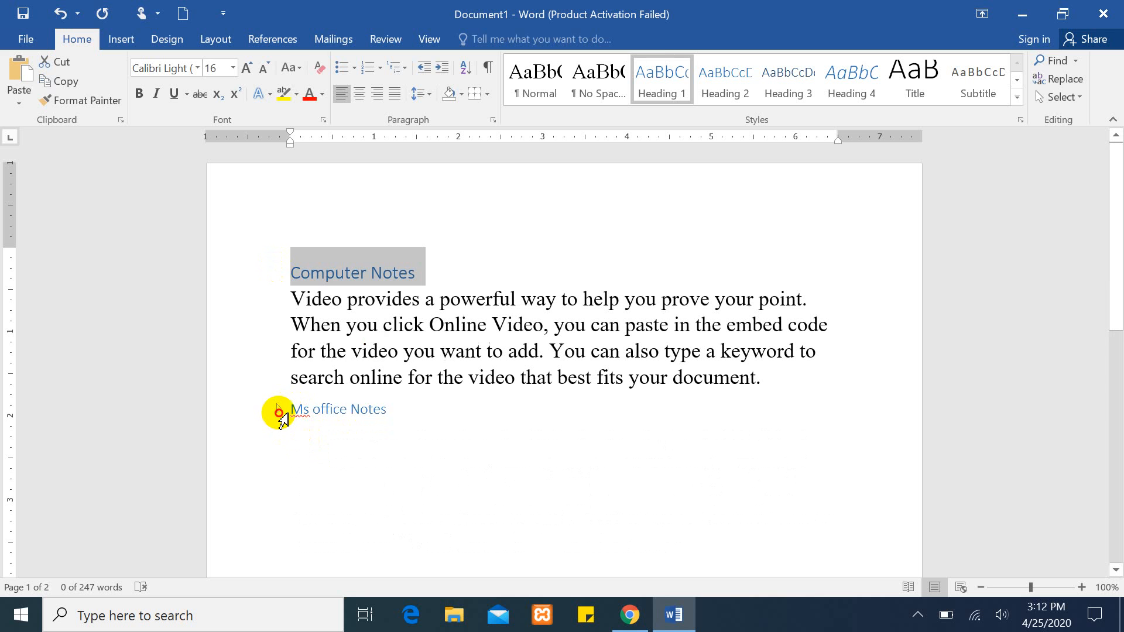
left_click_drag(287, 411, 439, 414)
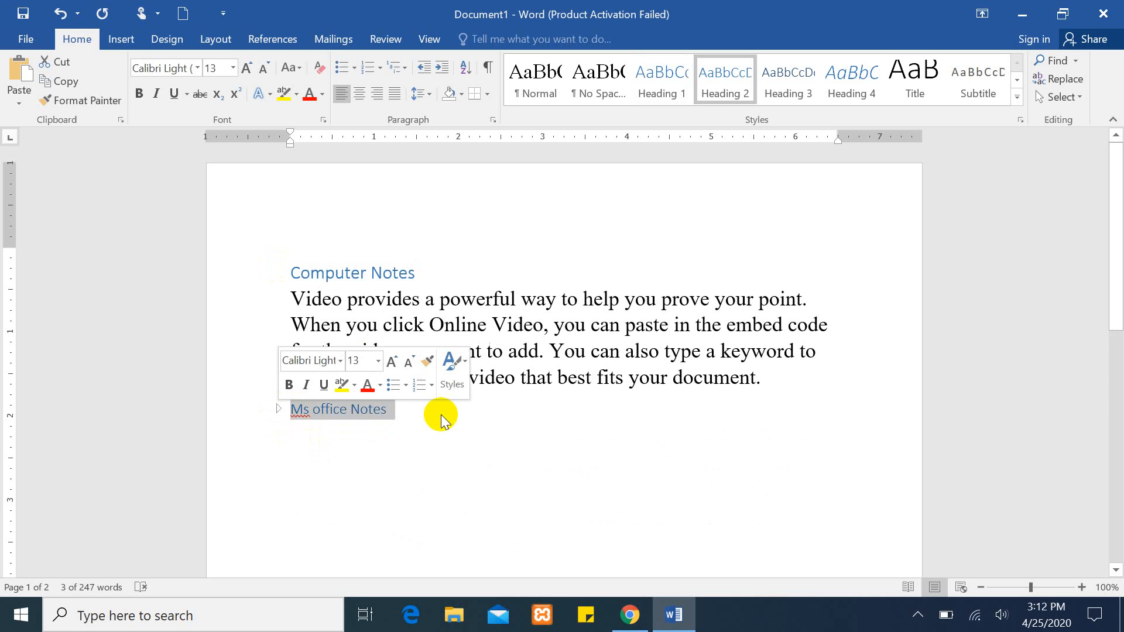
Step: Collapse the content under the Ms word Notes heading, and collapse the whole Ms office Notes section above it
left_click(279, 408)
left_click(1120, 189)
mouse_move(1120, 189)
left_mouse_down()
mouse_move(1118, 258)
mouse_move(1119, 193)
left_mouse_up()
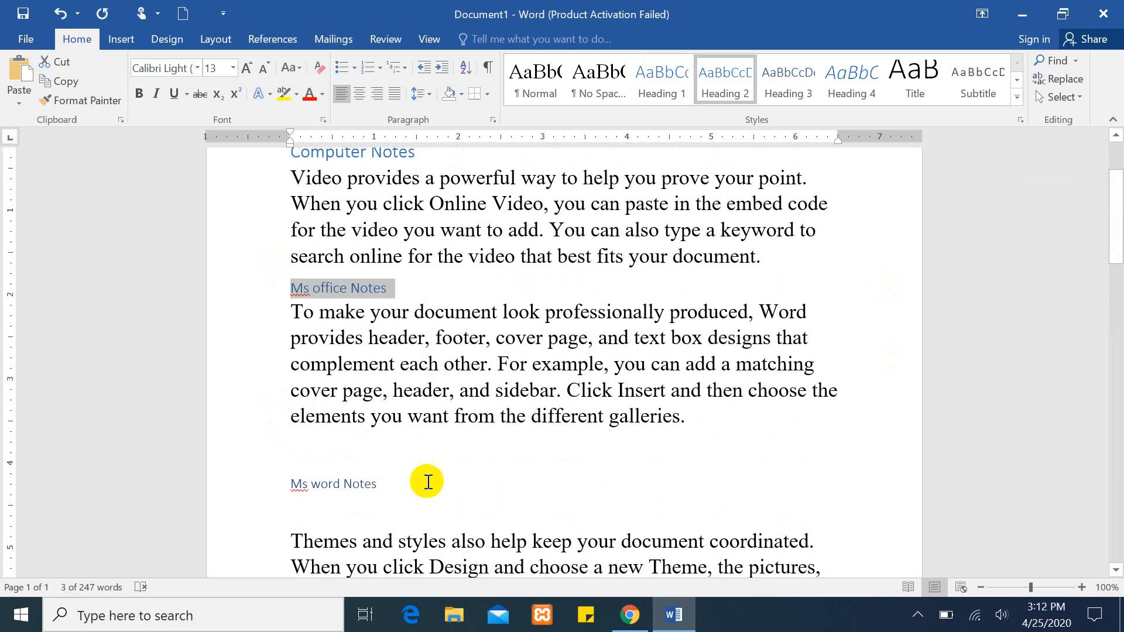
mouse_move(281, 486)
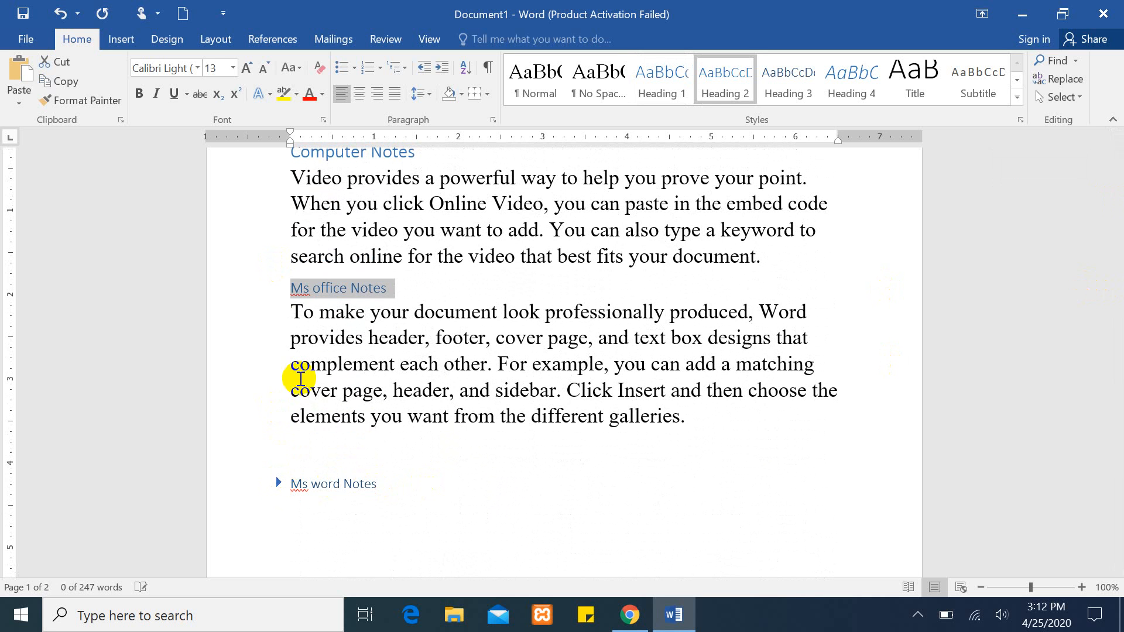
left_click(280, 288)
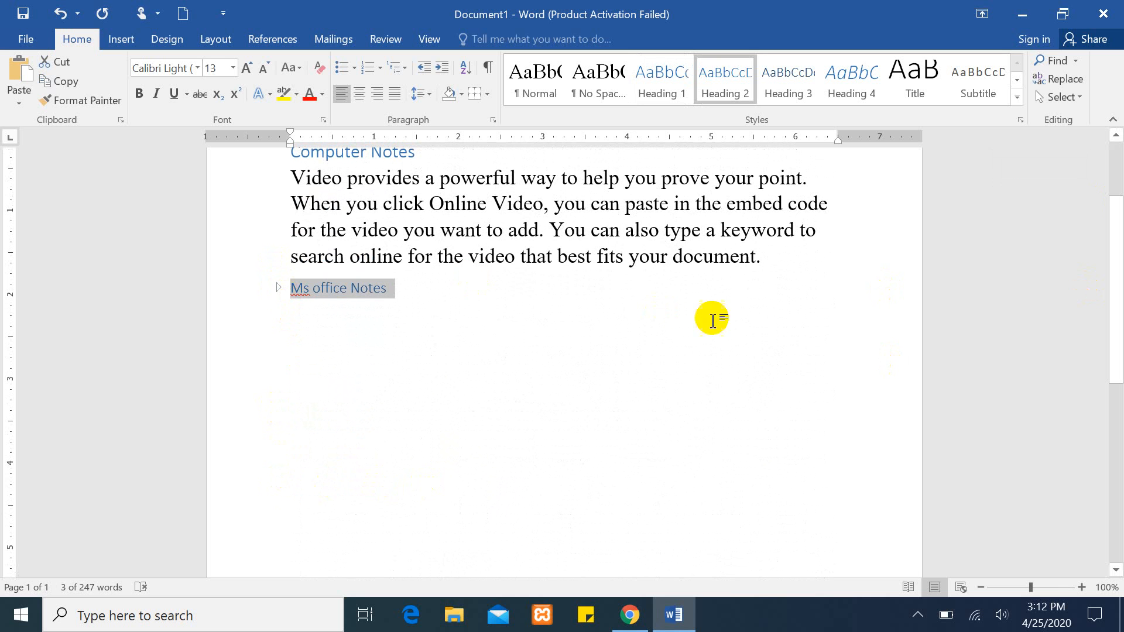
Step: Expand the Ms office Notes section to toggle the Ms word Notes content, and collapse the section again
left_click_drag(1112, 308, 1116, 251)
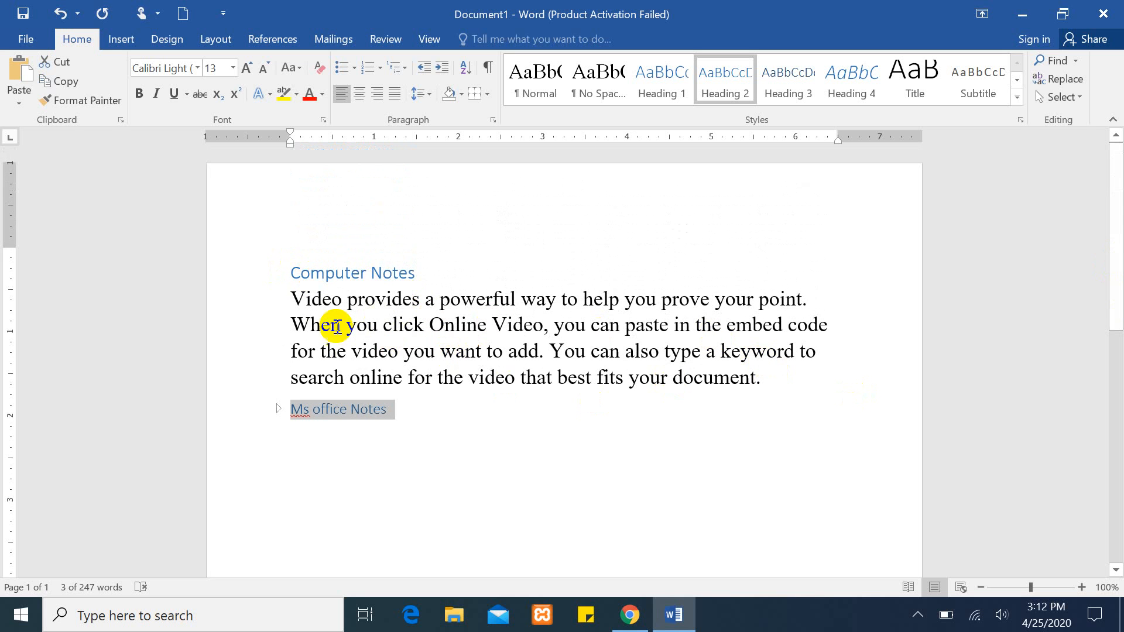
left_click(279, 409)
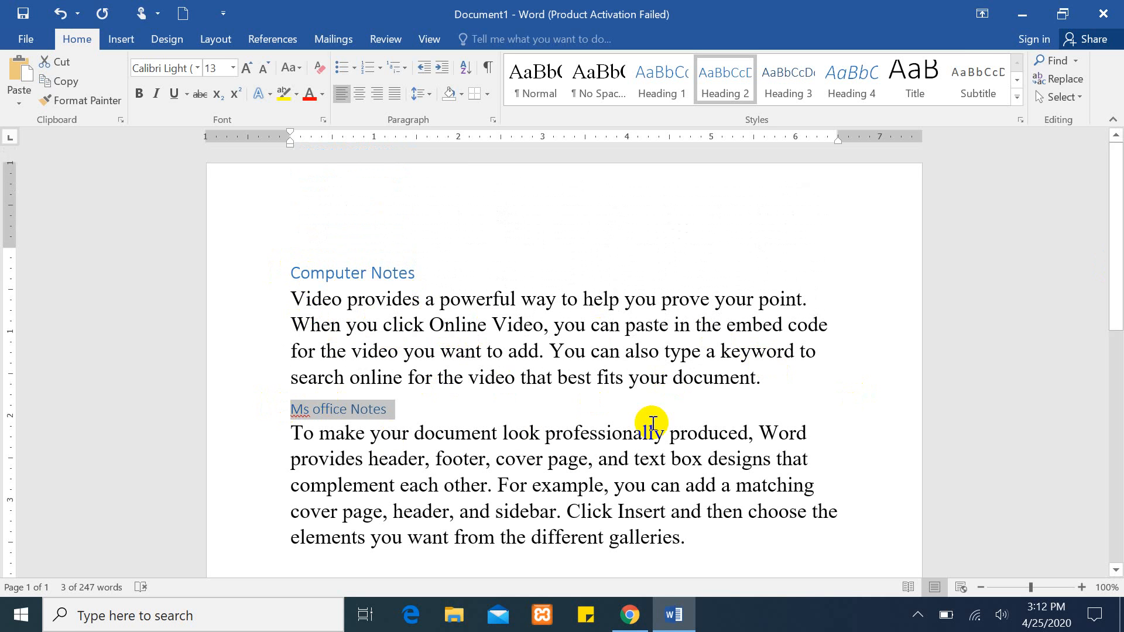
left_click_drag(1123, 266, 1122, 346)
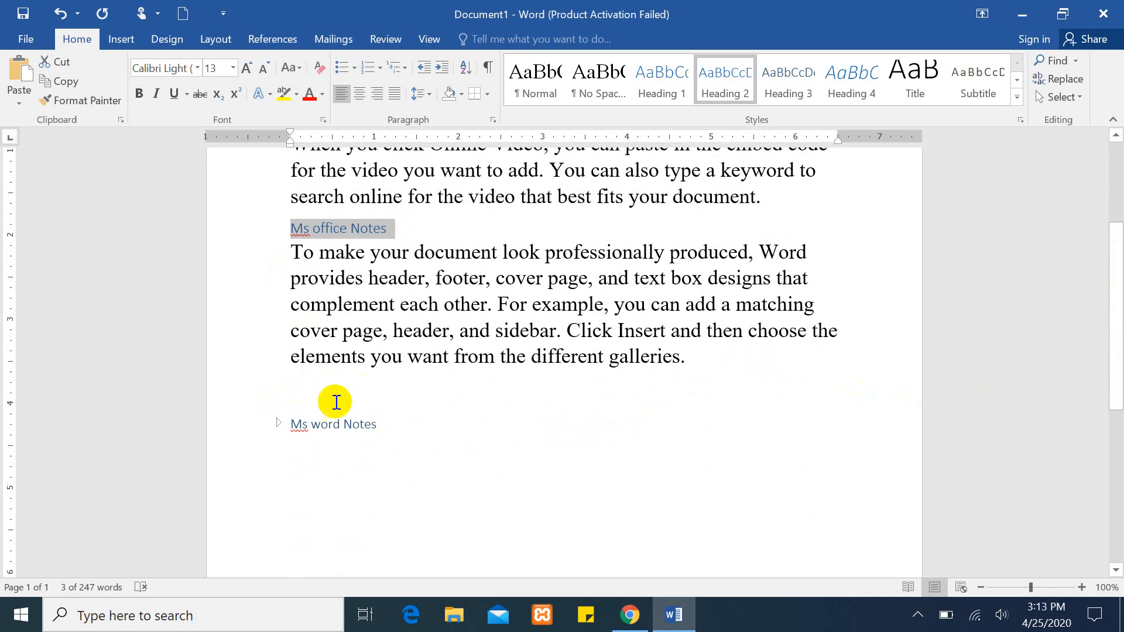
left_click(280, 423)
left_click(279, 423)
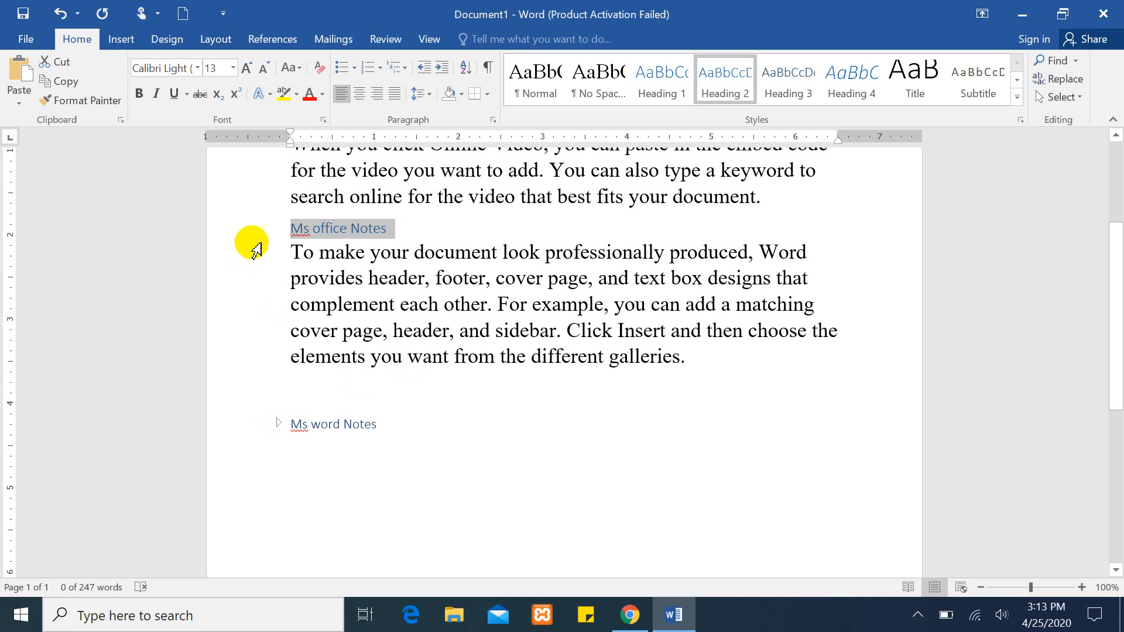
left_click(279, 228)
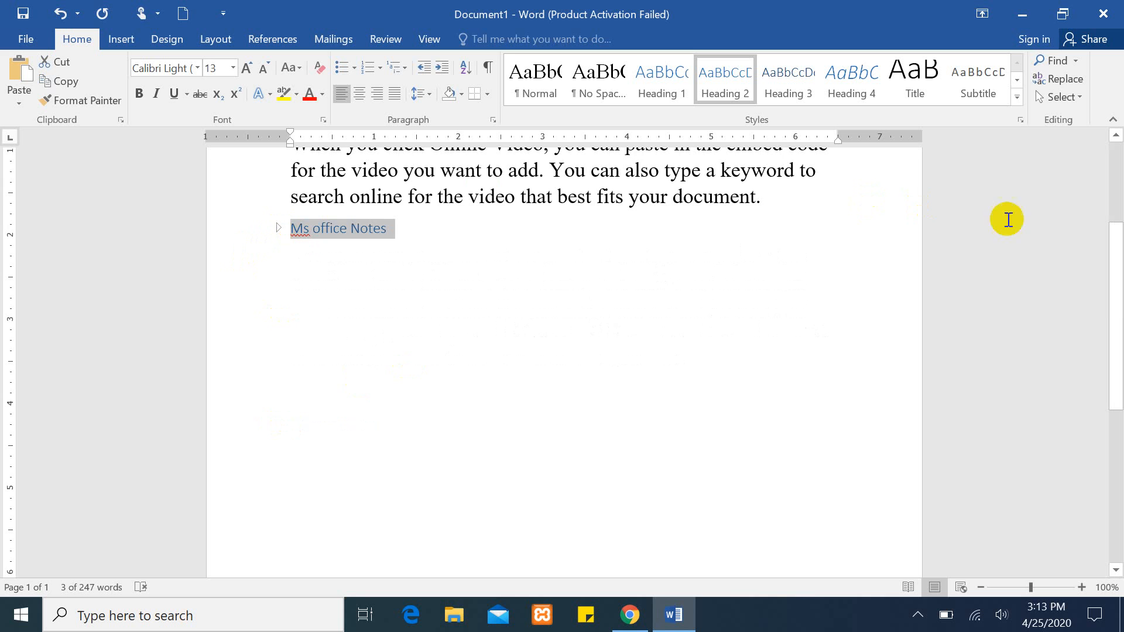
left_click_drag(1116, 252, 1116, 171)
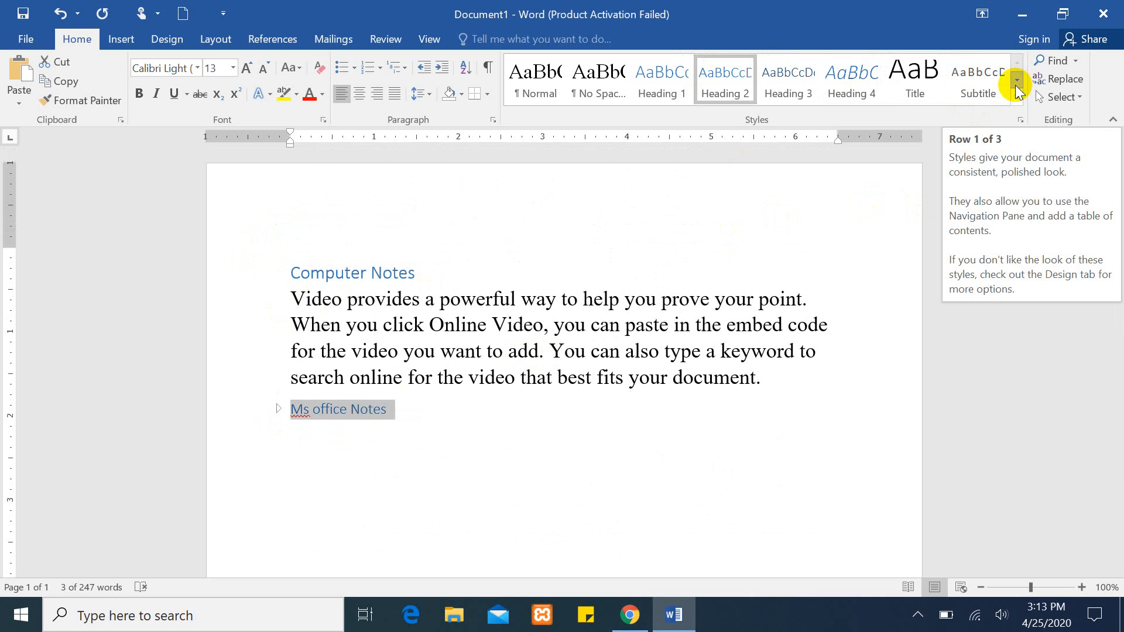
Step: Apply the Subtle Reference style to the words "Video provides a powerful way to help you prove" under Computer Notes
left_click(1017, 81)
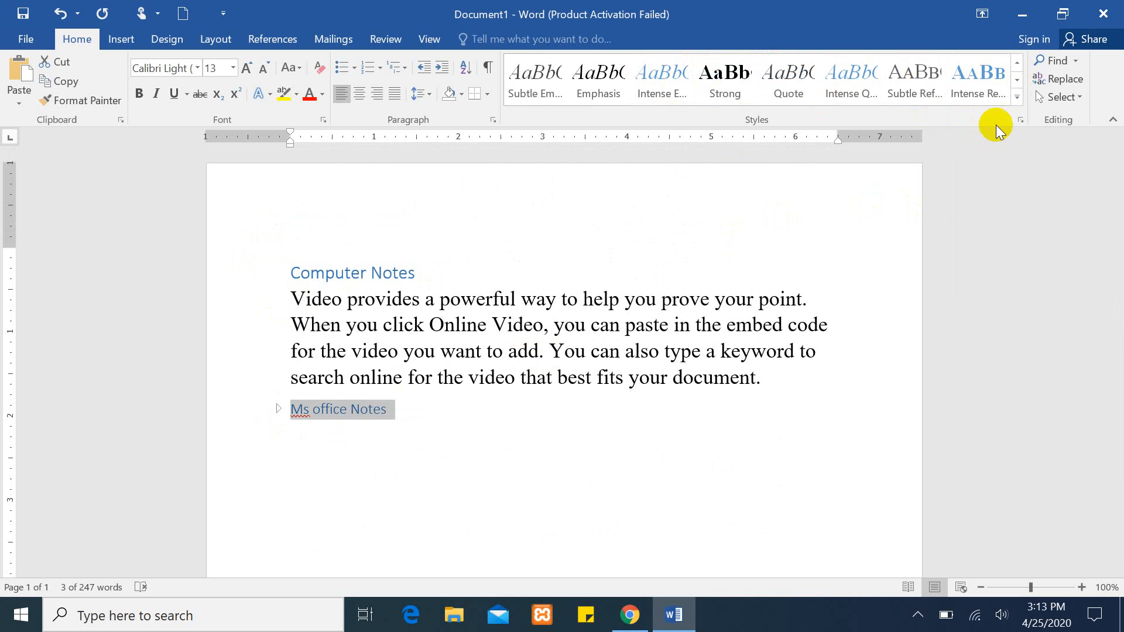
left_click(1018, 99)
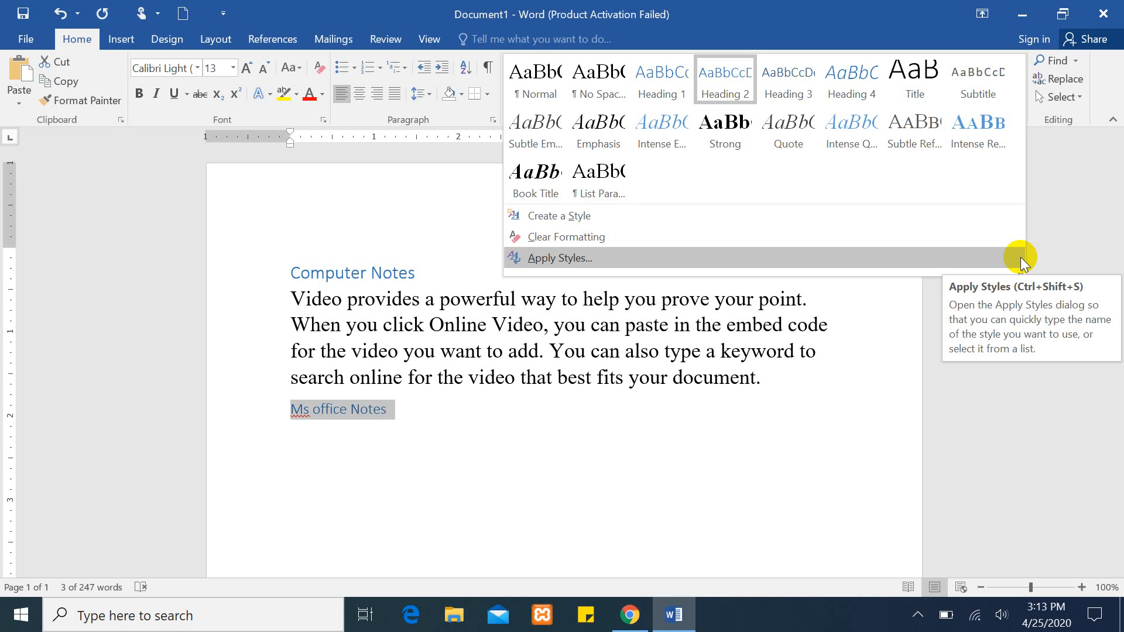
left_click(351, 299)
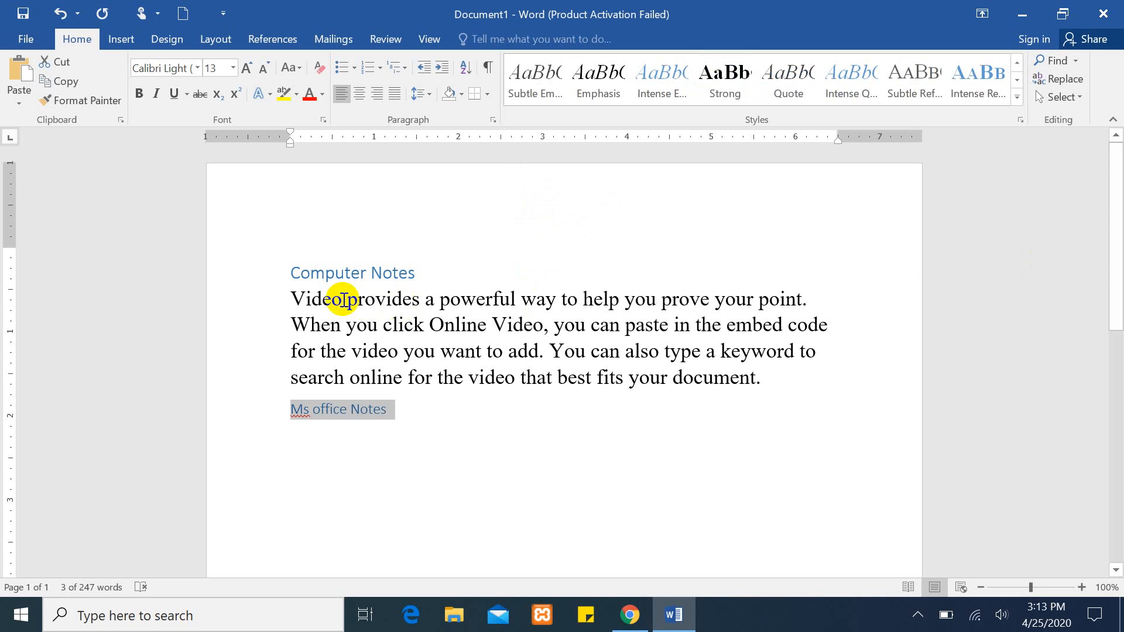
left_click_drag(293, 297, 709, 293)
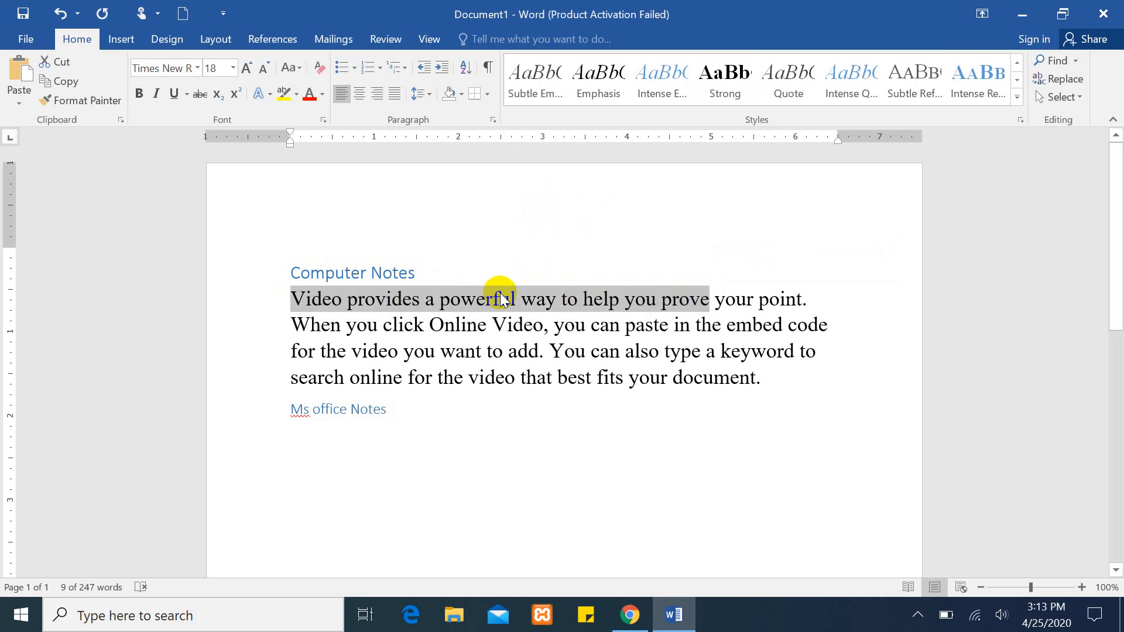
left_click(911, 79)
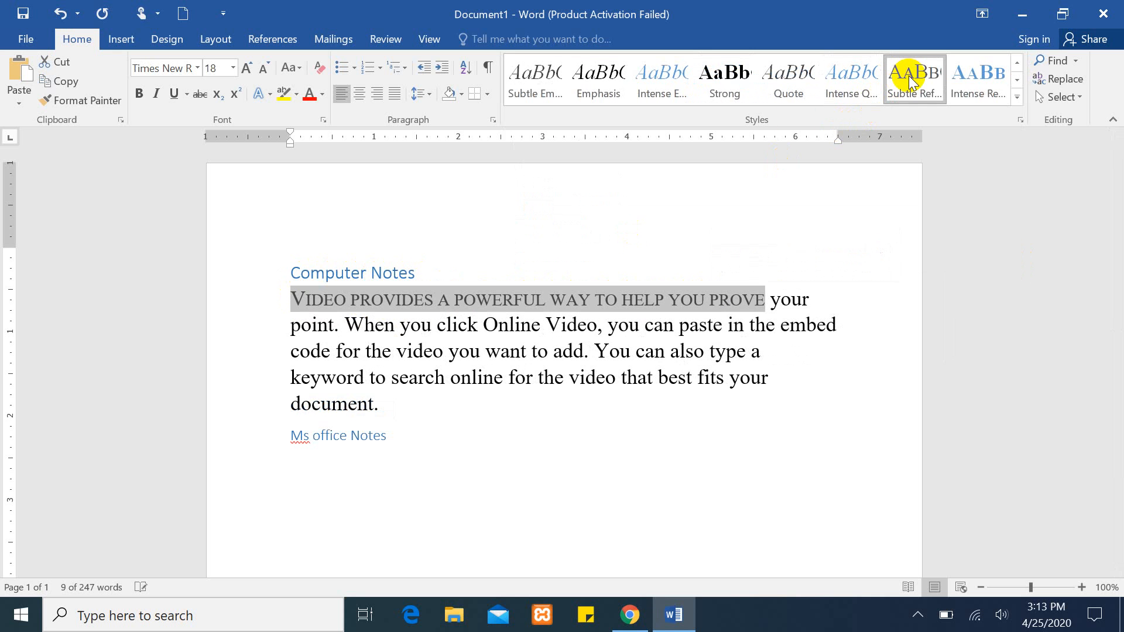
left_click(650, 331)
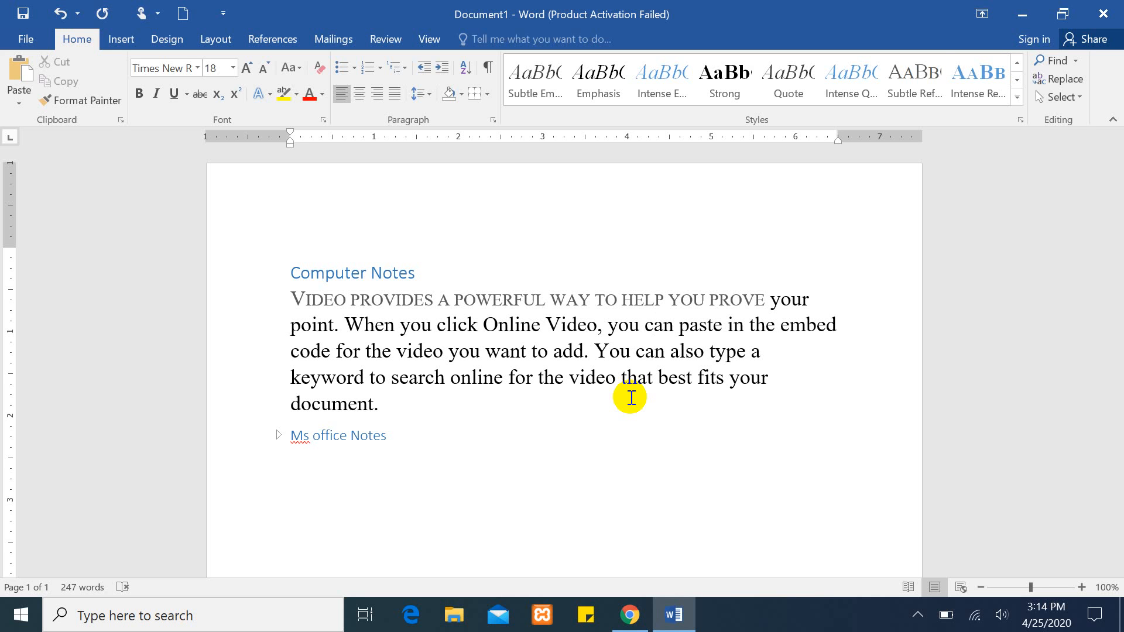
Step: Check in the full style gallery which style is applied to the opening phrase under Computer Notes
left_click(768, 296)
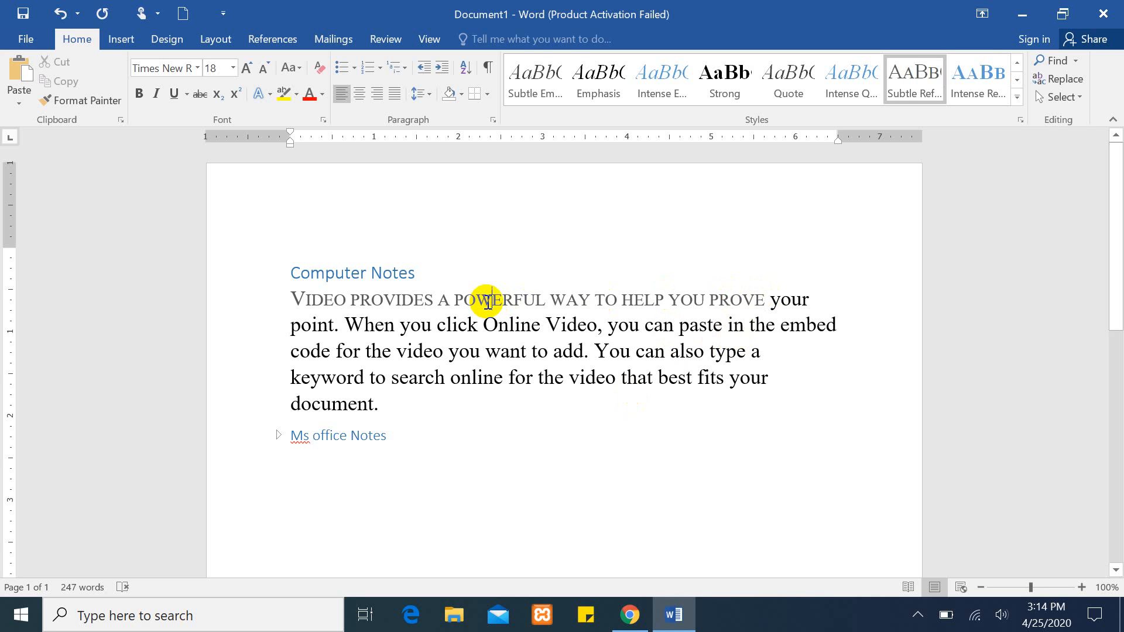
left_click_drag(488, 302, 686, 300)
left_click(693, 300)
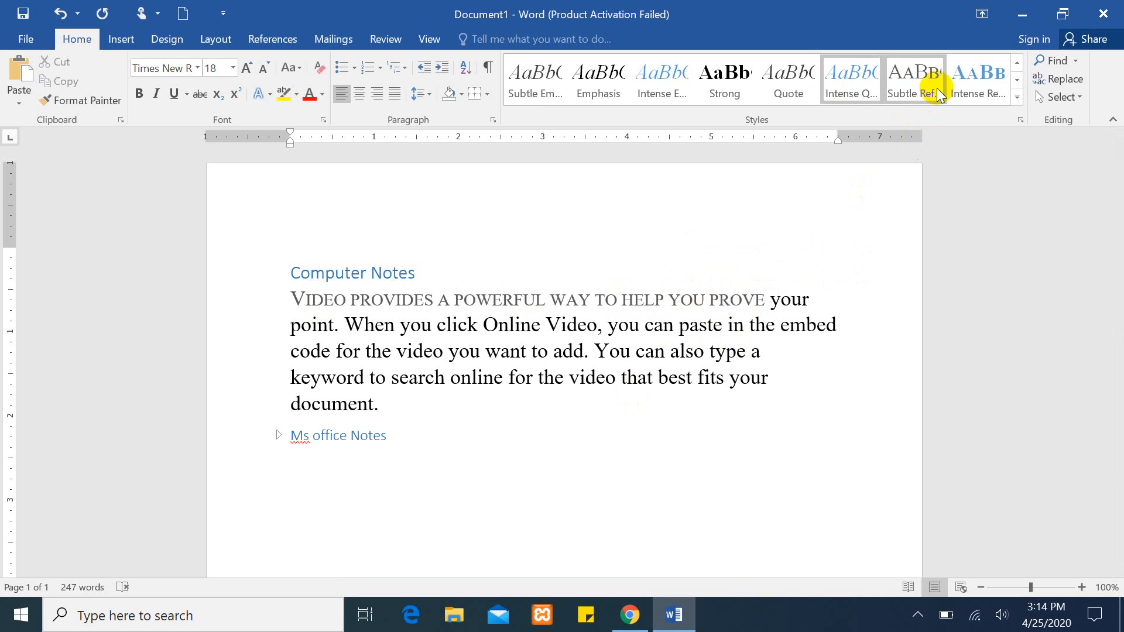
left_click(1018, 101)
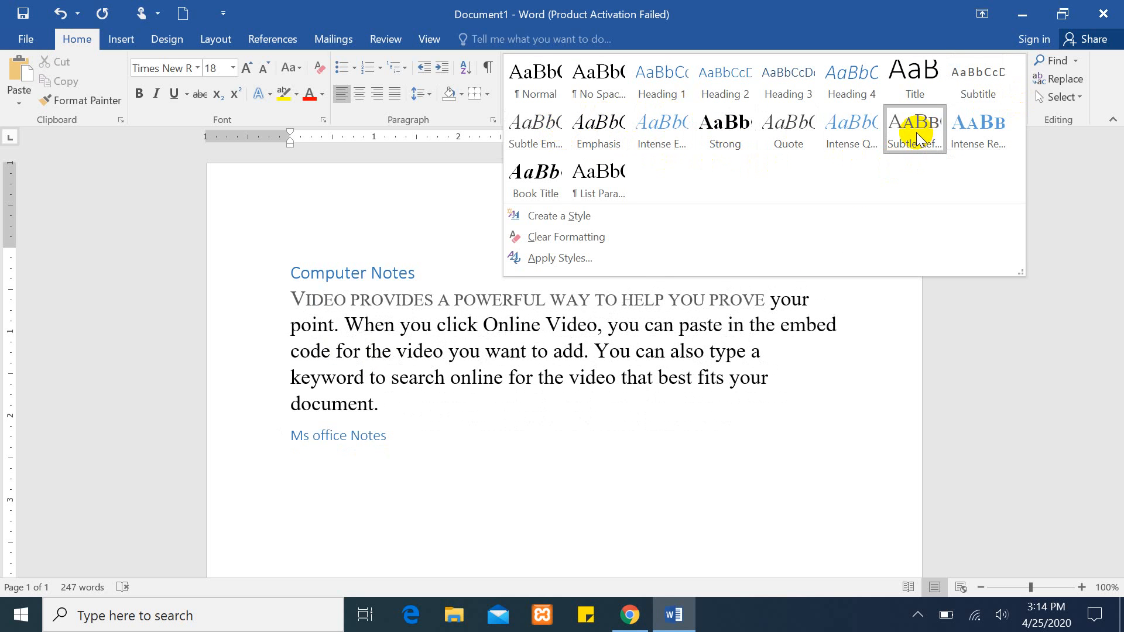
left_click(531, 388)
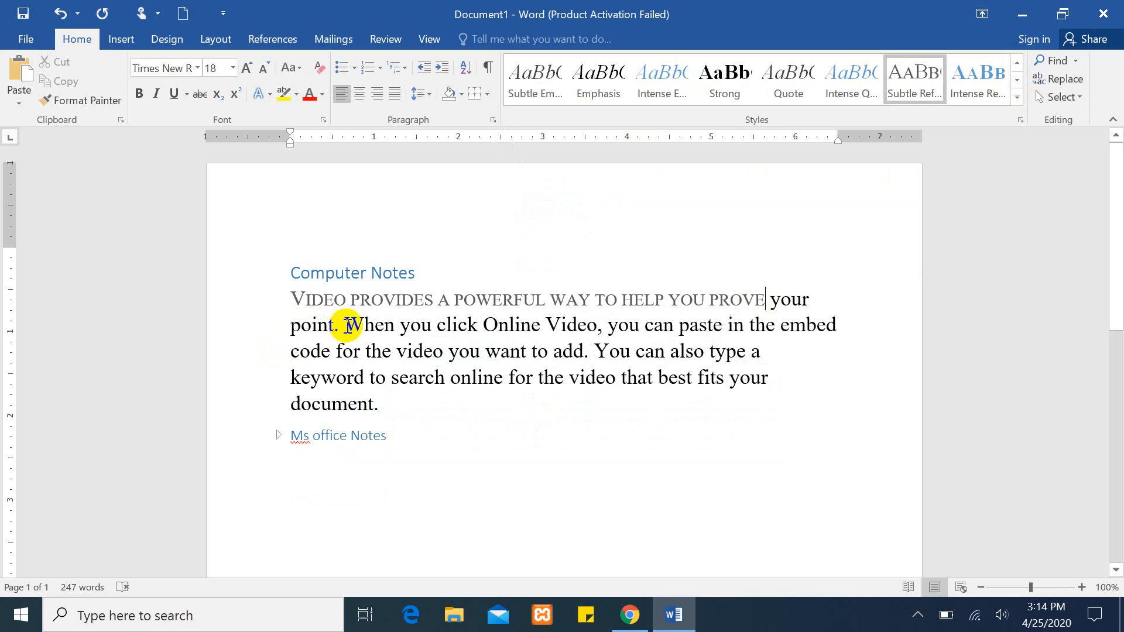
Step: Apply the Subtle Emphasis style to the words "When you click Online Video, you can paste in the"
left_click_drag(346, 326, 762, 324)
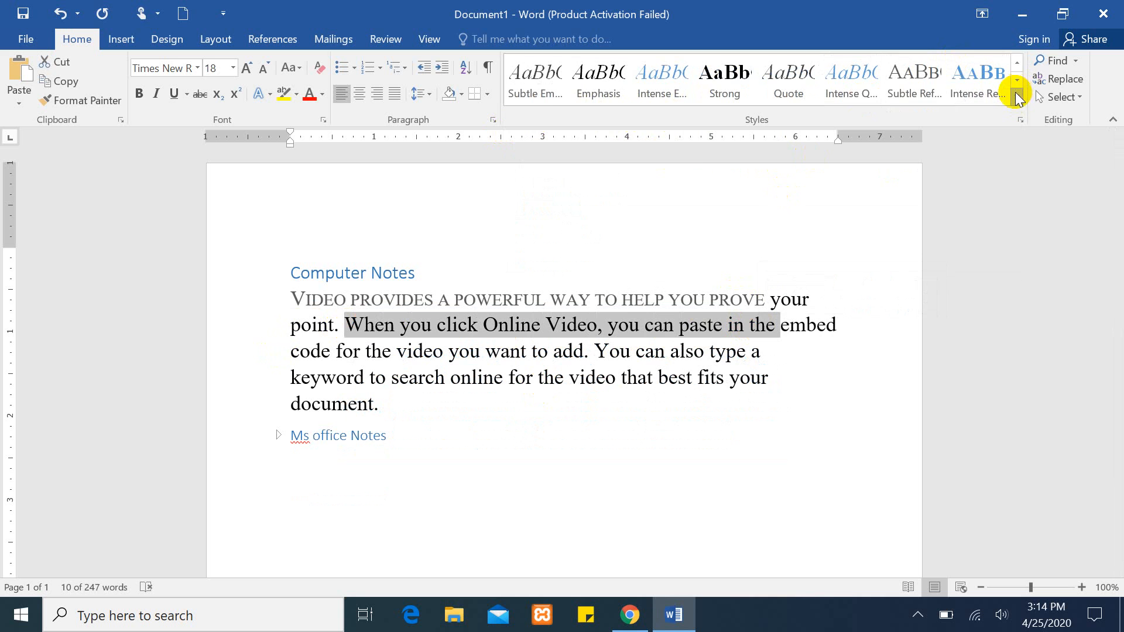
left_click(1017, 99)
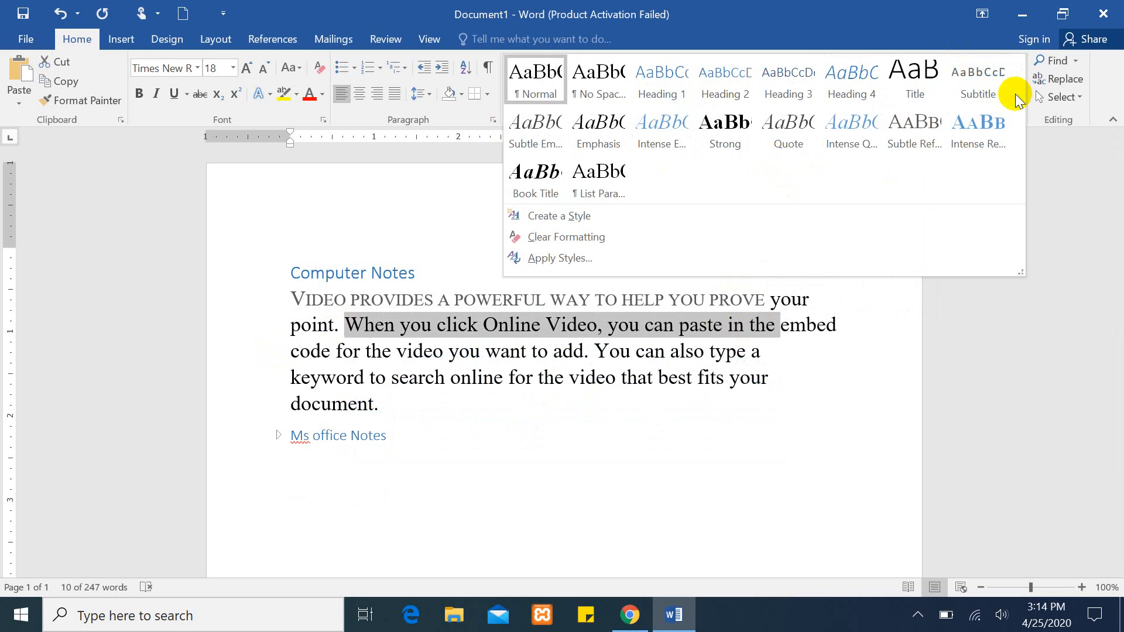
left_click(534, 138)
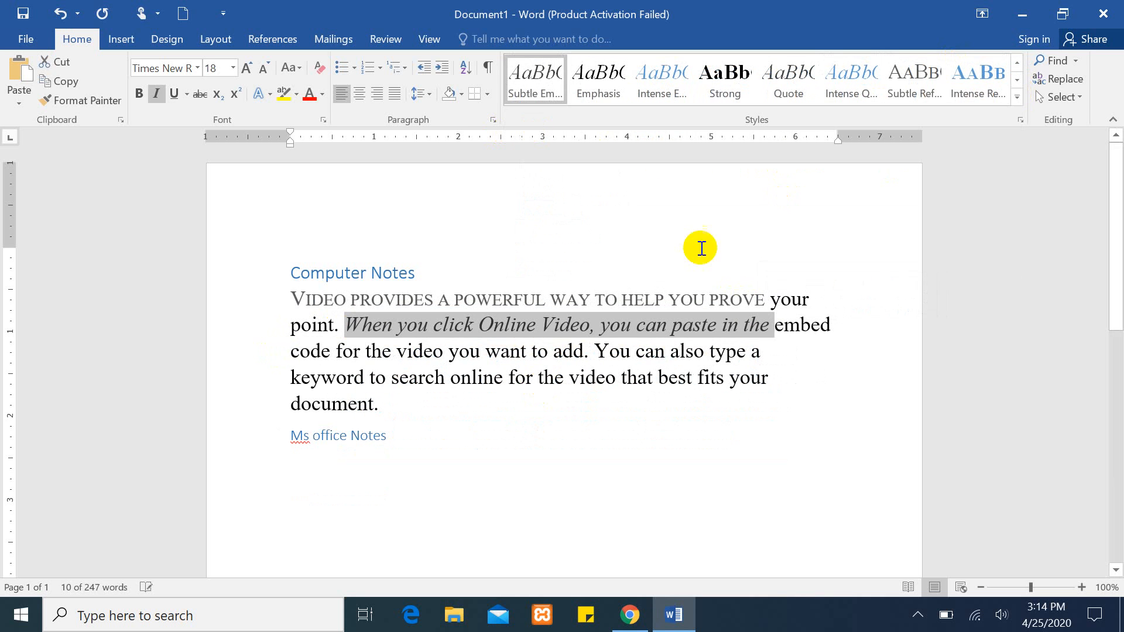
left_click(639, 392)
Step: Compare the styles applied to the two restyled phrases in the Computer Notes paragraph using the style gallery
left_click(546, 300)
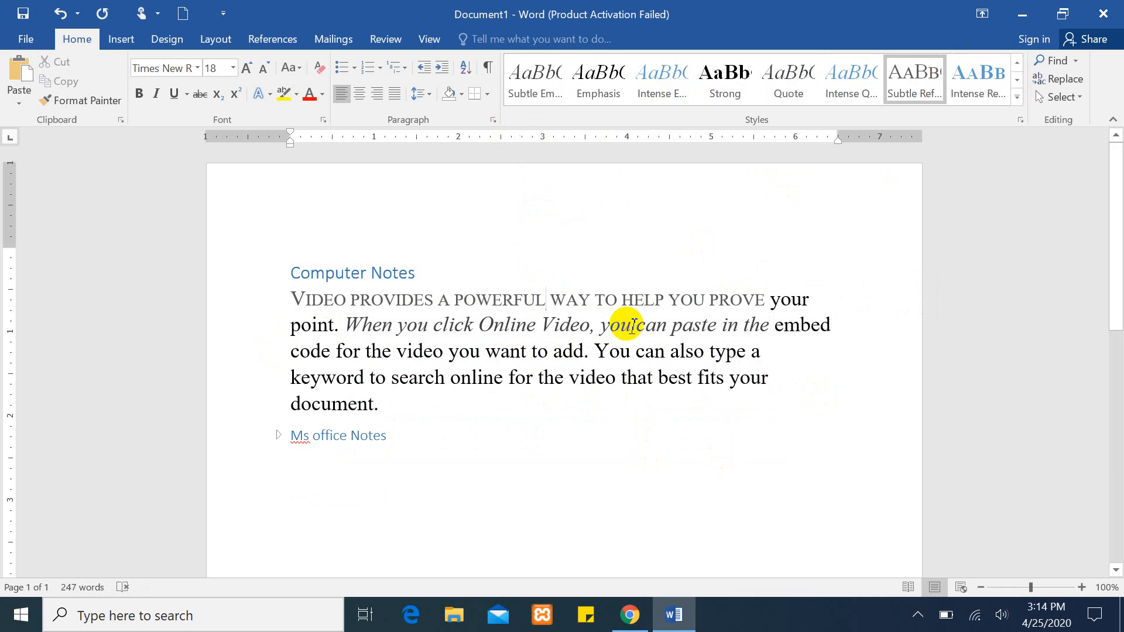
left_click(632, 326)
left_click(656, 299)
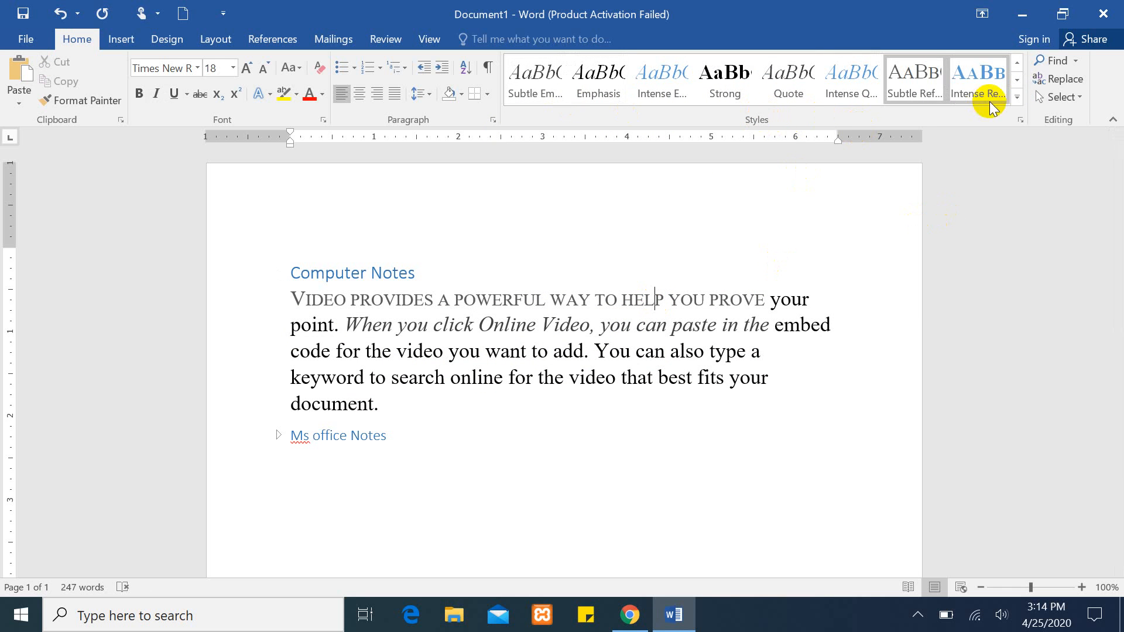
left_click(1018, 97)
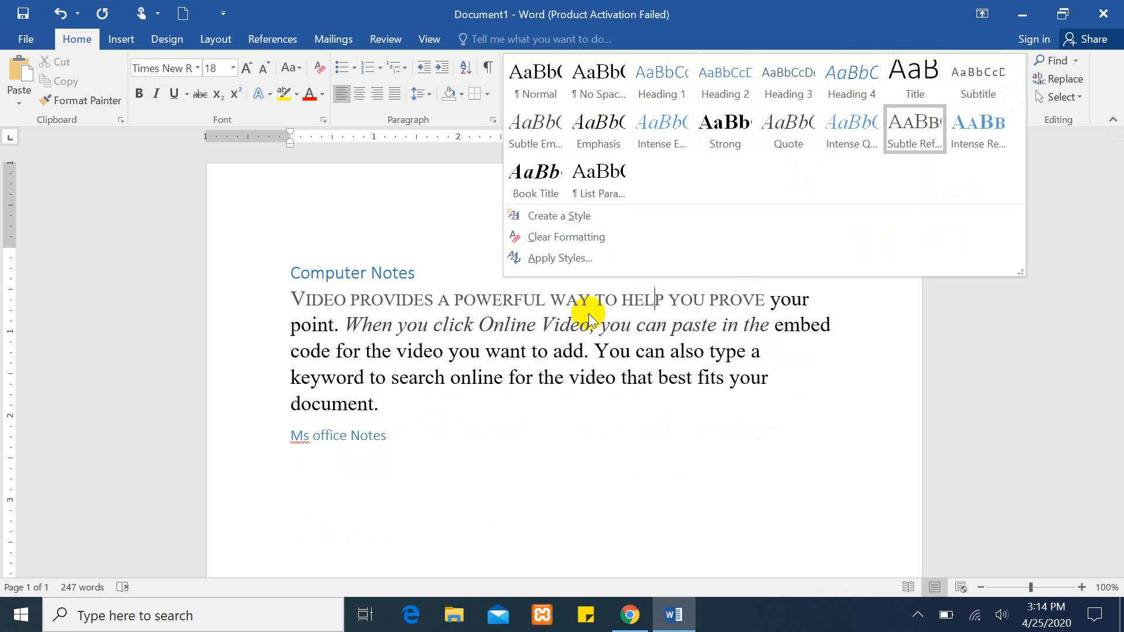
left_click(396, 327)
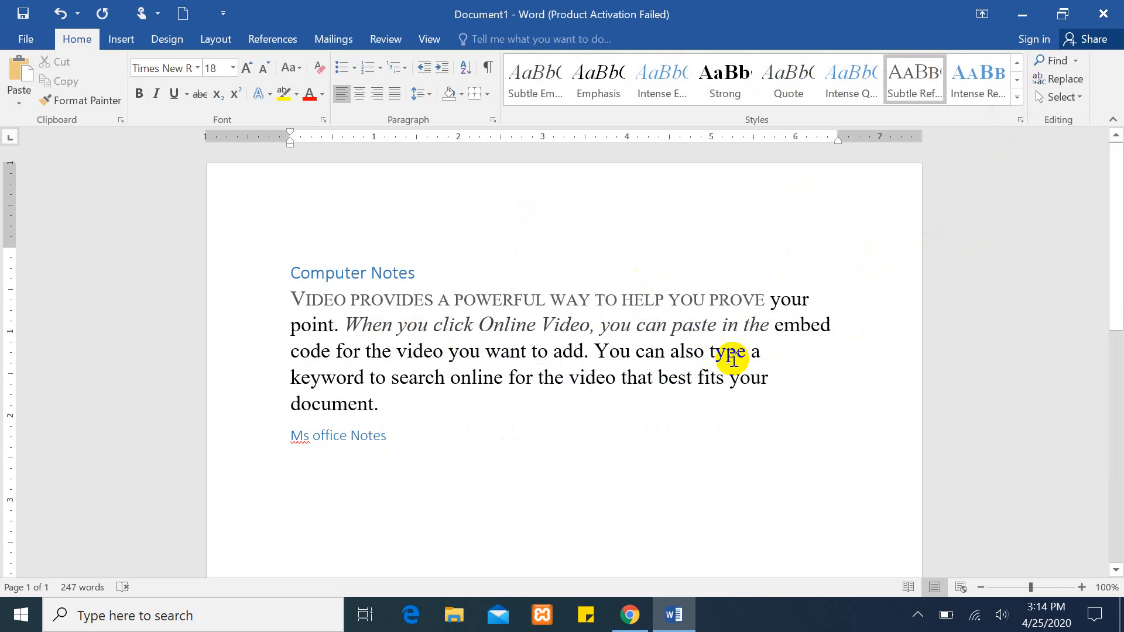
Step: Apply the Strong style to the words "code for the video you want to add"
left_click_drag(287, 350, 585, 351)
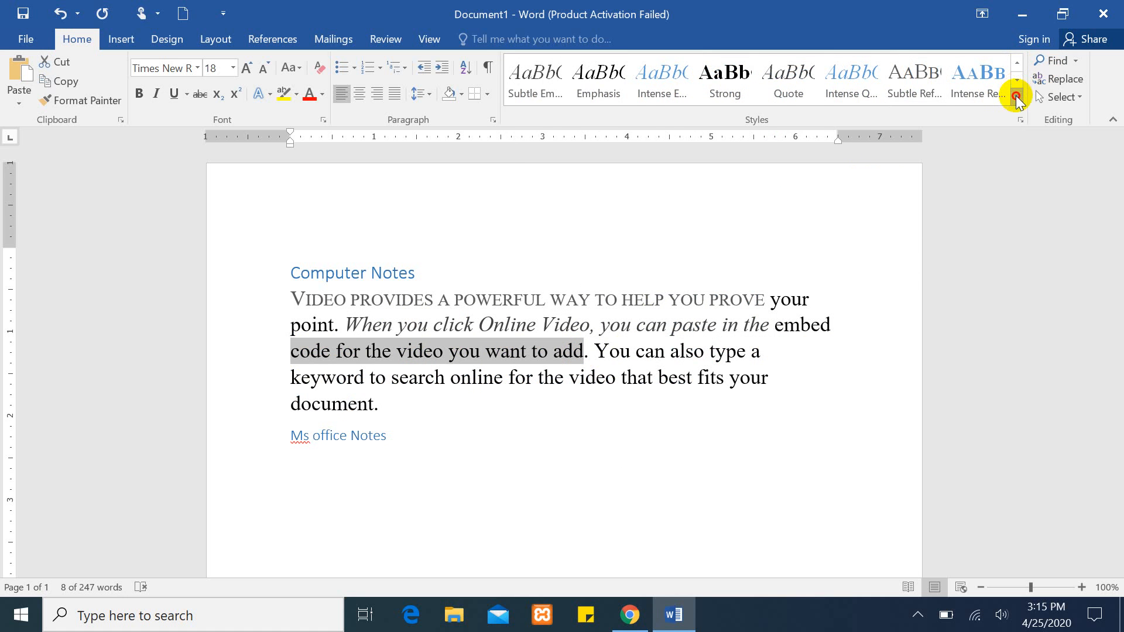
left_click(1017, 96)
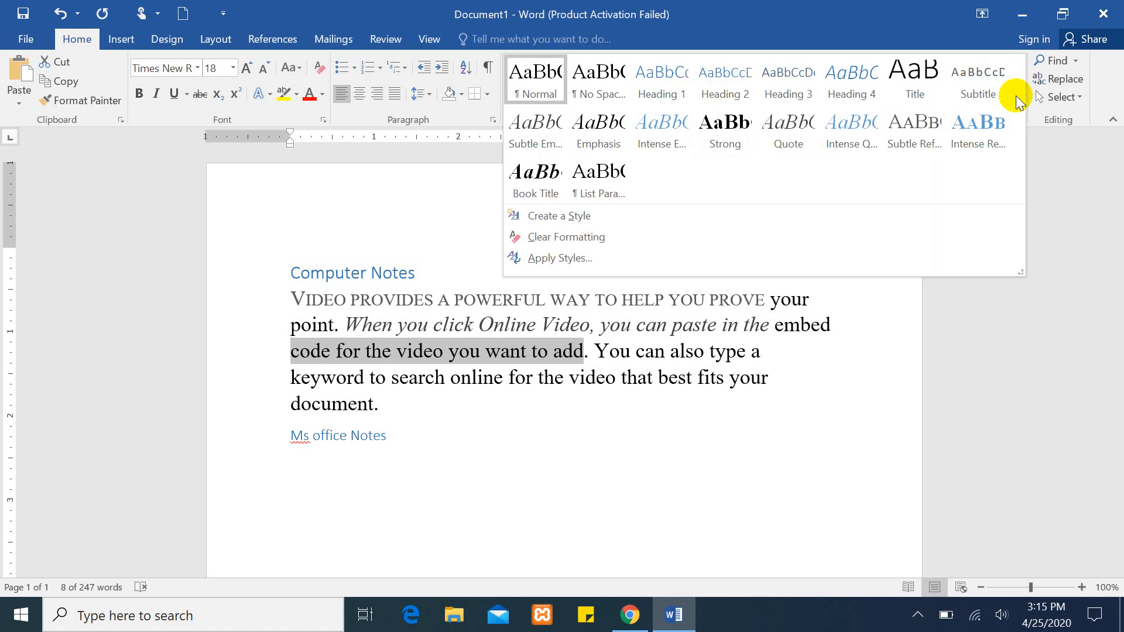
left_click(724, 130)
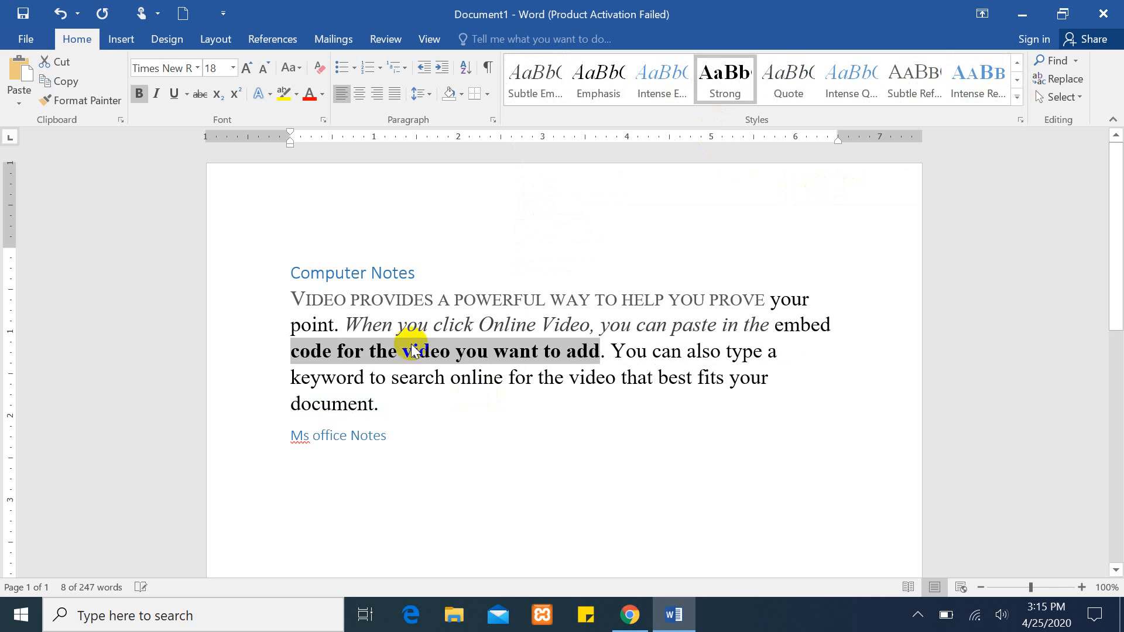
left_click(436, 325)
left_click(704, 340)
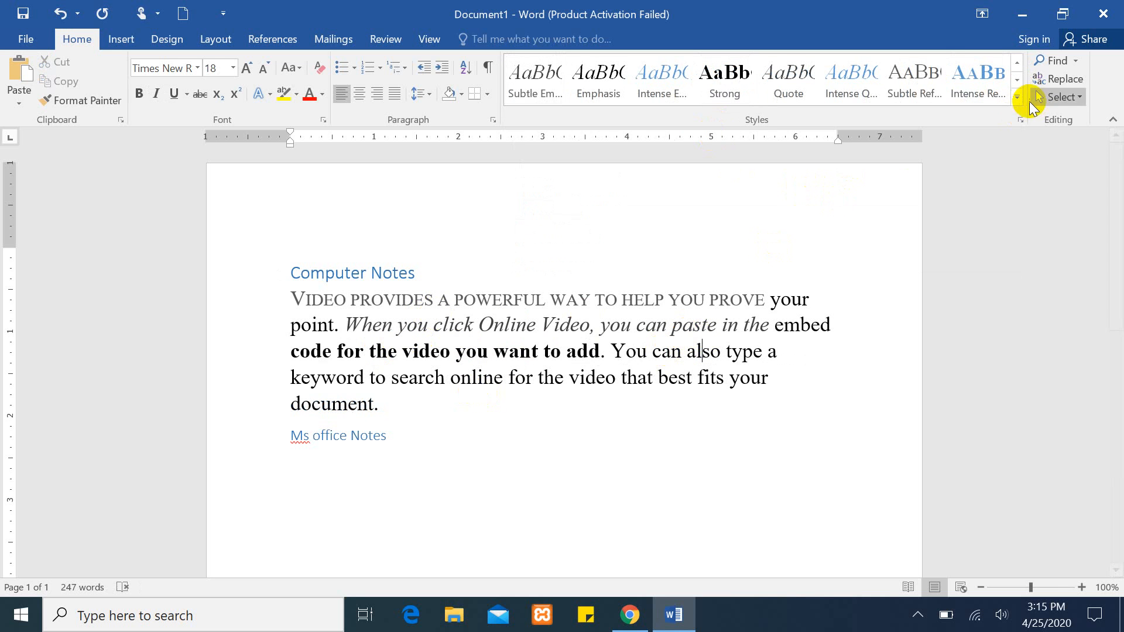
Step: Preview the gallery styles on the words "You can also type a" without applying one
left_click(611, 350)
left_click_drag(611, 350, 781, 352)
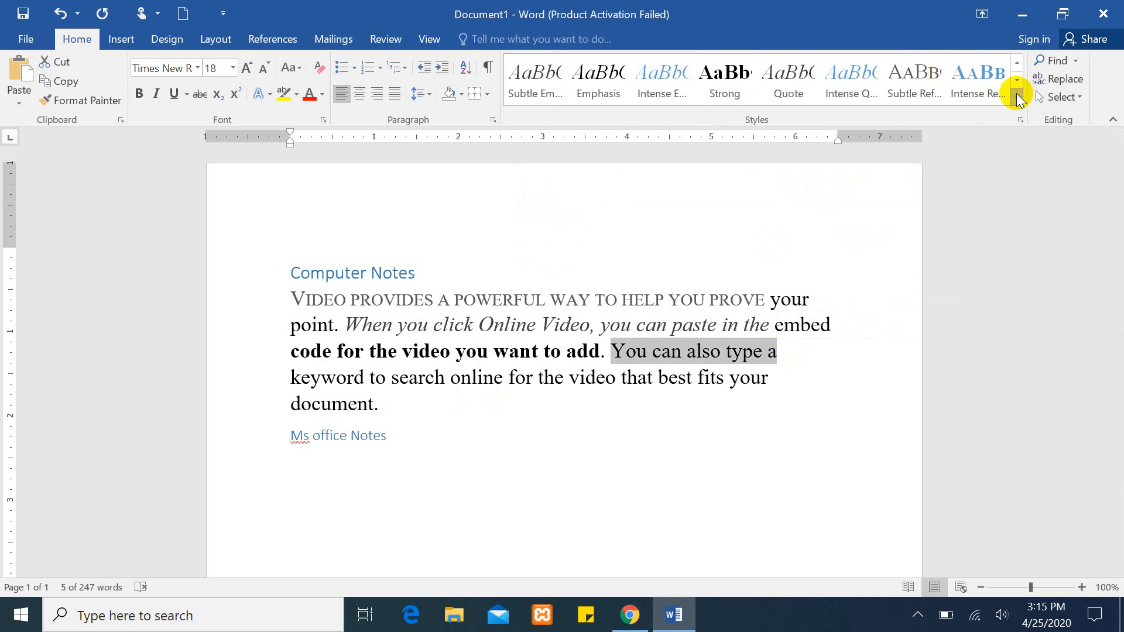
left_click(1017, 104)
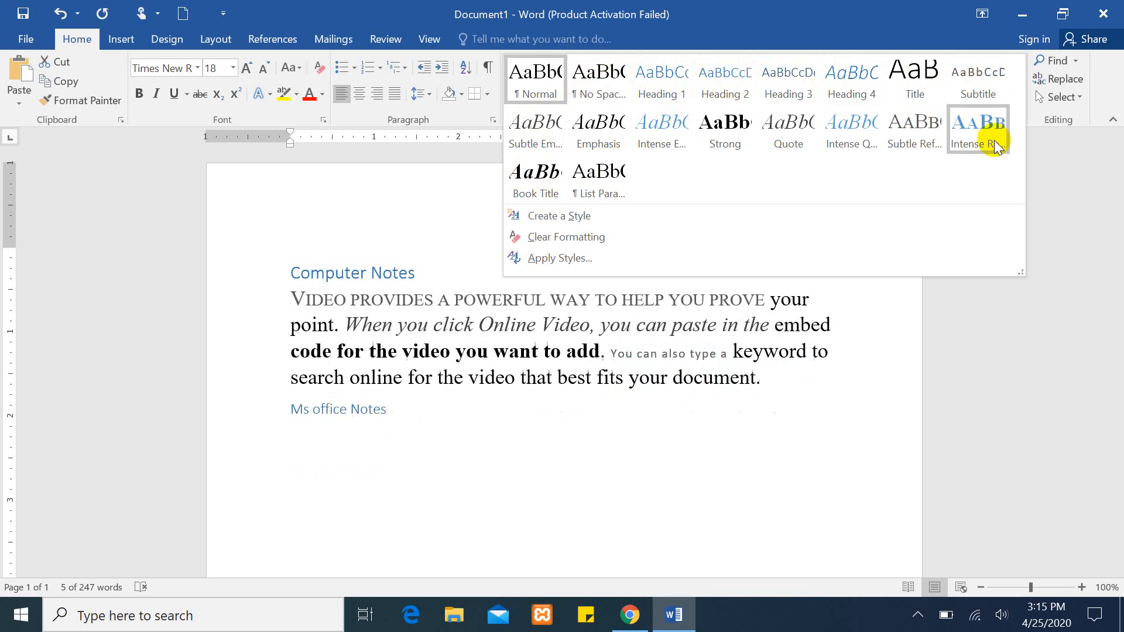
left_click(855, 324)
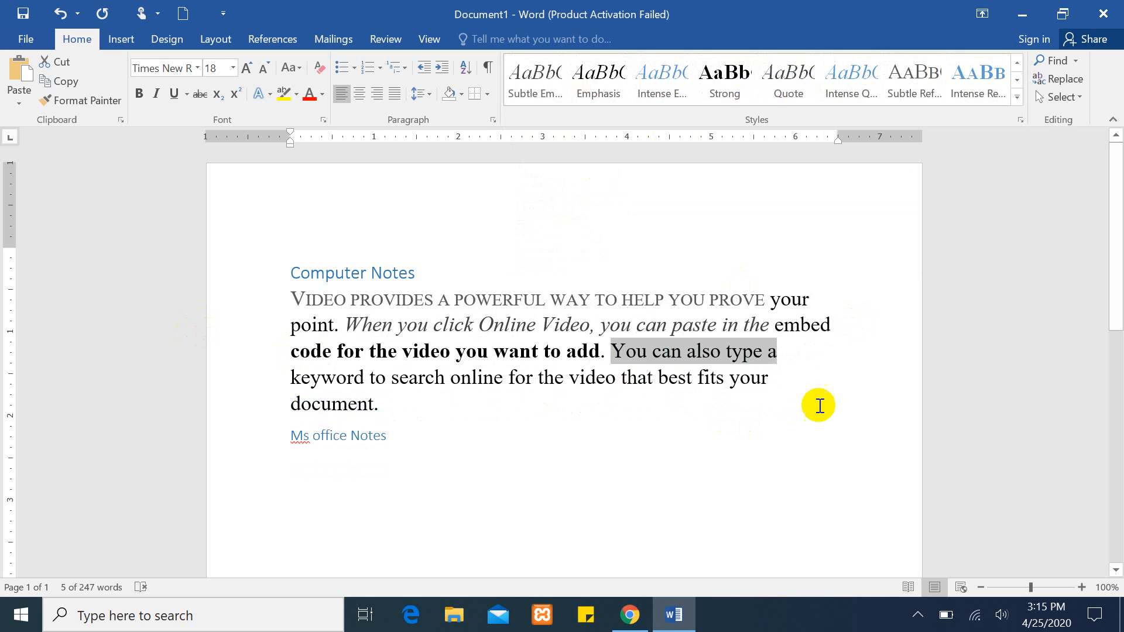
Step: Clear all formatting from the whole body paragraph under Computer Notes
left_click_drag(395, 406, 305, 311)
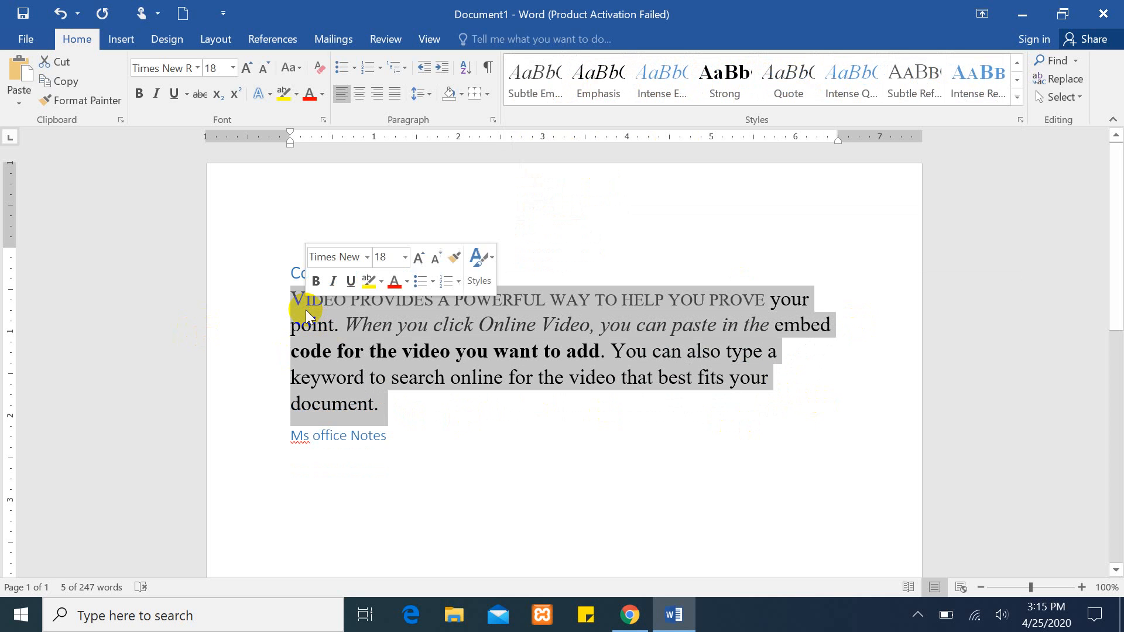
left_click(1019, 99)
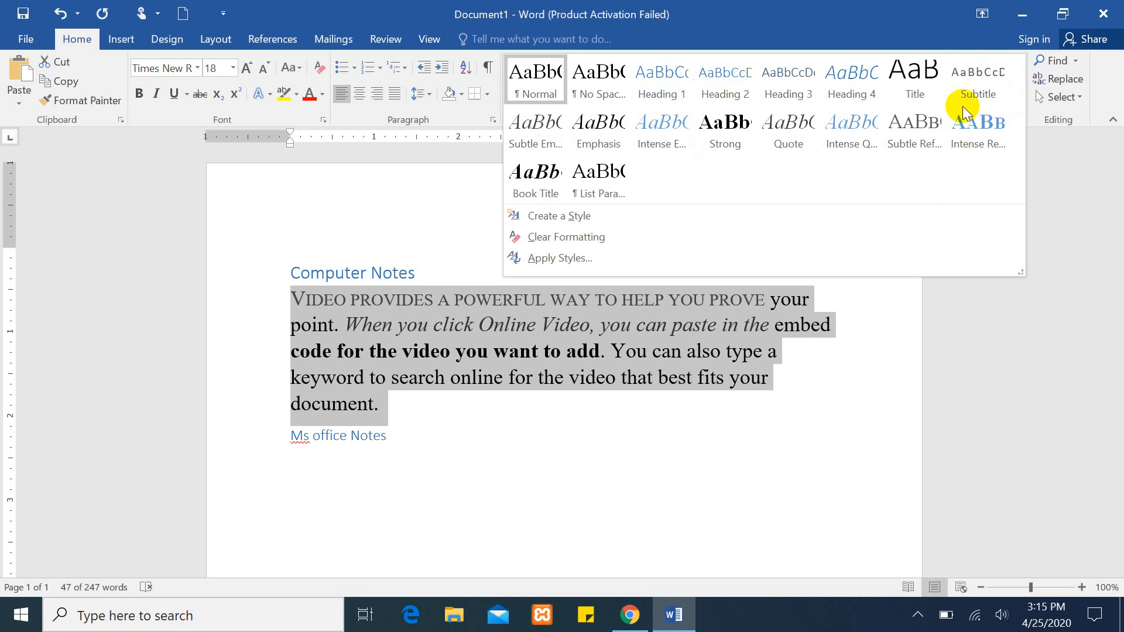
left_click(546, 82)
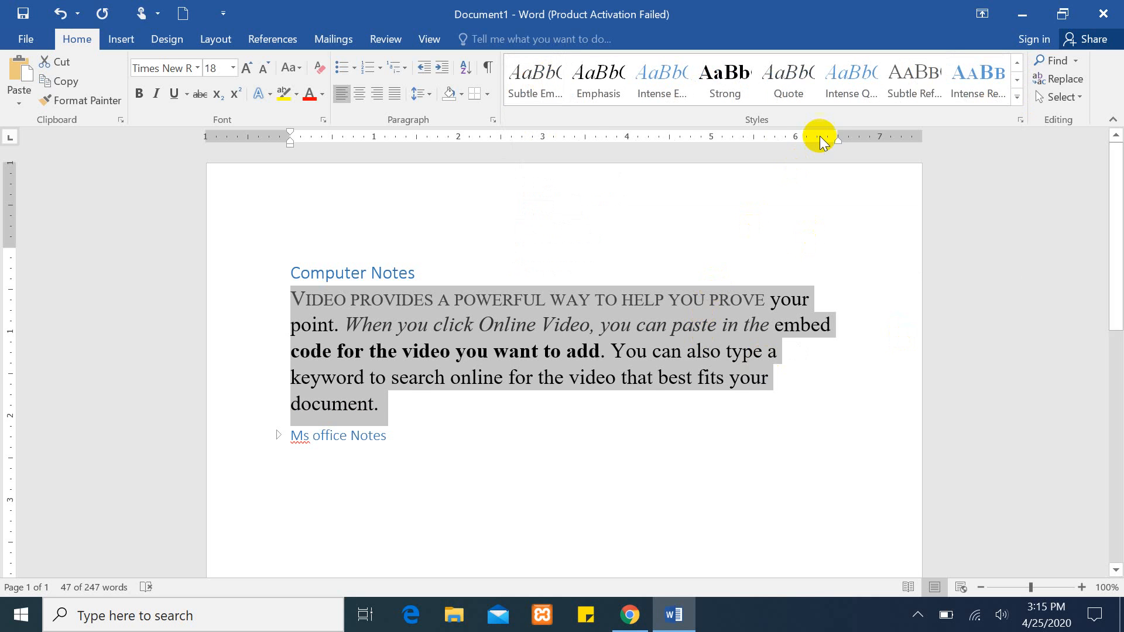
left_click(1019, 100)
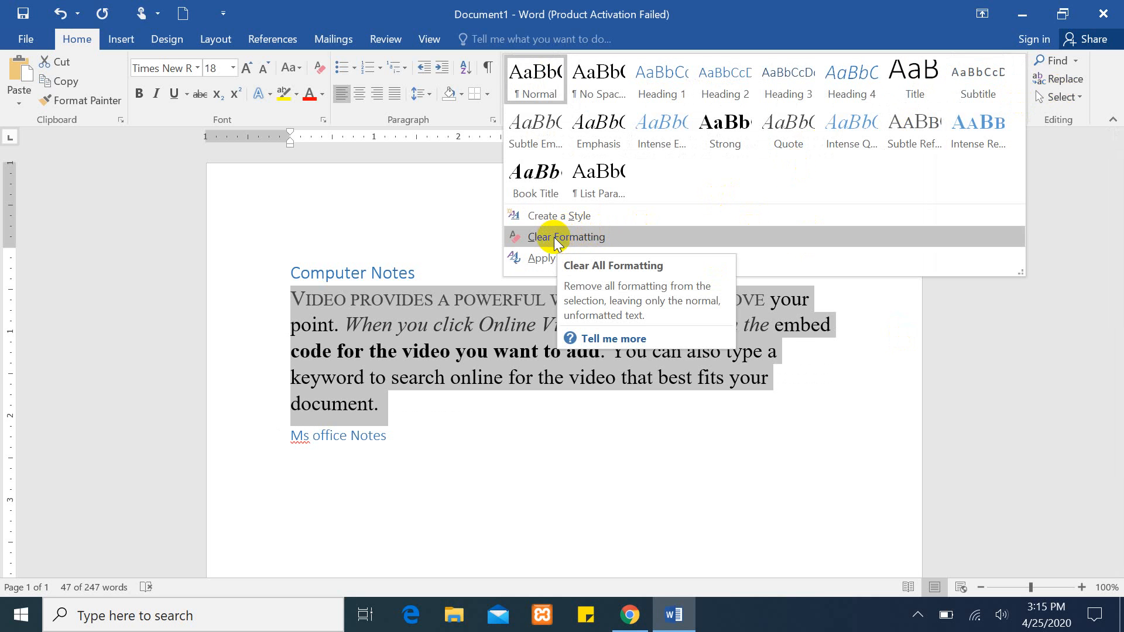
left_click(555, 237)
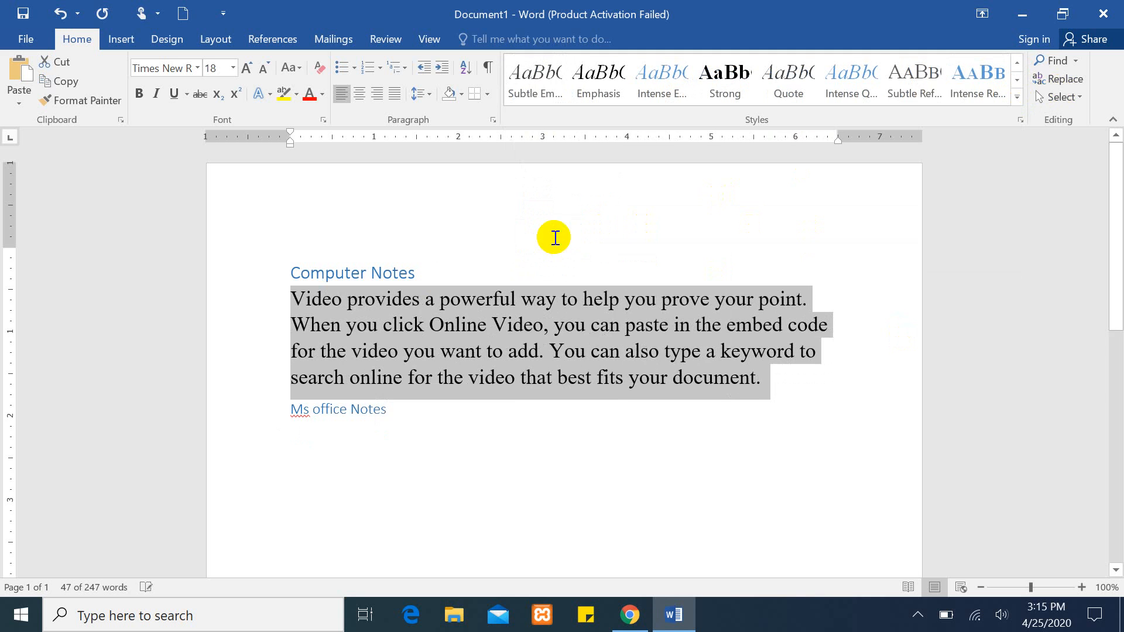
left_click(527, 315)
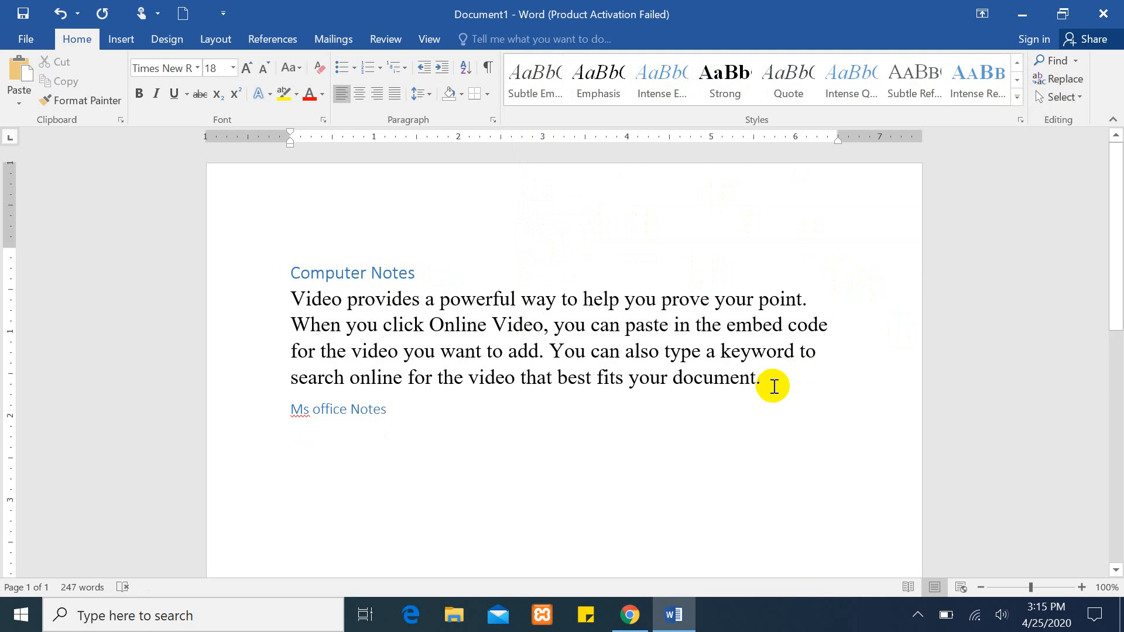
Step: Preview the gallery styles on the words "can paste in the embed" without applying one
left_click_drag(785, 323, 591, 323)
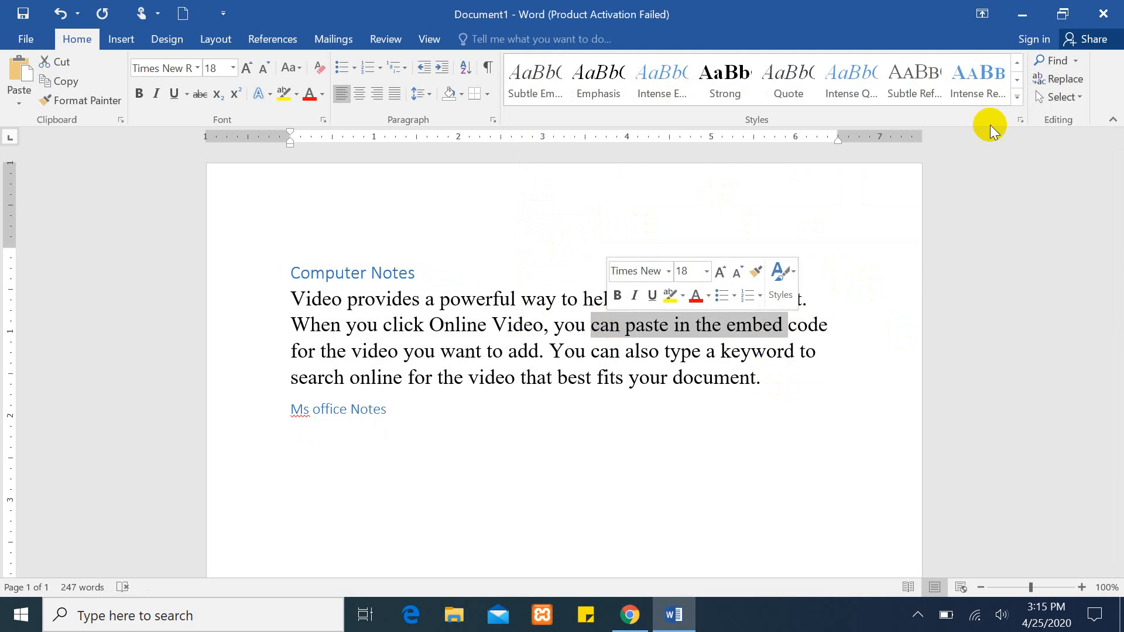
left_click(1017, 97)
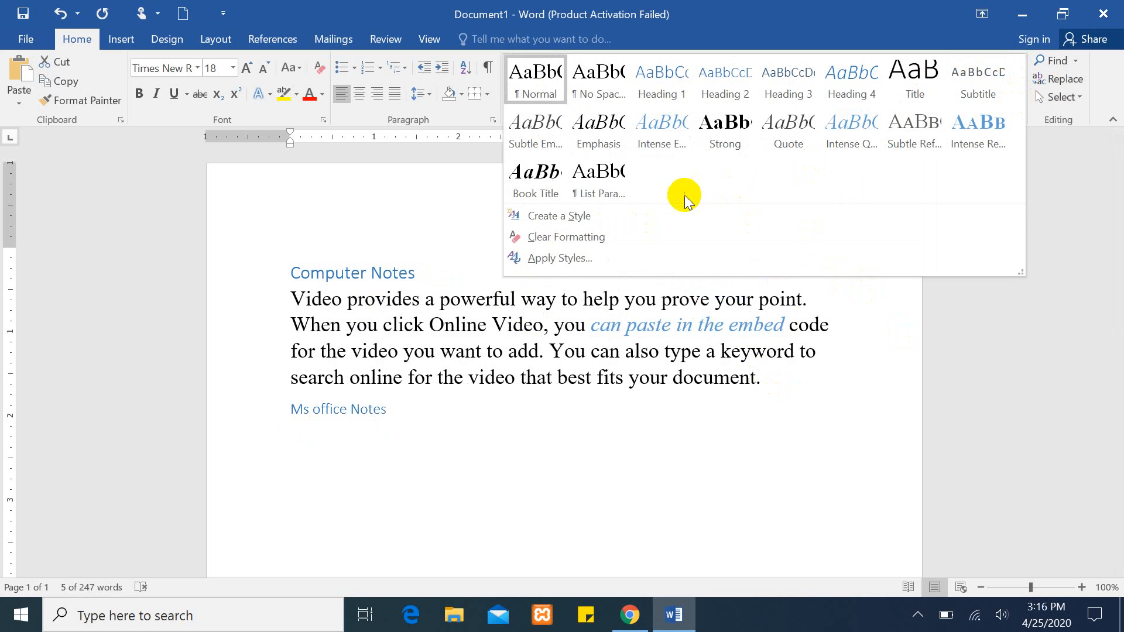
left_click(533, 351)
left_click(794, 324)
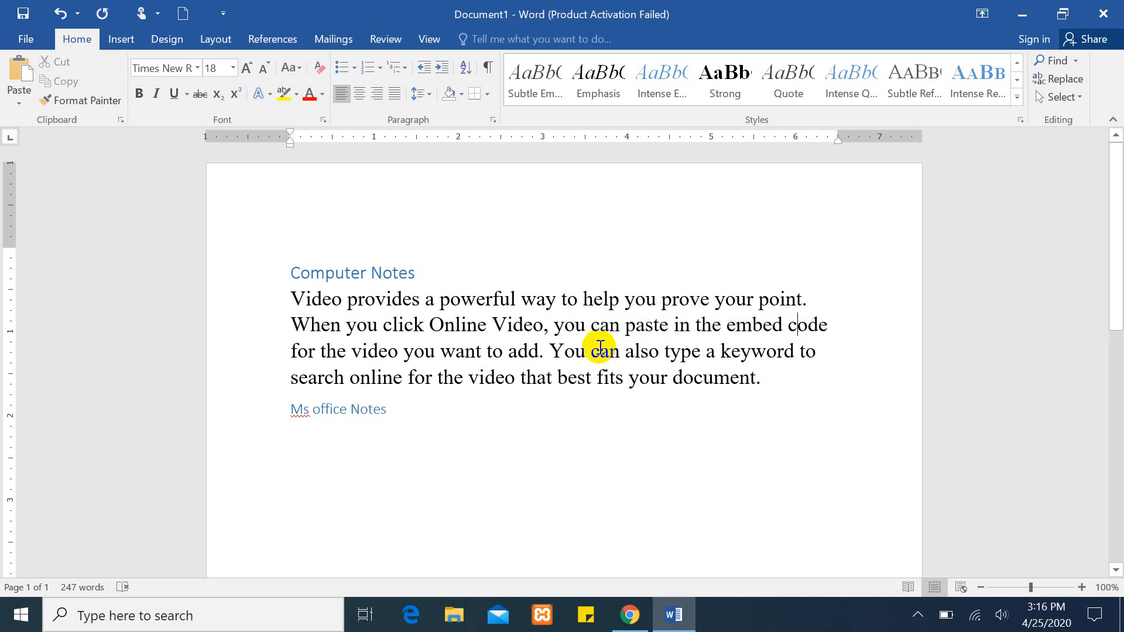
Step: Apply the Intense Emphasis style to the words "you click Online Video, you can"
left_click_drag(603, 324, 347, 324)
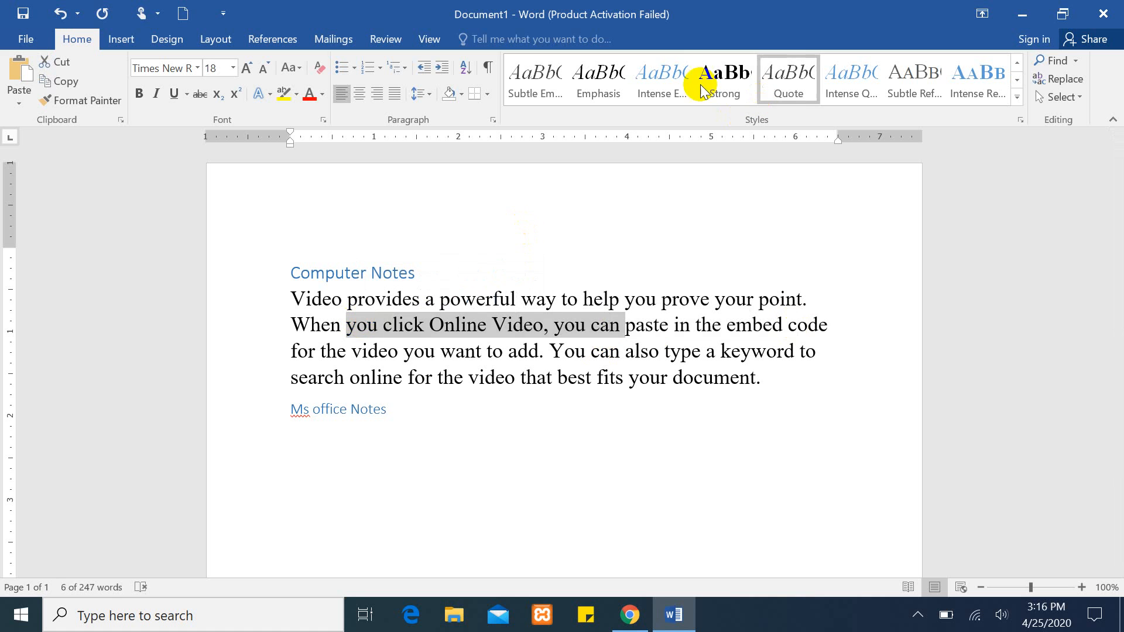
left_click(668, 75)
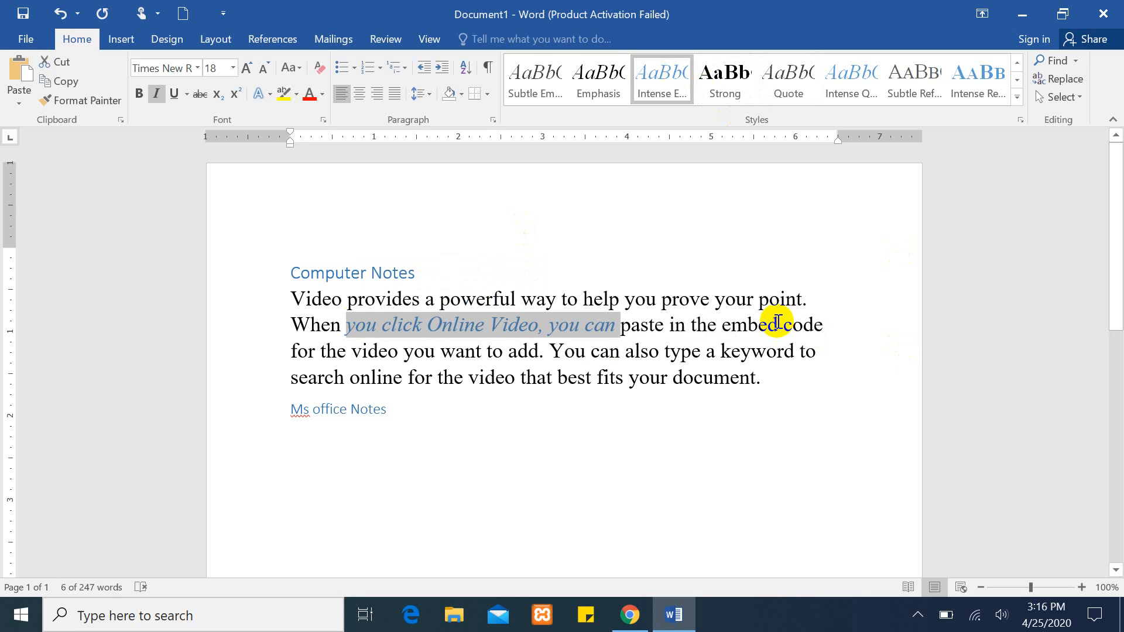
left_click(777, 322)
Step: Create a new style from the Computer Notes body paragraph under the suggested name and check for it in the style gallery
left_click_drag(768, 388, 287, 299)
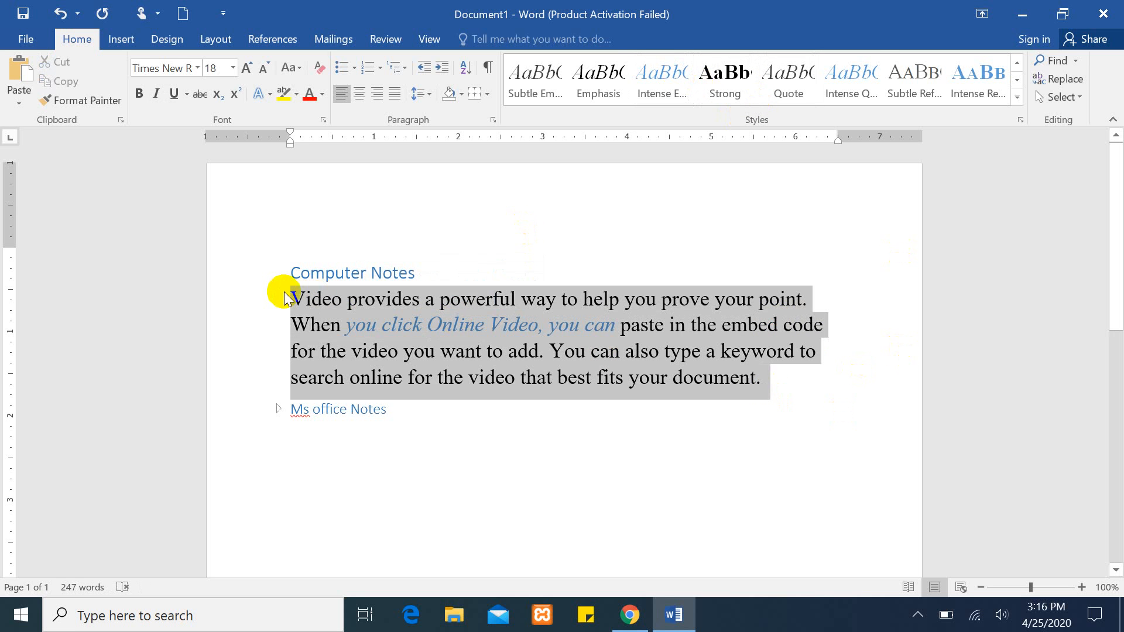
left_click(1018, 97)
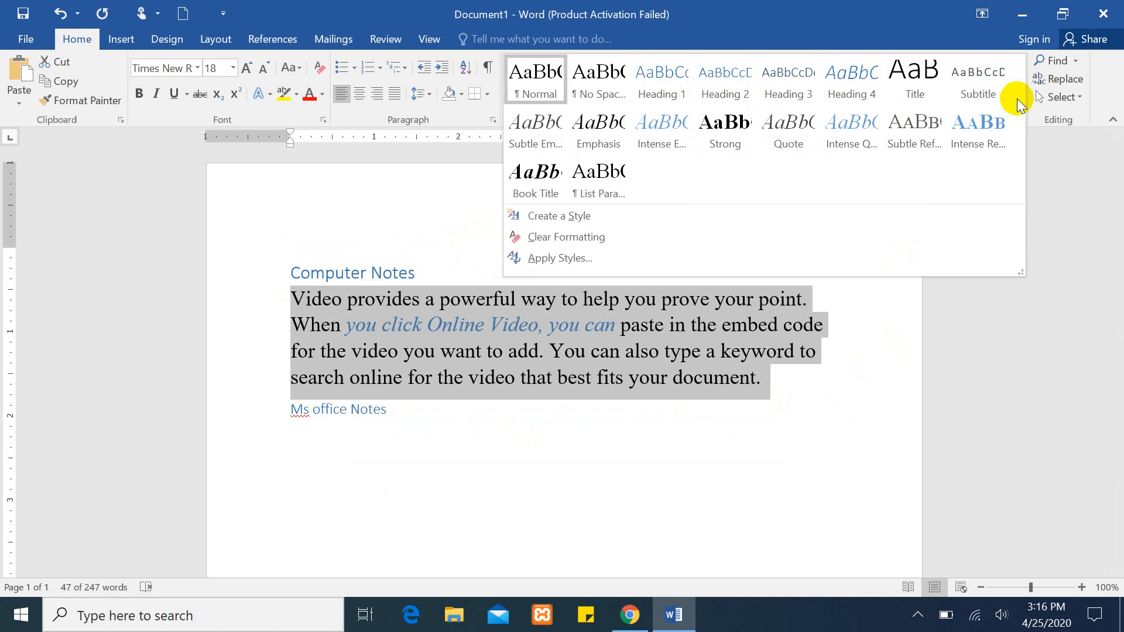
left_click(560, 216)
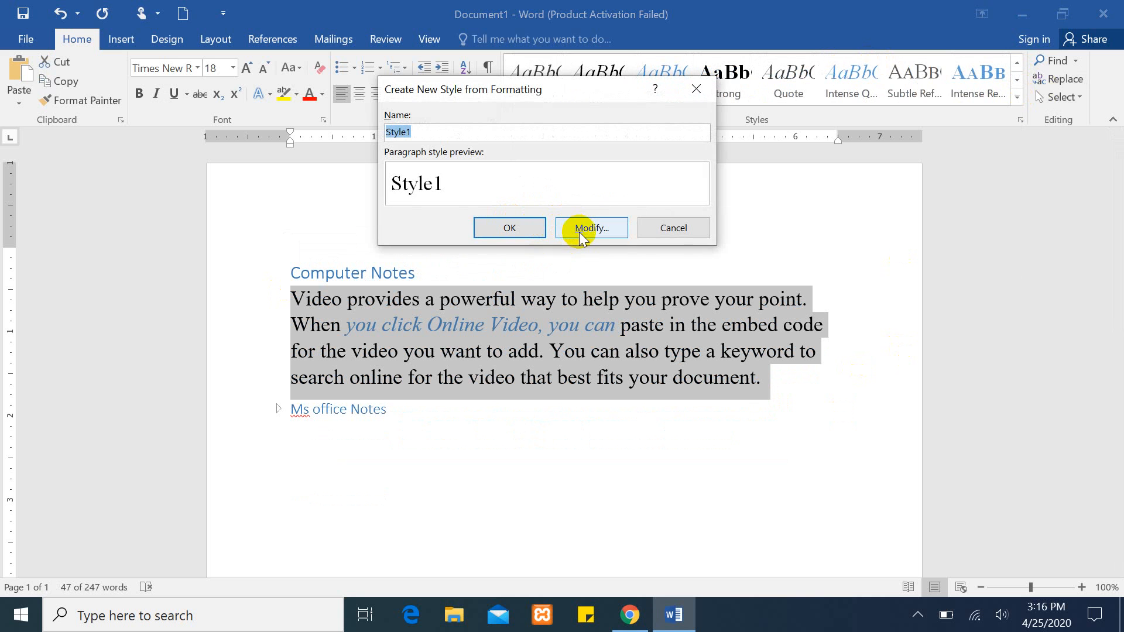
left_click(510, 227)
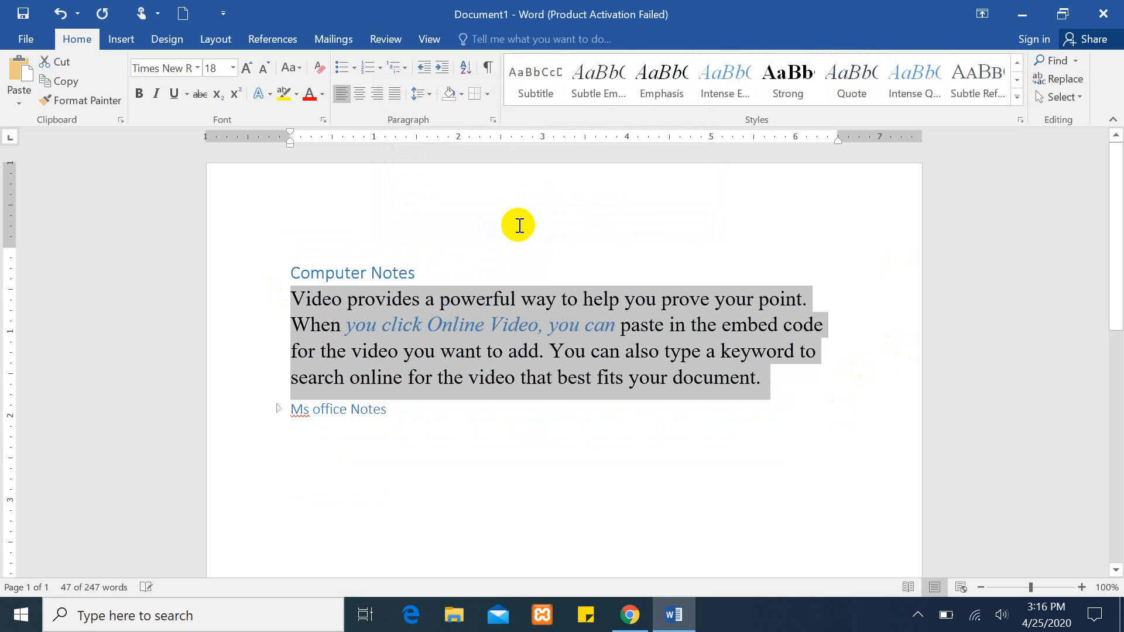
left_click(950, 103)
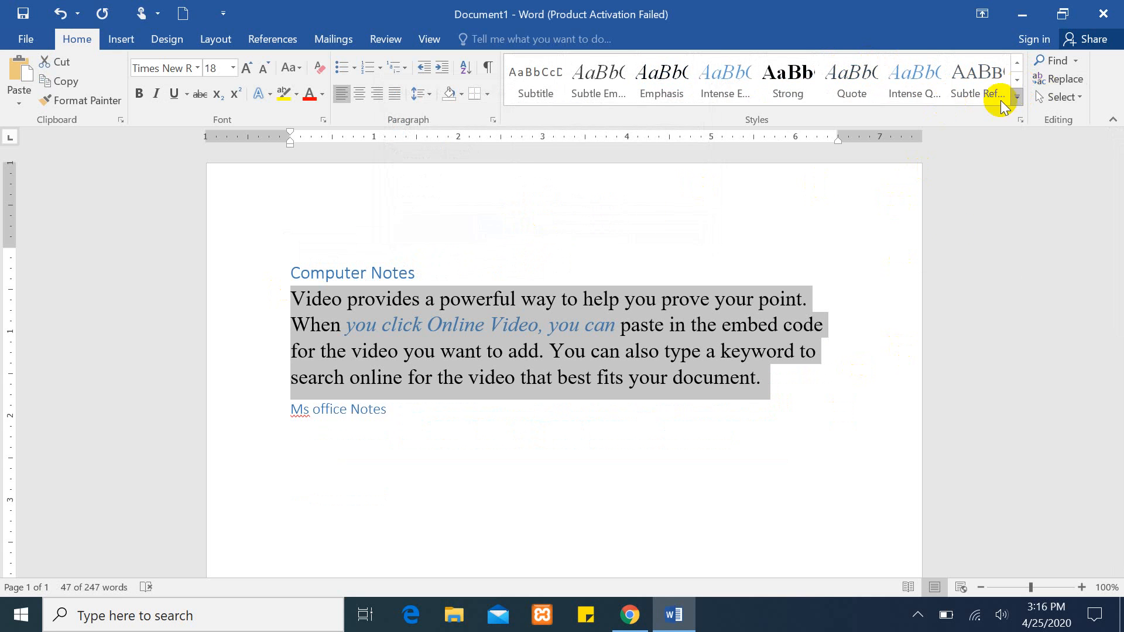
left_click(809, 298)
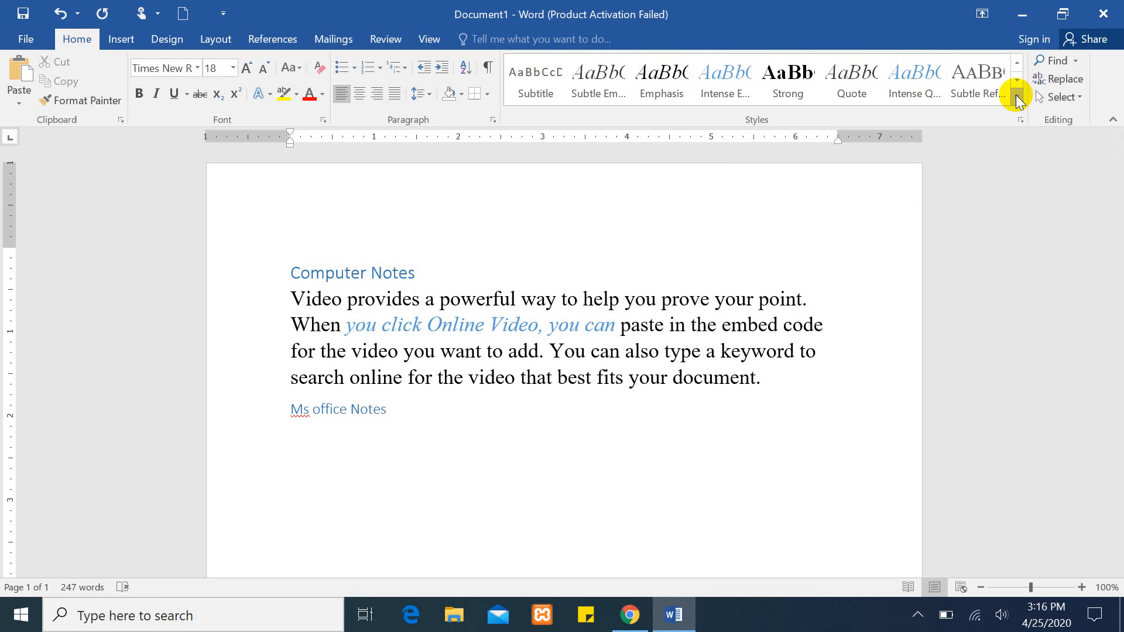
left_click(1018, 97)
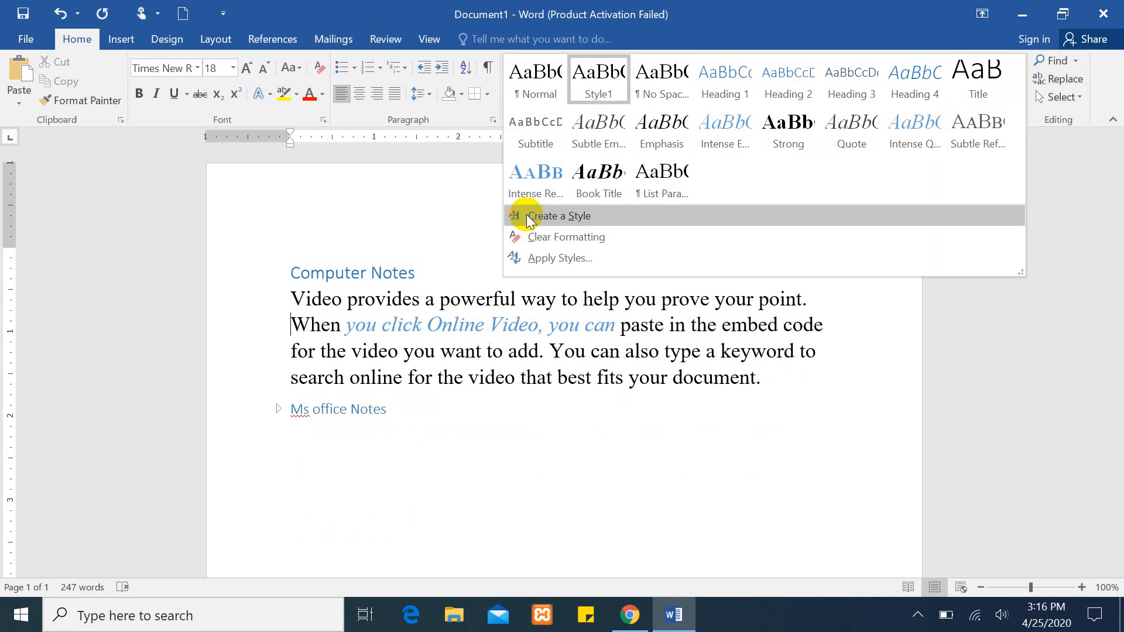
left_click(720, 351)
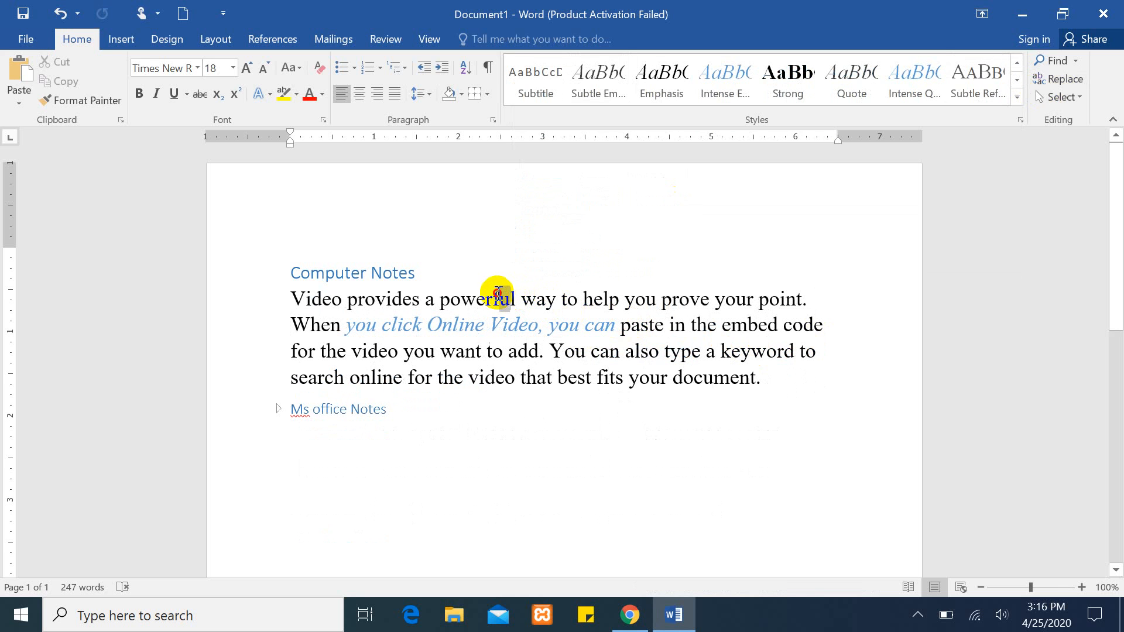
Step: Apply the Strong style to the words "provides a powerful" and "you click Online Video, you can"
left_click_drag(498, 293, 388, 295)
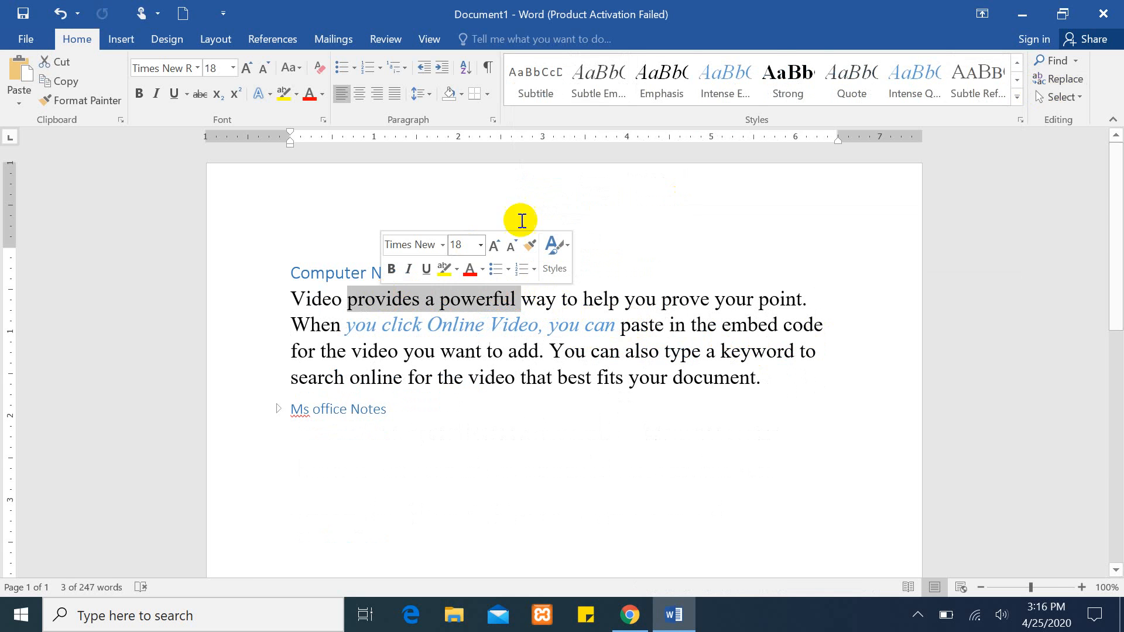
left_click(797, 82)
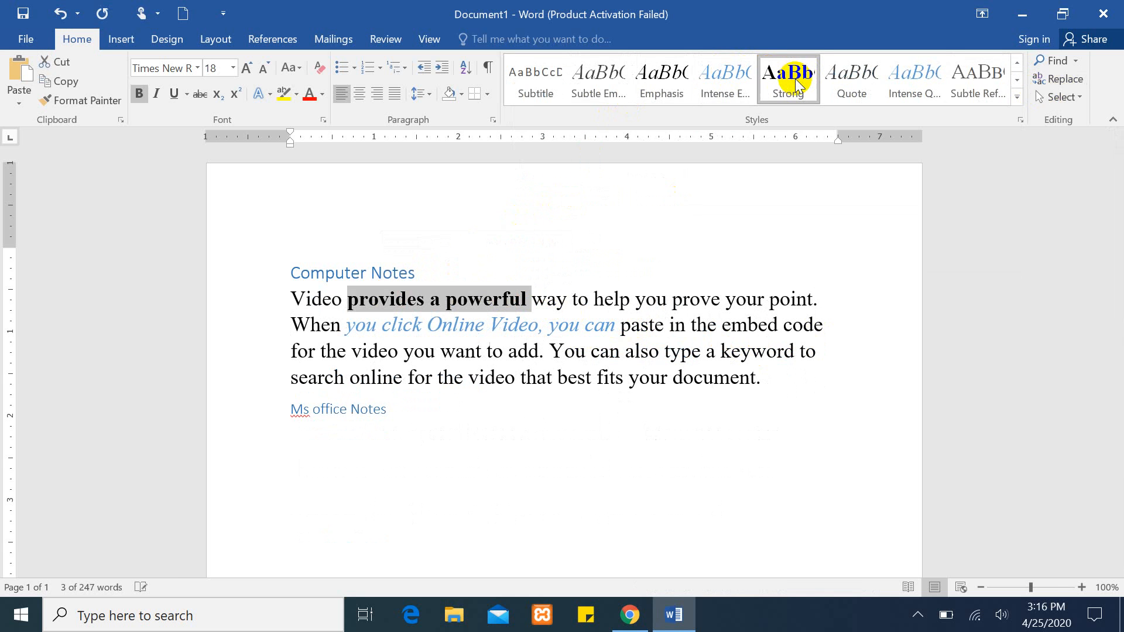
left_click(647, 324)
left_click_drag(628, 324, 372, 315)
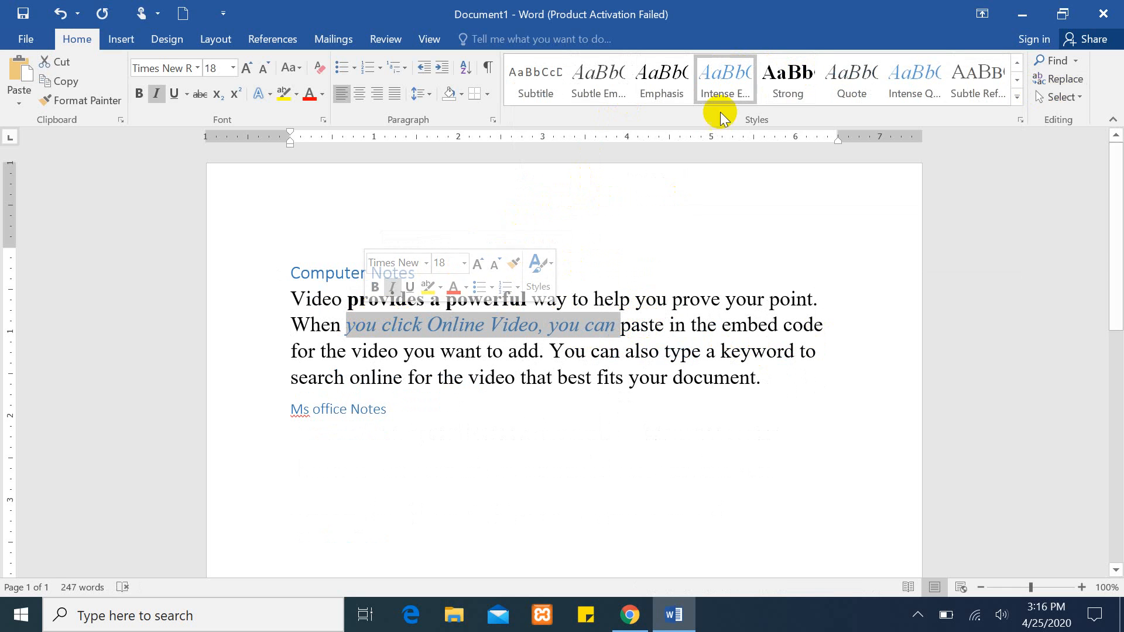
left_click(785, 79)
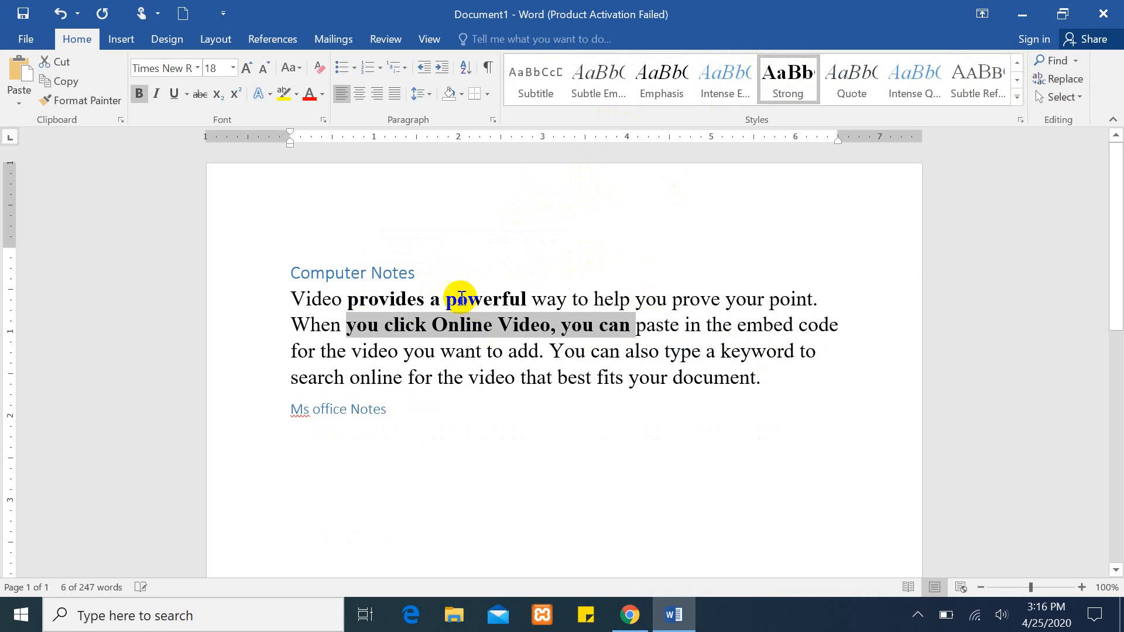
left_click(461, 291)
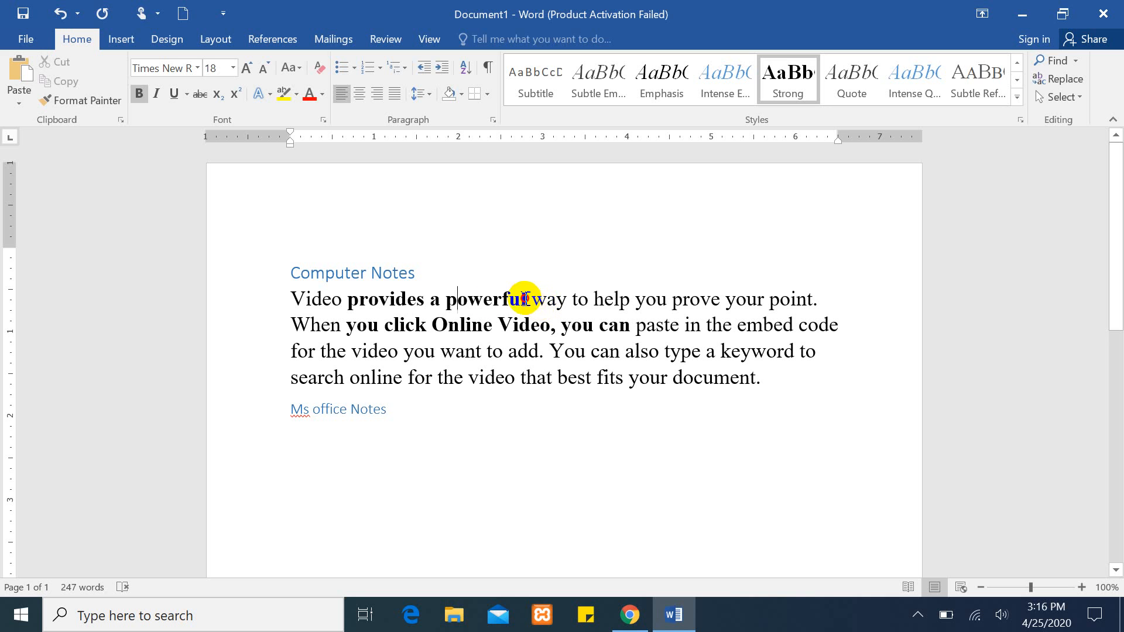
Step: Create another new style from the bold words "provides a powerful", keeping the suggested name
left_click_drag(525, 299, 372, 296)
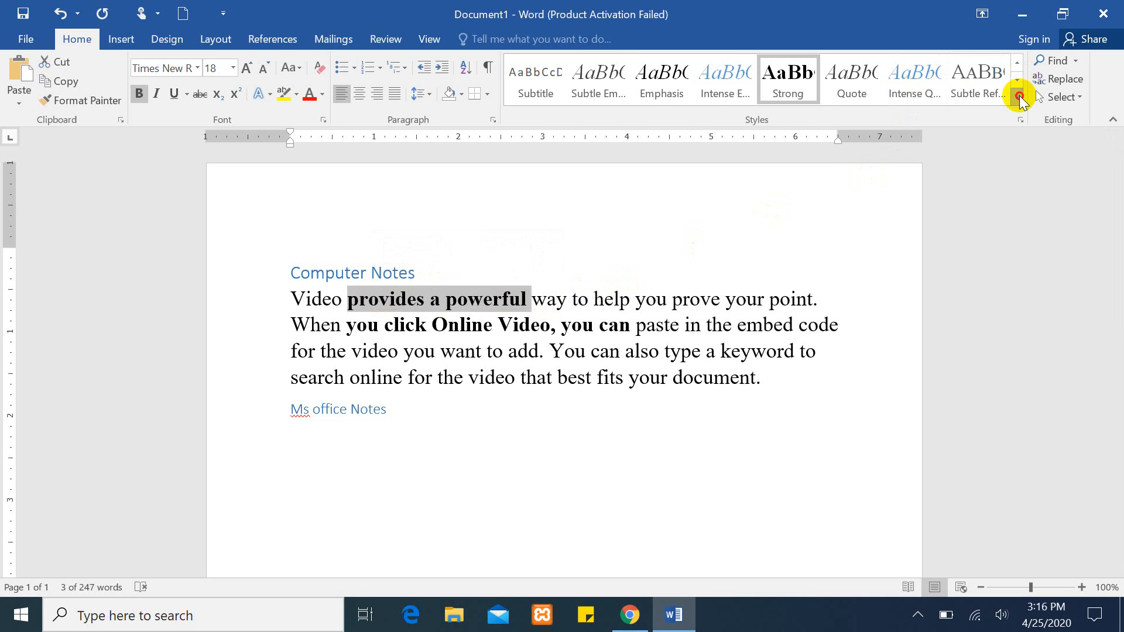
left_click(1019, 97)
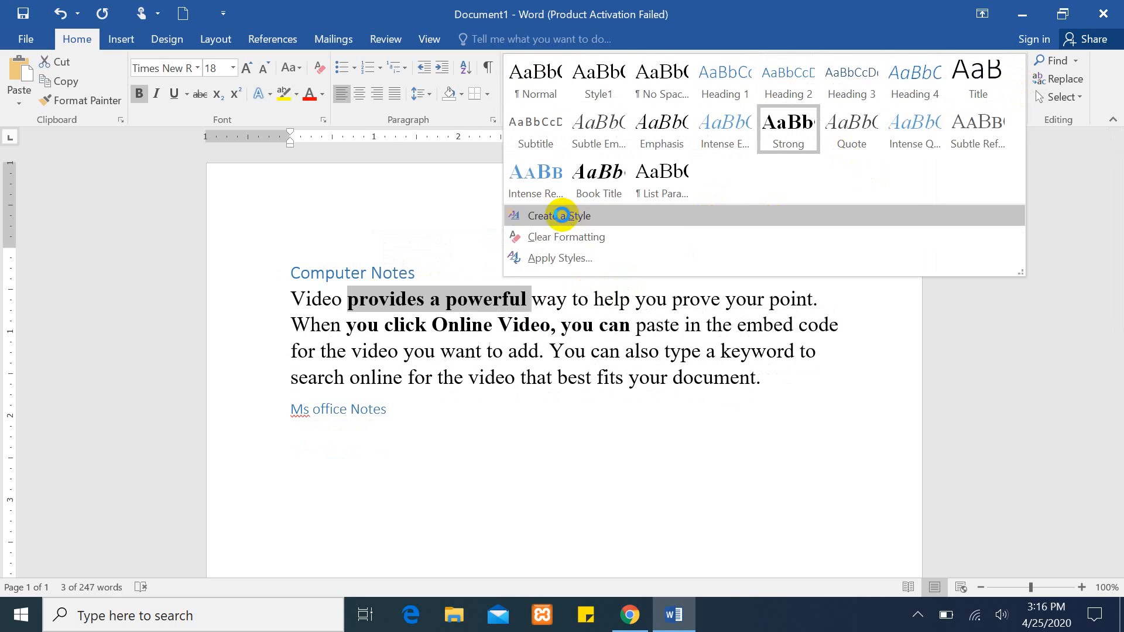
left_click(562, 216)
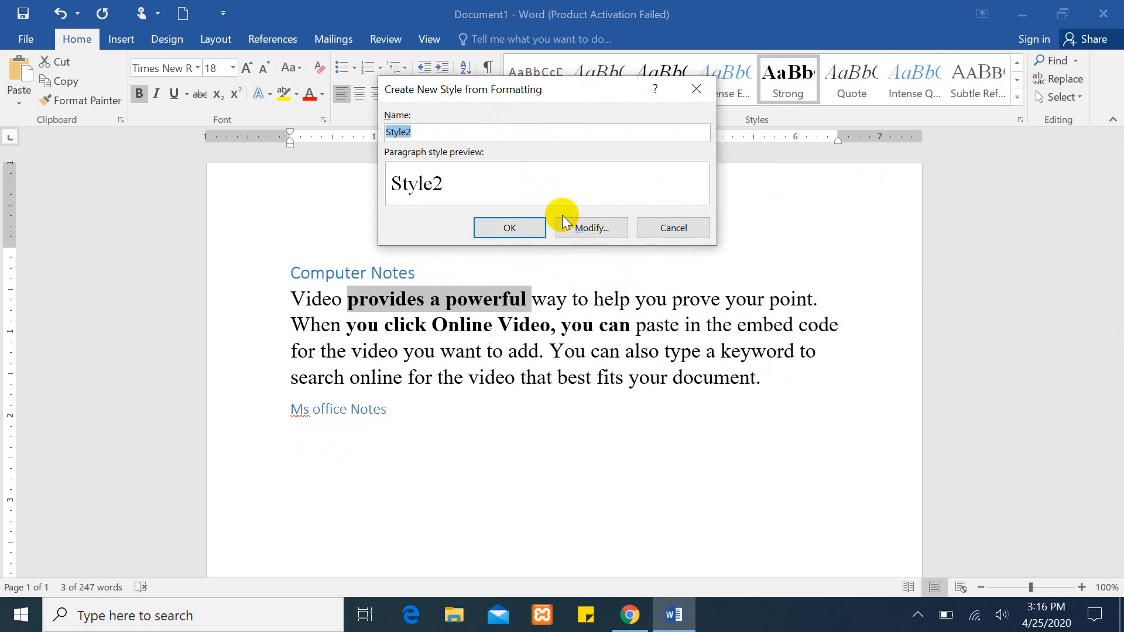
left_click(509, 227)
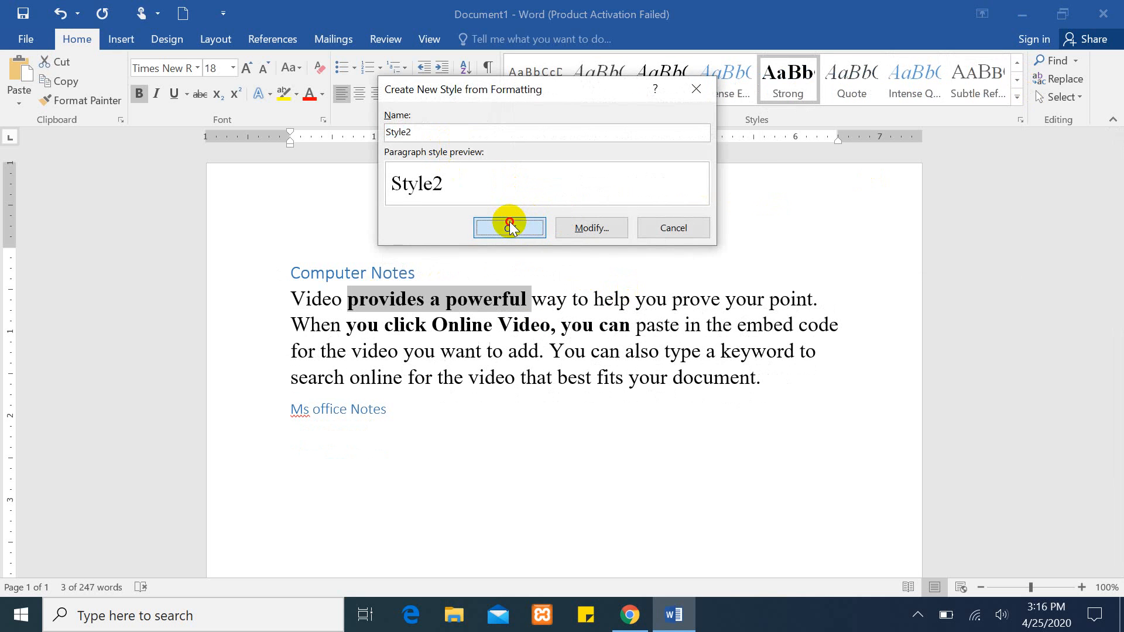
left_click(579, 307)
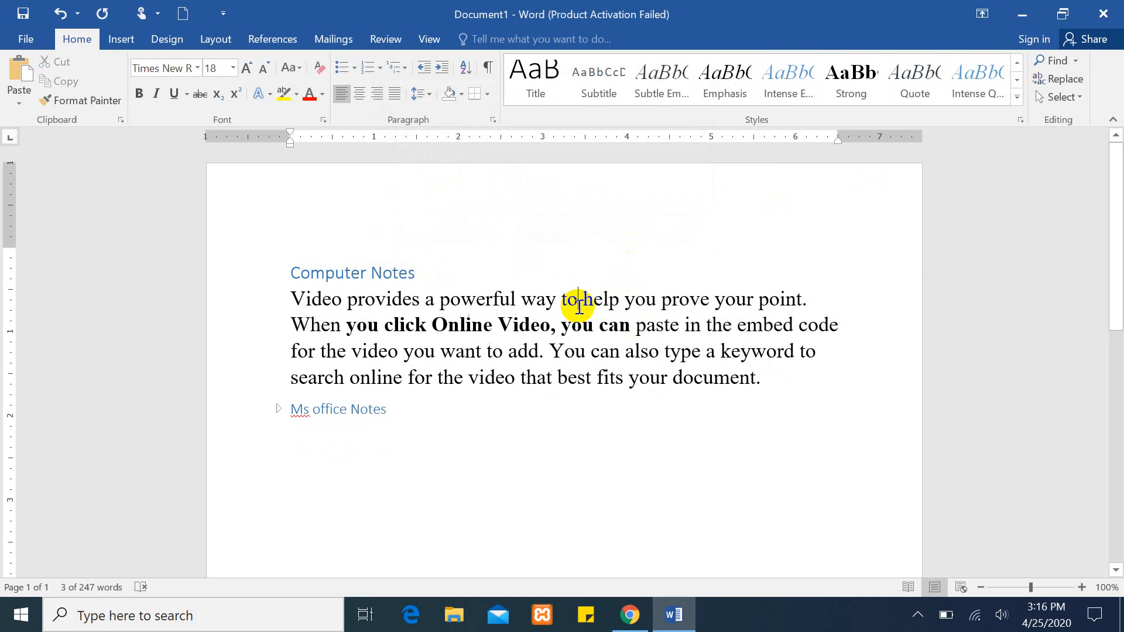
Step: Apply the Strong style to the words "You can also type a keyword to" in the Computer Notes paragraph
double_click(636, 324)
left_click(721, 352)
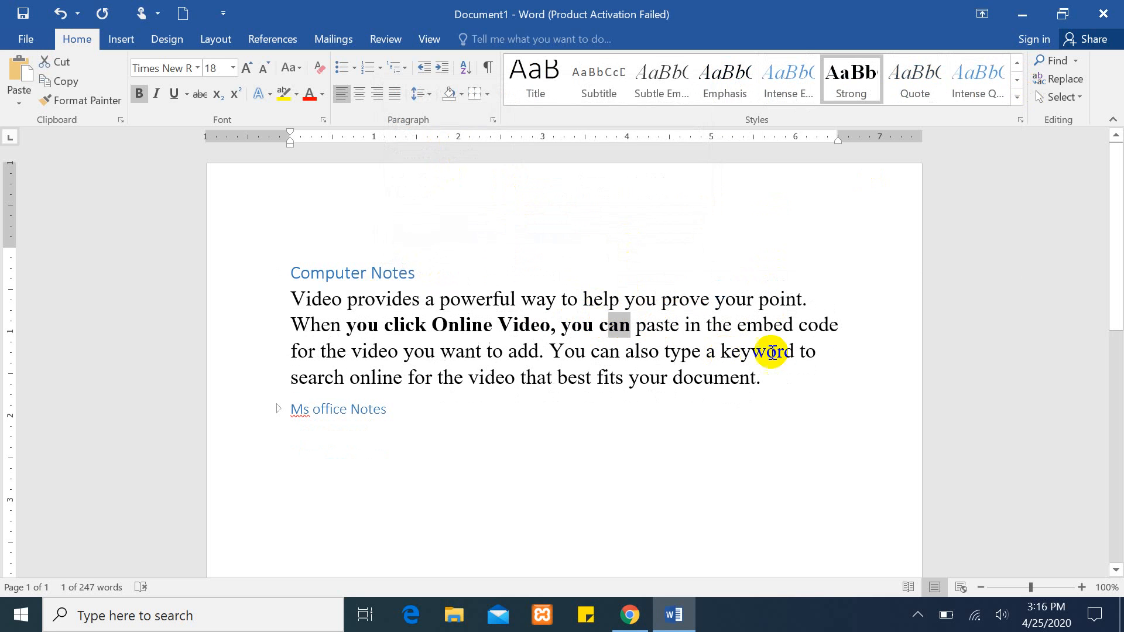
left_click_drag(812, 355, 553, 351)
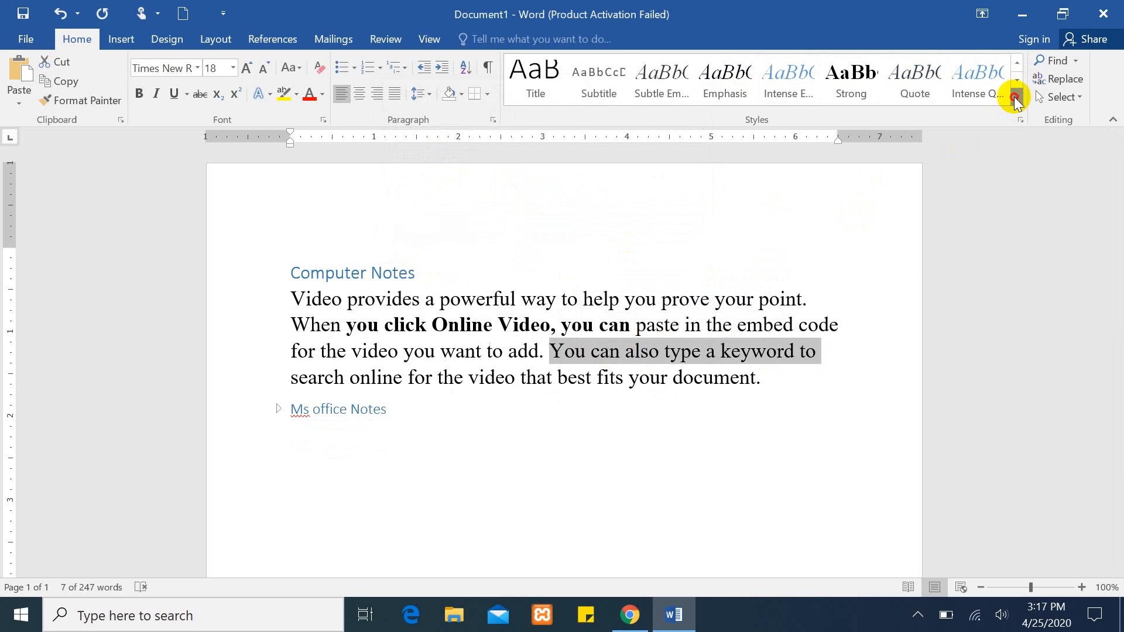
left_click(1016, 101)
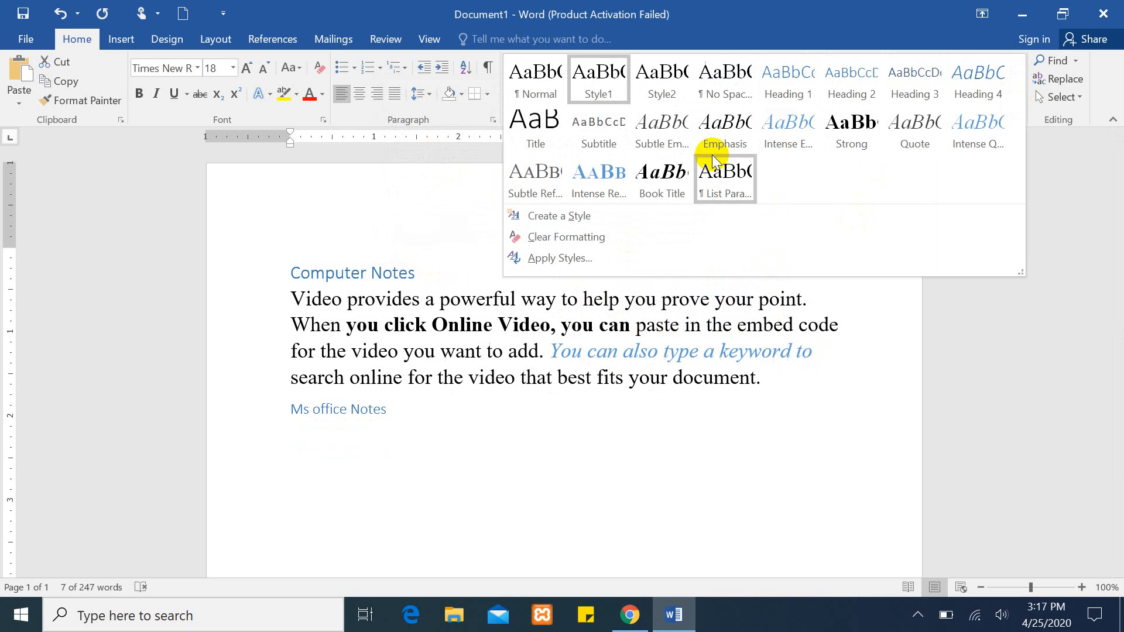
left_click(847, 126)
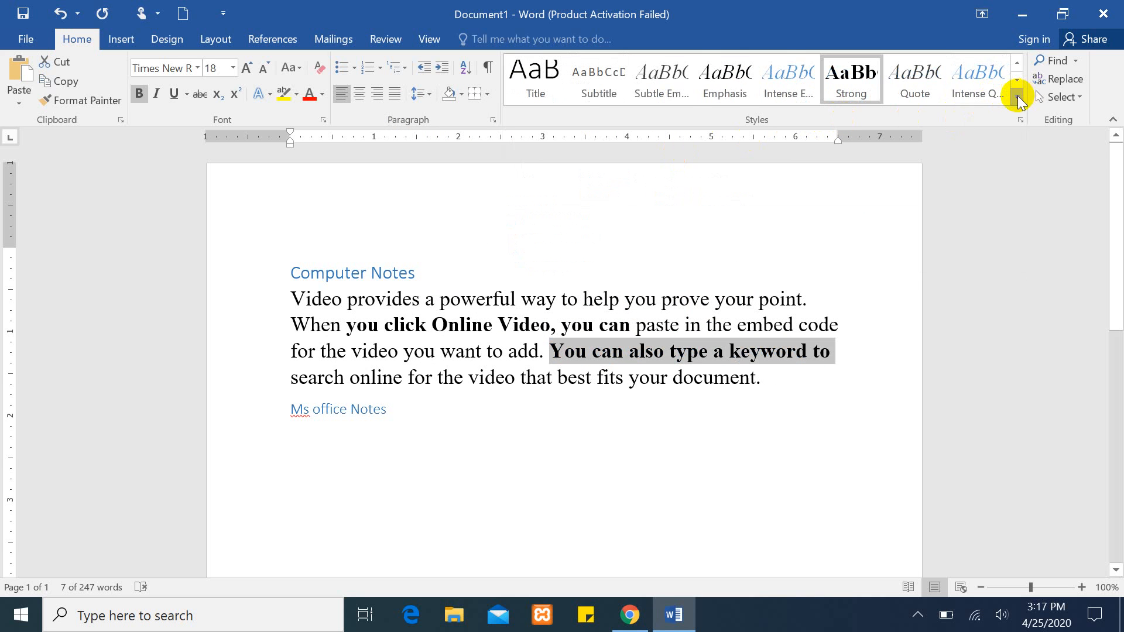
Step: Create a new style from the bold words "You can also type a keyword to", keeping the suggested name Style3
left_click(1018, 101)
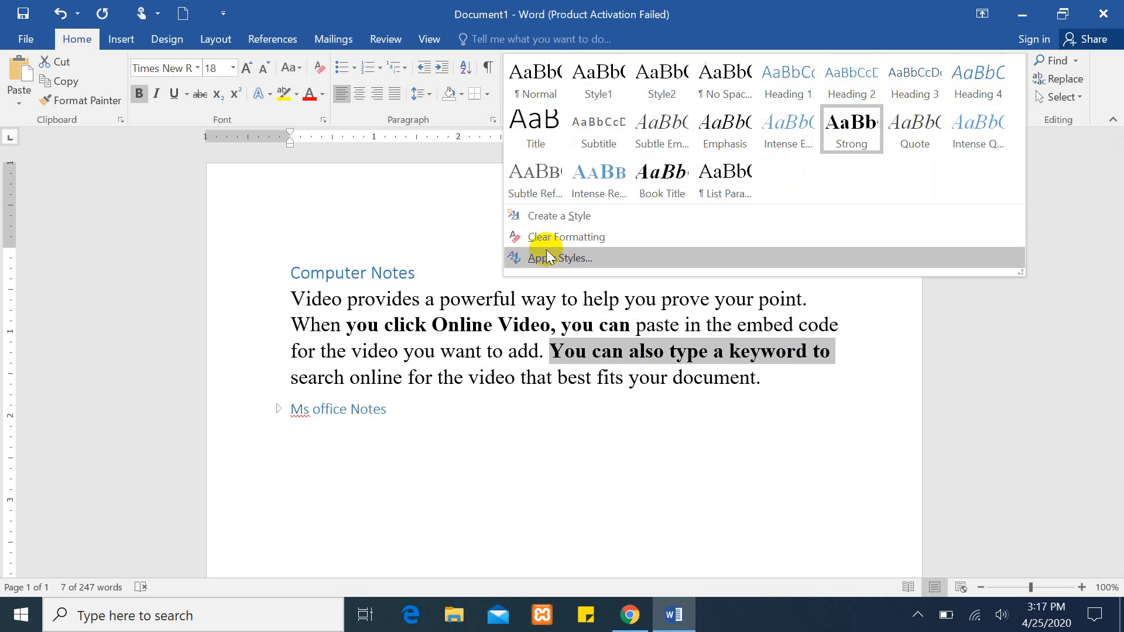
left_click(559, 217)
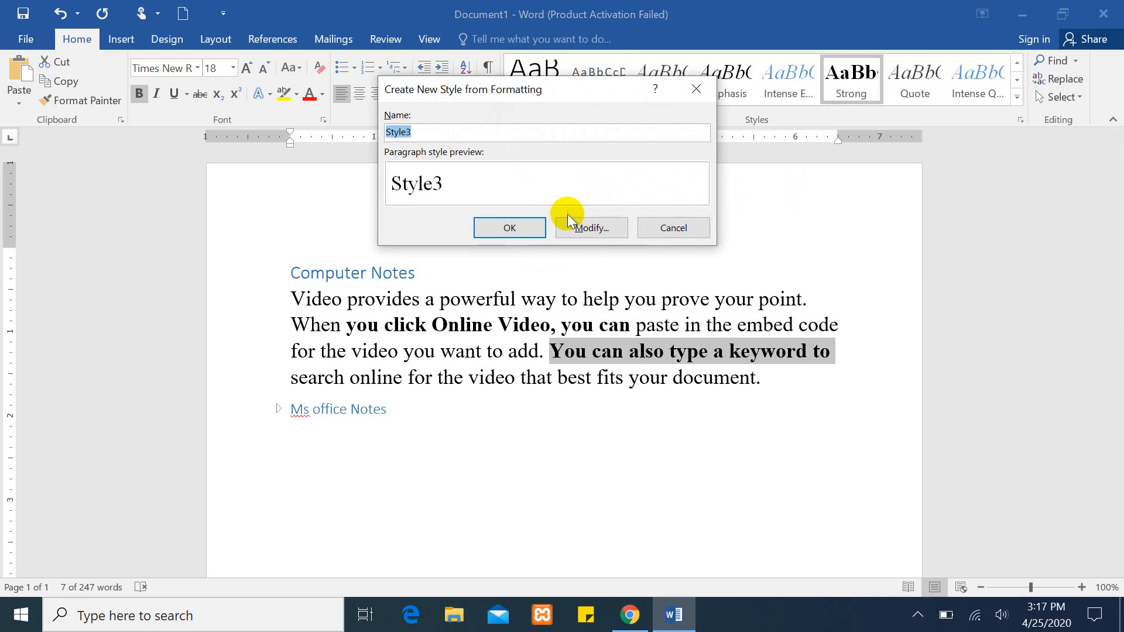
left_click(518, 230)
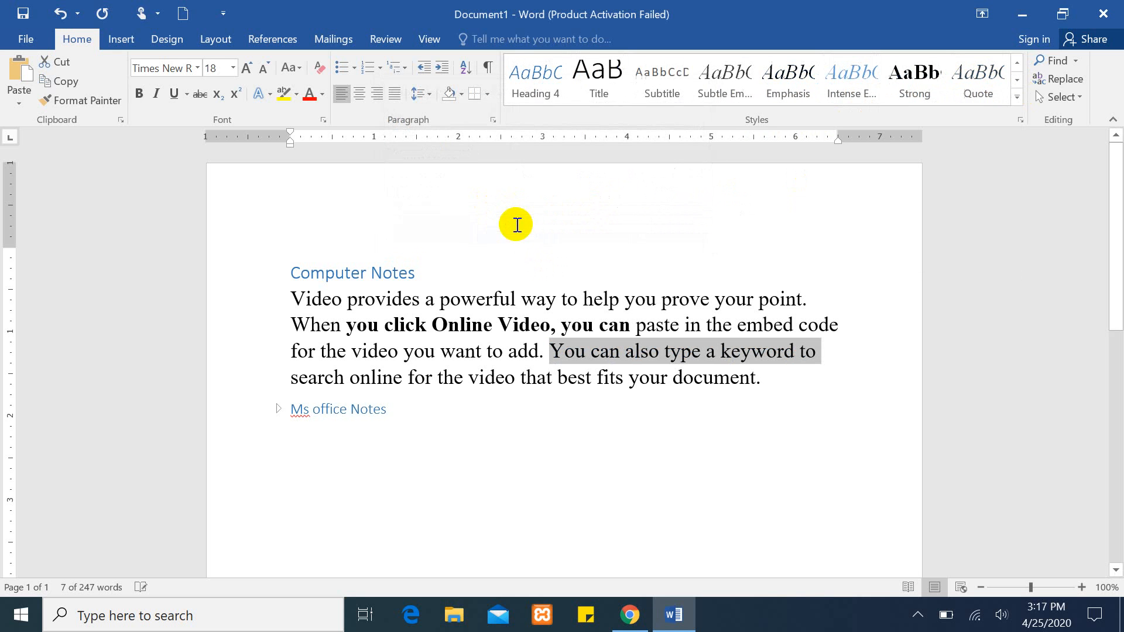
Step: Clear the formatting of the bold words "you click Online Video, you can" and deselect them
left_click_drag(634, 325, 346, 327)
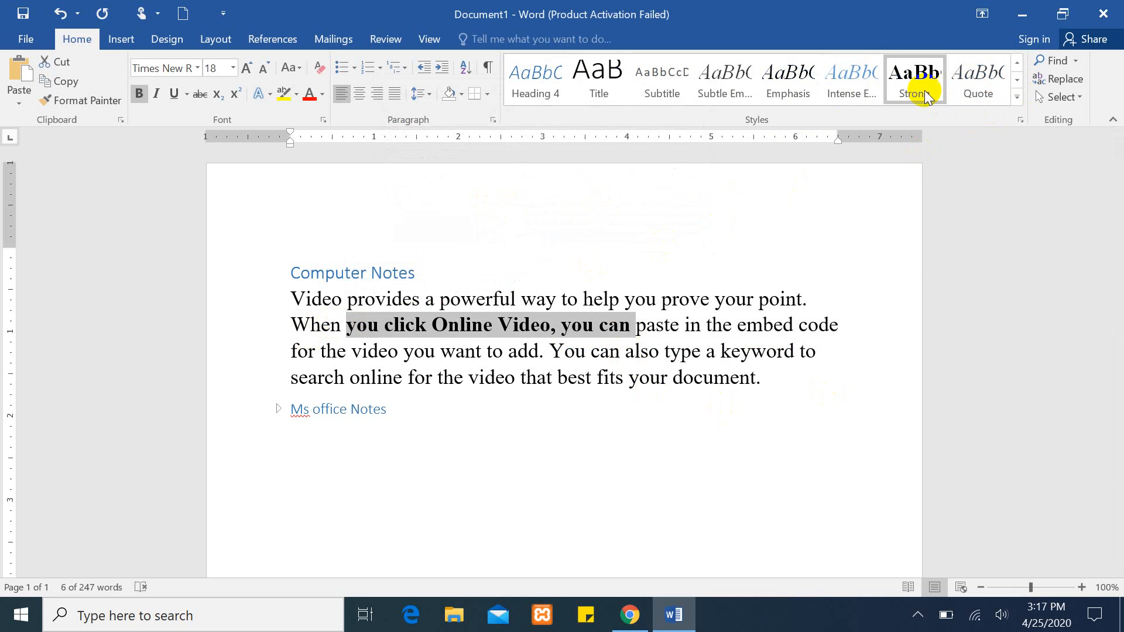
left_click(1017, 99)
left_click(582, 236)
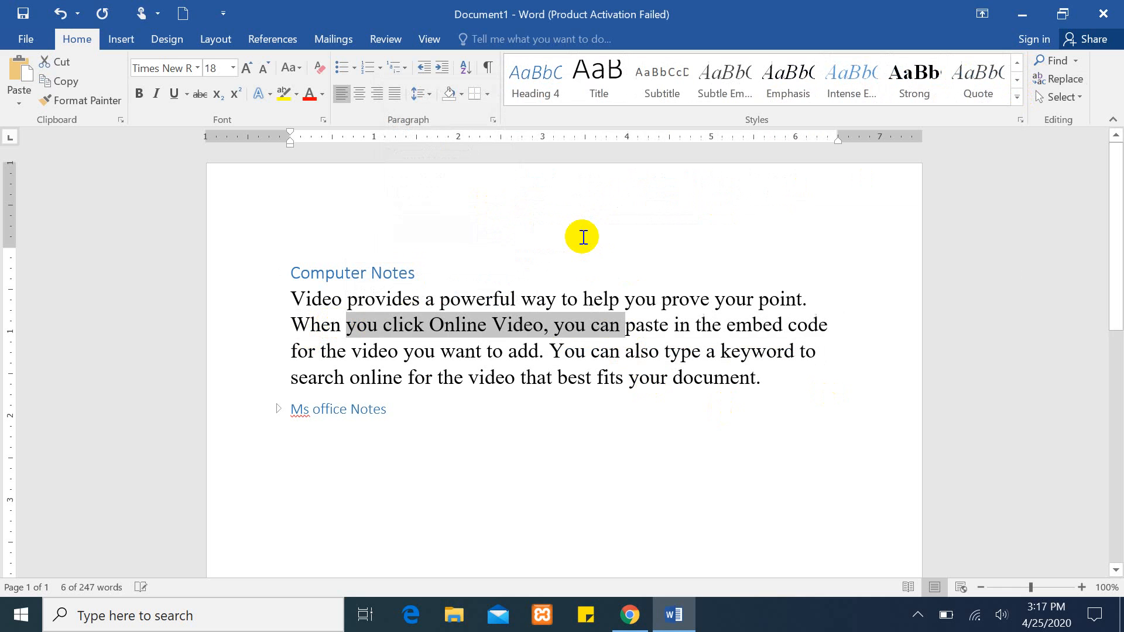
left_click(691, 351)
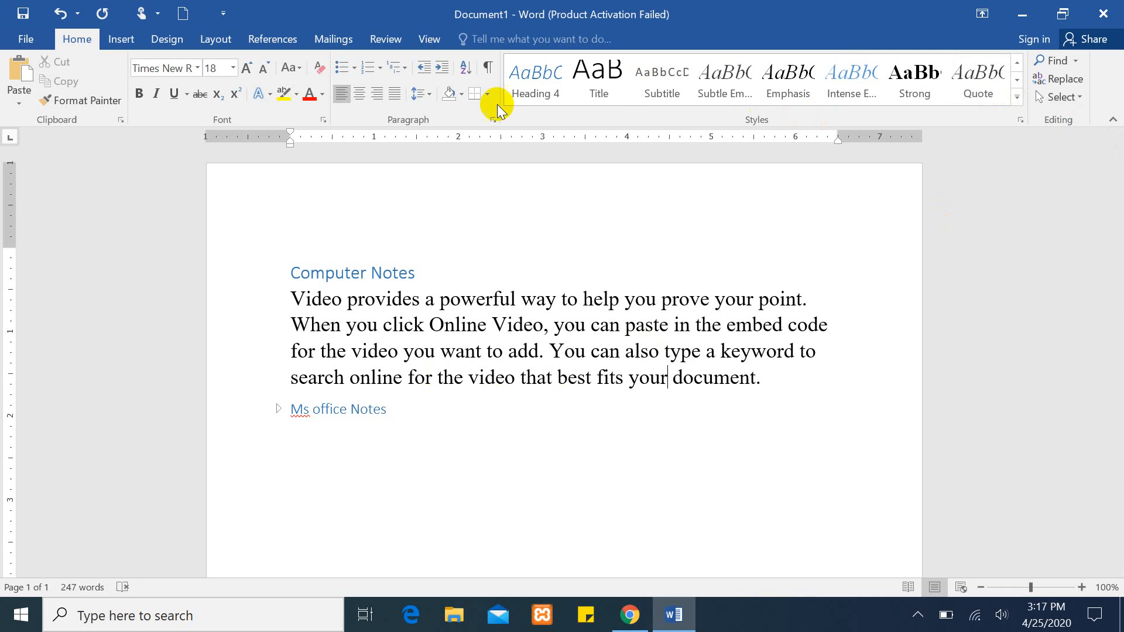
Step: View the Apply Styles options for the Computer Notes body paragraph and close them
left_click(1016, 97)
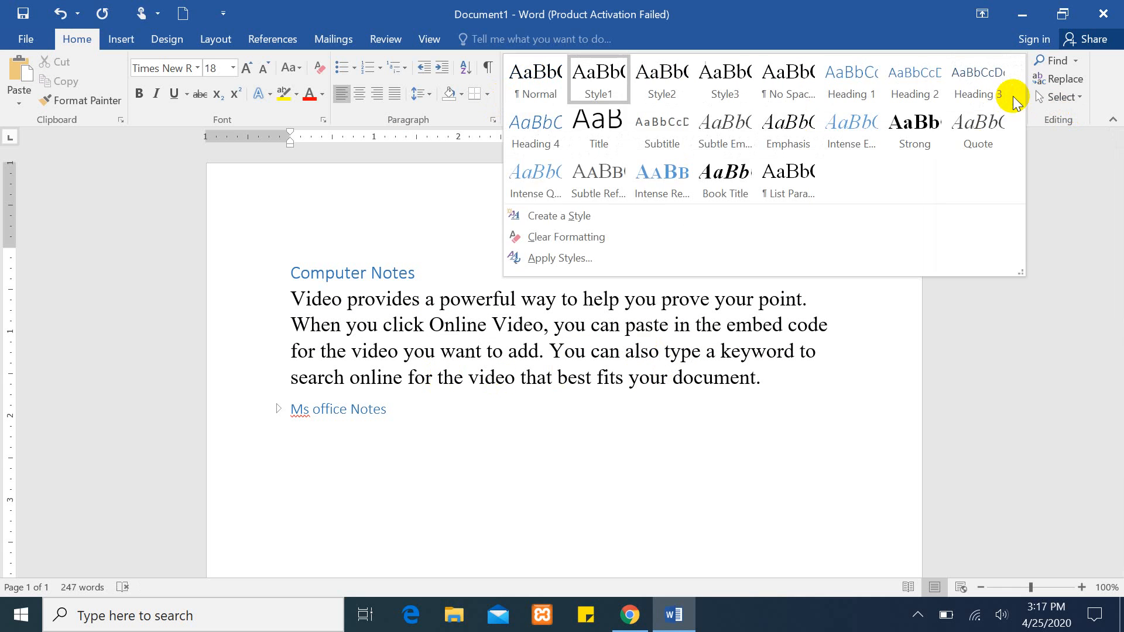
left_click(549, 260)
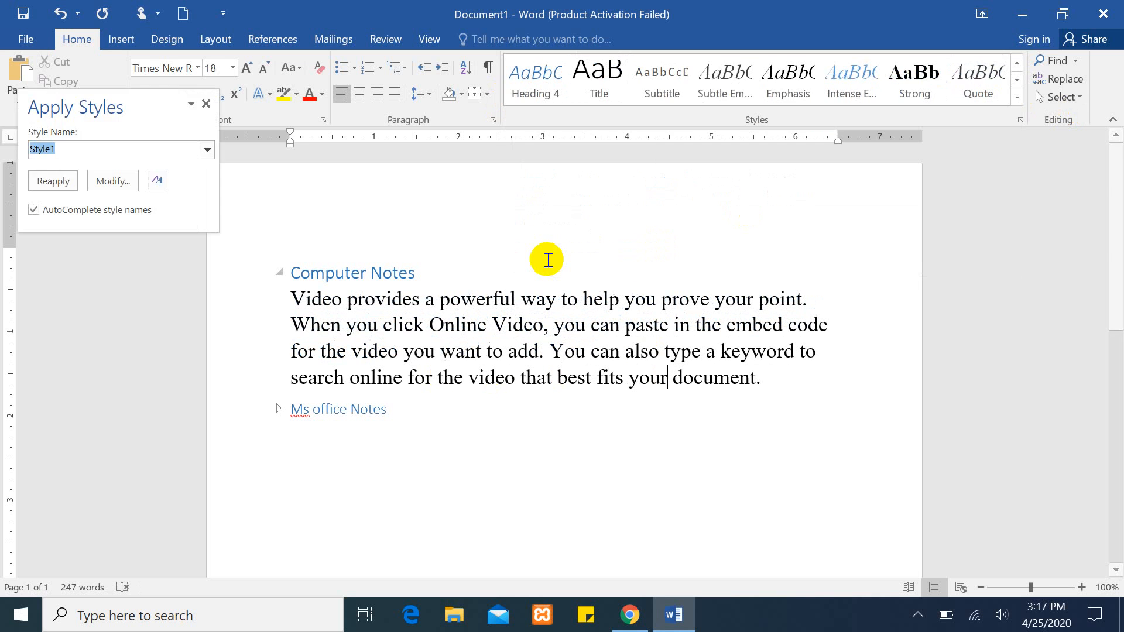
left_click(205, 105)
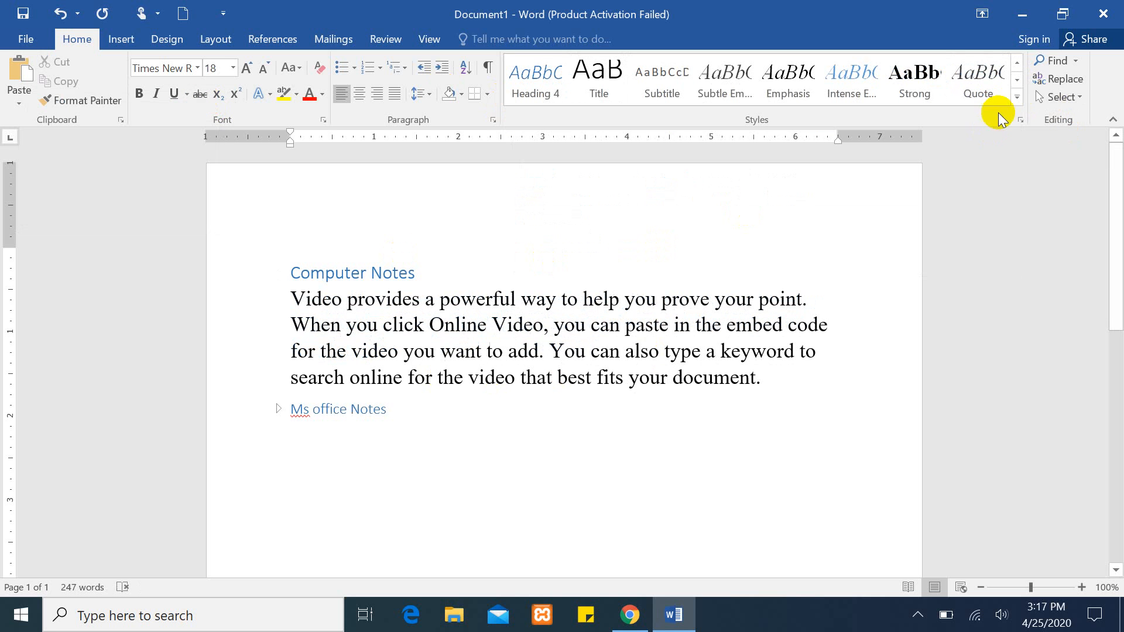
Step: Start a new style from Manage Styles and name it mySlyte
left_click(1021, 118)
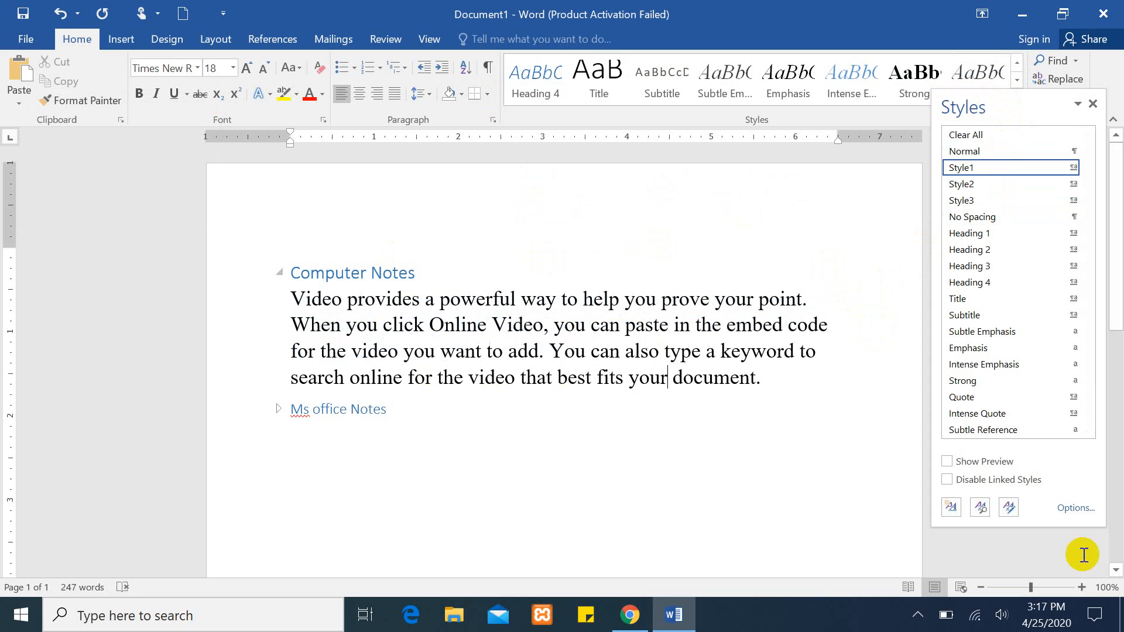
left_click(1010, 508)
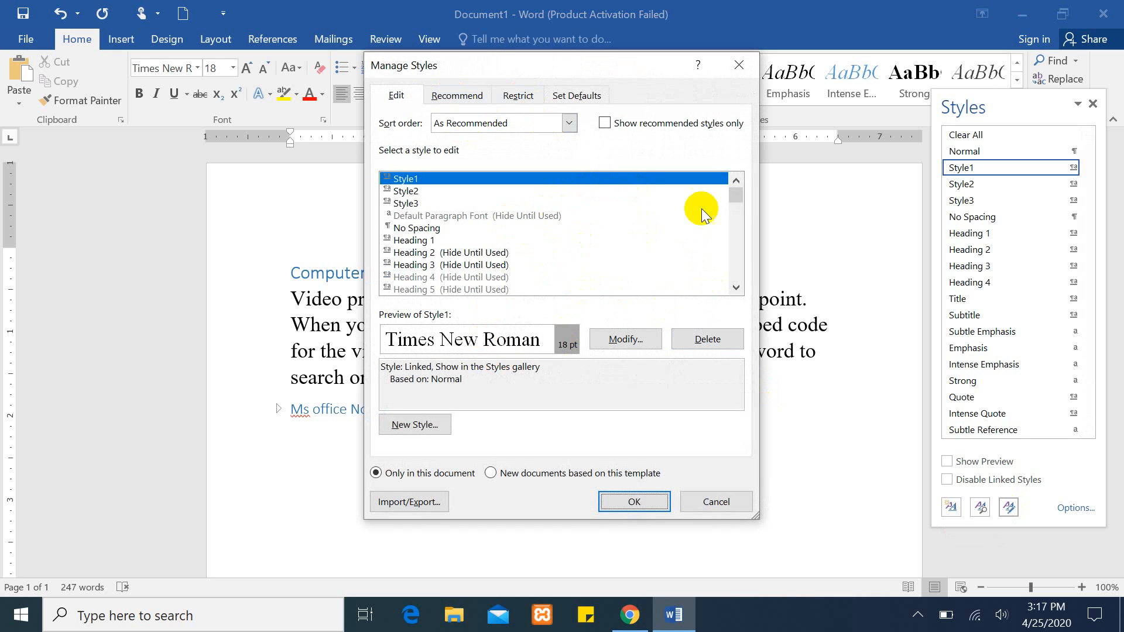
left_click(412, 426)
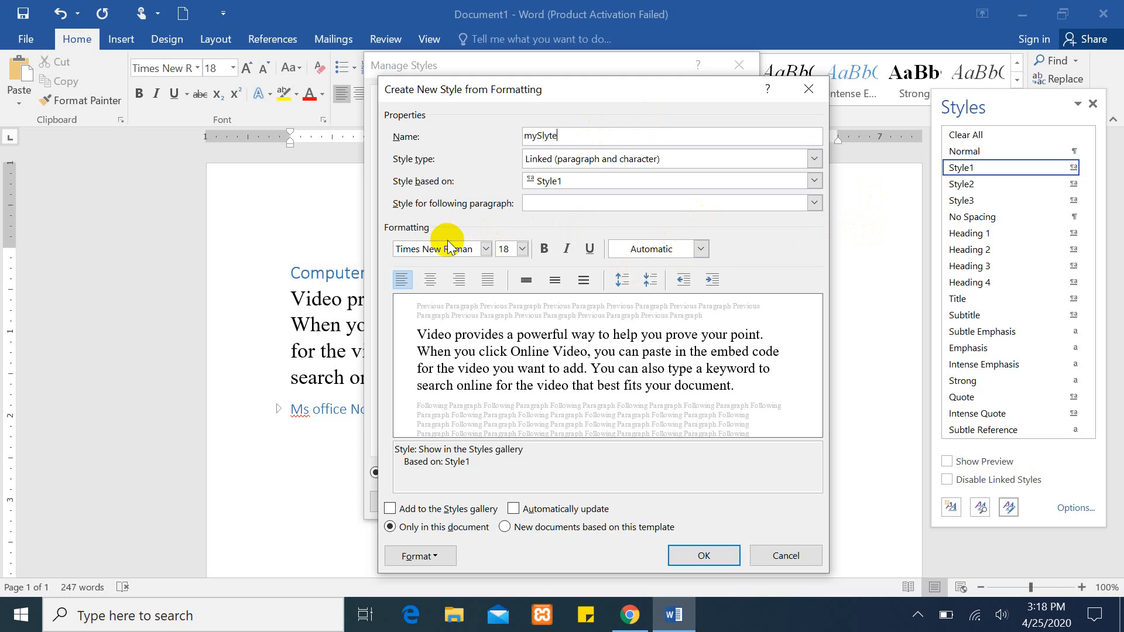
Step: Format the mySlyte style with the Felix Titling font, 20 pt, bold, in a dark orange Accent 2 color
left_click(486, 249)
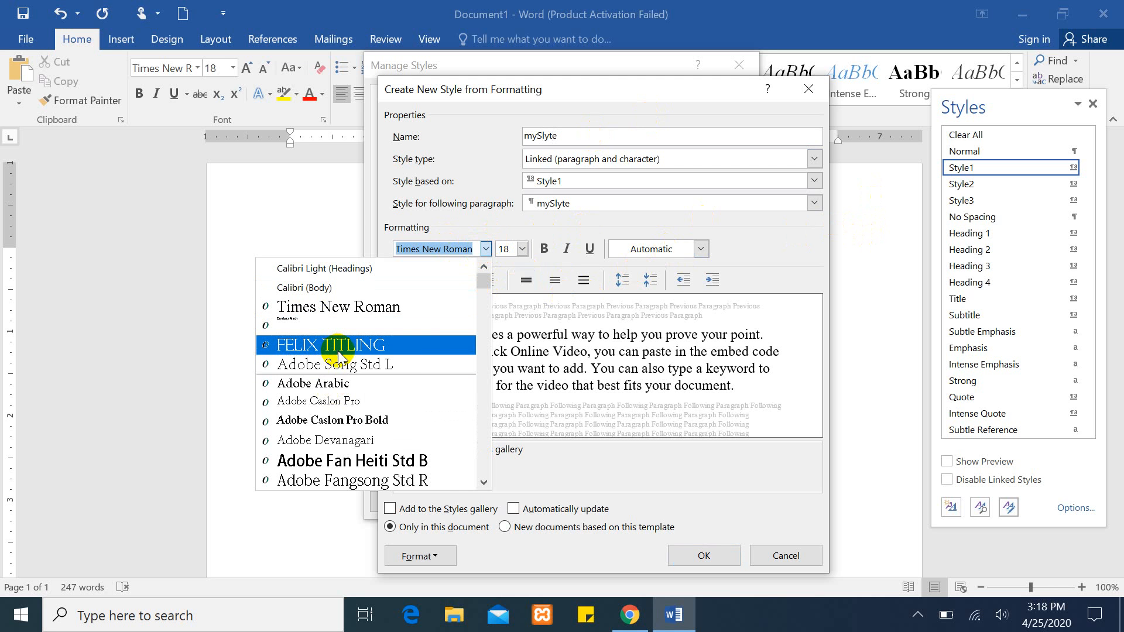
left_click(331, 345)
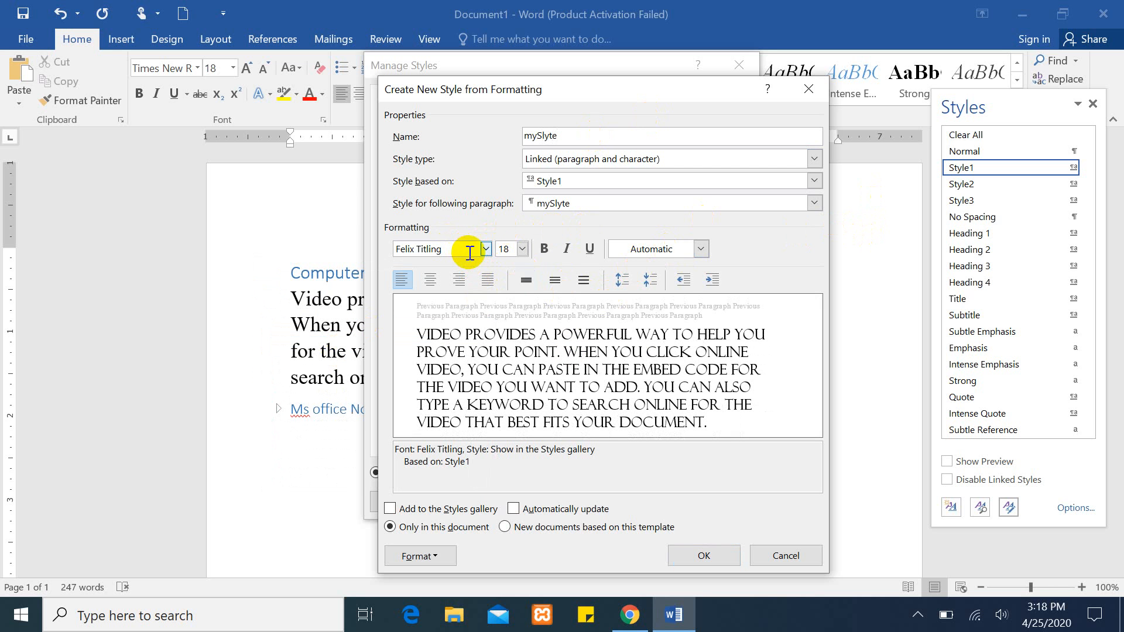
left_click(522, 250)
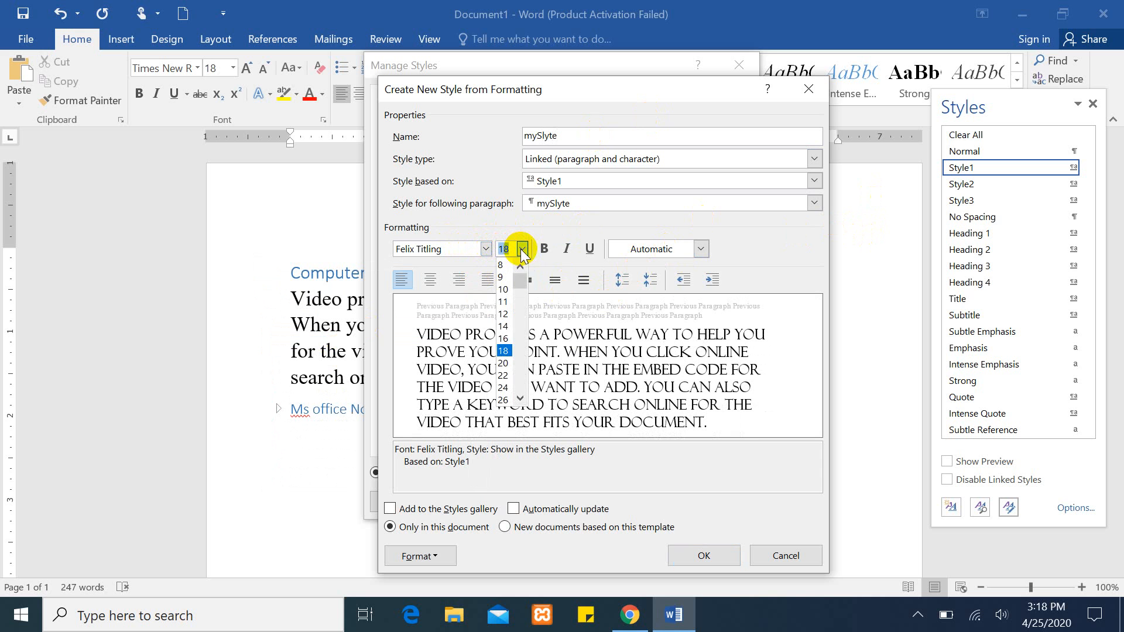
left_click(505, 367)
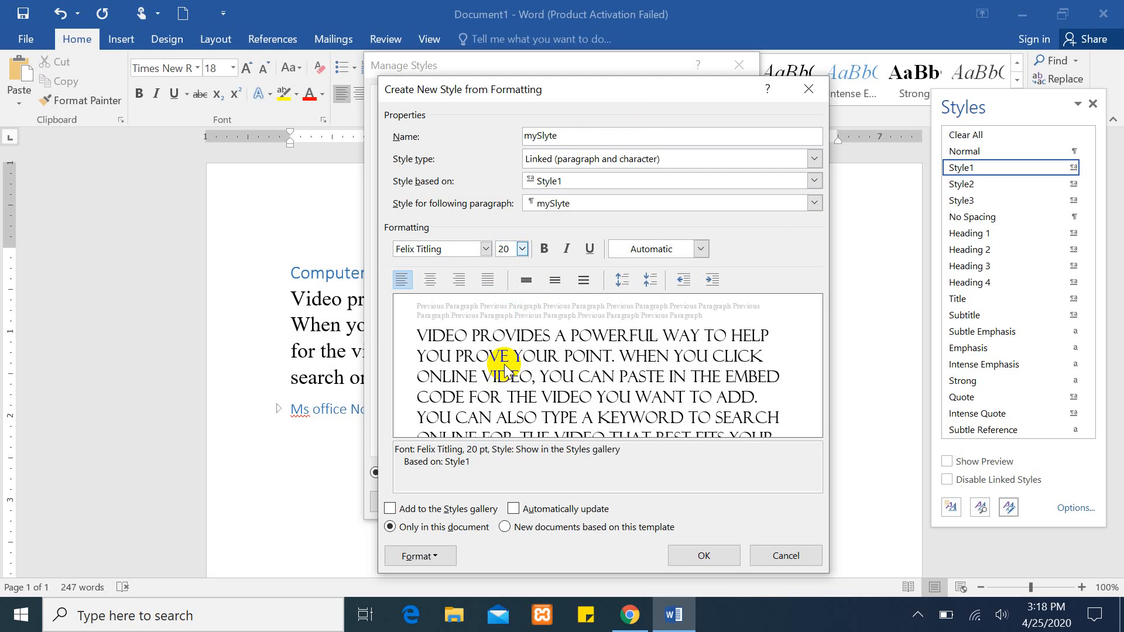
left_click(545, 252)
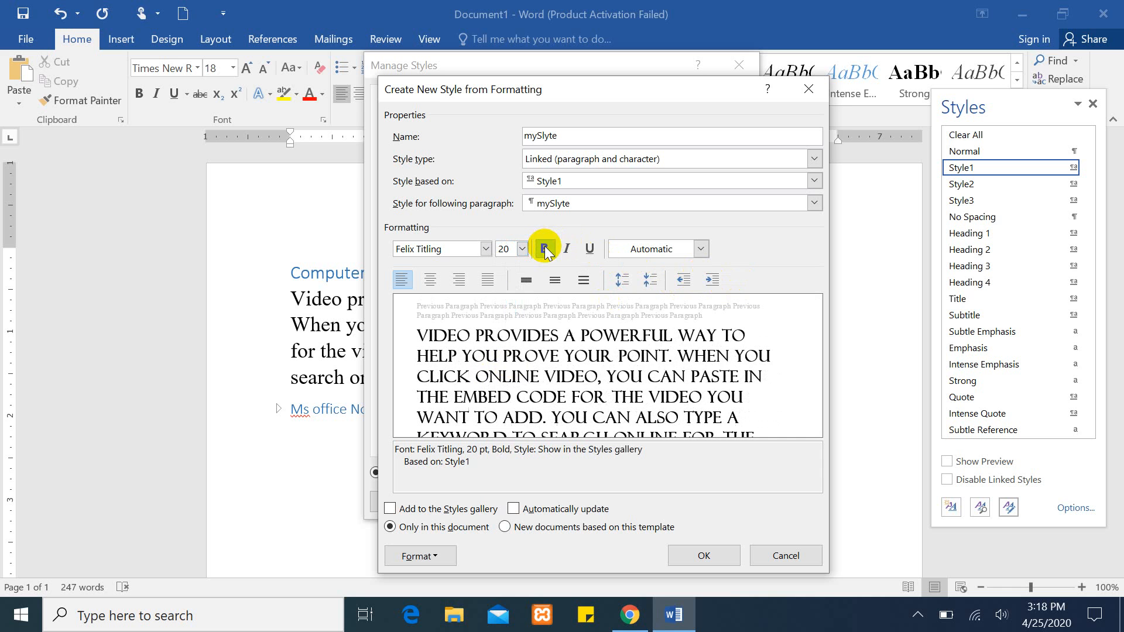
left_click(702, 250)
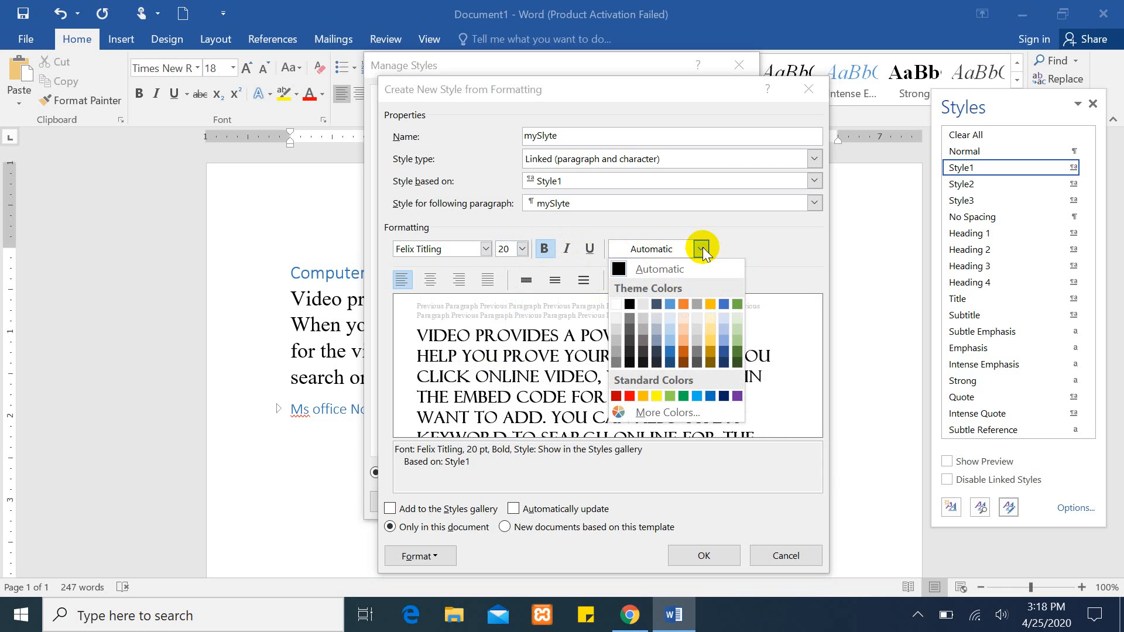
left_click(684, 354)
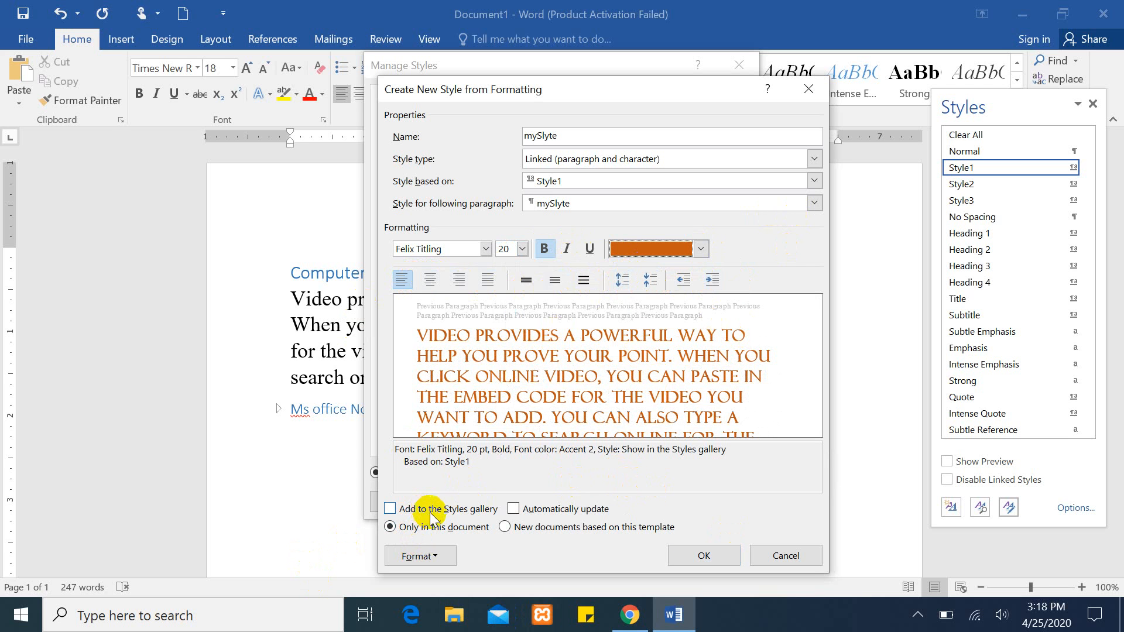
Step: Include mySlyte in the Styles gallery, save the new style and close the style management windows
left_click(389, 508)
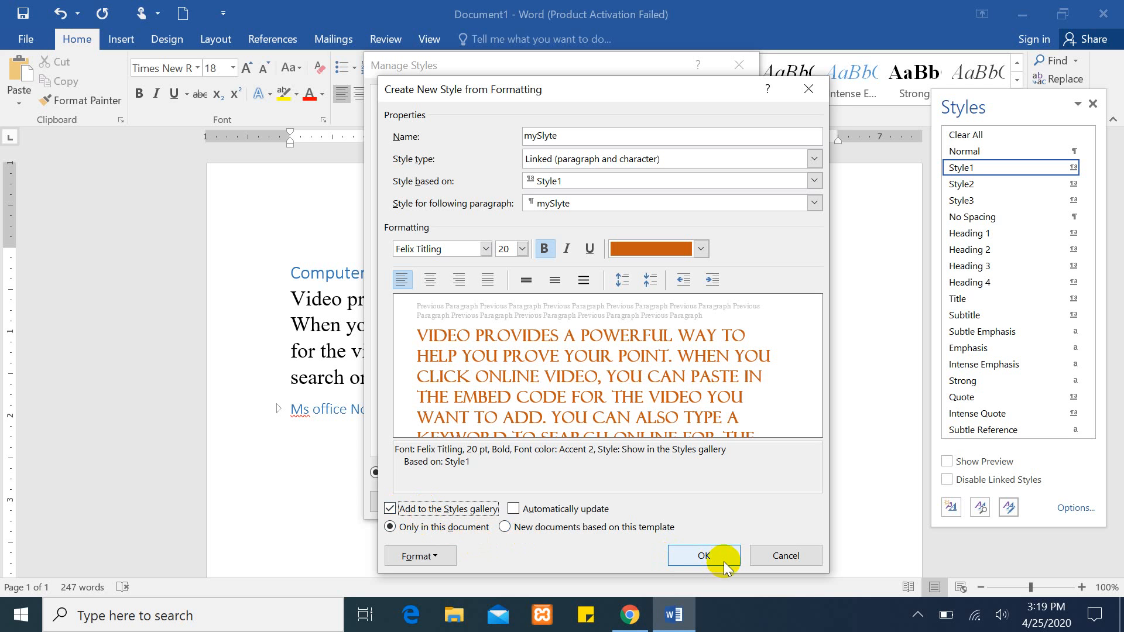
left_click(704, 556)
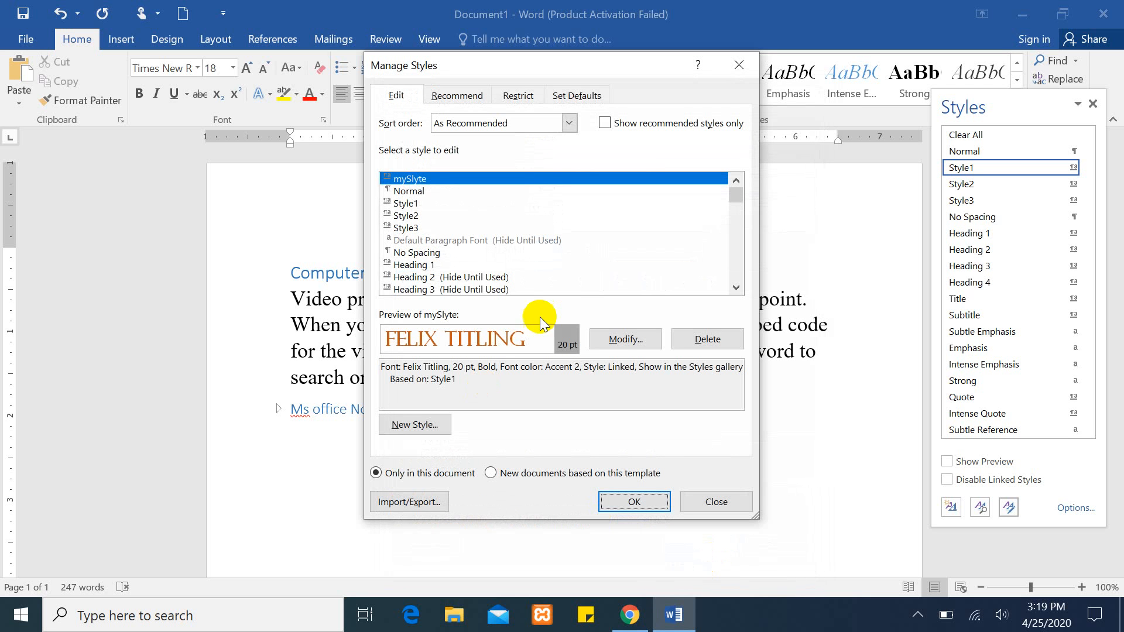
left_click(636, 503)
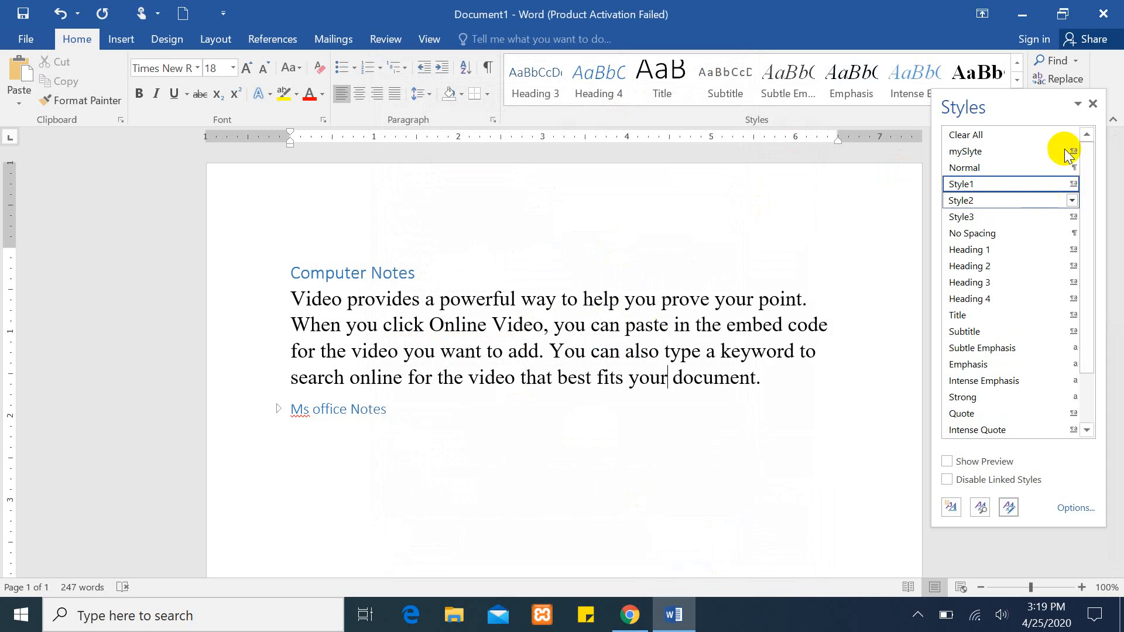
left_click(1093, 103)
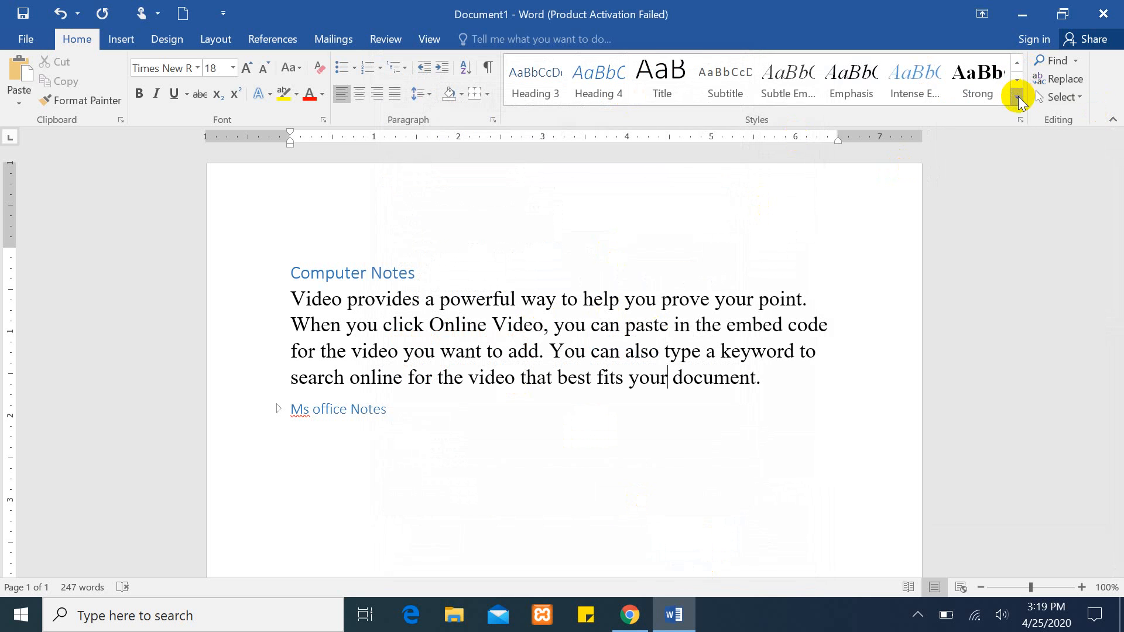
Step: Check the style gallery for mySlyte and apply it to the words "Video provides a powerful"
left_click(1018, 100)
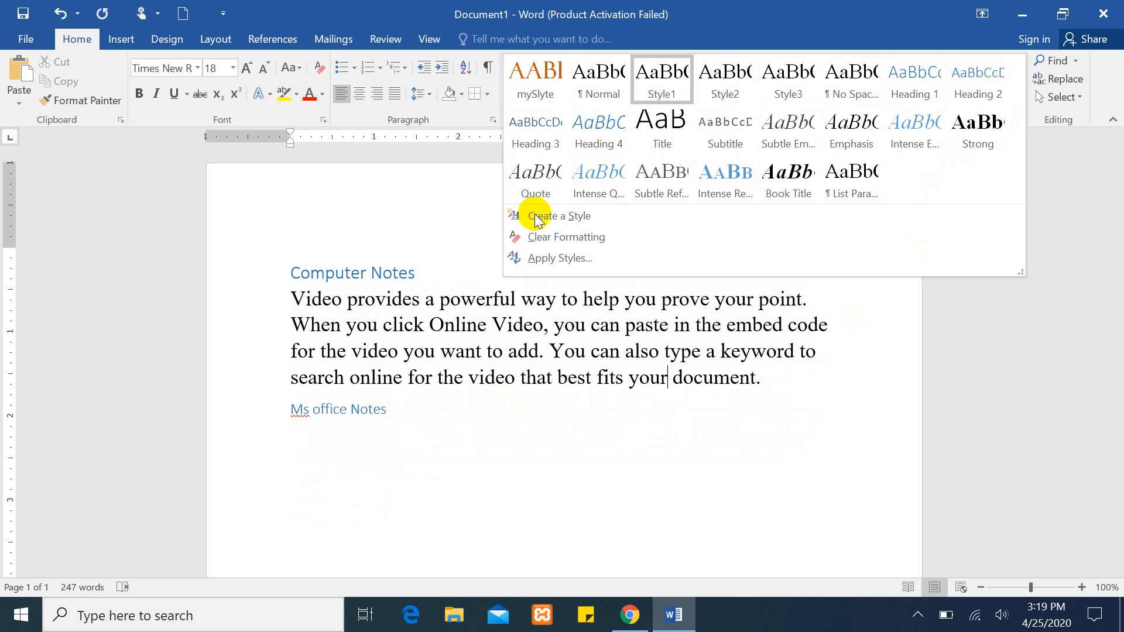
left_click(449, 384)
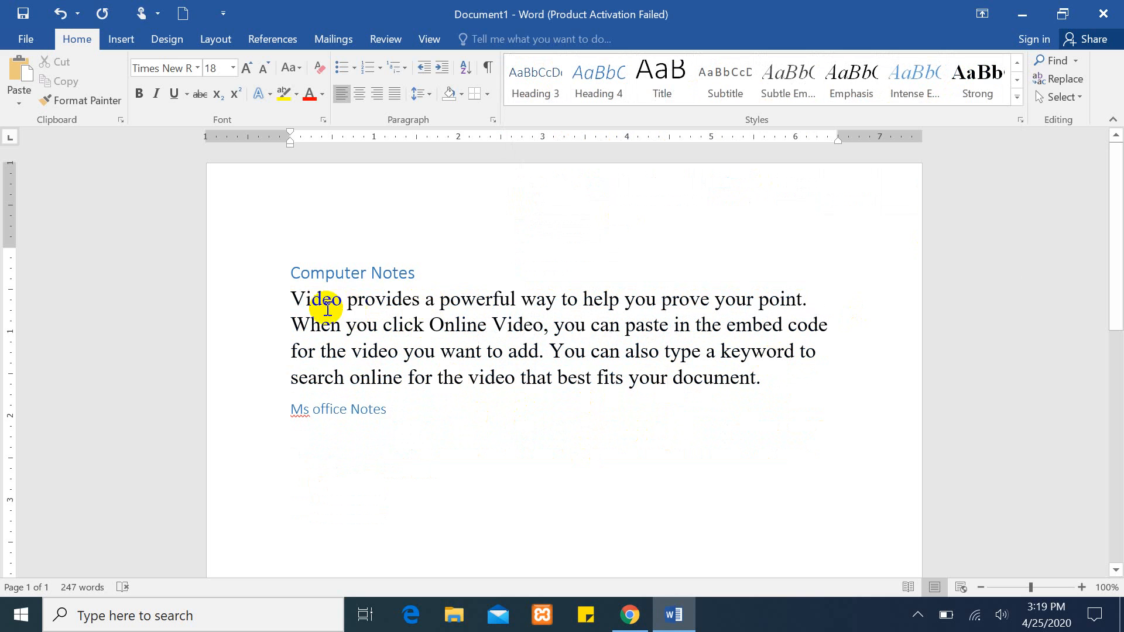
left_click_drag(293, 294, 513, 289)
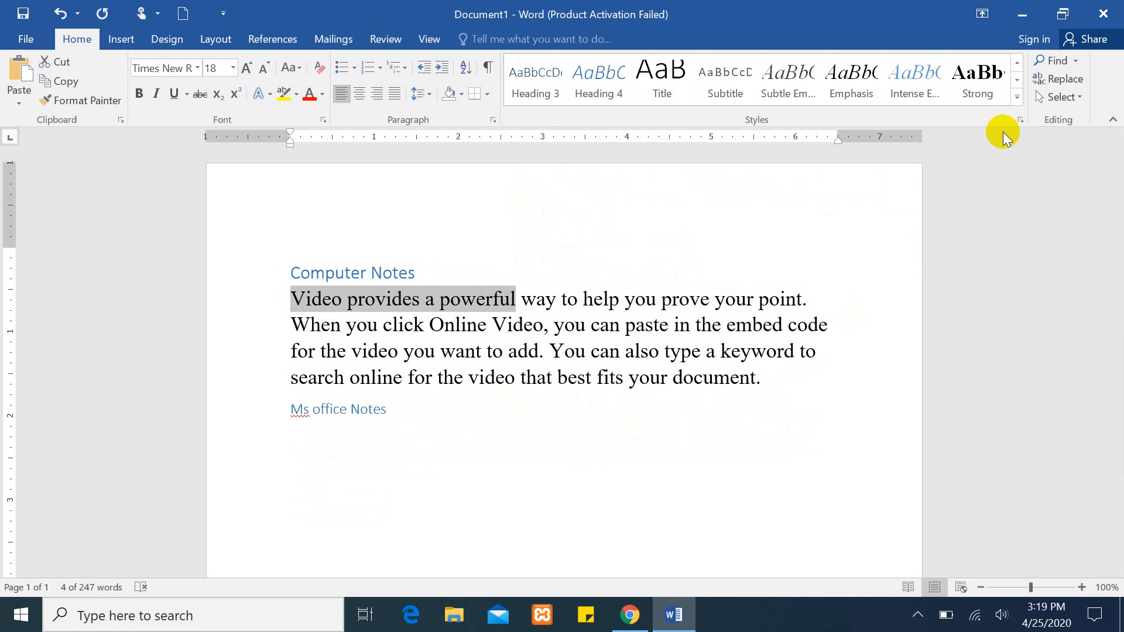
left_click(1018, 99)
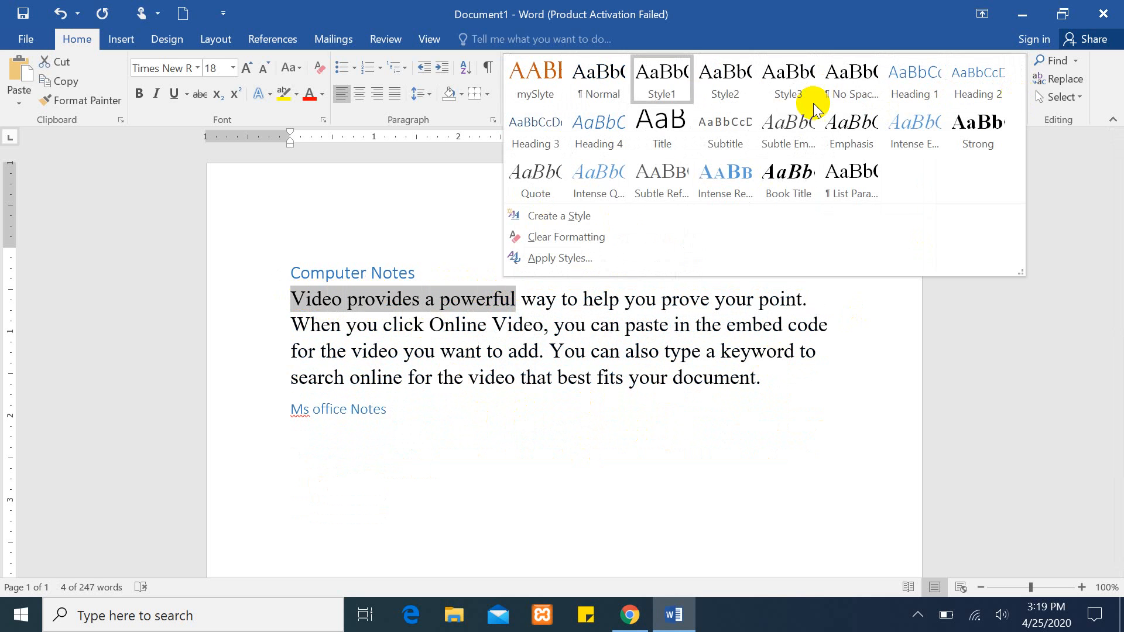
left_click(535, 80)
left_click(674, 356)
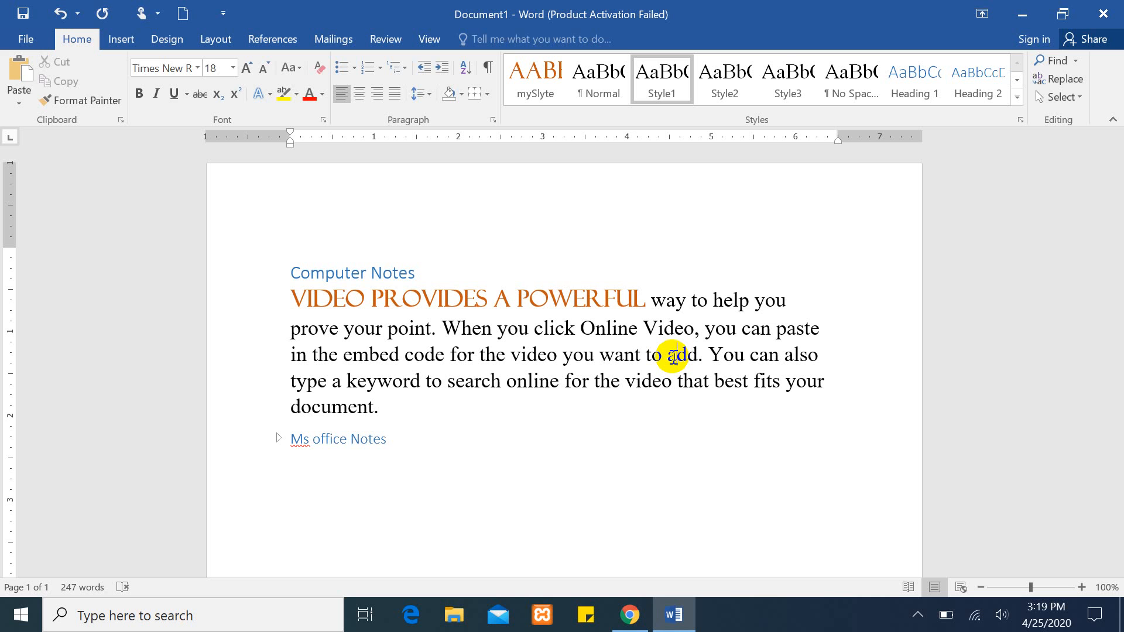
left_click(417, 270)
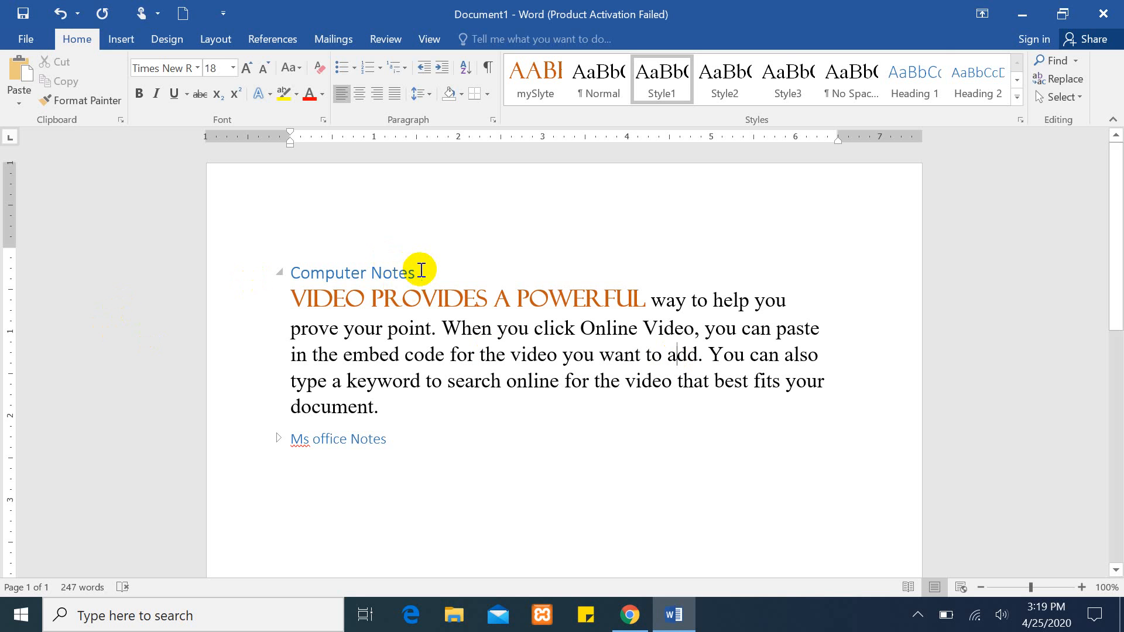
left_click_drag(332, 265, 288, 262)
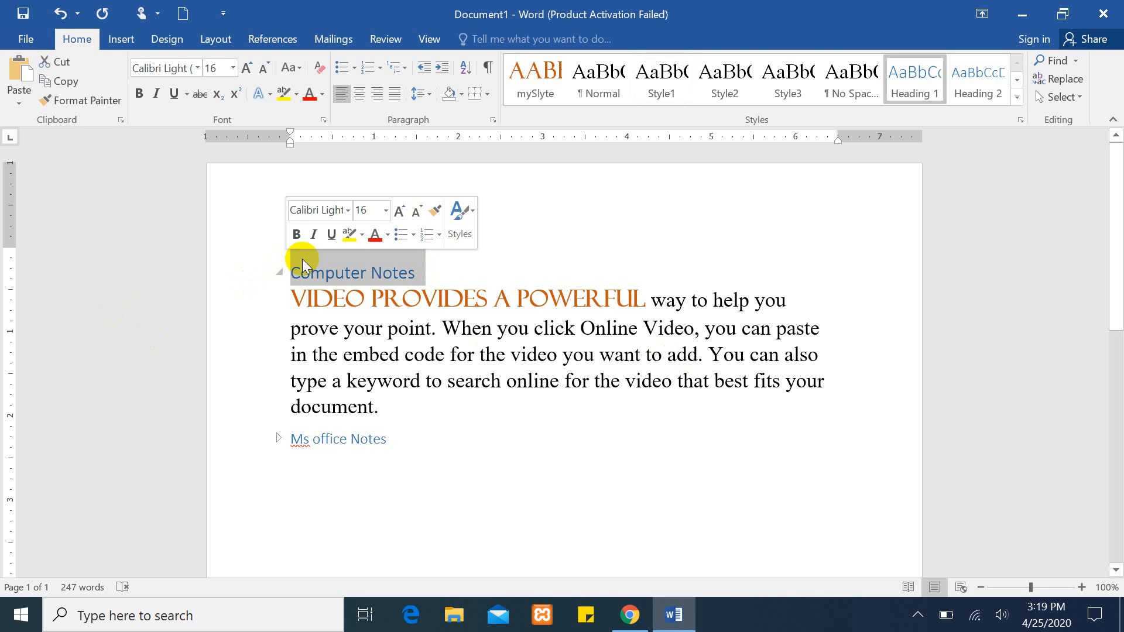
left_click(542, 260)
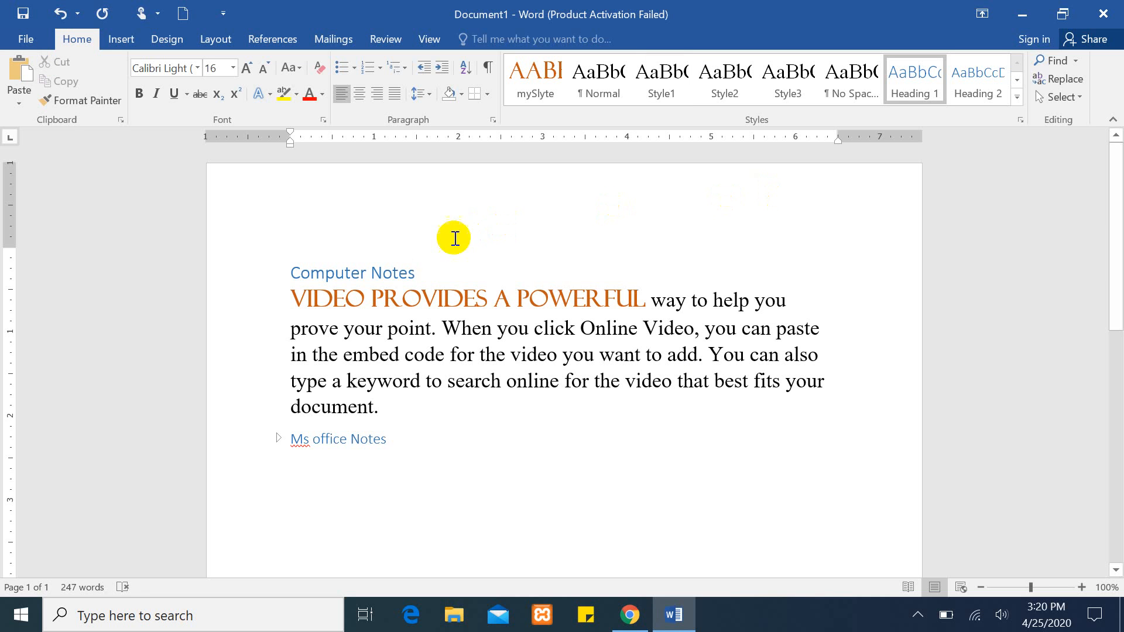
left_click_drag(637, 297, 298, 296)
left_click(630, 373)
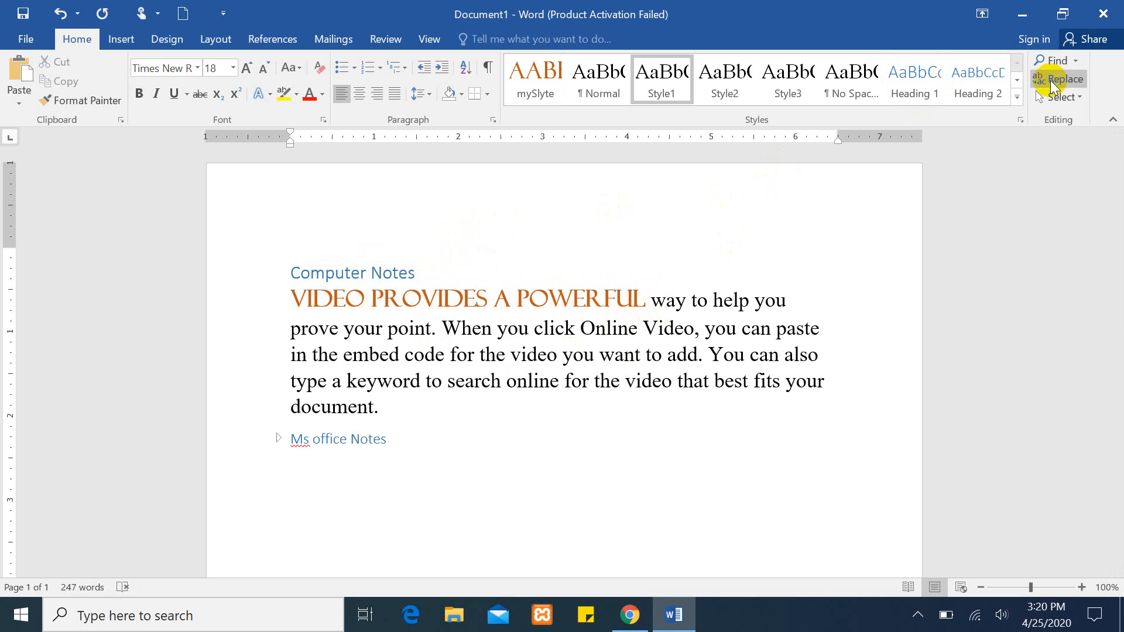
left_click(1017, 97)
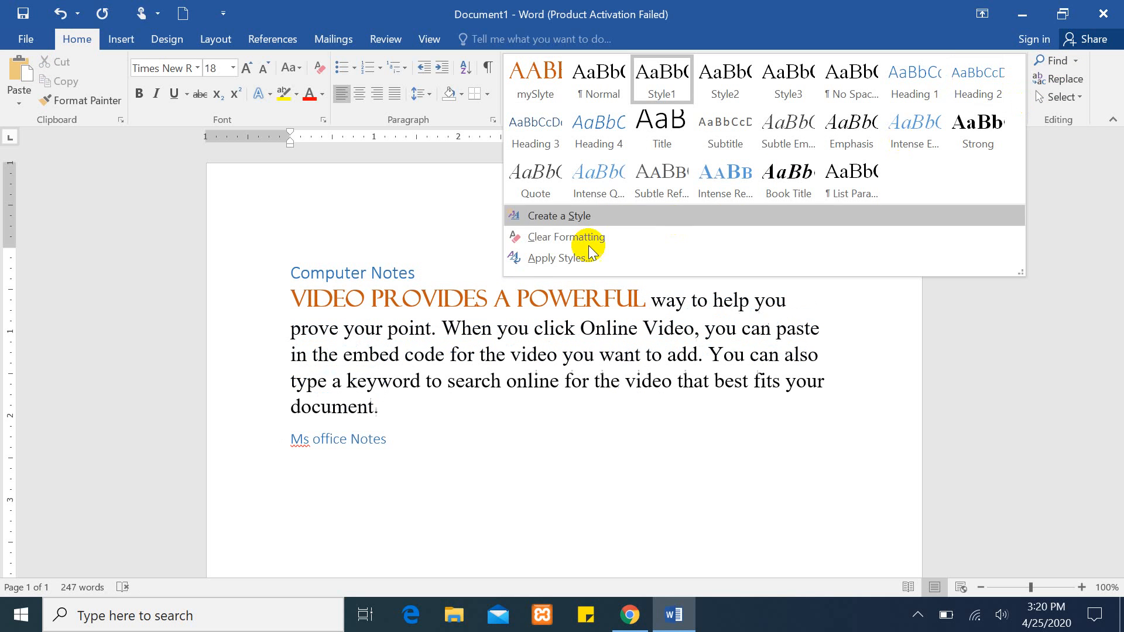
left_click(844, 350)
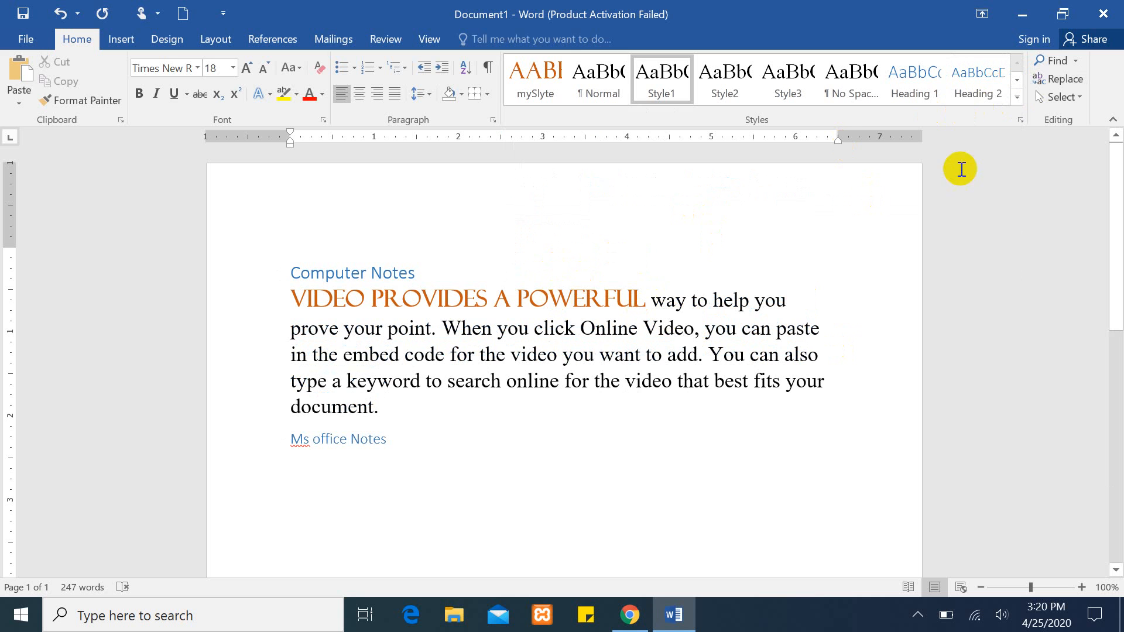
Step: Modify the mySlyte style so it is available in new documents based on this template
right_click(544, 82)
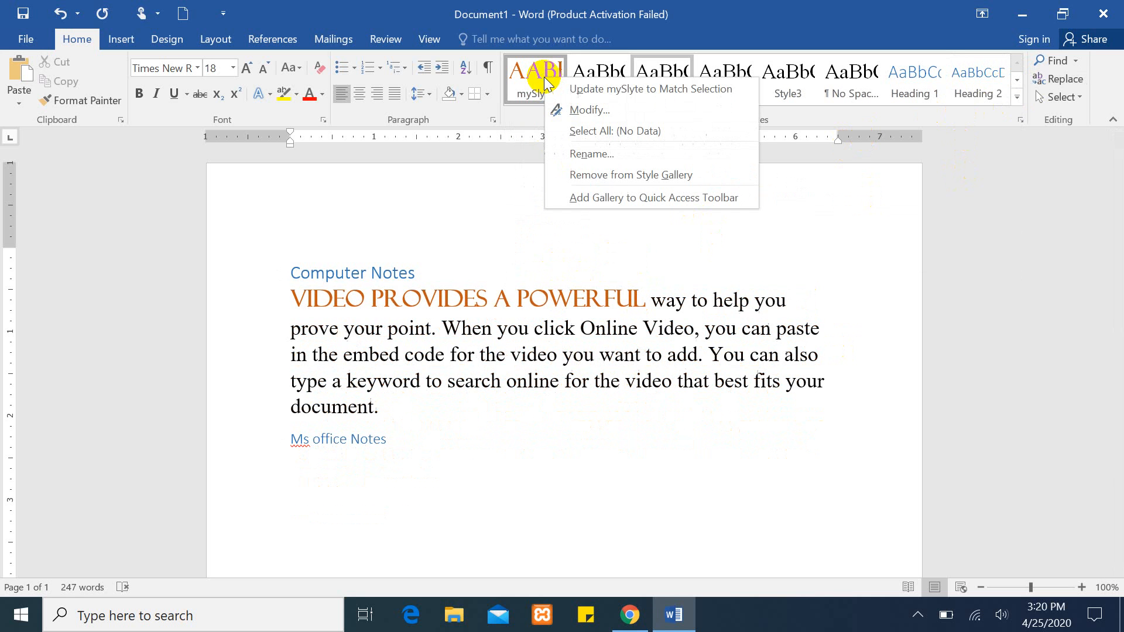
left_click(592, 111)
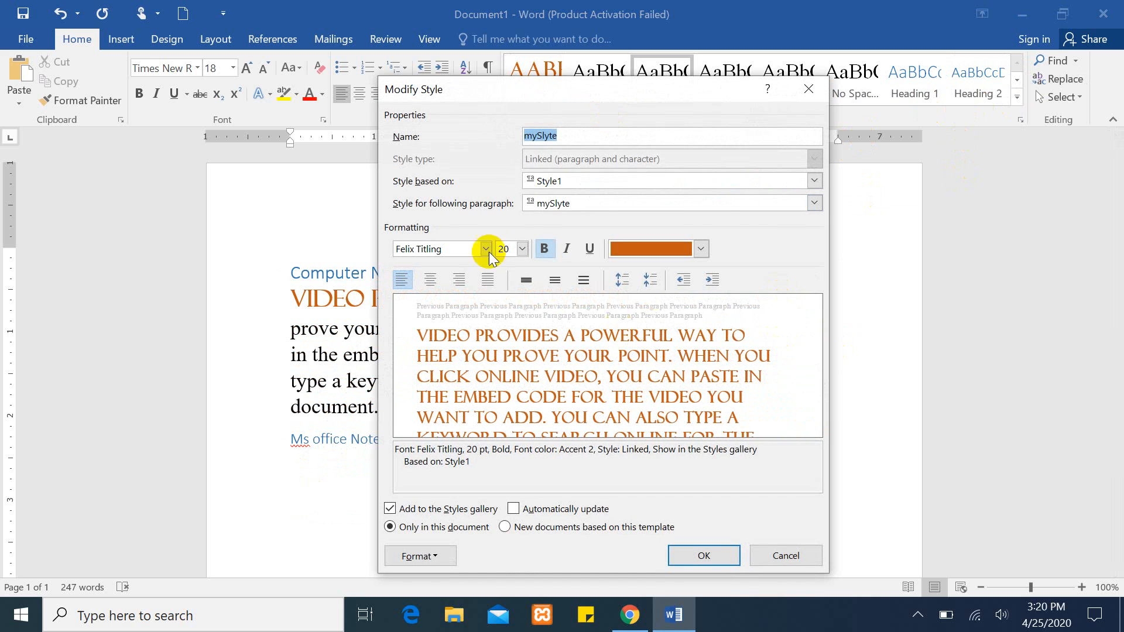
left_click(505, 529)
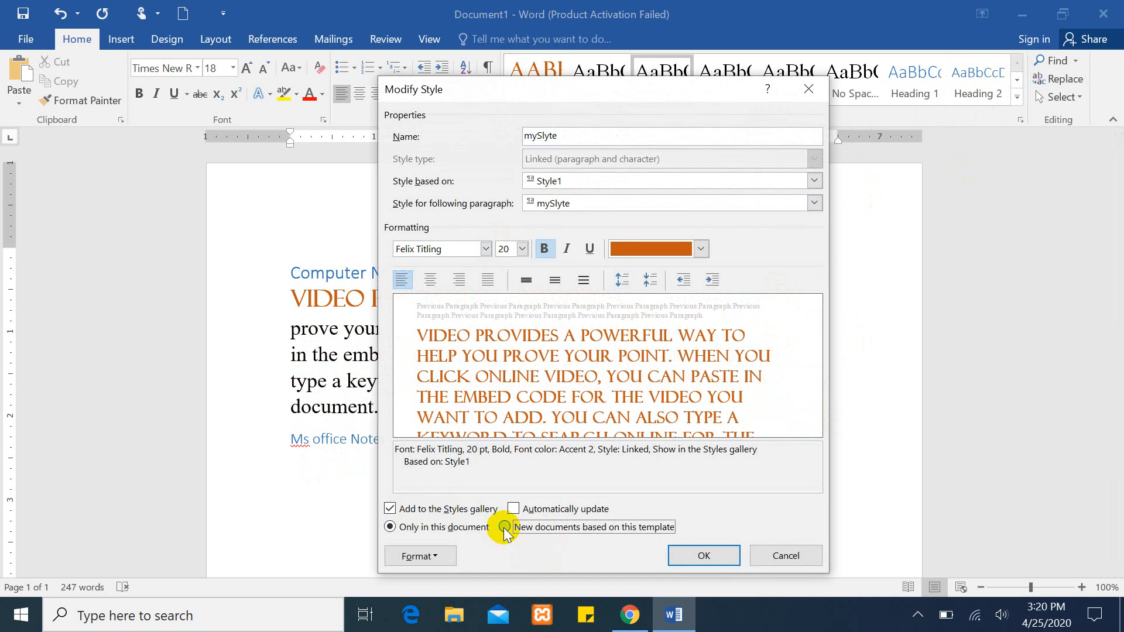
left_click(705, 556)
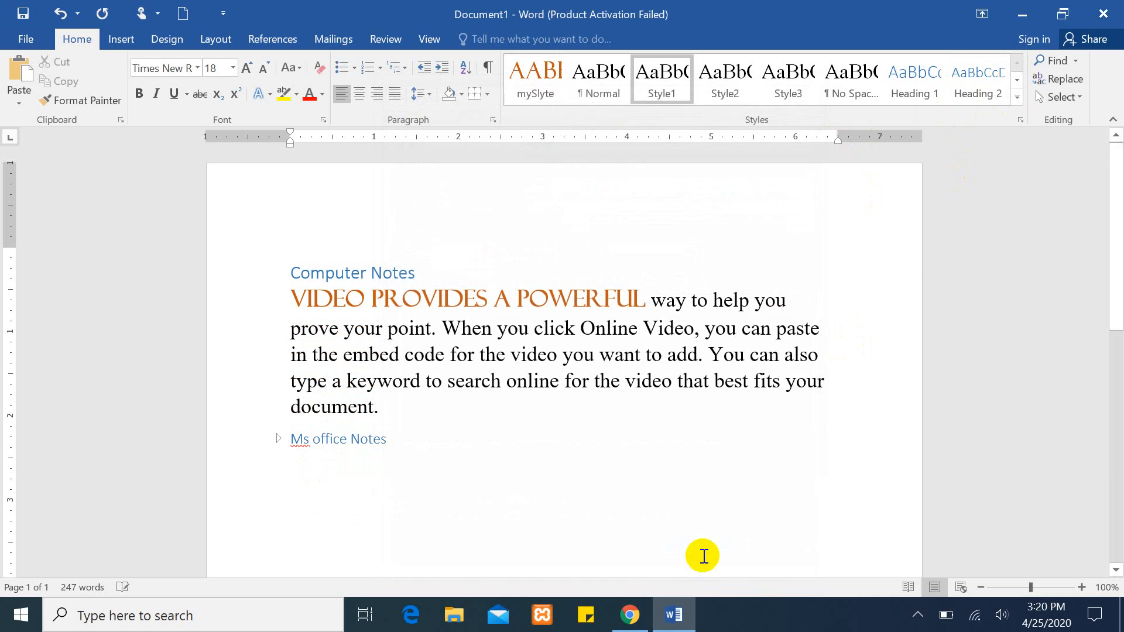
Step: Try mySlyte in a new blank document with the sample text "KJSHLDJFLSJK;AX,N", and close that document without saving
left_click(184, 16)
left_click(544, 82)
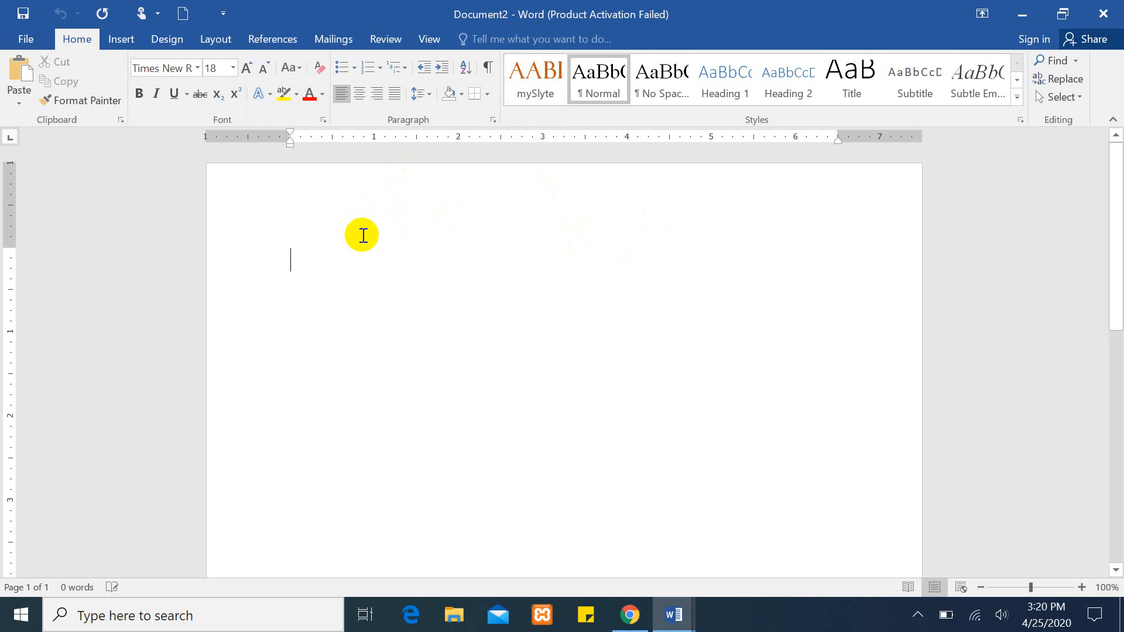
left_click(538, 76)
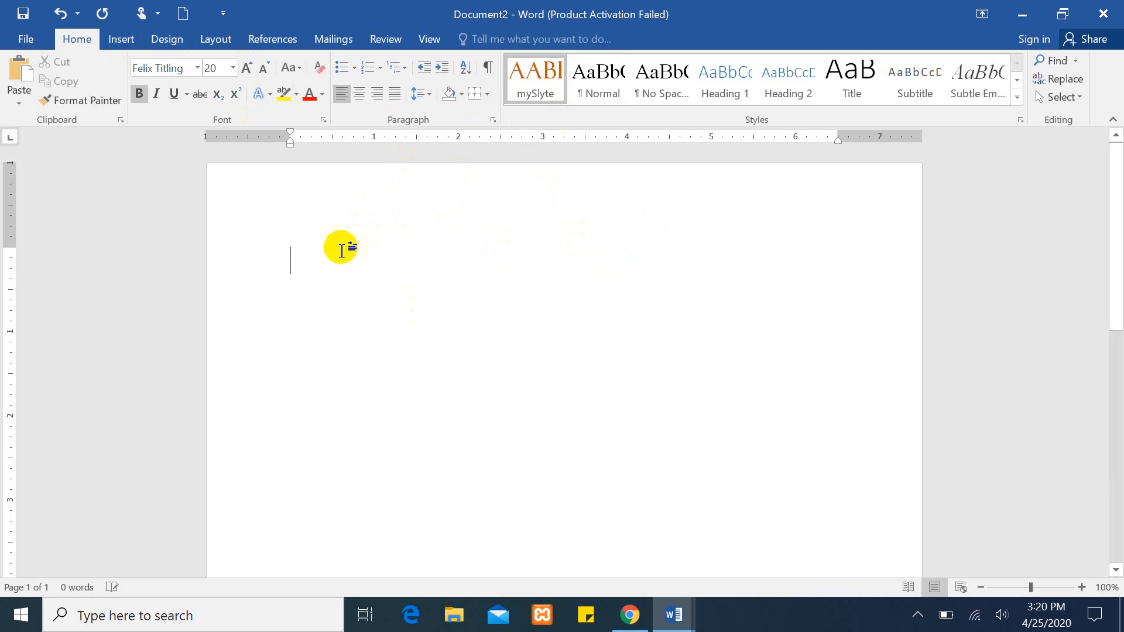
type("KJSHLDJFLSJK;AX,N")
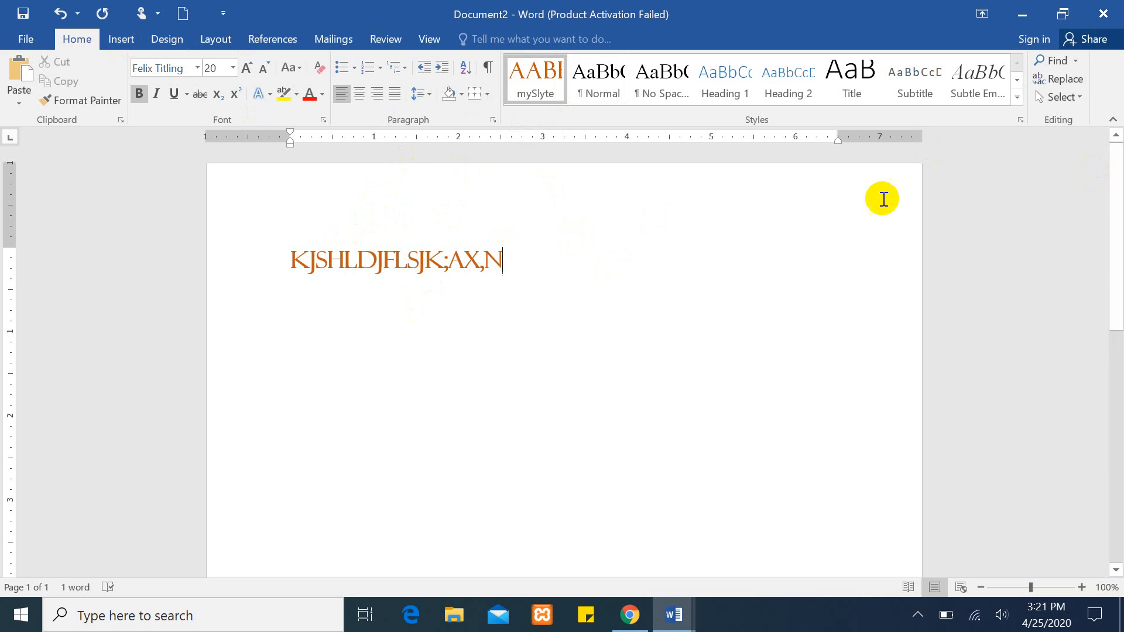
left_click(1098, 14)
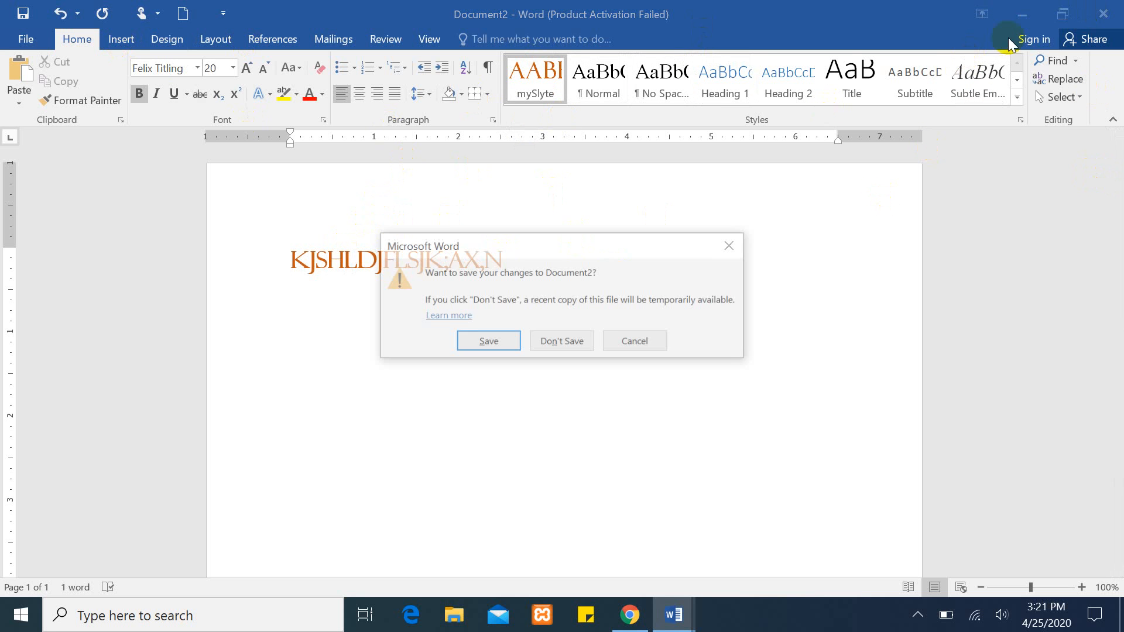
left_click(549, 342)
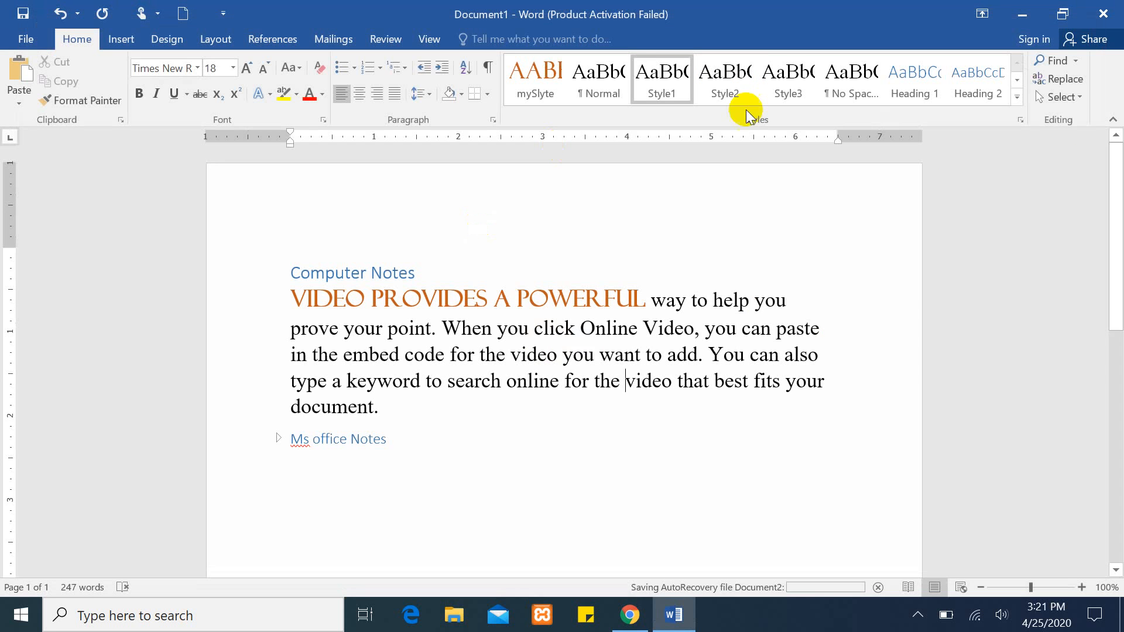
Step: Remove mySlyte from the style gallery of Document1 and create a new blank document
right_click(549, 76)
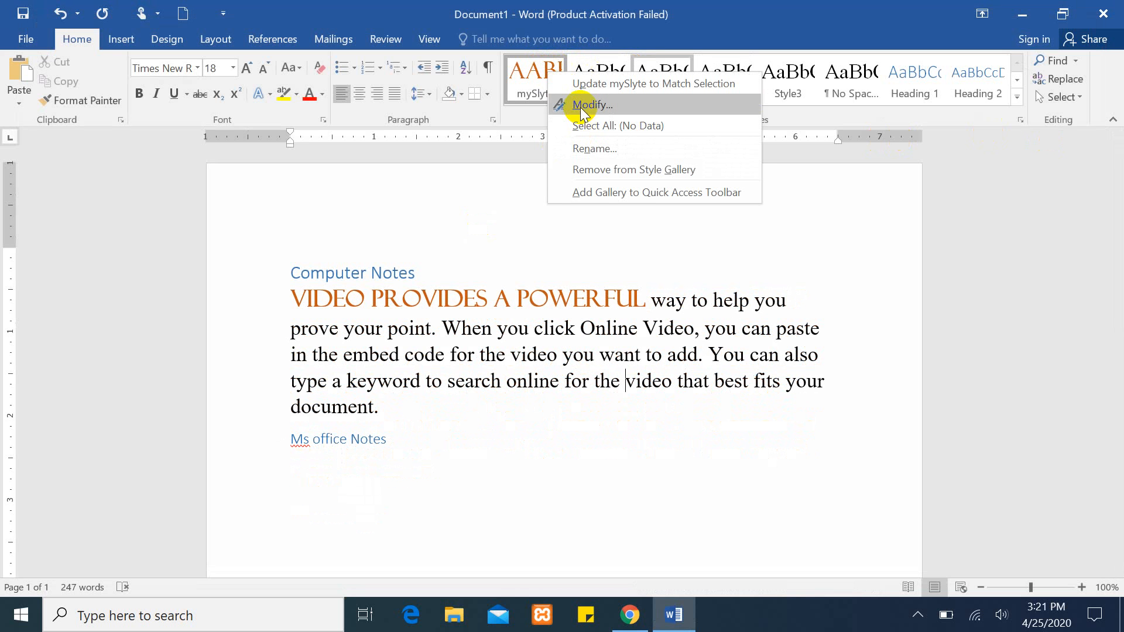
left_click(605, 170)
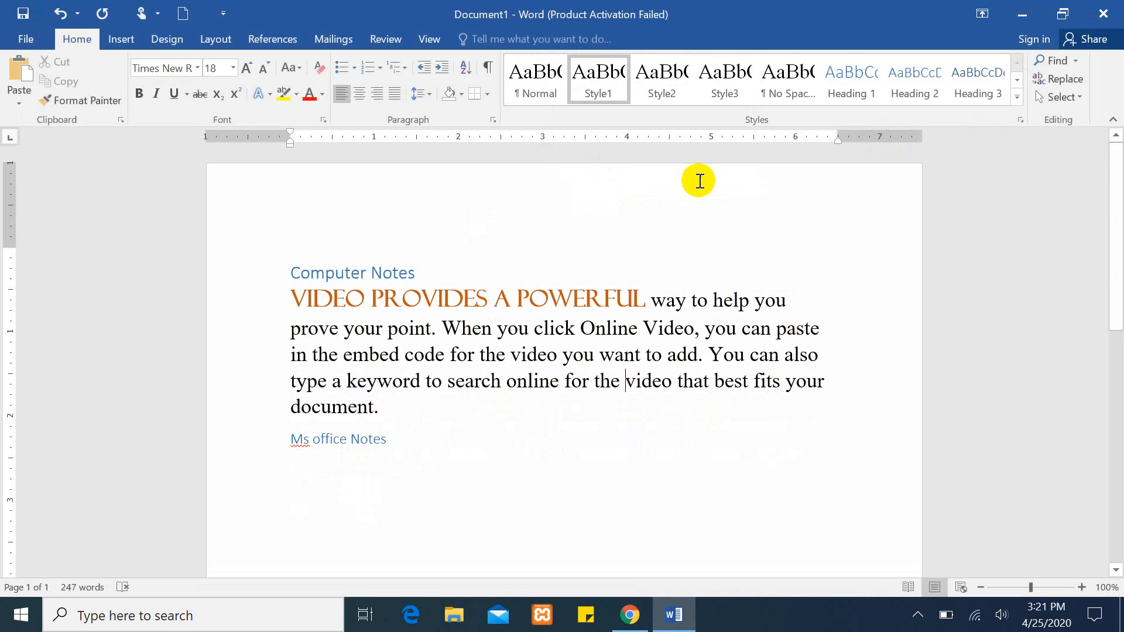
left_click(185, 16)
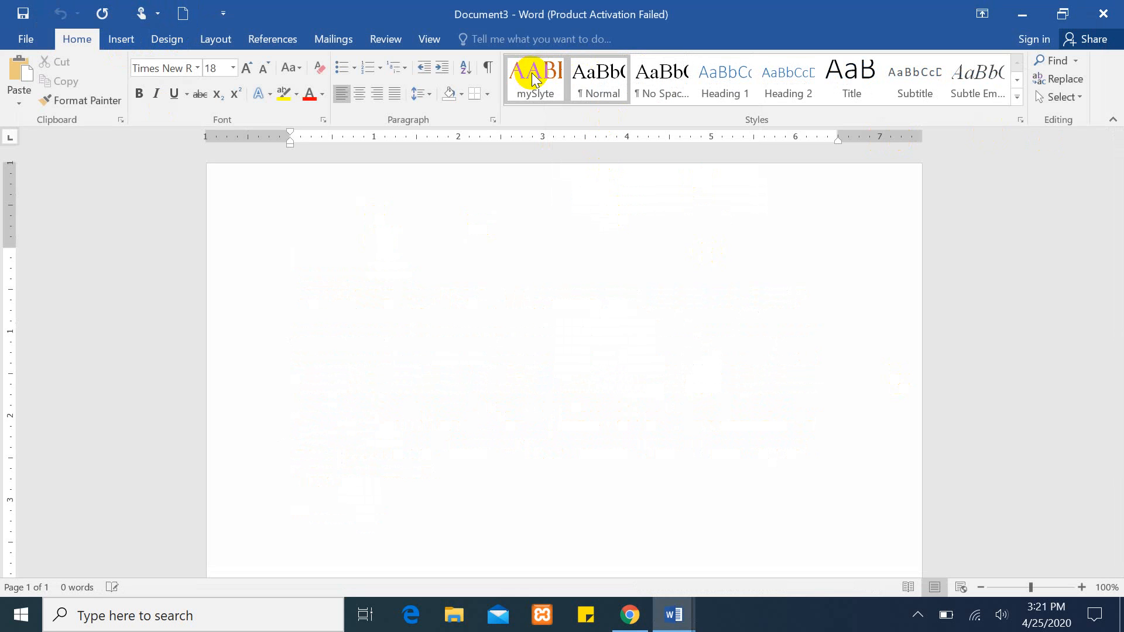
Step: Open the style Organizer from Manage Styles and delete mySlyte from Document3
left_click(1023, 121)
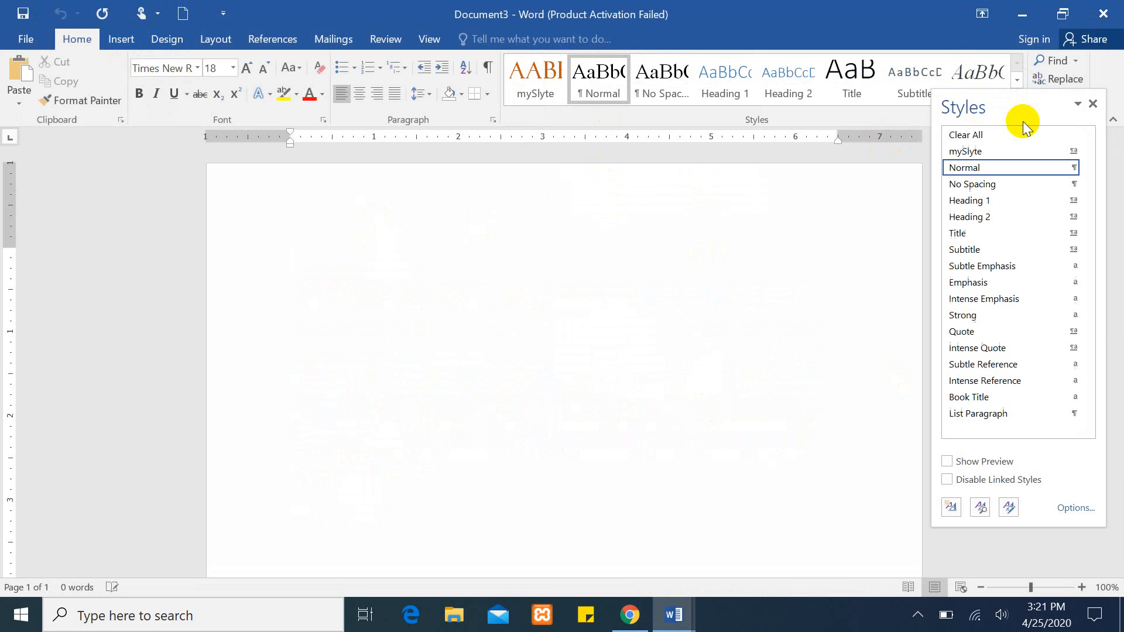
left_click(1010, 507)
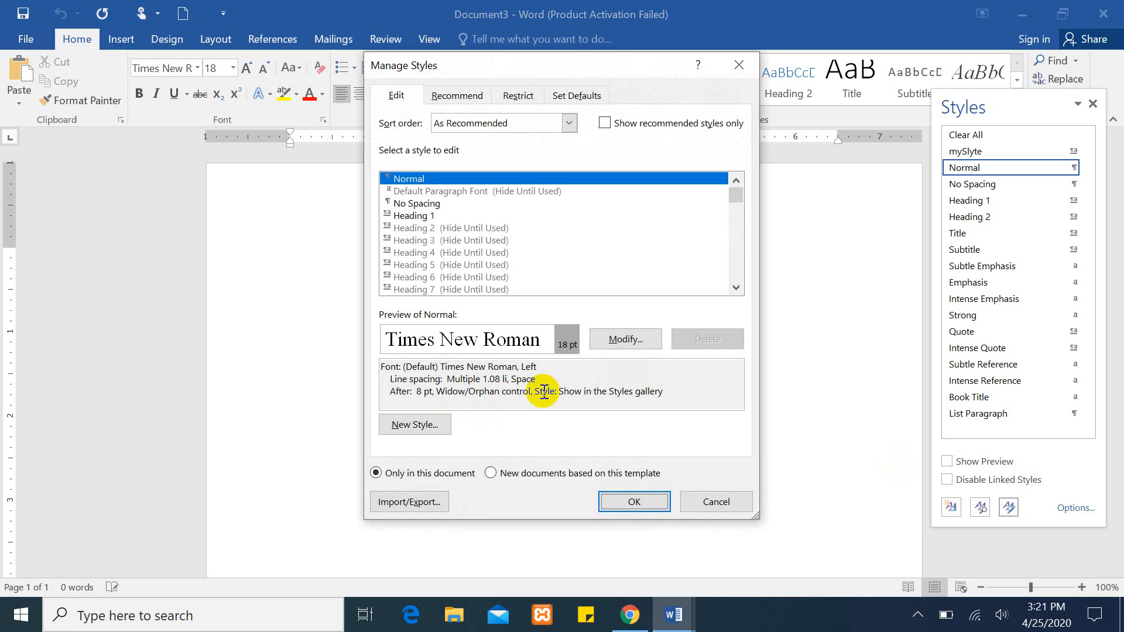
left_click(402, 501)
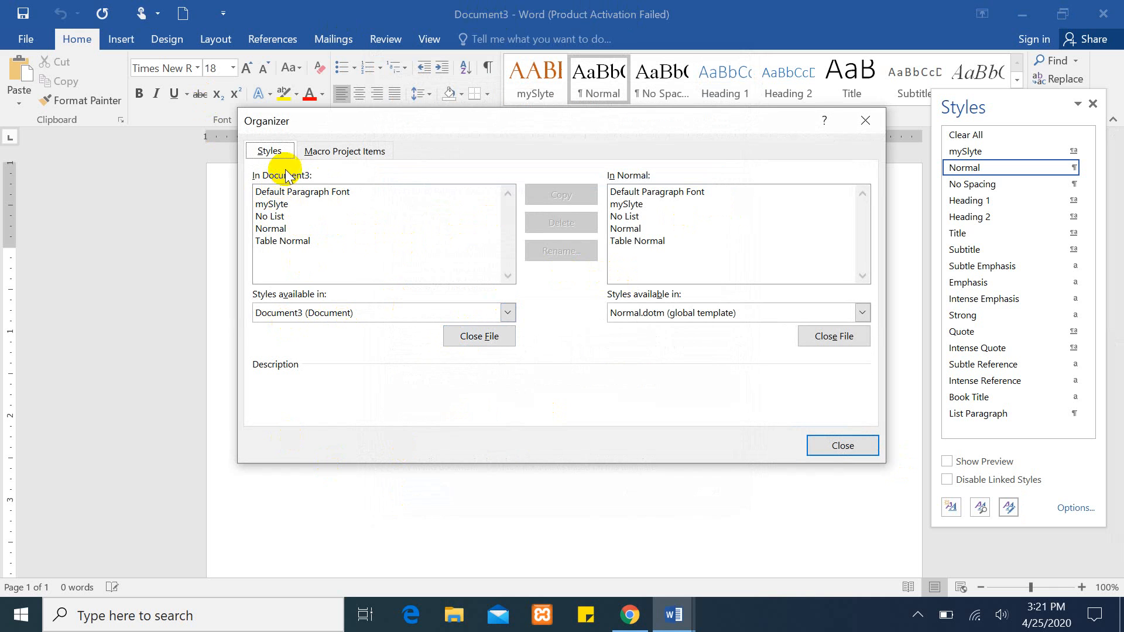
left_click(273, 205)
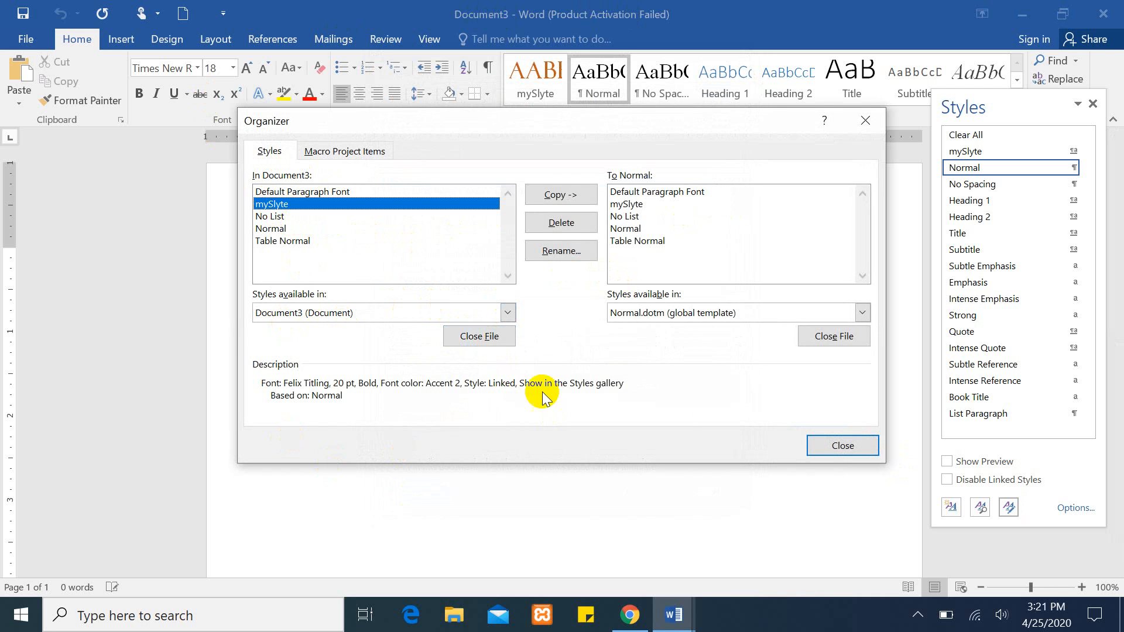
left_click(560, 222)
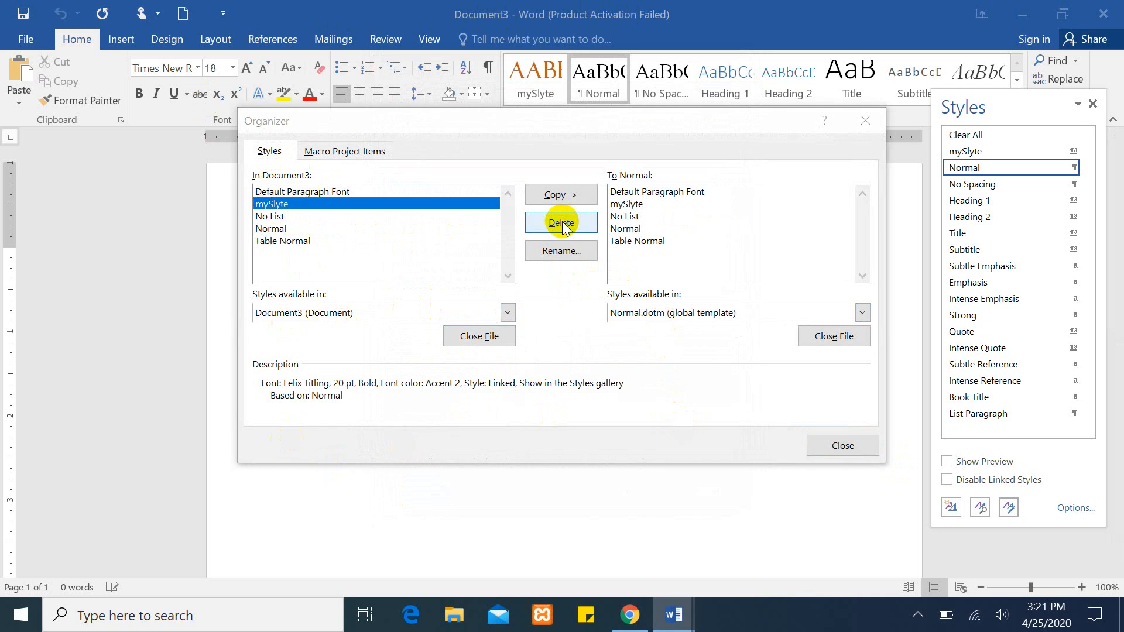
left_click(459, 355)
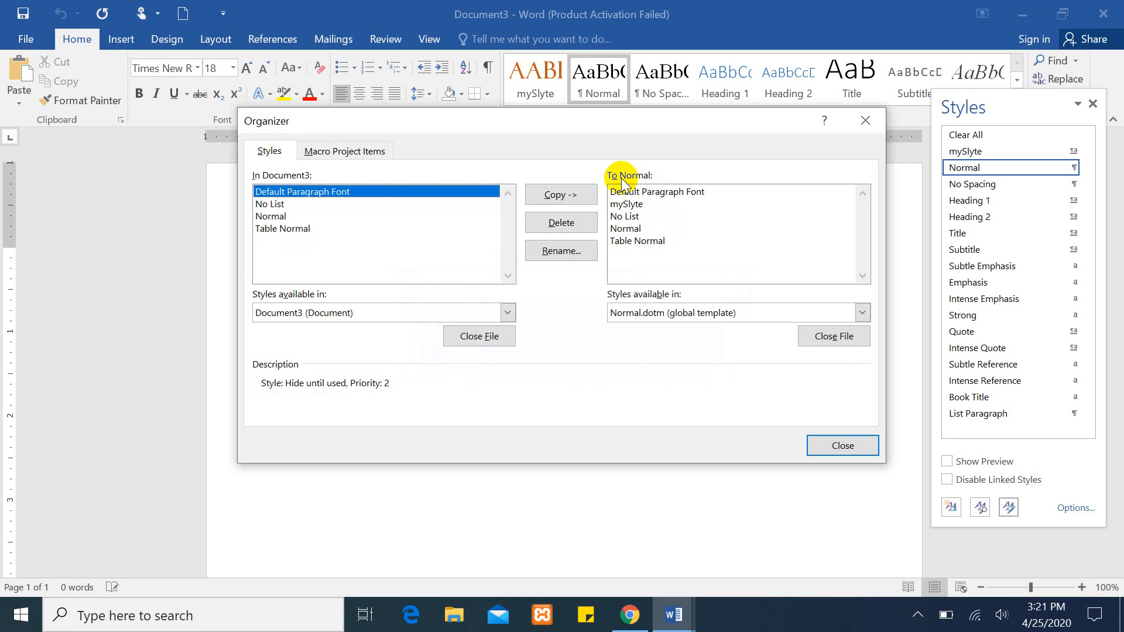
Step: Delete mySlyte from the Normal.dotm global template and close the Organizer
left_click(635, 204)
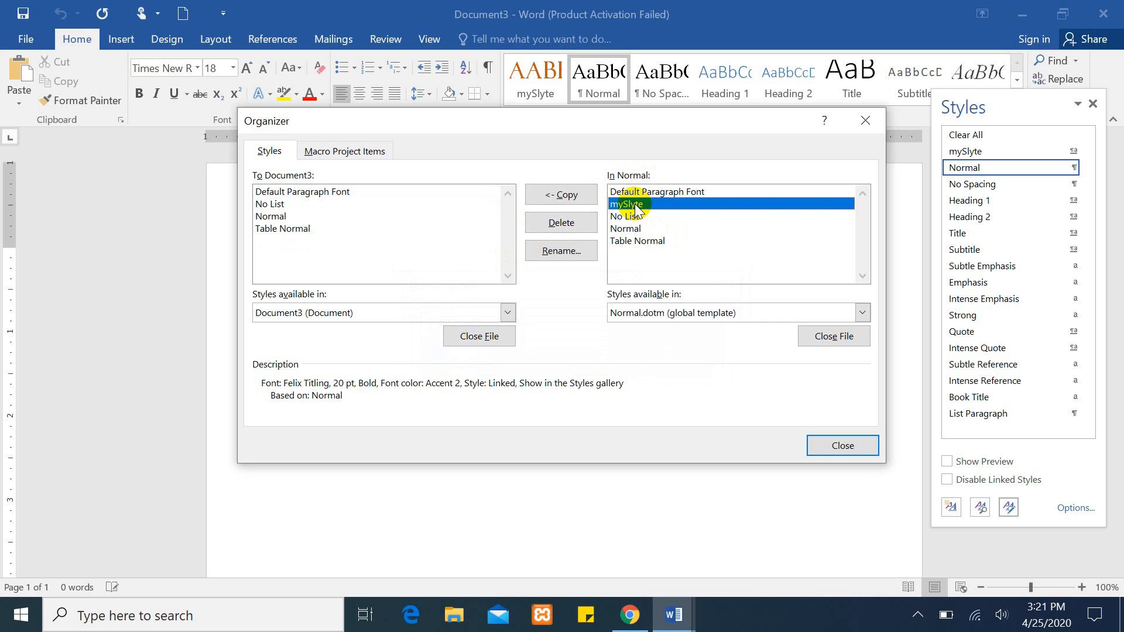
left_click(562, 223)
left_click(446, 362)
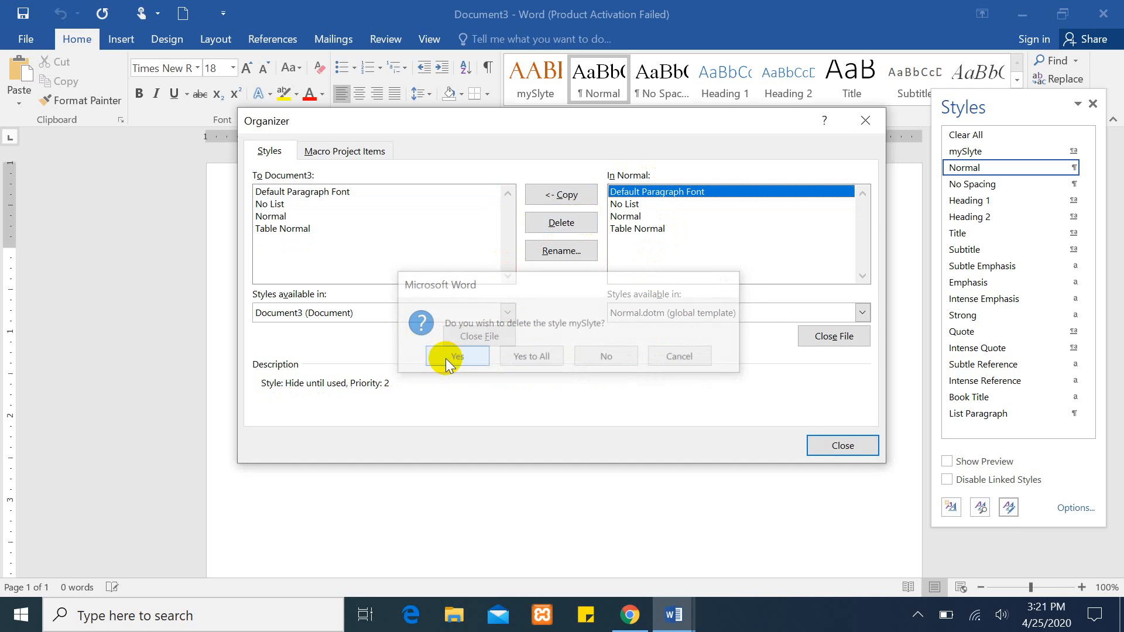
left_click(846, 444)
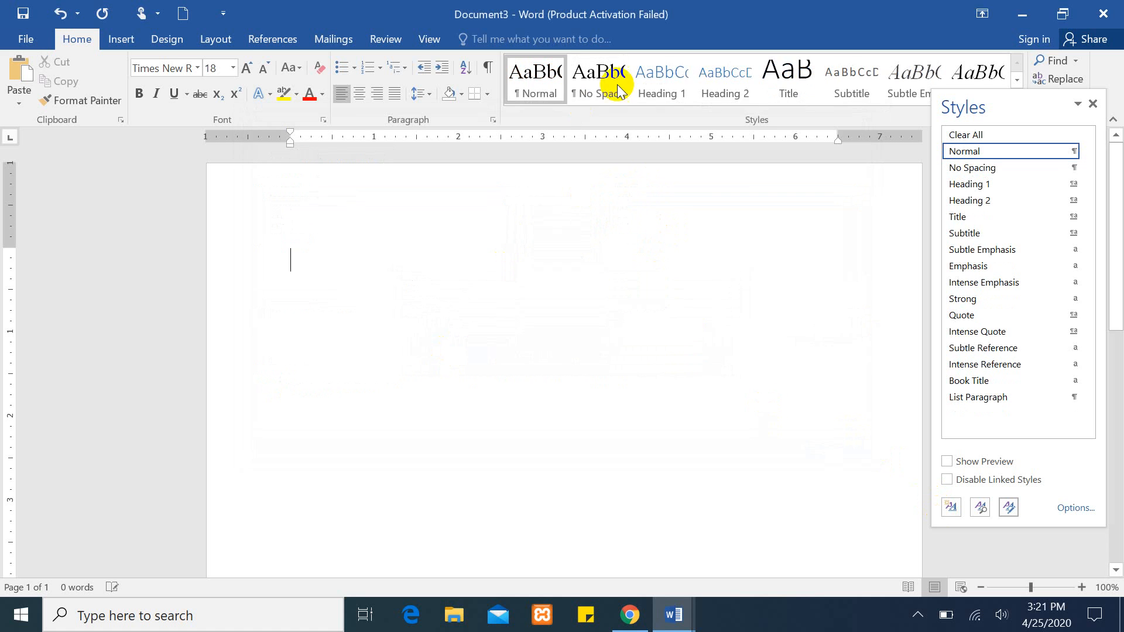
Step: Check the style gallery of another new blank document for mySlyte, and close that document and the Styles pane
left_click(184, 14)
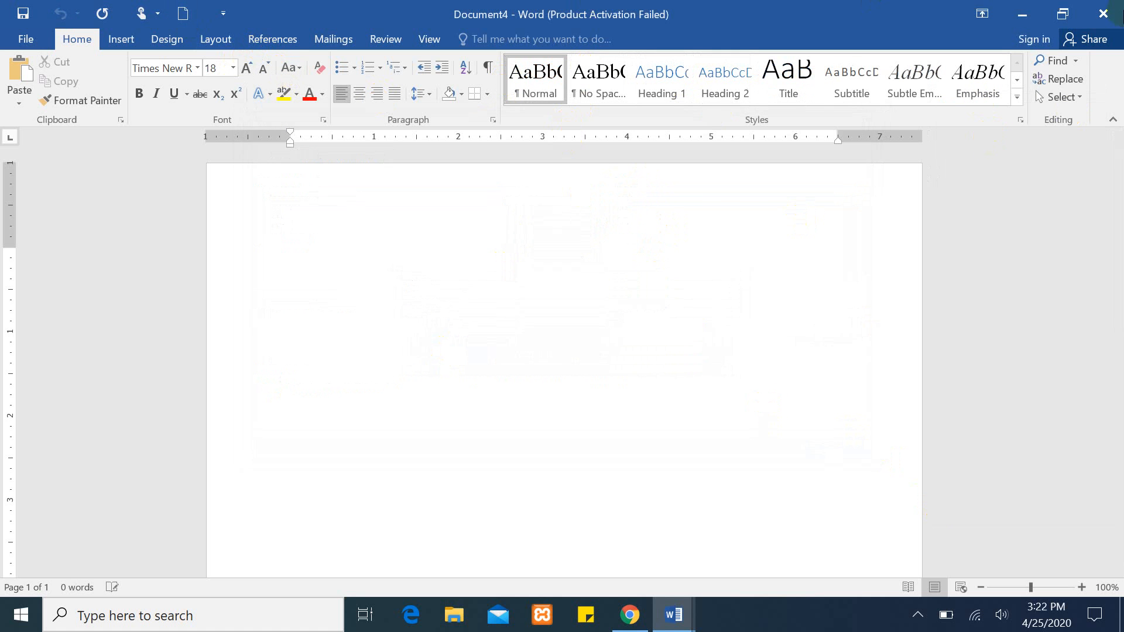
left_click(1103, 13)
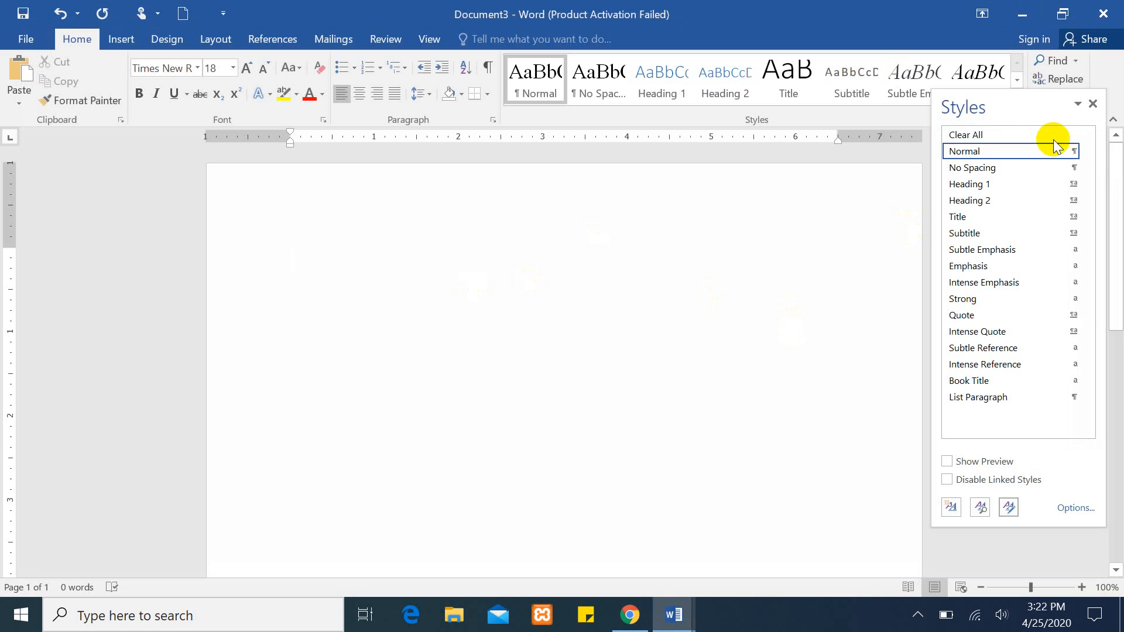
left_click(1093, 104)
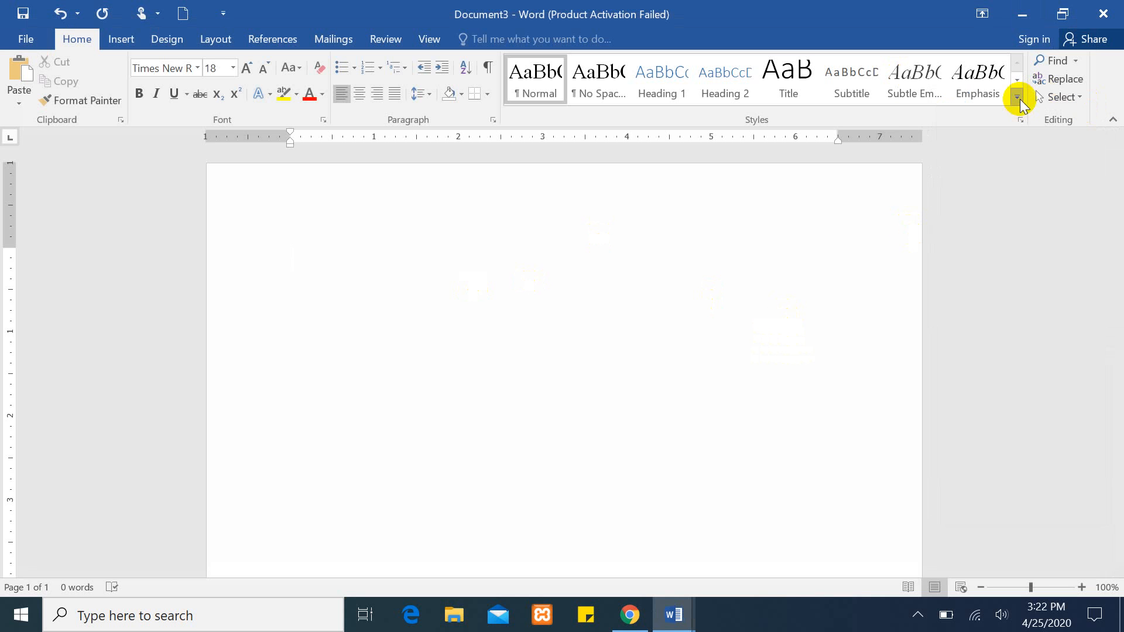
left_click(1018, 100)
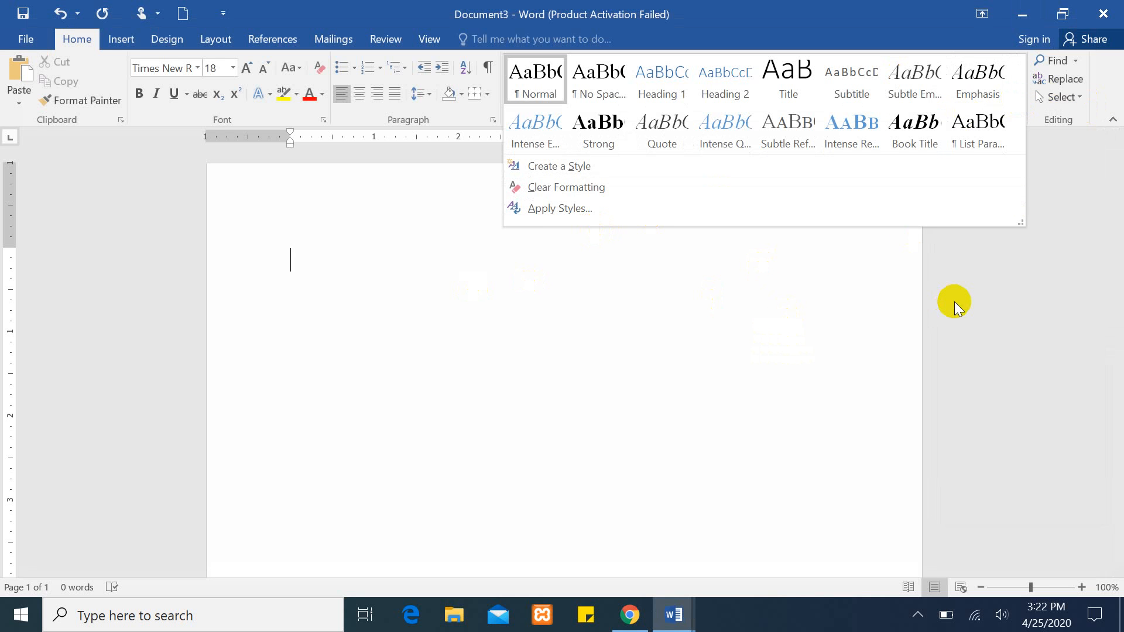
left_click(964, 259)
left_click(1018, 97)
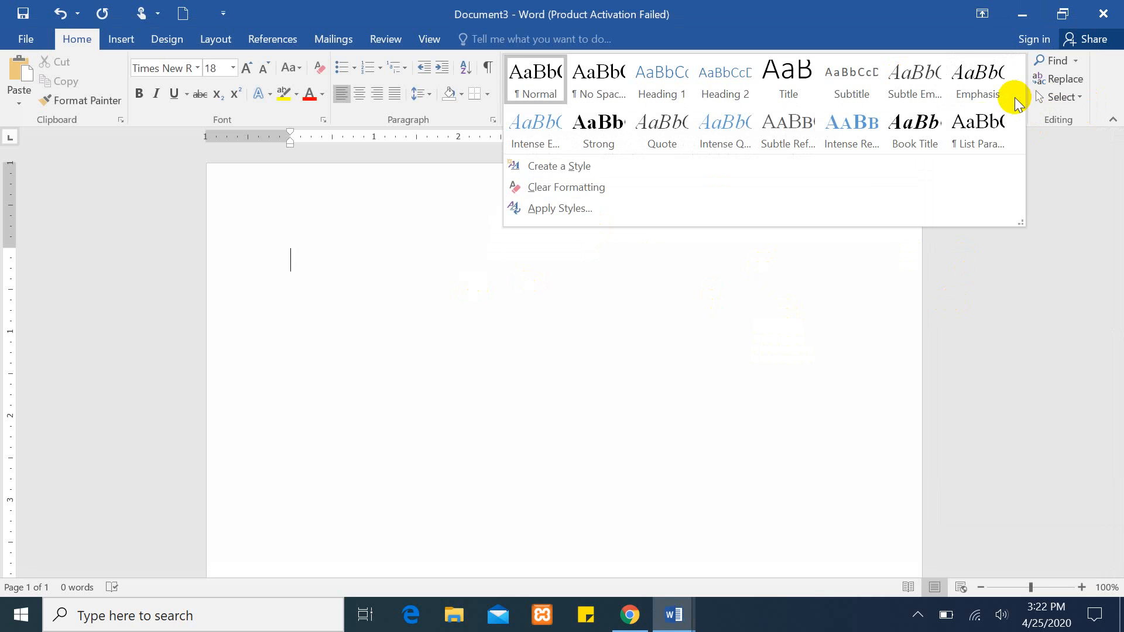
left_click(683, 314)
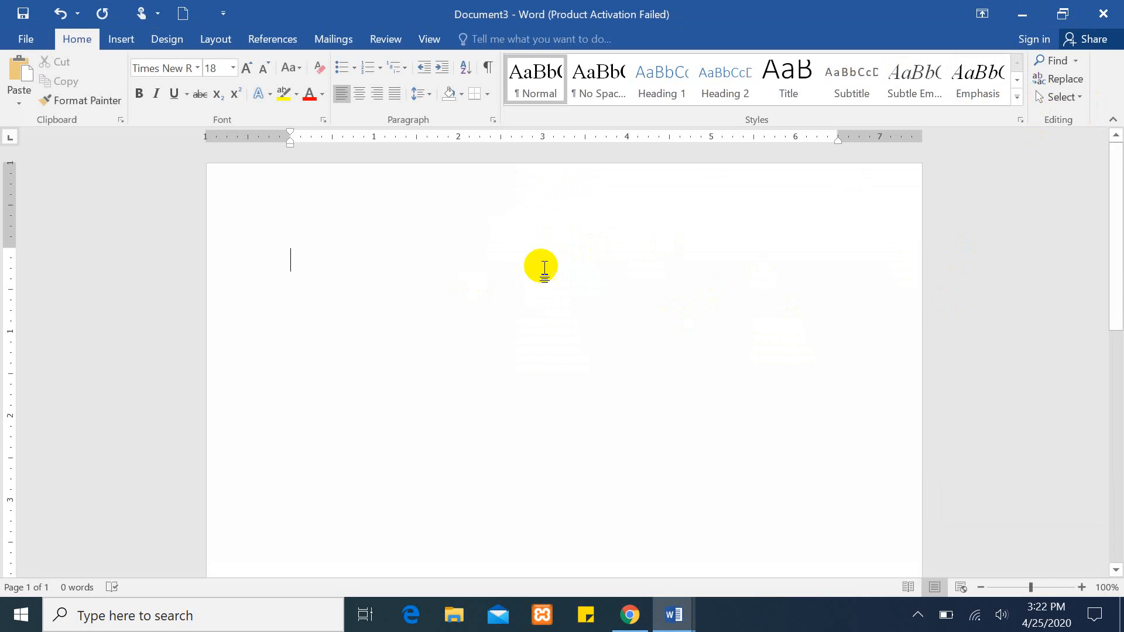
left_click(1017, 81)
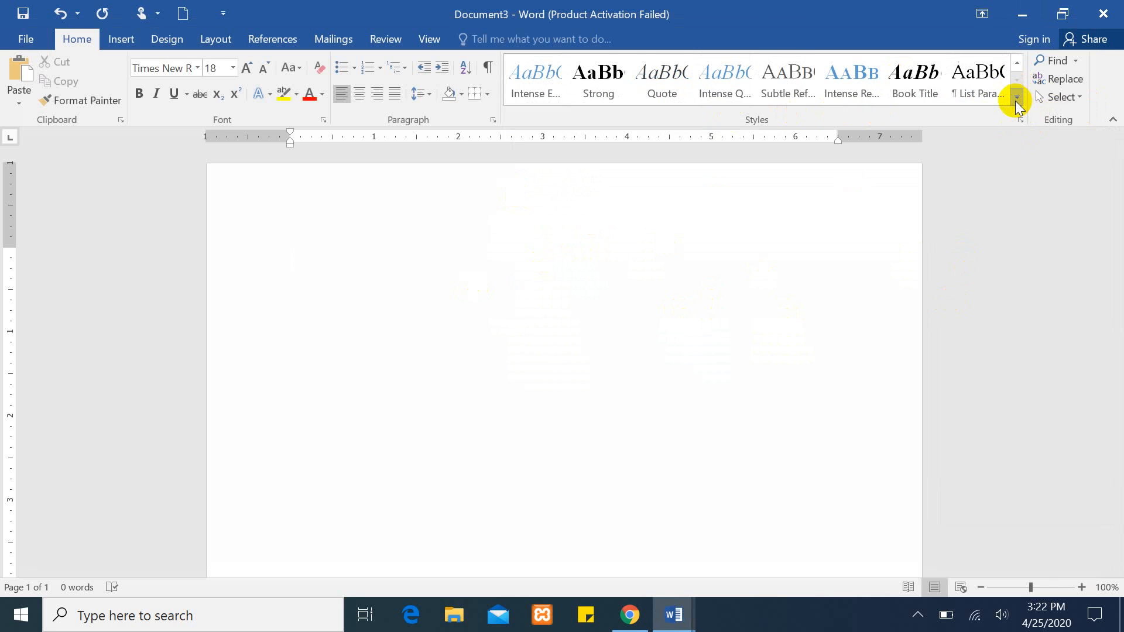
left_click(1018, 99)
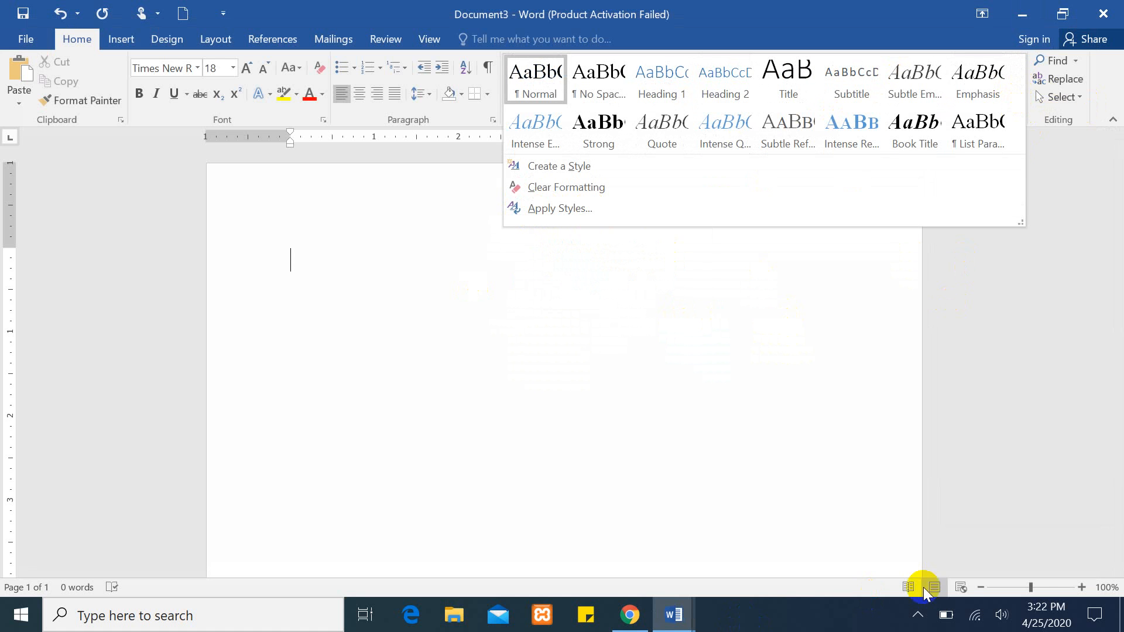
left_click(920, 614)
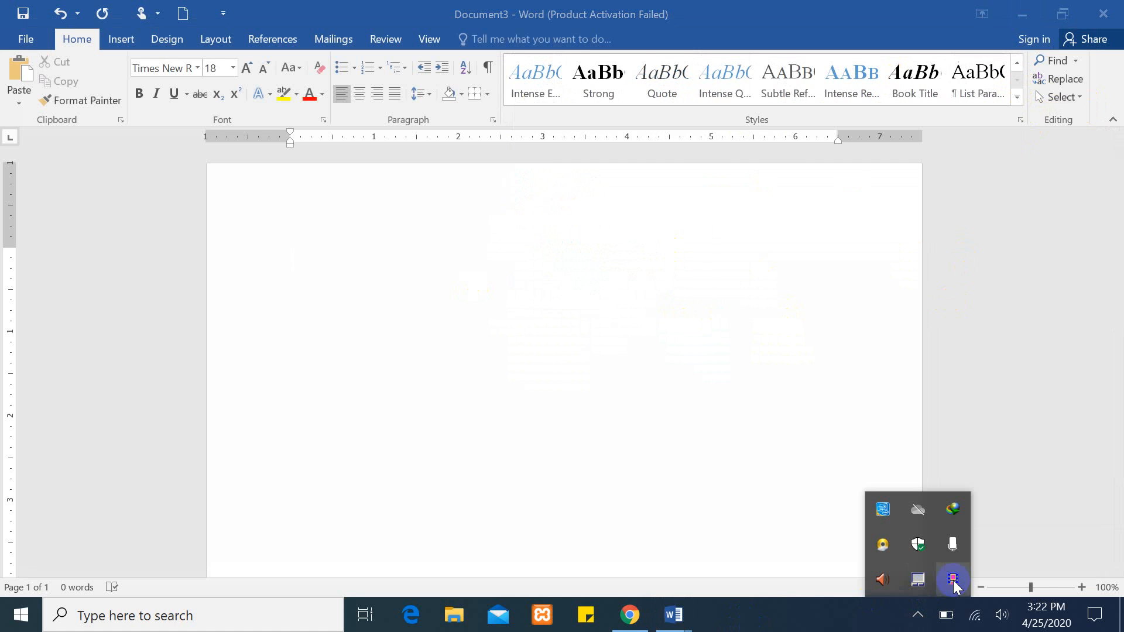
left_click(871, 299)
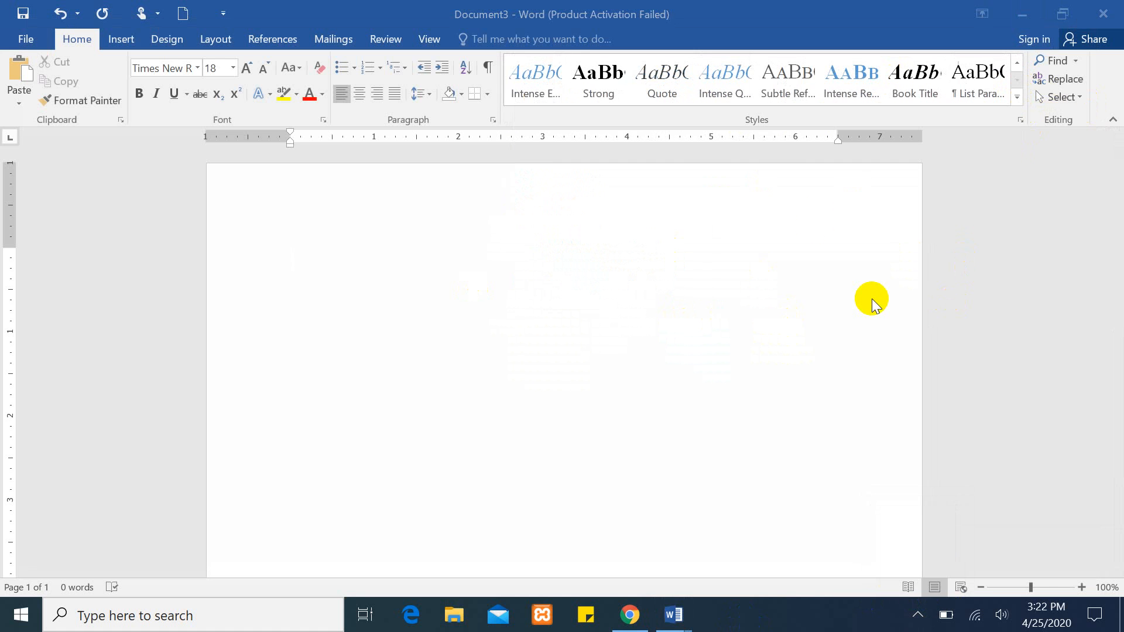
left_click(1018, 98)
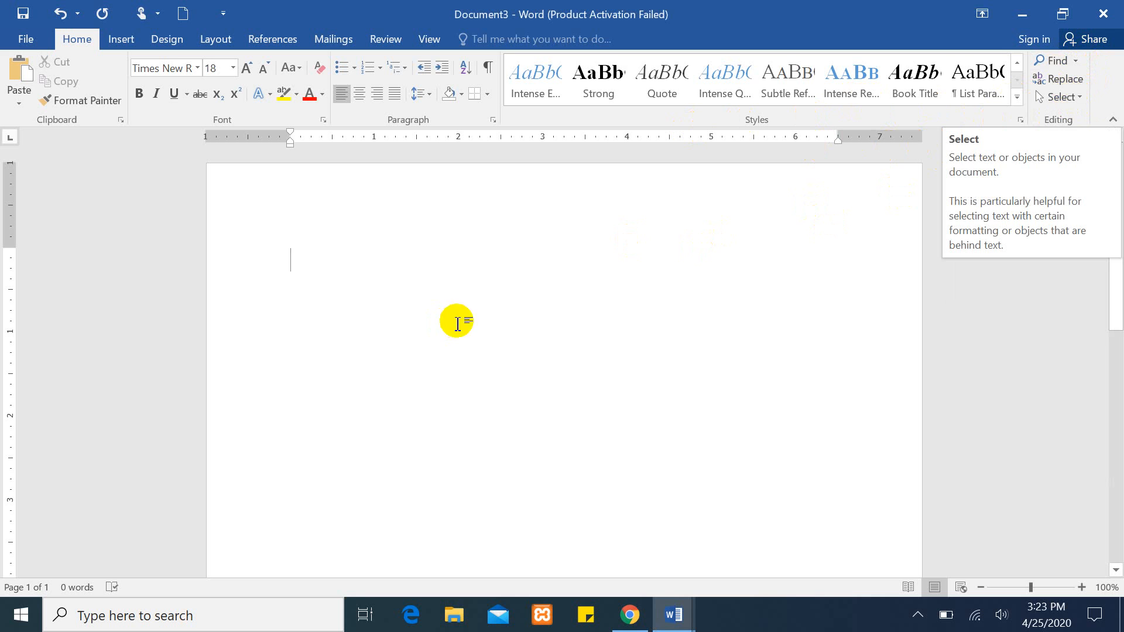
Step: Close Document3 without saving and replace all of Document1's content with sample paragraphs generated by =rand.old()
left_click(1110, 9)
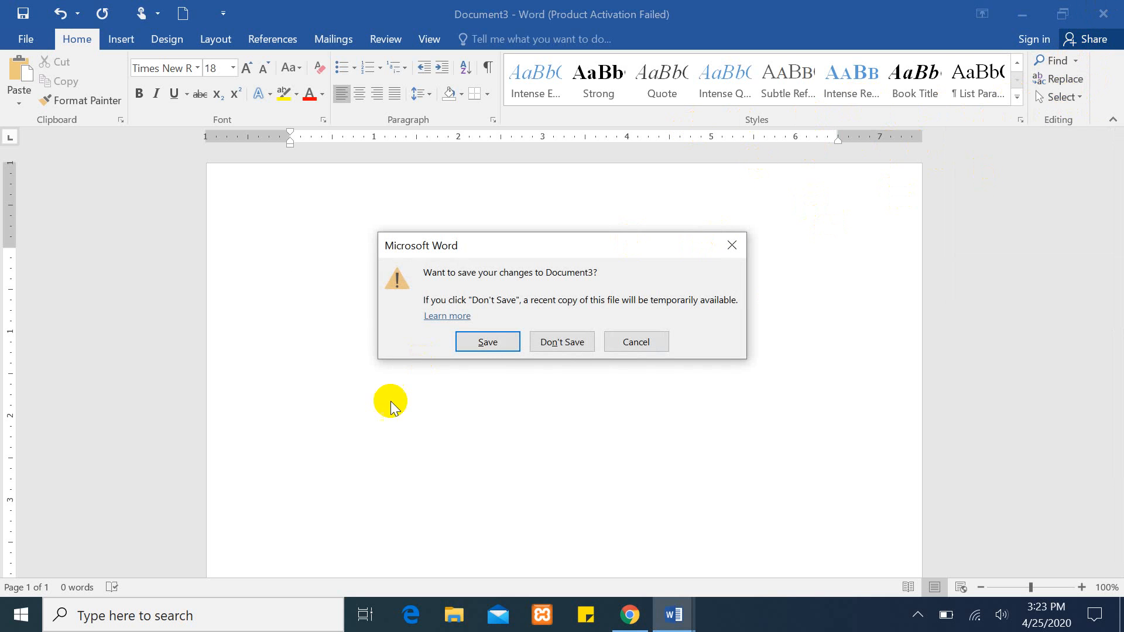
left_click(564, 344)
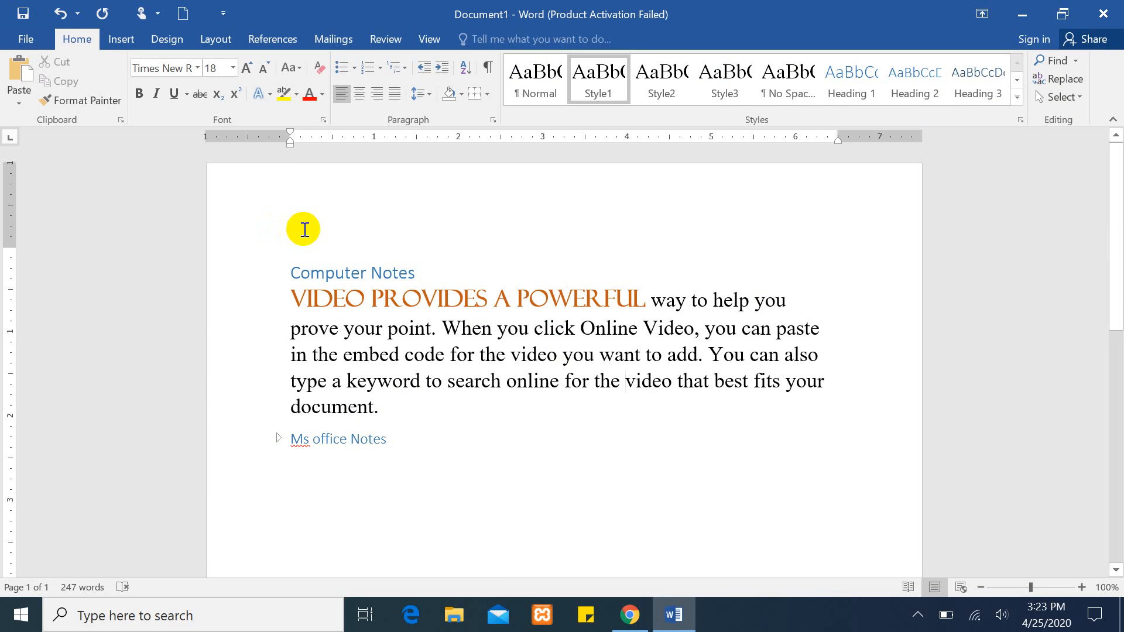
key("ctrl+a")
key("Delete")
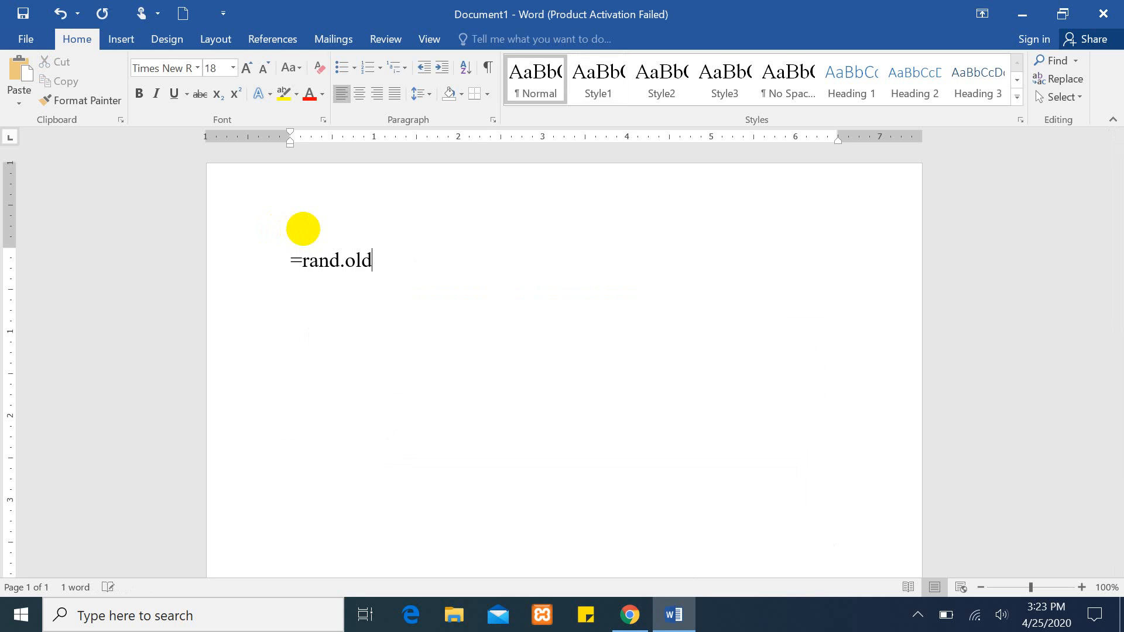
type(")")
key("Return")
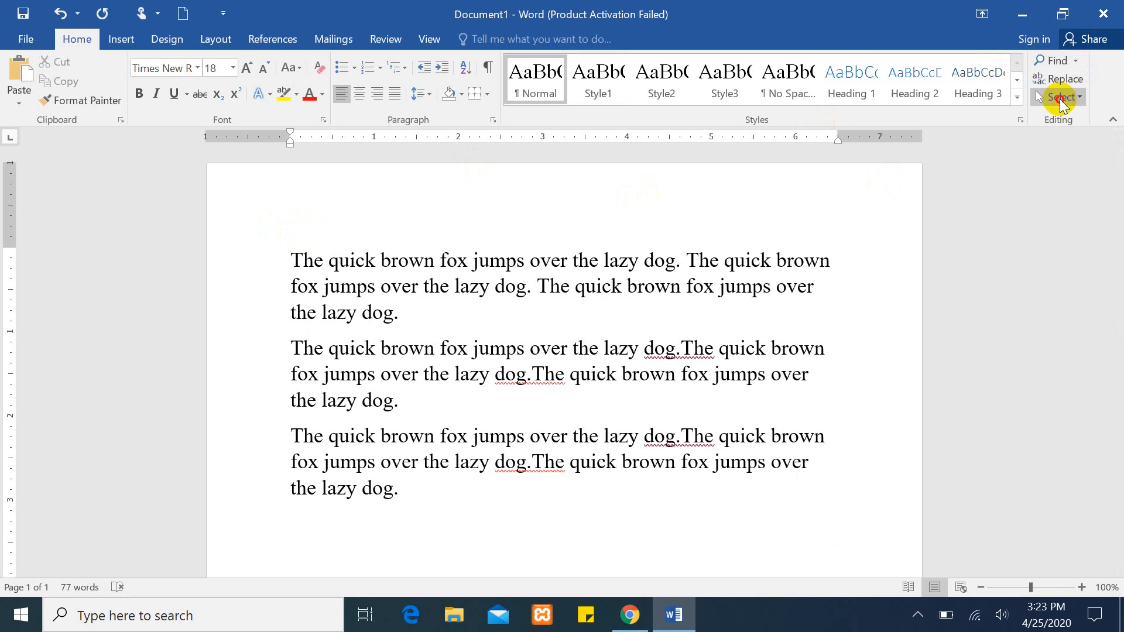
Step: Select the whole document with Select All, look through the other selection options, and clear the selection
left_click(1060, 98)
left_click(883, 119)
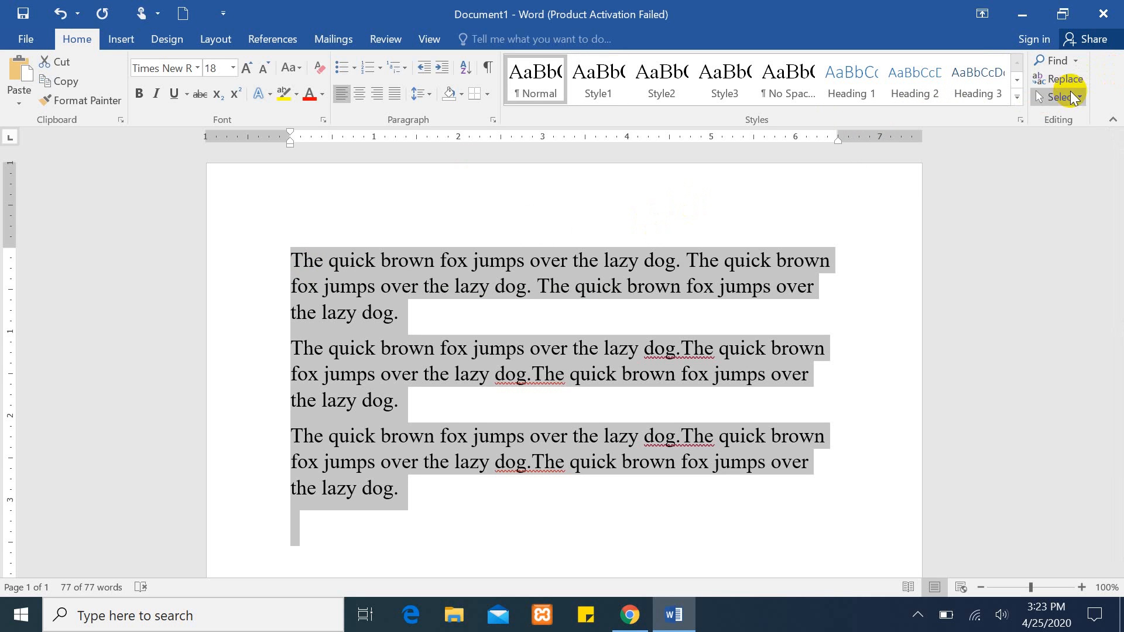
left_click(1076, 98)
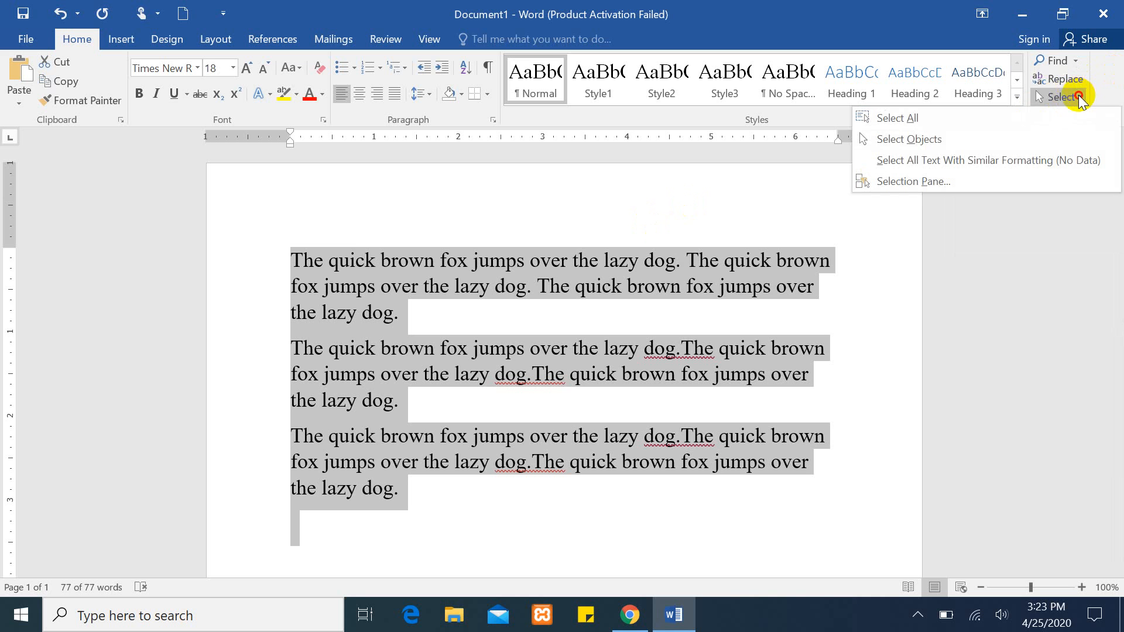
left_click(1079, 95)
left_click(1079, 95)
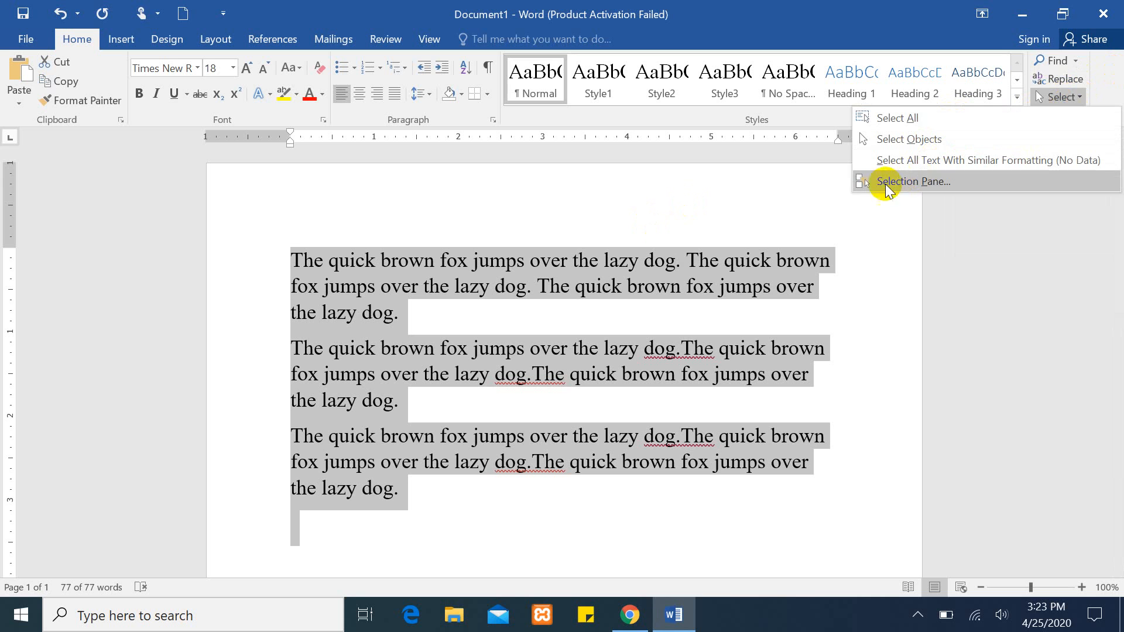
left_click(610, 243)
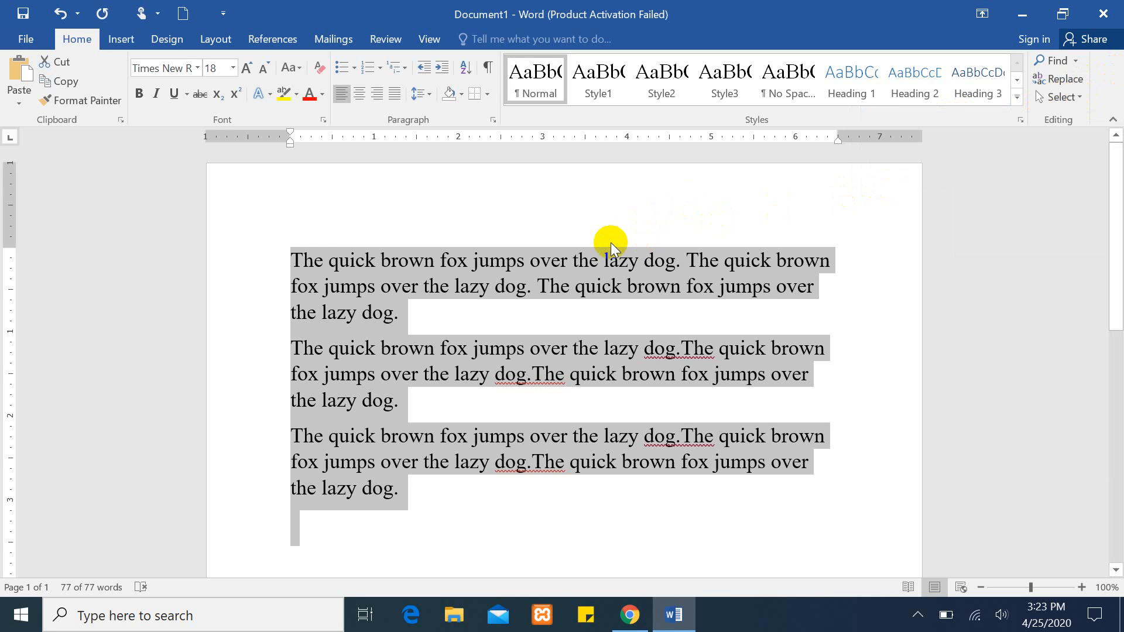
left_click(1076, 97)
left_click(663, 181)
left_click(545, 202)
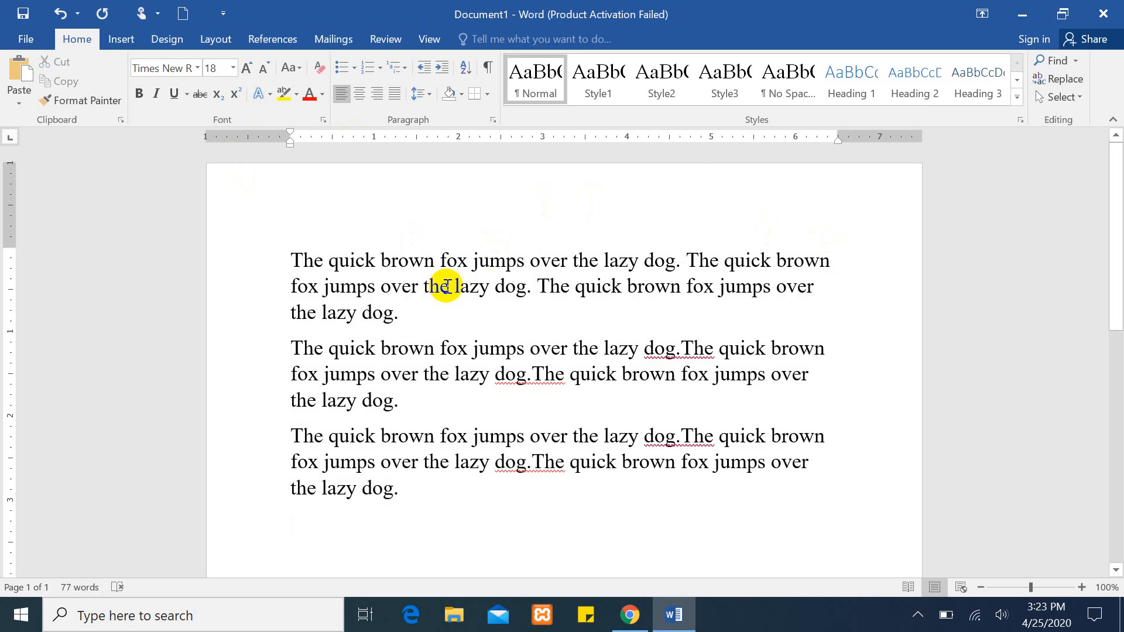
Step: Draw a curved connector about 1.83" high and 1.72" wide across the first two paragraphs
left_click(124, 41)
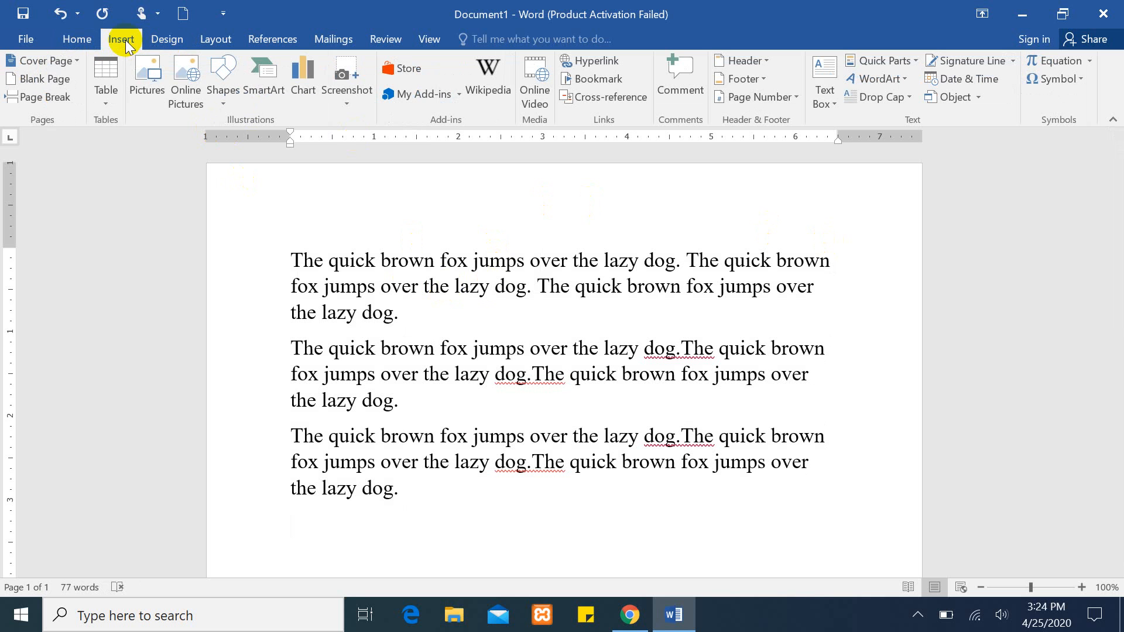
left_click(223, 75)
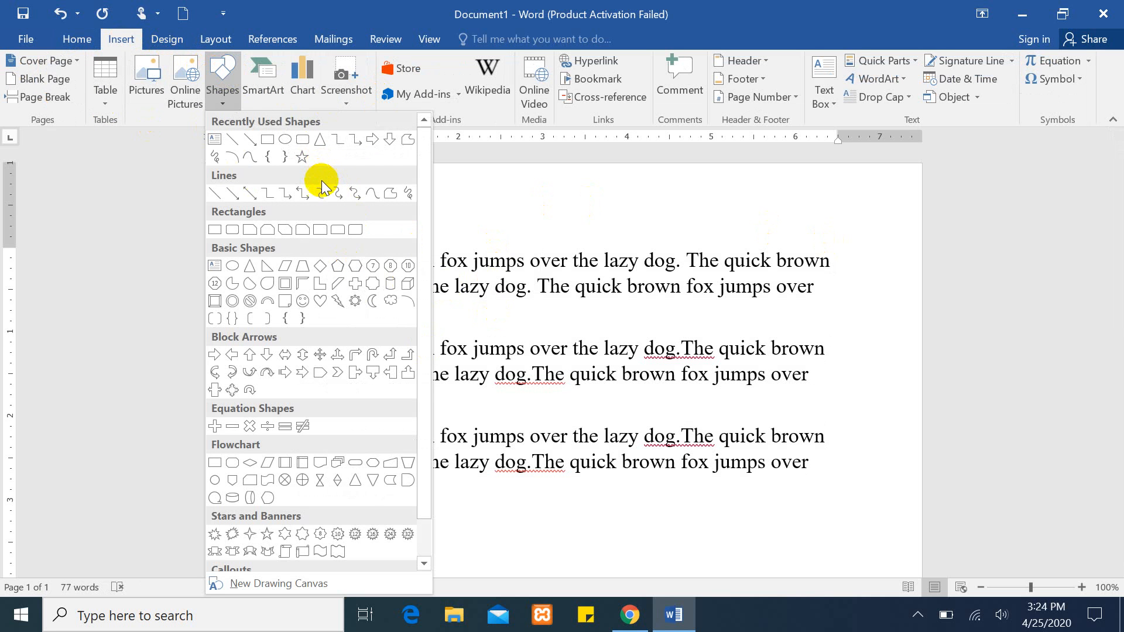
left_click(315, 189)
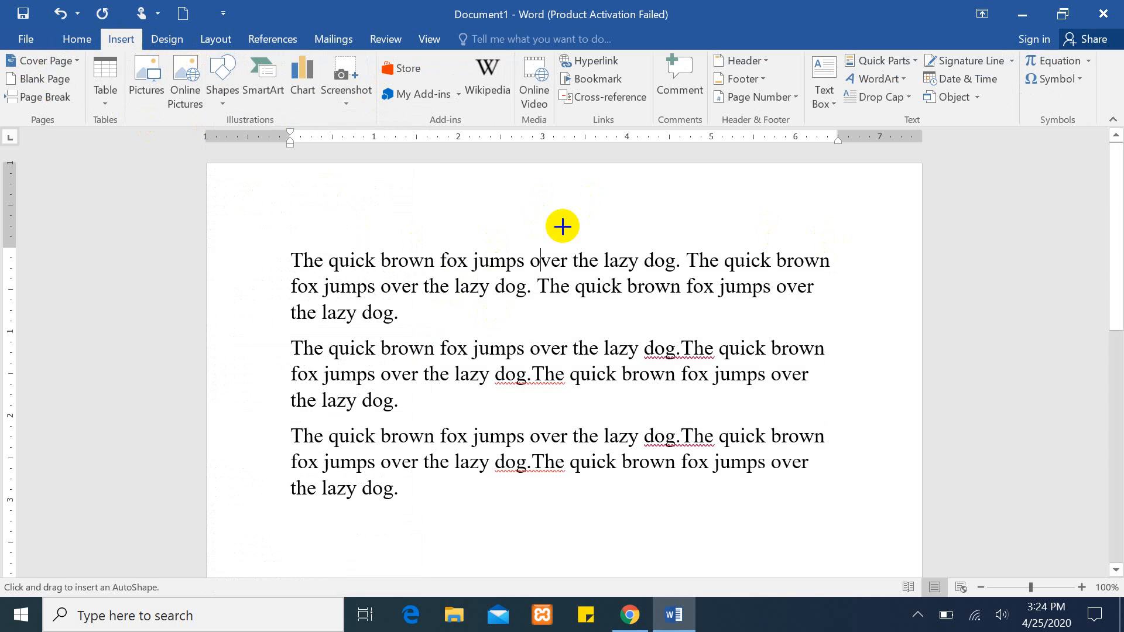
left_click_drag(562, 226, 710, 381)
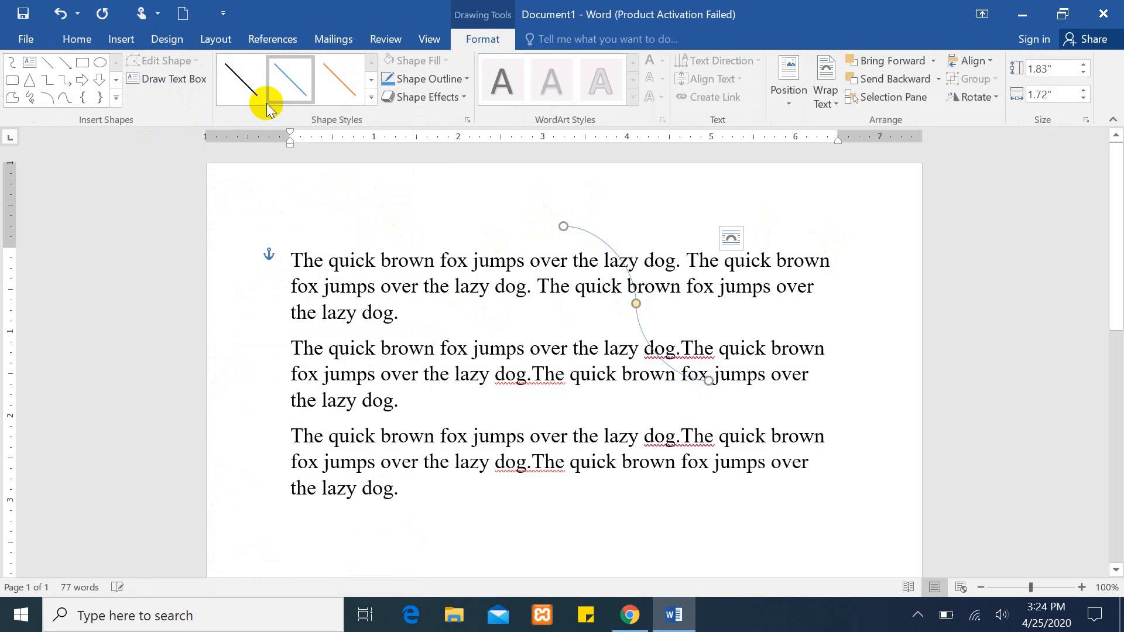
Step: Draw a Frame shape over the three paragraphs, to the left of the curved connector
left_click(121, 39)
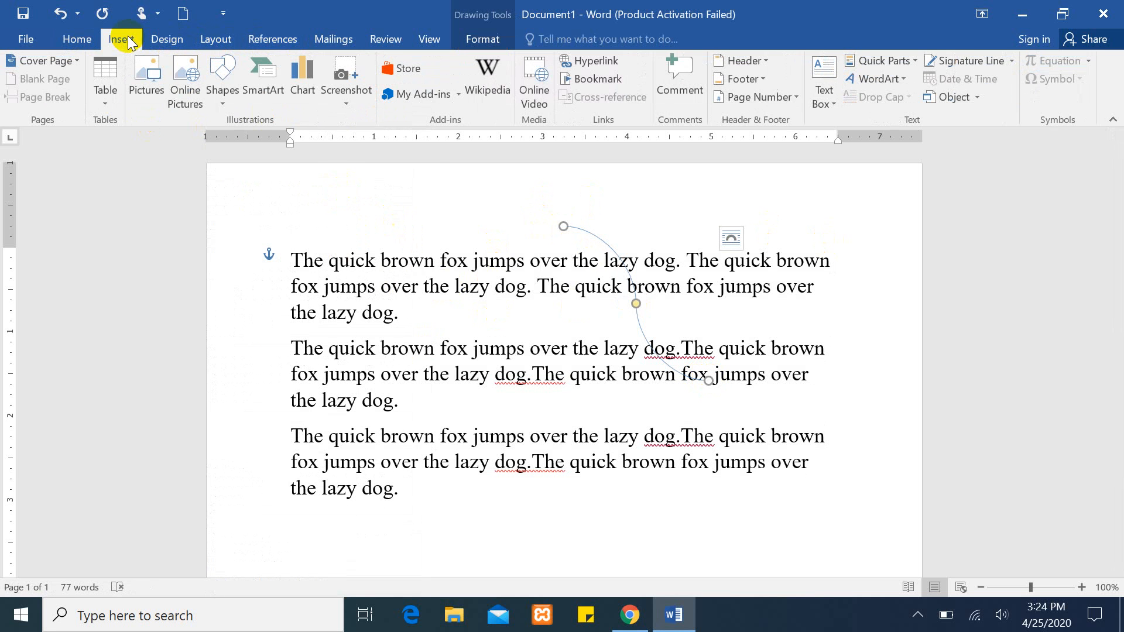
left_click(224, 75)
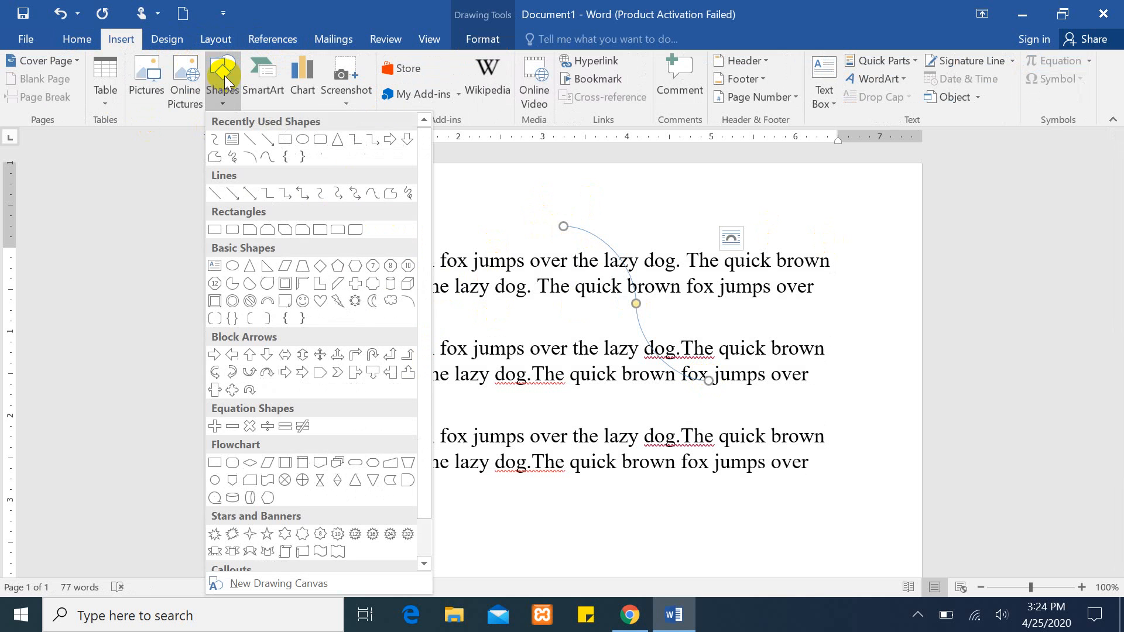
left_click(281, 282)
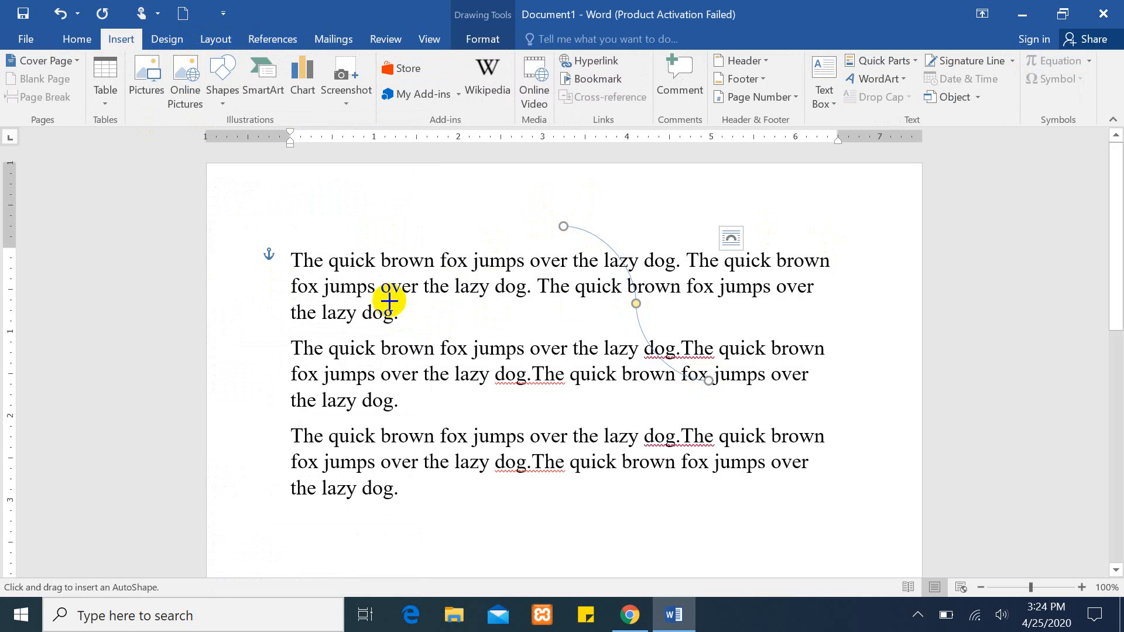
left_click_drag(373, 268, 539, 451)
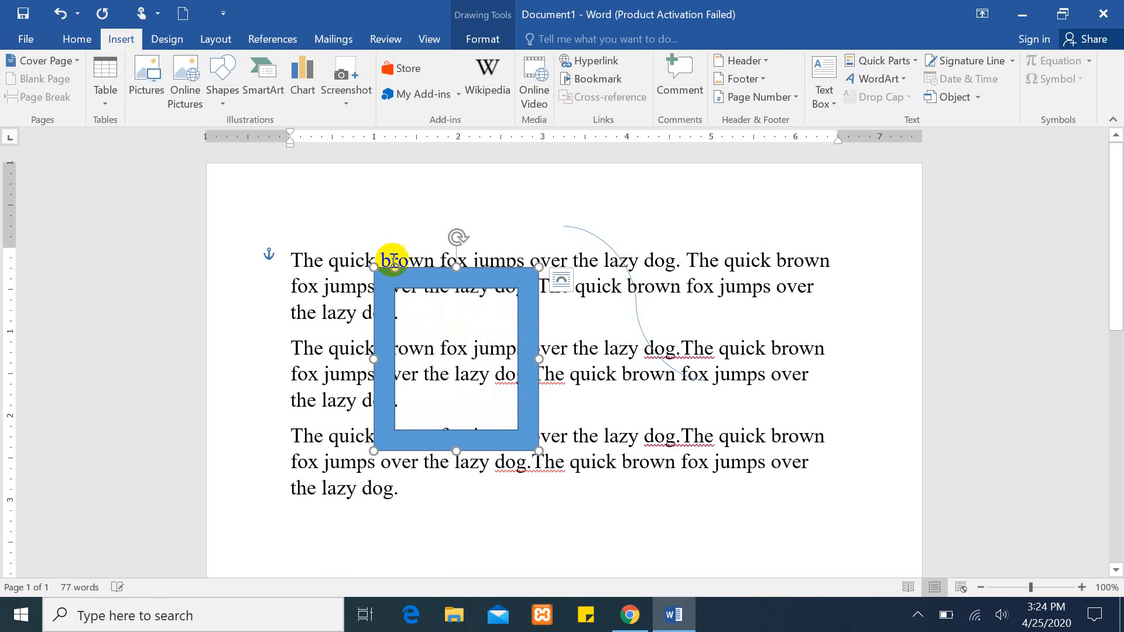
Step: Draw a curved left block arrow beside the frame, over the second and third paragraphs, and deselect it
left_click(120, 41)
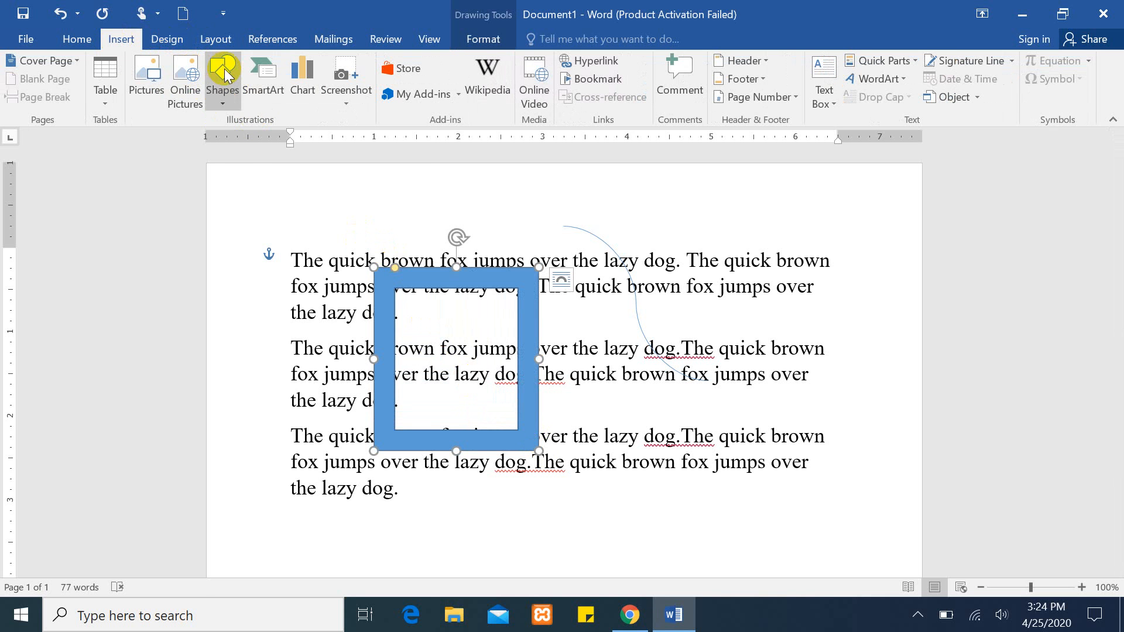
left_click(221, 88)
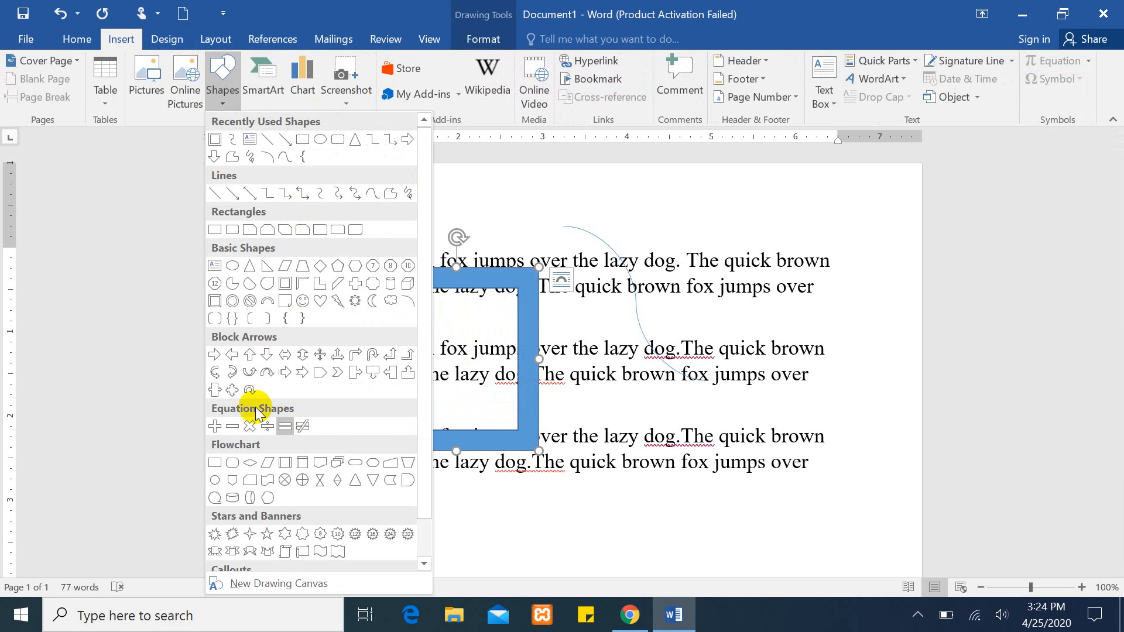
left_click(232, 371)
left_click_drag(566, 325, 709, 451)
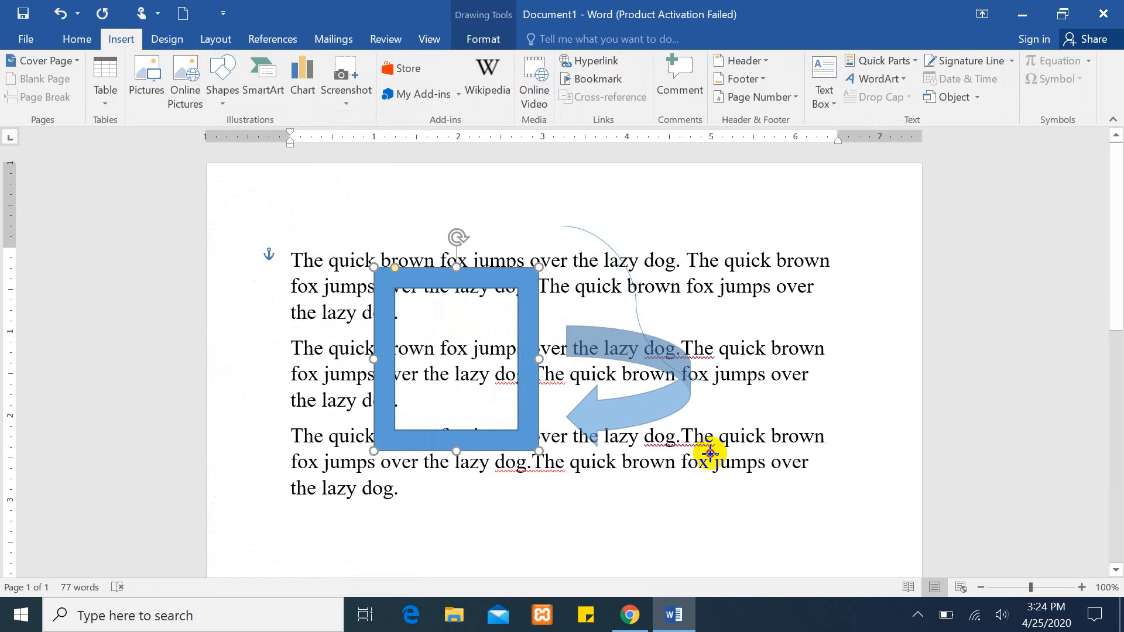
left_click(675, 201)
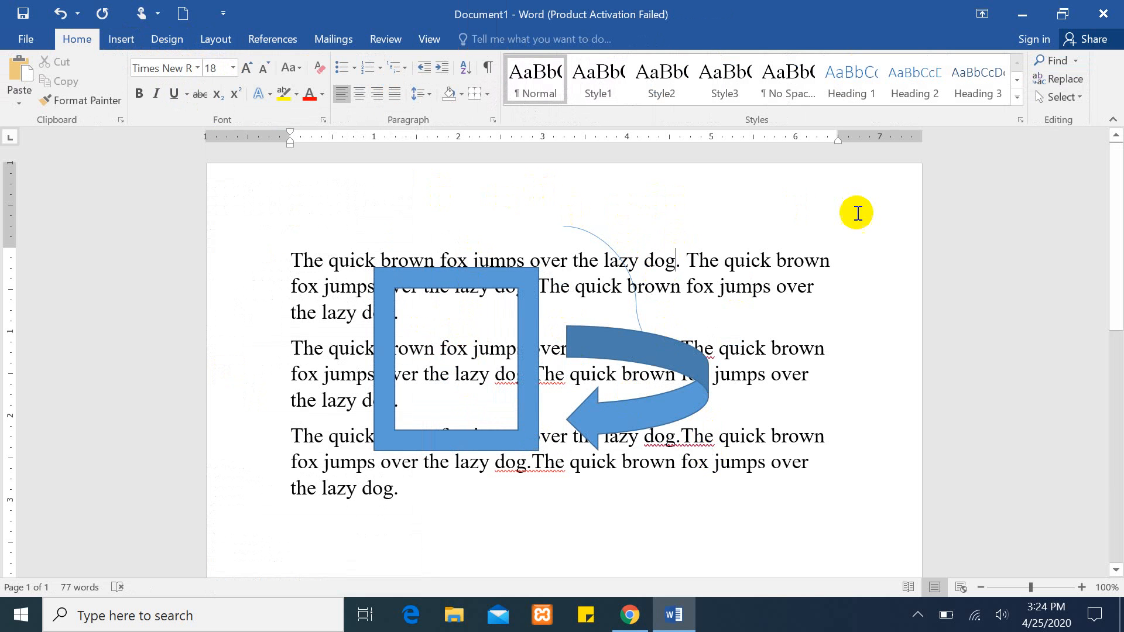
Step: Select all text and shapes in the document and clear the selection again
left_click(1078, 97)
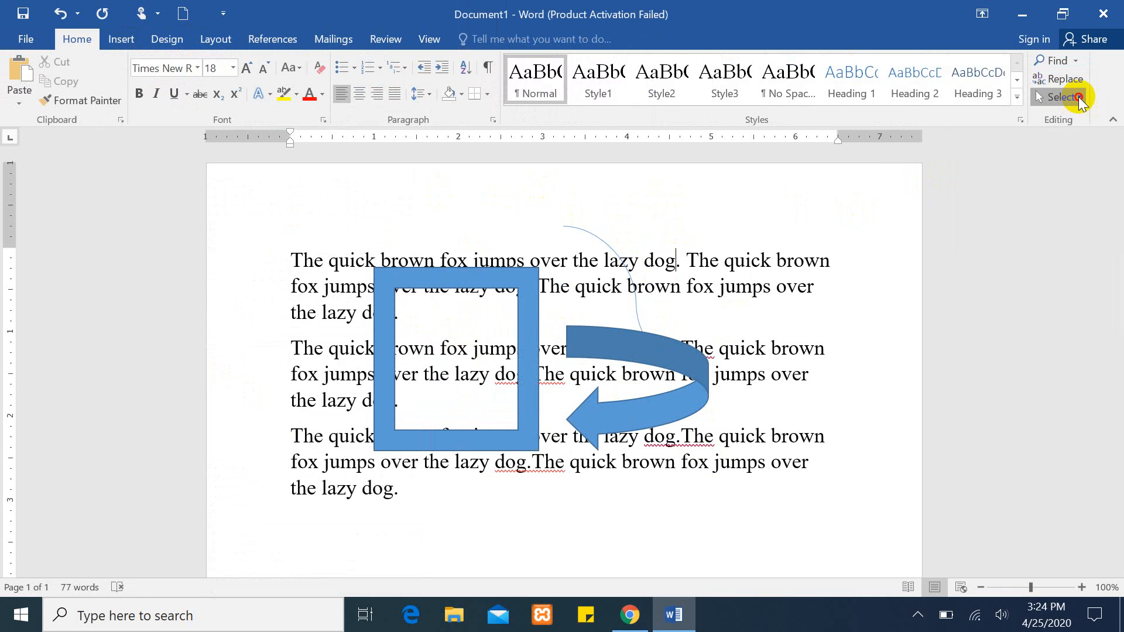
left_click(943, 112)
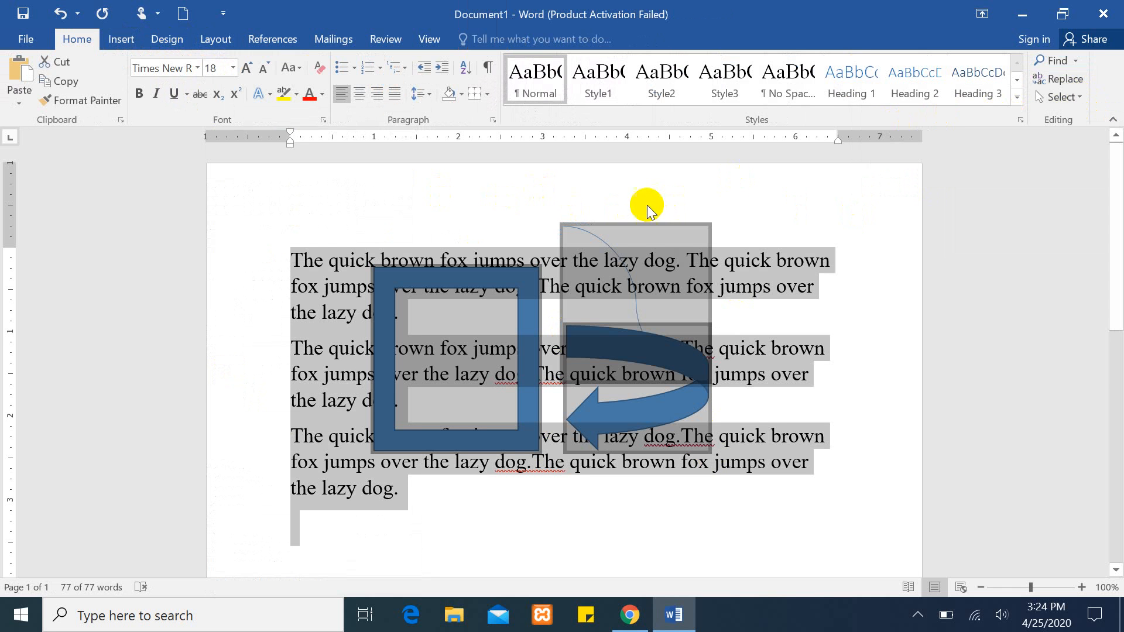
left_click(579, 194)
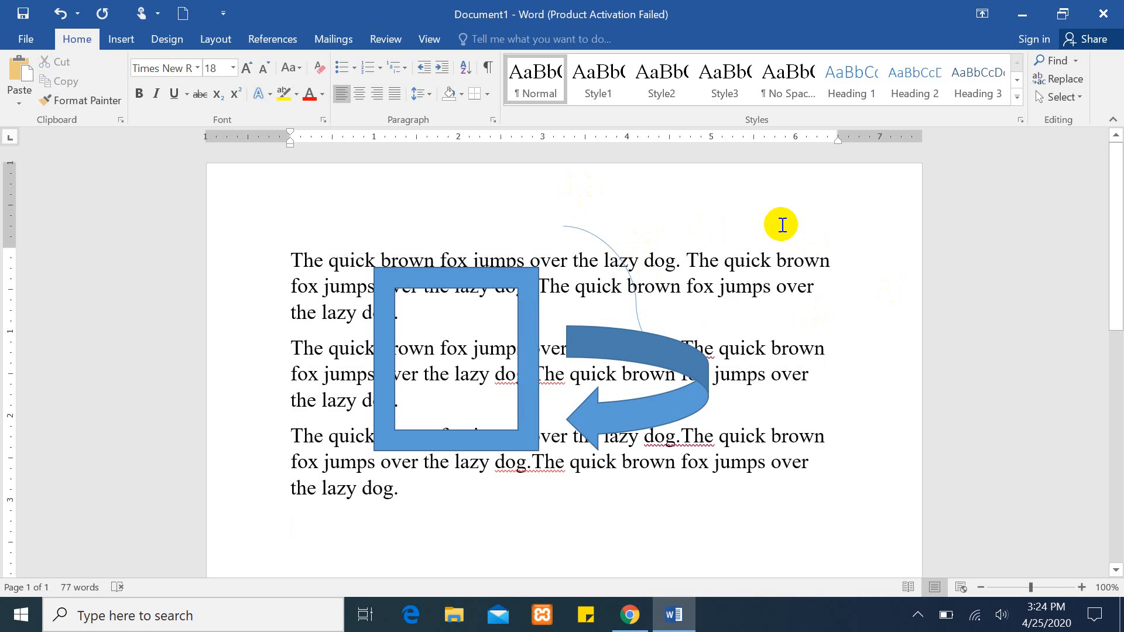
left_click(1077, 99)
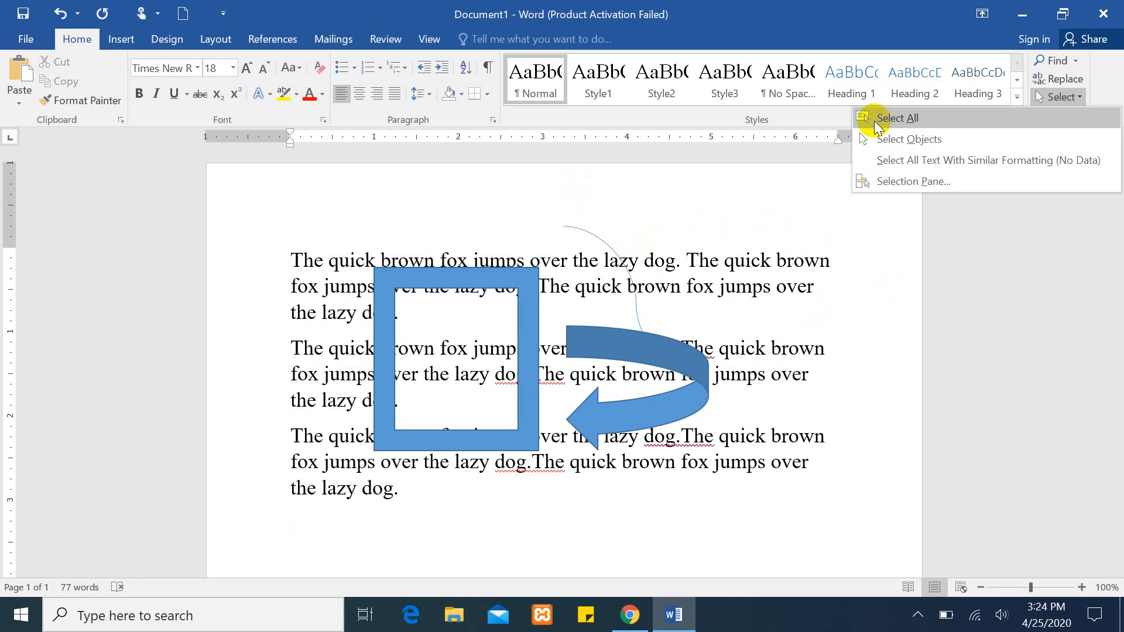
left_click(683, 201)
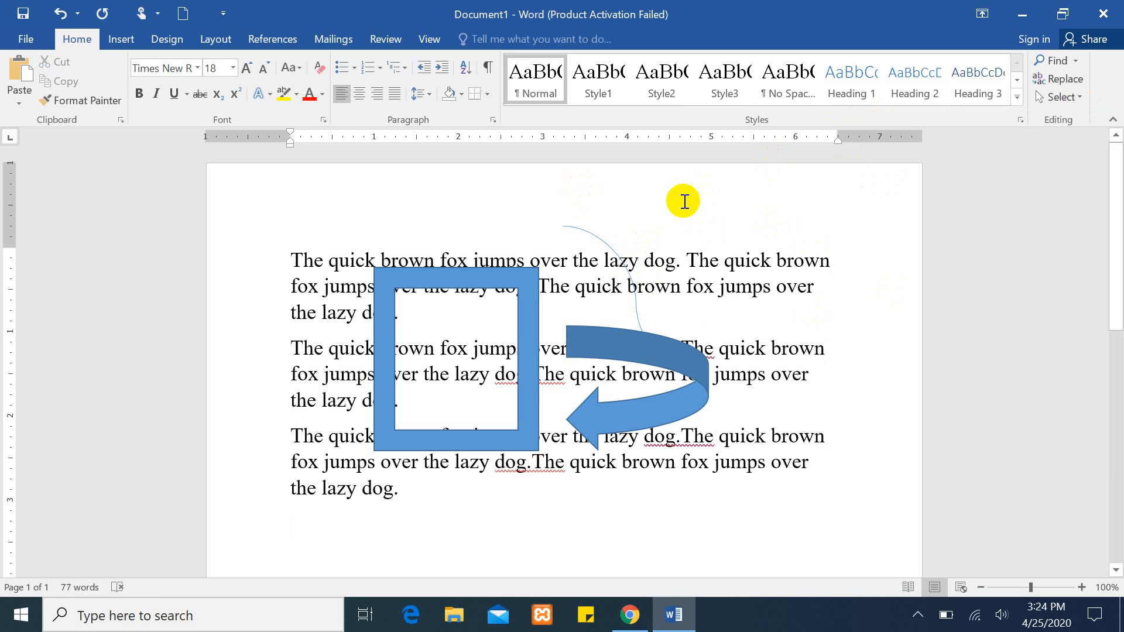
key("ctrl+a")
left_click(835, 216)
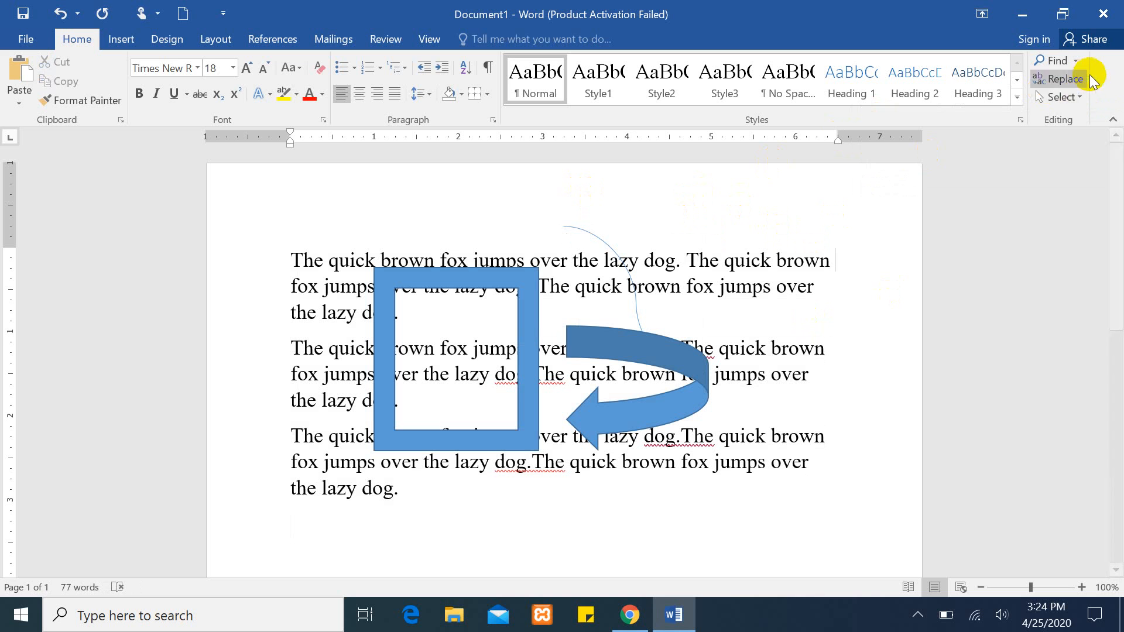
Step: Use Select Objects to select the connector, frame and arrow together, and delete all three shapes
left_click(1079, 94)
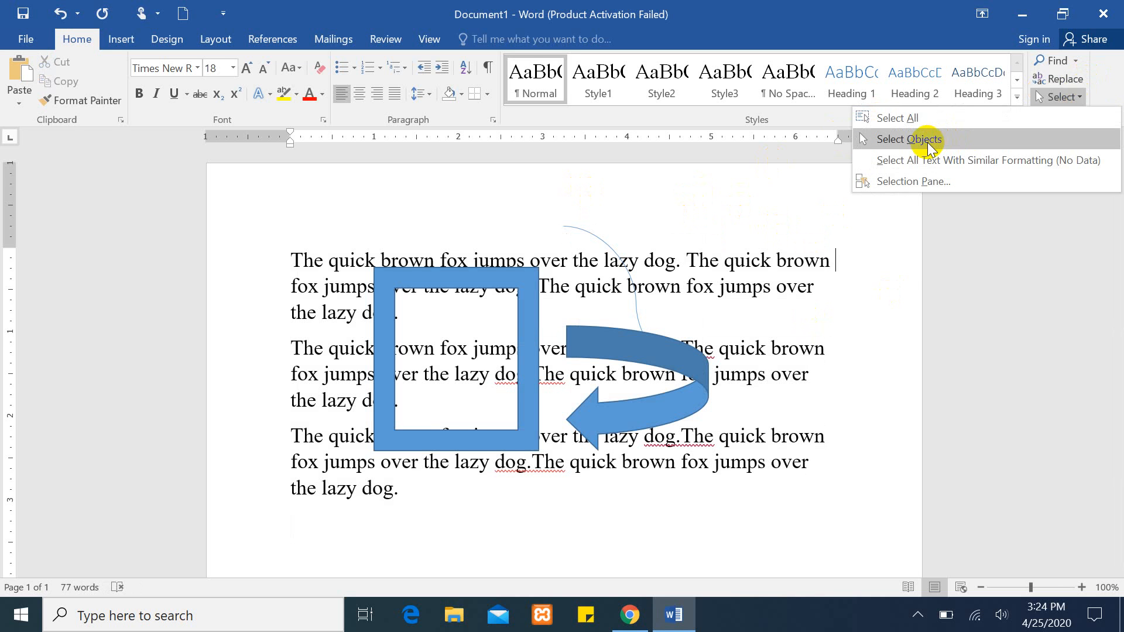
left_click(928, 146)
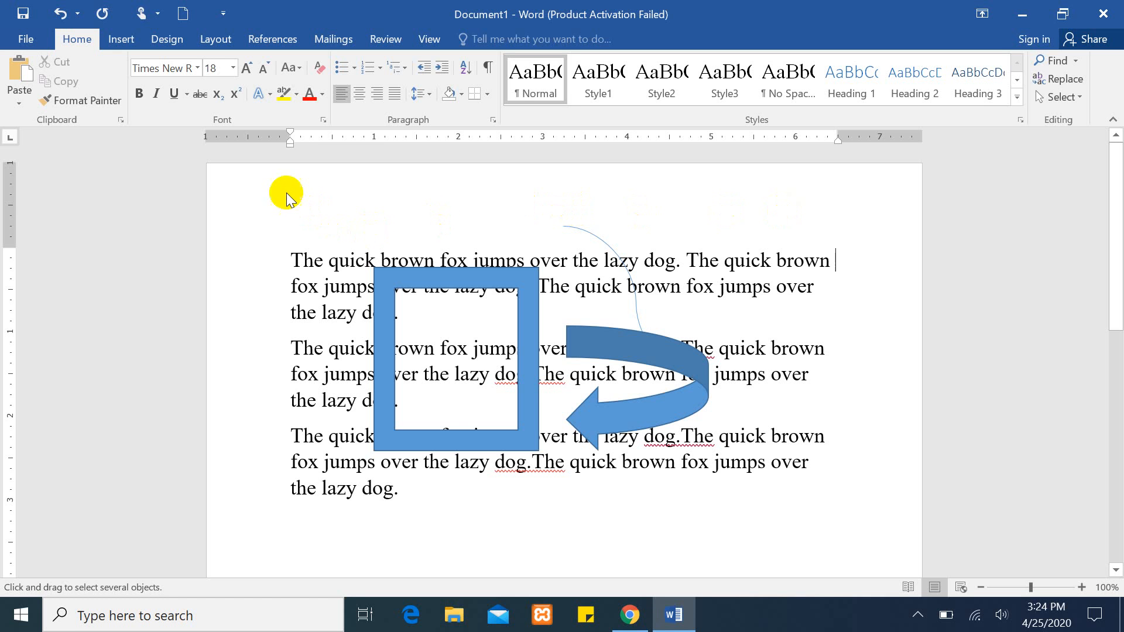
mouse_move(280, 189)
left_mouse_down()
mouse_move(478, 294)
mouse_move(850, 545)
left_mouse_up()
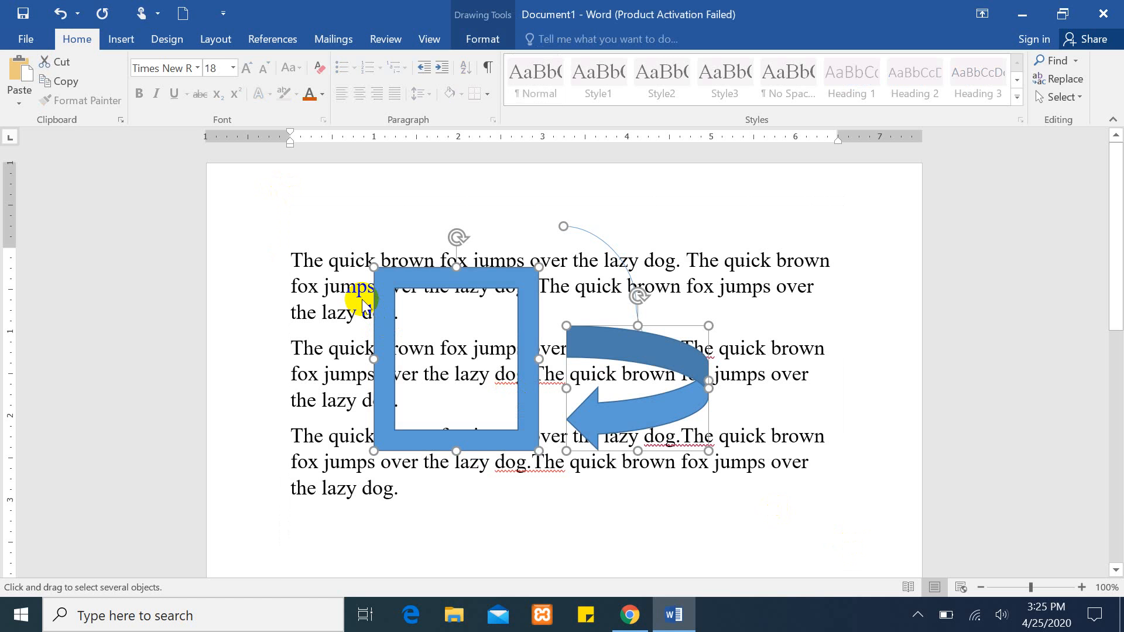
key("Delete")
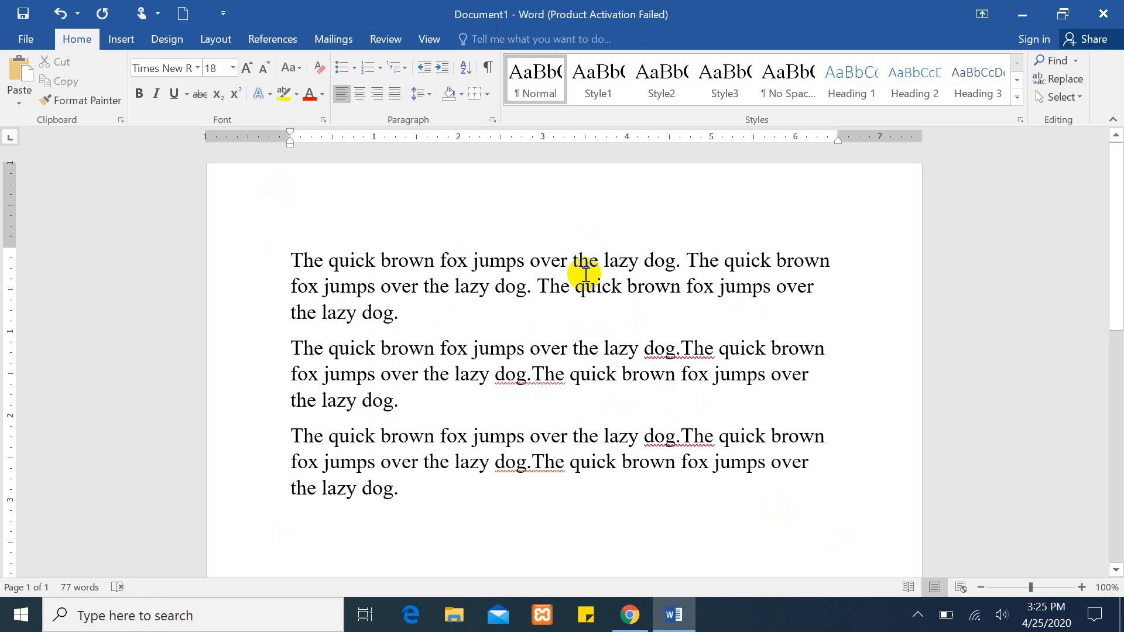
Step: View the option for selecting text with similar formatting, and select "The quick brown fo" at the start of the first paragraph
left_click(1080, 98)
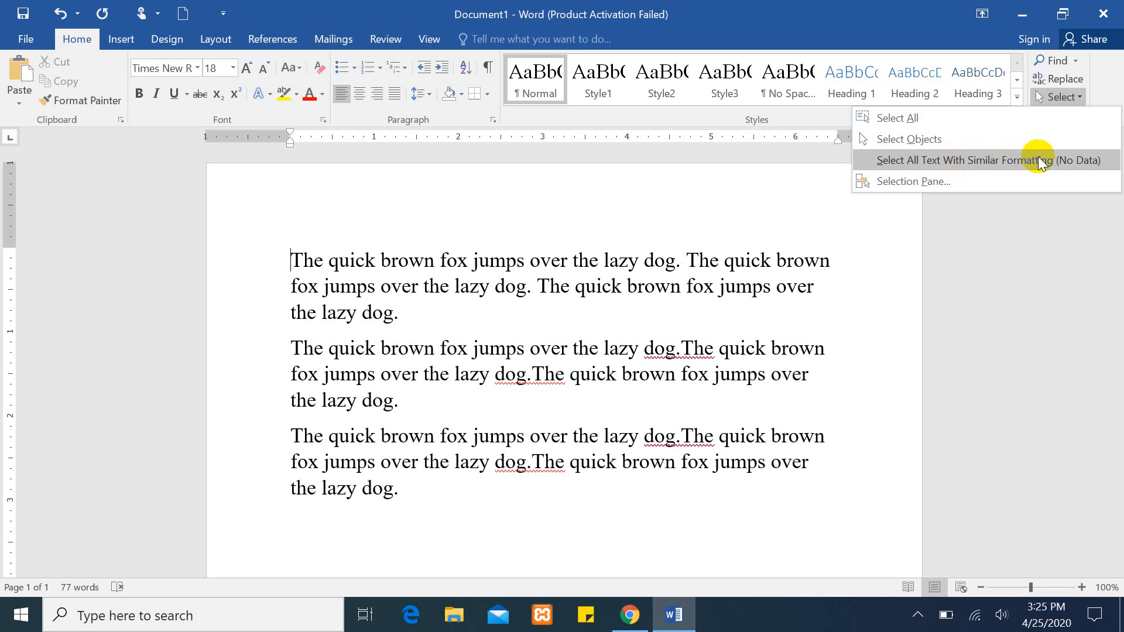
left_click(362, 303)
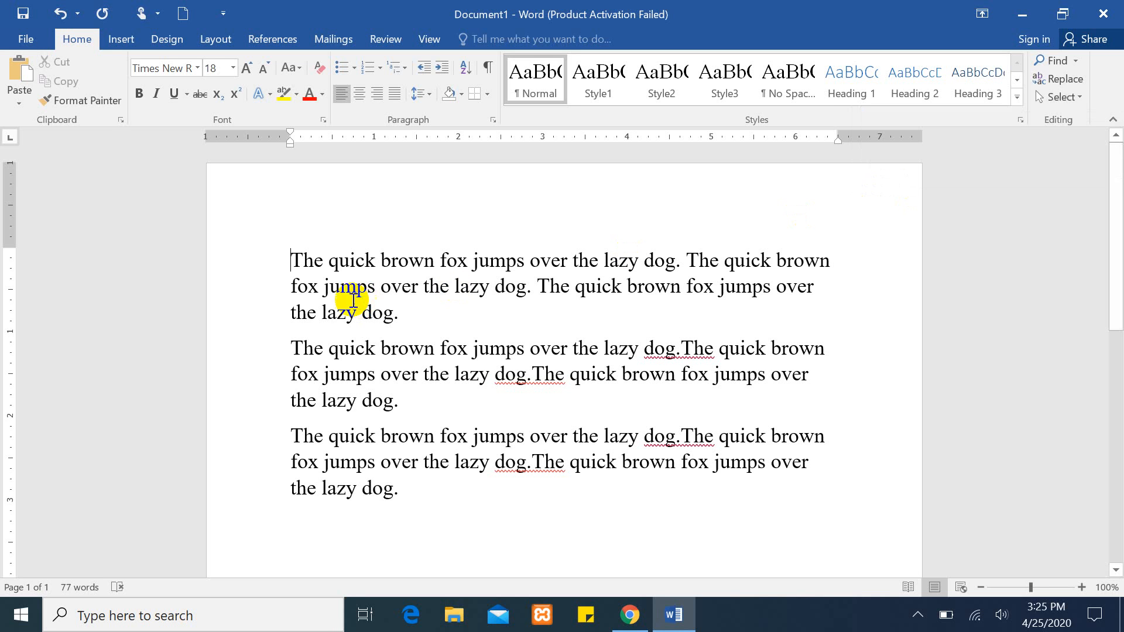
left_click_drag(291, 257, 451, 258)
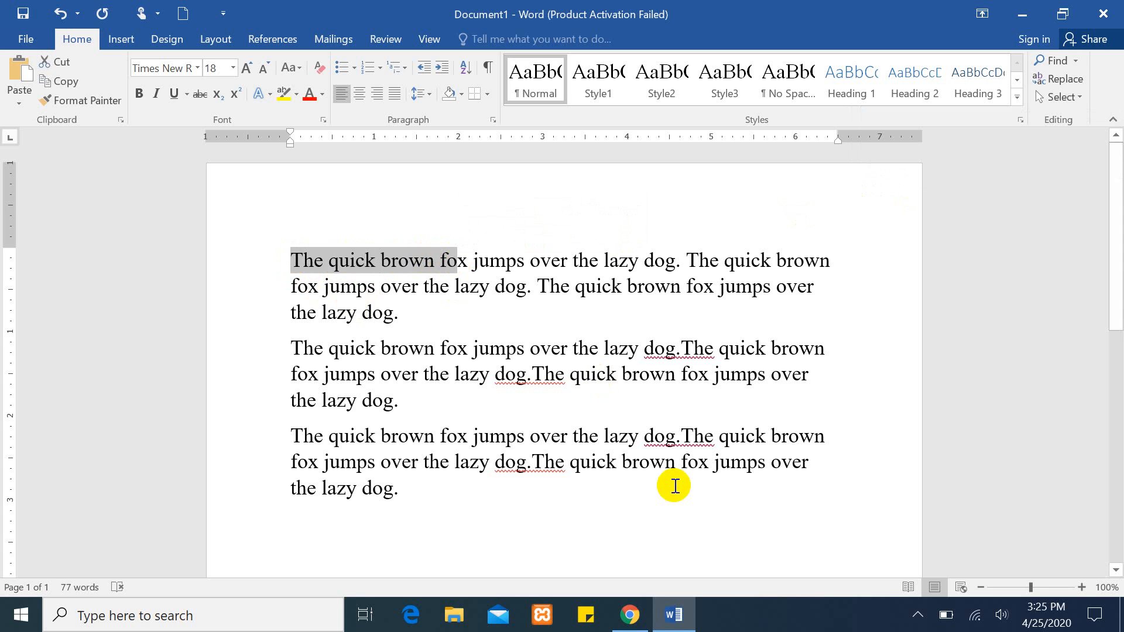
left_click(919, 616)
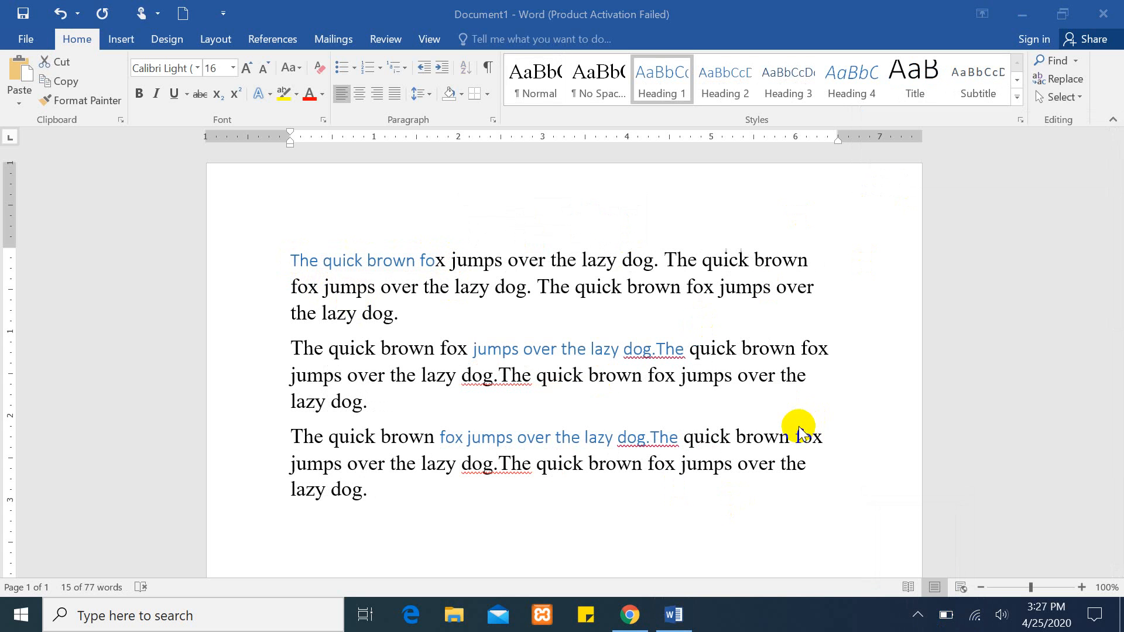
Step: Delete all text in the document and set the empty paragraph to the Normal style
left_click(475, 357)
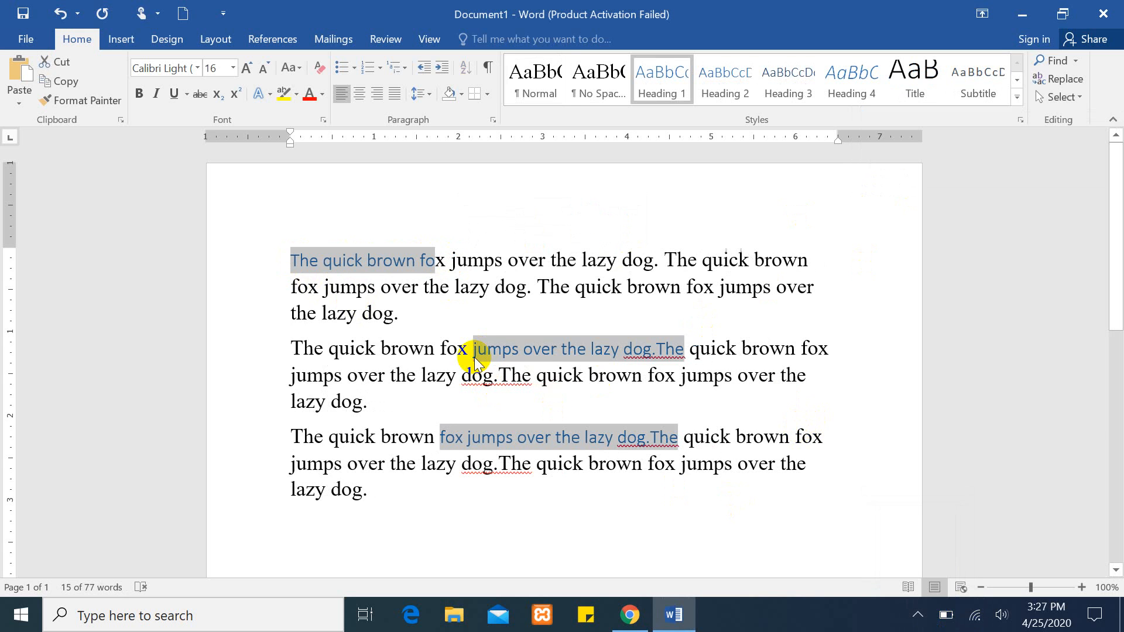
key("ctrl+a")
key("Delete")
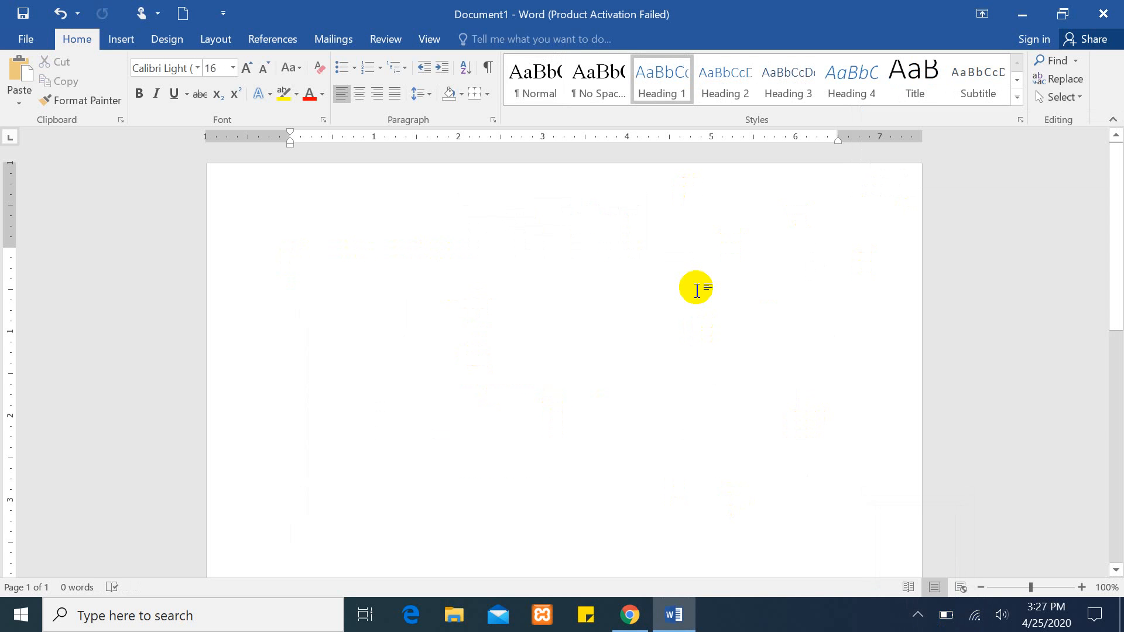
type("=")
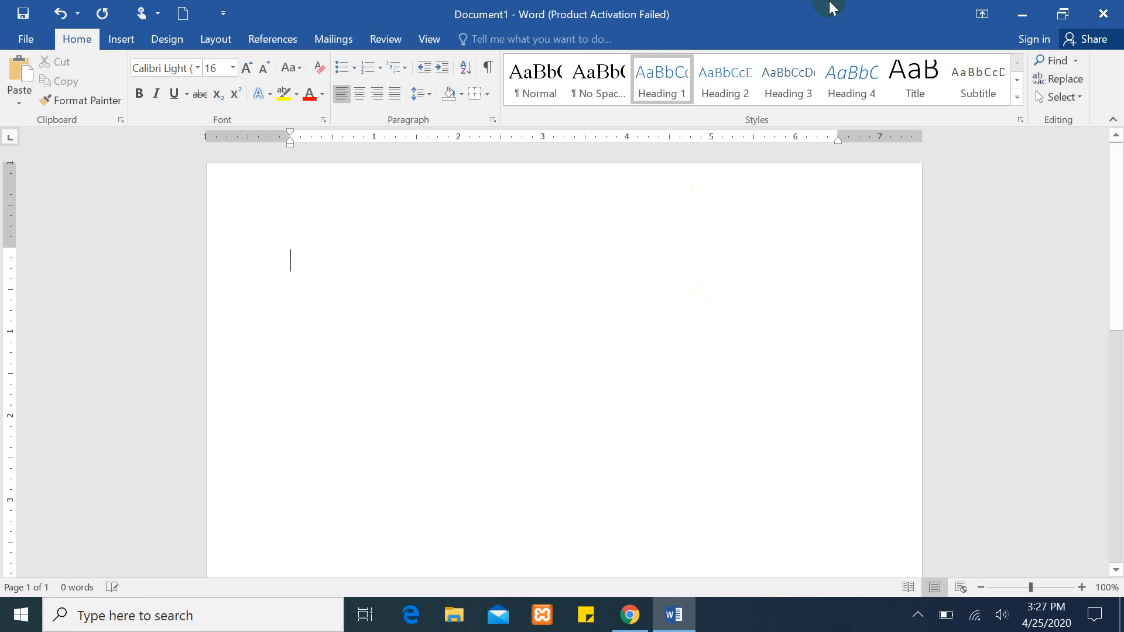
left_click(535, 75)
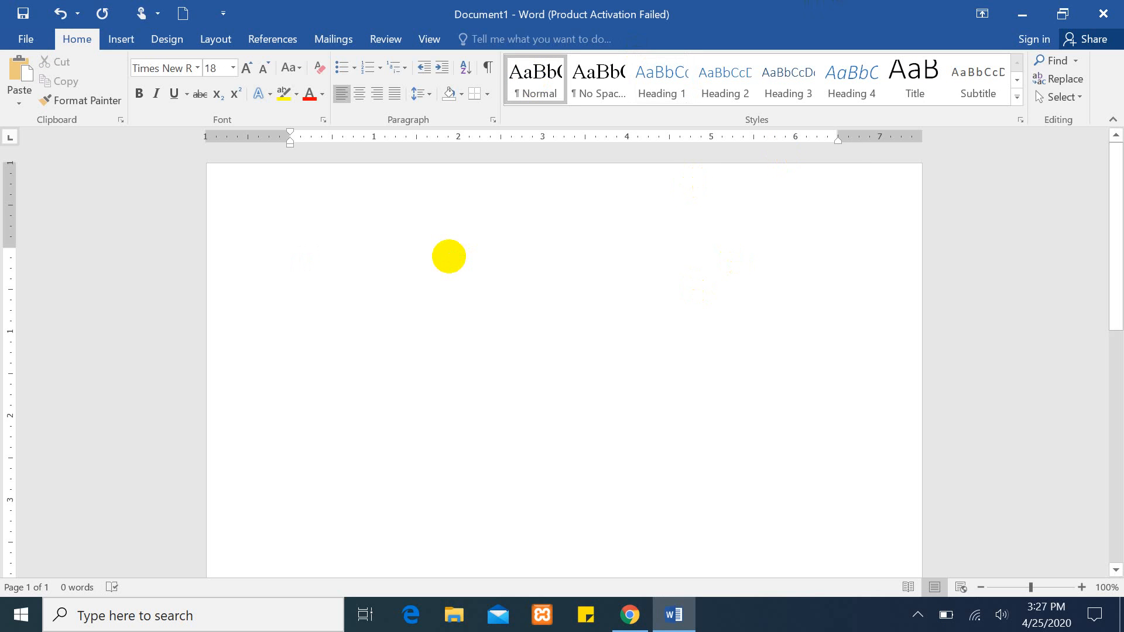
Step: Generate sample paragraphs in the empty document with =rand()
type("-")
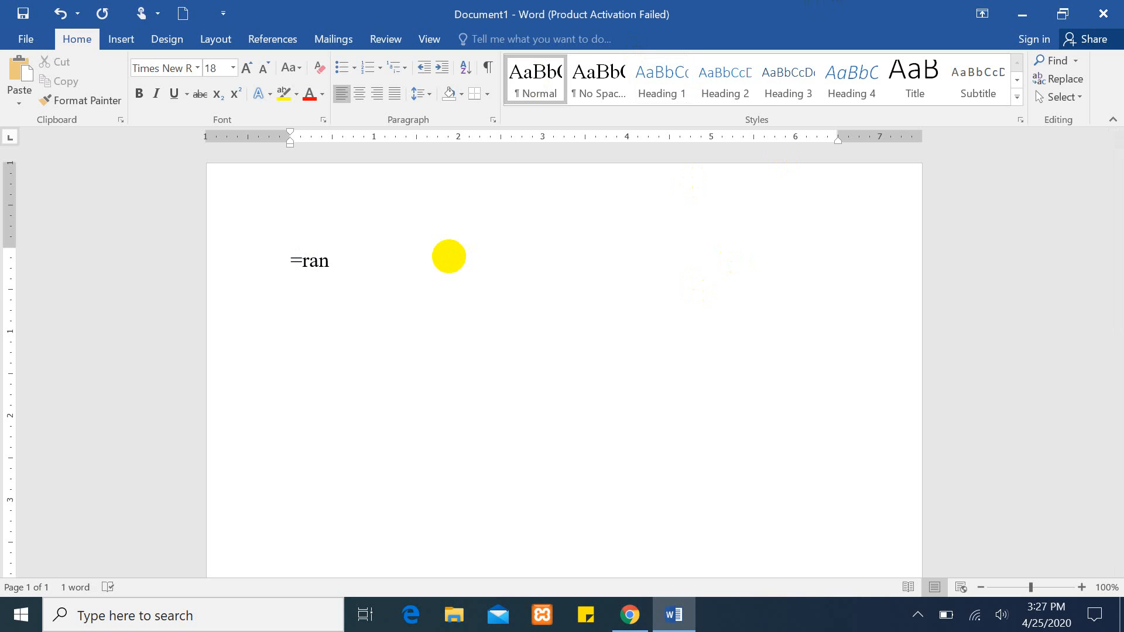
type("rand()")
key("Return")
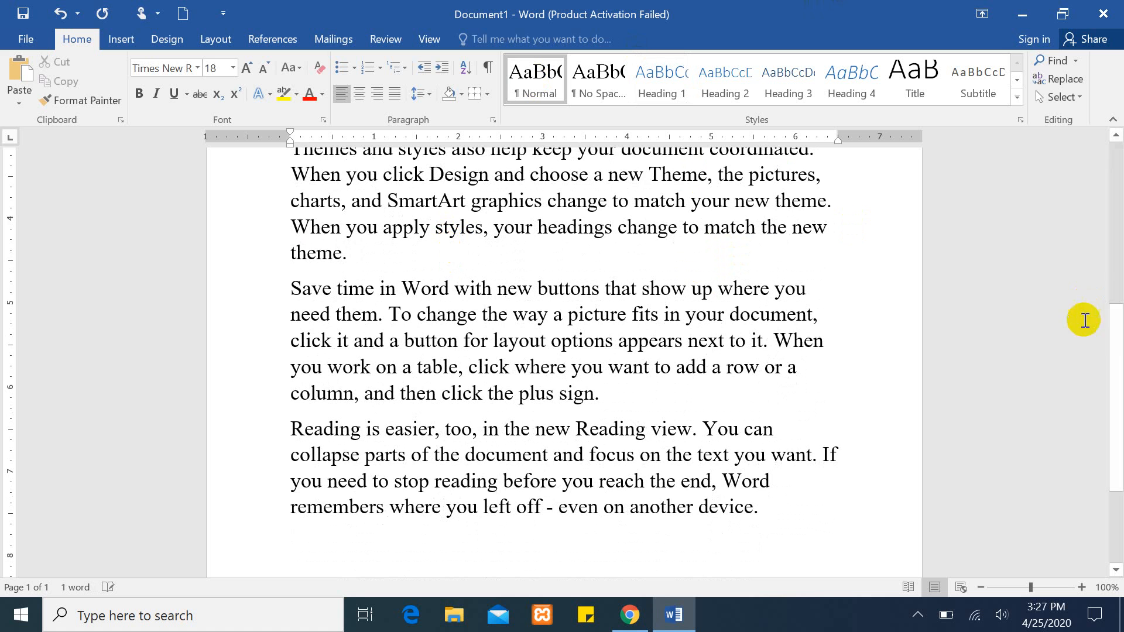
left_click_drag(1115, 339, 1117, 187)
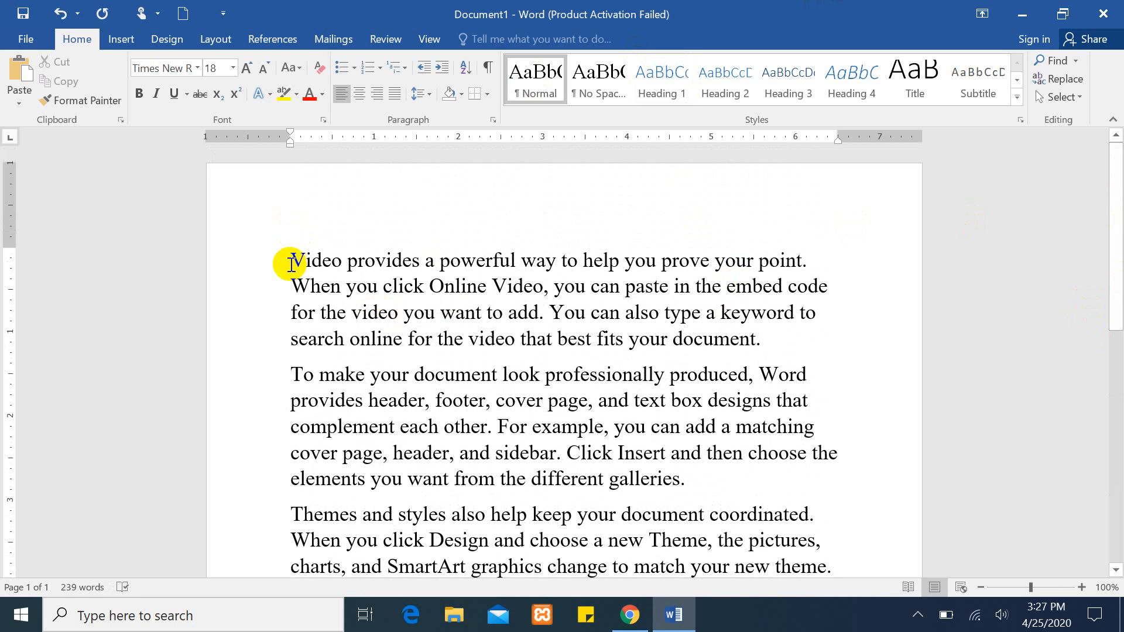
Step: Apply the Title style to "Video provides a powerful way to", "provides header, footer, cover page" and "Save time in Word with new buttons"
left_click_drag(291, 258, 583, 258)
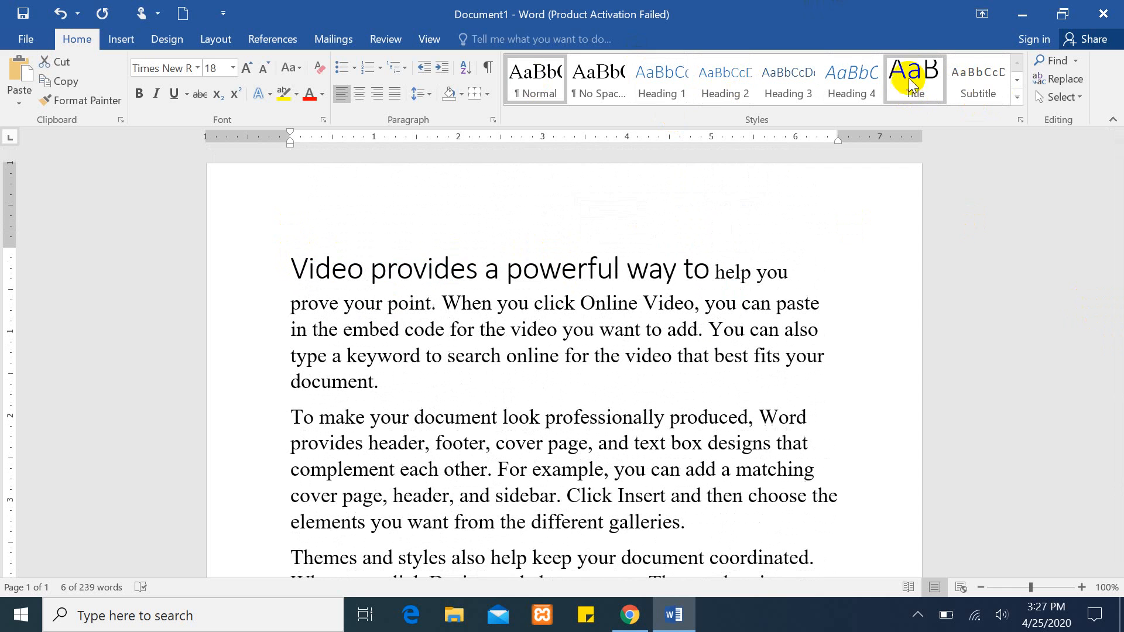
left_click(911, 84)
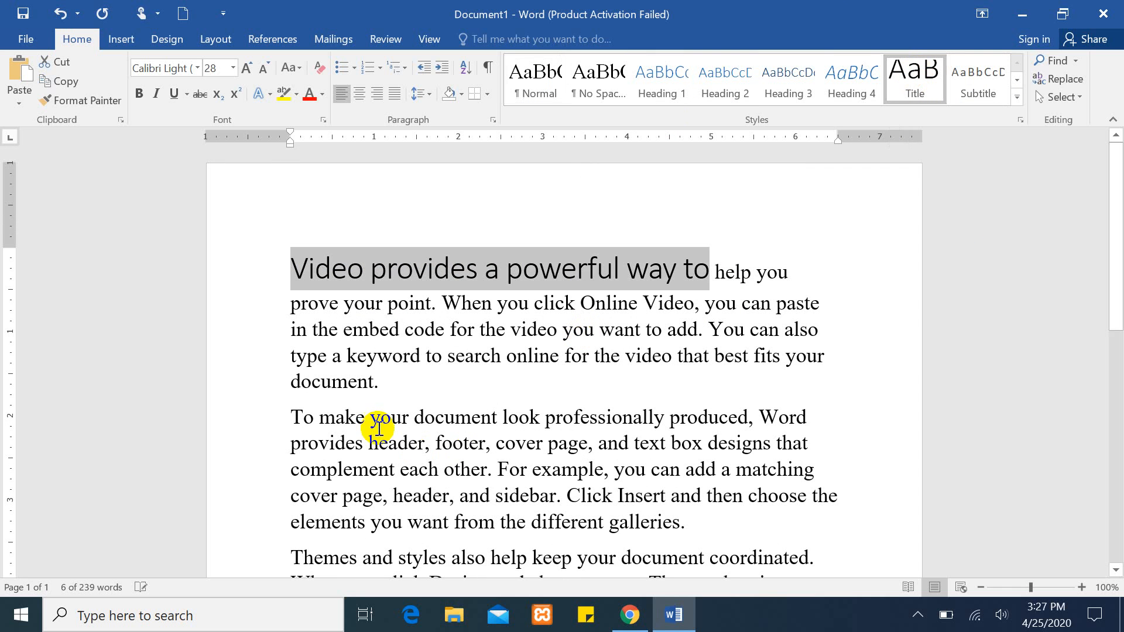
left_click_drag(287, 444, 583, 447)
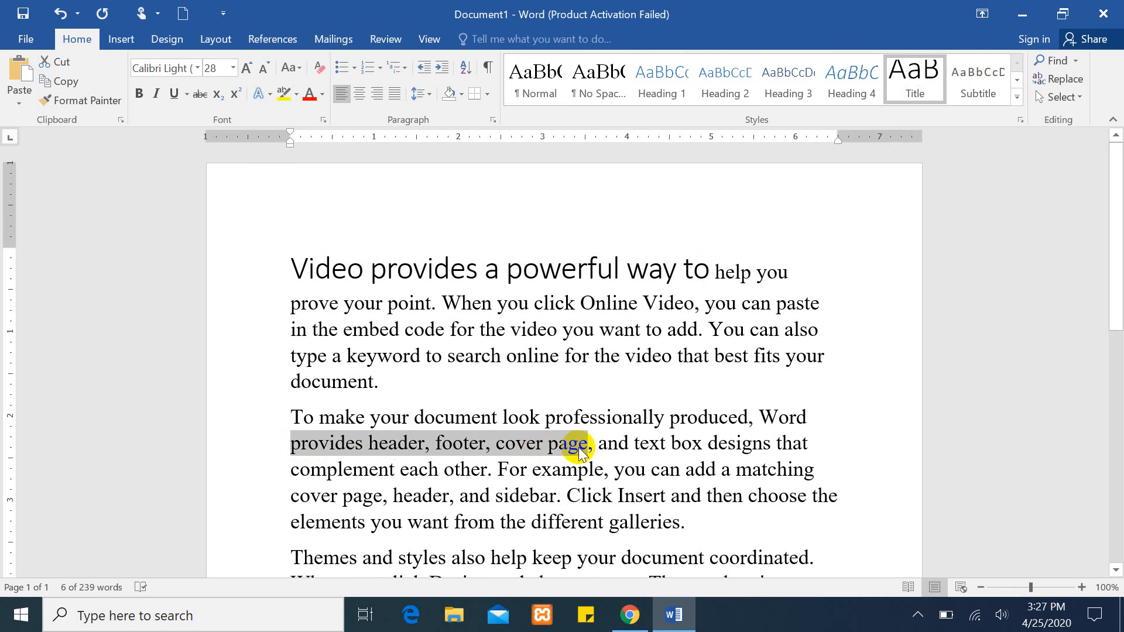
left_click(922, 87)
scroll(1119, 246, "down", 1)
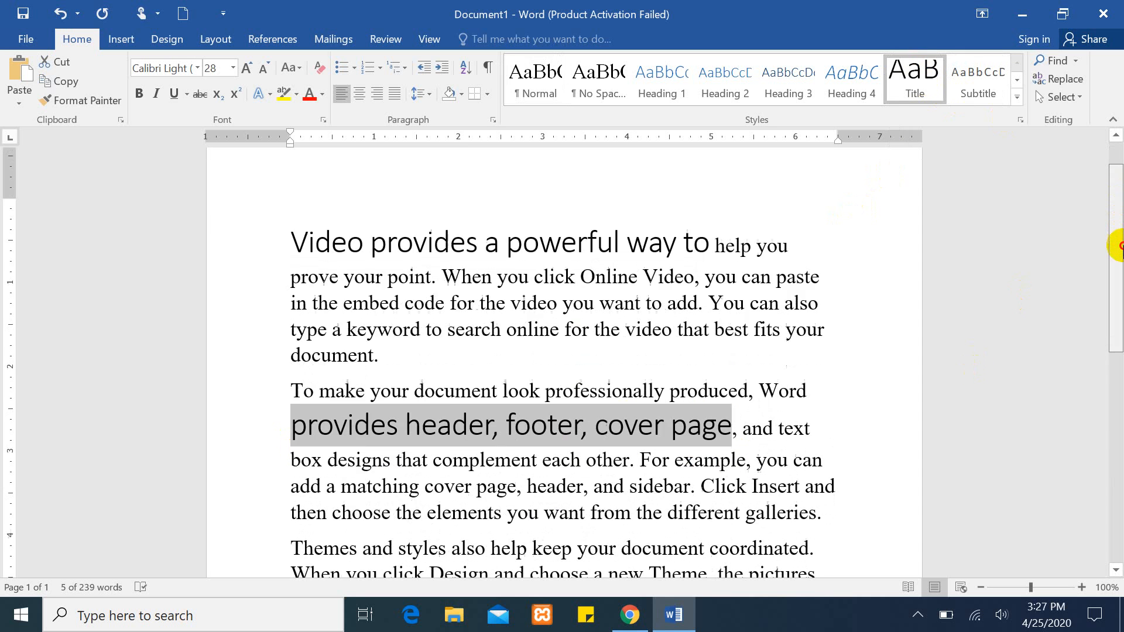
scroll(1119, 246, "down", 3)
left_click_drag(293, 486, 604, 486)
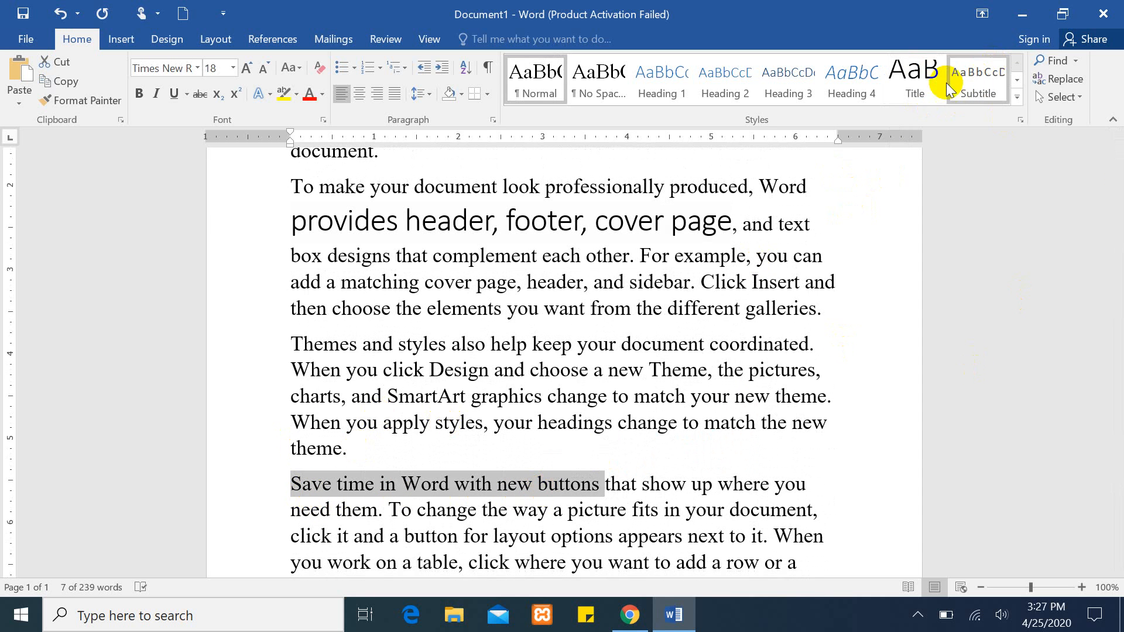
left_click(913, 73)
Step: Select "Video provides a powerful way to" and extend the selection to all text with similar formatting
scroll(1116, 255, "up", 3)
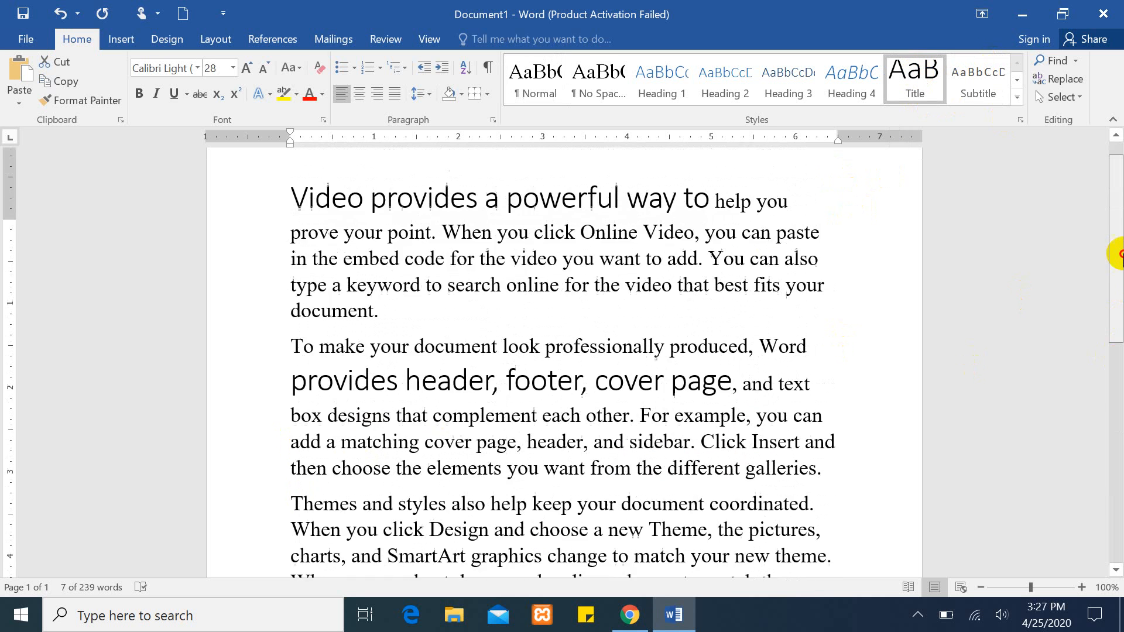
left_click_drag(1118, 255, 1117, 278)
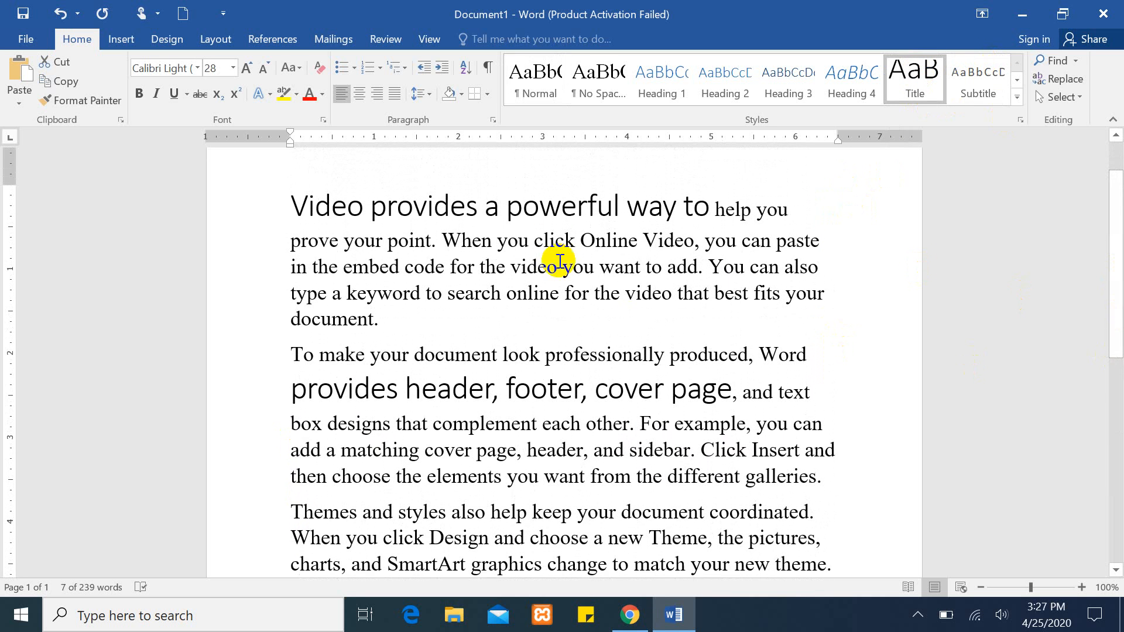
left_click(483, 206)
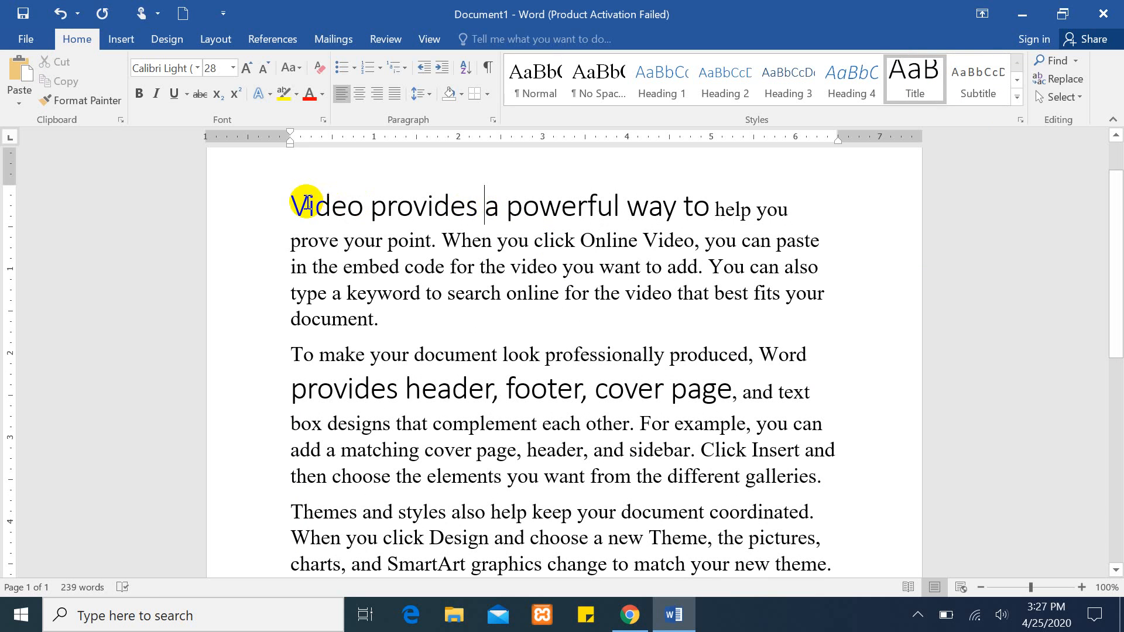
left_click_drag(292, 207, 694, 208)
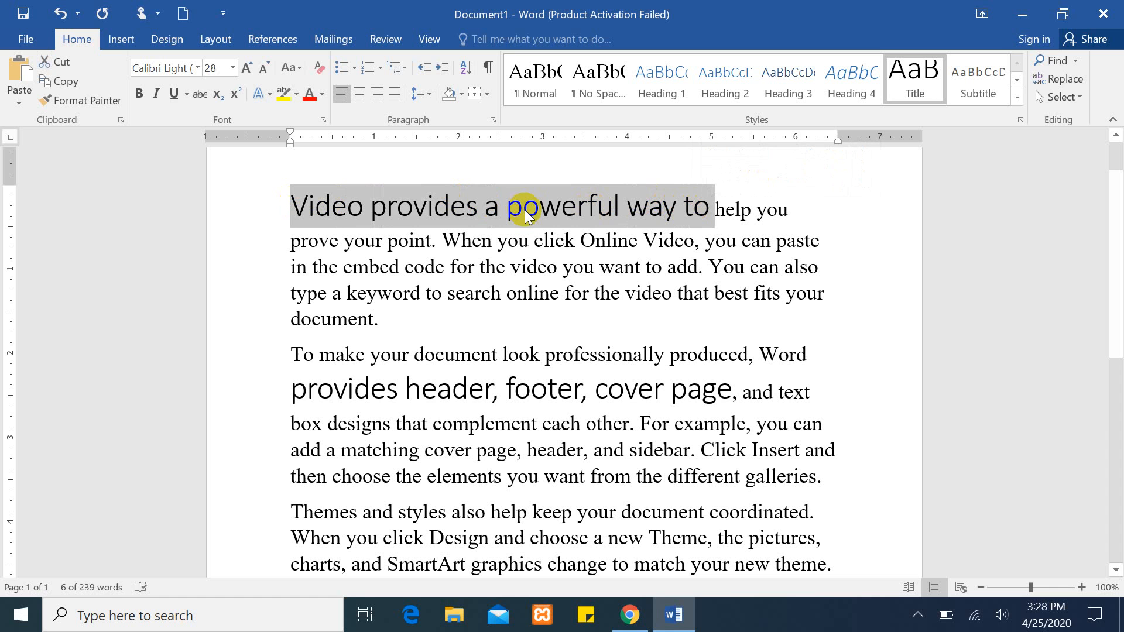
left_click(1069, 97)
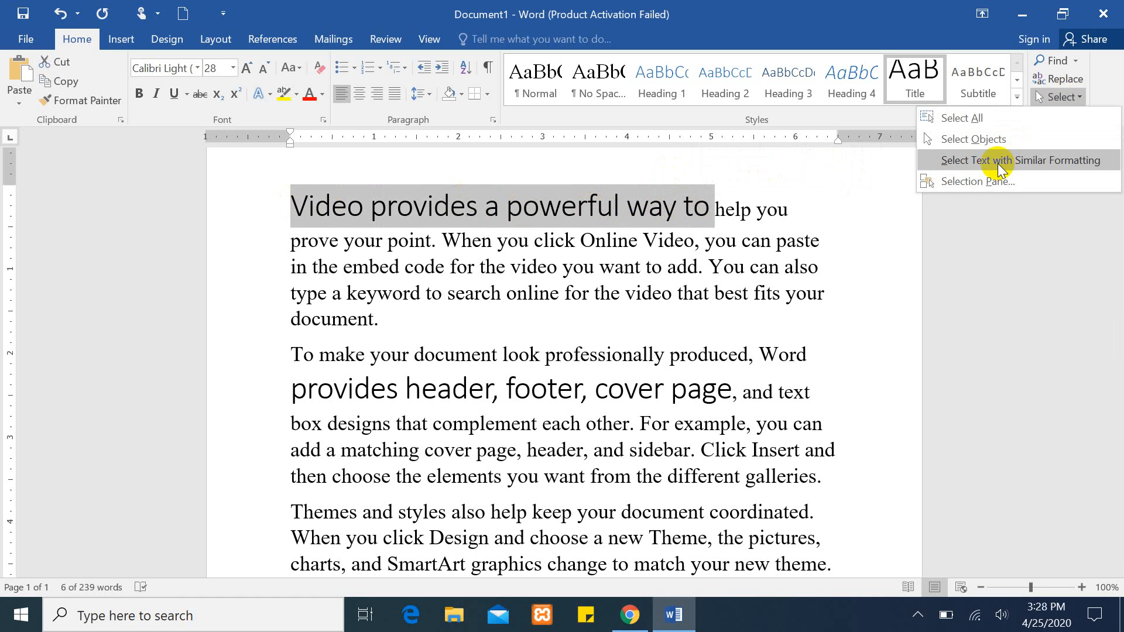
left_click(1052, 166)
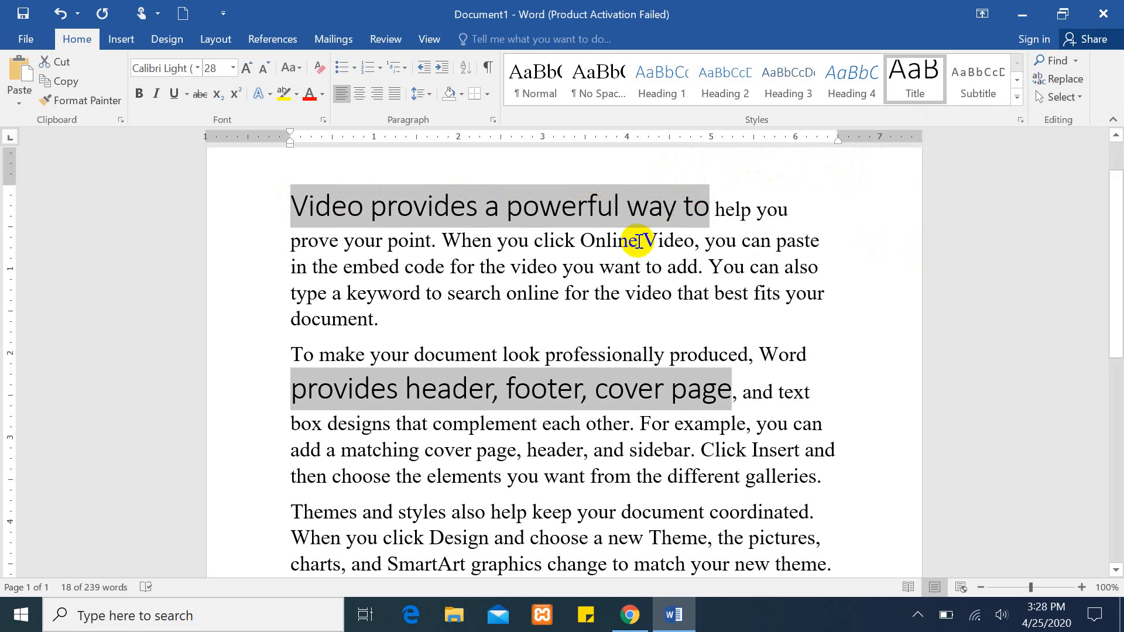
Step: Apply the Normal style to all the selected Title passages at once and clear the selection
left_click_drag(1120, 260, 1121, 193)
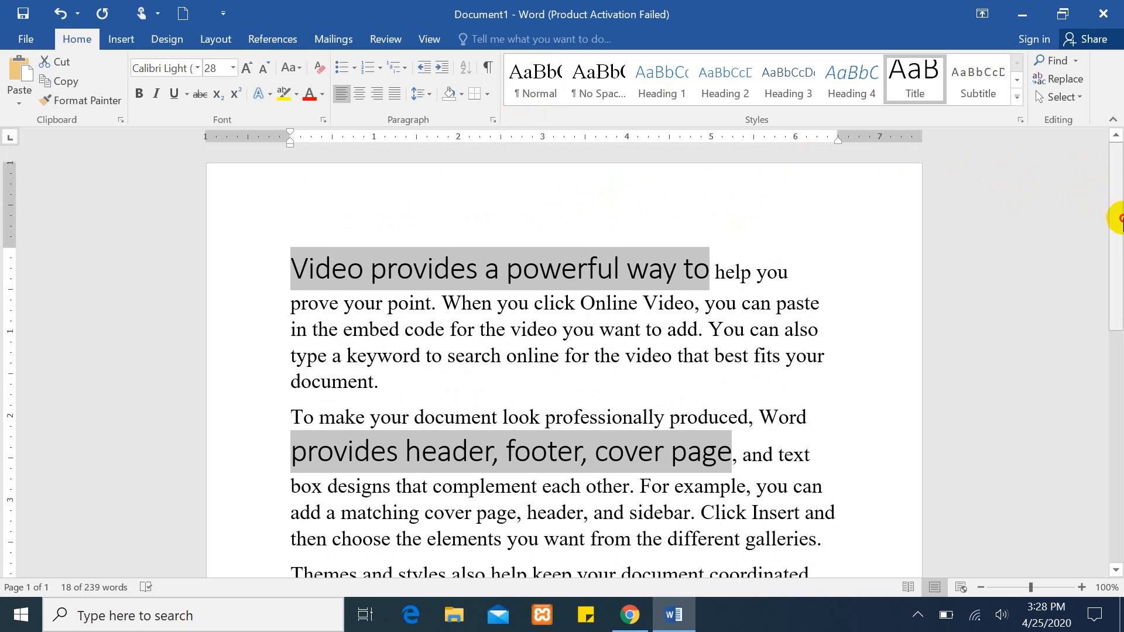
mouse_move(1120, 218)
left_mouse_down()
mouse_move(1116, 381)
mouse_move(1120, 198)
left_mouse_up()
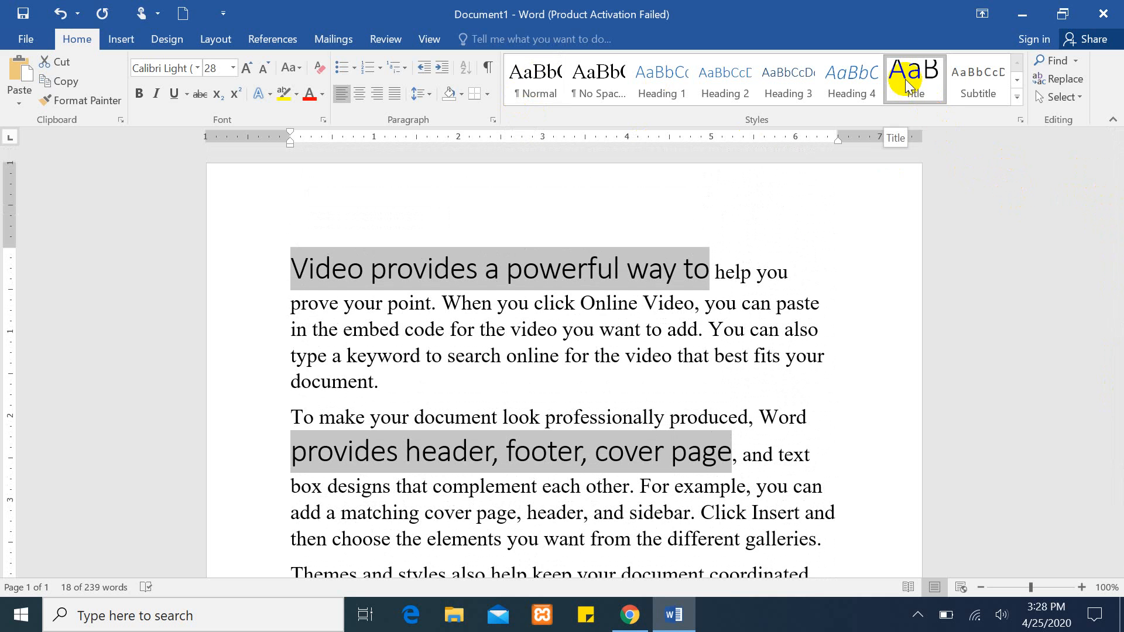
left_click(530, 87)
left_click(679, 338)
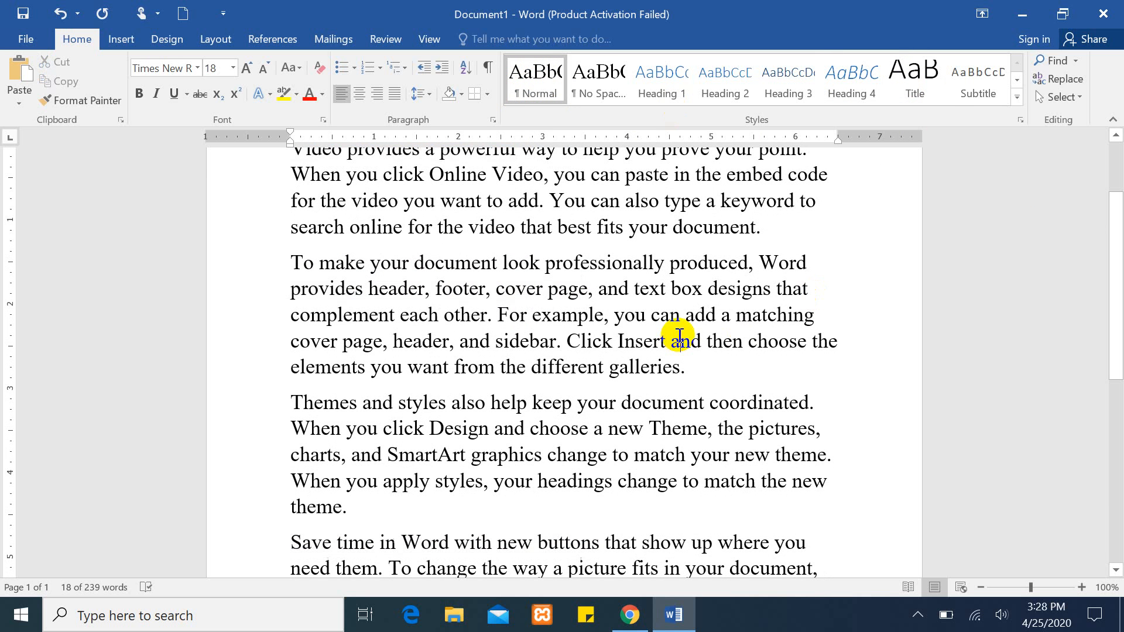
Step: Apply the Strong style to "When you click Online", "cover page, header, and sidebar." and "you click Design and choose a new"
left_click_drag(1118, 351, 1117, 171)
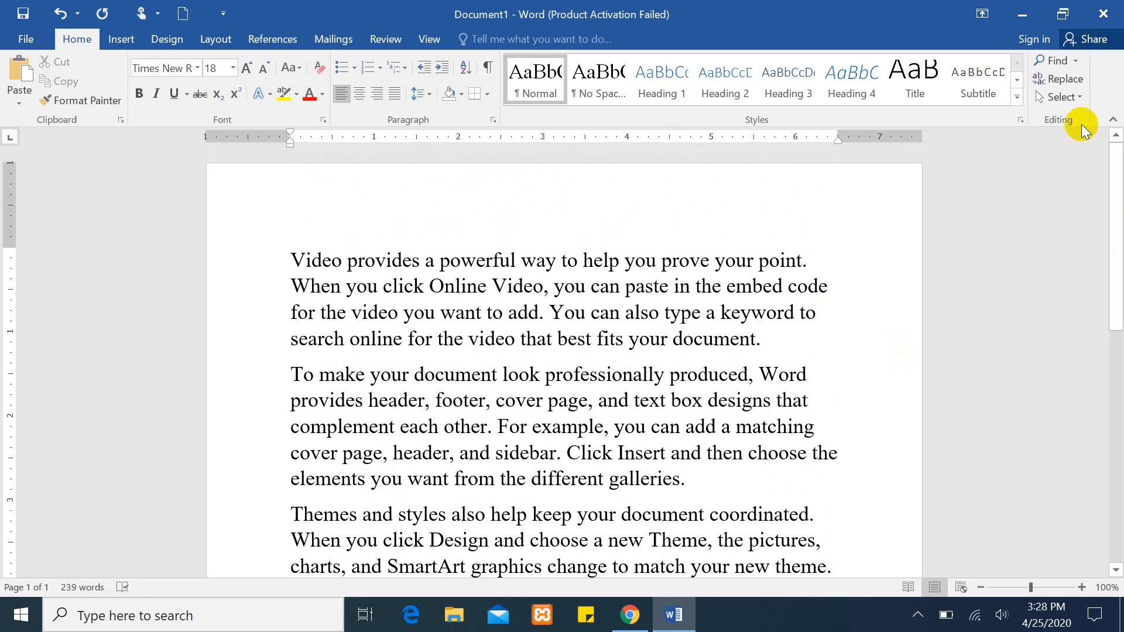
left_click(1075, 98)
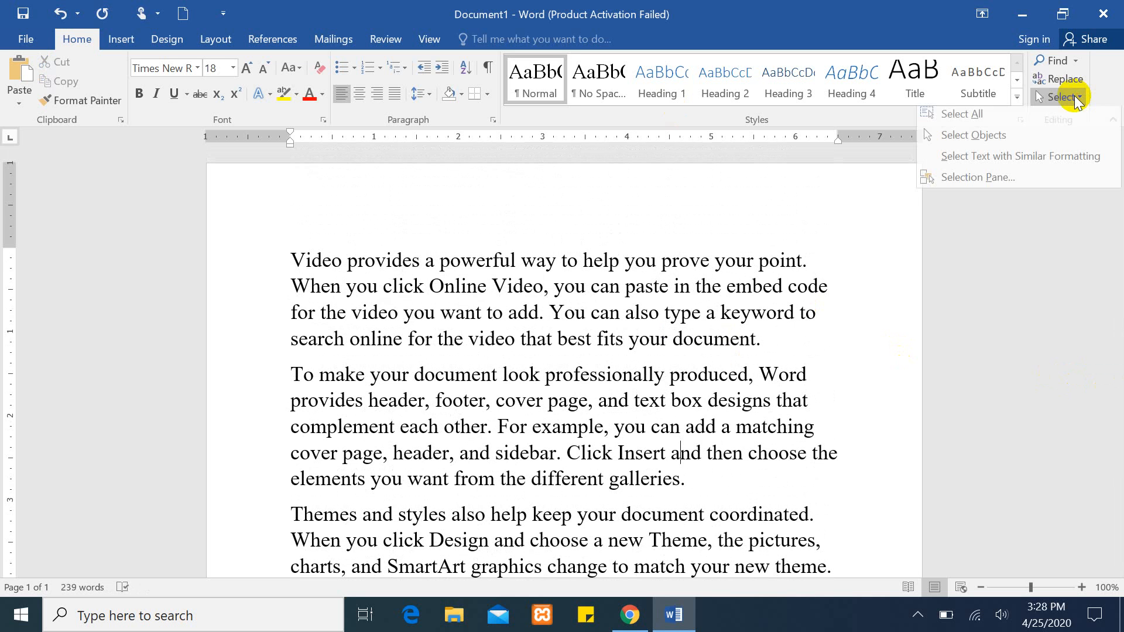
left_click(578, 372)
left_click_drag(290, 284, 496, 293)
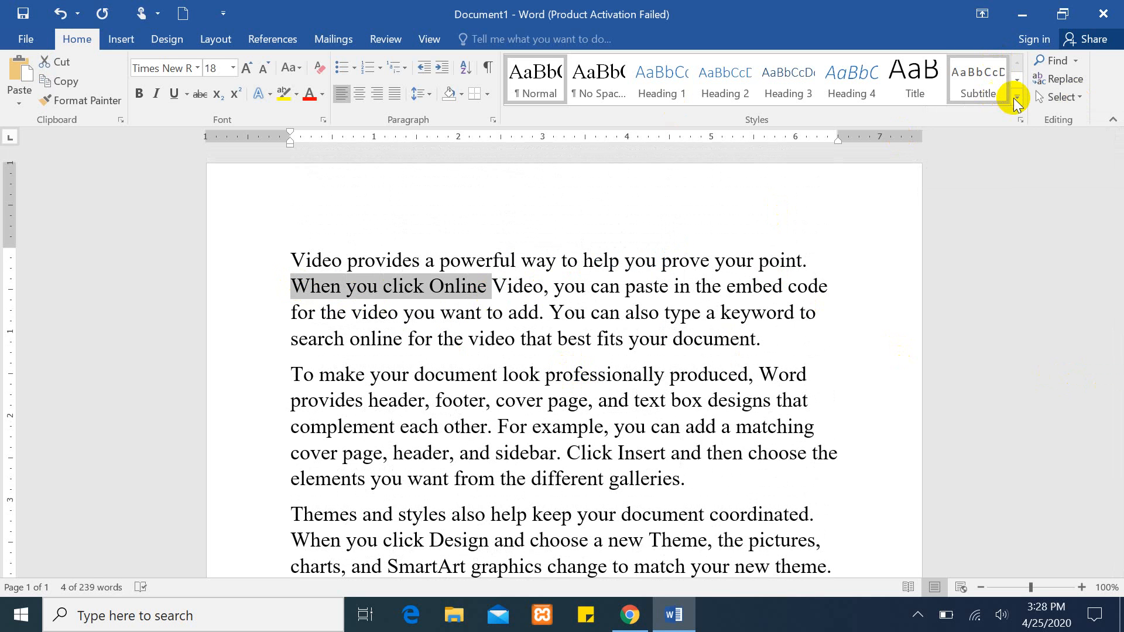
left_click(1017, 101)
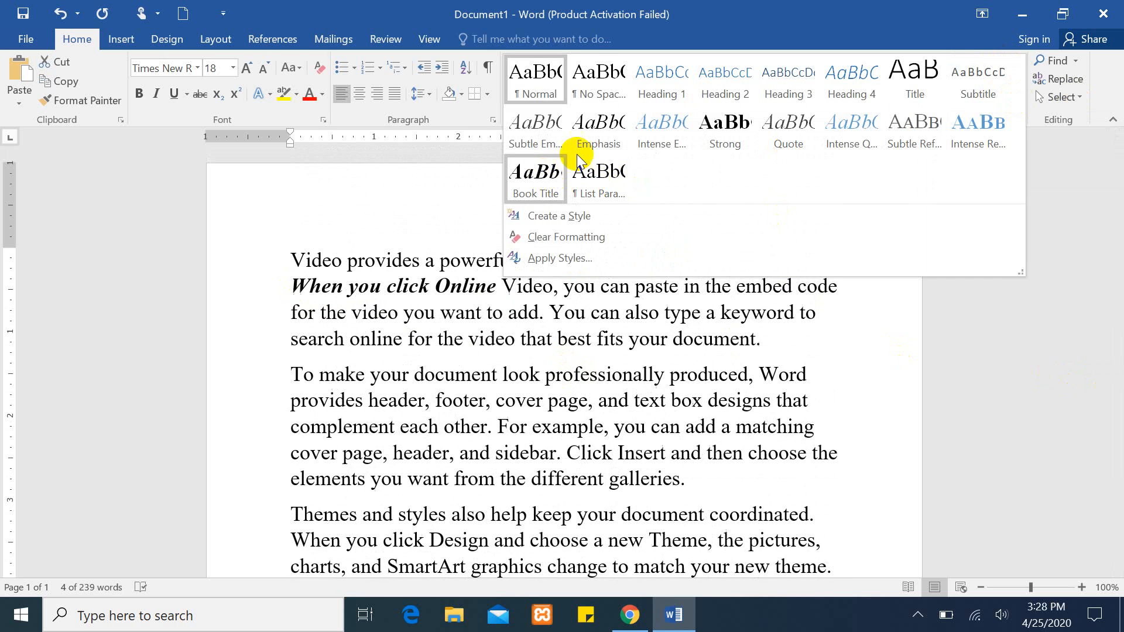
left_click(741, 121)
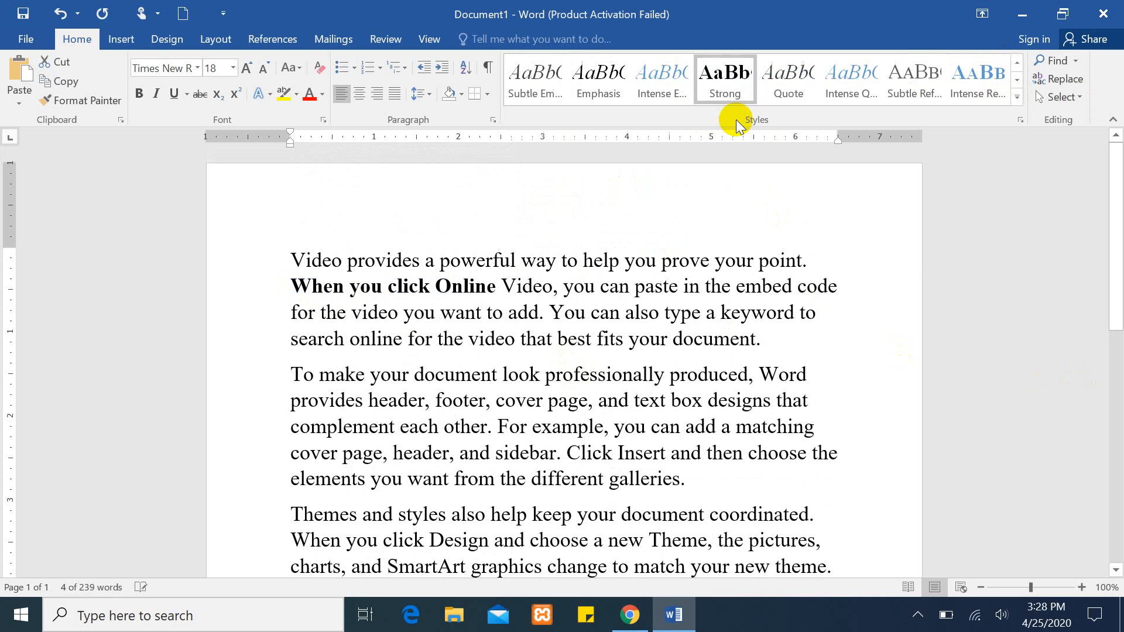
left_click(435, 401)
left_click_drag(292, 456, 567, 455)
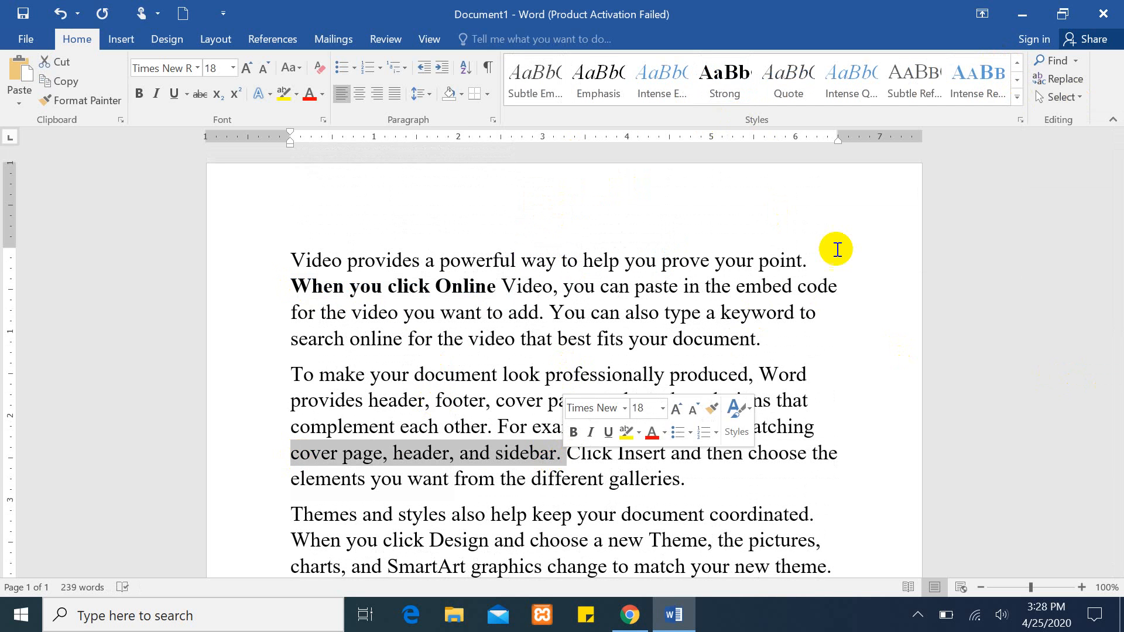
left_click(725, 75)
left_click_drag(347, 540, 628, 537)
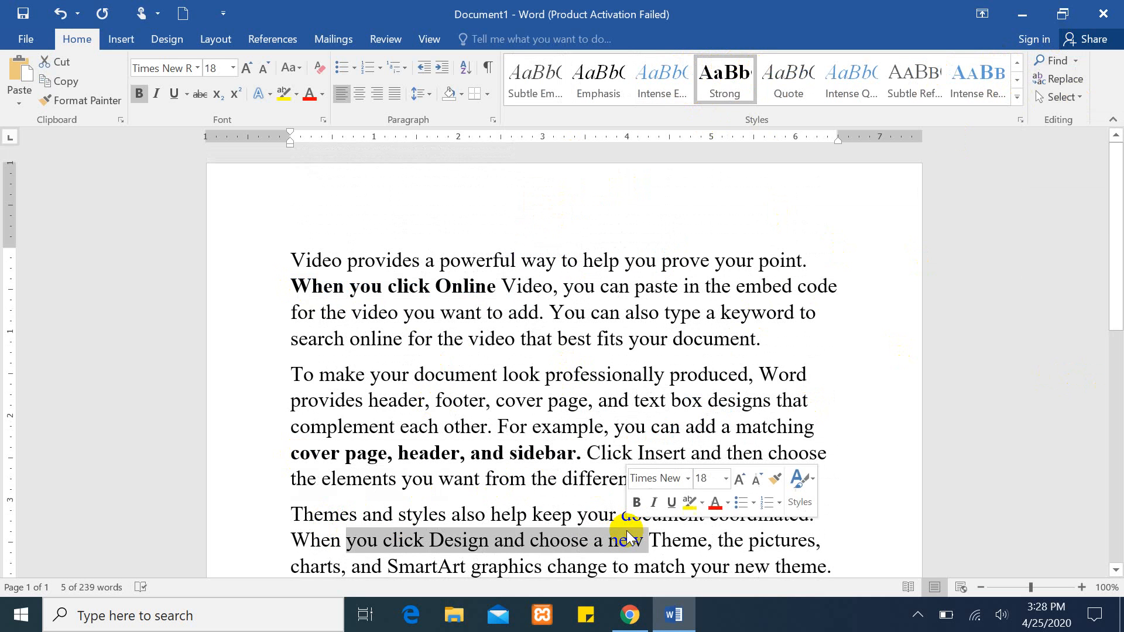
left_click(725, 75)
Step: Set "When you click Online" and "cover page, header, and sidebar" back to the Normal style one by one
scroll(1121, 233, "down", 6)
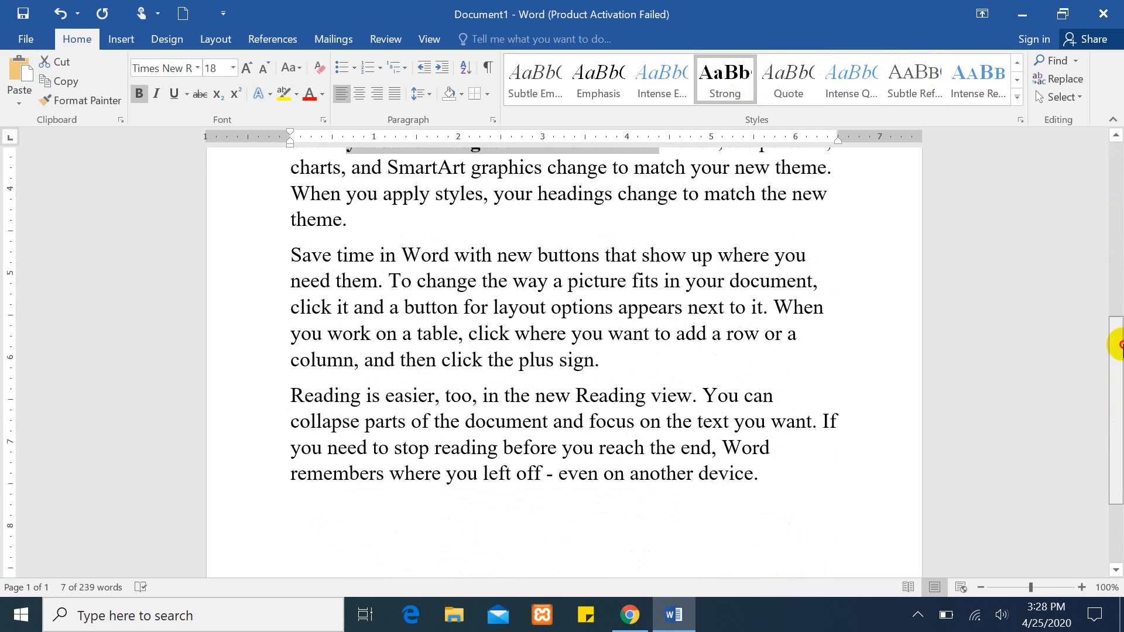
scroll(1120, 239, "up", 5)
left_click_drag(1120, 239, 1120, 263)
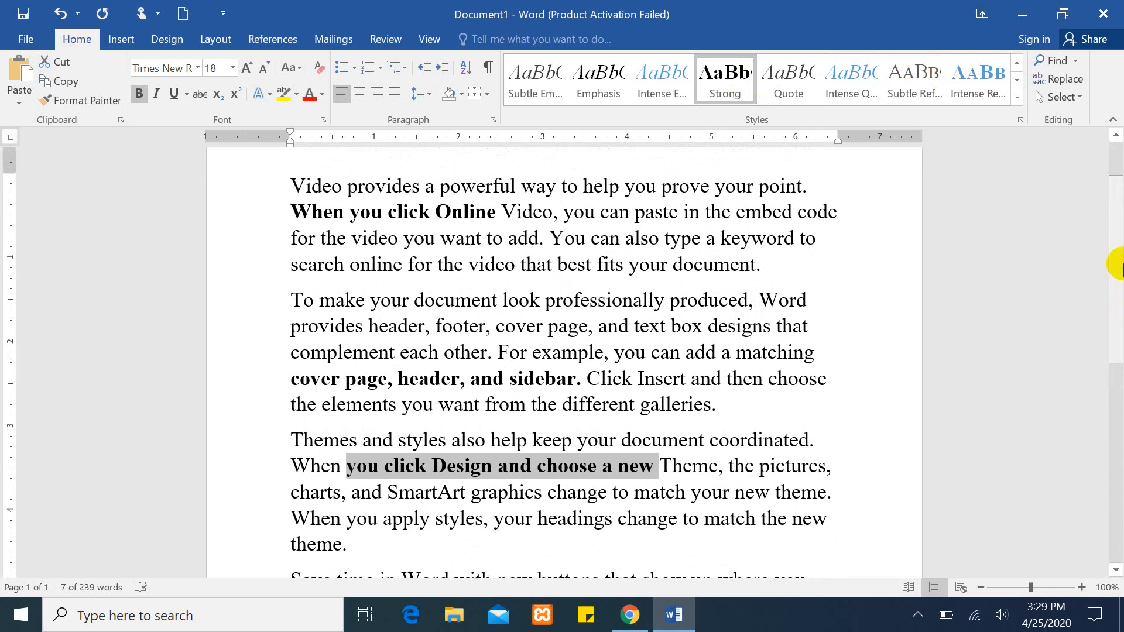
left_click(416, 270)
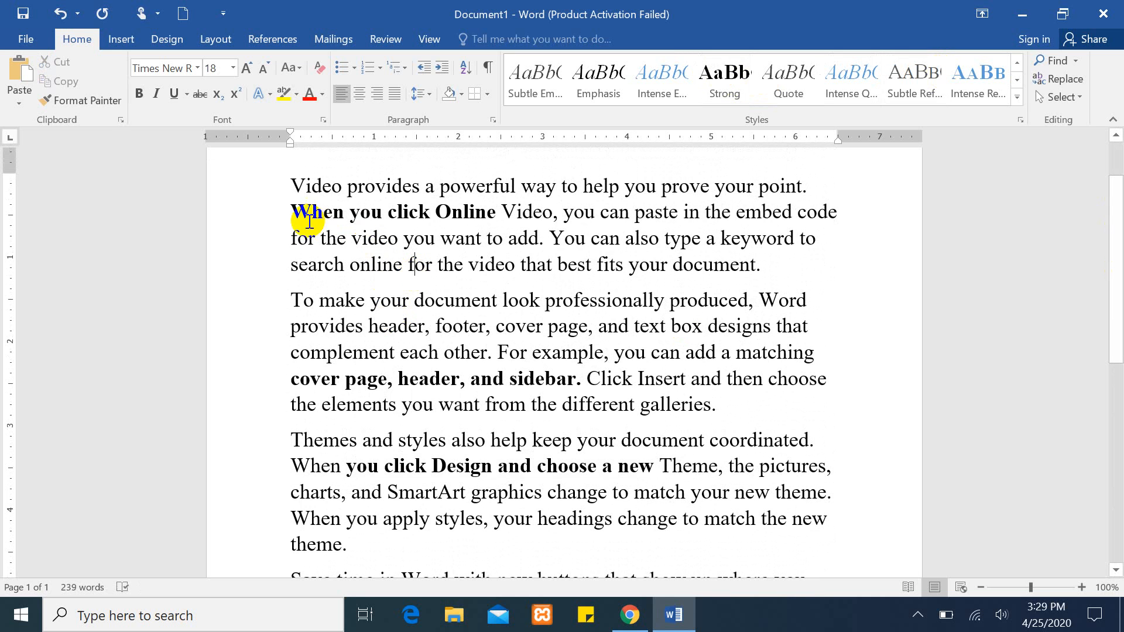
left_click_drag(317, 209, 489, 212)
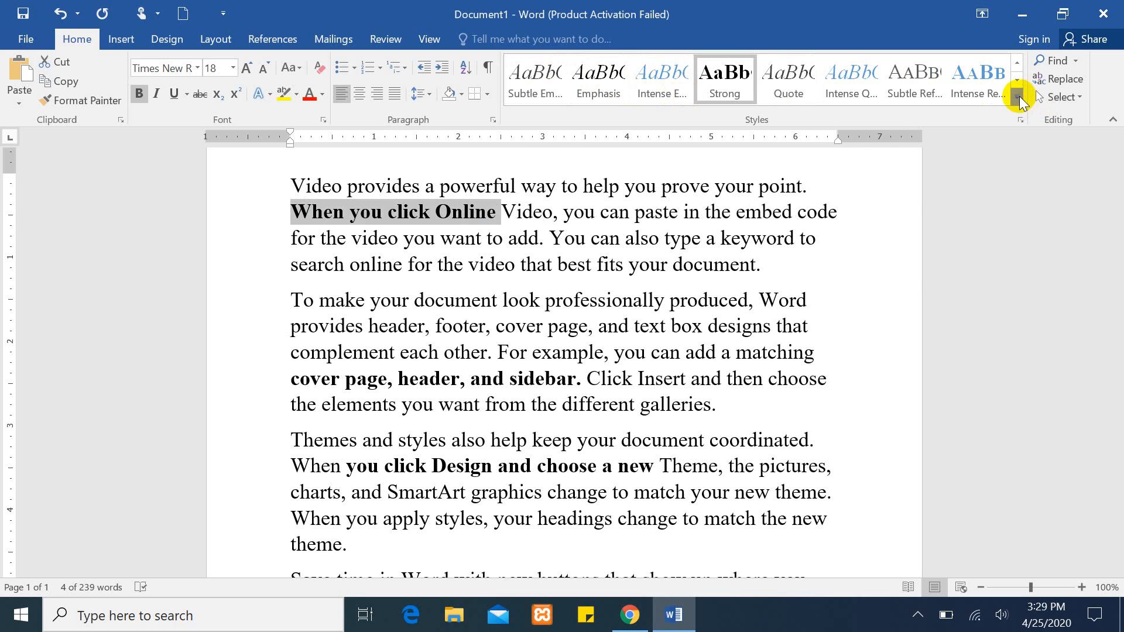
left_click(1019, 97)
left_click(533, 73)
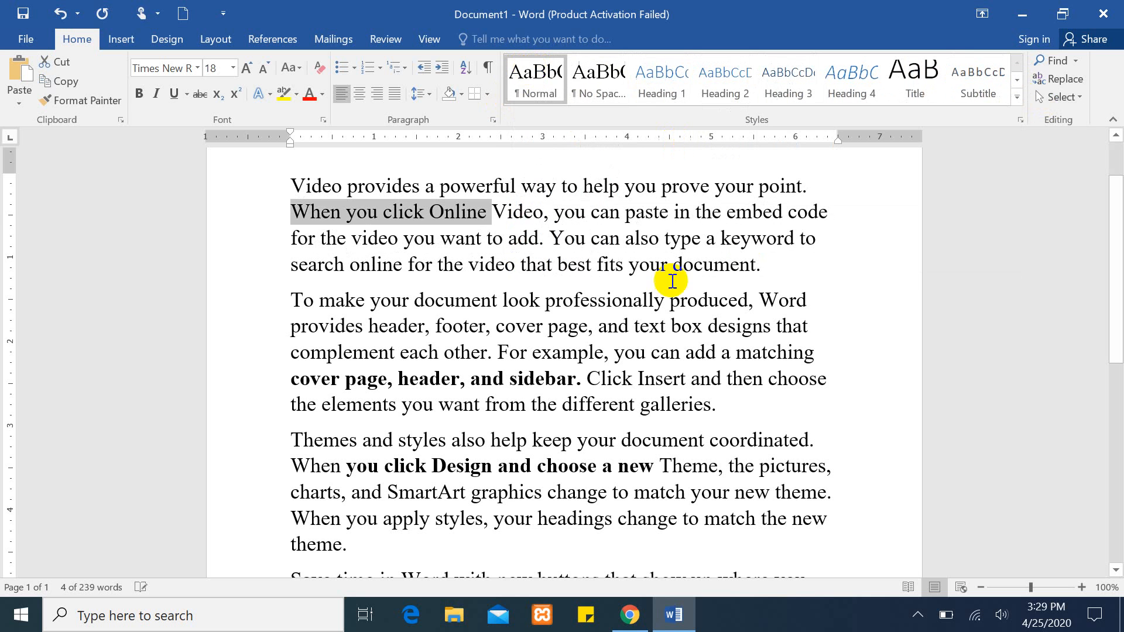
left_click(586, 291)
left_click_drag(292, 376, 579, 383)
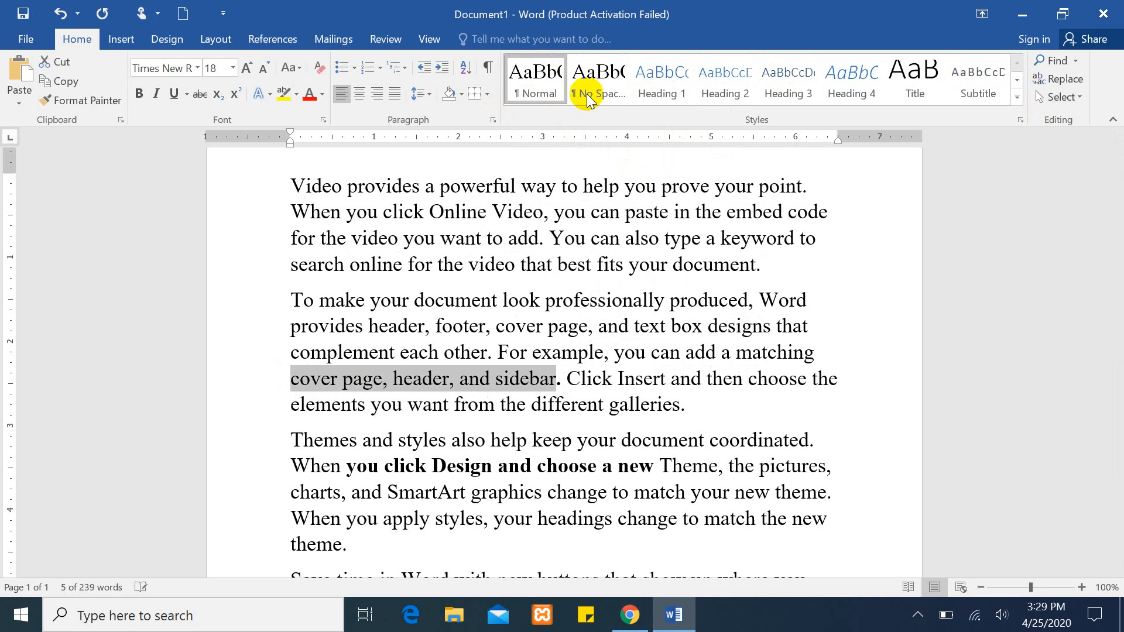
left_click(729, 351)
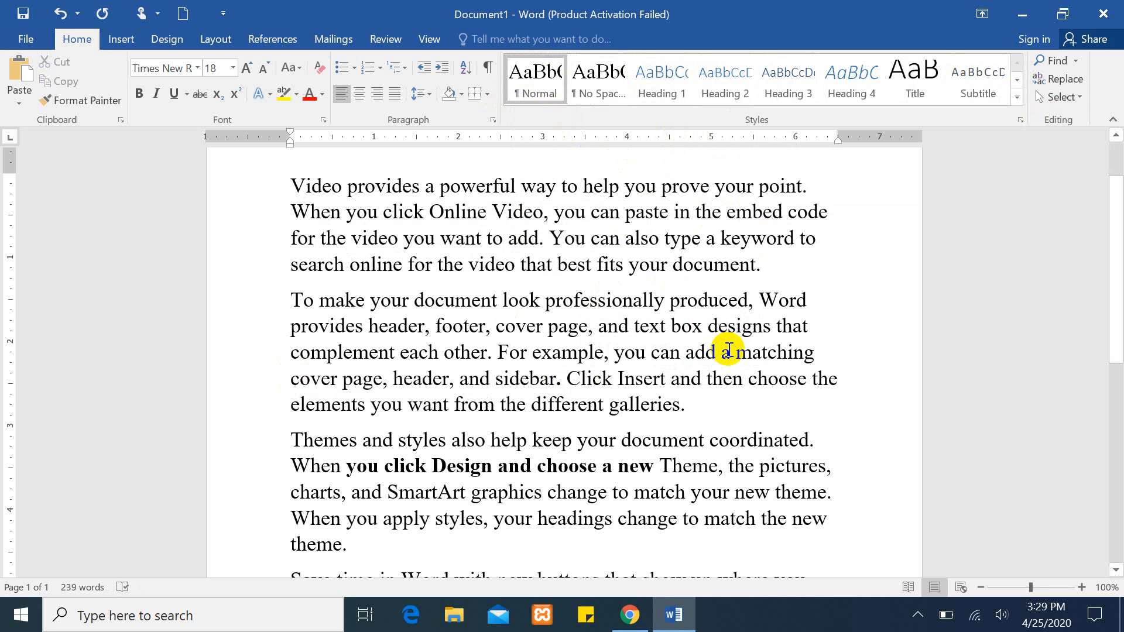
Step: Undo the last two Normal style changes on "When you click Online" and "cover page, header, and sidebar"
key("ctrl+z")
key("ctrl+z")
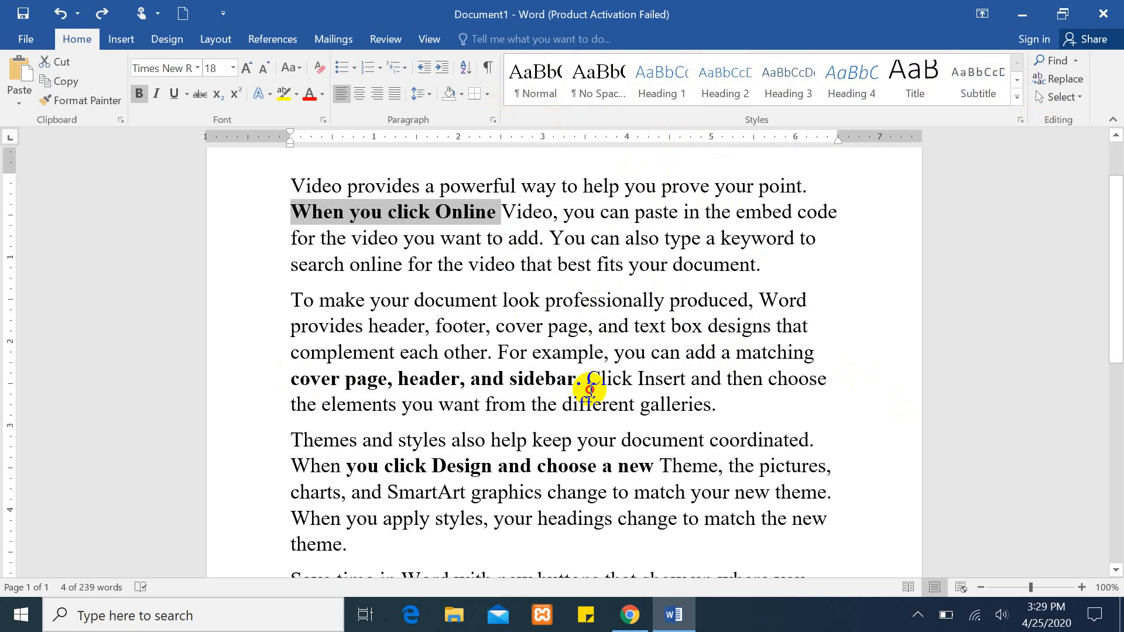
left_click(590, 390)
Step: Select "When you click Online" in the first paragraph and extend the selection to all text with similar formatting
left_click_drag(295, 206, 499, 218)
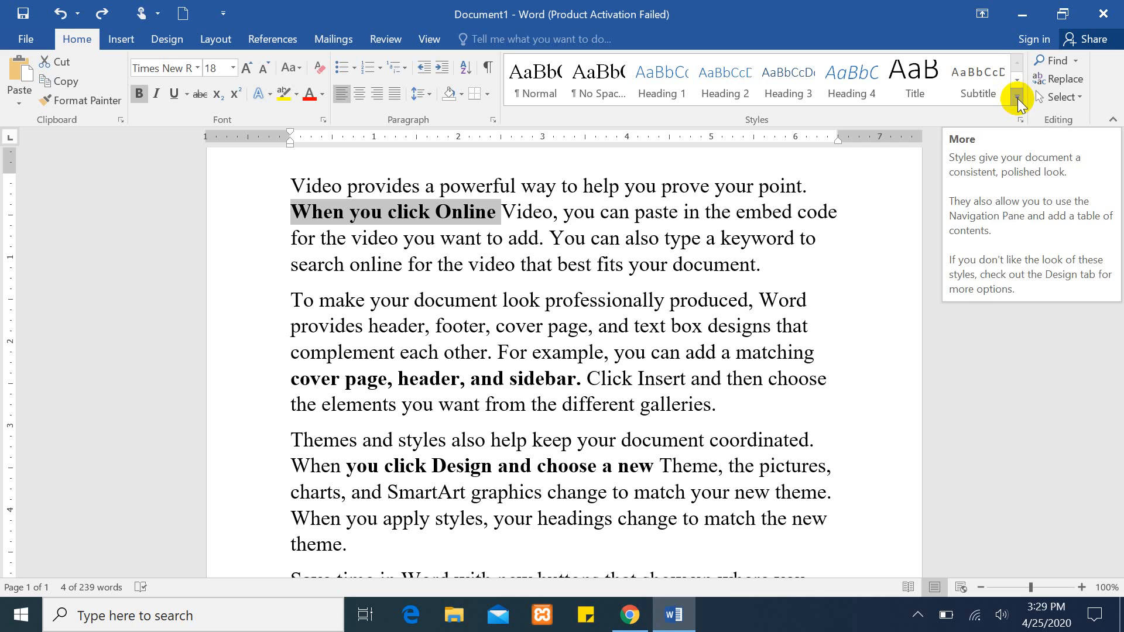
left_click(1070, 98)
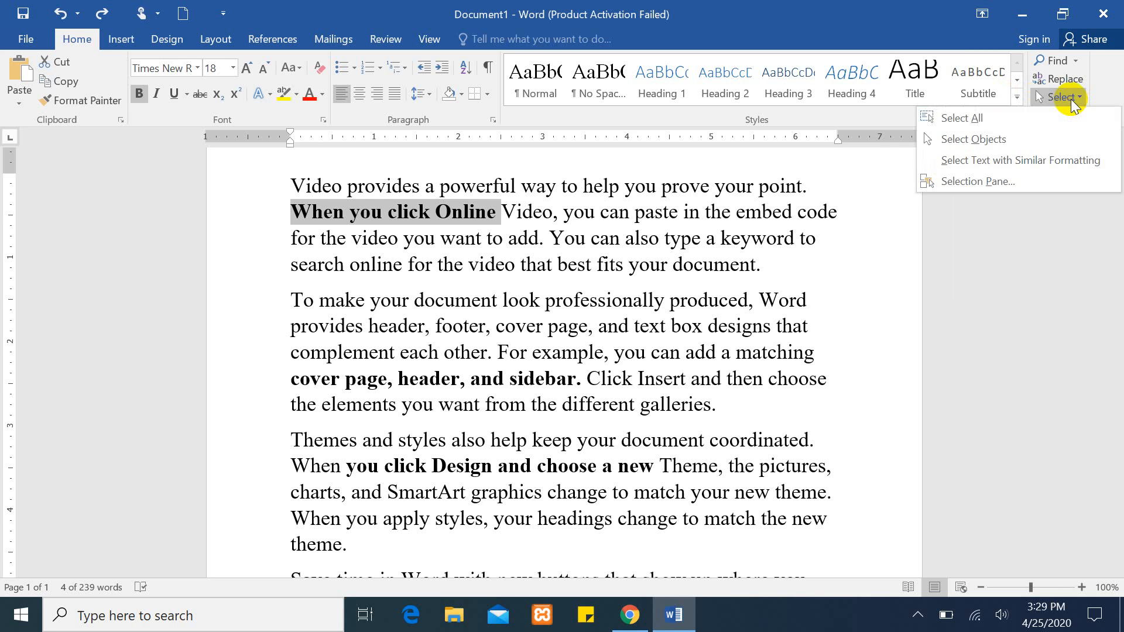
left_click(976, 160)
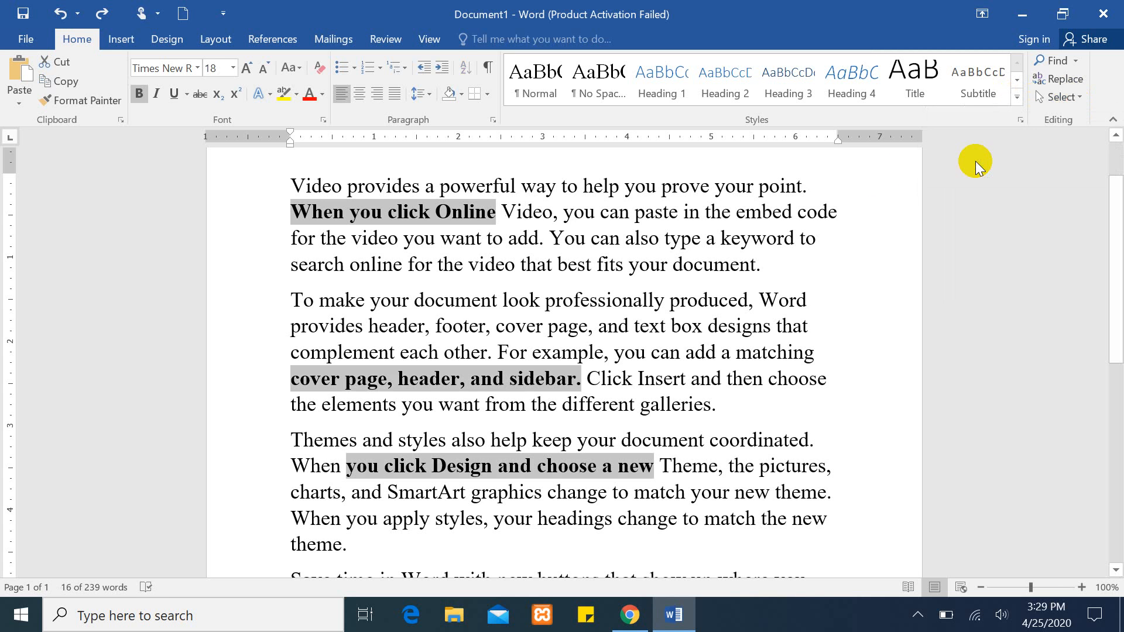
Step: Apply the Normal style to all the selected bold passages at once and clear the selection
left_click(1017, 98)
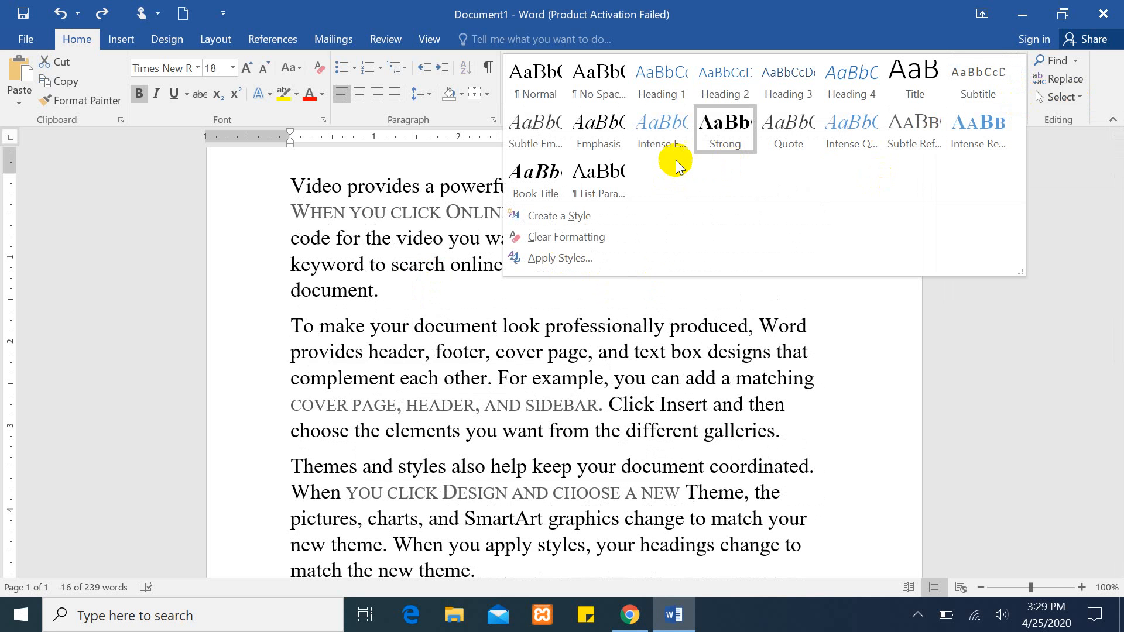
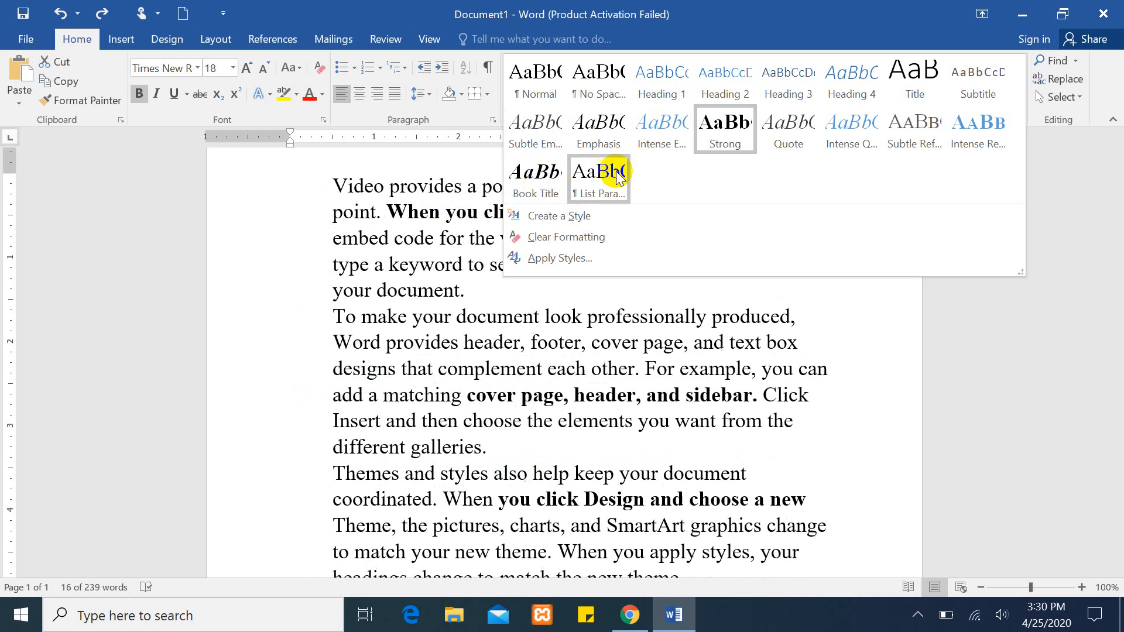
left_click(535, 73)
left_click(759, 333)
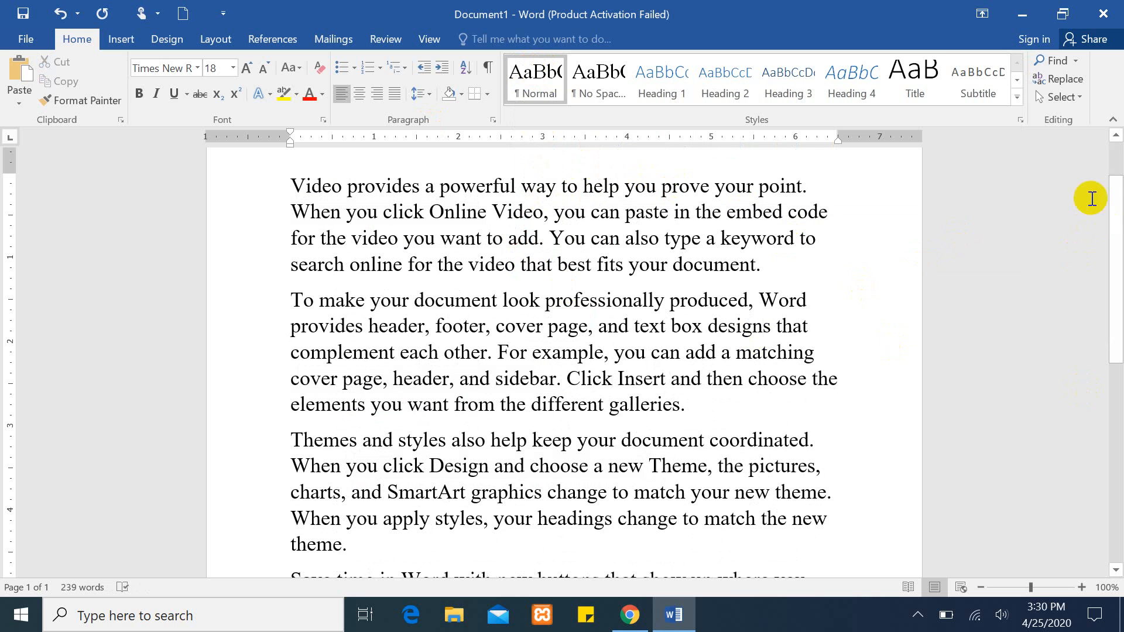
Step: Show the Selection pane and draw a half frame about 1.63" high and 1.24" wide over the first two paragraphs
left_click(1067, 95)
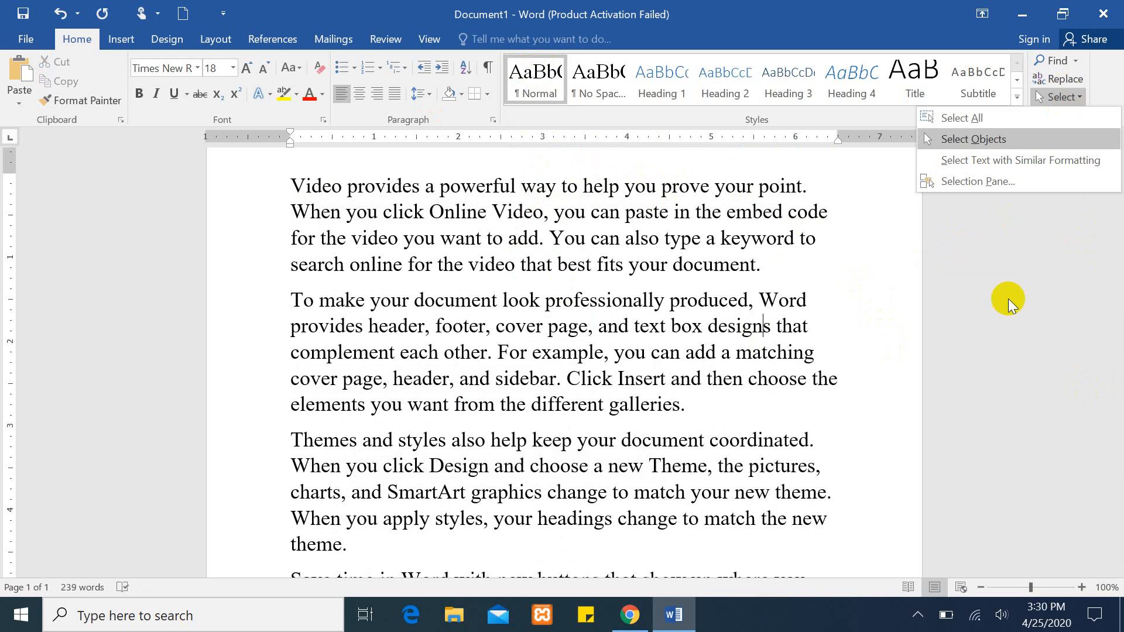
left_click(958, 182)
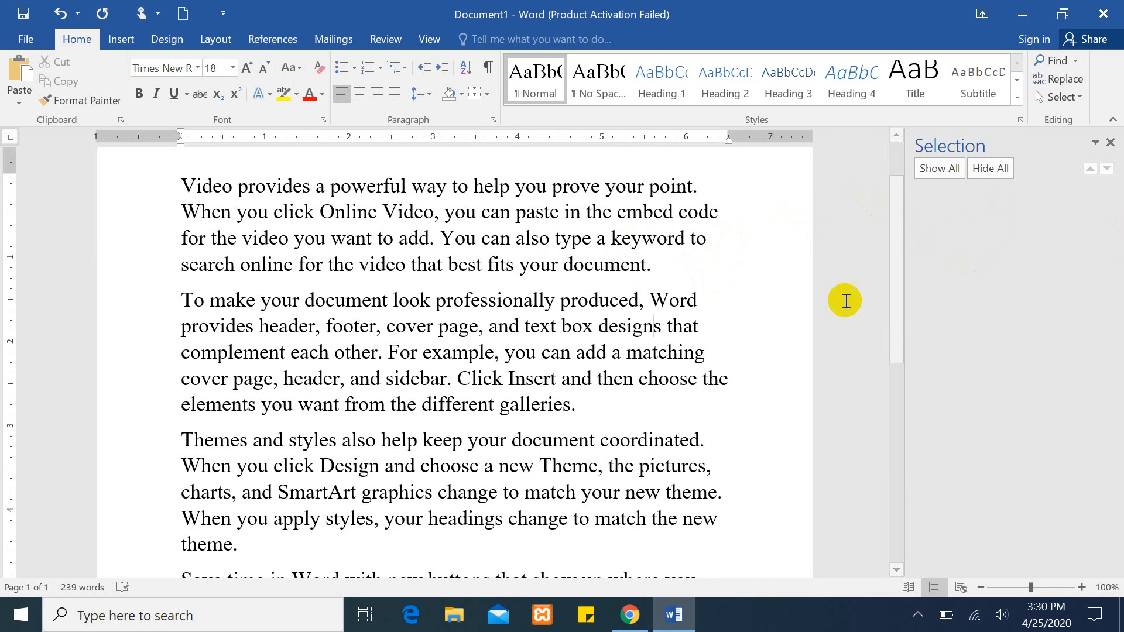
left_click(123, 40)
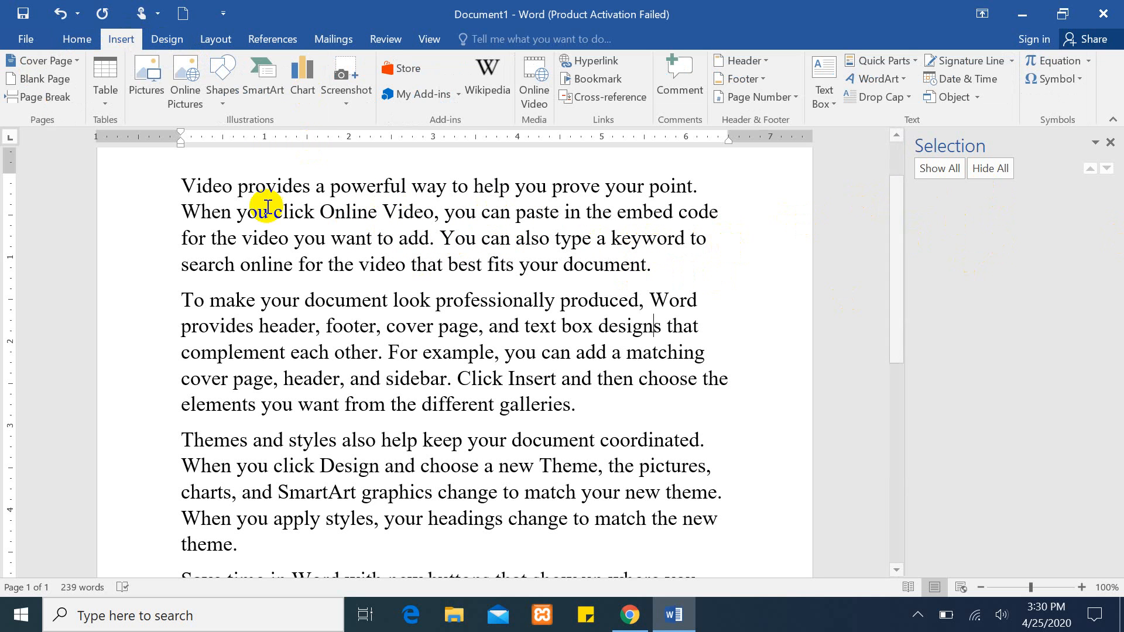
left_click(225, 73)
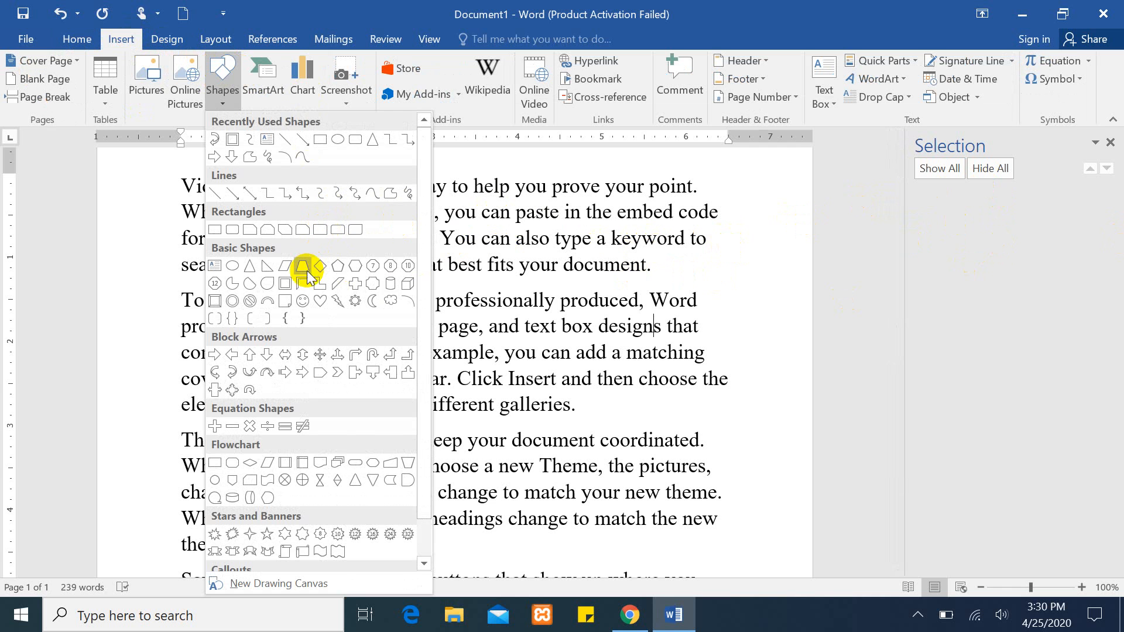
left_click(298, 285)
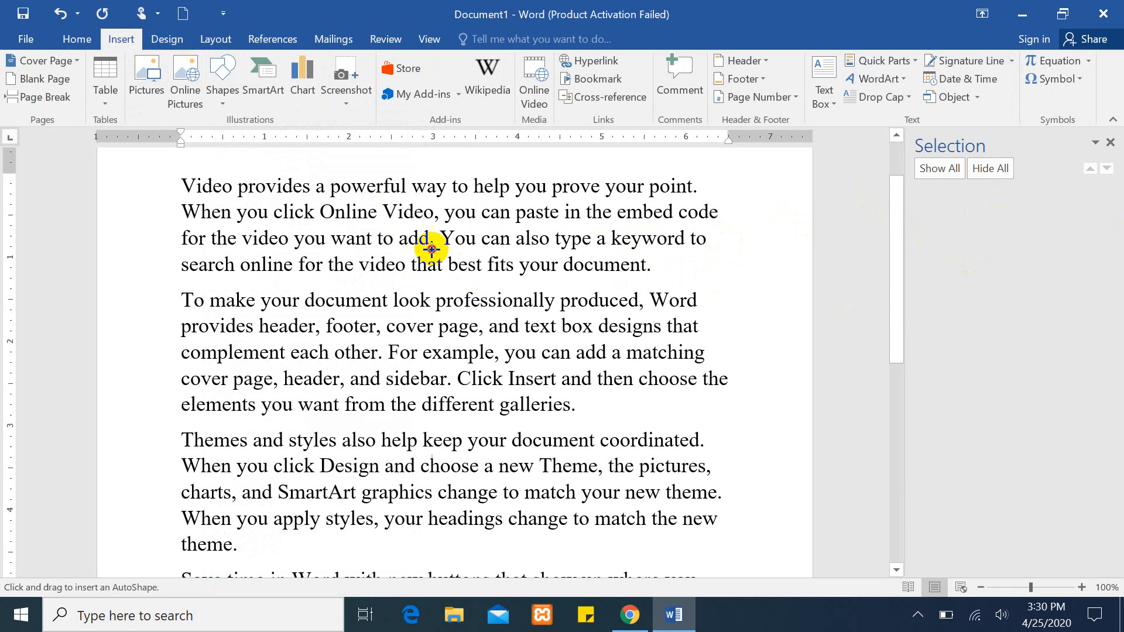
left_click_drag(402, 223, 508, 361)
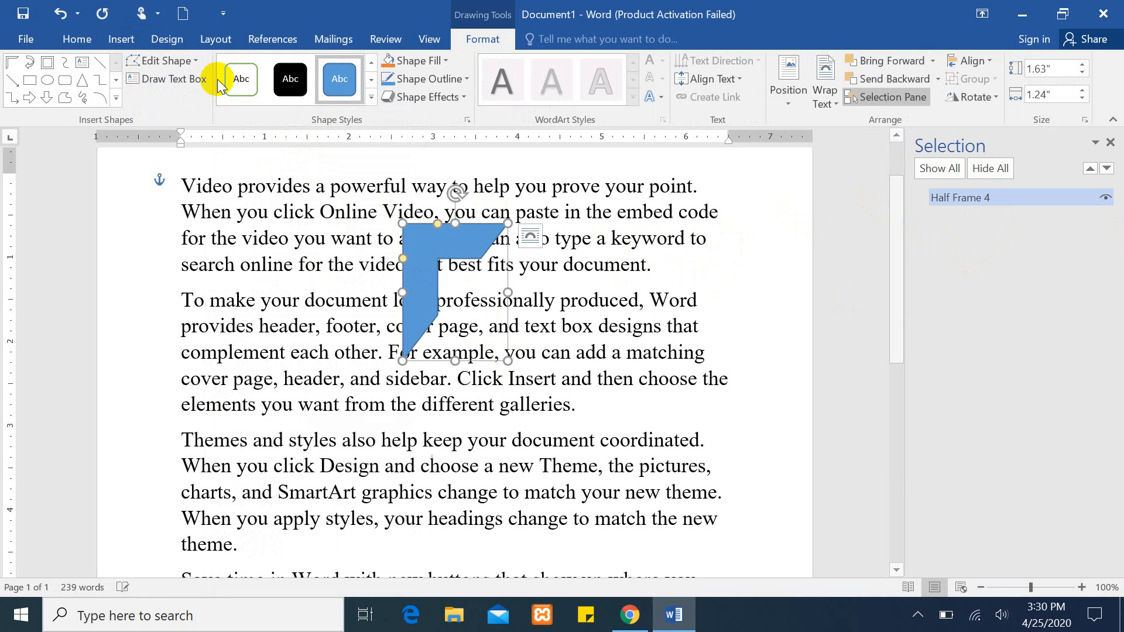
Step: Draw a Snip Same Side Corner Rectangle about 1.39" high and 1.34" wide, partly overlapping the half frame
left_click(123, 40)
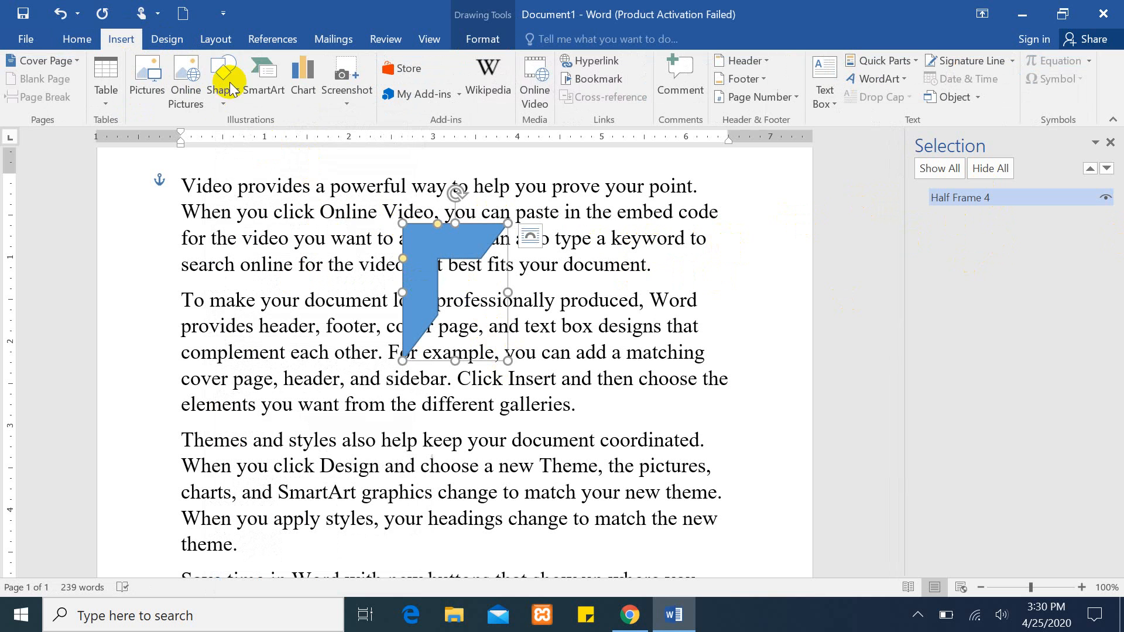
left_click(223, 82)
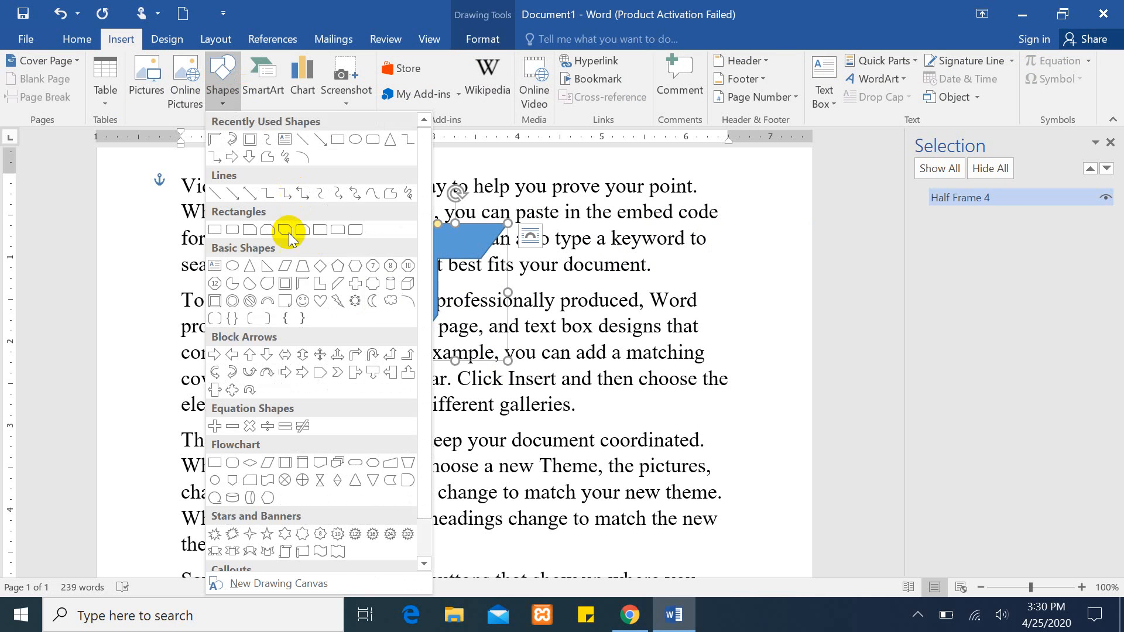
left_click(266, 231)
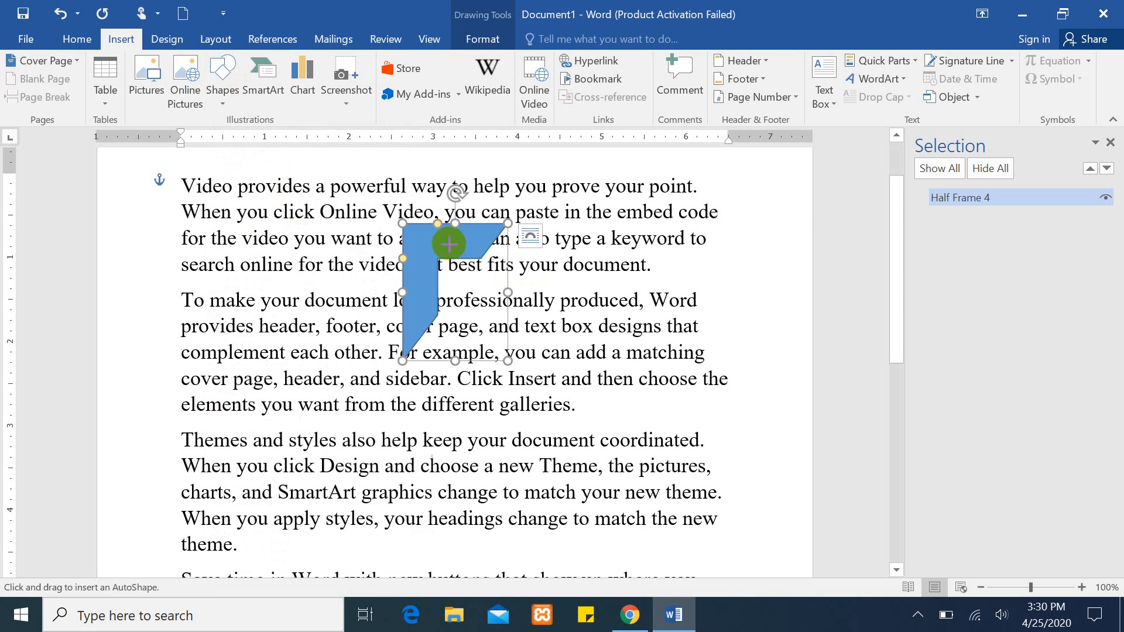
left_click_drag(448, 243, 562, 360)
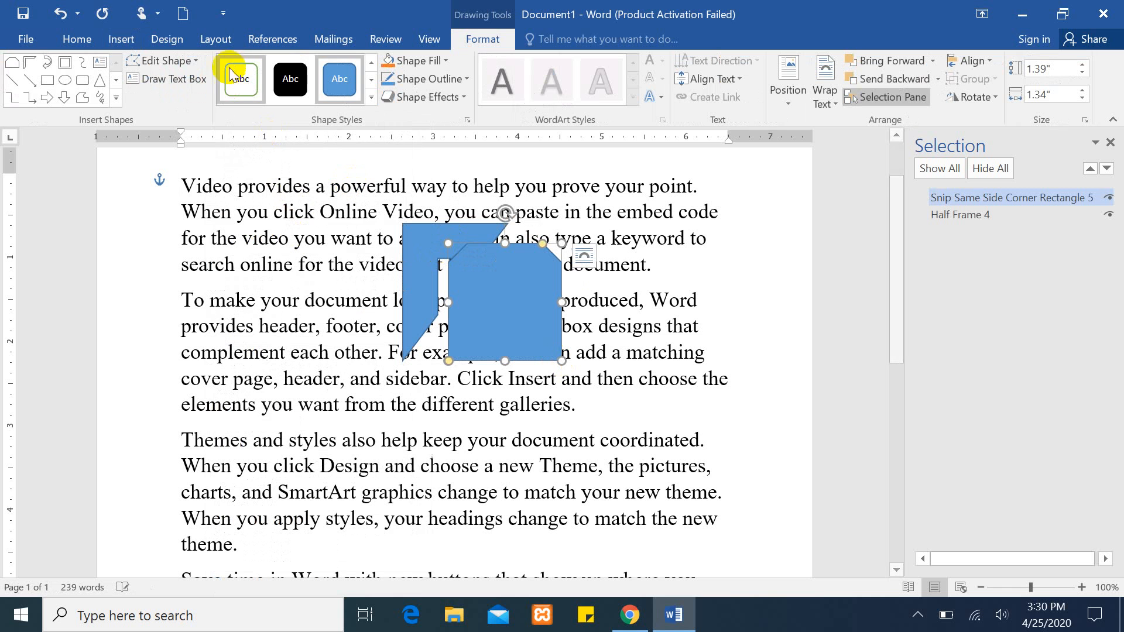
Step: Draw a curved down arrow about 1.42" high and 2.61" wide across the lower part of the snipped rectangle
left_click(125, 39)
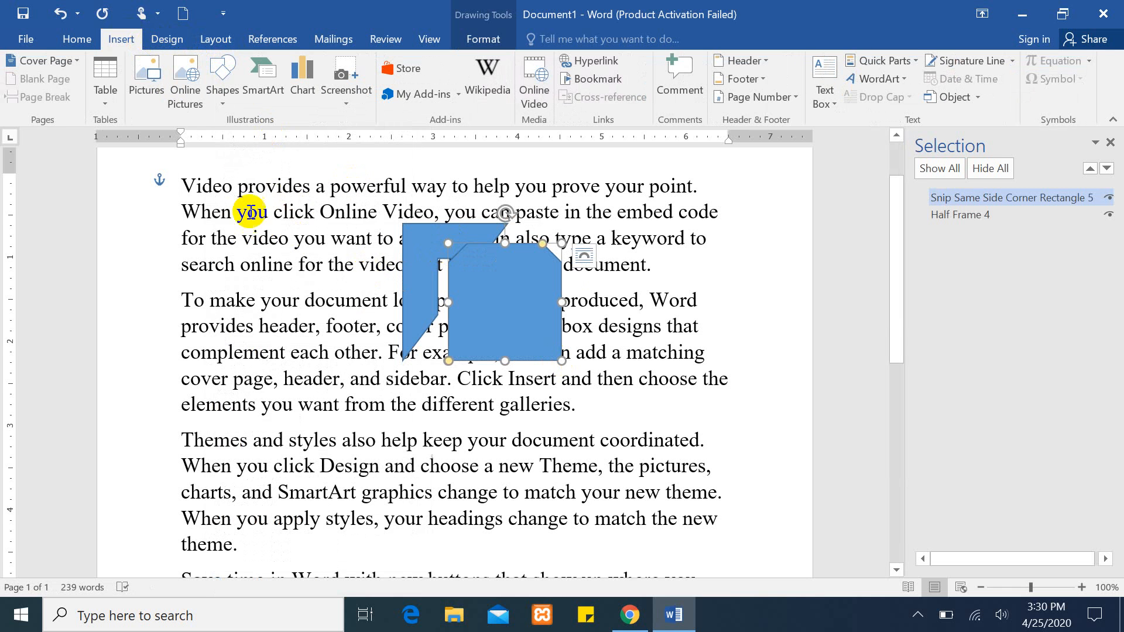
left_click(222, 75)
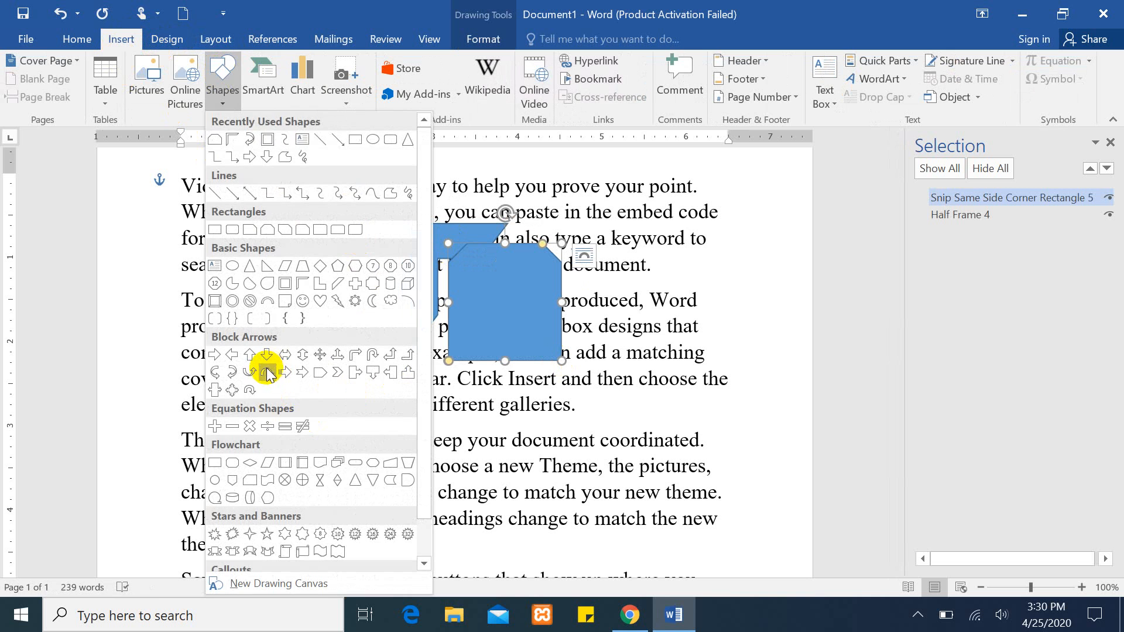
left_click(266, 369)
left_click_drag(432, 297, 654, 417)
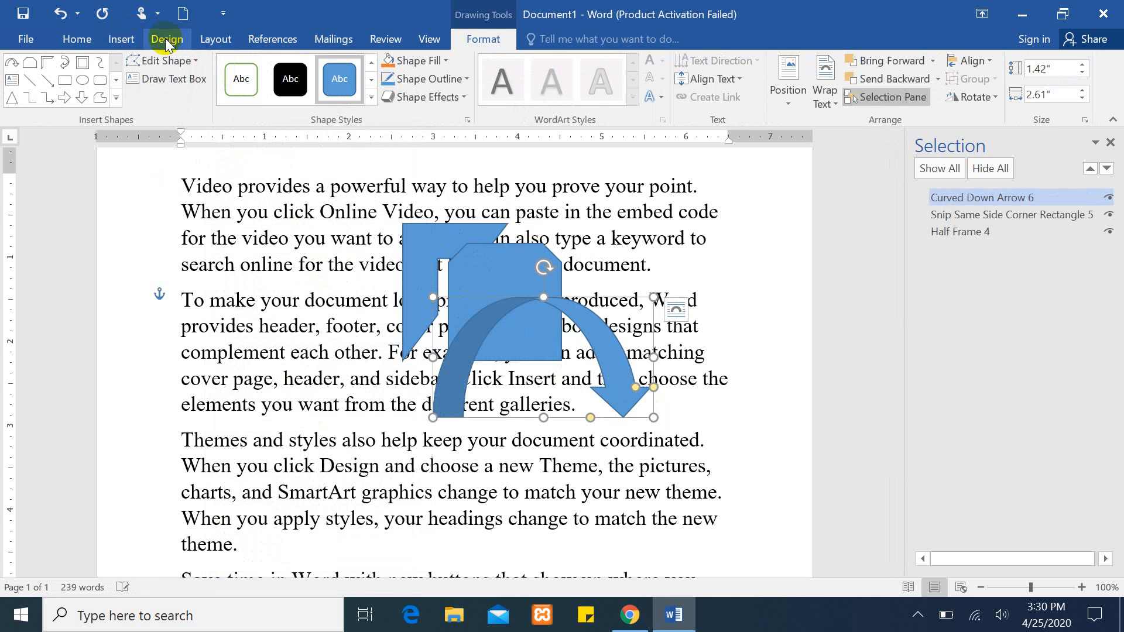
Step: Draw a cross about 1.69" high and 1.21" wide over the arrow's head and give it the green filled theme style
left_click(122, 40)
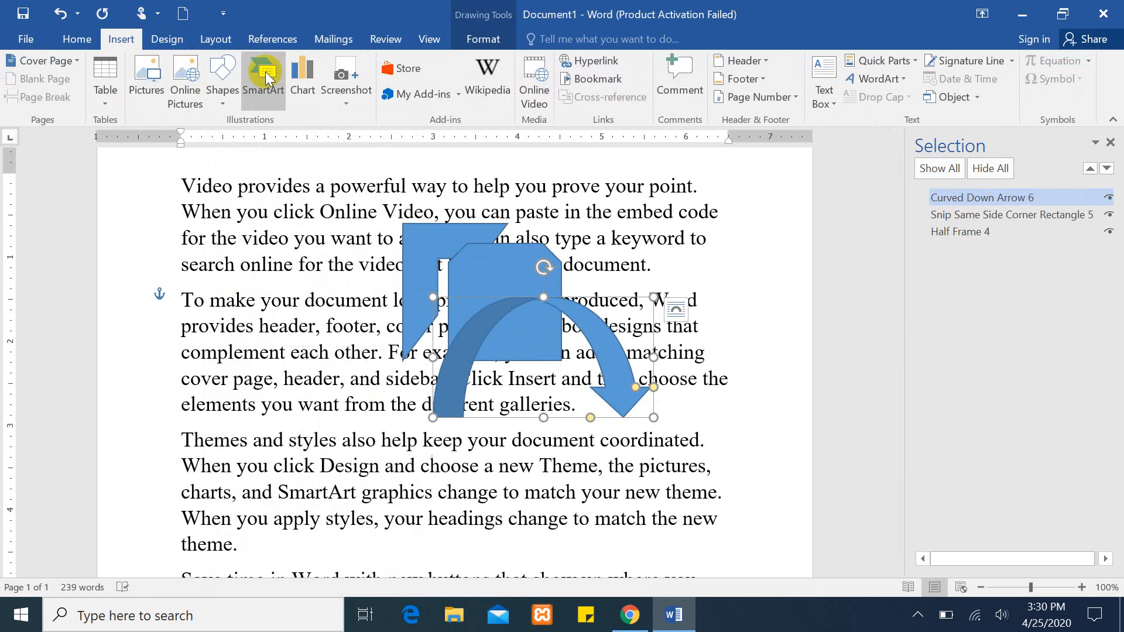
left_click(225, 75)
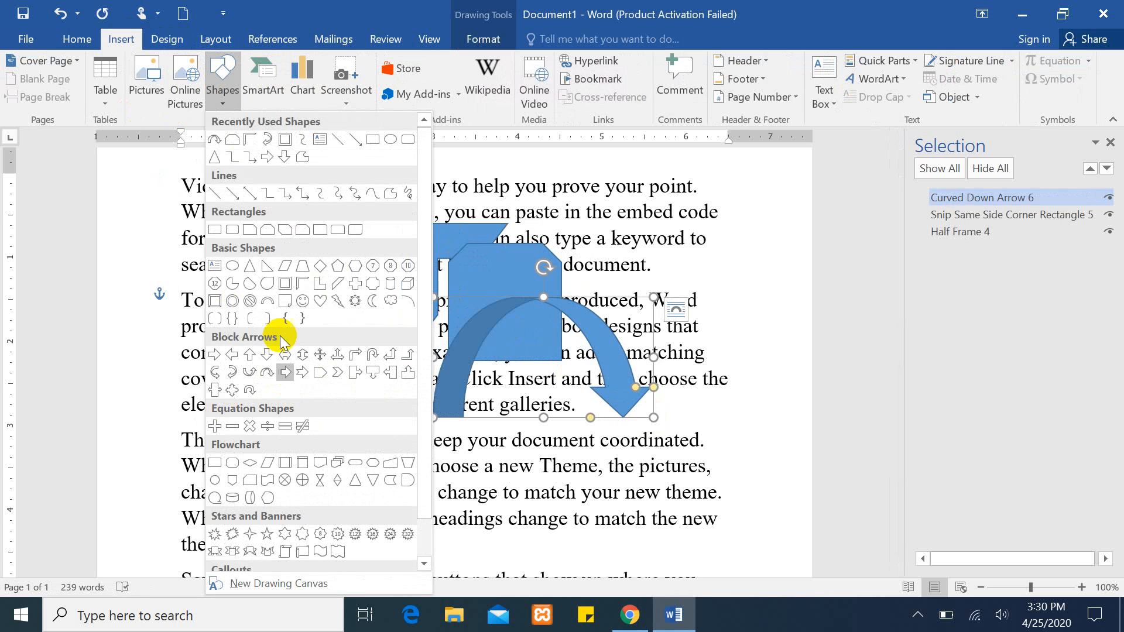
left_click(350, 285)
left_click_drag(545, 269, 648, 414)
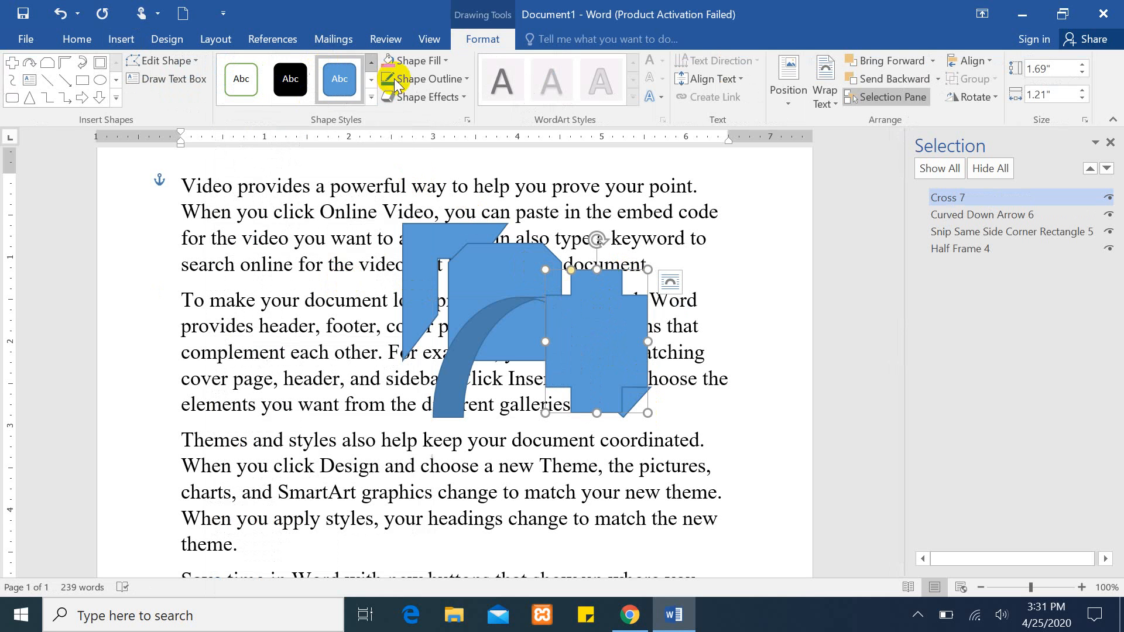
left_click(373, 97)
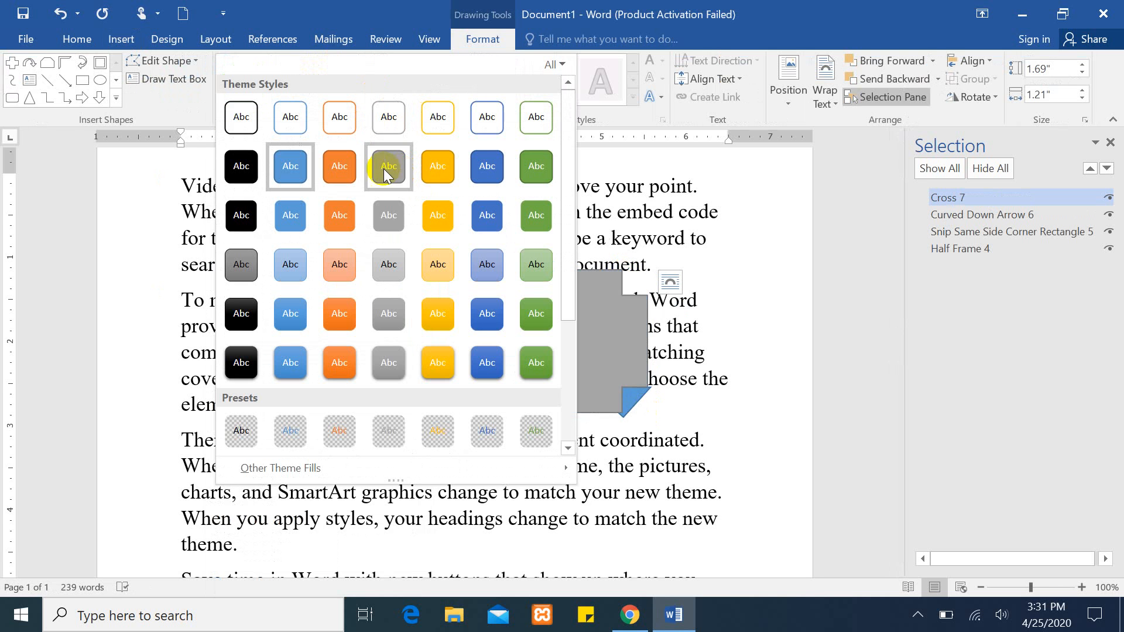
left_click(535, 165)
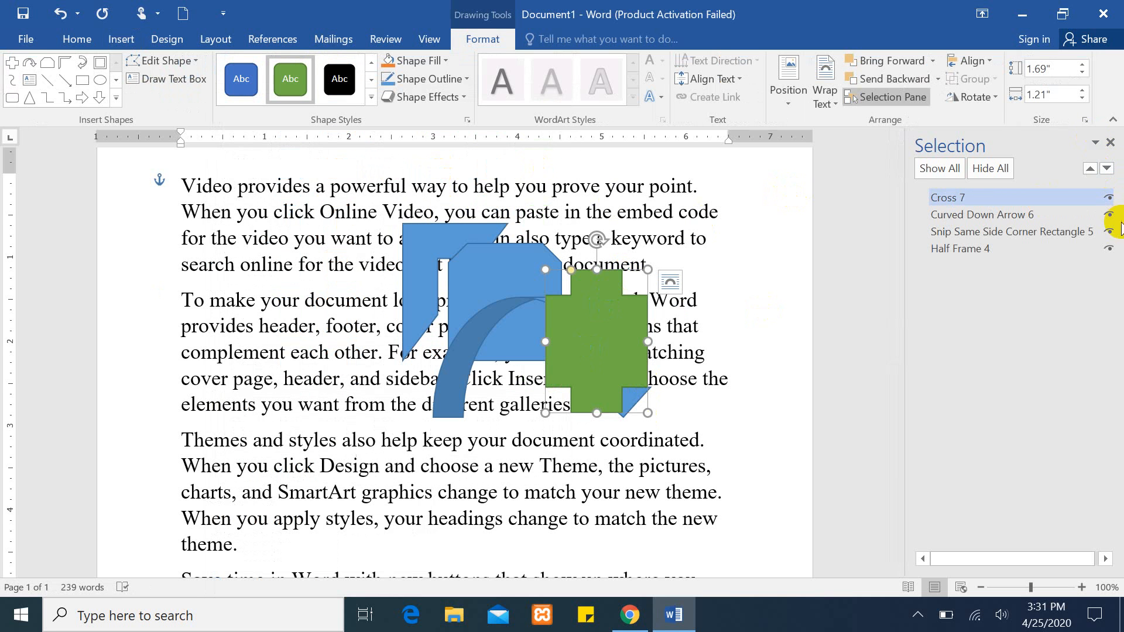
Step: Close the Selection pane, then reopen it and widen it slightly
left_click(1111, 142)
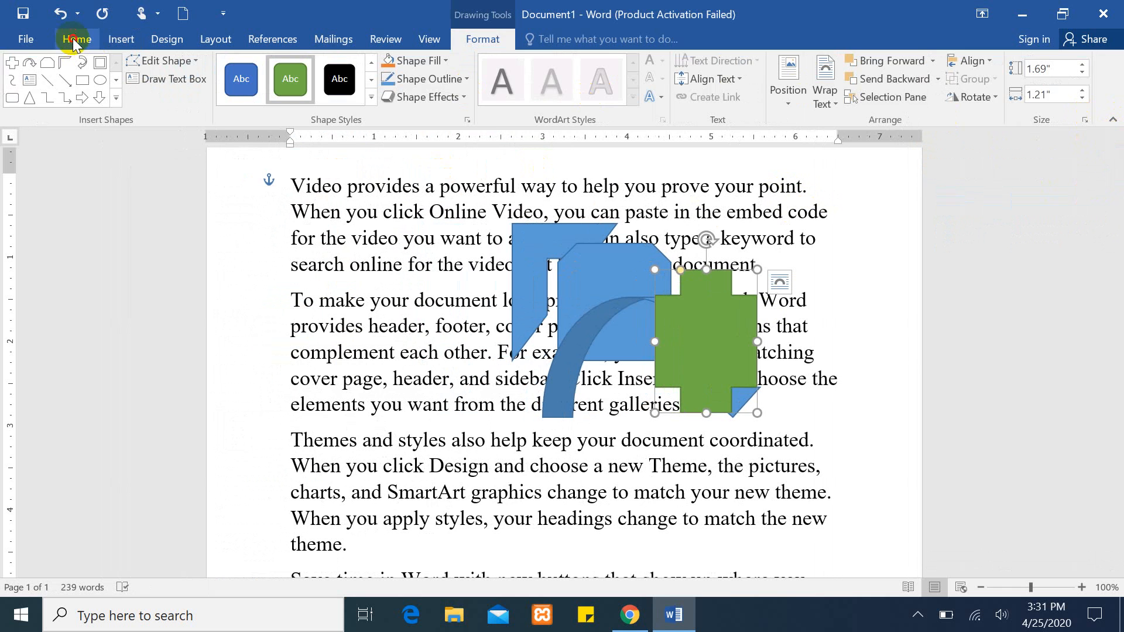
left_click(75, 41)
left_click(1062, 98)
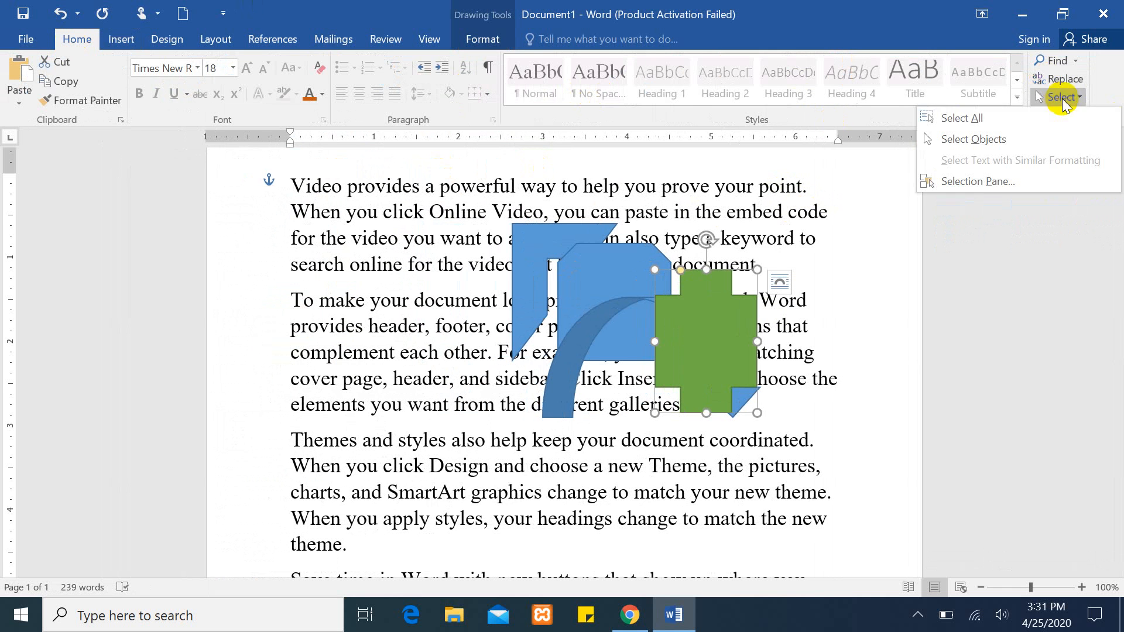
left_click(970, 182)
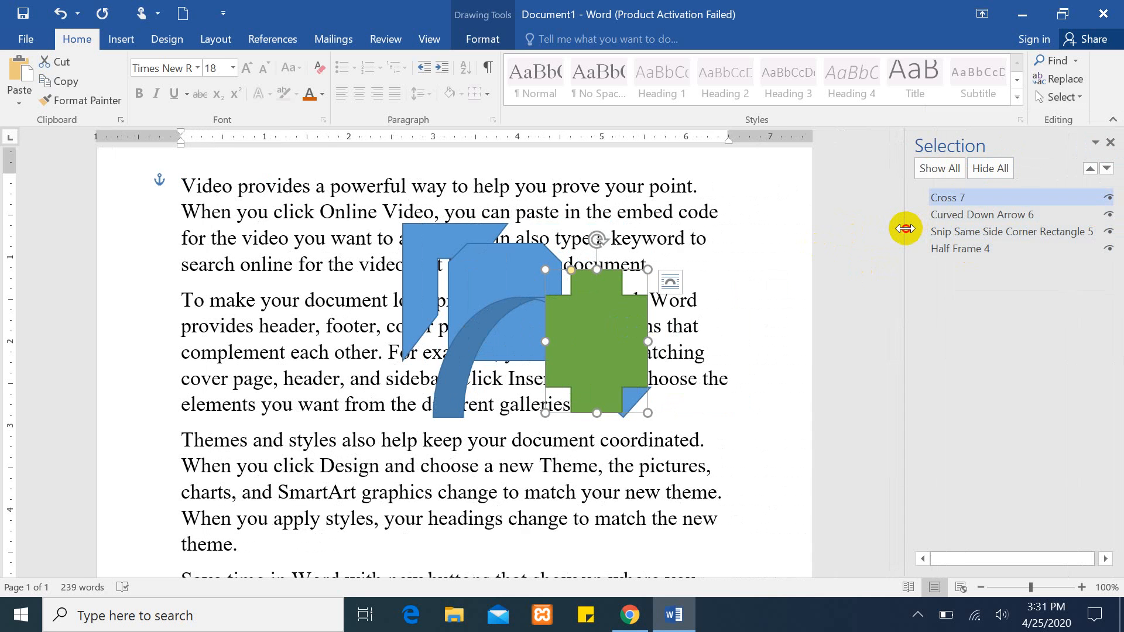
left_click_drag(905, 229, 871, 233)
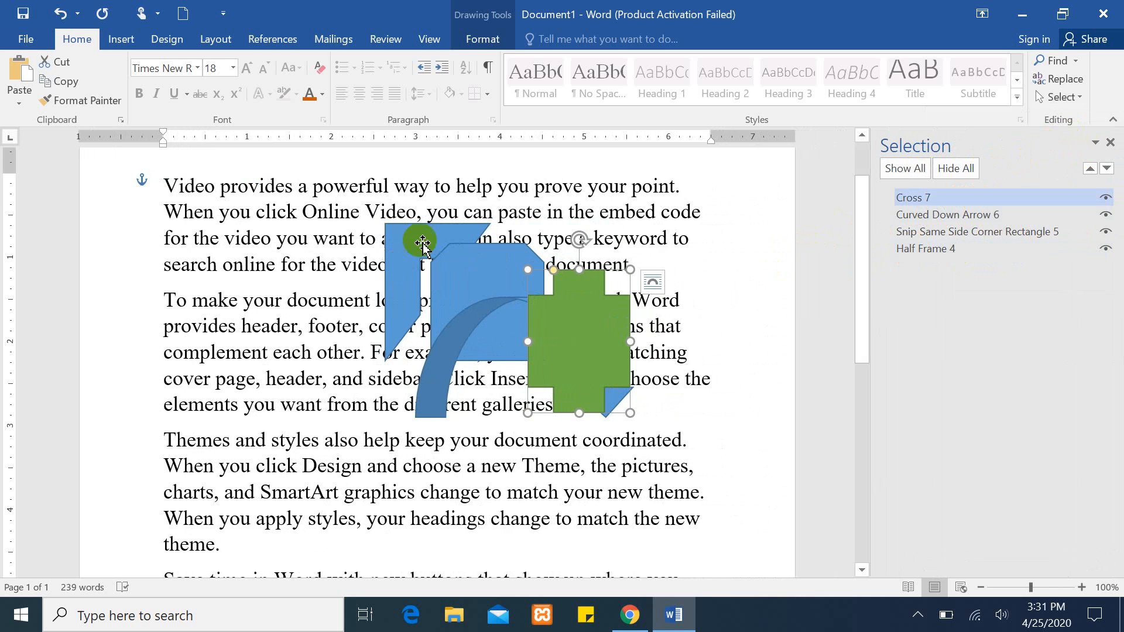
Step: Hide the cross, curved down arrow, snipped rectangle and half frame one by one
left_click(921, 199)
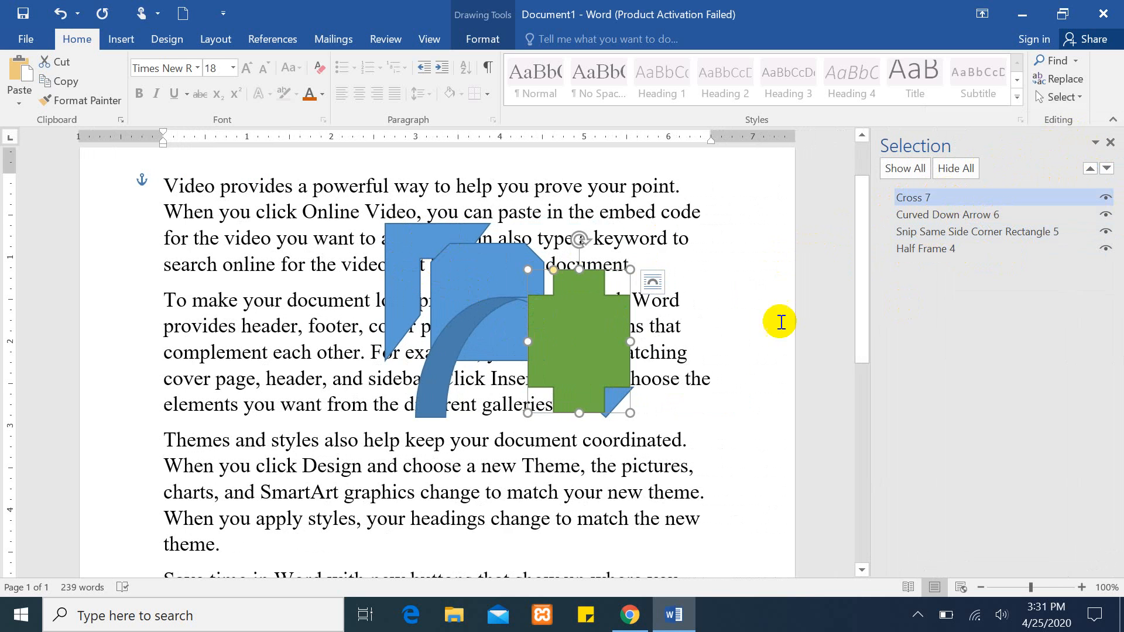
left_click(1107, 200)
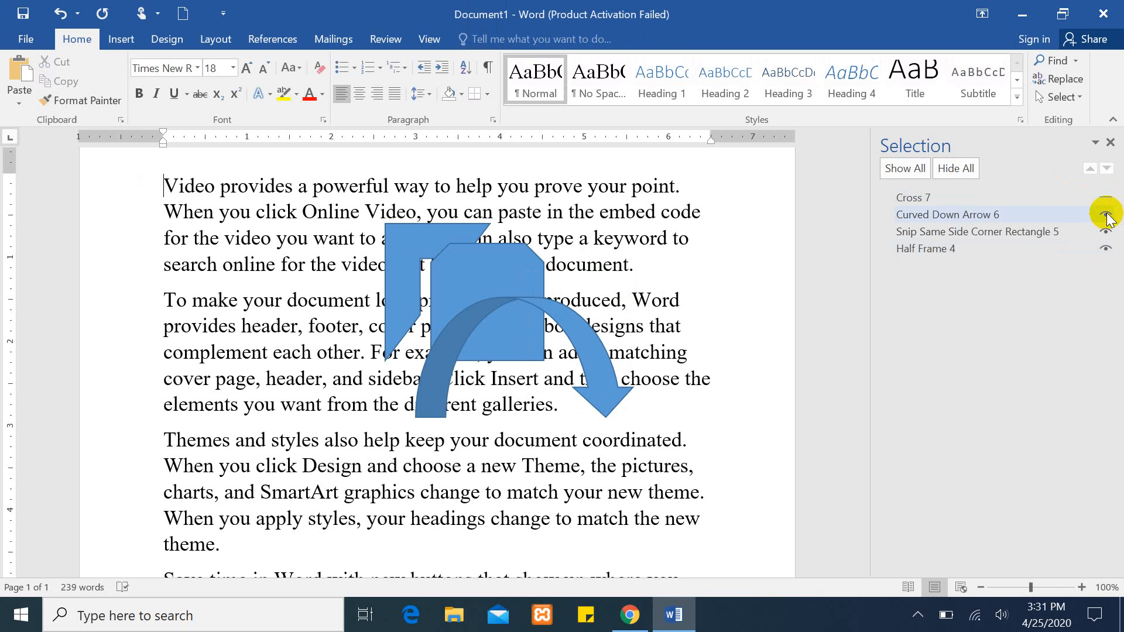
left_click(1106, 216)
left_click(1106, 232)
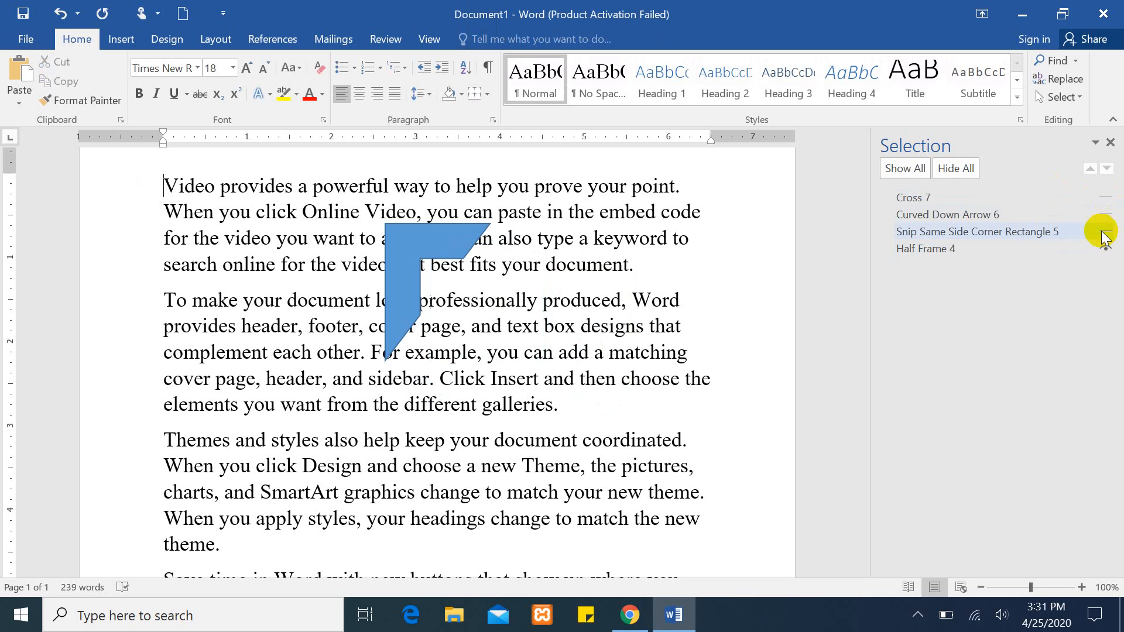
left_click(1106, 249)
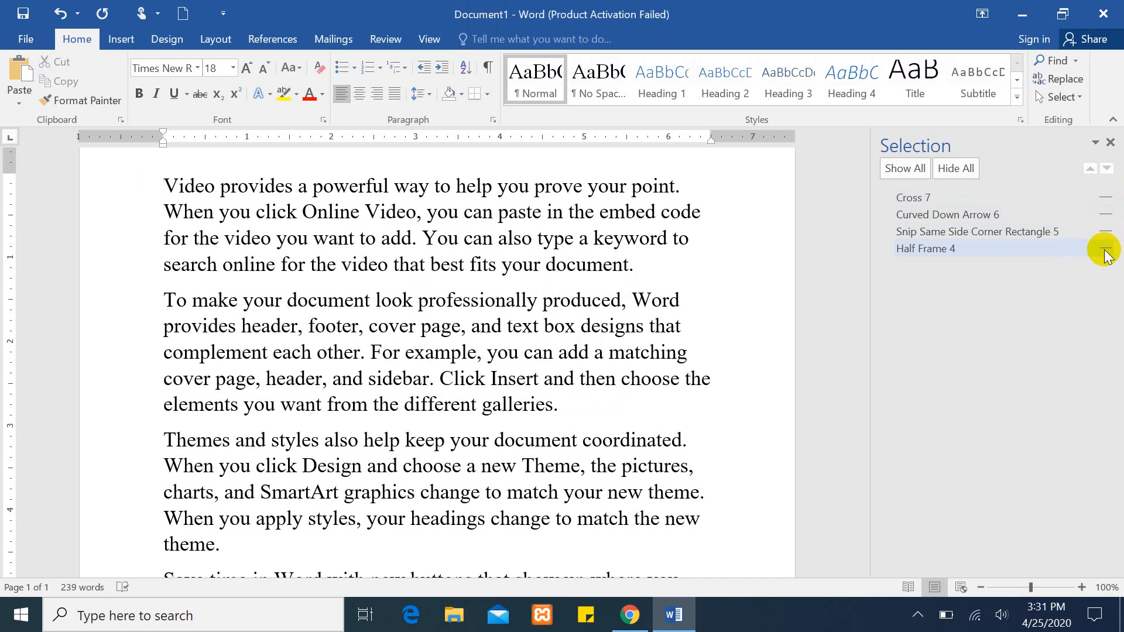
Step: Show the half frame, snipped rectangle, curved down arrow and cross again, one by one
left_click(1106, 250)
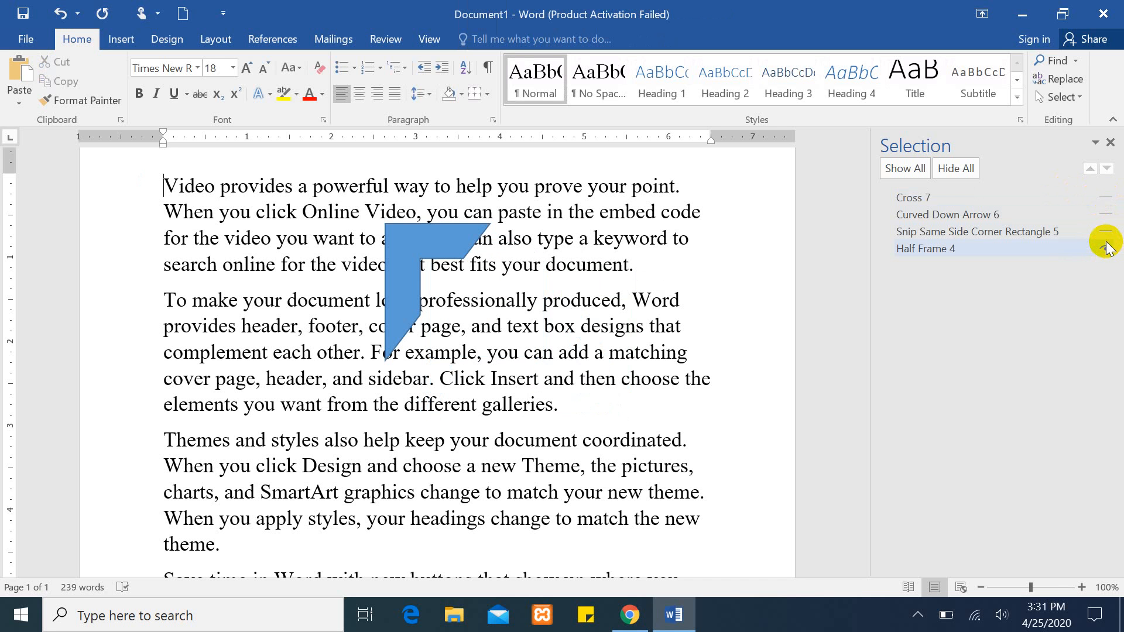
left_click(1106, 231)
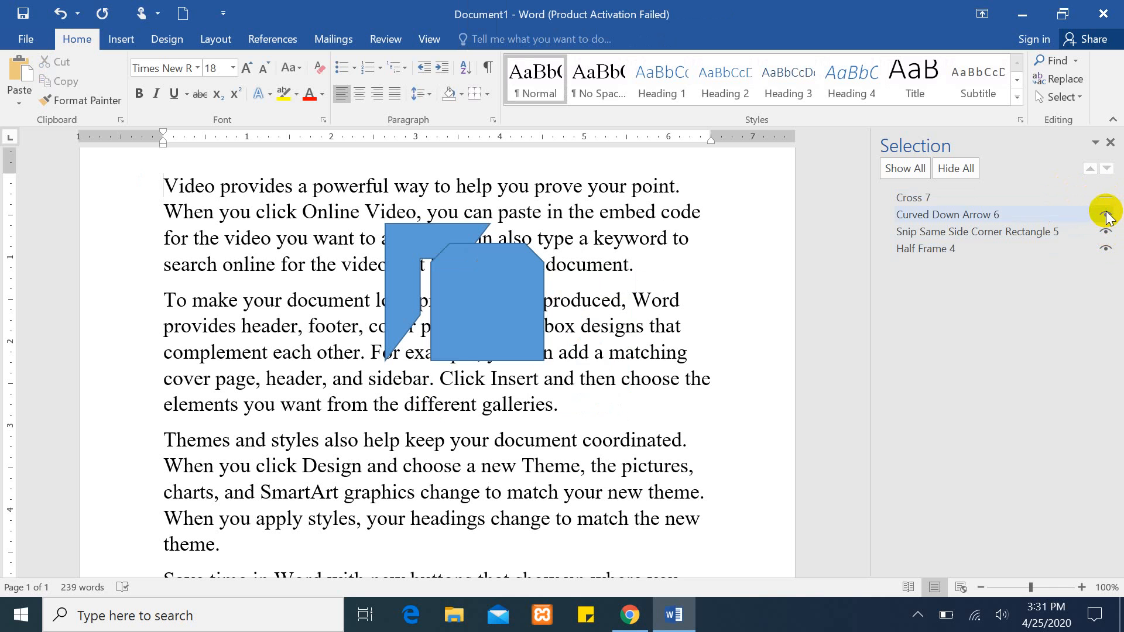
left_click(1106, 215)
left_click(1106, 198)
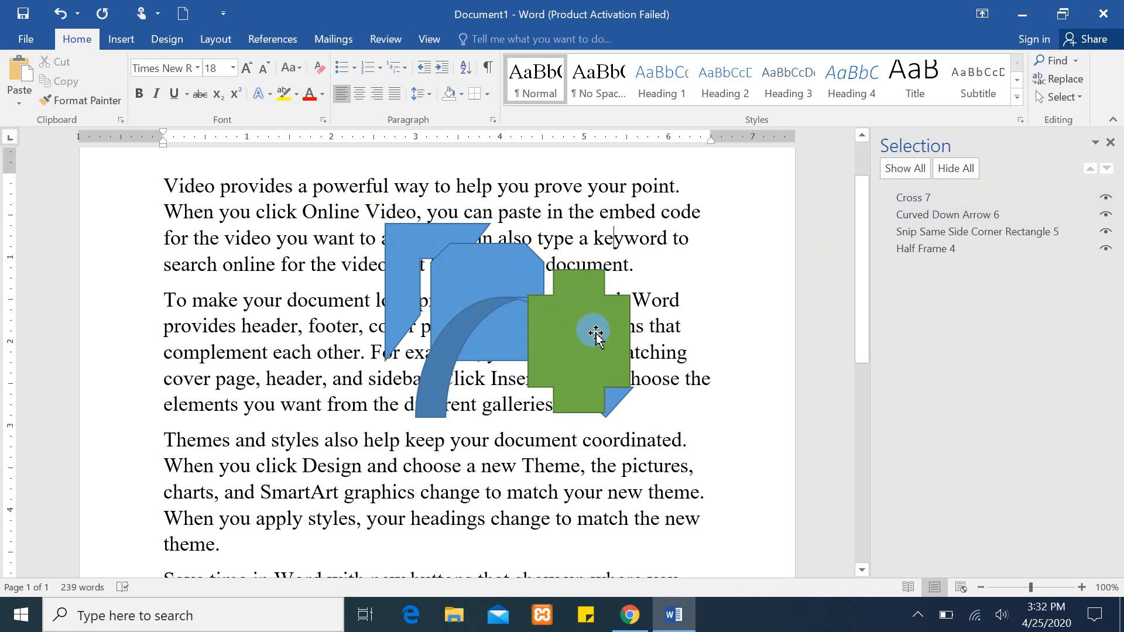
Step: Move the cross slightly left so it overlaps the snipped rectangle, and send the curved down arrow one level backward
mouse_move(585, 331)
left_mouse_down()
mouse_move(455, 251)
mouse_move(411, 304)
mouse_move(506, 279)
mouse_move(539, 316)
mouse_move(535, 334)
mouse_move(534, 305)
mouse_move(519, 328)
mouse_move(564, 328)
left_mouse_up()
left_click(477, 330)
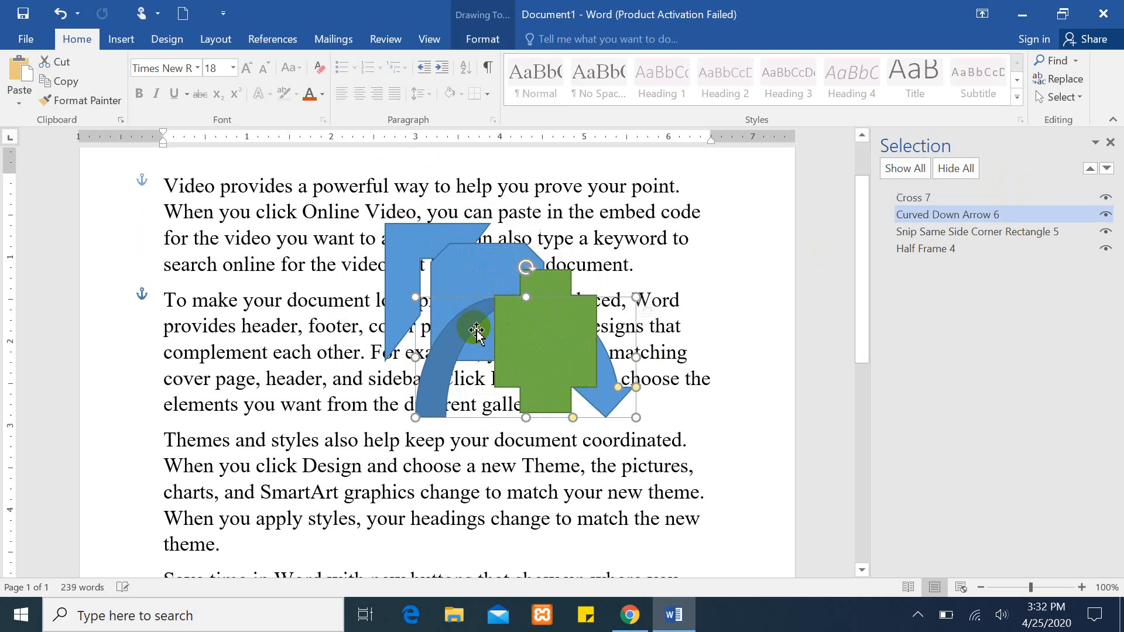
left_click(471, 279)
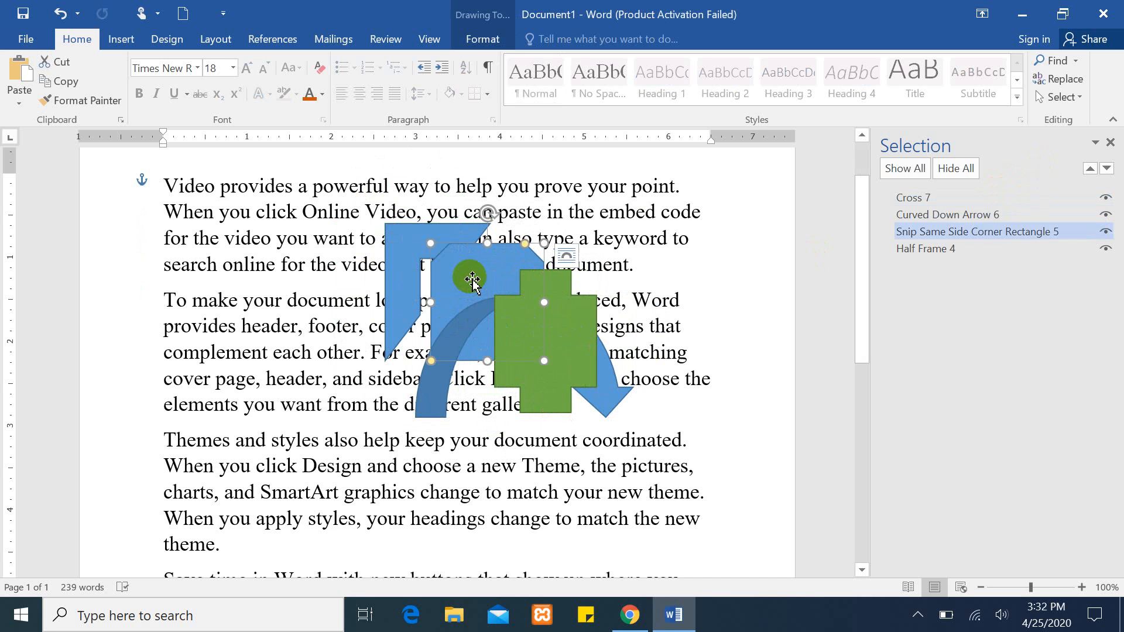
left_click(413, 246)
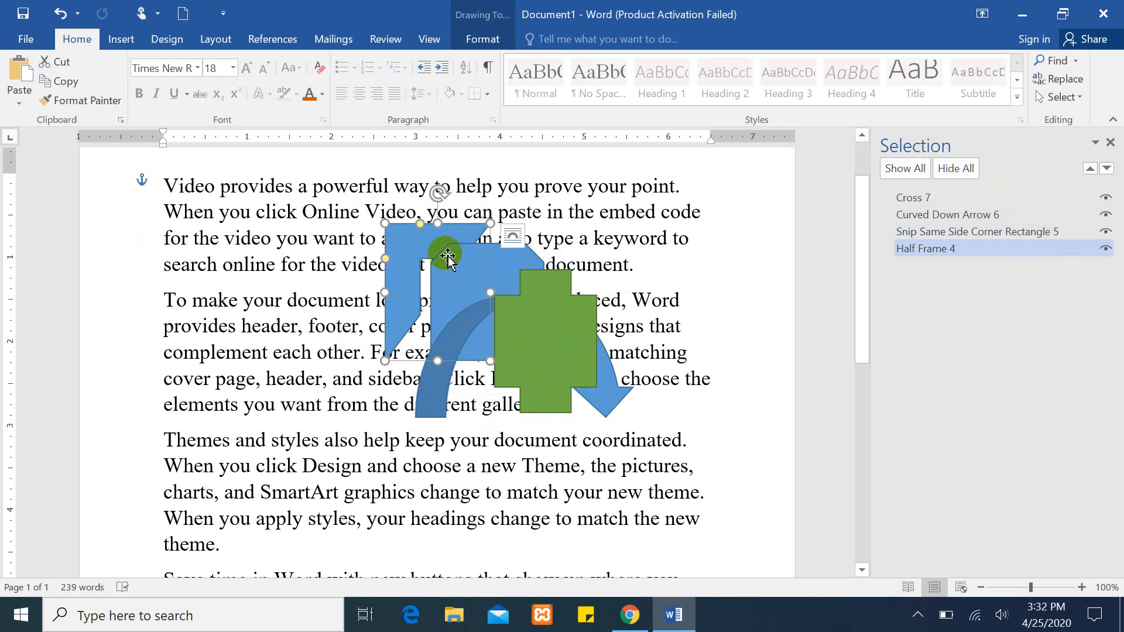
left_click(448, 260)
left_click(468, 310)
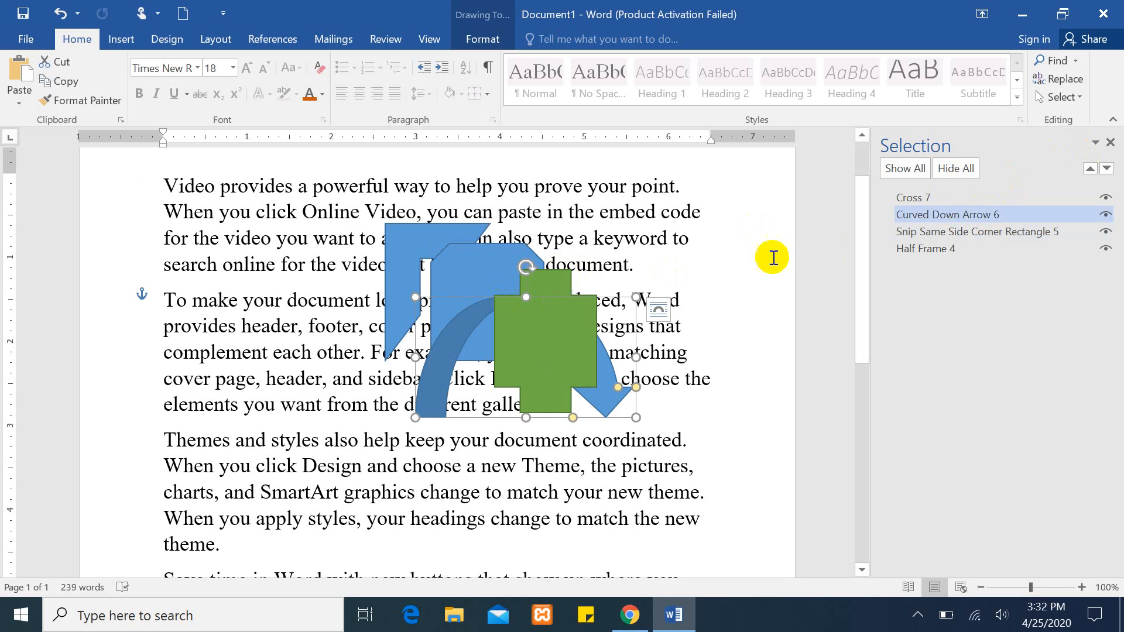
left_click(1106, 169)
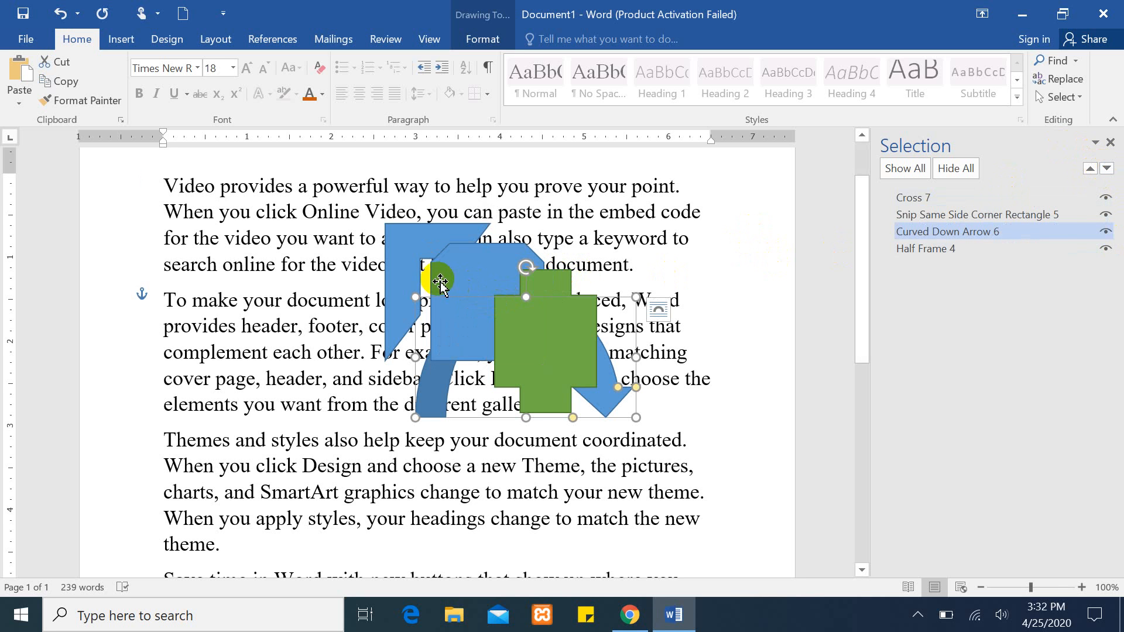
Step: Send the cross backward behind the other three shapes, and bring it forward to the front again
left_click(459, 269)
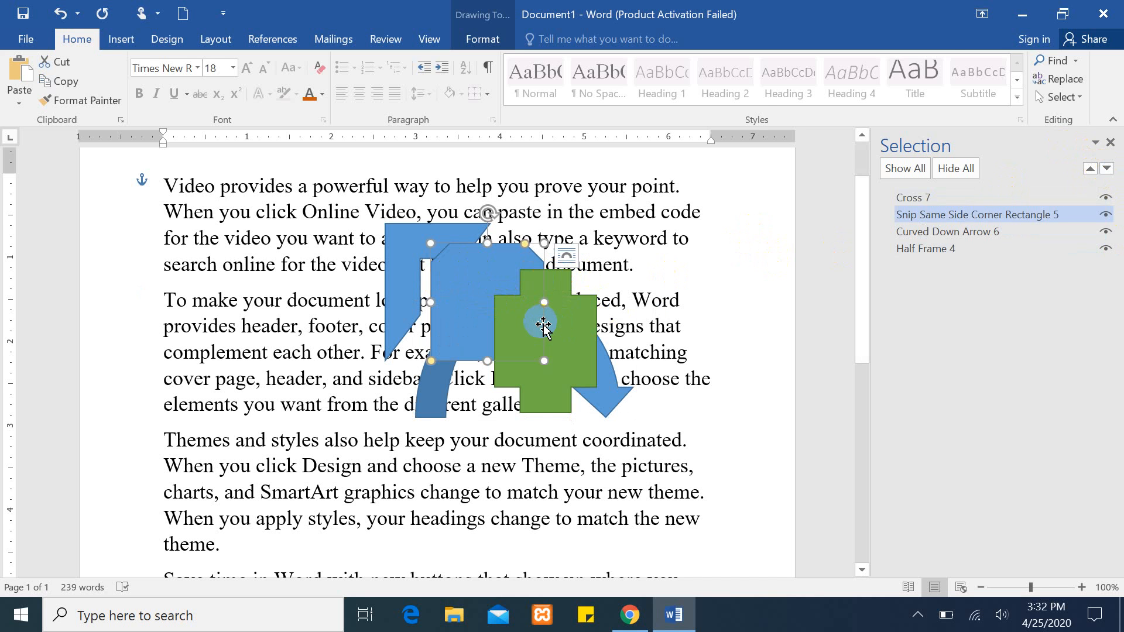
left_click(539, 326)
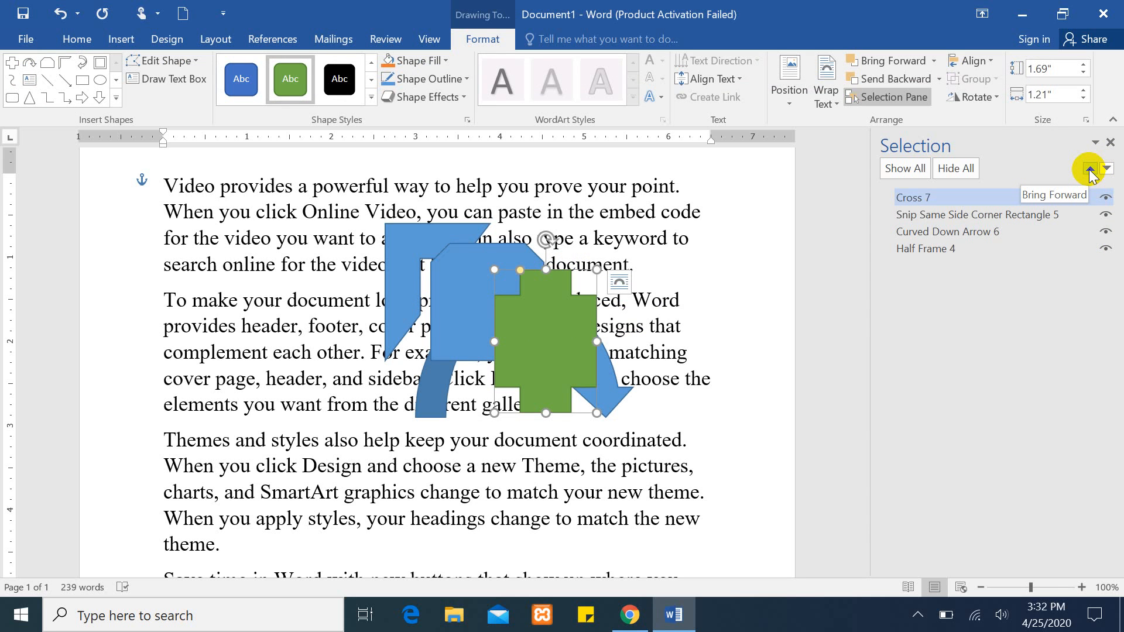
left_click(1108, 169)
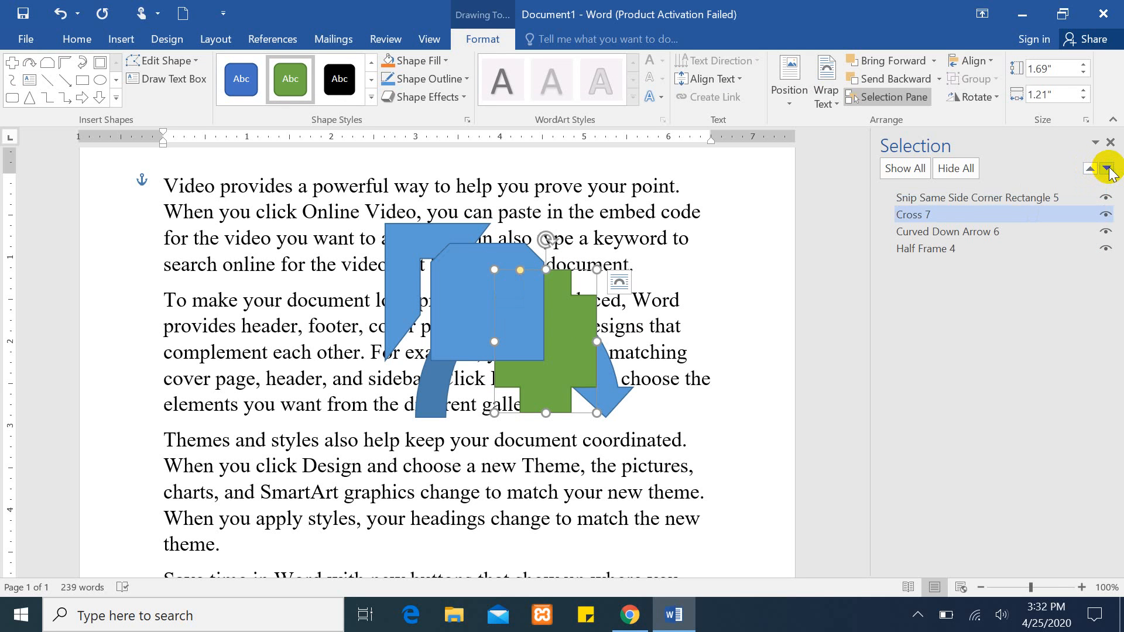
left_click(1107, 169)
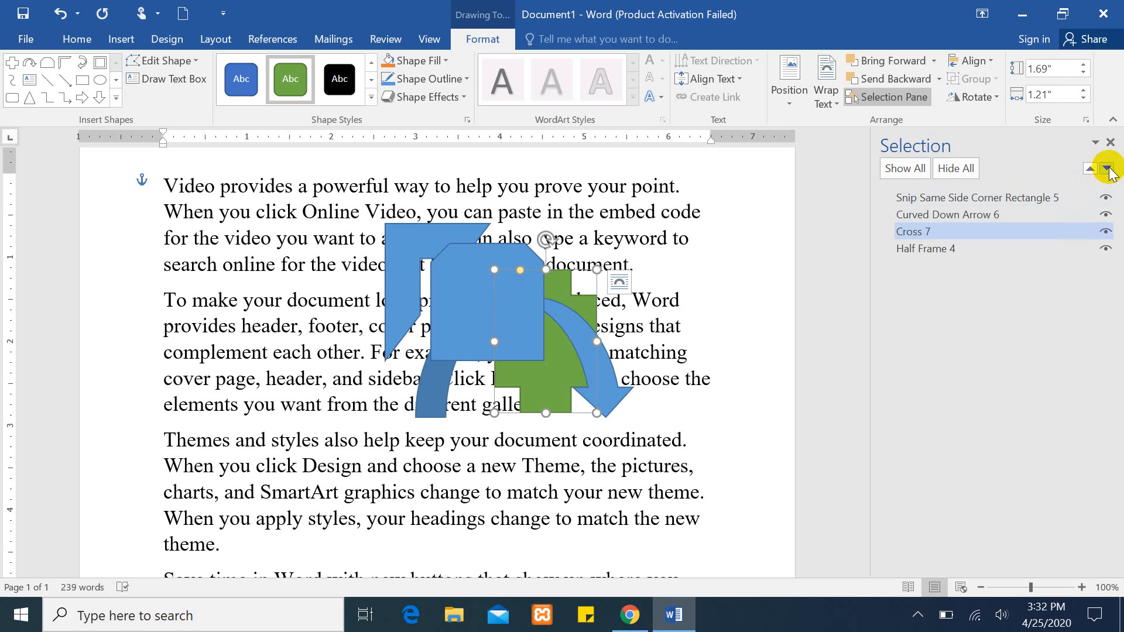
left_click(1107, 169)
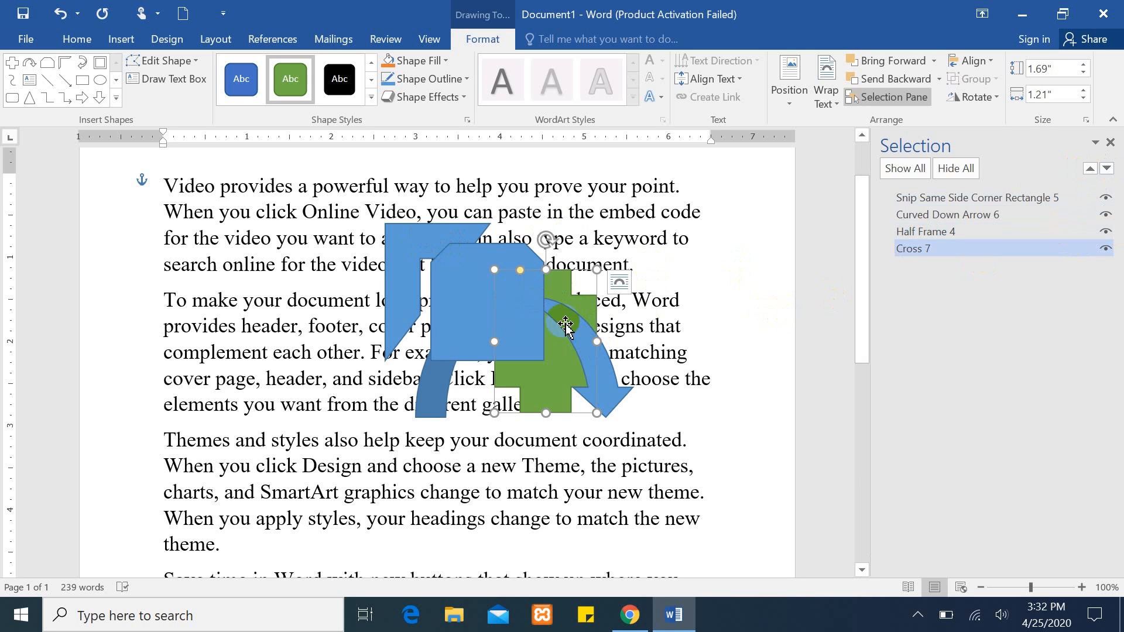
left_click(1089, 169)
left_click(1090, 168)
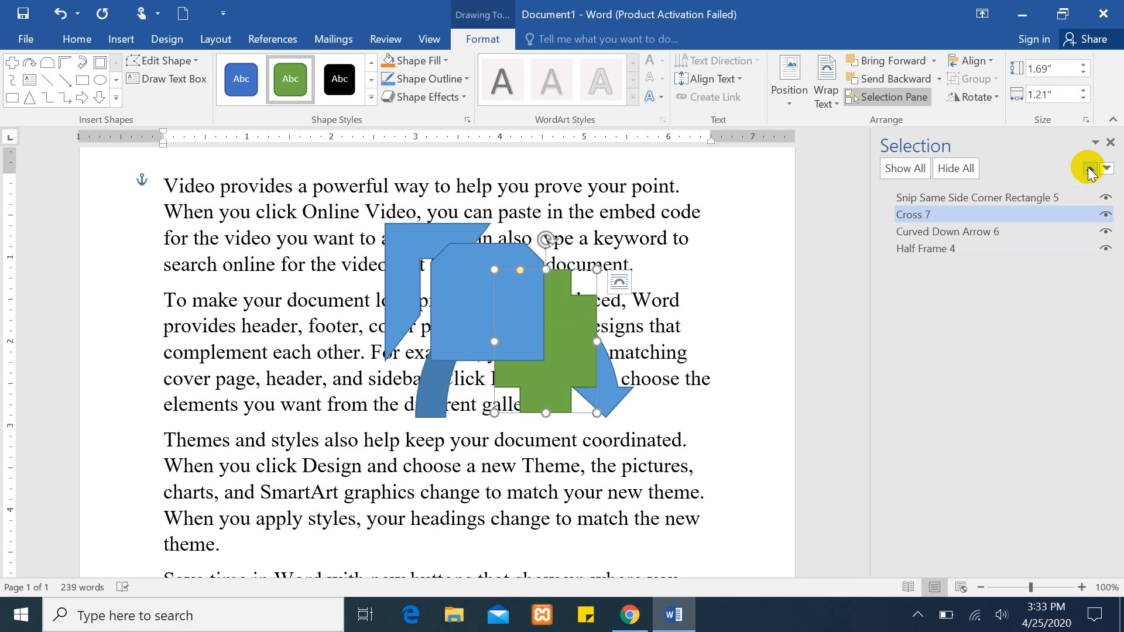
left_click(1090, 170)
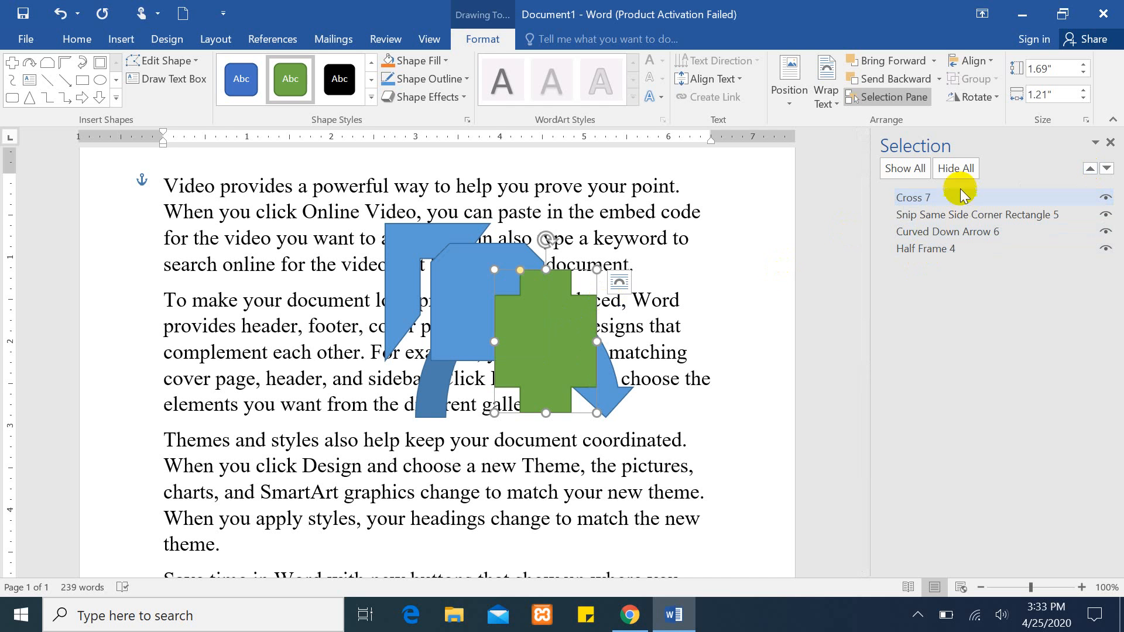
Step: Hide all the shapes at once, show them all again, and close the Selection pane
left_click(952, 169)
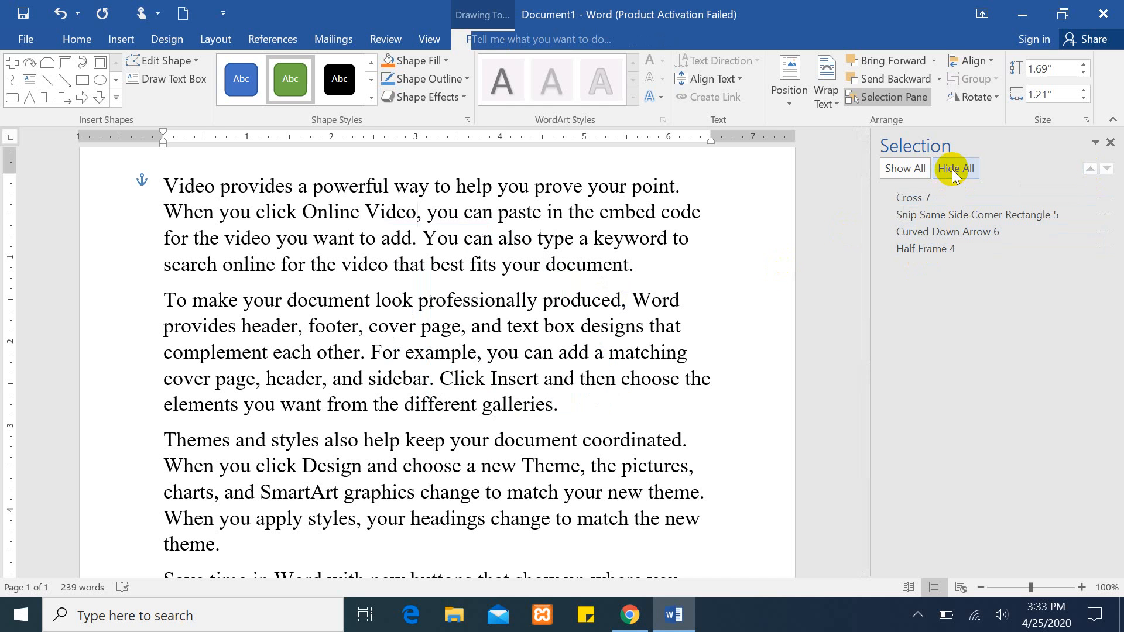
left_click(909, 167)
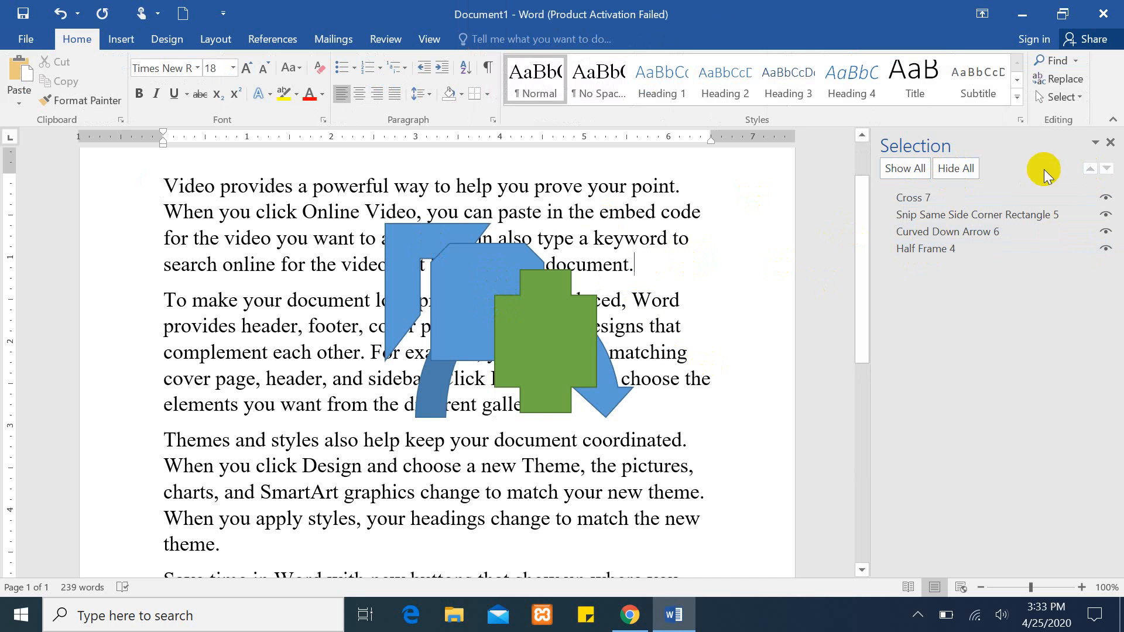
left_click(1111, 143)
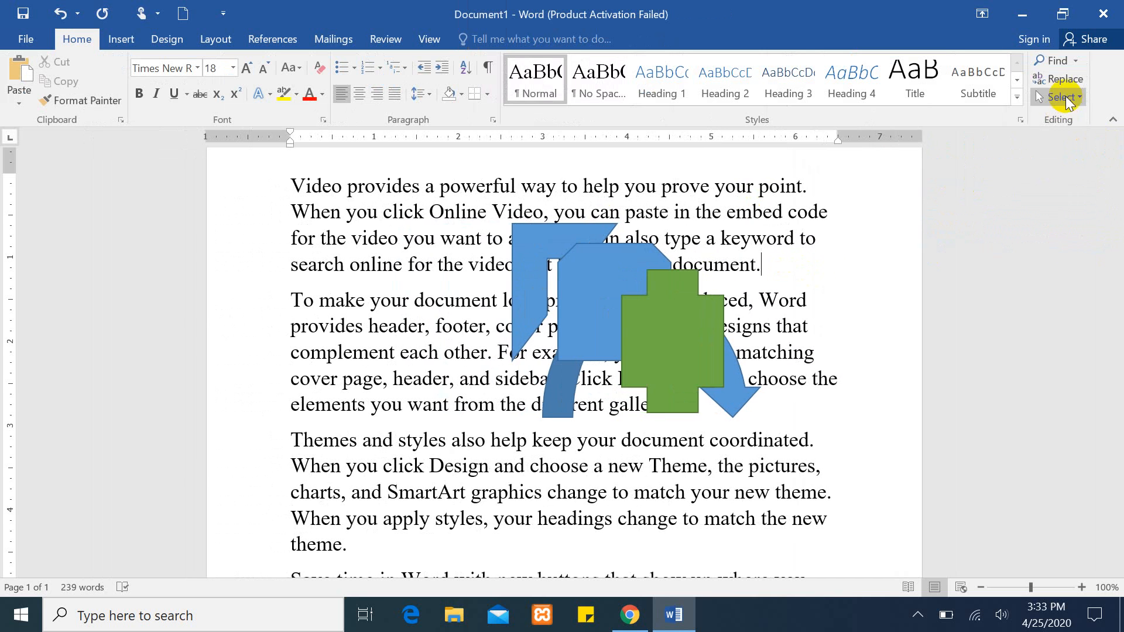
Step: Select all four drawn shapes together with Select Objects and delete them
left_click(1074, 99)
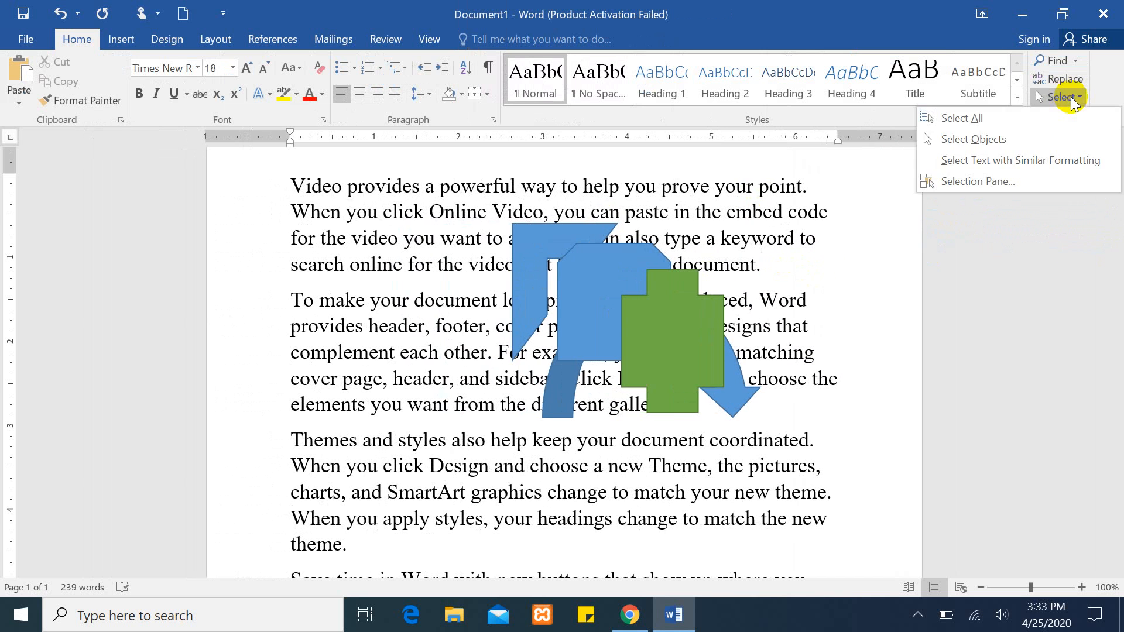
left_click(975, 139)
mouse_move(331, 173)
left_mouse_down()
mouse_move(741, 301)
mouse_move(883, 459)
left_mouse_up()
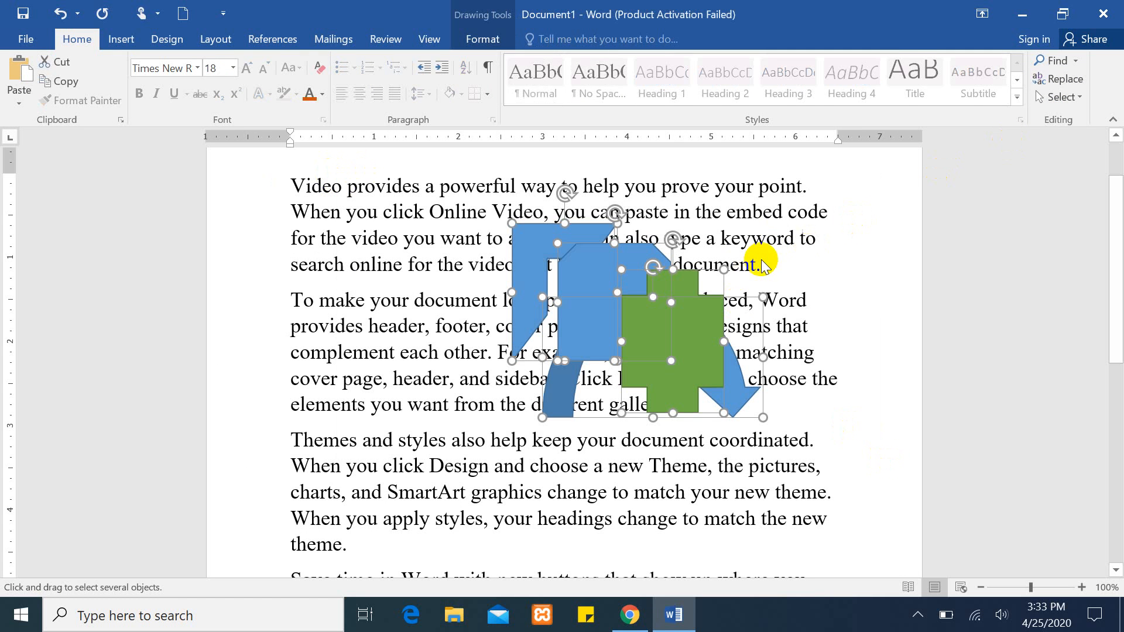
key("Delete")
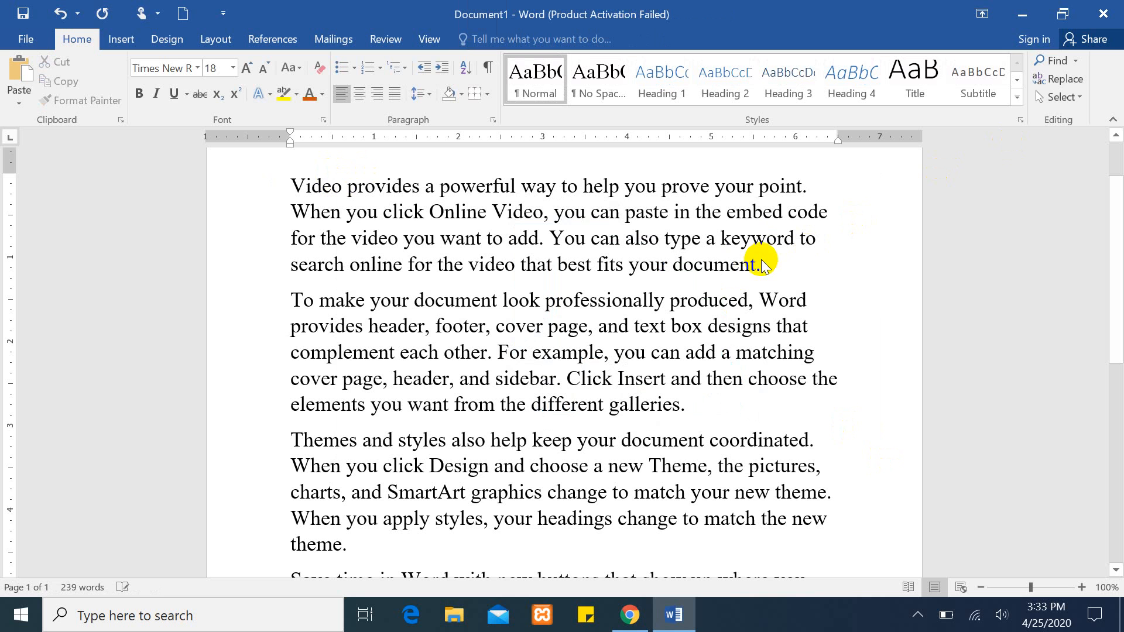
Step: Delete all the text in the document
left_click(1074, 94)
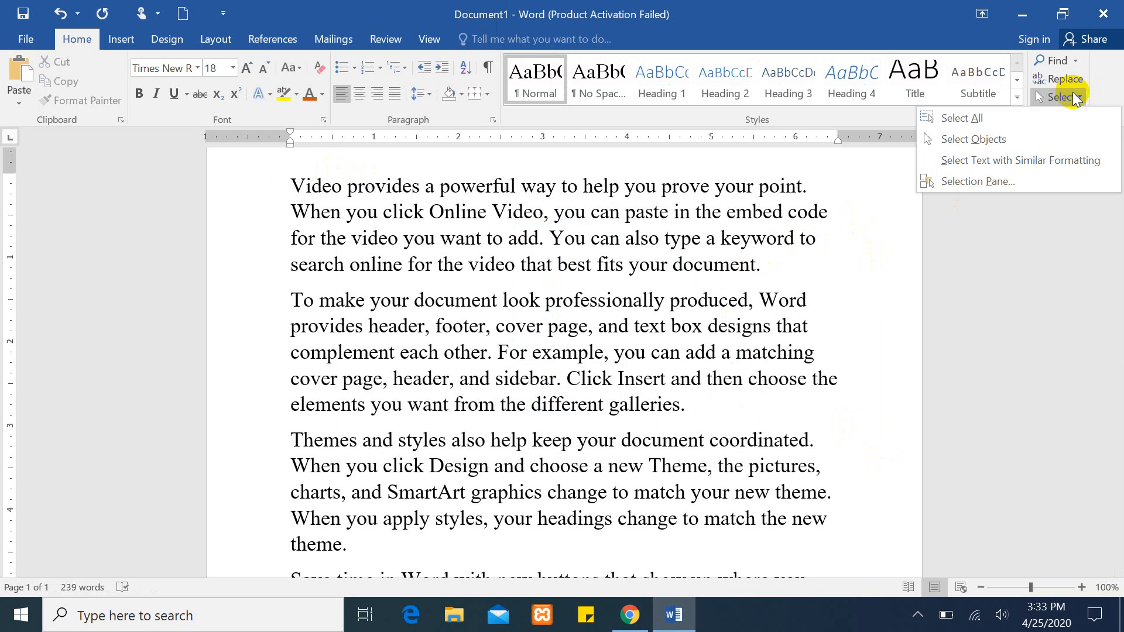
left_click(806, 232)
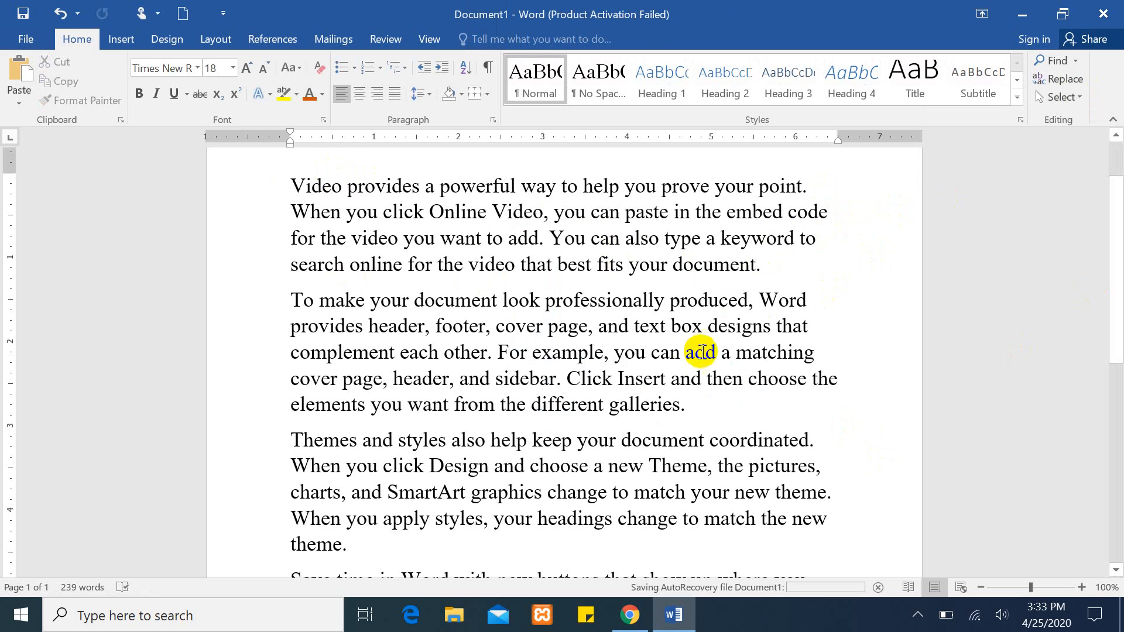
key("ctrl+a")
key("Delete")
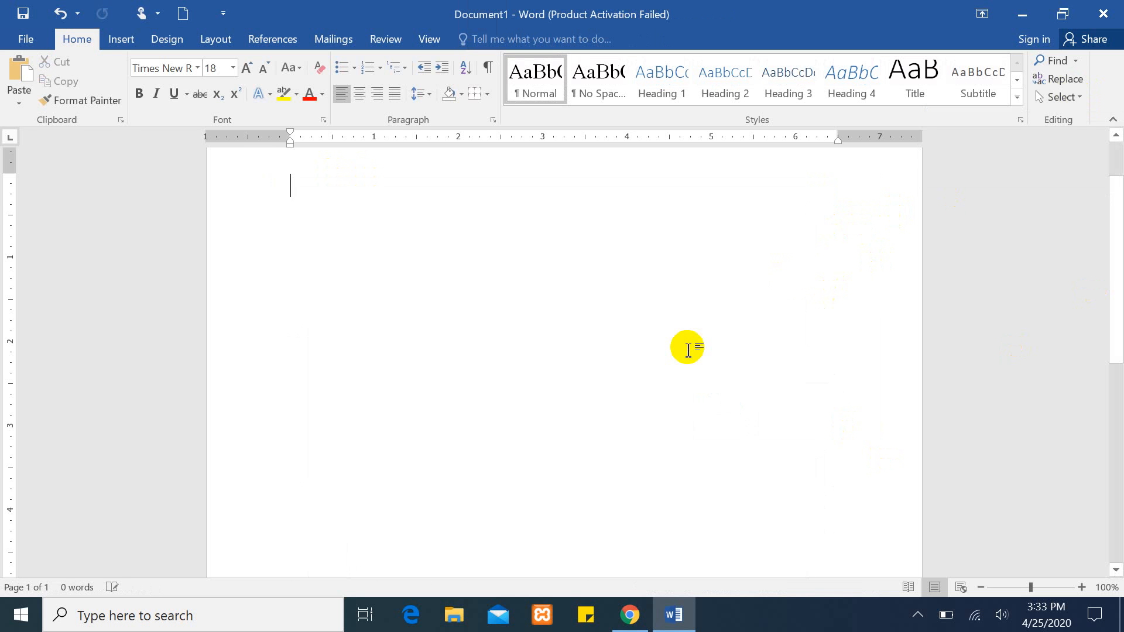
Step: Generate sample paragraphs in the empty document with the formula =rand.old()
type("=rend.old(")
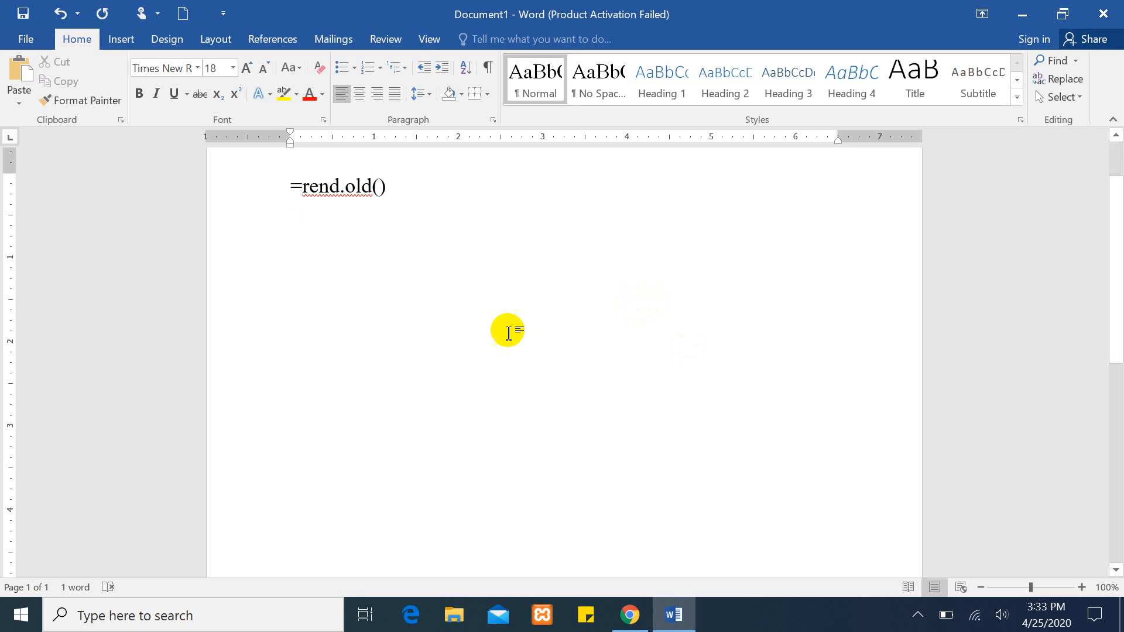
double_click(315, 188)
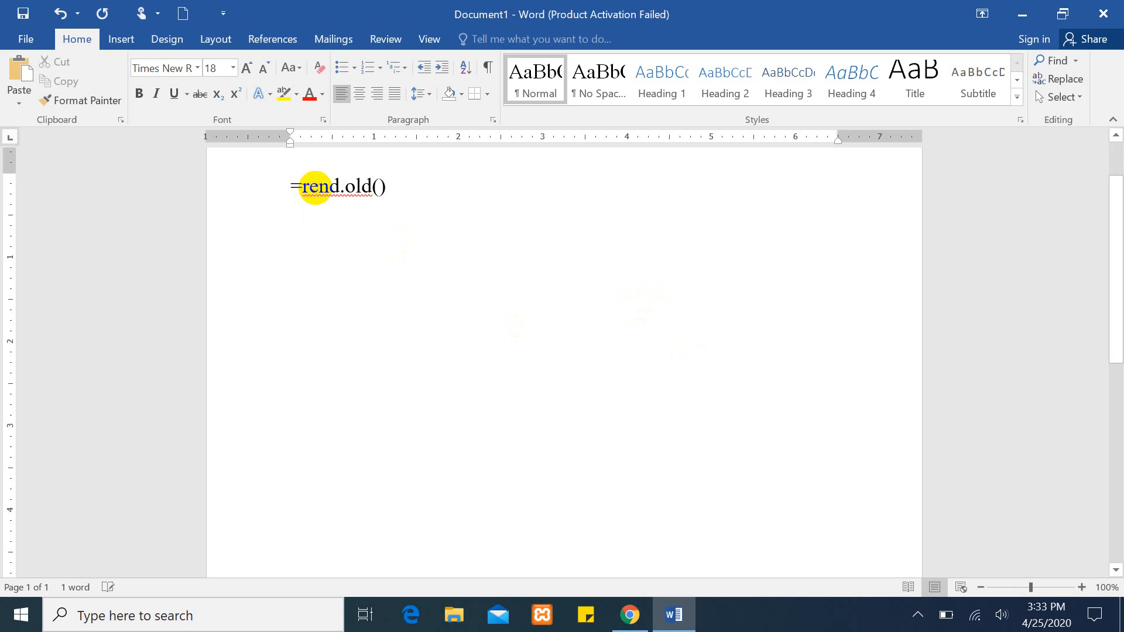
type("a")
key("Return")
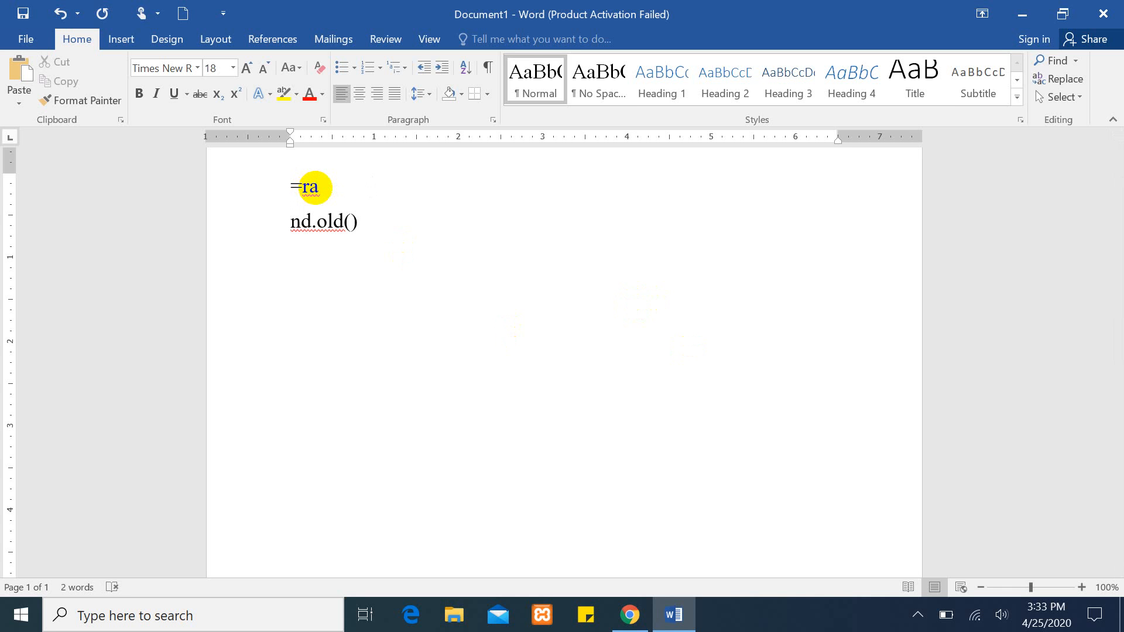
key("BackSpace")
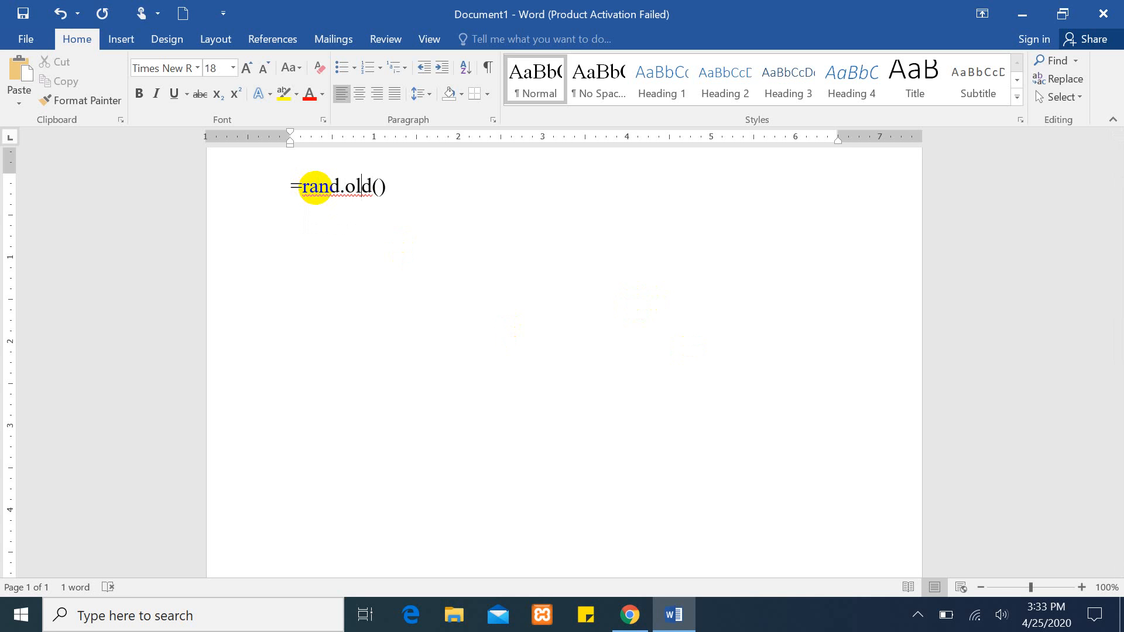
key("Return")
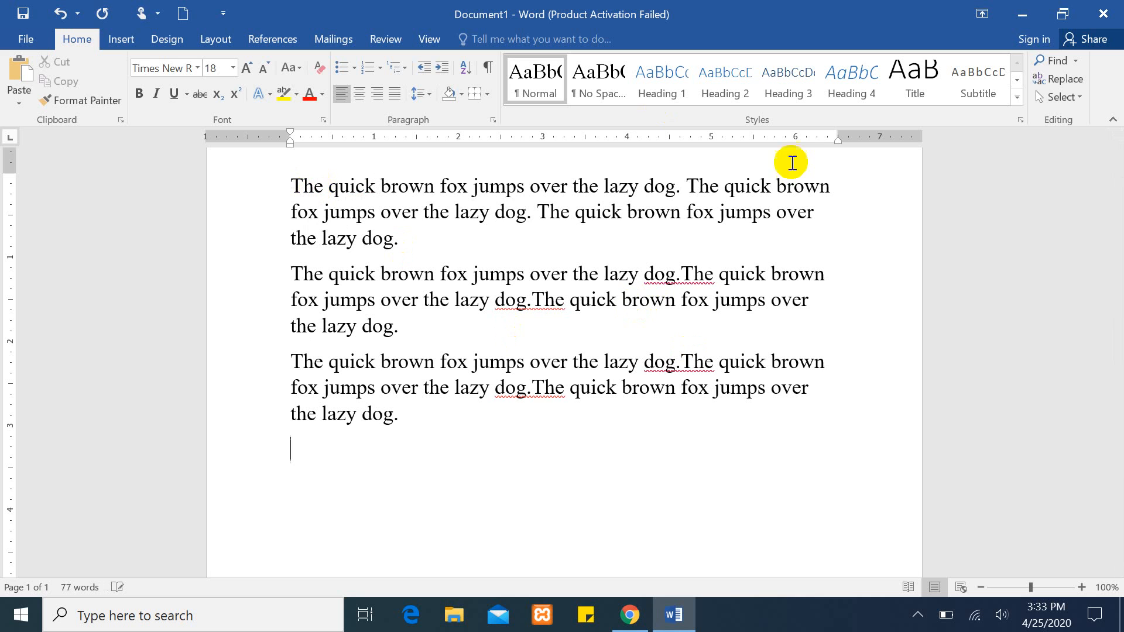
Step: Select the word "quick" in the first sentence and find all its occurrences in the document
scroll(1115, 226, "up", 3)
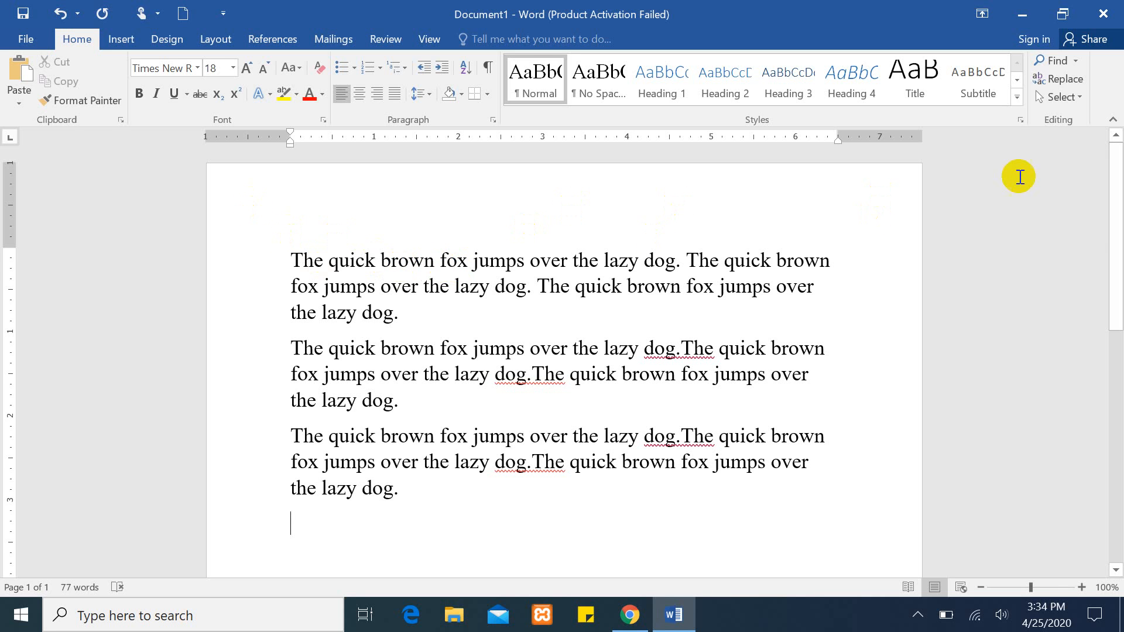
double_click(351, 261)
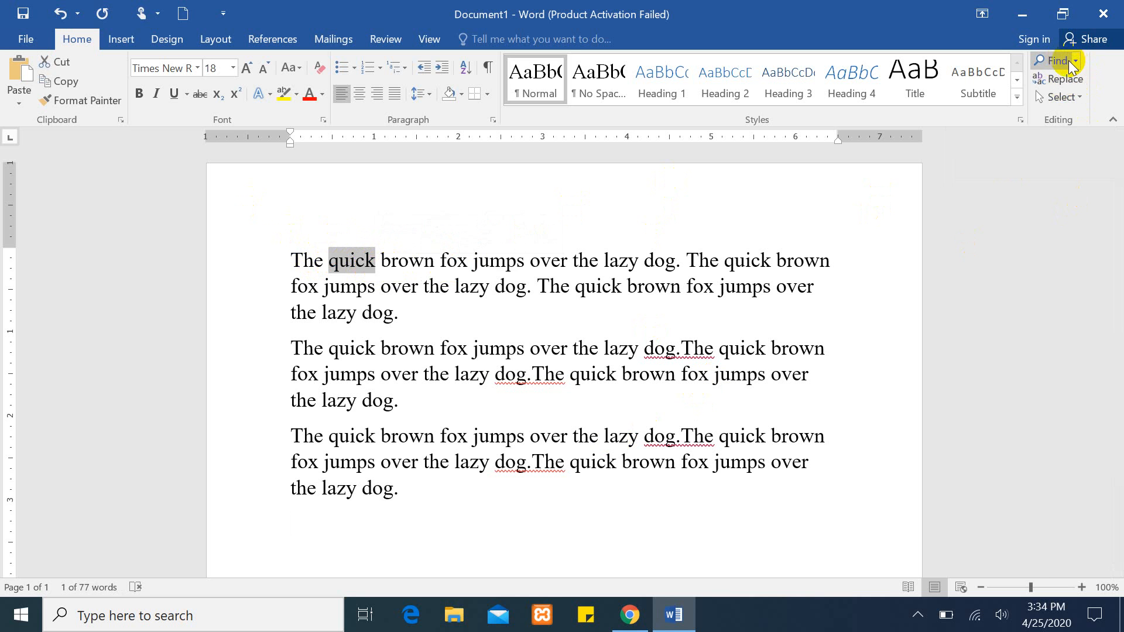
left_click(1062, 60)
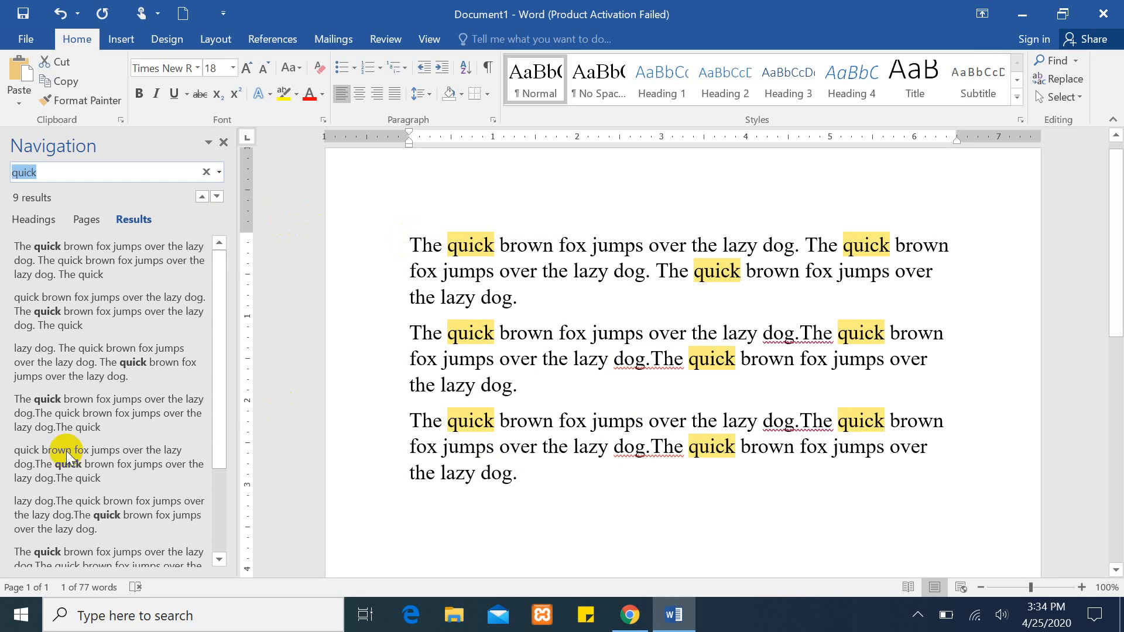
left_click_drag(214, 298, 229, 258)
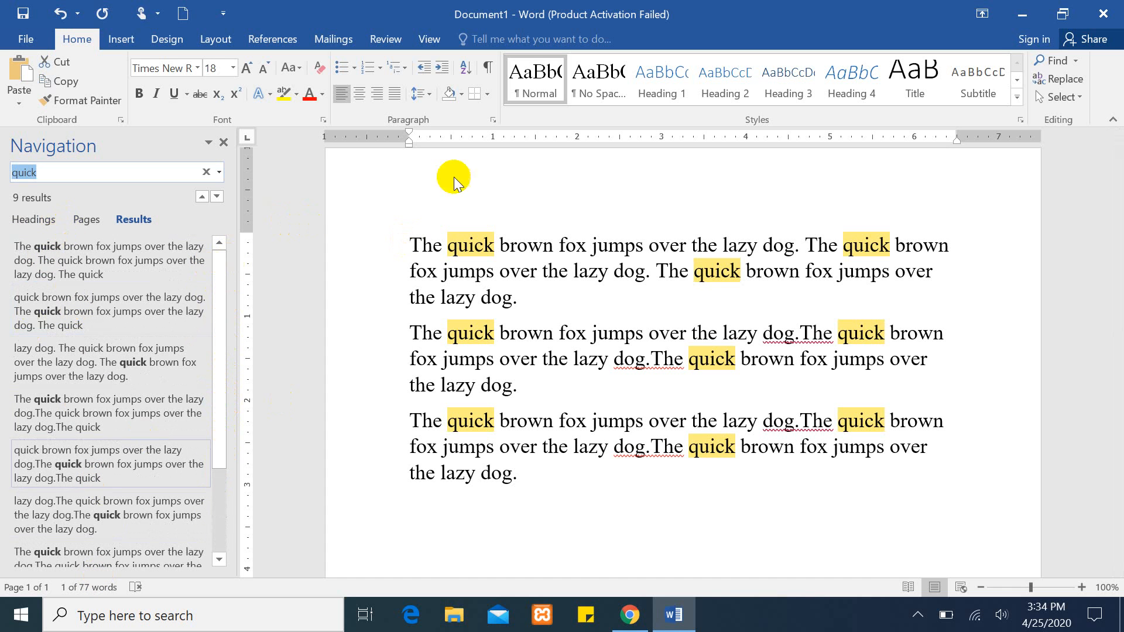
left_click(1077, 59)
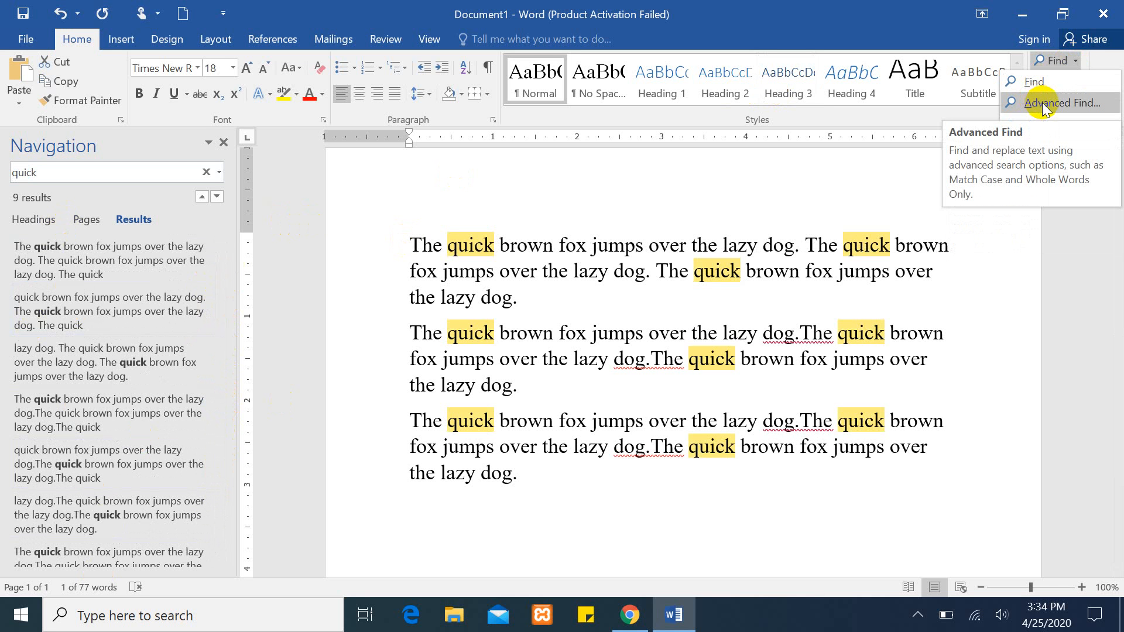
left_click(1034, 82)
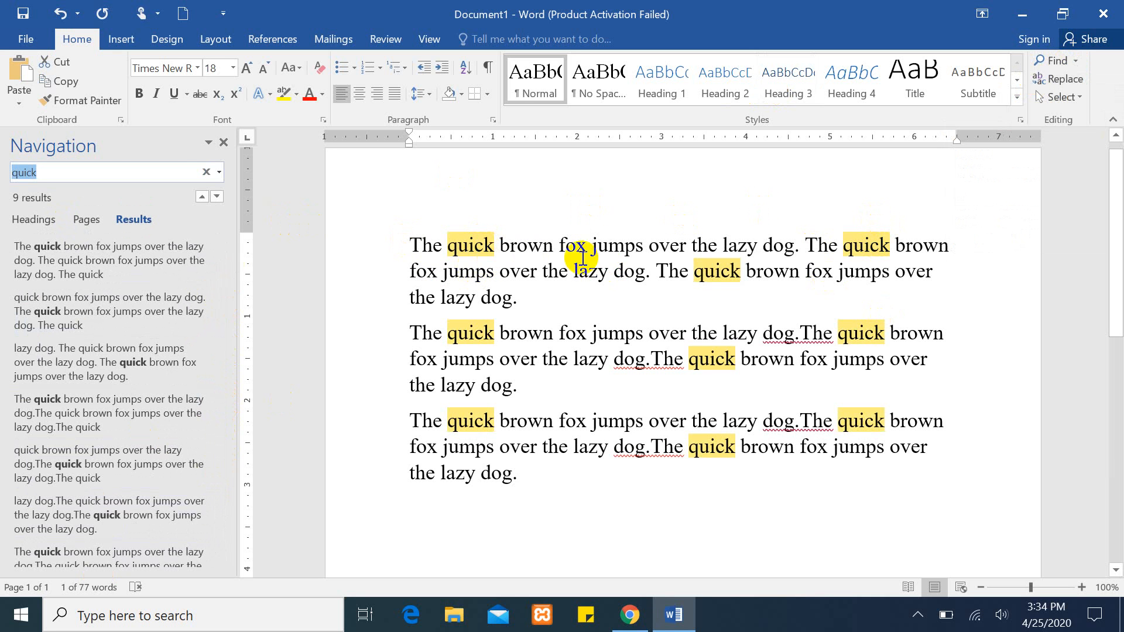
Step: Search for "fox" with Advanced Find and apply reading highlight to all its occurrences in the document
left_click(223, 142)
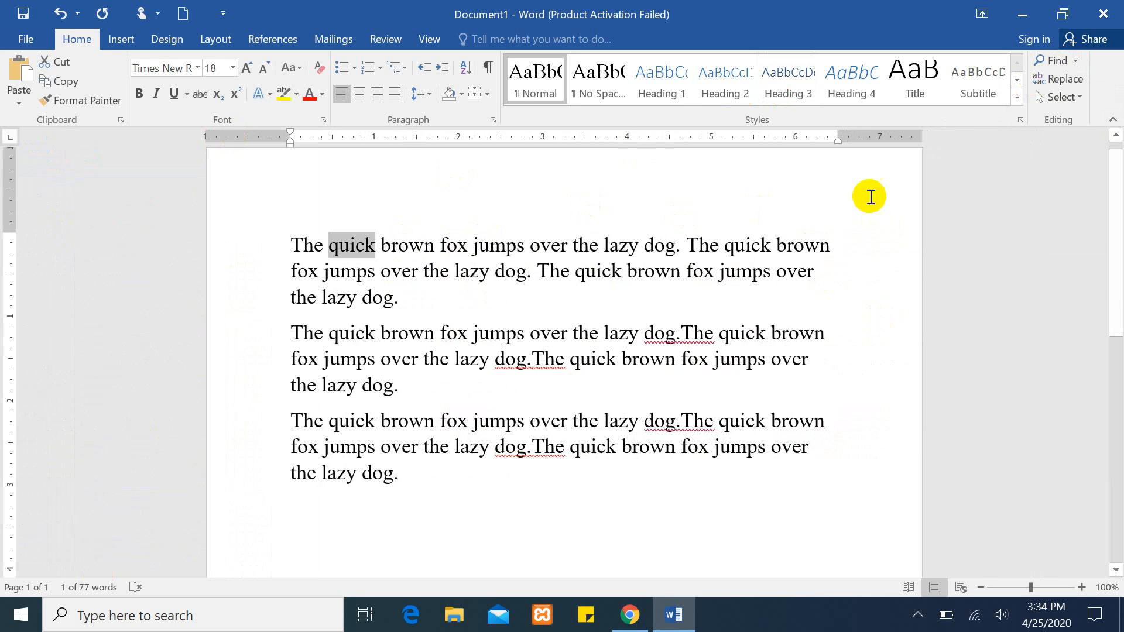
left_click(1076, 61)
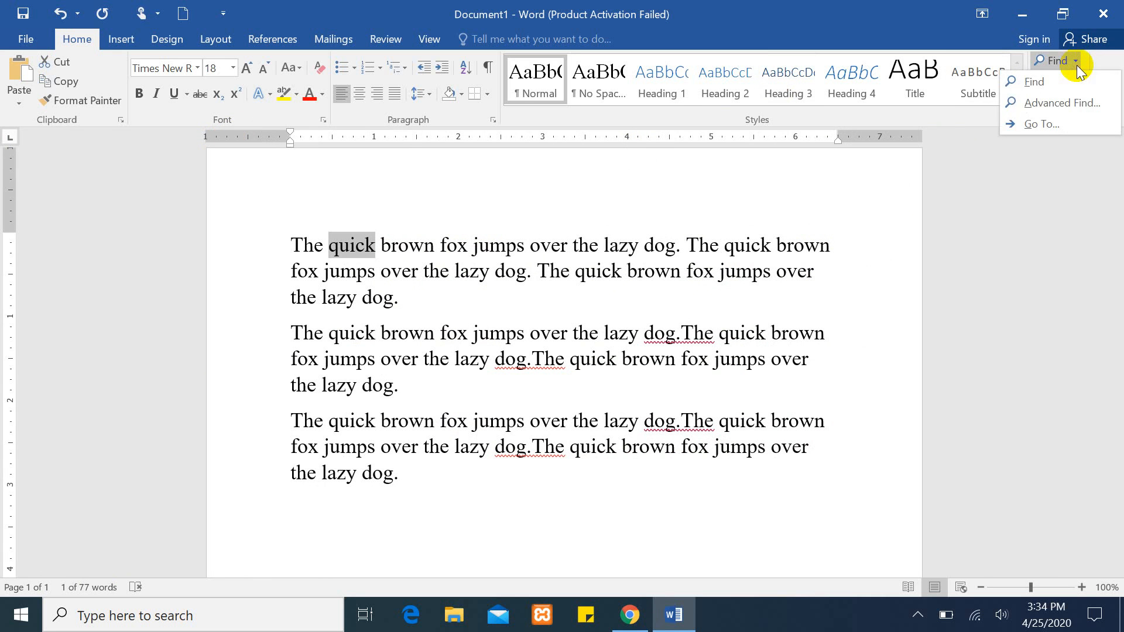
left_click(1042, 103)
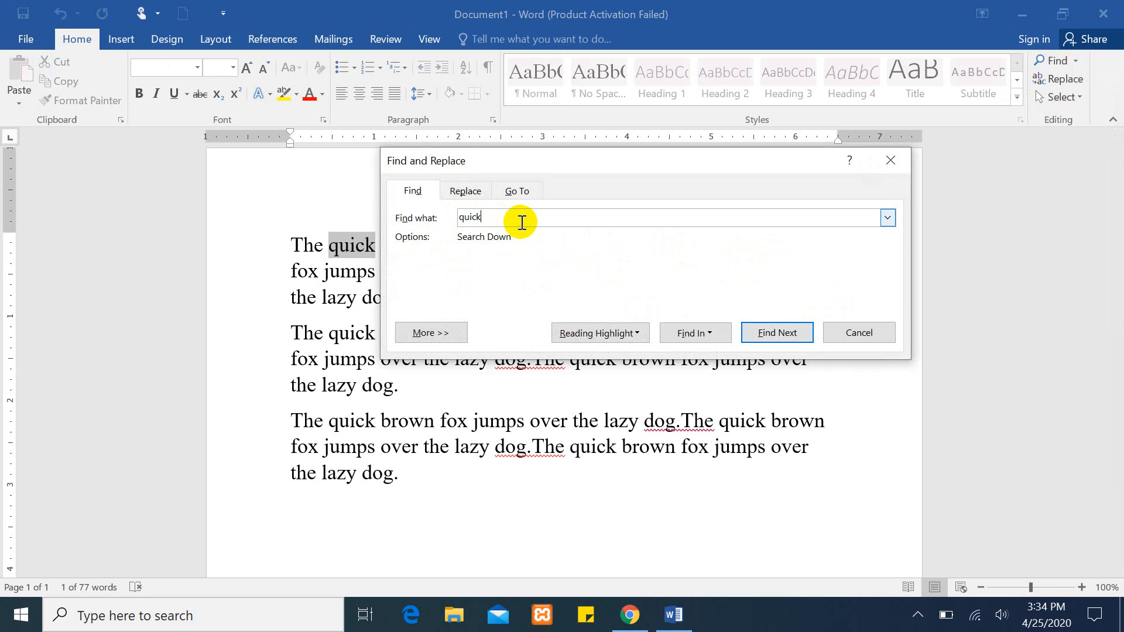
key("BackSpace")
key("BackSpace")
key("BackSpace")
key("BackSpace")
type("fox")
left_click(633, 337)
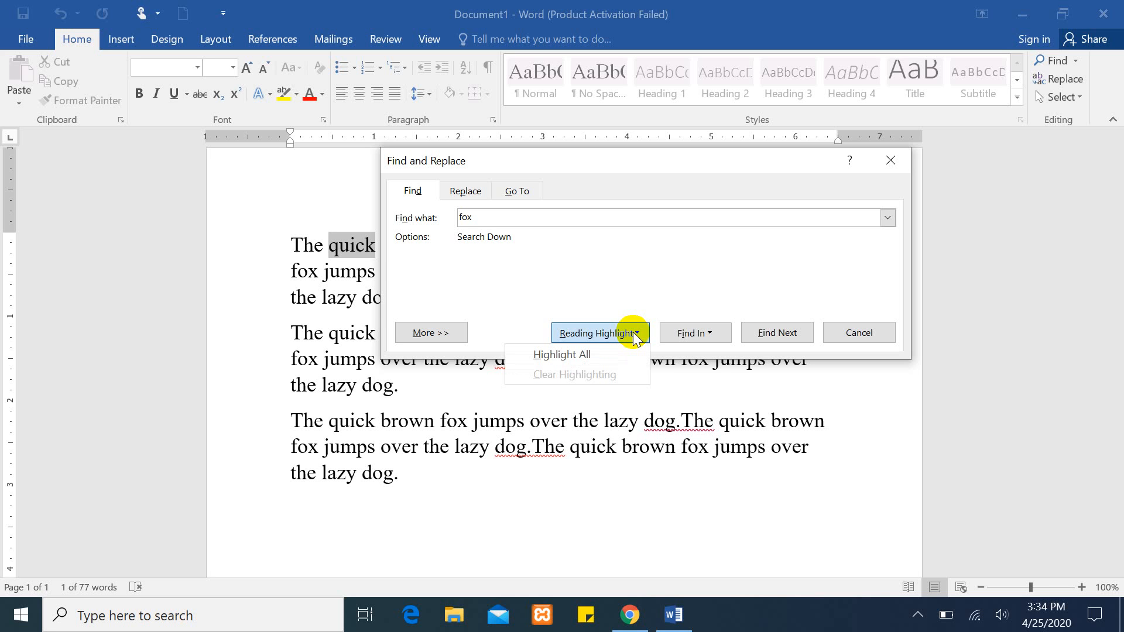
left_click(564, 355)
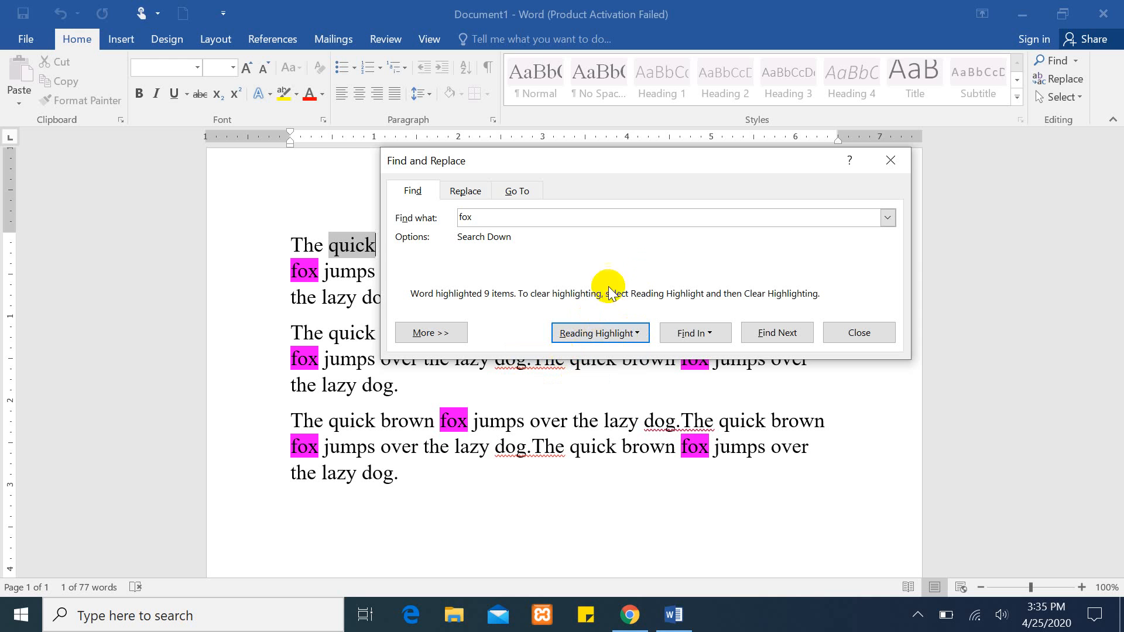
Step: Expand the additional search options of Find and Replace to examine them, and close the dialog
left_click(434, 332)
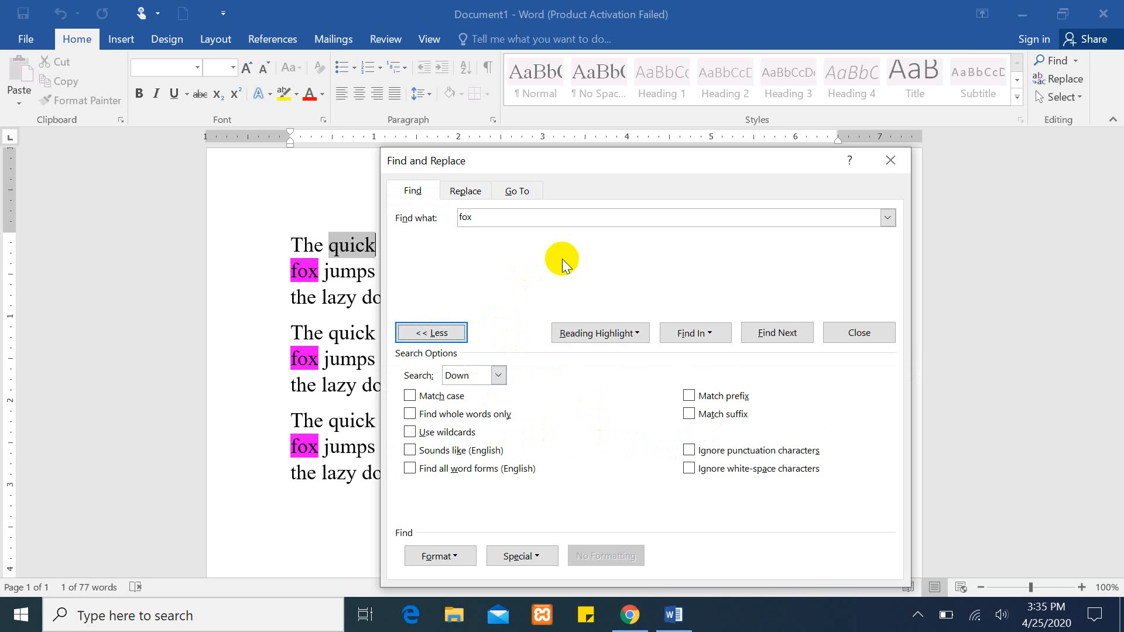
left_click_drag(1119, 225, 1120, 268)
left_click_drag(710, 154, 685, 70)
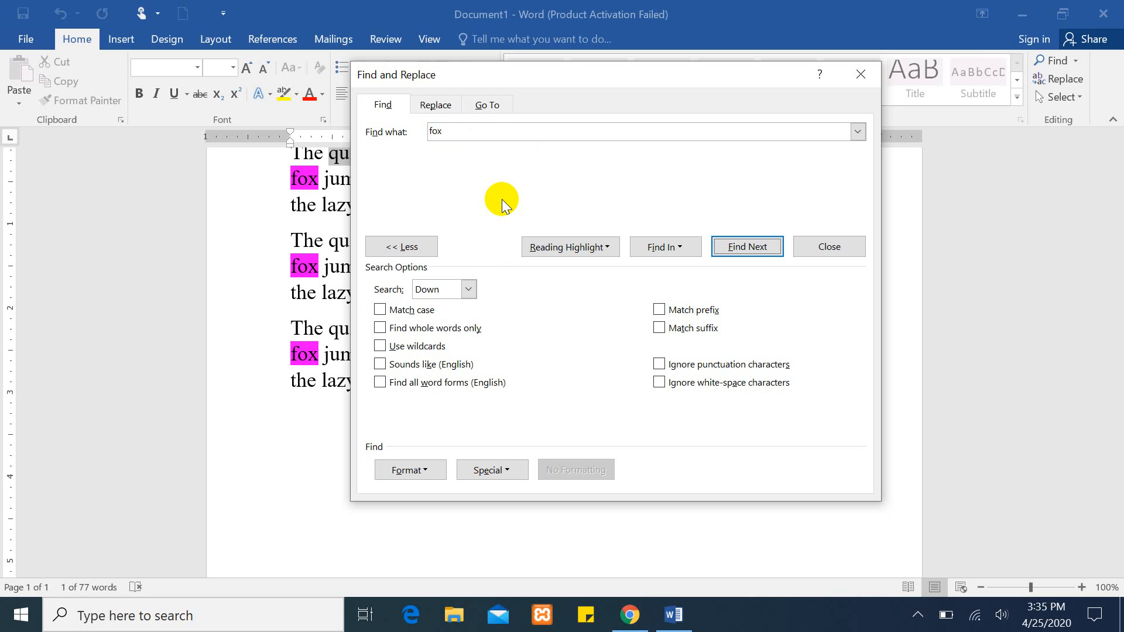
left_click(863, 75)
Step: Replace the sample paragraphs with three one-word lines: a short first name, a longer name ending in it, and its lowercase form joined to another name
left_click_drag(492, 401, 287, 134)
key("Delete")
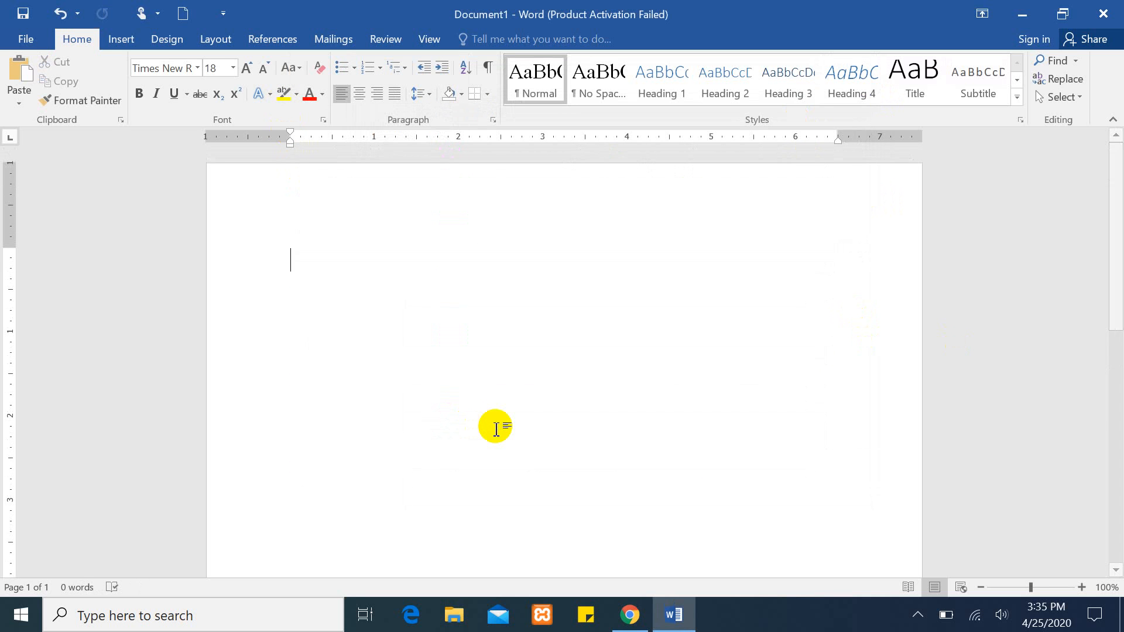
type("deen")
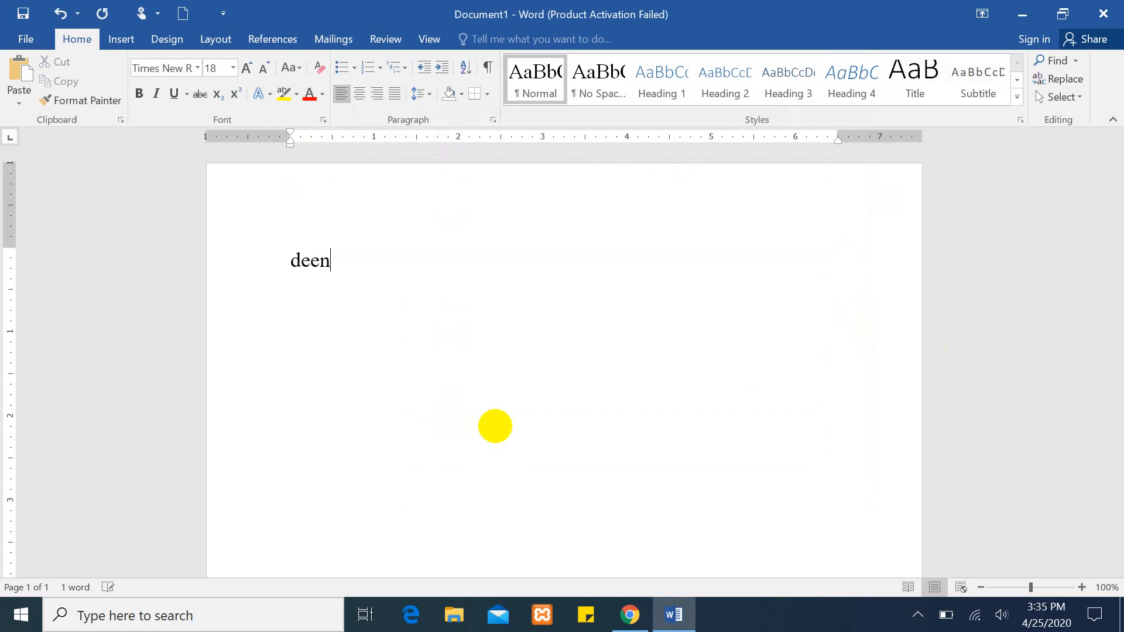
key("Return")
type("ala")
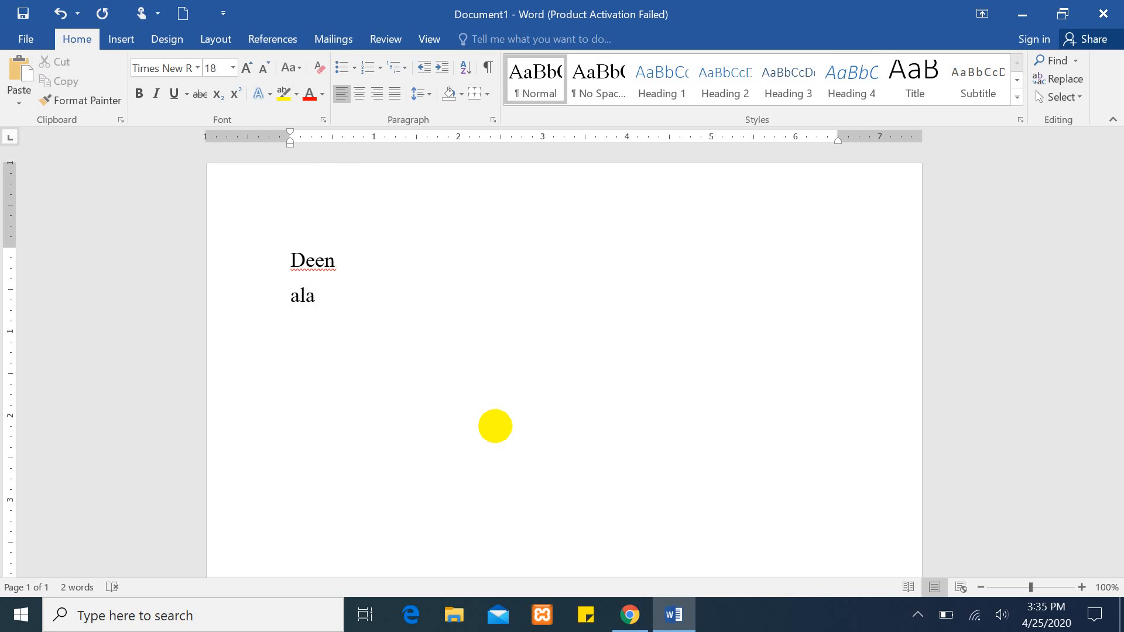
type("udeen")
key("Return")
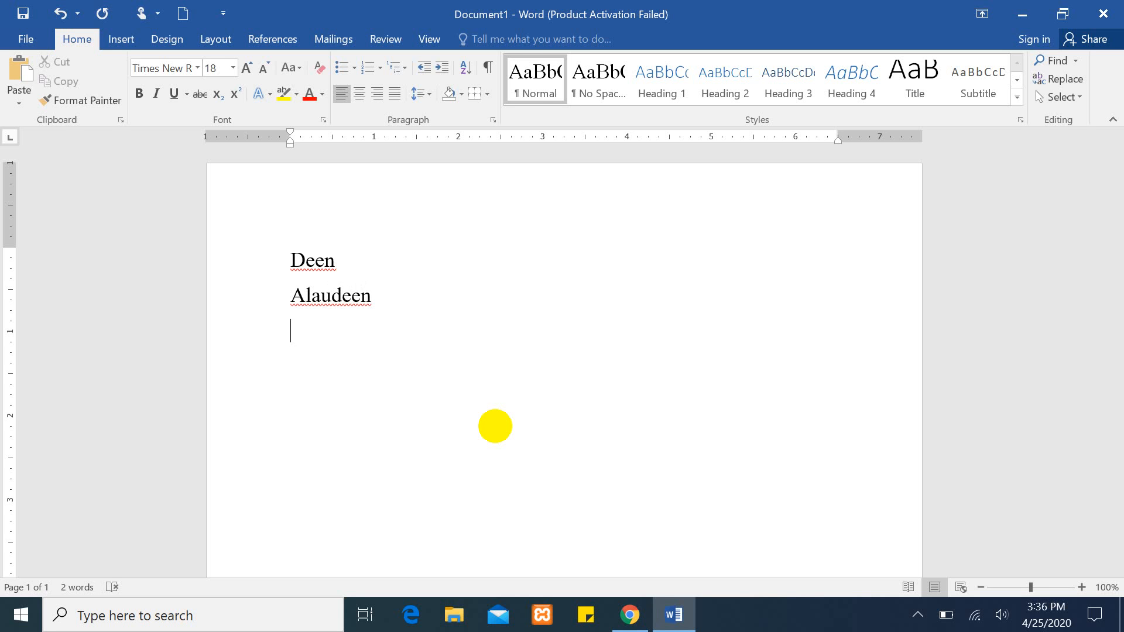
type("deenMuhamma")
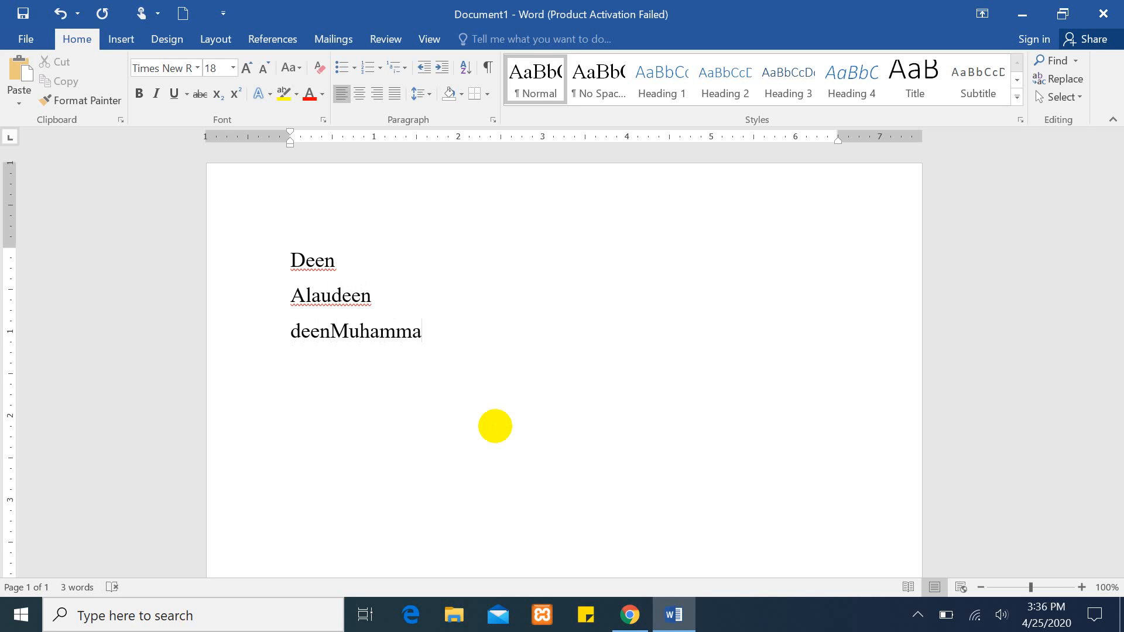
type("d")
key("Return")
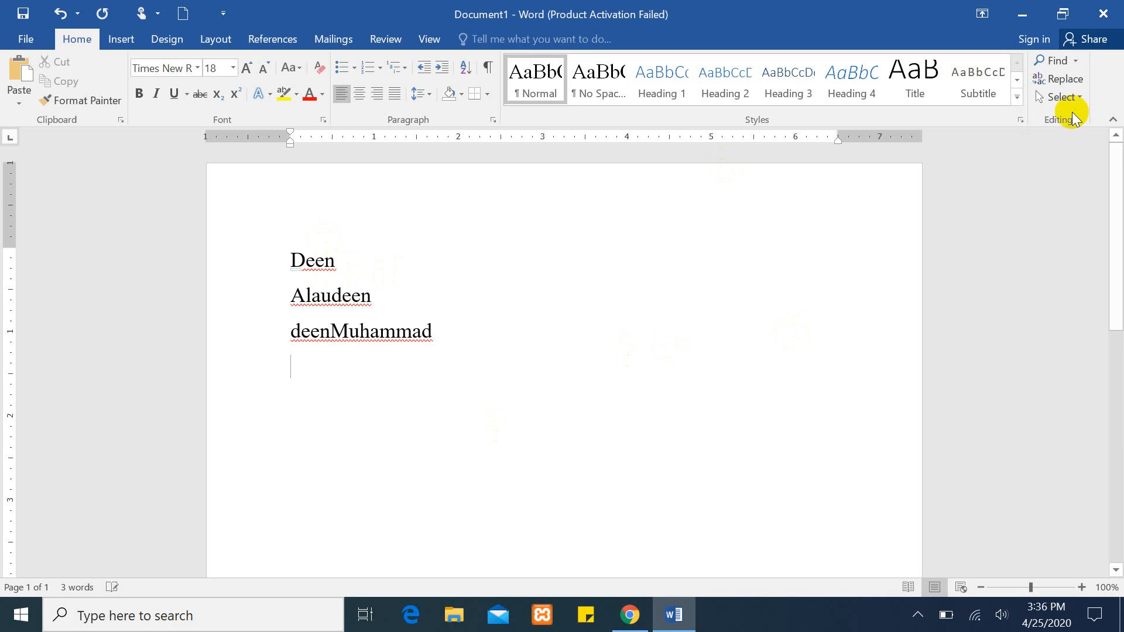
Step: Search with Advanced Find for the short first name in lowercase and step through every match until the search ends
left_click(1076, 61)
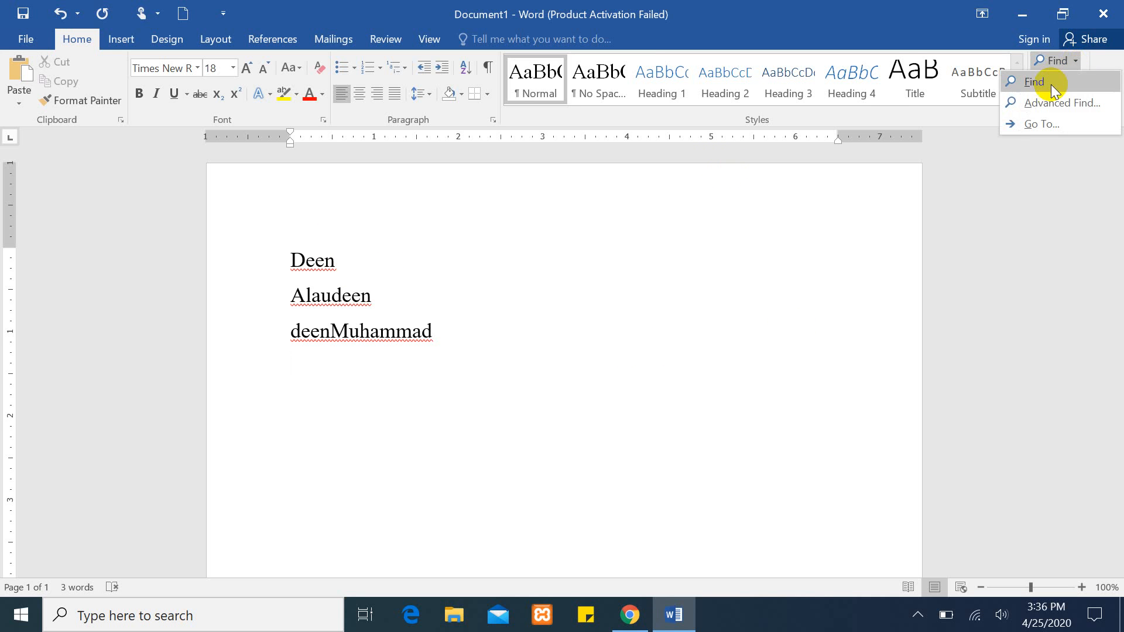
left_click(1050, 103)
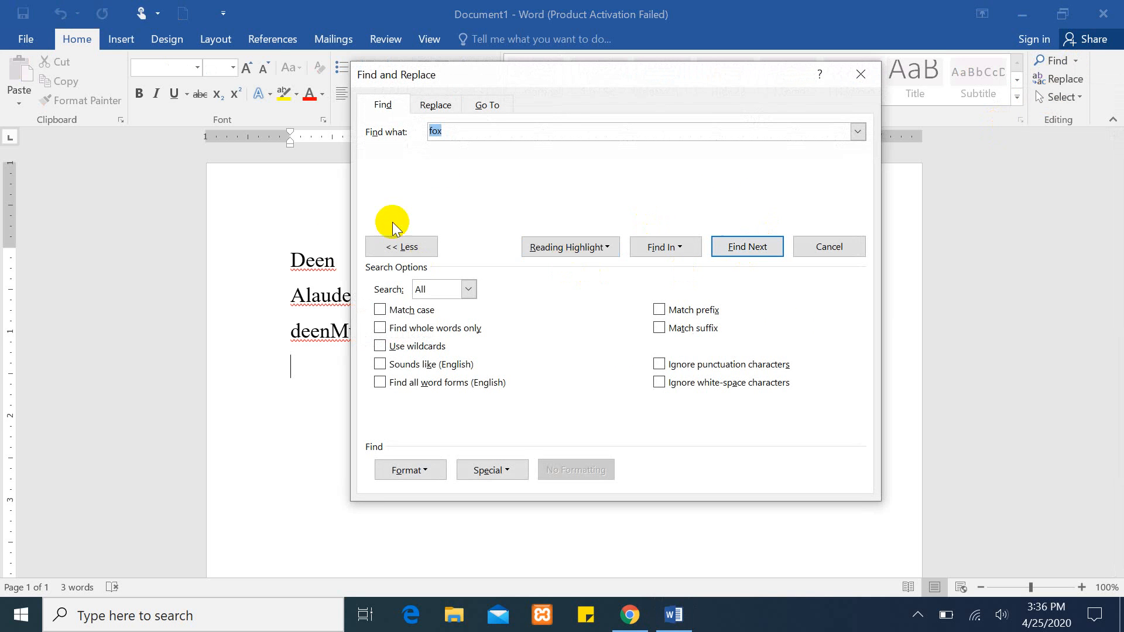
left_click_drag(603, 76, 788, 108)
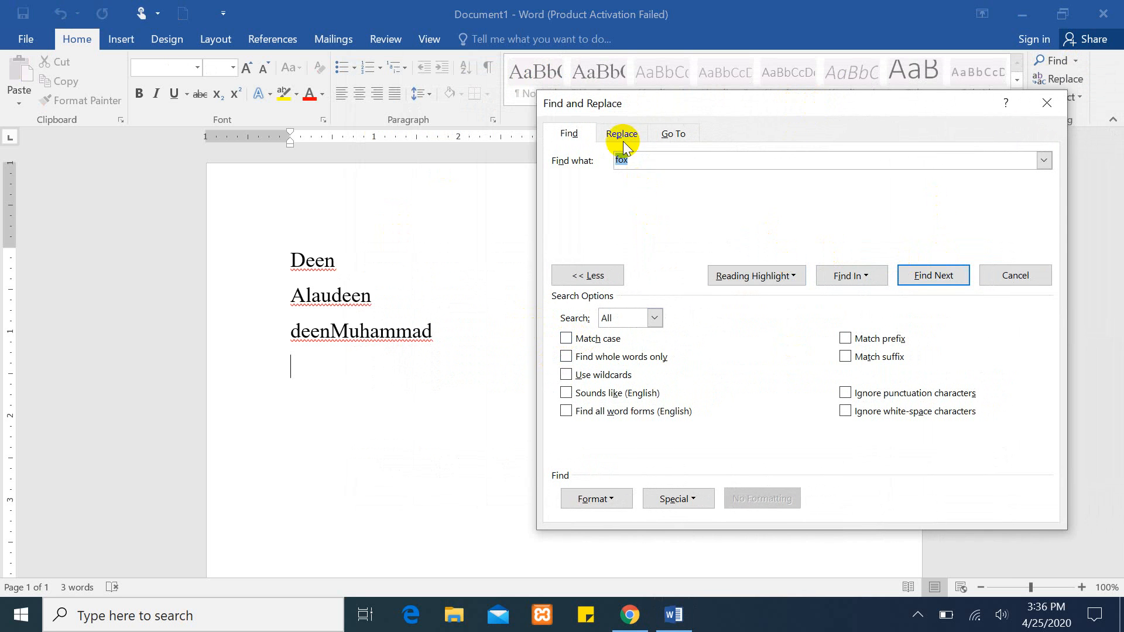
key("BackSpace")
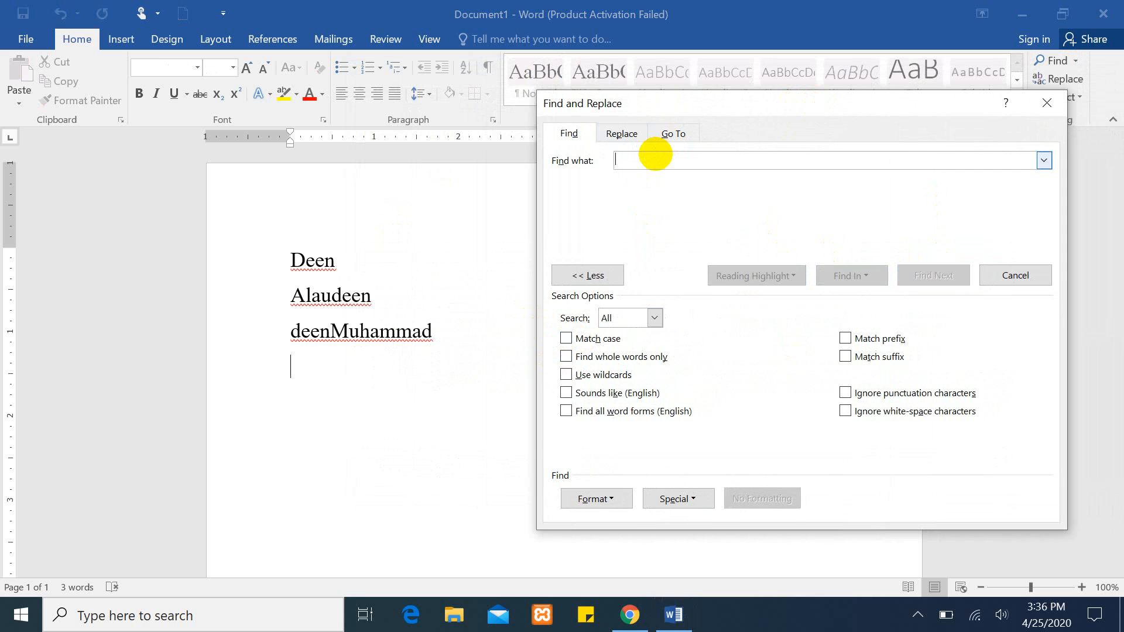
type("deen")
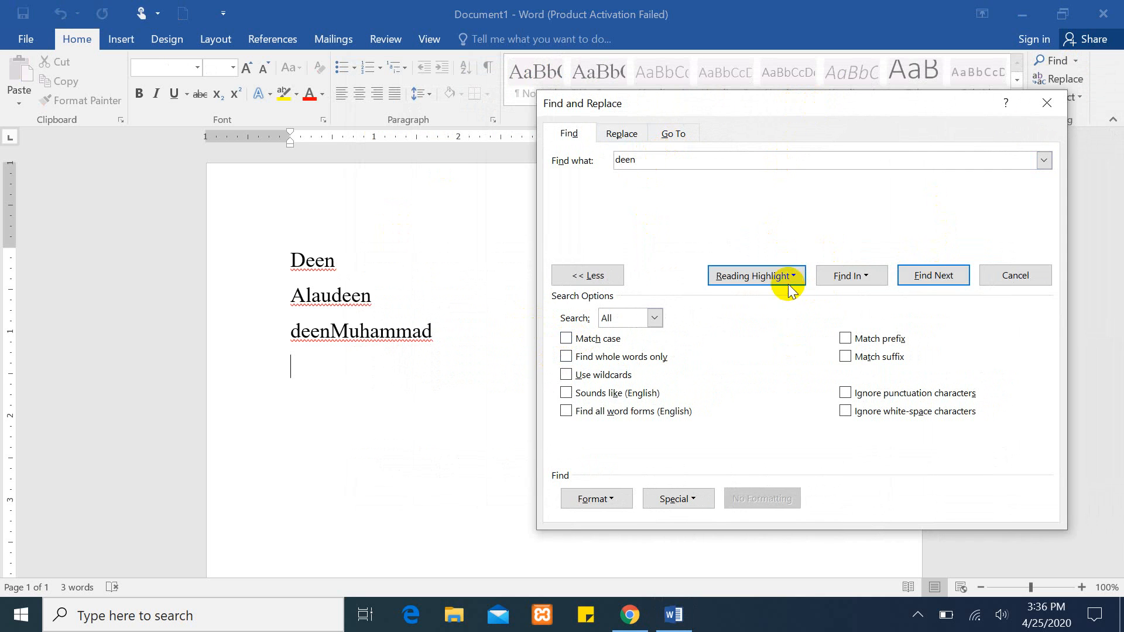
left_click(942, 276)
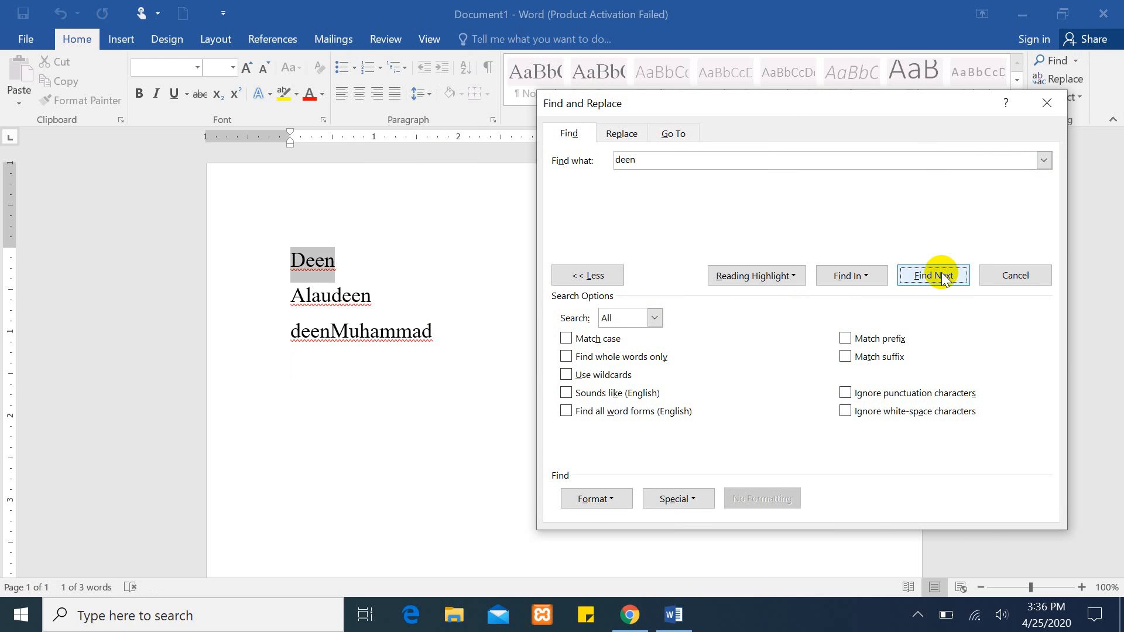
left_click(942, 275)
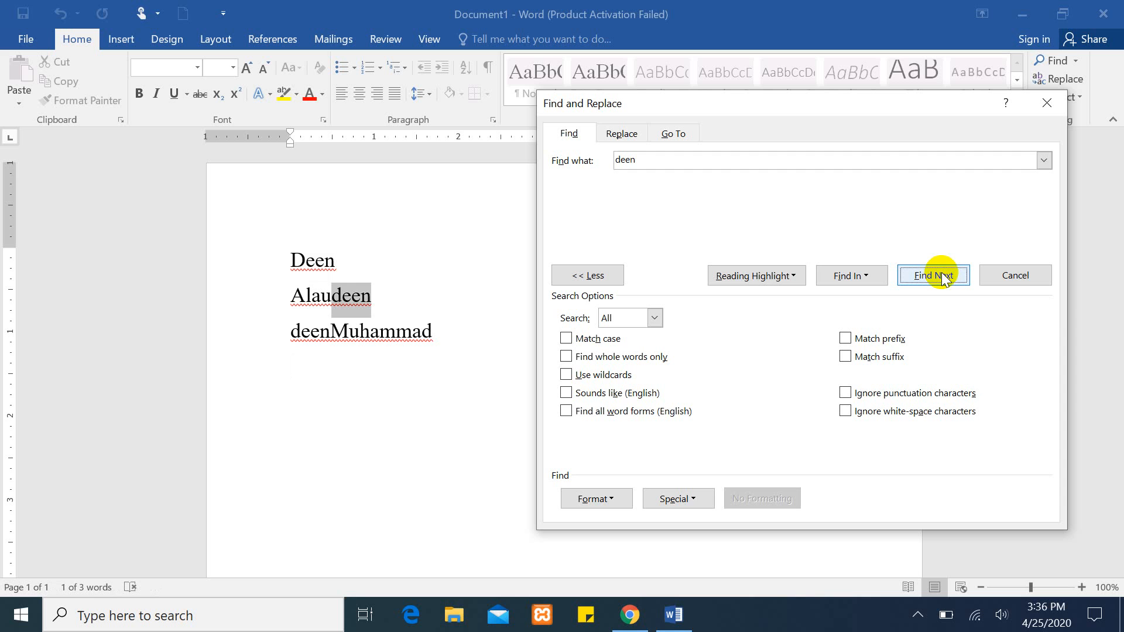
left_click(942, 275)
left_click(942, 276)
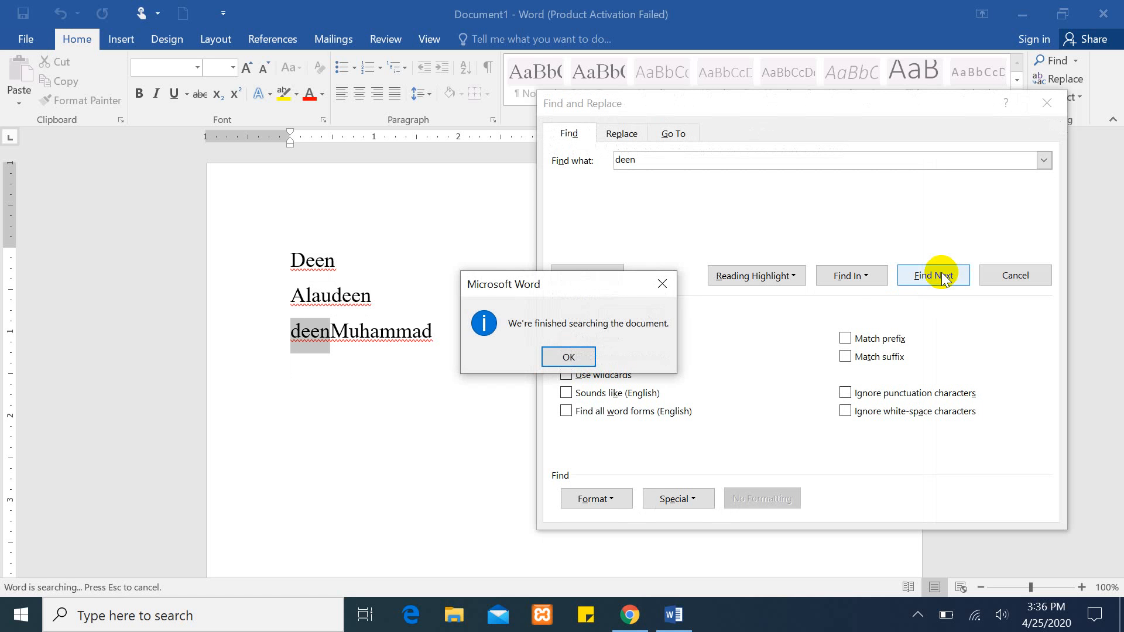
left_click(662, 284)
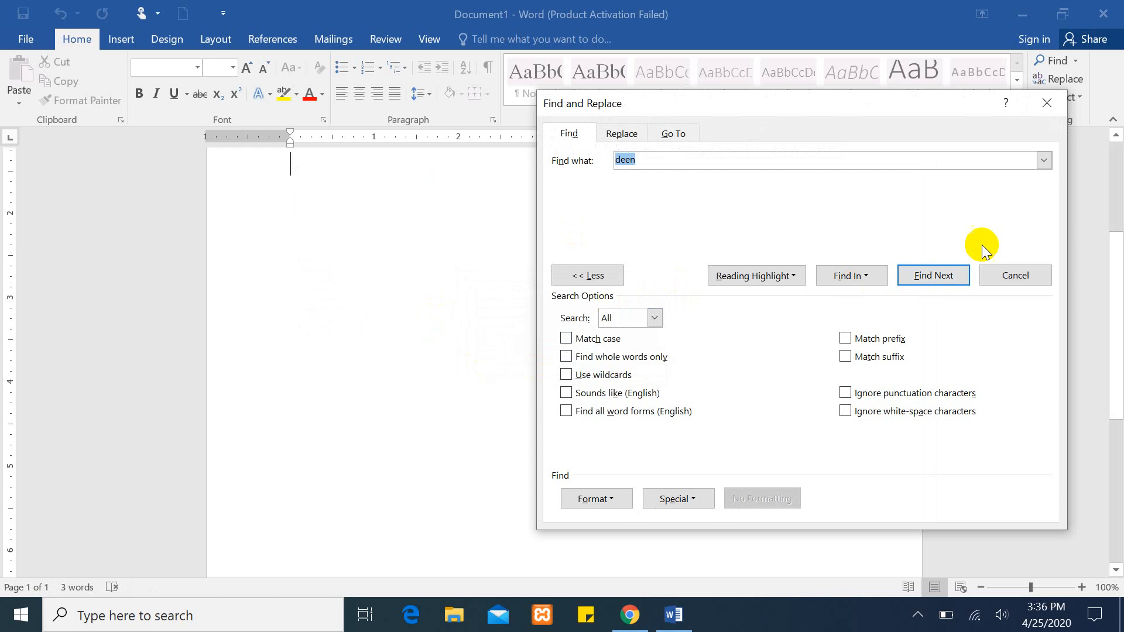
Step: Enable Match case and step through the matches of the lowercase name again until the search ends
left_click_drag(1111, 306, 1116, 201)
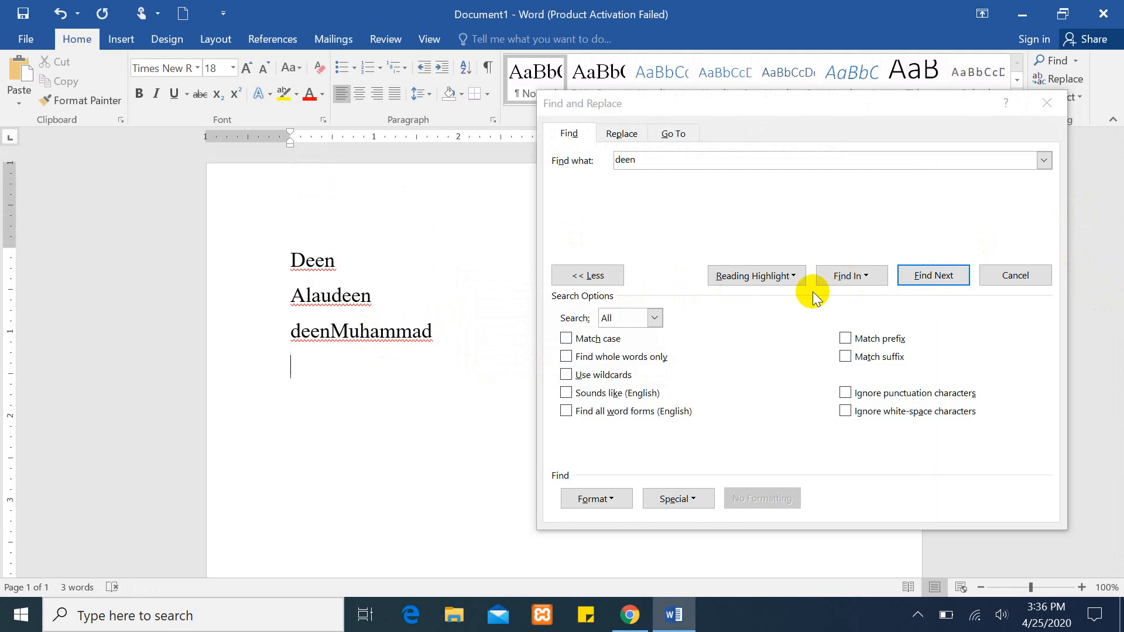
left_click(566, 338)
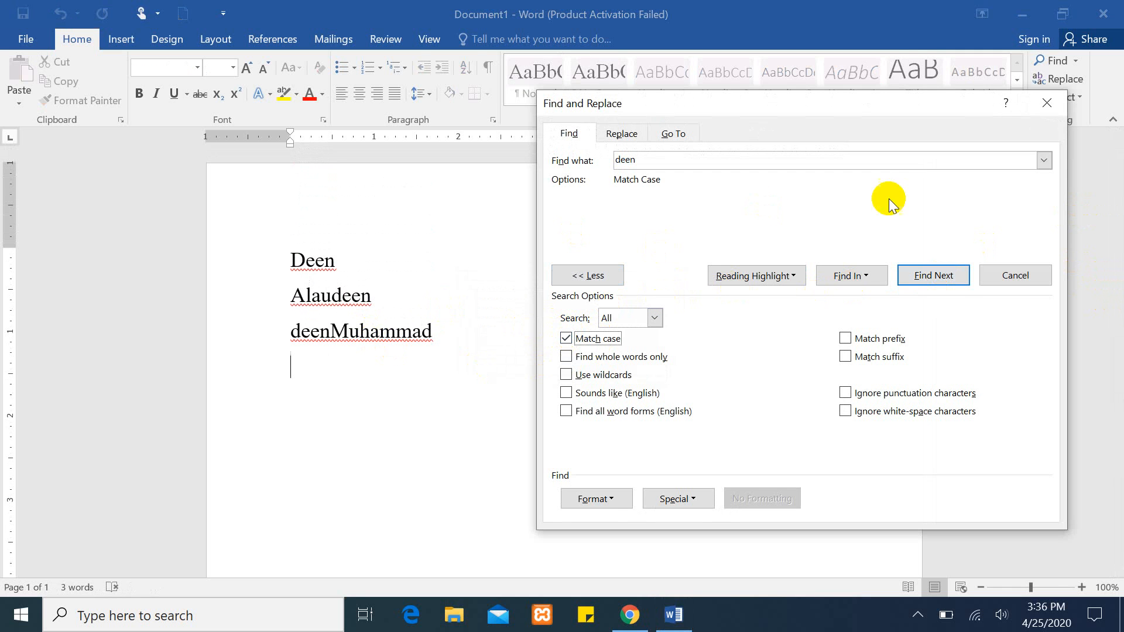
left_click(938, 278)
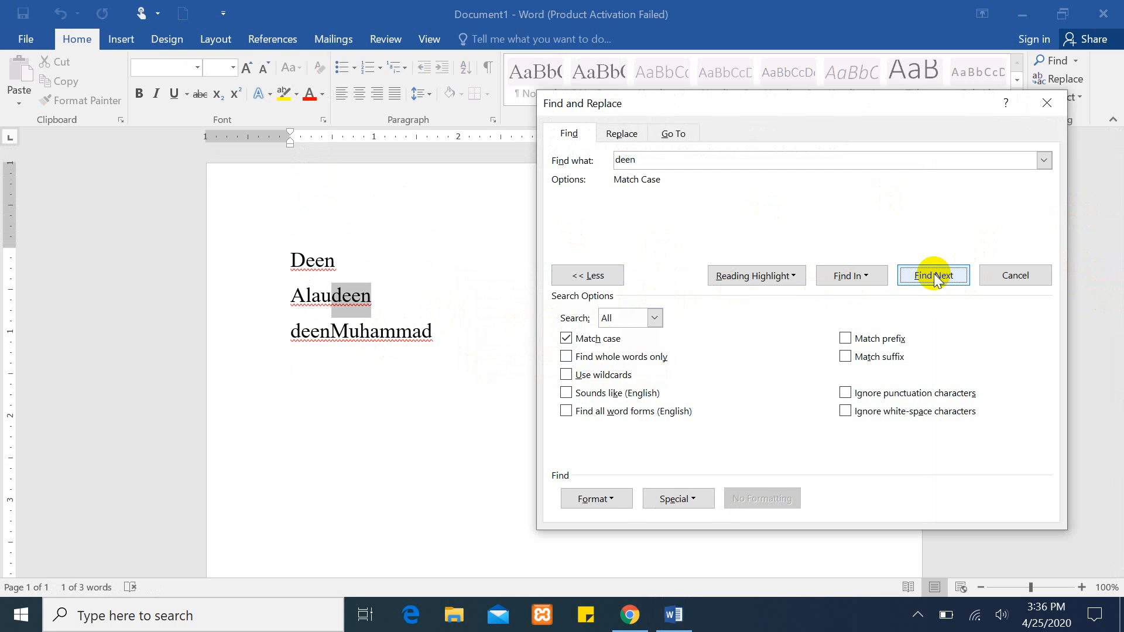
left_click(936, 276)
left_click(936, 278)
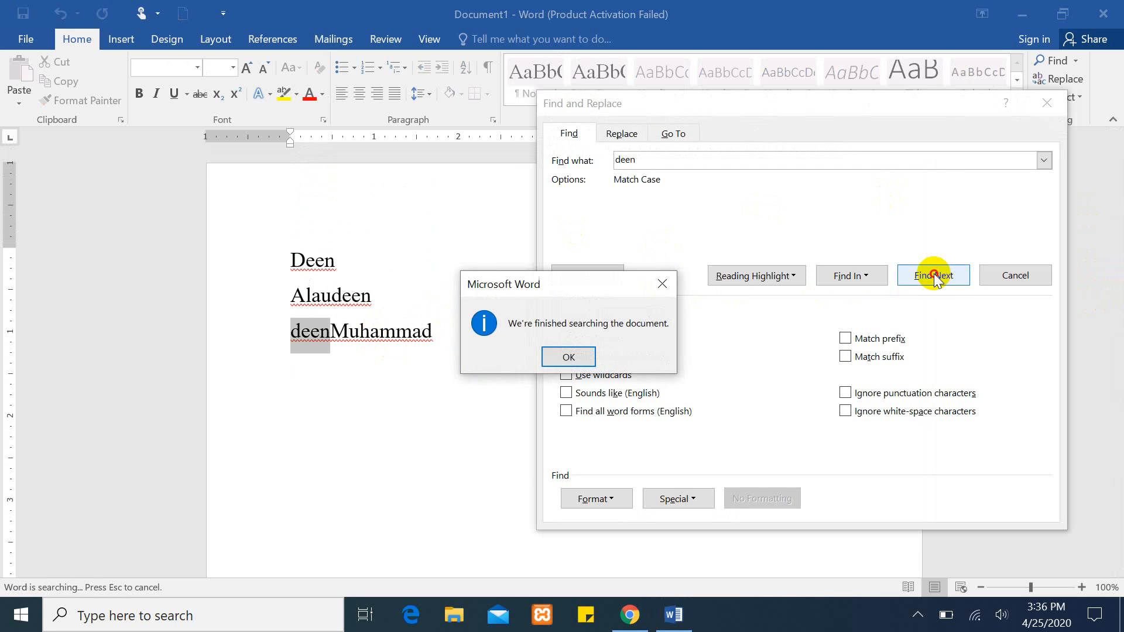
left_click(662, 284)
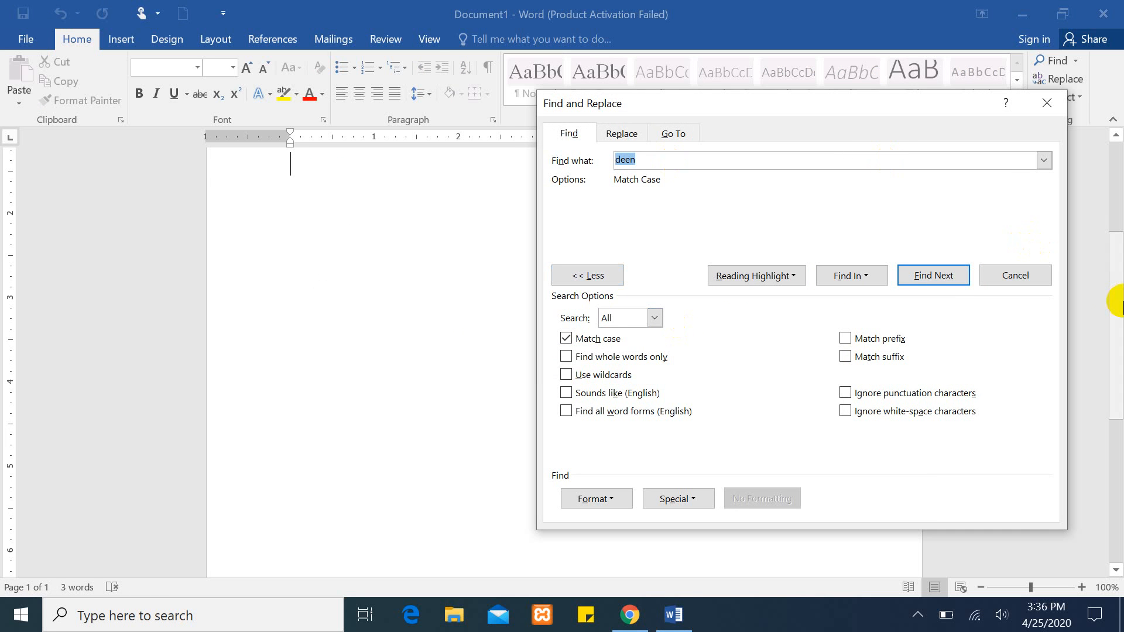
Step: Select all three name lines in the document and close the Find and Replace dialog
left_click_drag(1118, 302, 1120, 188)
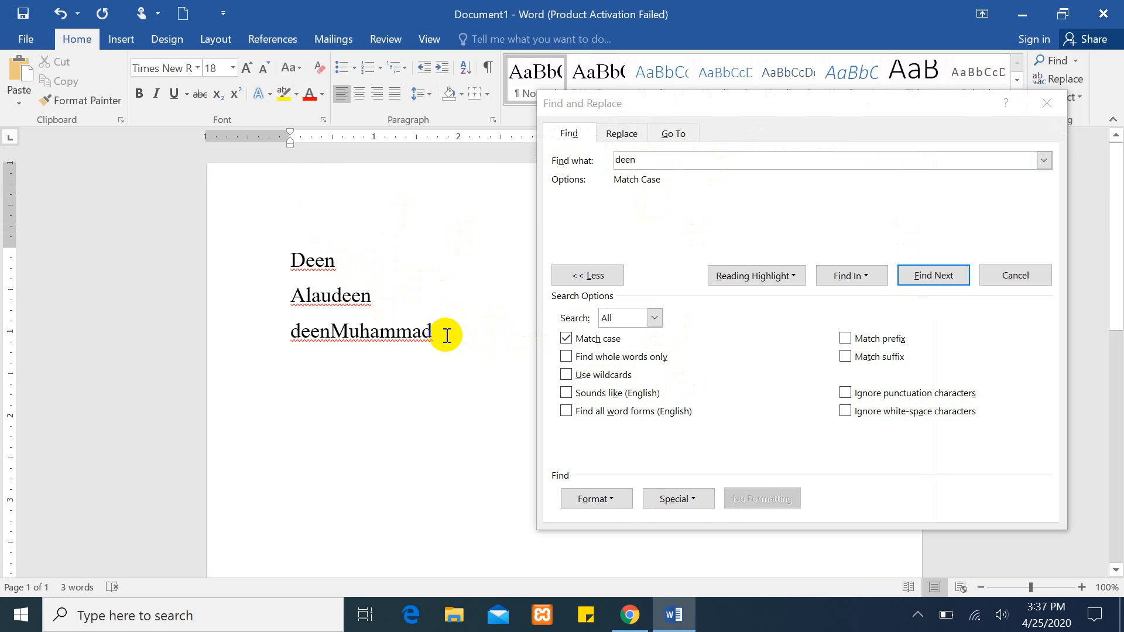
left_click_drag(447, 332, 288, 250)
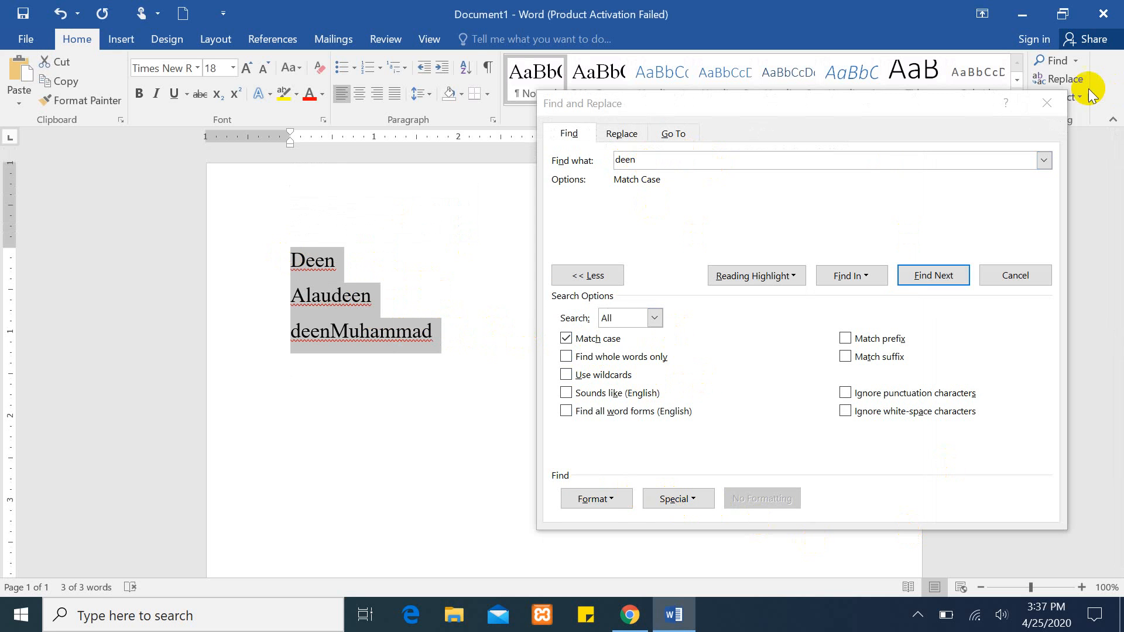
left_click(1047, 103)
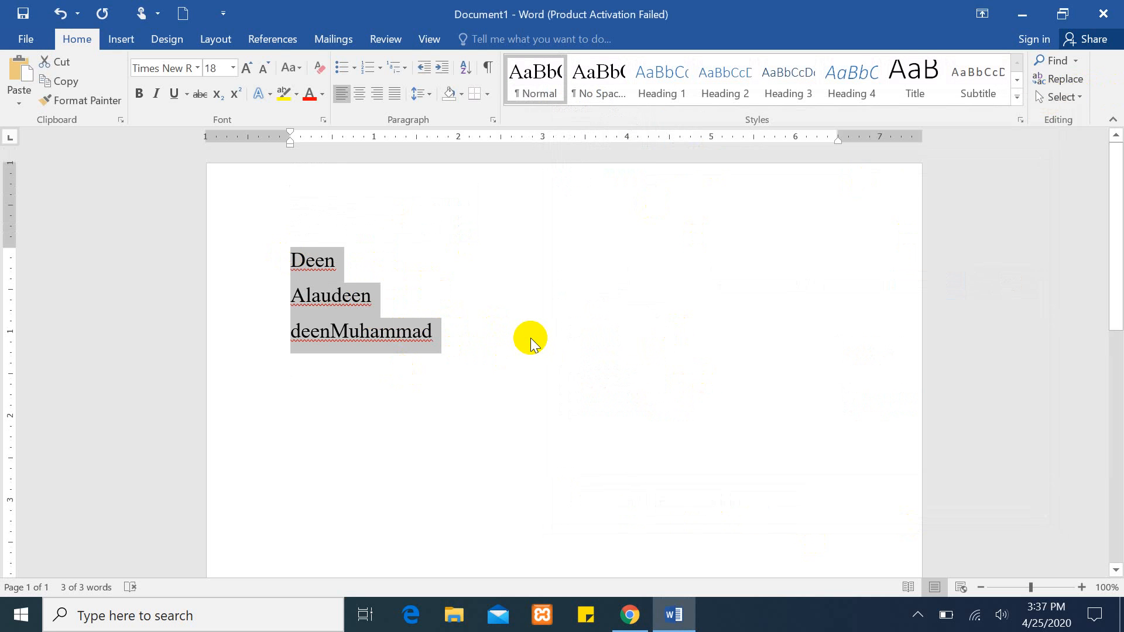
Step: Replace the three lines of text with sample paragraphs generated by =rand.old()
key("Delete")
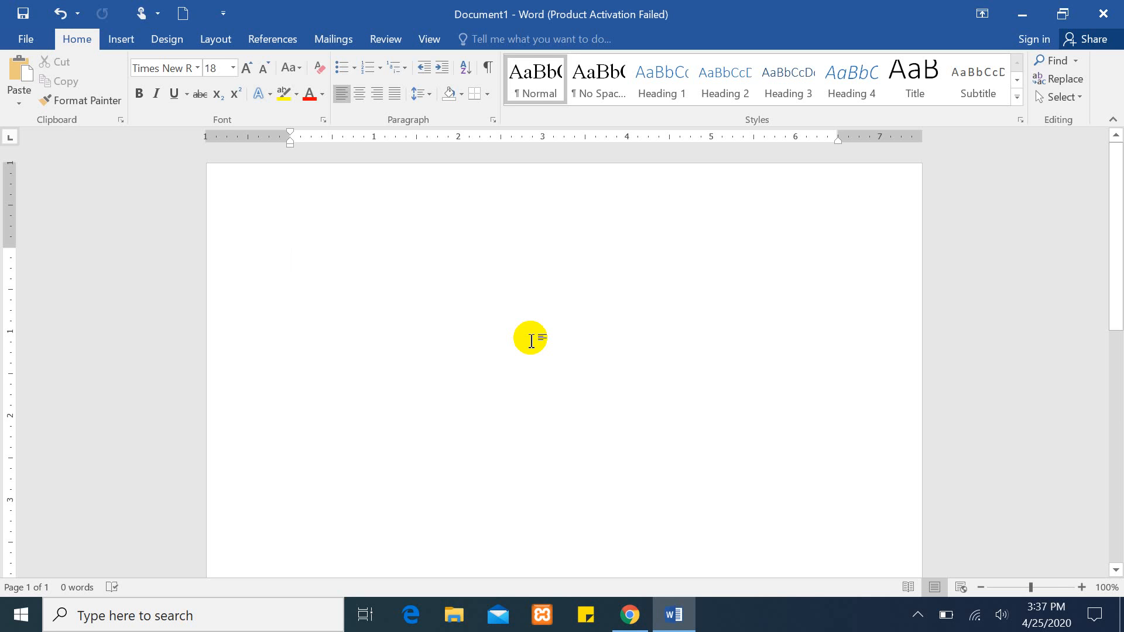
type("=rand")
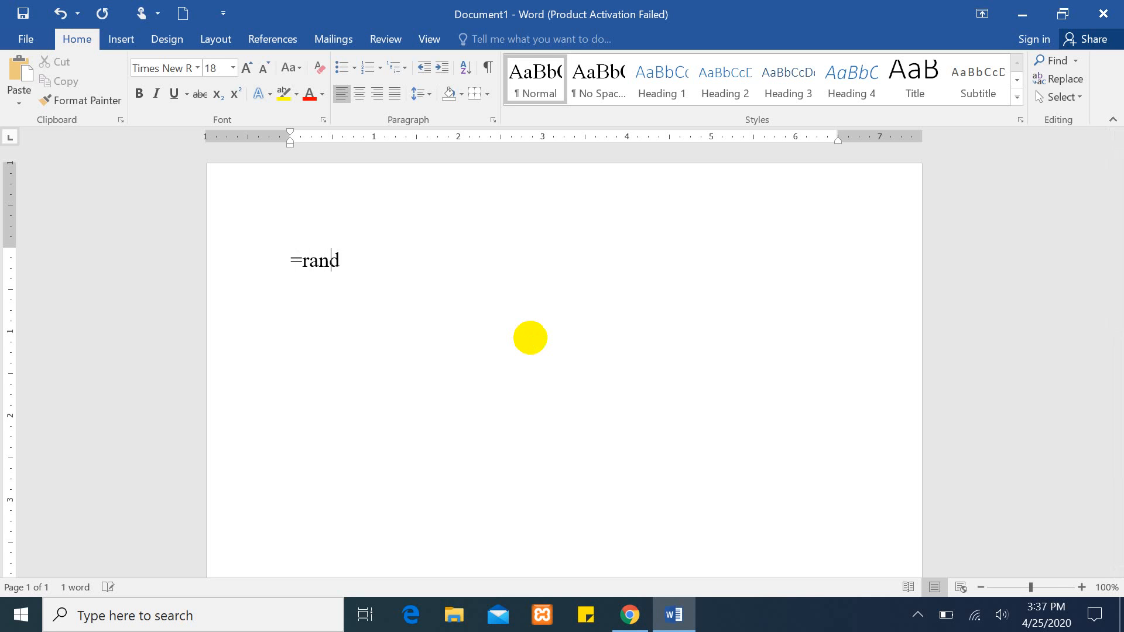
type(".old()")
key("Return")
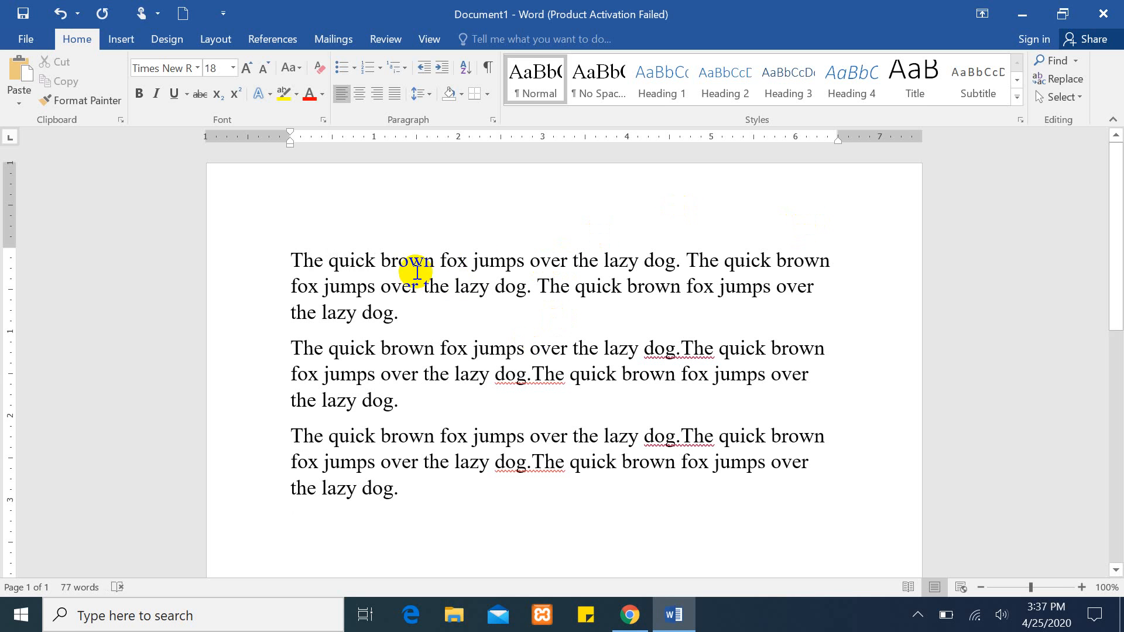
Step: Use Advanced Find to step through the matches for "ju" in the sample paragraphs with Match case turned off
double_click(518, 260)
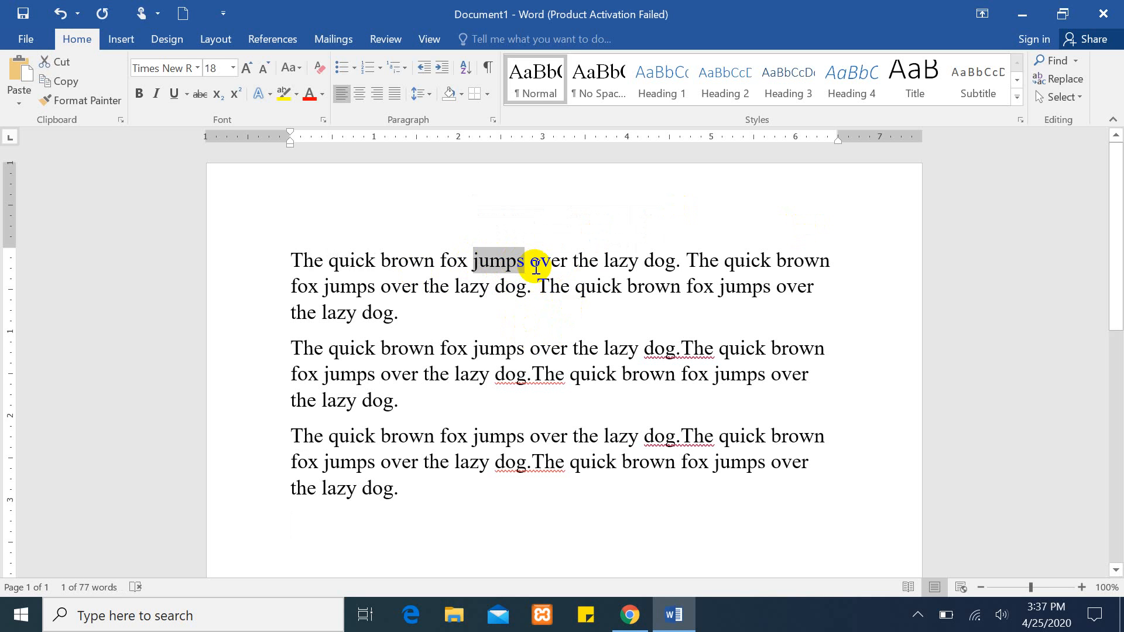
left_click(523, 233)
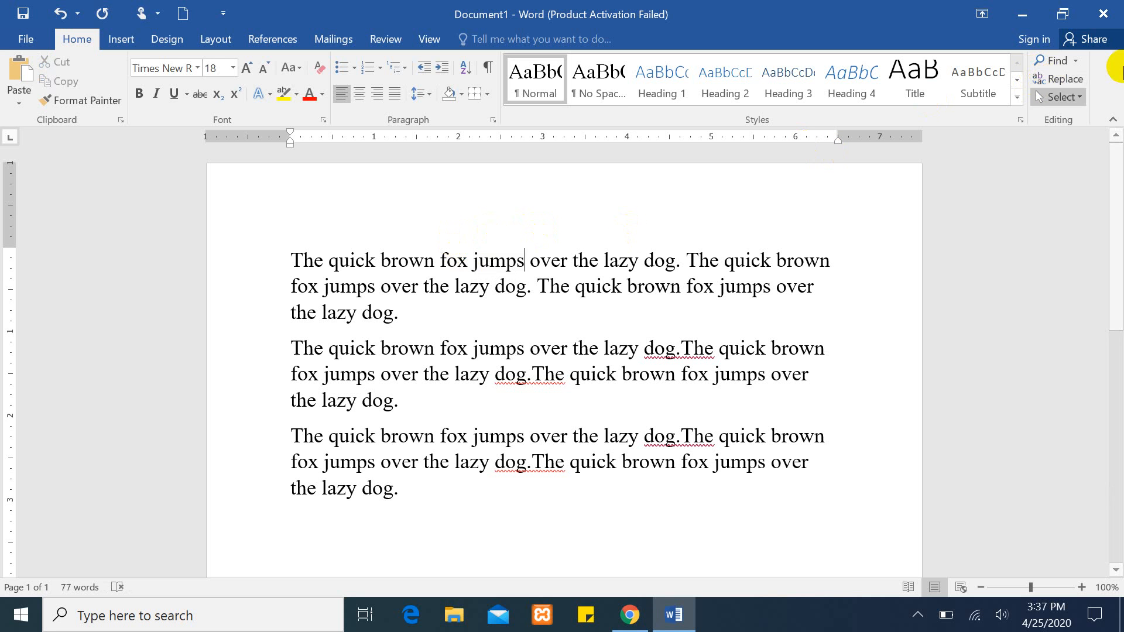
left_click(1075, 61)
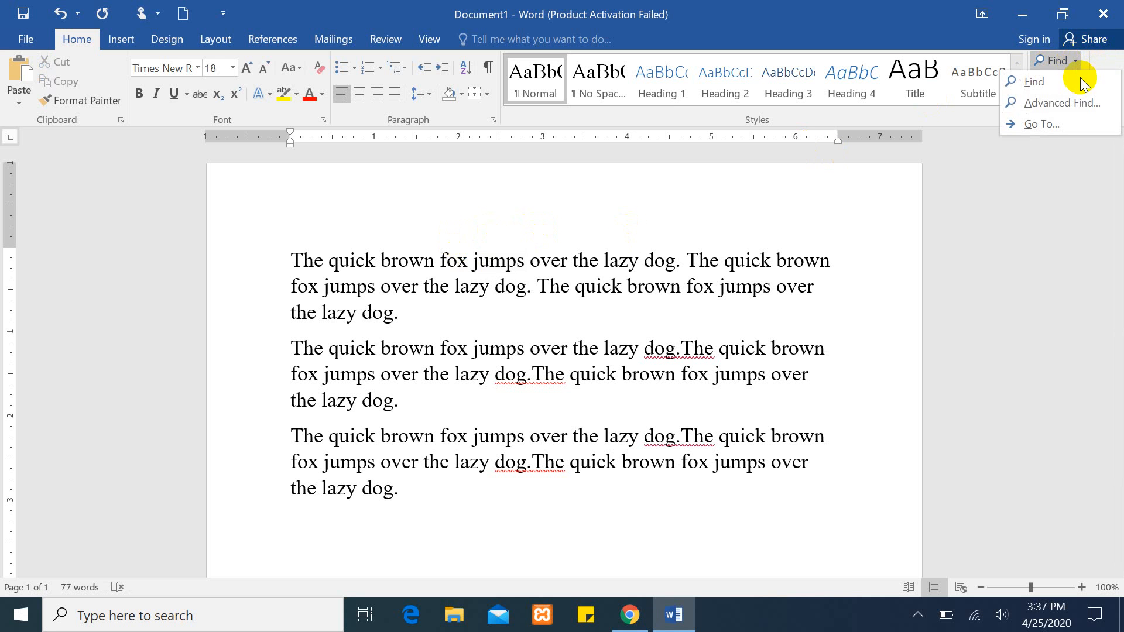
left_click(1050, 104)
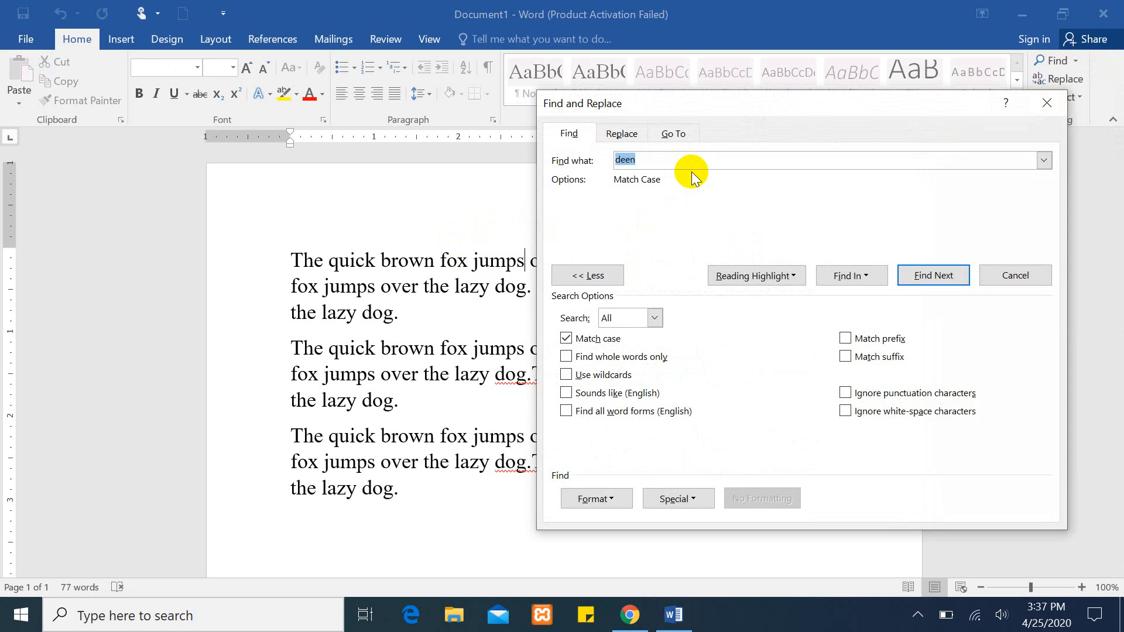
type("ju")
left_click(565, 338)
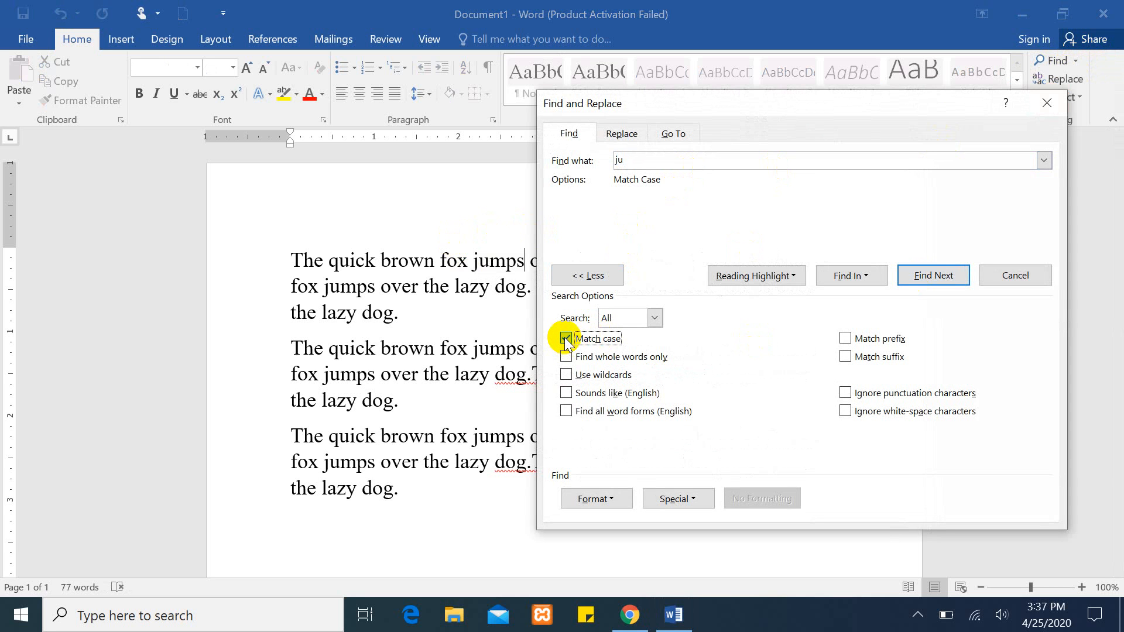
left_click(943, 277)
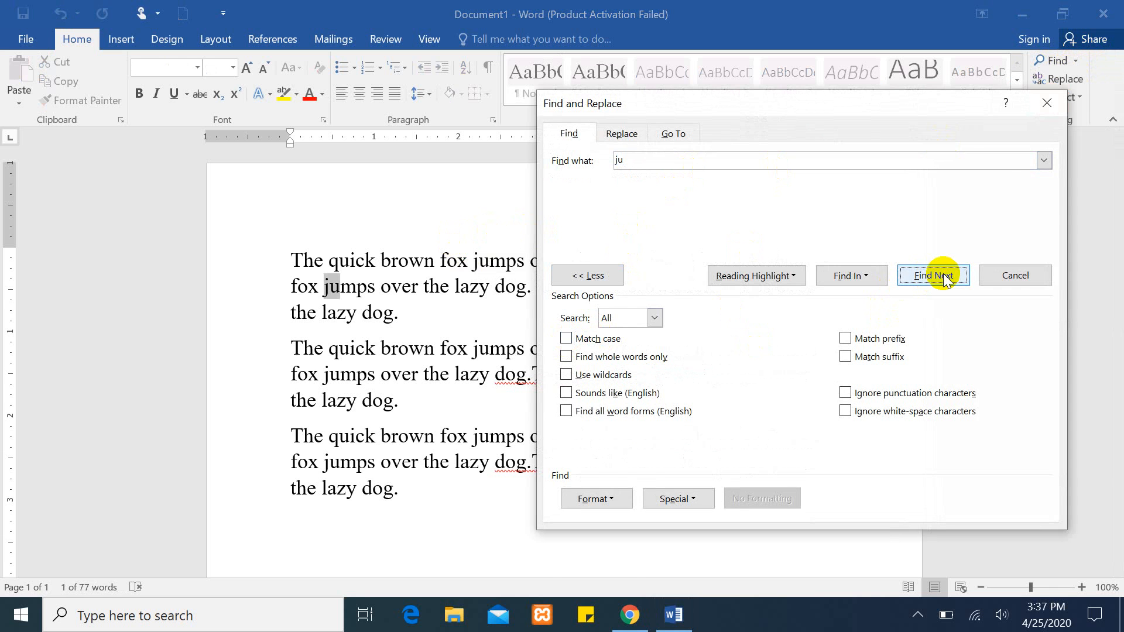
left_click(944, 278)
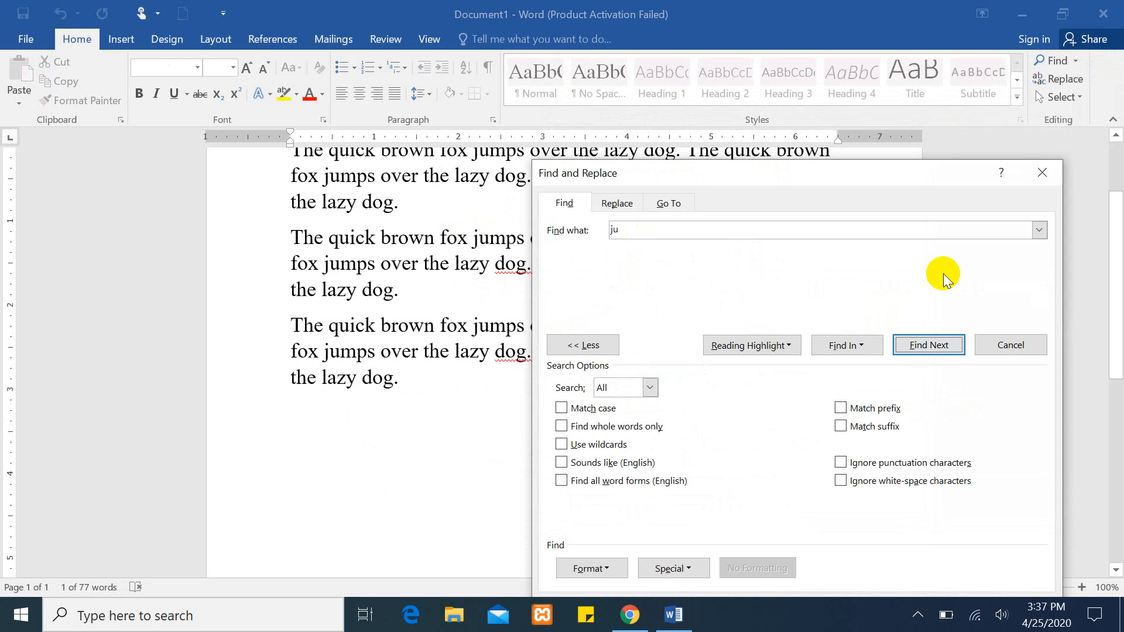
left_click(932, 352)
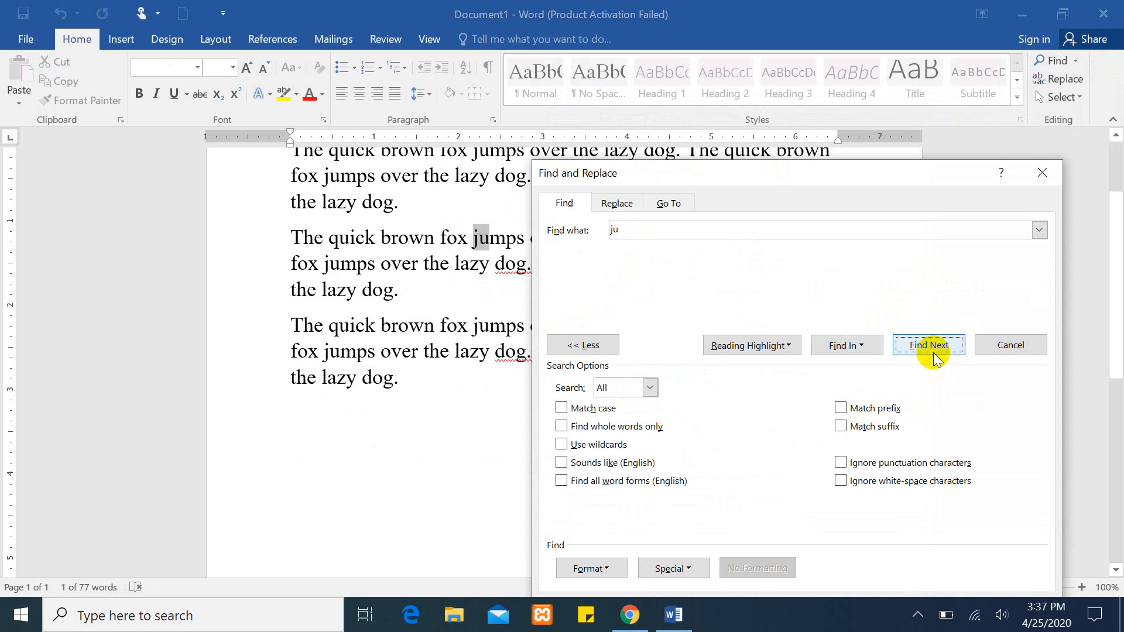
left_click(933, 353)
left_click(934, 353)
left_click(933, 353)
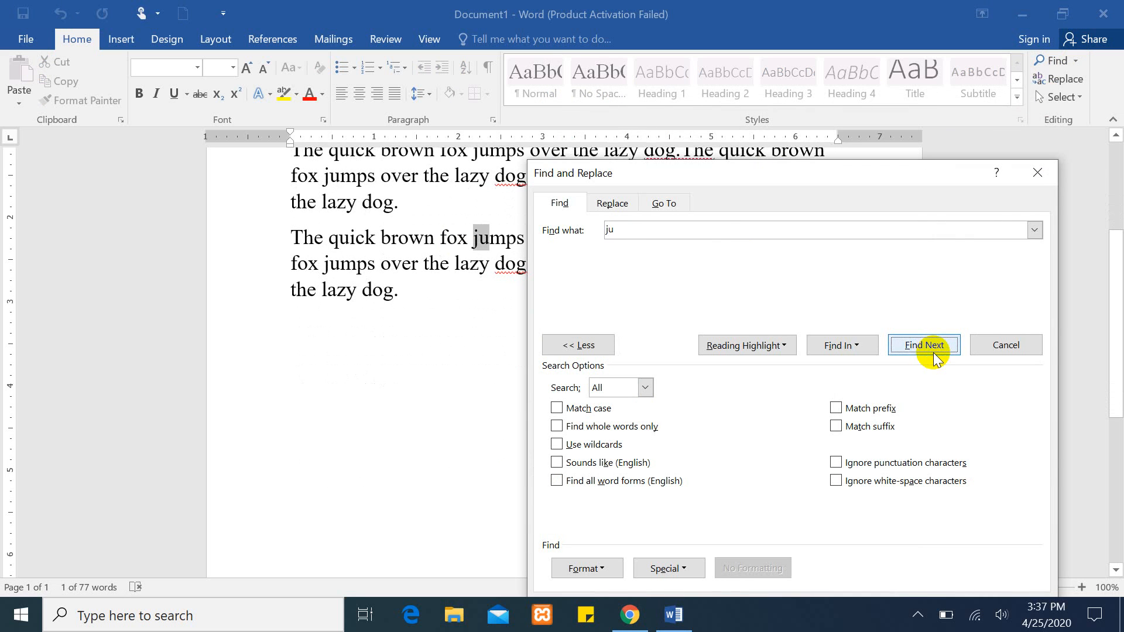
Step: Search for "ju" again with Match case turned on, continuing until the whole document has been searched
left_click_drag(904, 166, 934, 55)
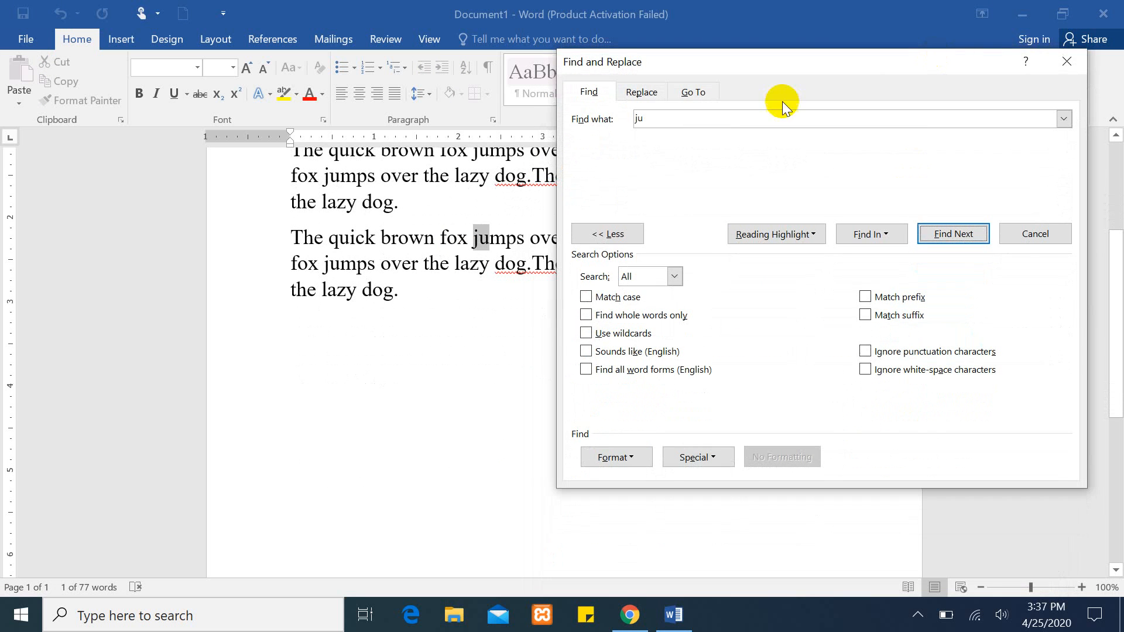
left_click(586, 298)
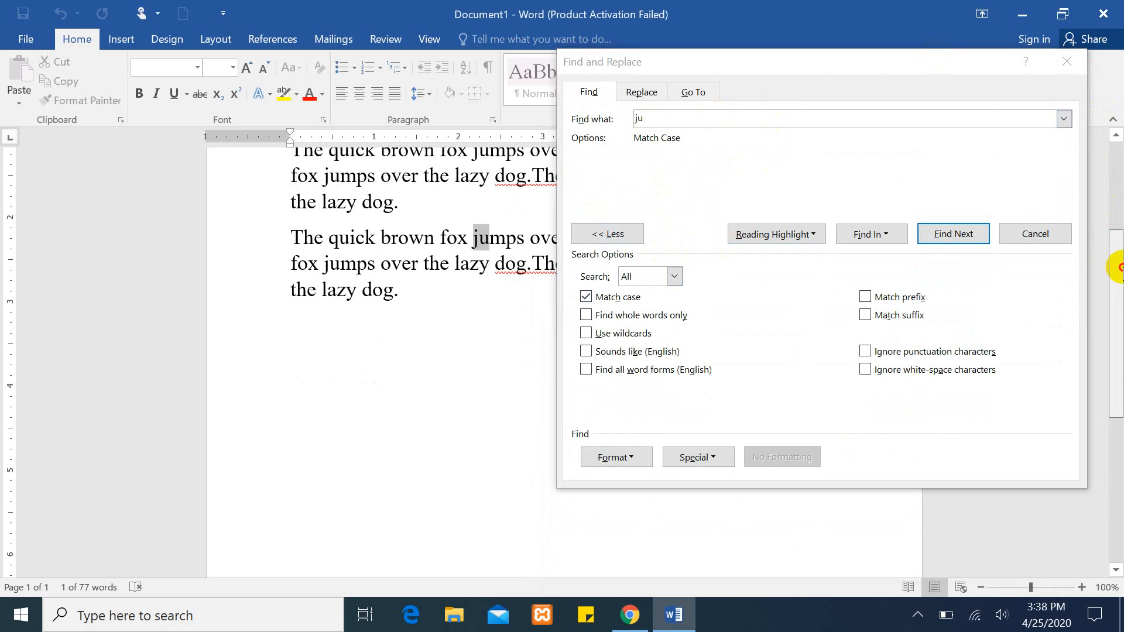
left_click_drag(1118, 264, 1117, 141)
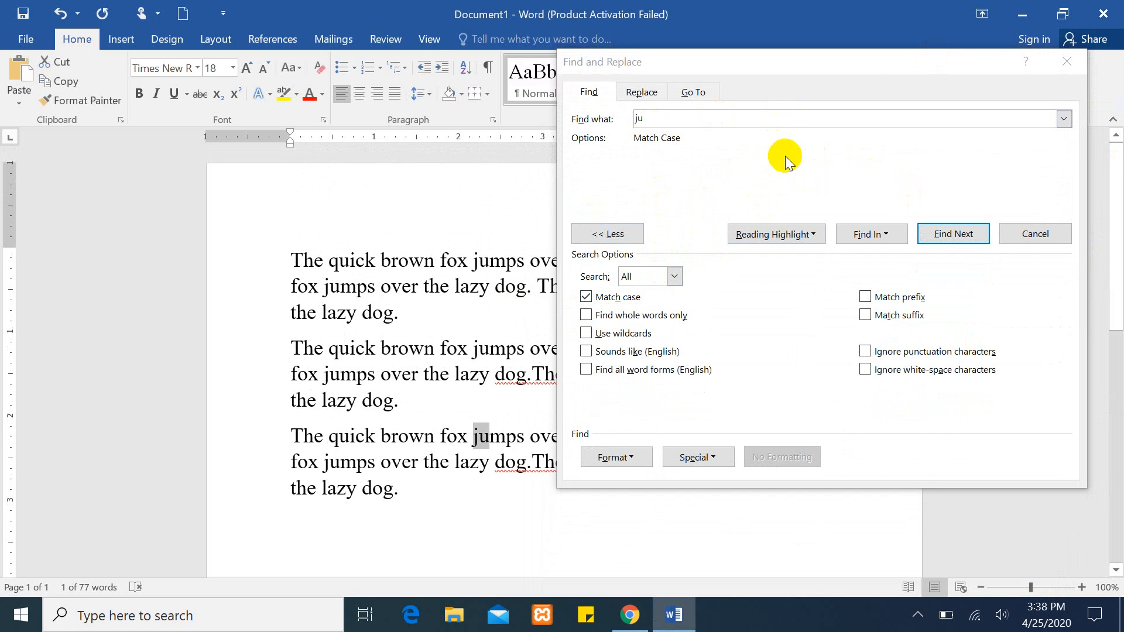
left_click(969, 235)
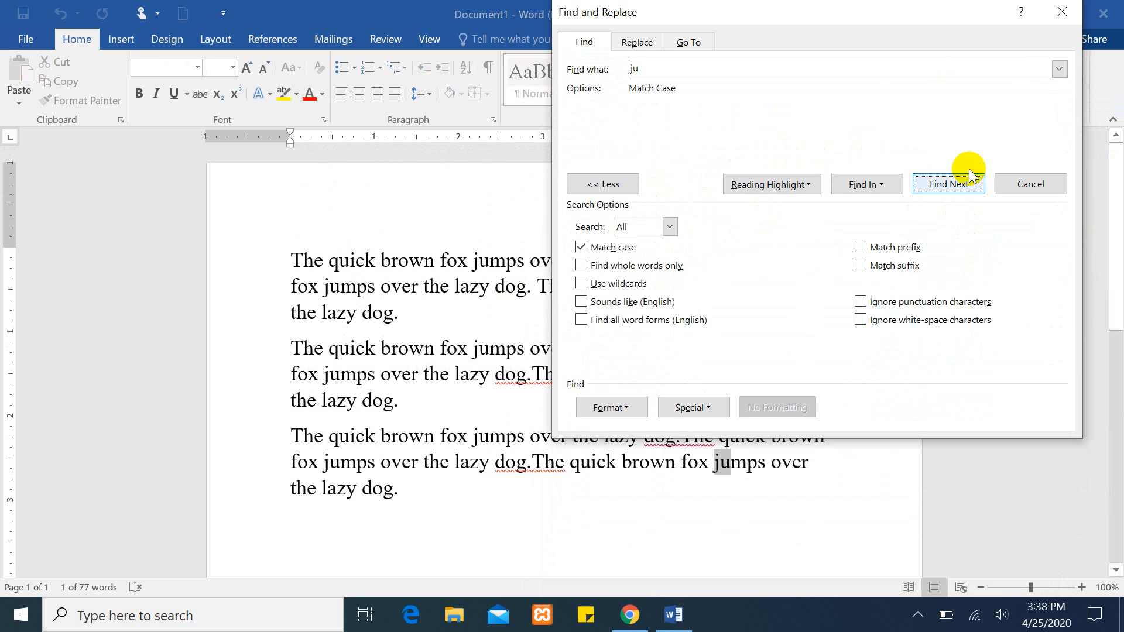
left_click(953, 184)
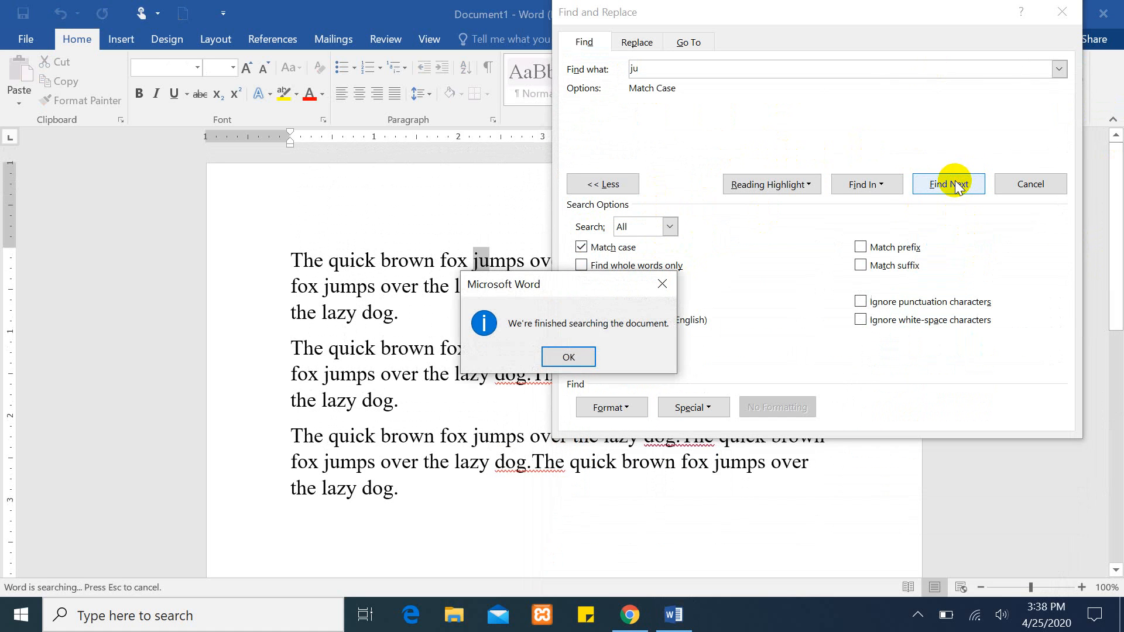
left_click(564, 356)
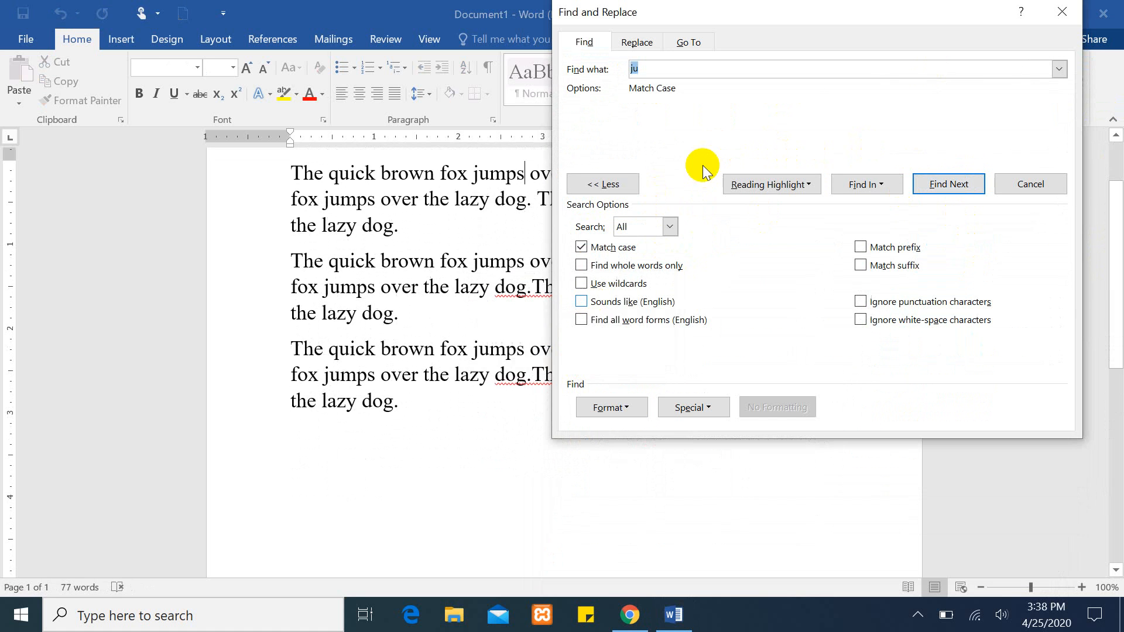
Step: Search for "ju" with Match case turned off and Find whole words only turned on
left_click(581, 247)
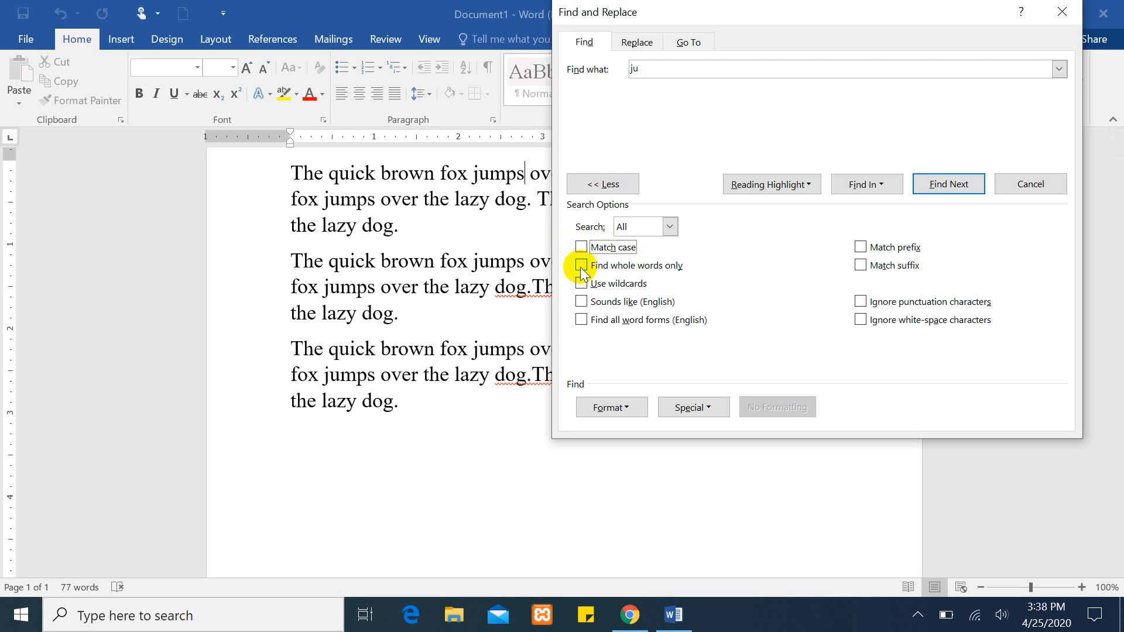
left_click(582, 268)
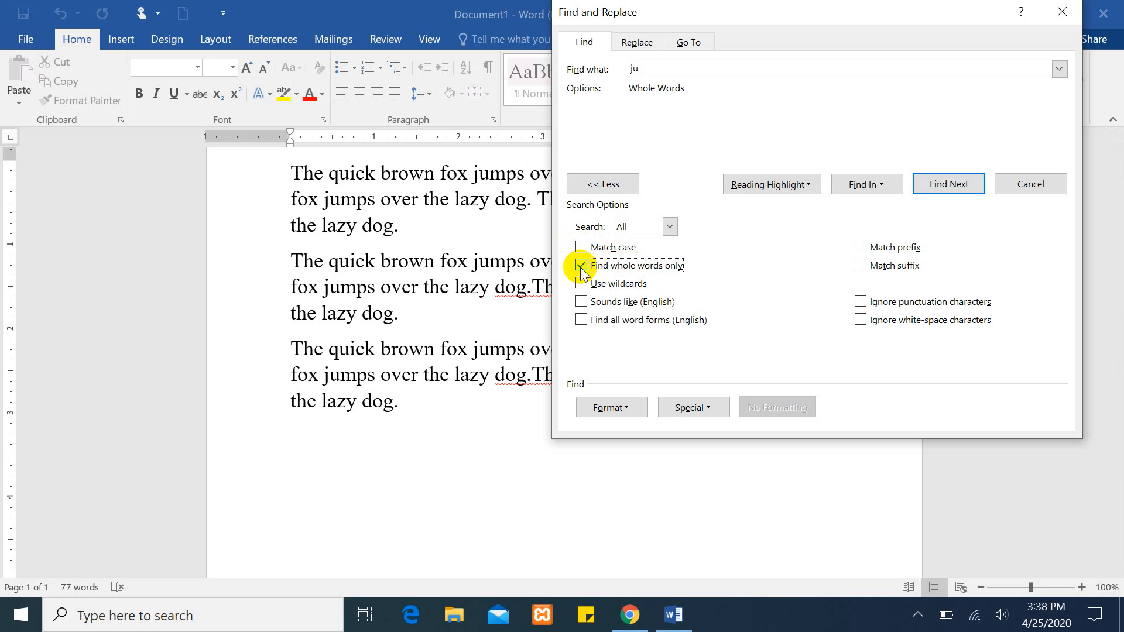
left_click(665, 66)
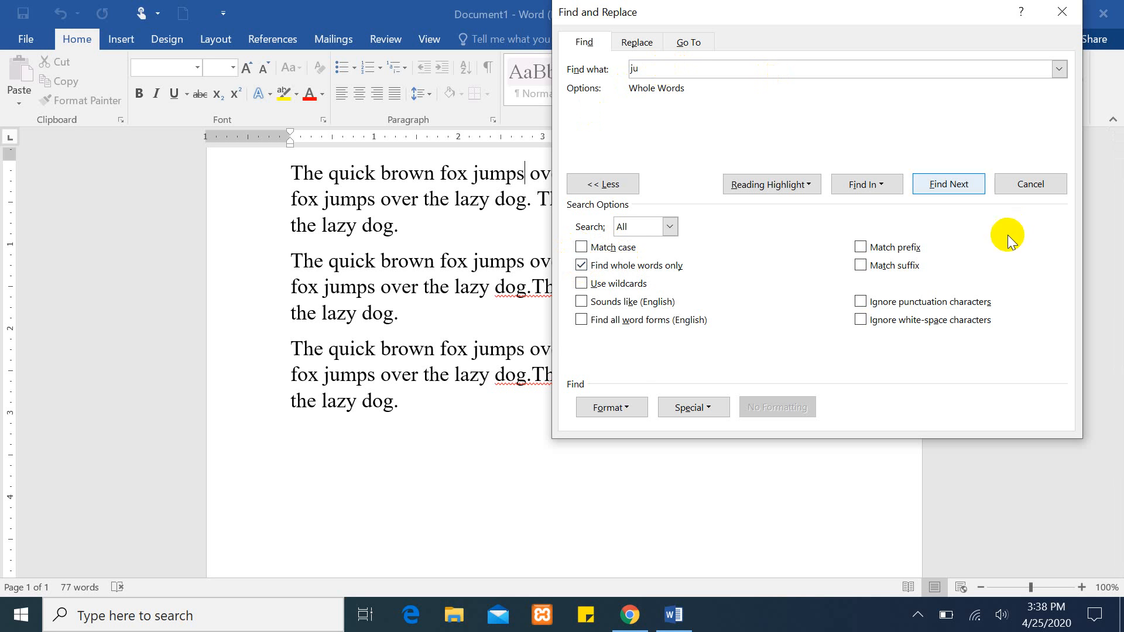
left_click(951, 186)
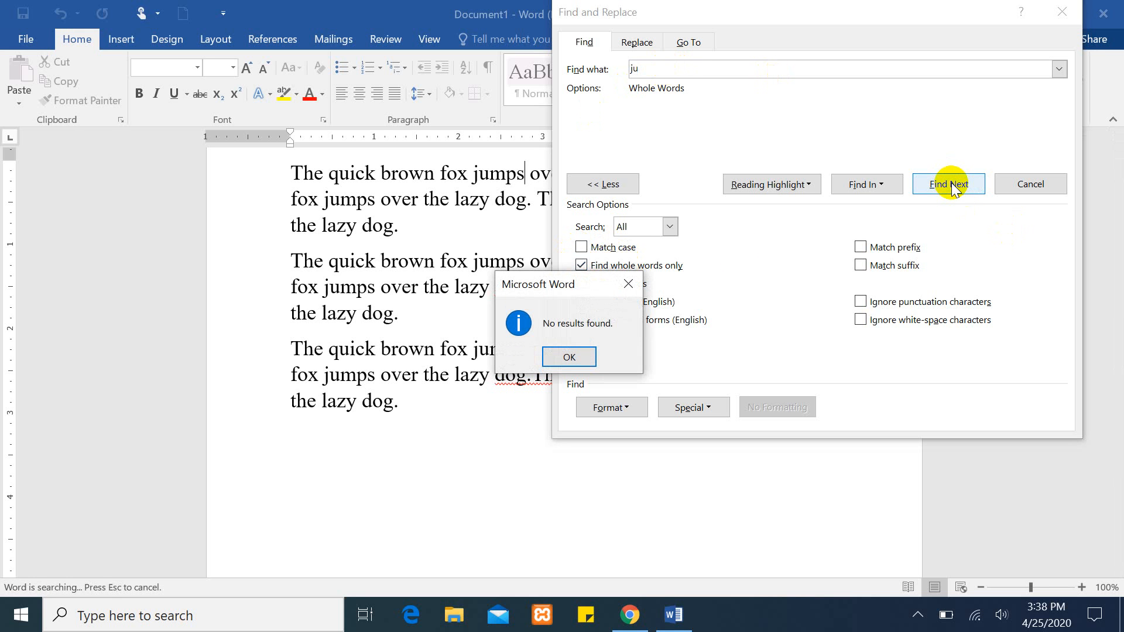
left_click(556, 355)
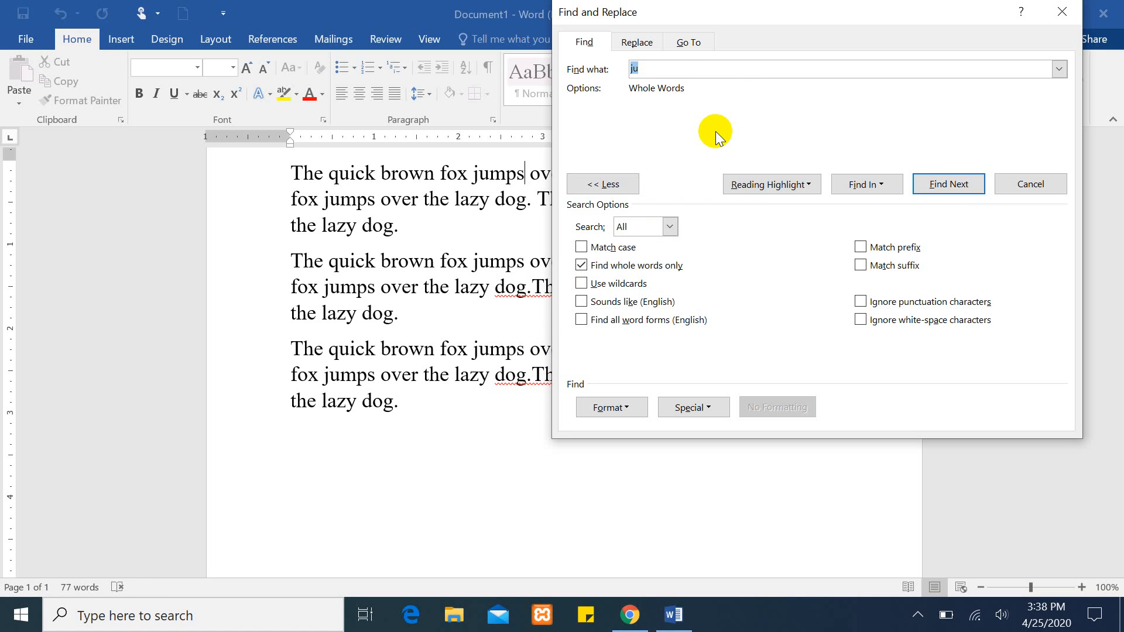
Step: Step through whole-word matches for "jumps" in the sample paragraphs and close Find and Replace
left_click(660, 70)
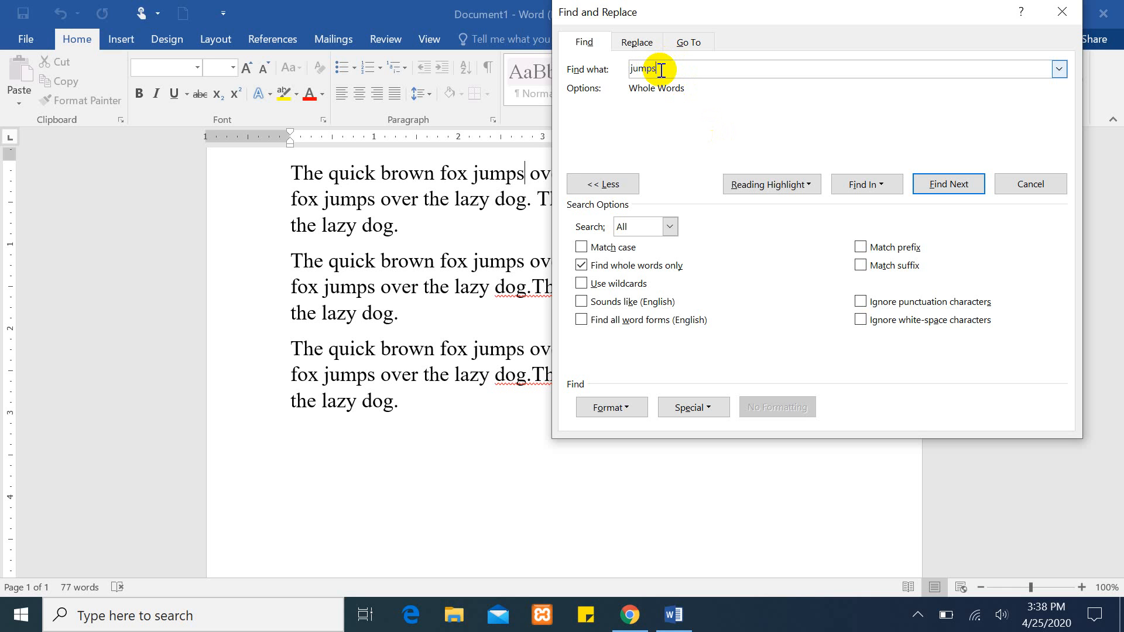
left_click(952, 184)
left_click(952, 184)
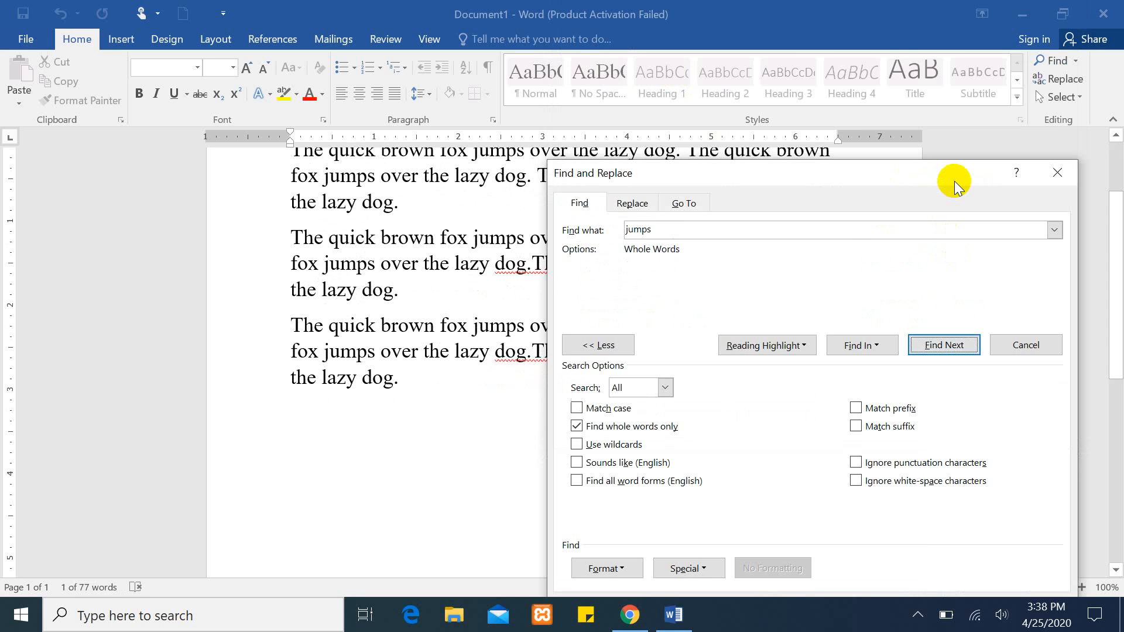
left_click(945, 346)
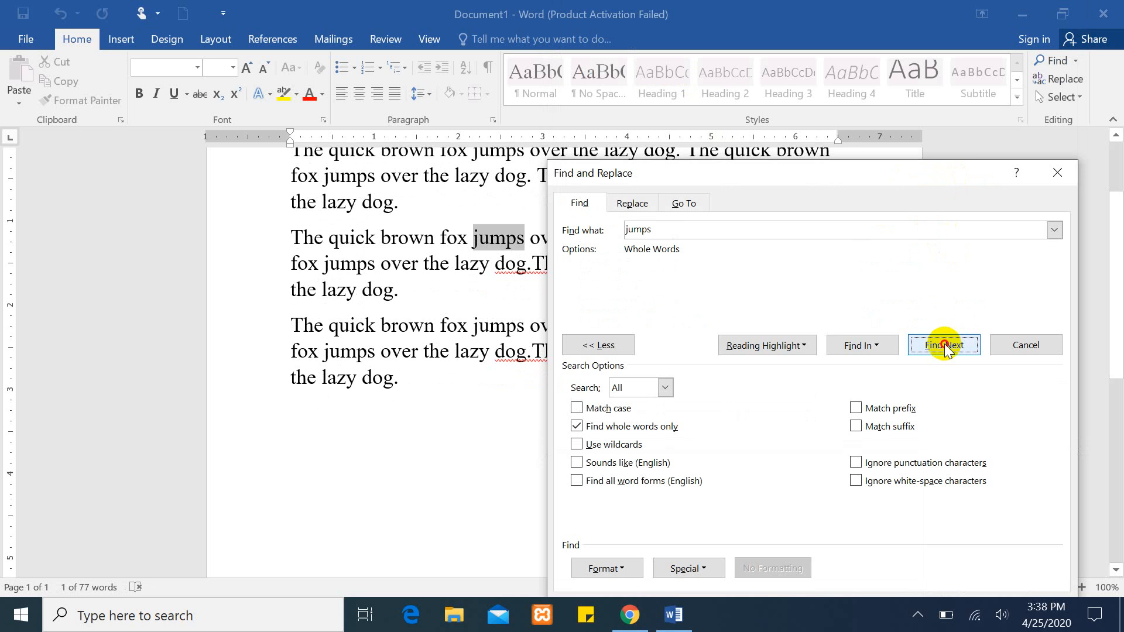
left_click(945, 345)
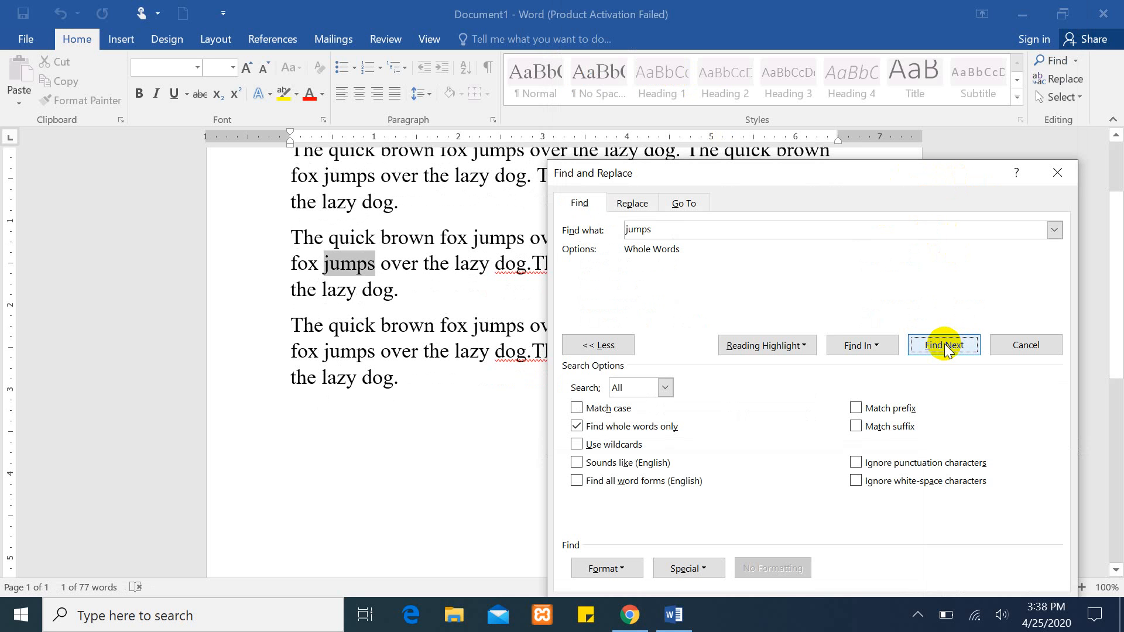
left_click(1058, 173)
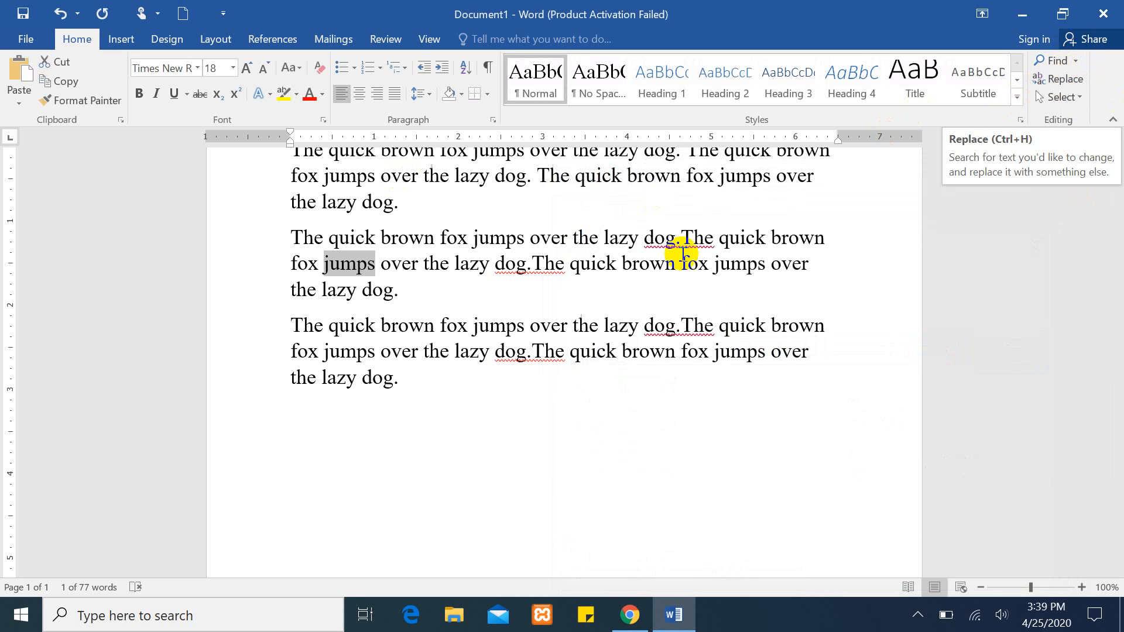
Step: Delete all the sample paragraphs and paste the earlier three-line list of names into the empty document
left_click_drag(464, 376, 270, 263)
key("Delete")
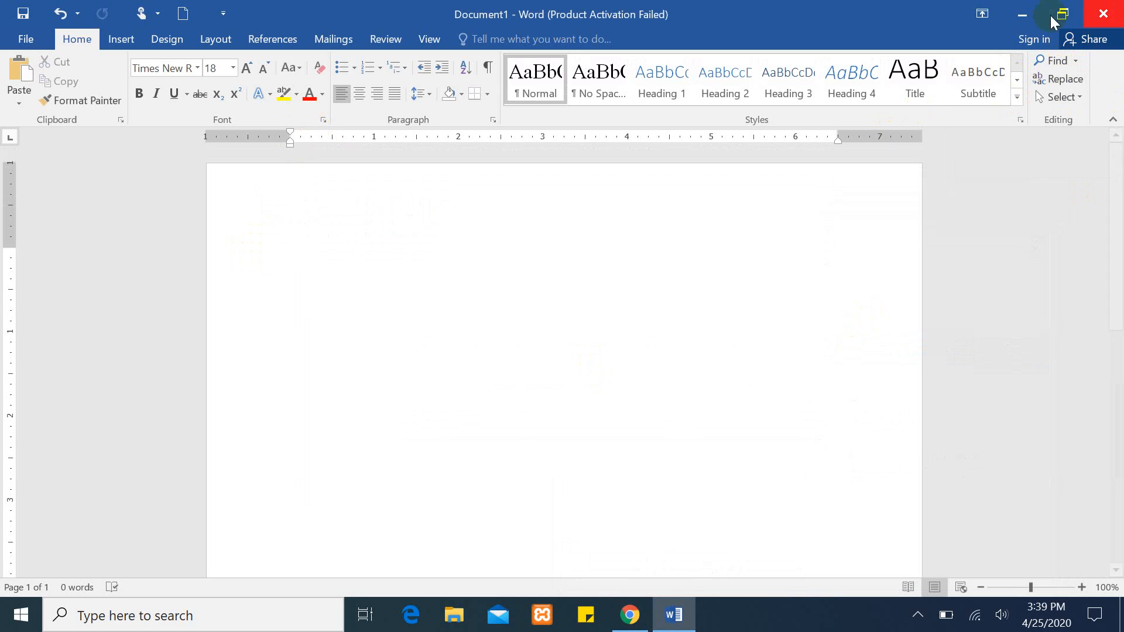
left_click(1066, 80)
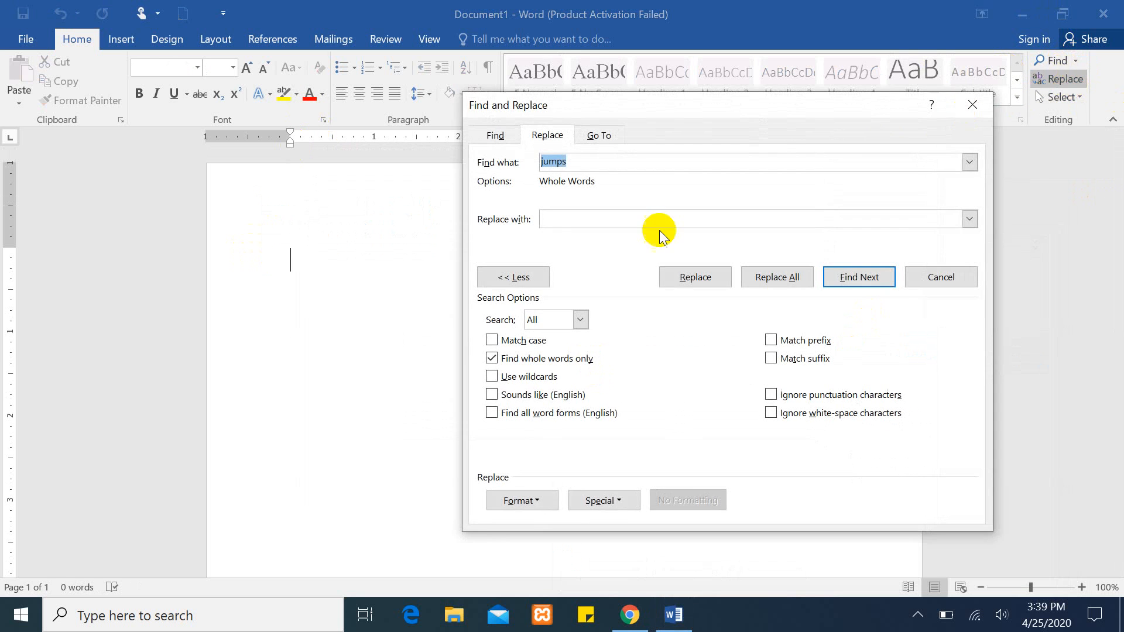
left_click(974, 106)
type("Deen Alaudeen deenMuhammad")
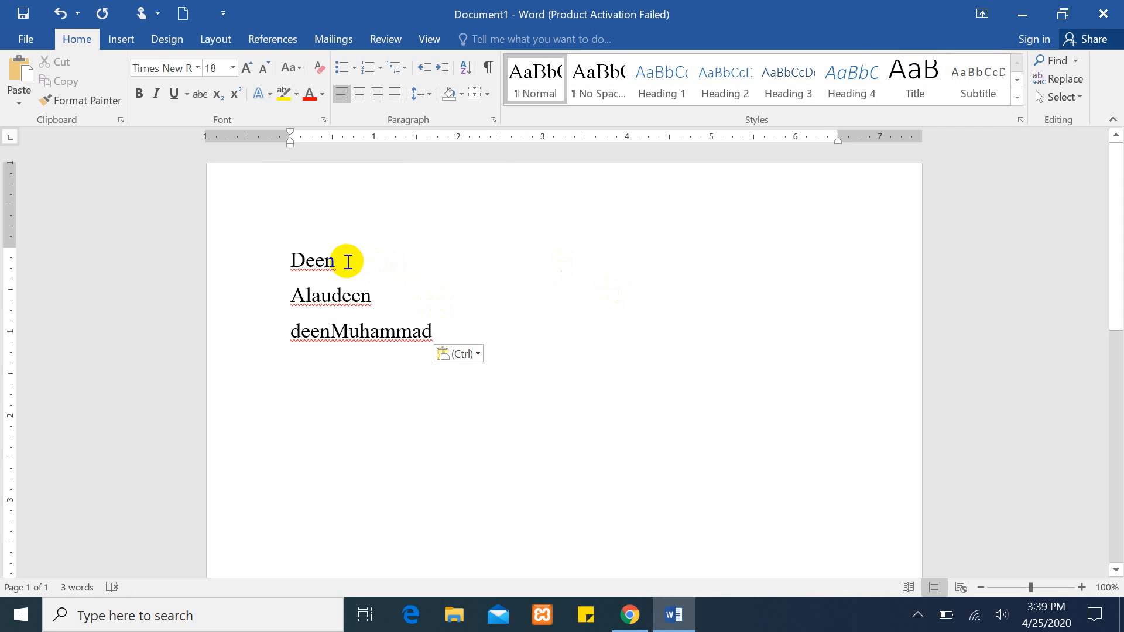
Step: Select "Deen" on the first line and set up a replacement of "deen" with "allah"
left_click_drag(343, 257, 288, 253)
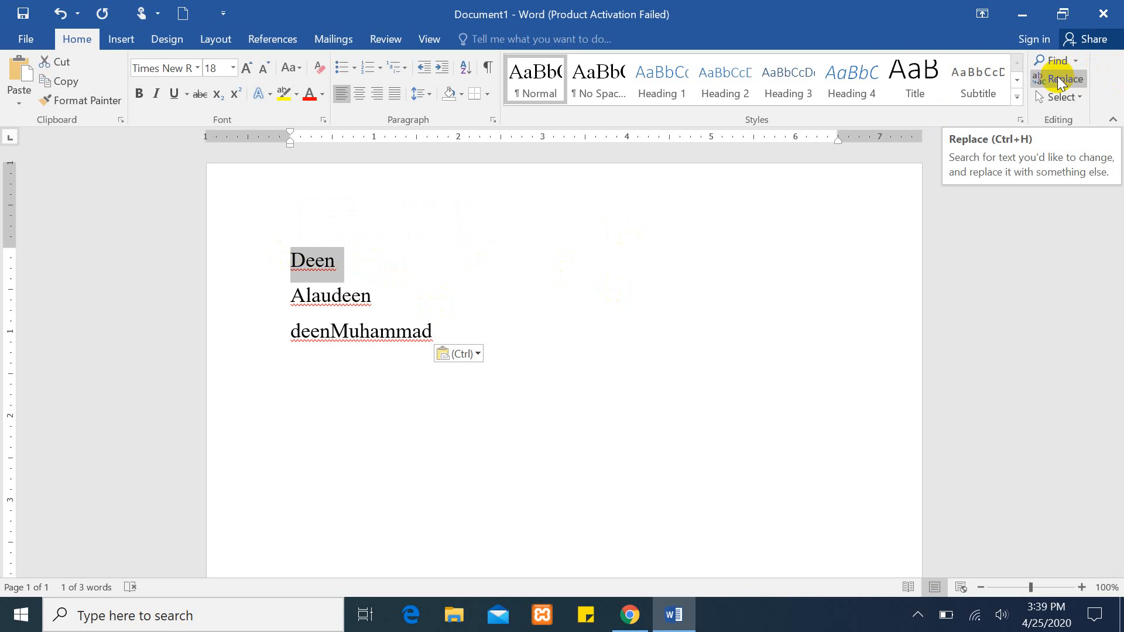
left_click(1058, 76)
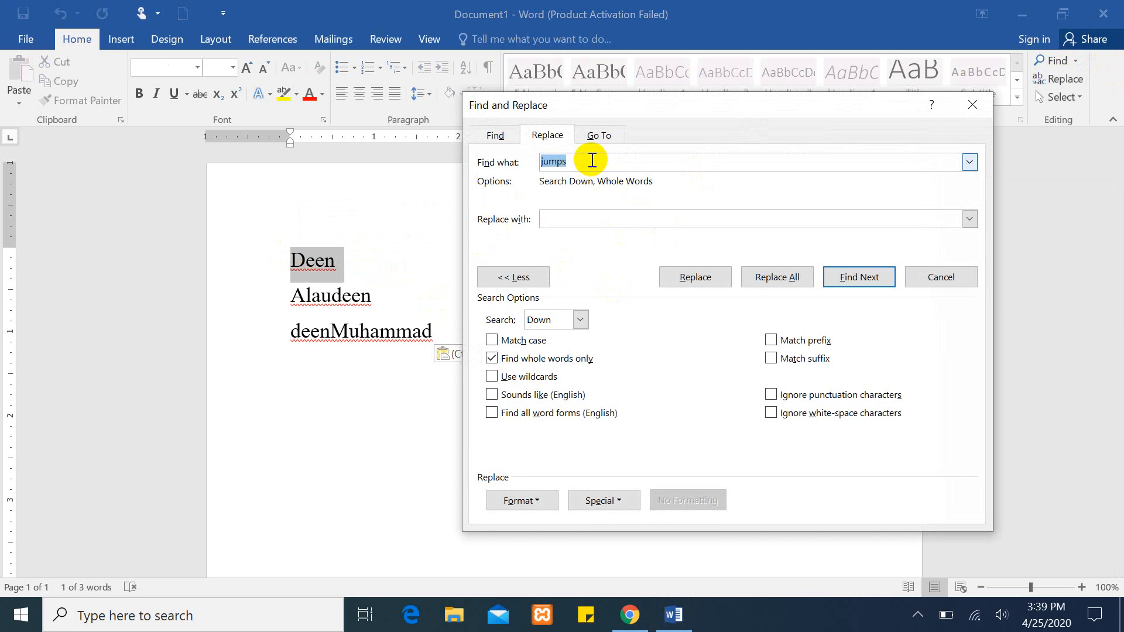
type("deen")
left_click(594, 220)
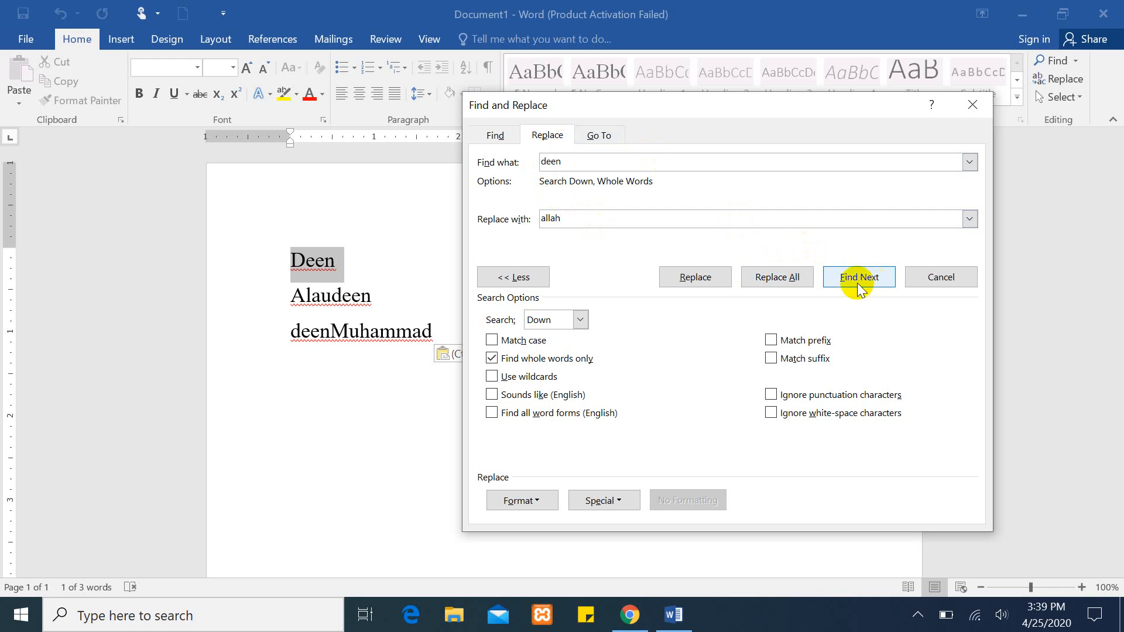
Step: Turn off Find whole words only and replace every "deen" with "allah" in the selection and the rest of the document
left_click(492, 358)
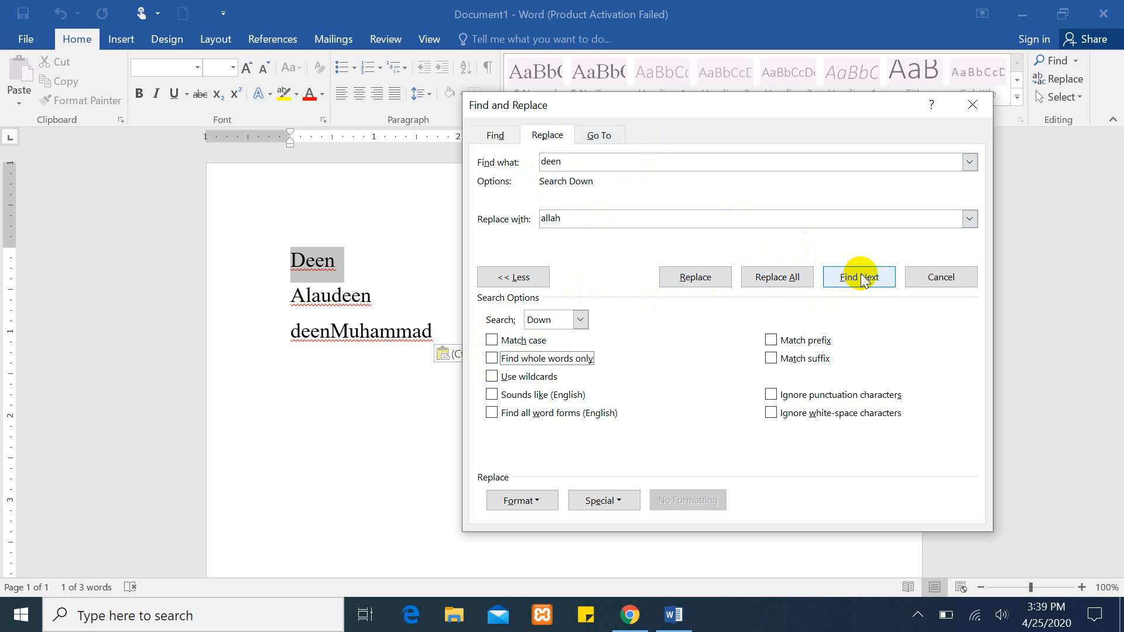
left_click(778, 278)
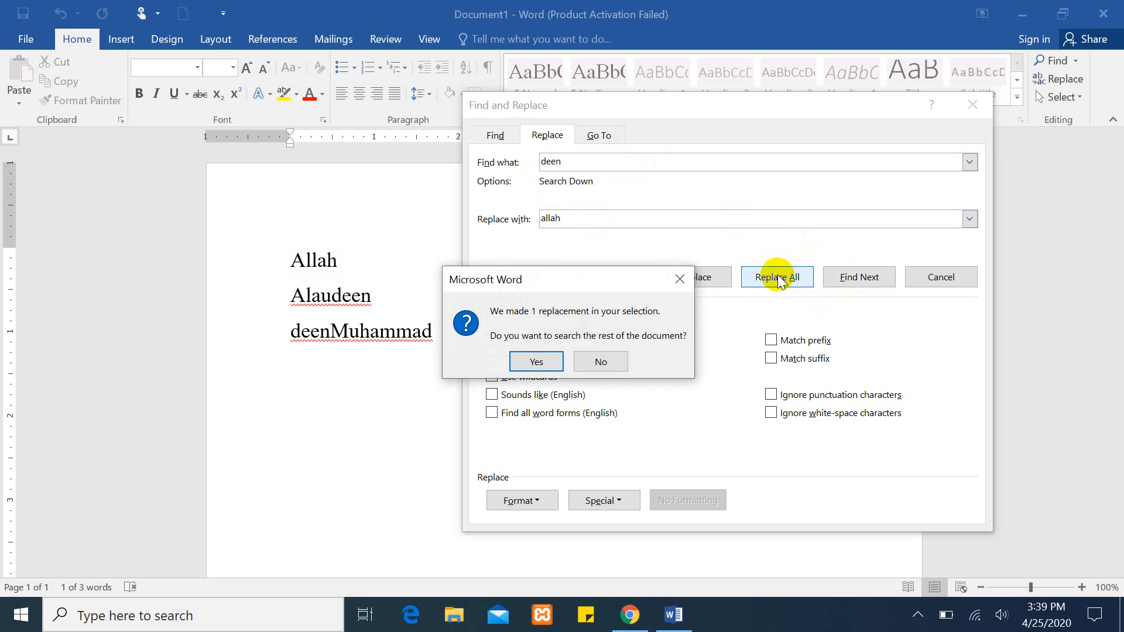
left_click(537, 360)
left_click(598, 351)
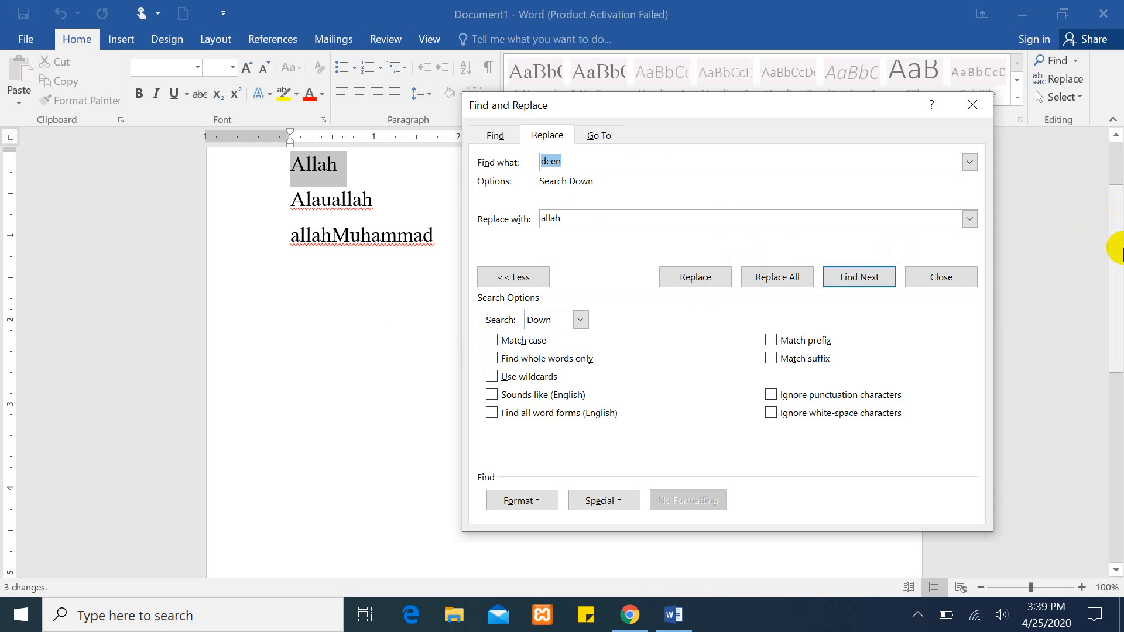
left_click_drag(1116, 223, 1116, 181)
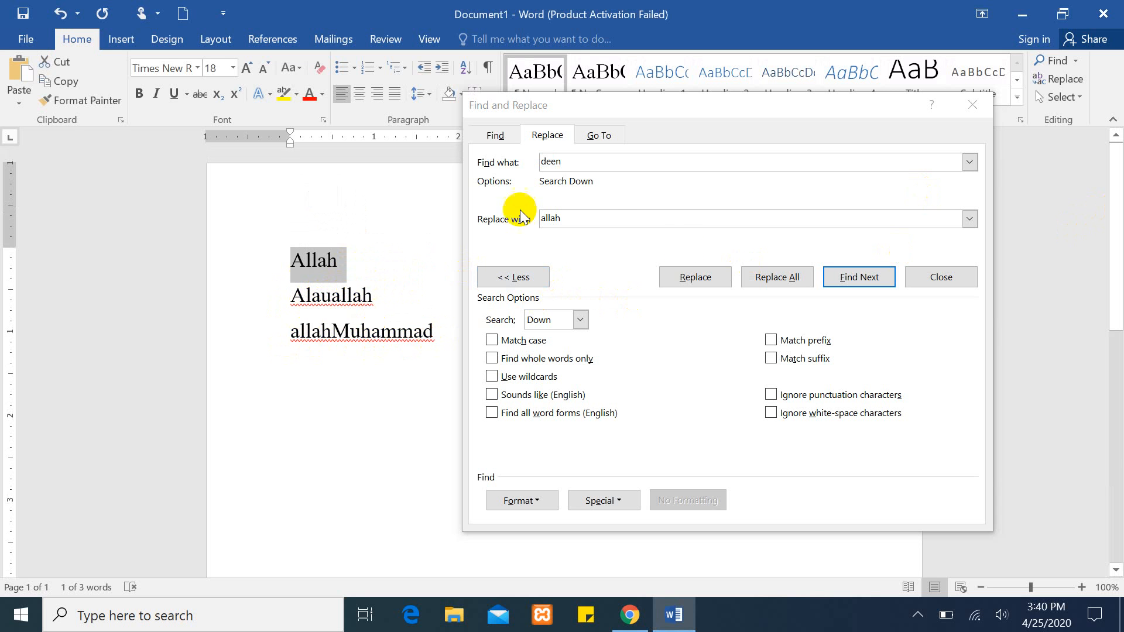
Step: Swap the replacement terms so that the search text is "allah" and the replacement text is "deen"
double_click(568, 162)
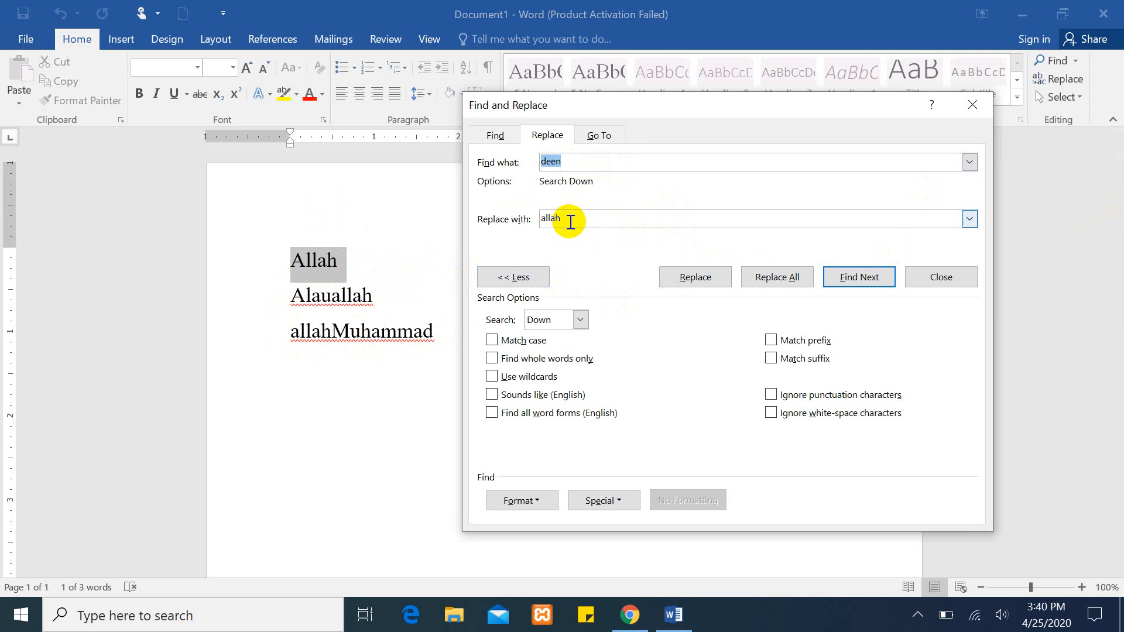
left_click(571, 222)
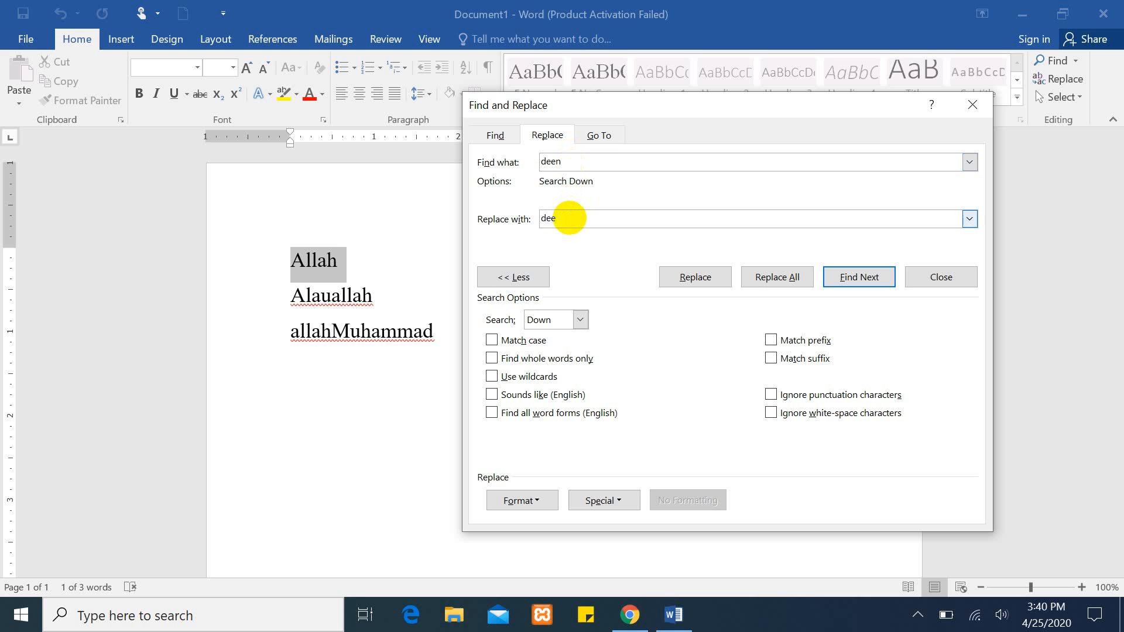
left_click(565, 163)
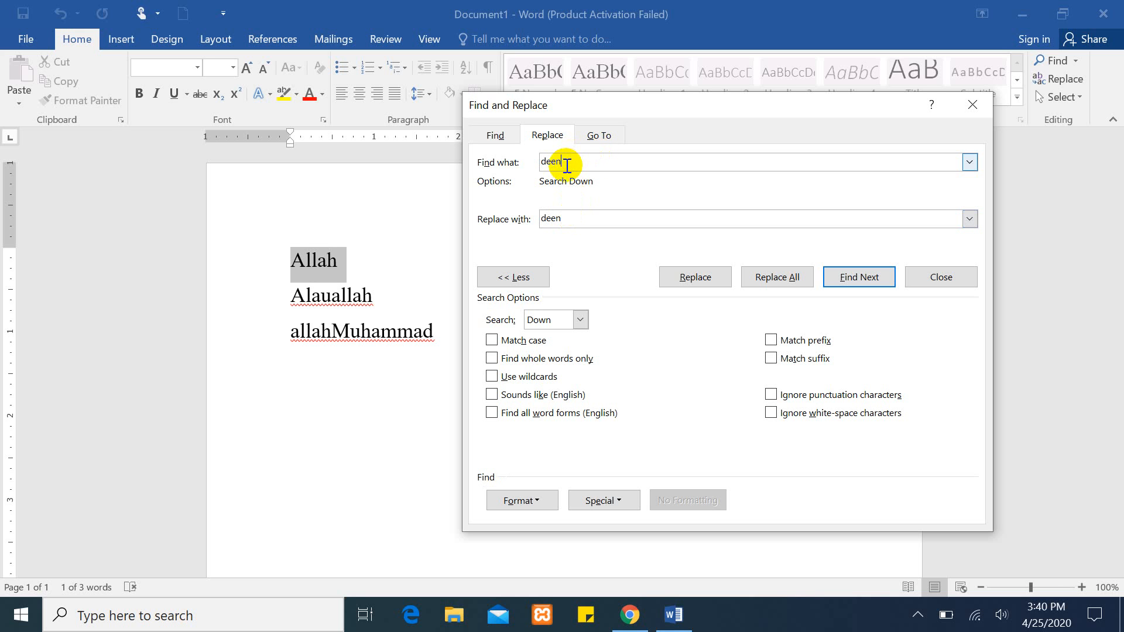
key("BackSpace")
key("BackSpace")
key("BackSpace")
type("allah")
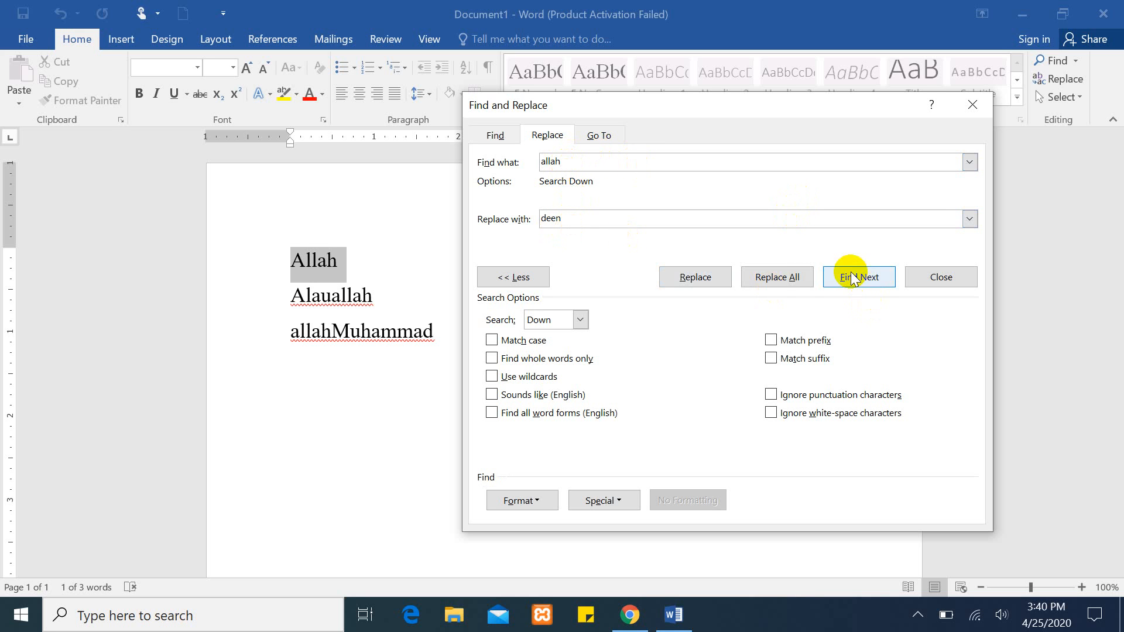
Step: Replace all occurrences of "allah" with "deen", including the rest of the document outside the selection
left_click(768, 283)
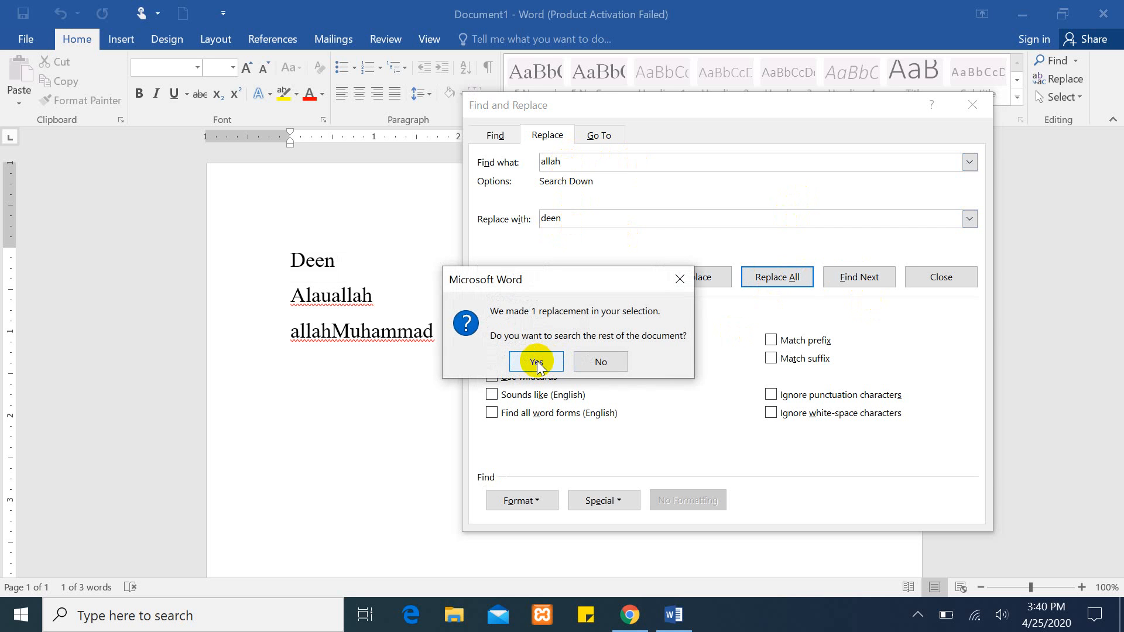
left_click(537, 362)
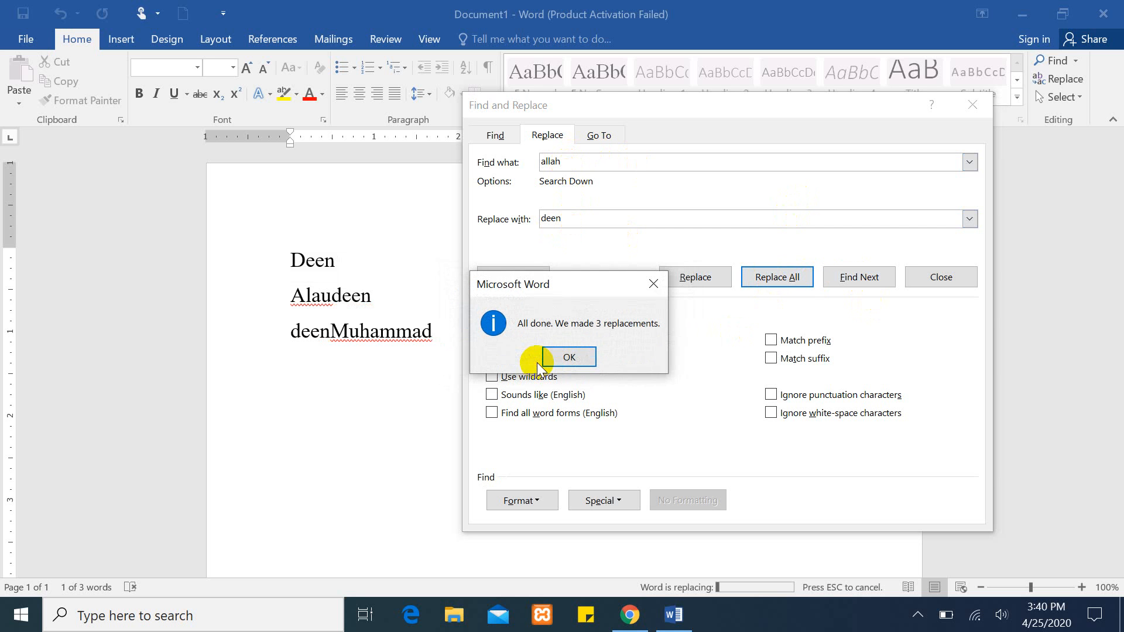
left_click(573, 357)
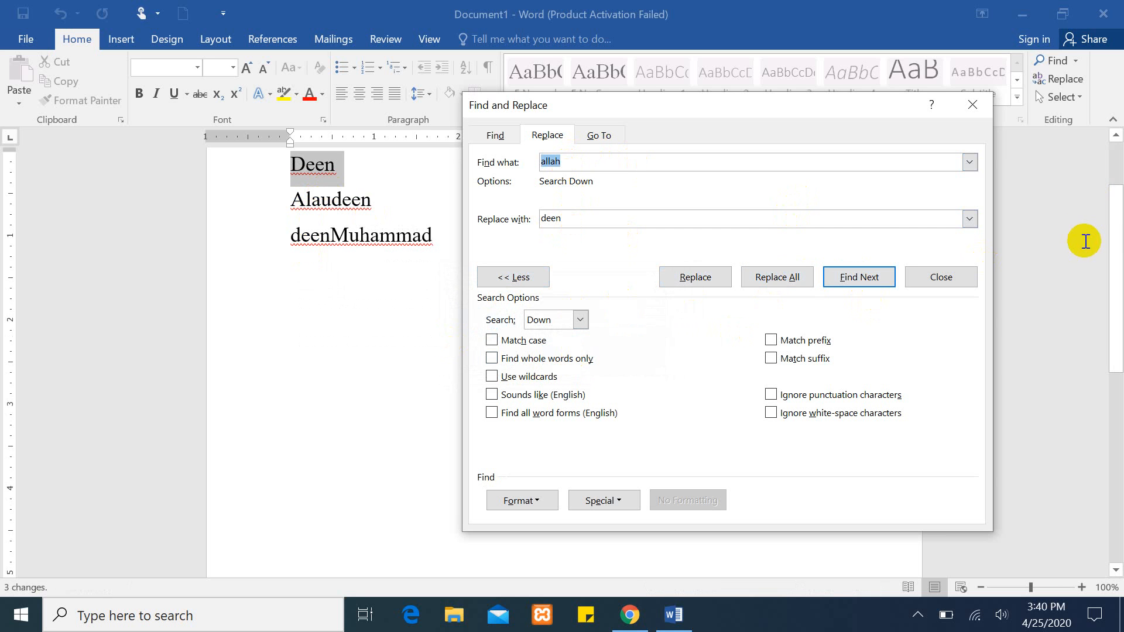
left_click_drag(1117, 245, 1115, 176)
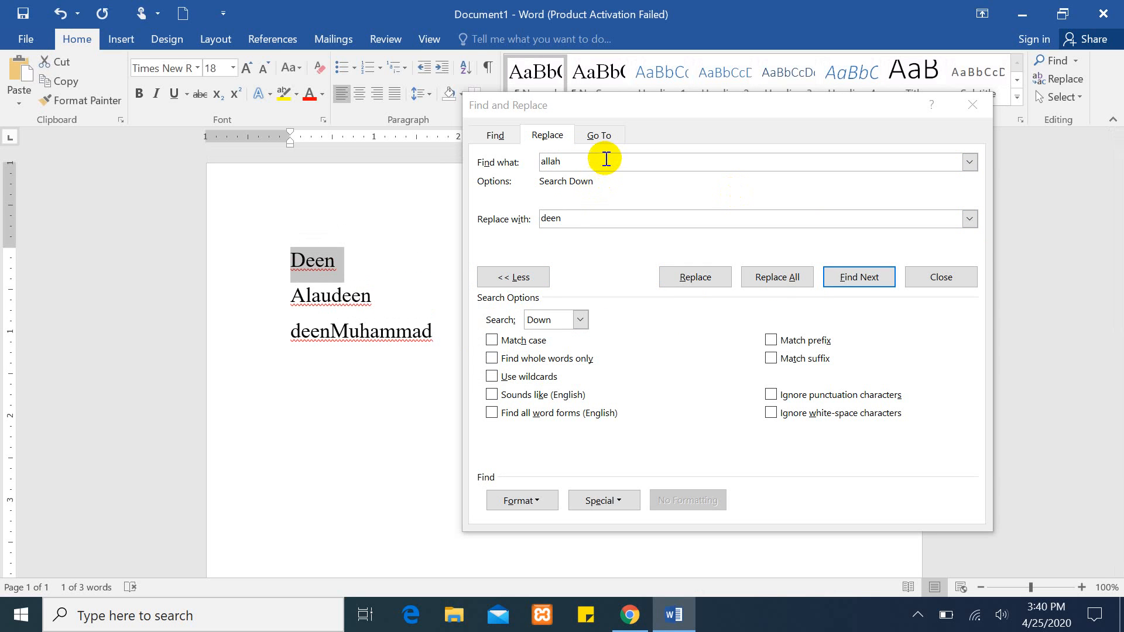
Step: Set the search text back to "deen" and the replacement text to "allah"
double_click(602, 161)
key("BackSpace")
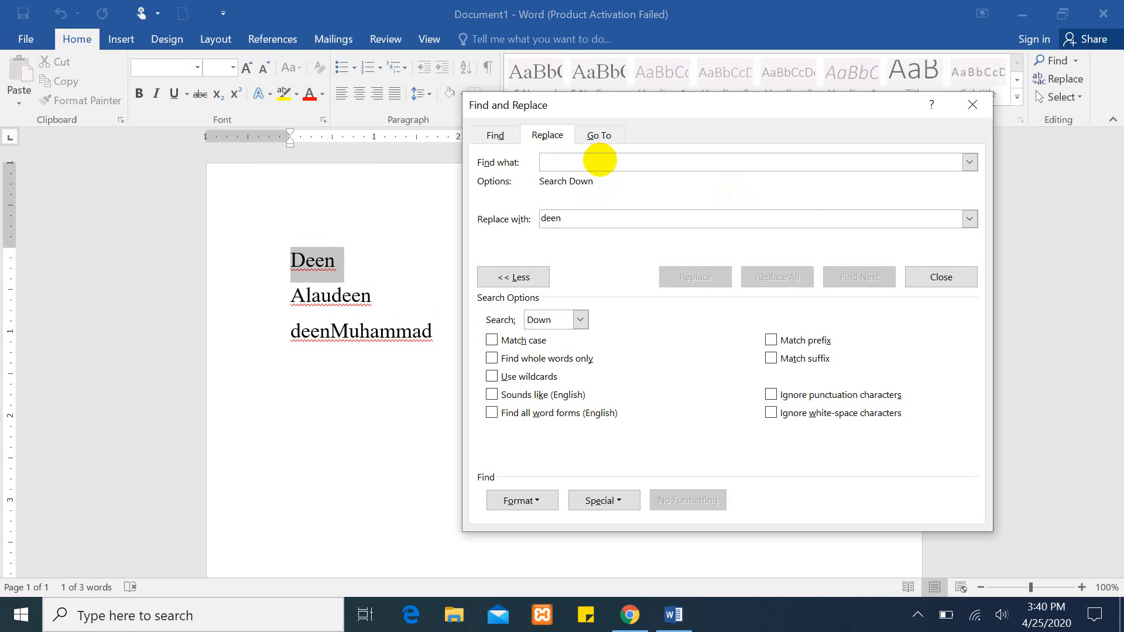
type("deen")
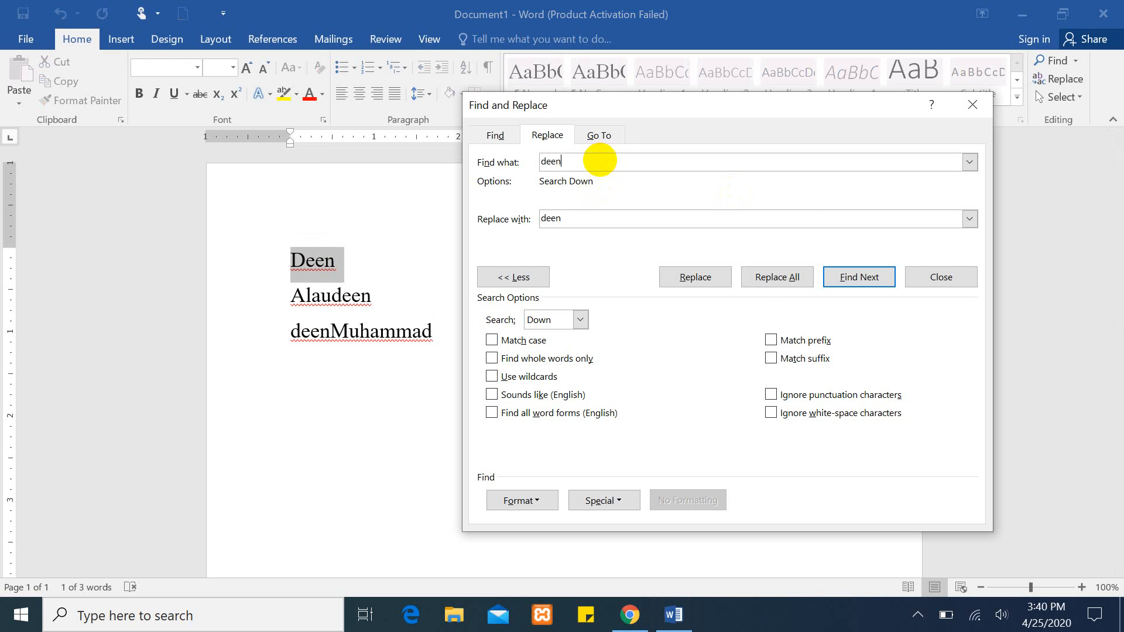
left_click(565, 218)
key("BackSpace")
key("BackSpace")
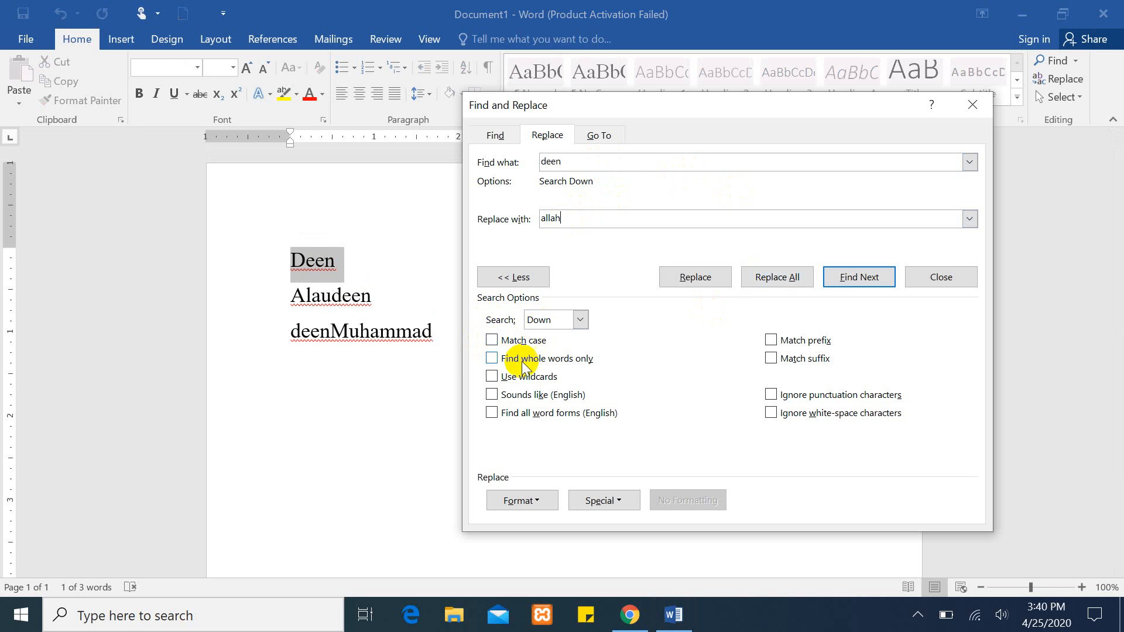
Step: Turn on Find whole words only and replace all whole-word occurrences of "deen" with "allah" throughout the document
left_click(492, 361)
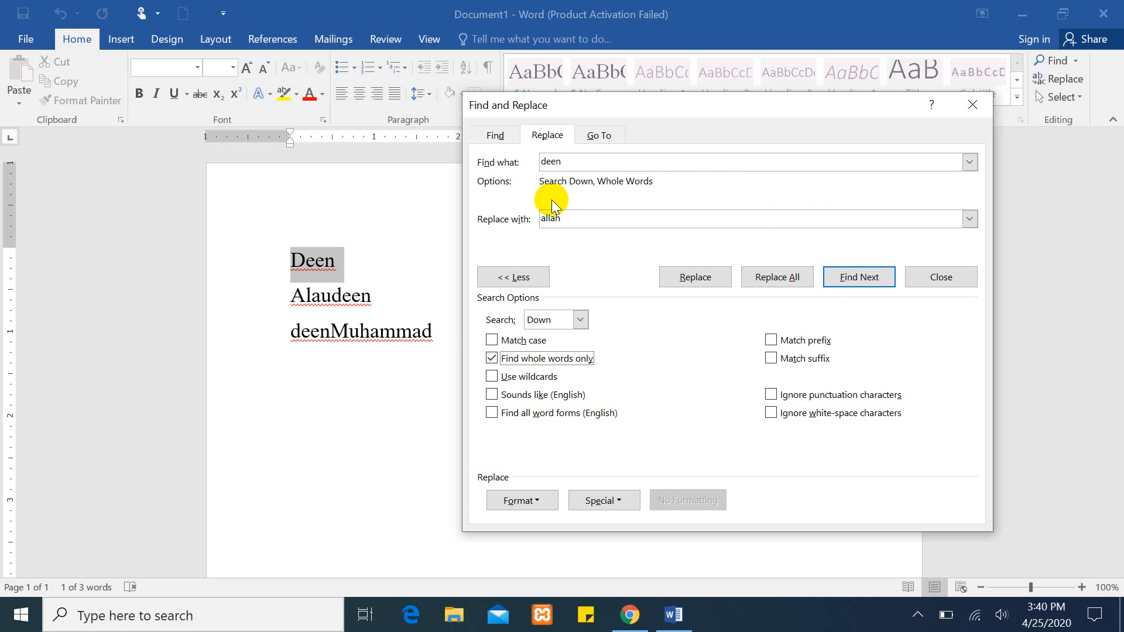
left_click(777, 279)
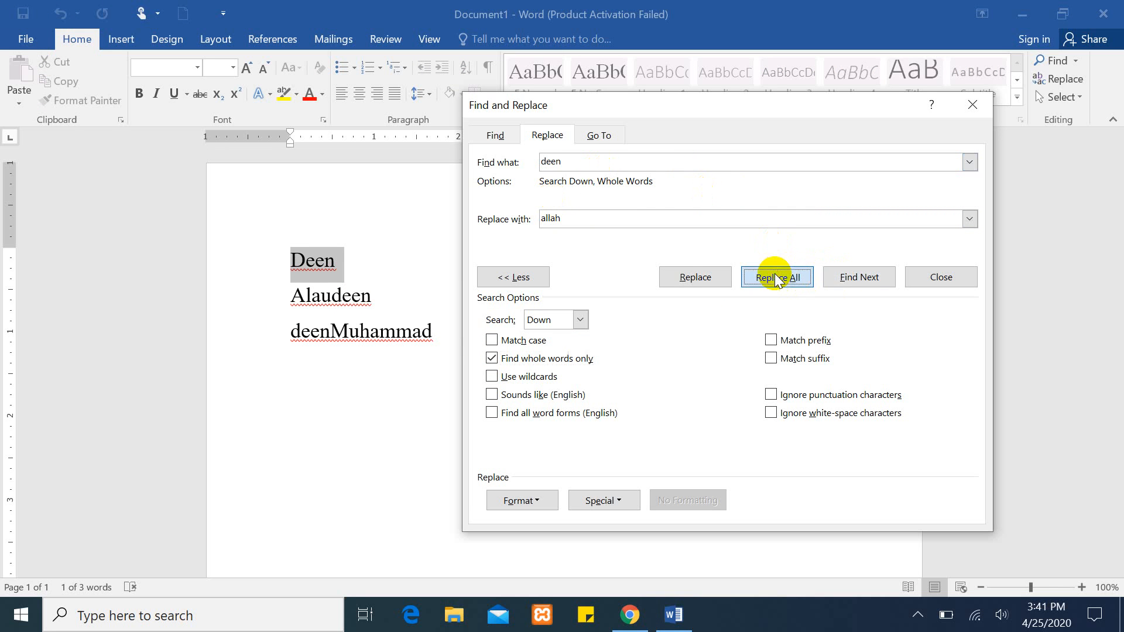
left_click(519, 362)
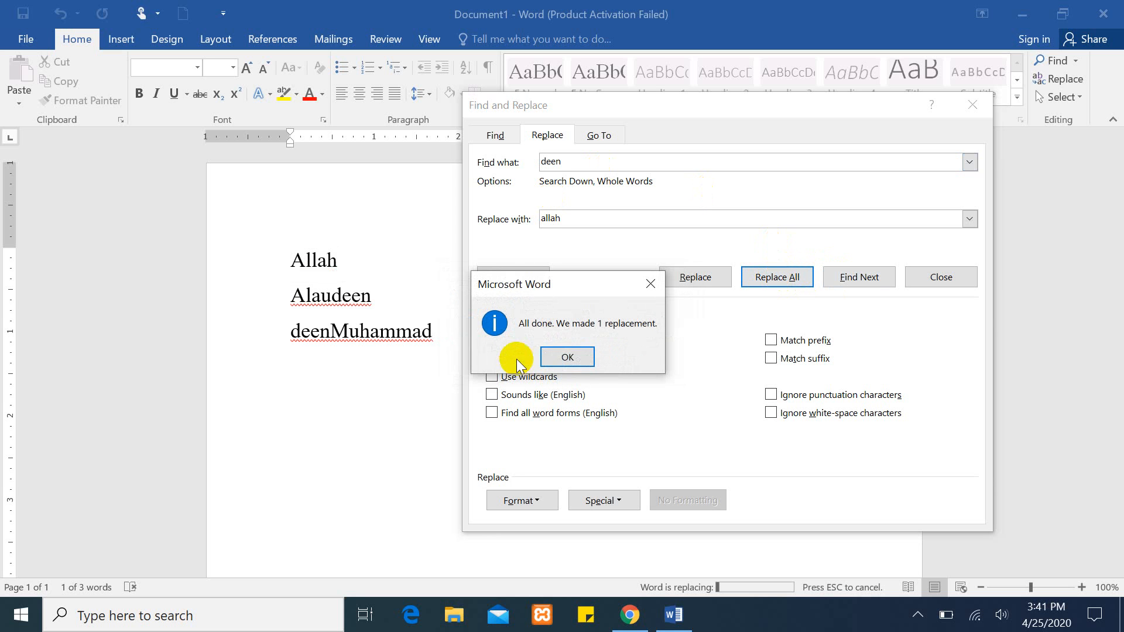
left_click(567, 358)
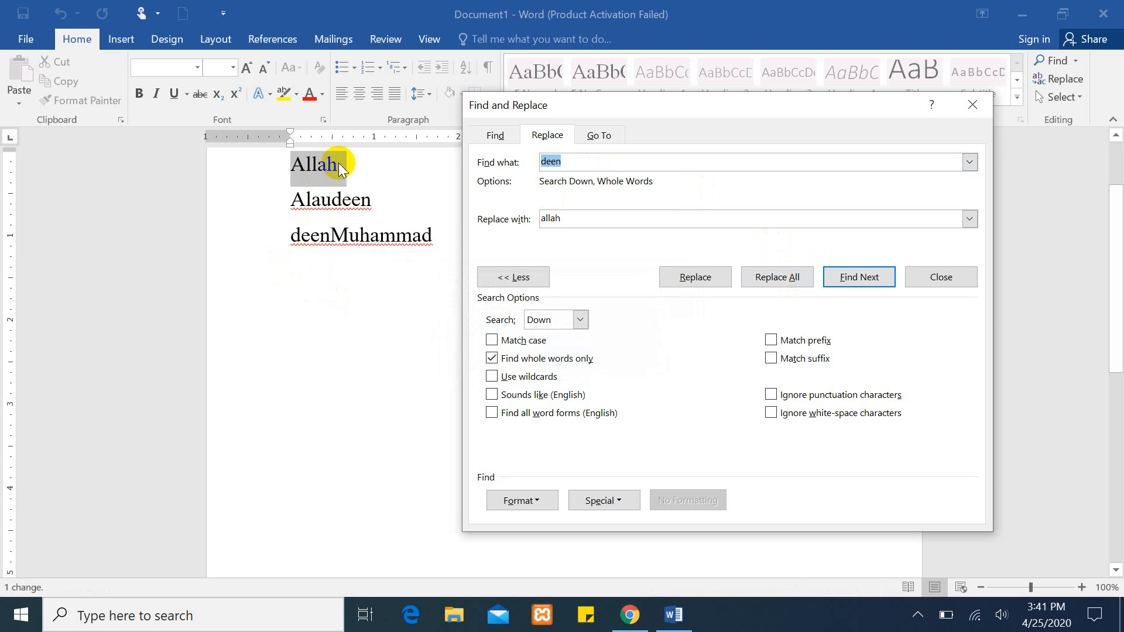
left_click_drag(1117, 276, 1115, 193)
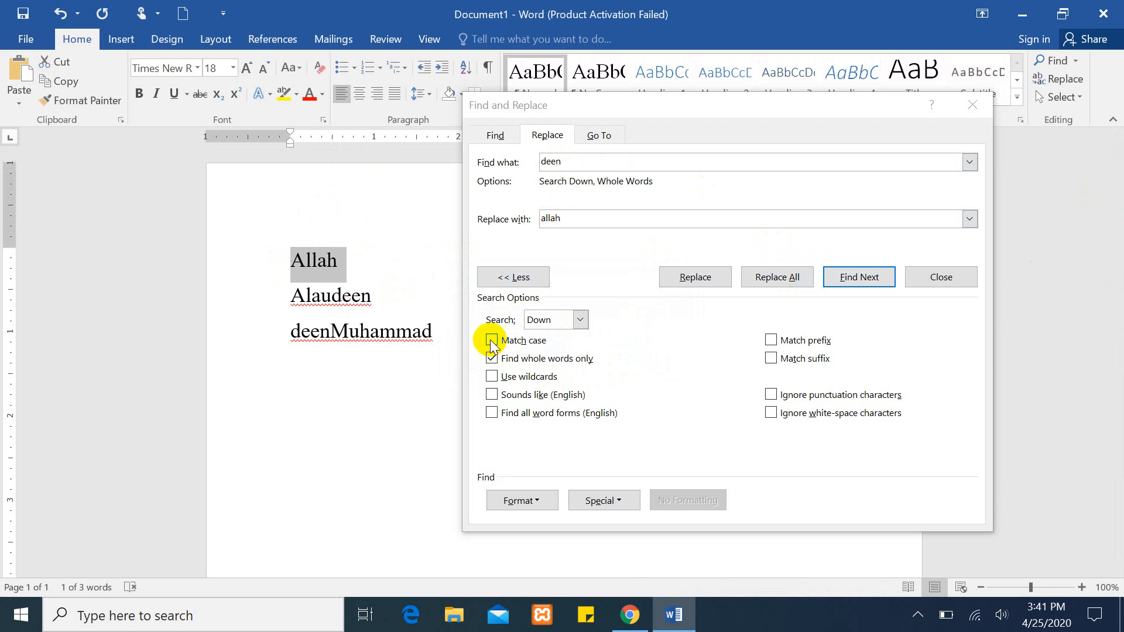
left_click(492, 358)
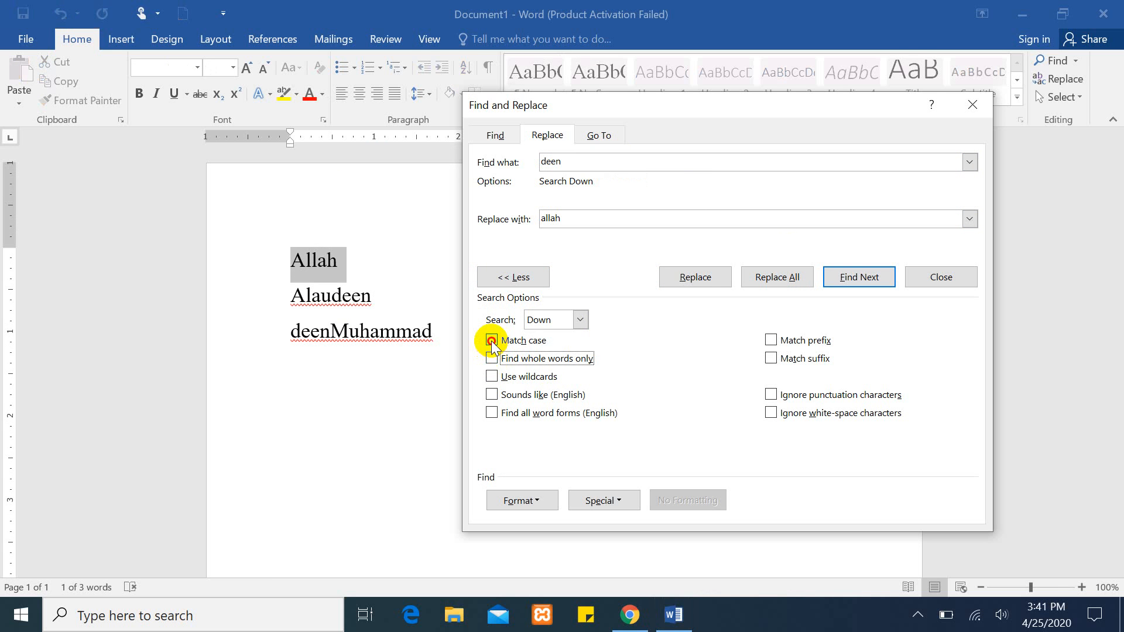
left_click(491, 341)
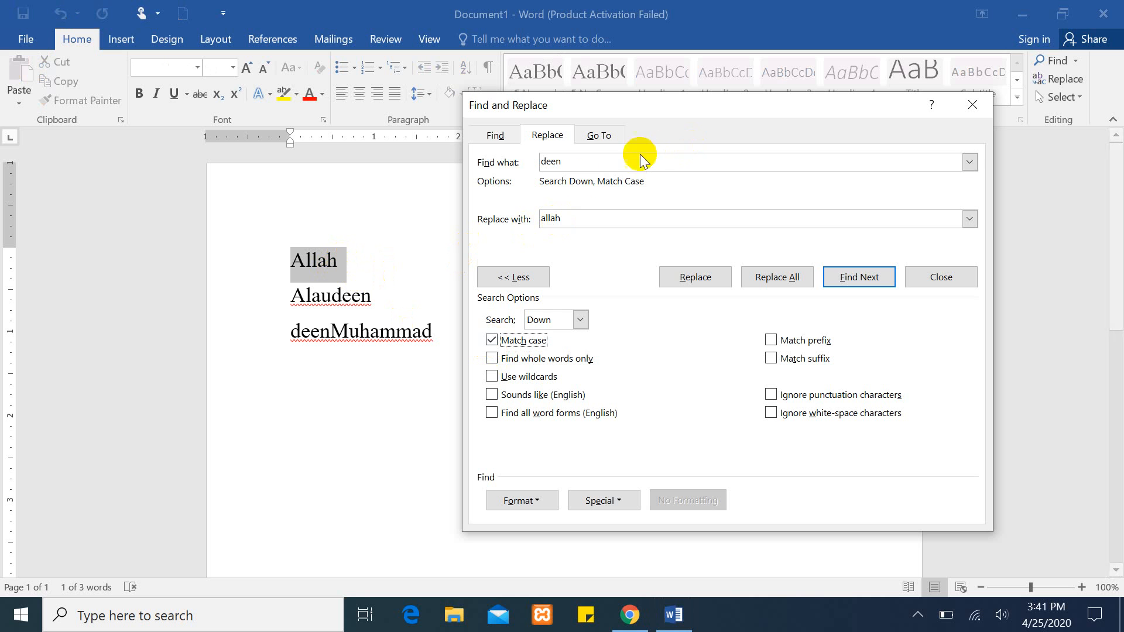
left_click(972, 107)
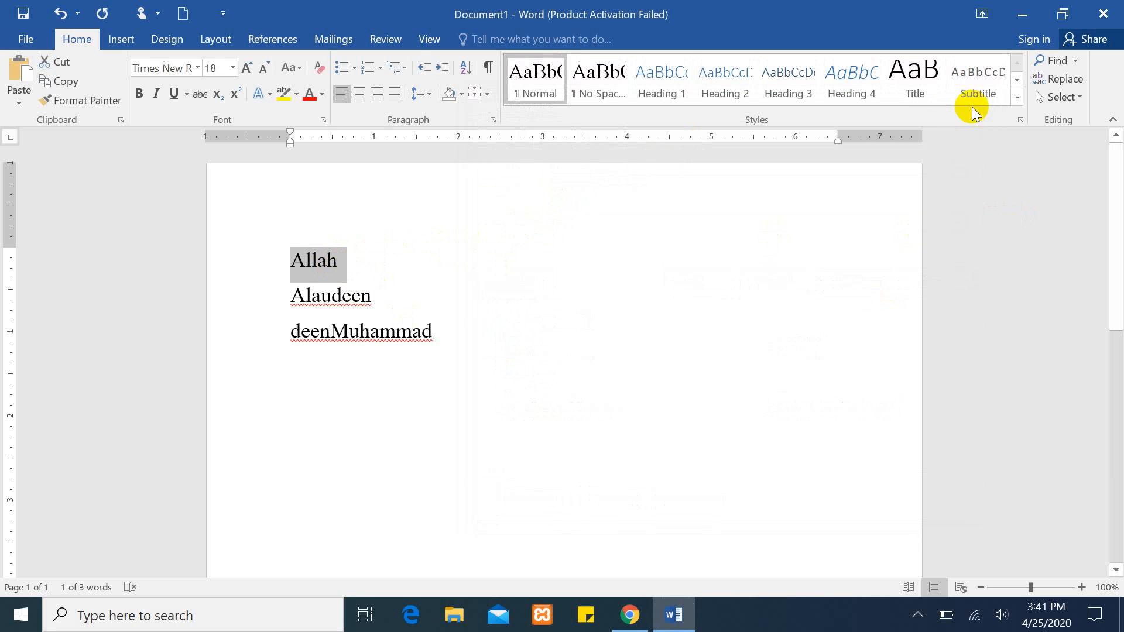
Step: Change the first line of the list from "Allah" to "Deen"
left_click(370, 264)
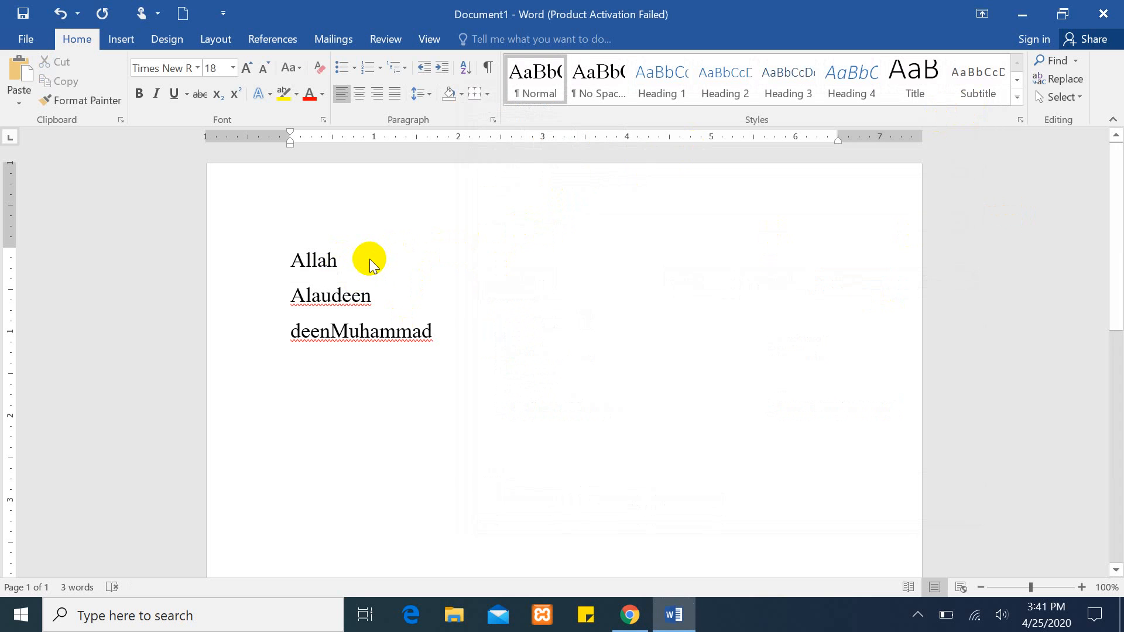
type("deen")
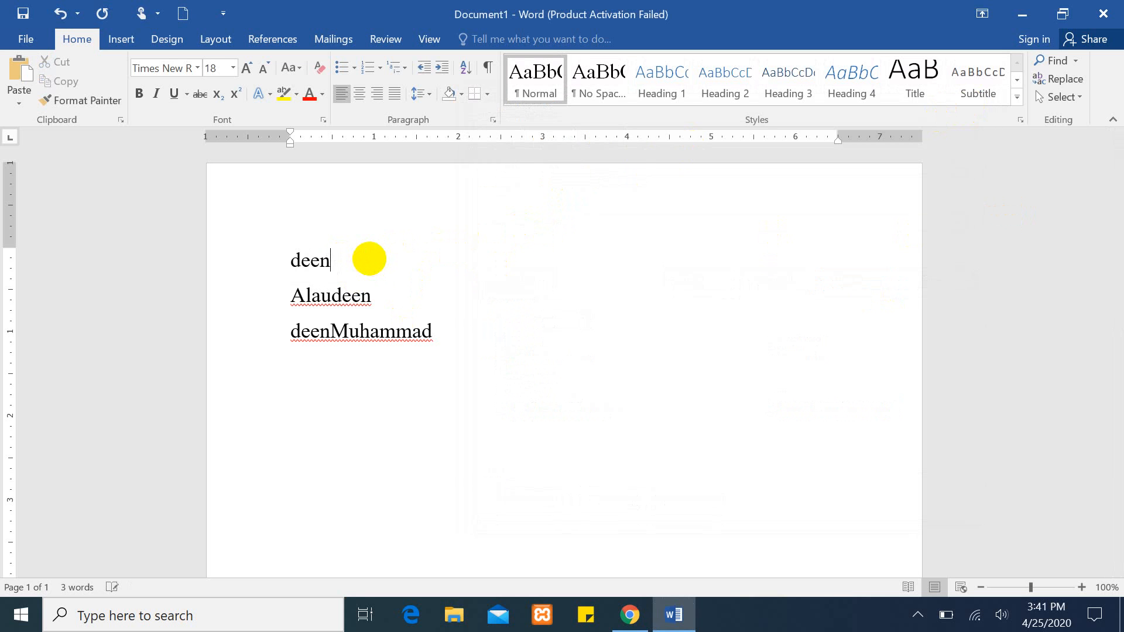
key("Return")
key("BackSpace")
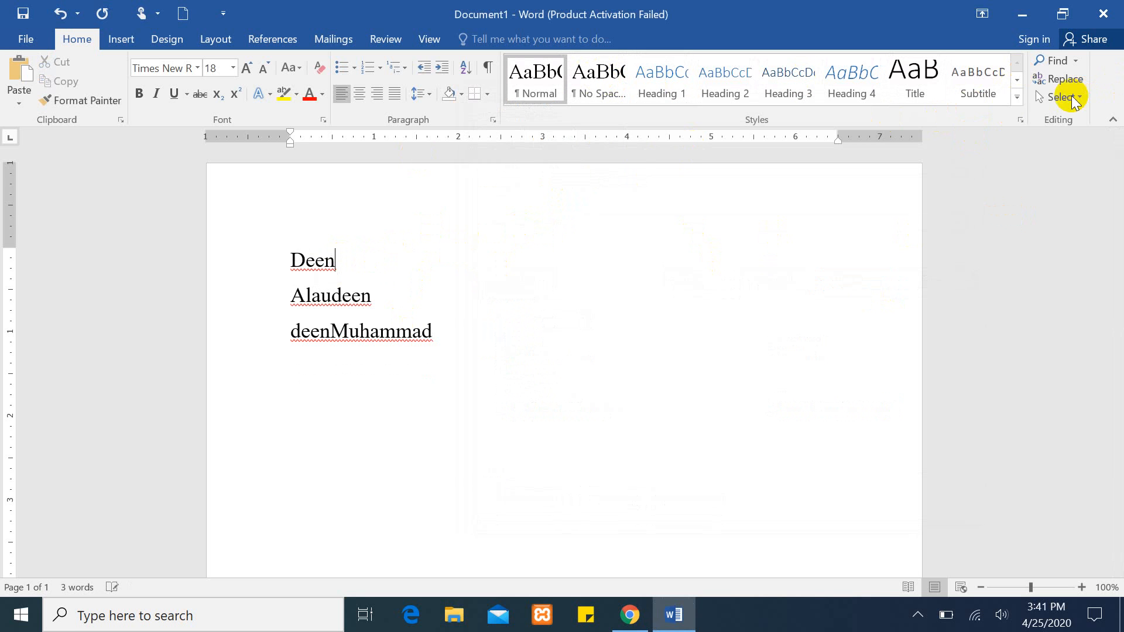
Step: Search for "deen" using Advanced Find with Match case on and Find whole words only off, stepping through two matches
left_click(1075, 61)
left_click(1034, 100)
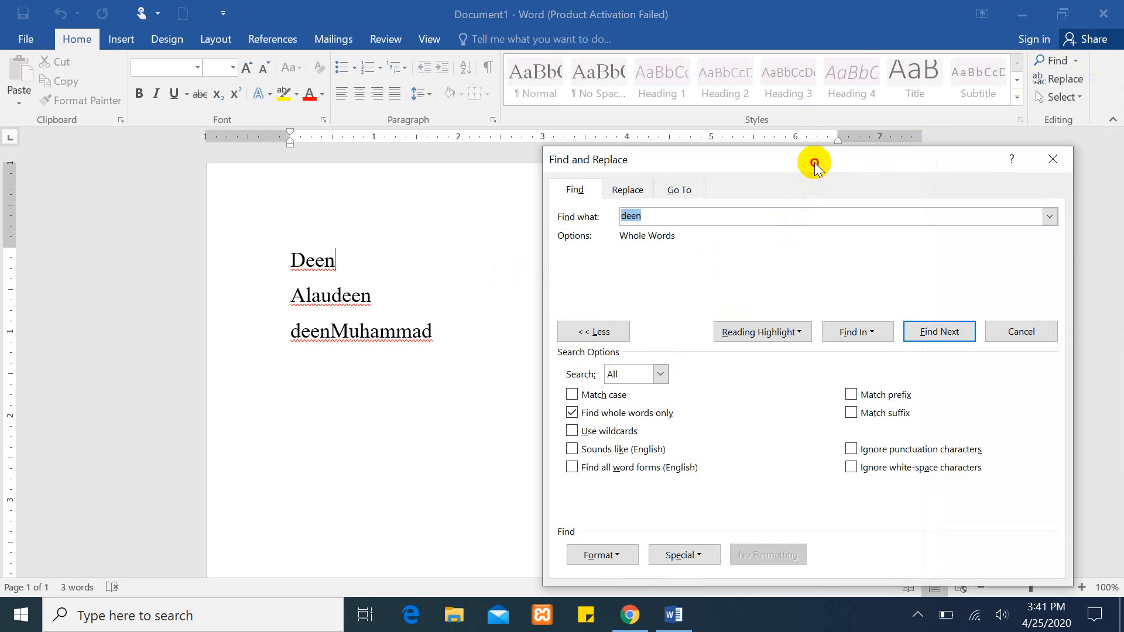
left_click_drag(815, 164, 778, 78)
left_click(535, 327)
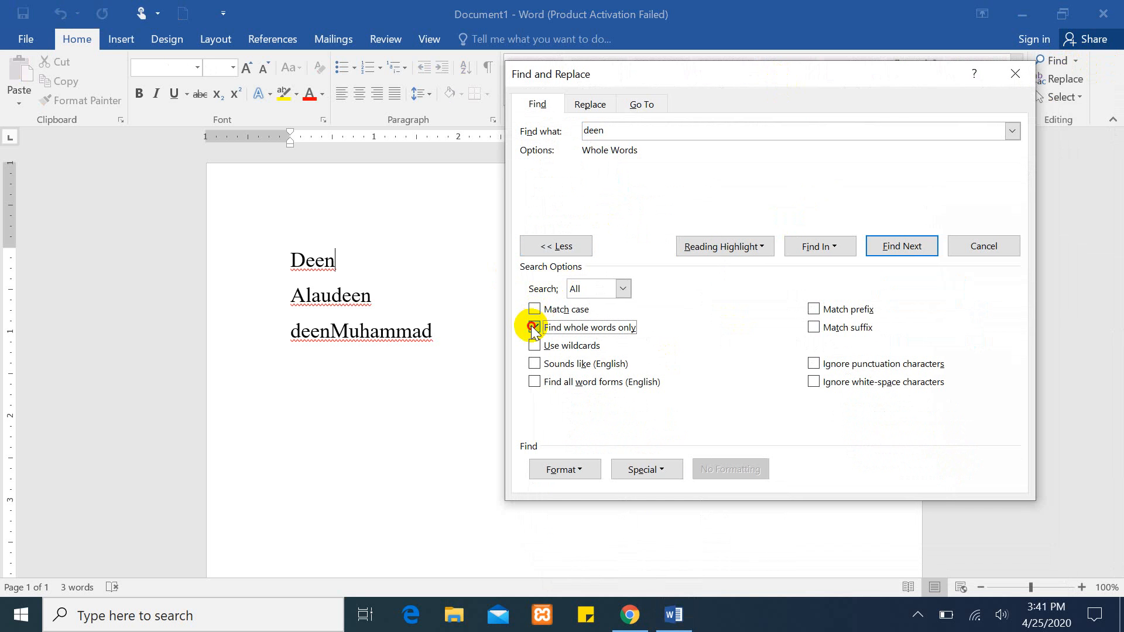
left_click(534, 309)
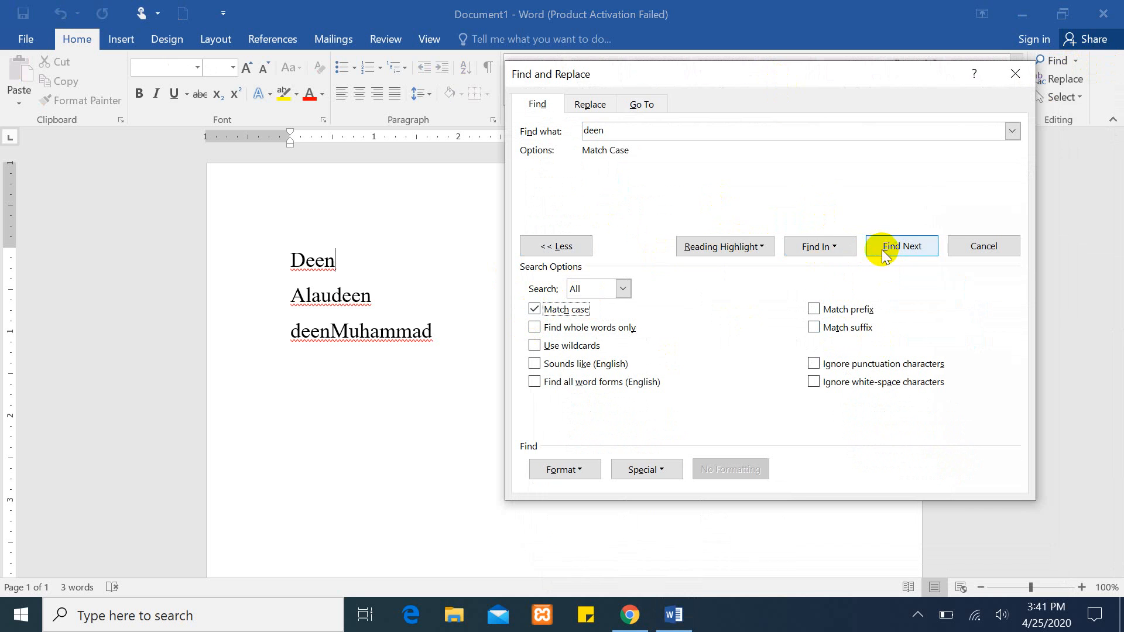
left_click(839, 247)
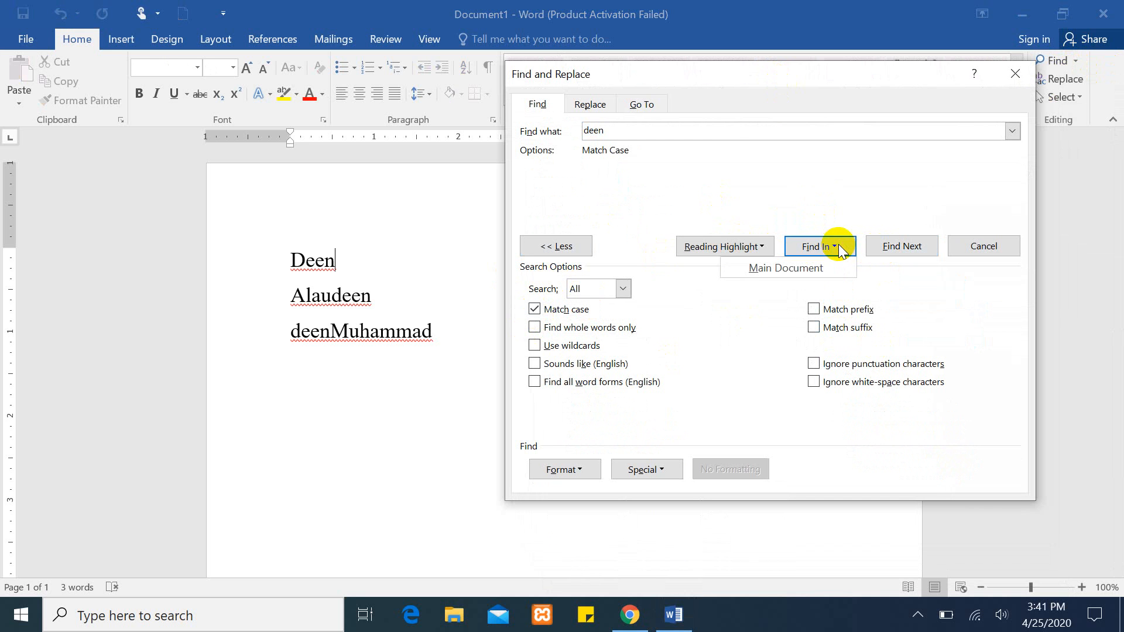
left_click(839, 247)
left_click(913, 246)
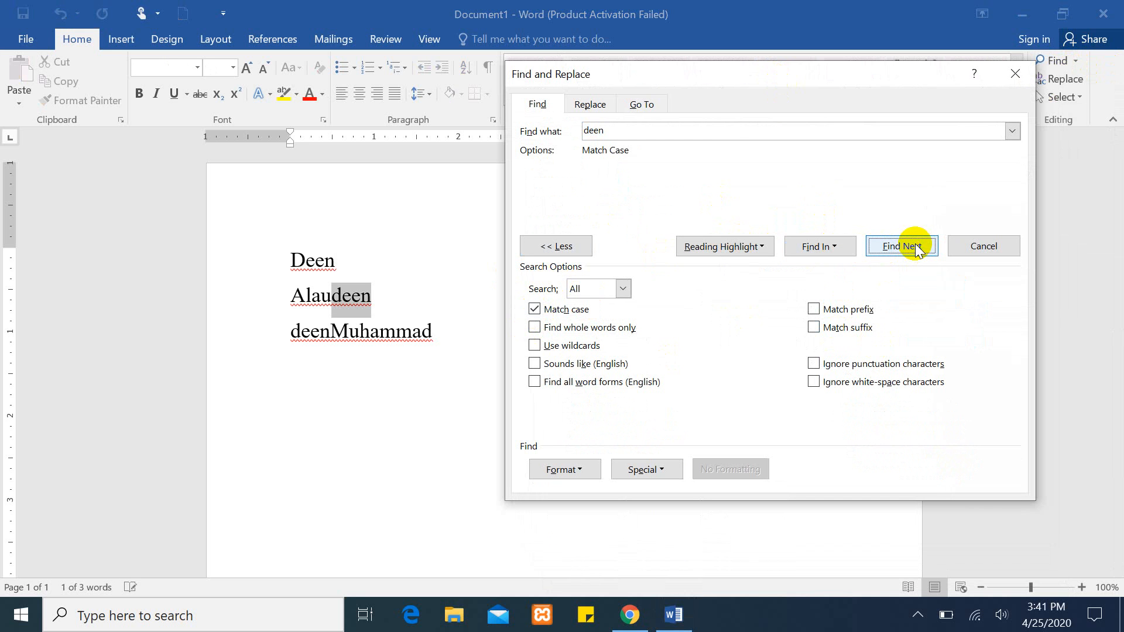
left_click(914, 247)
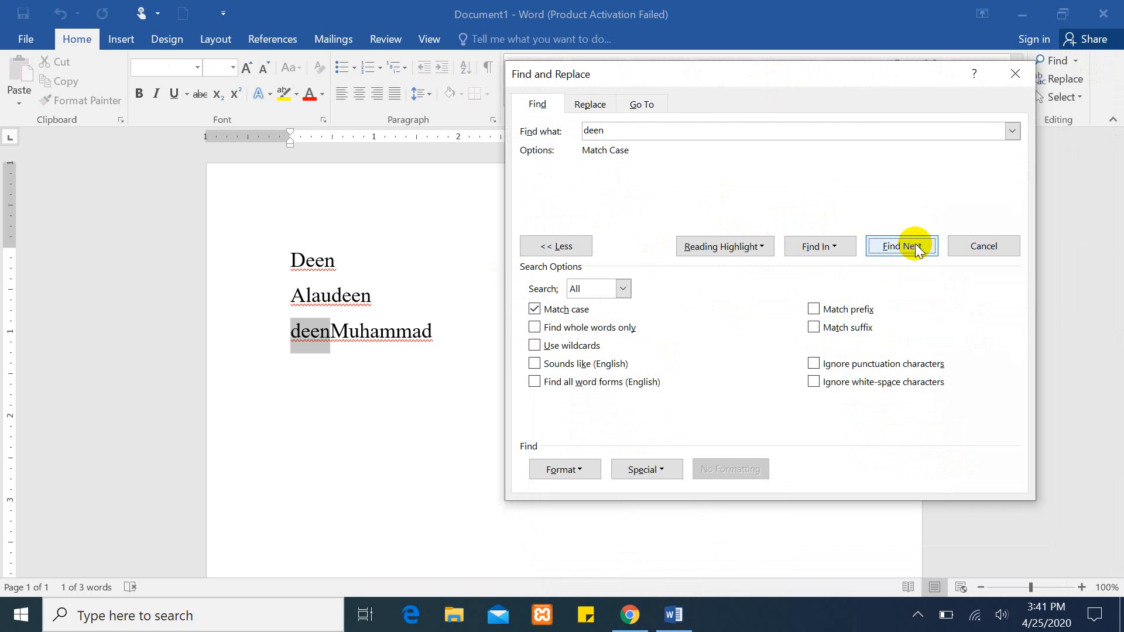
Step: Finish the match-case search for "deen" through the document and turn off Match case in the Find settings
left_click(914, 247)
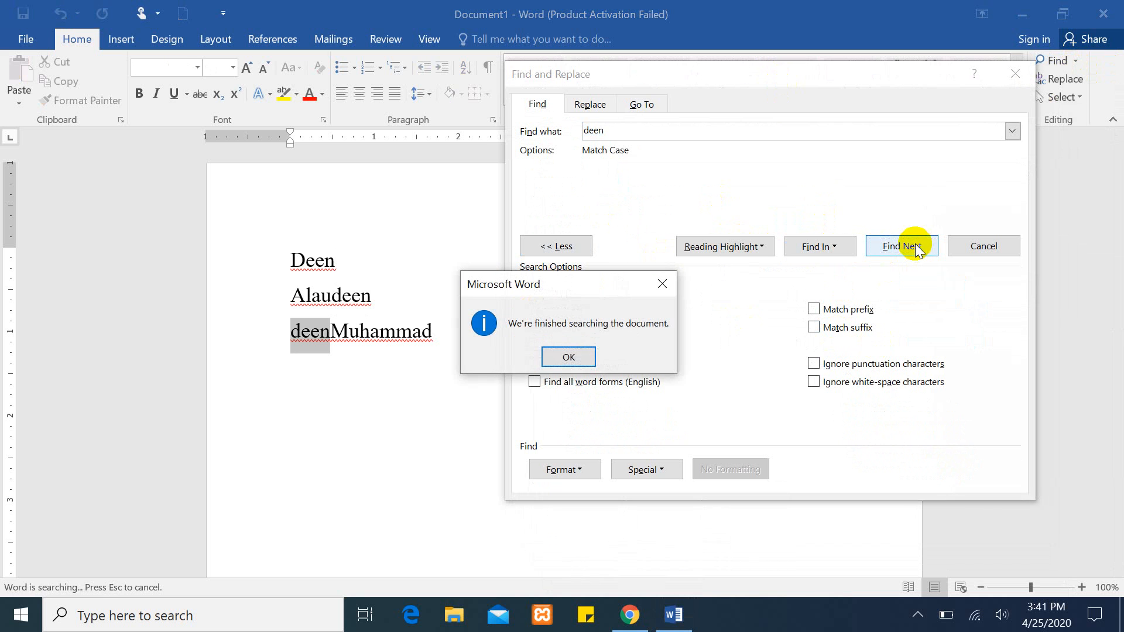
left_click(663, 290)
left_click(535, 310)
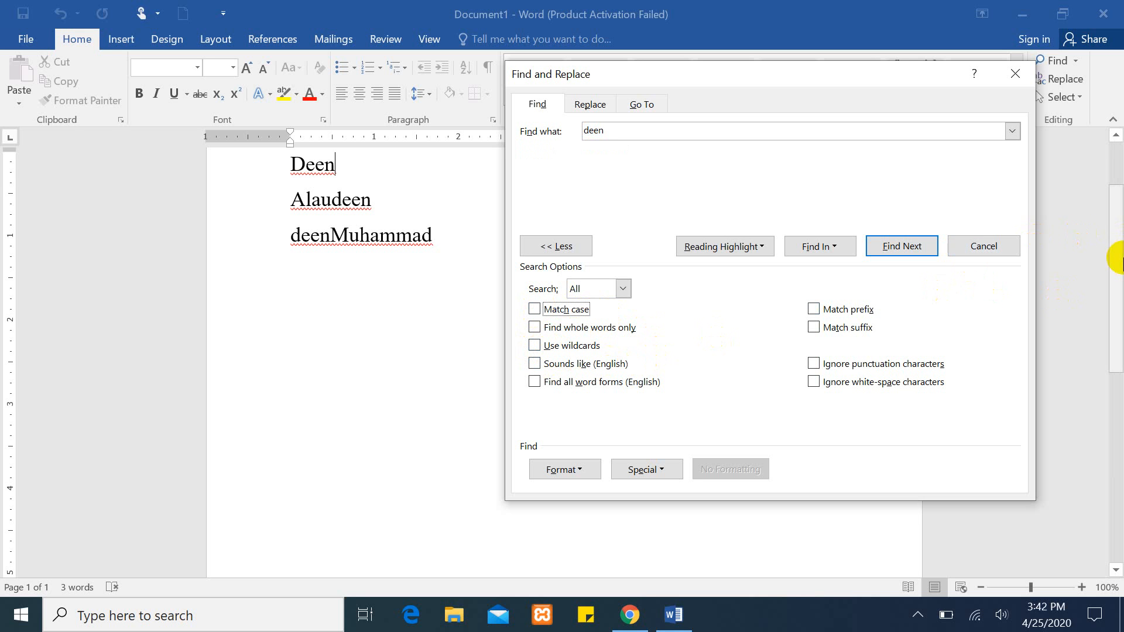
left_click_drag(1119, 256, 1123, 151)
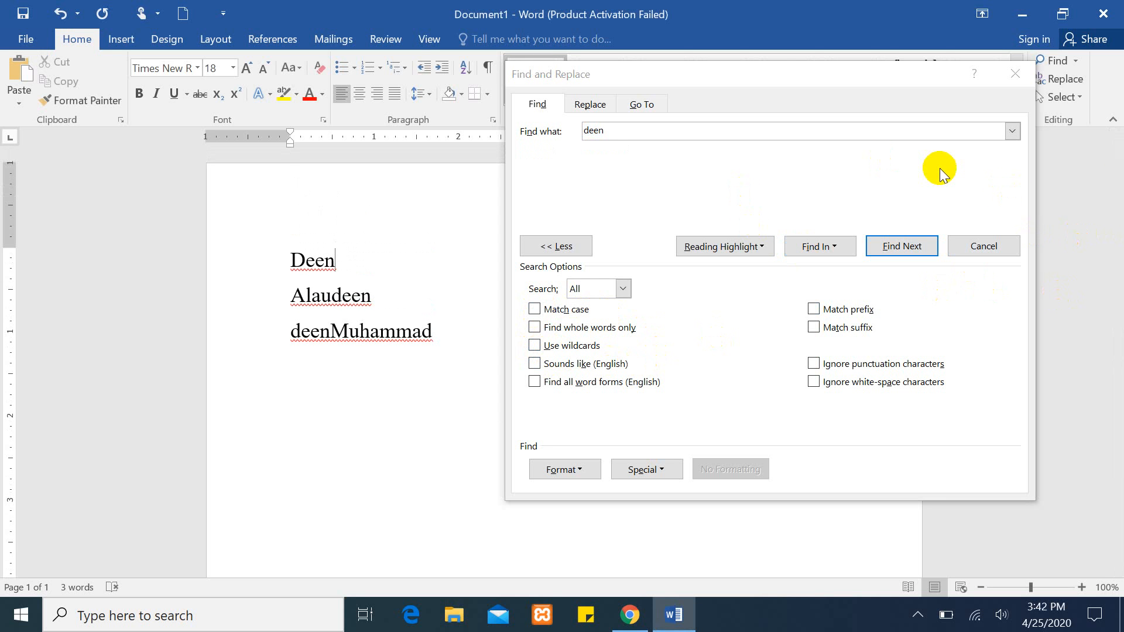
Step: Reopen Find and Replace for replacing text and turn off Match case there
left_click(1014, 73)
left_click(1065, 79)
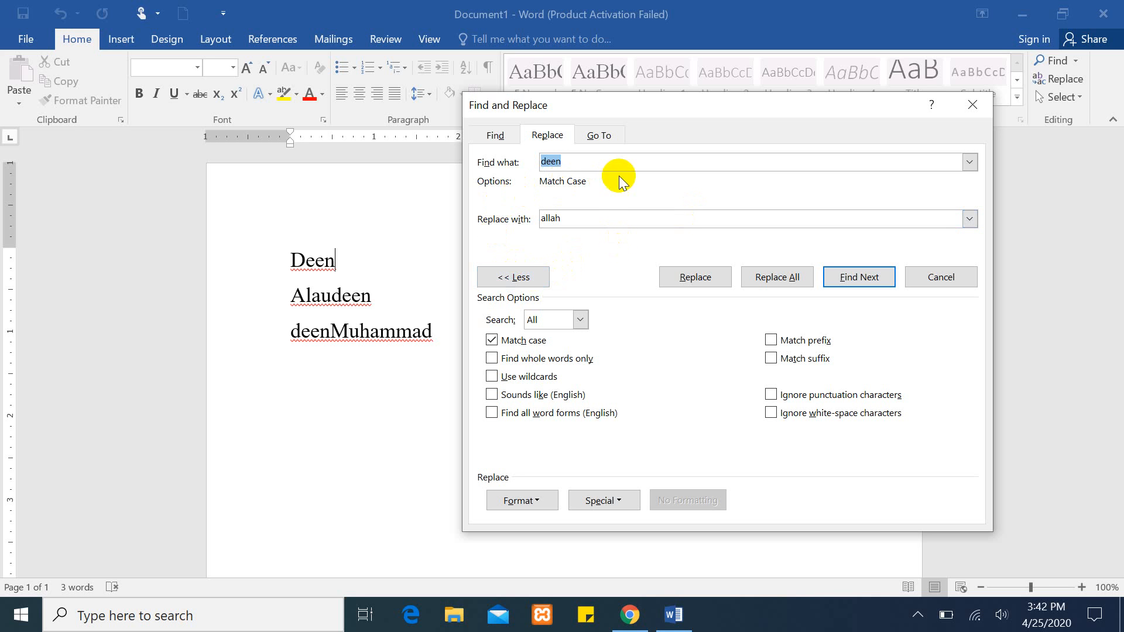
left_click(492, 340)
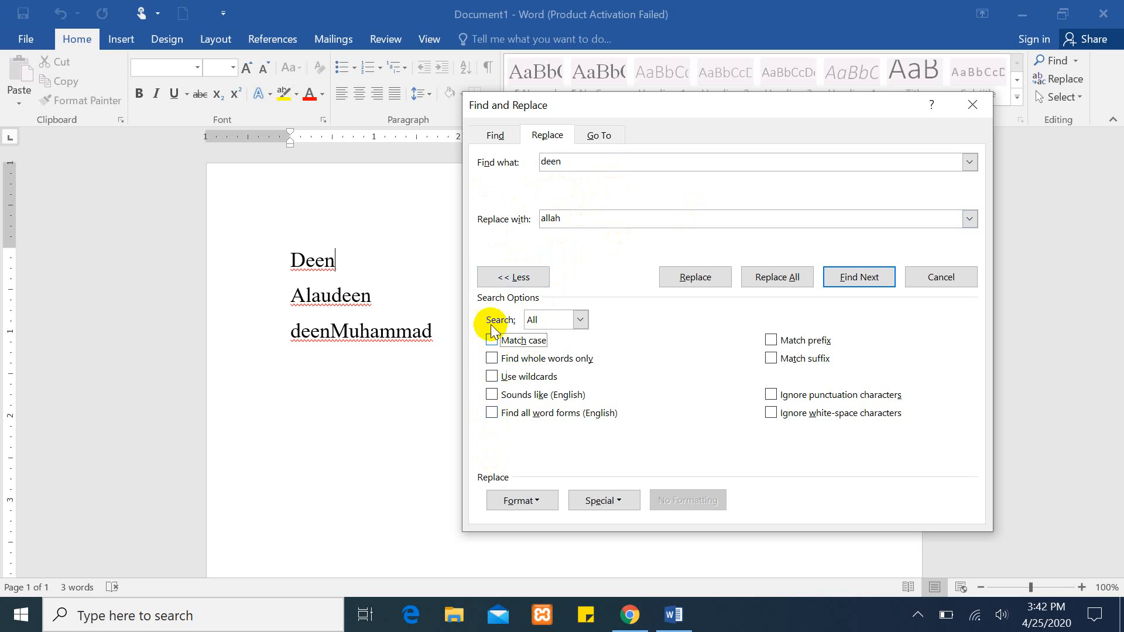
left_click(495, 137)
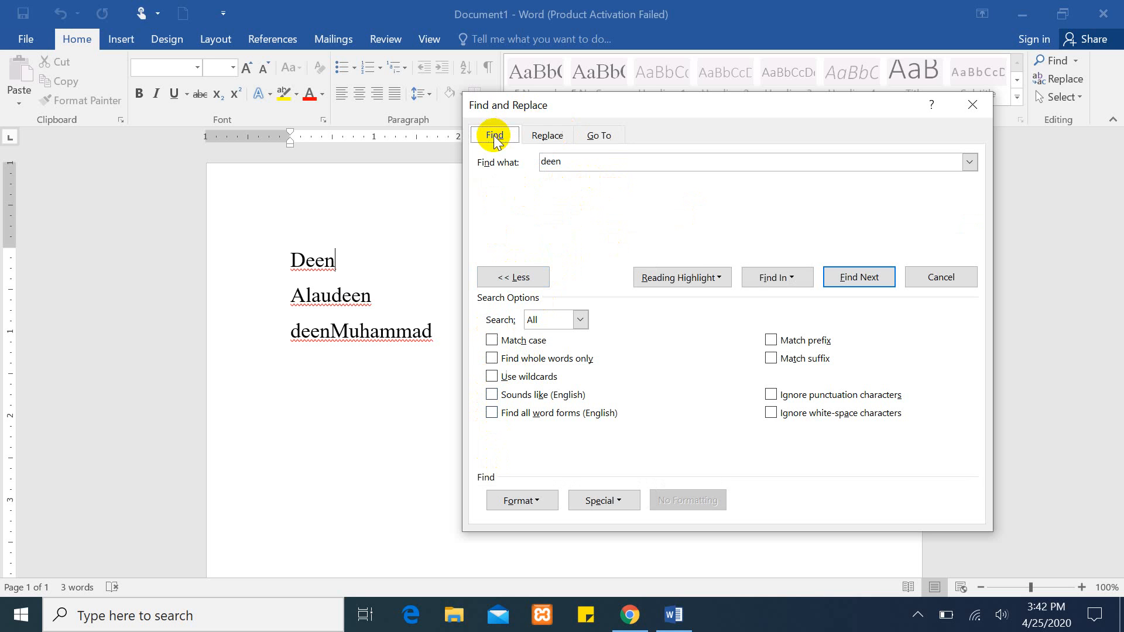
left_click(545, 135)
left_click(602, 135)
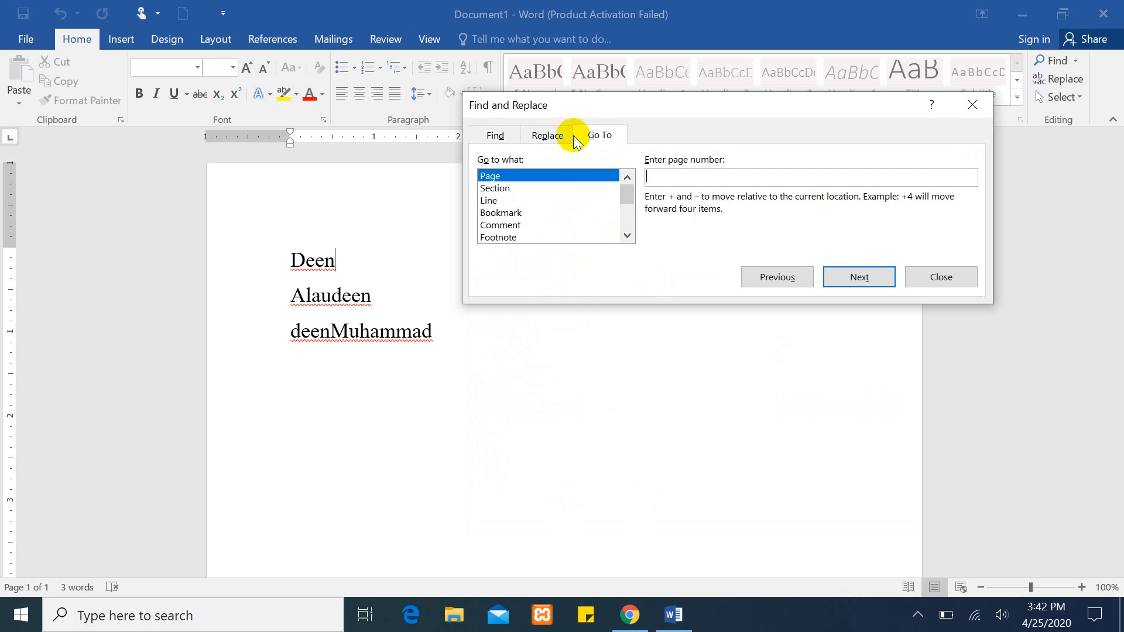
left_click(495, 136)
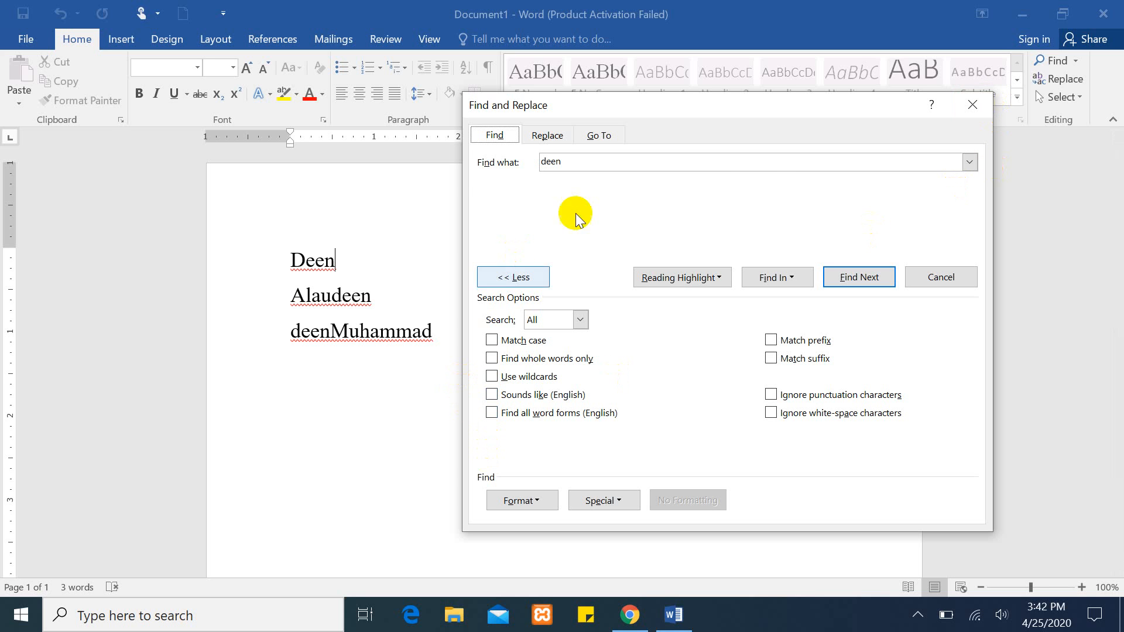
left_click(986, 108)
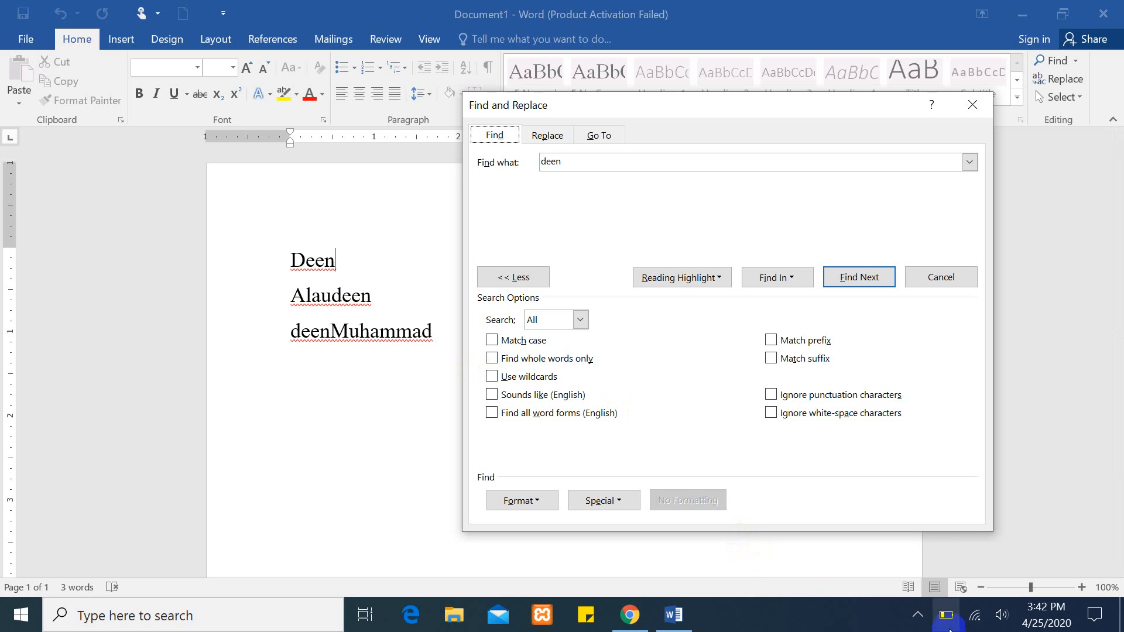
left_click(918, 616)
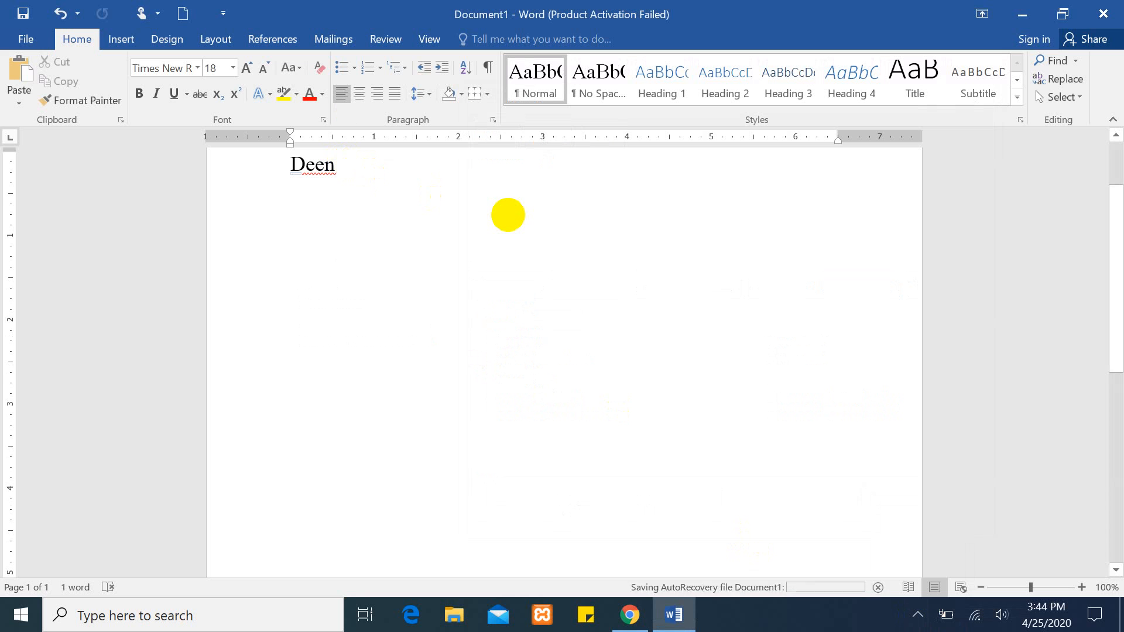
Step: Extend the line to "Deen-muhammad" and search for "deenmuhammad" using Advanced Find with Use wildcards off
type("-muhammad")
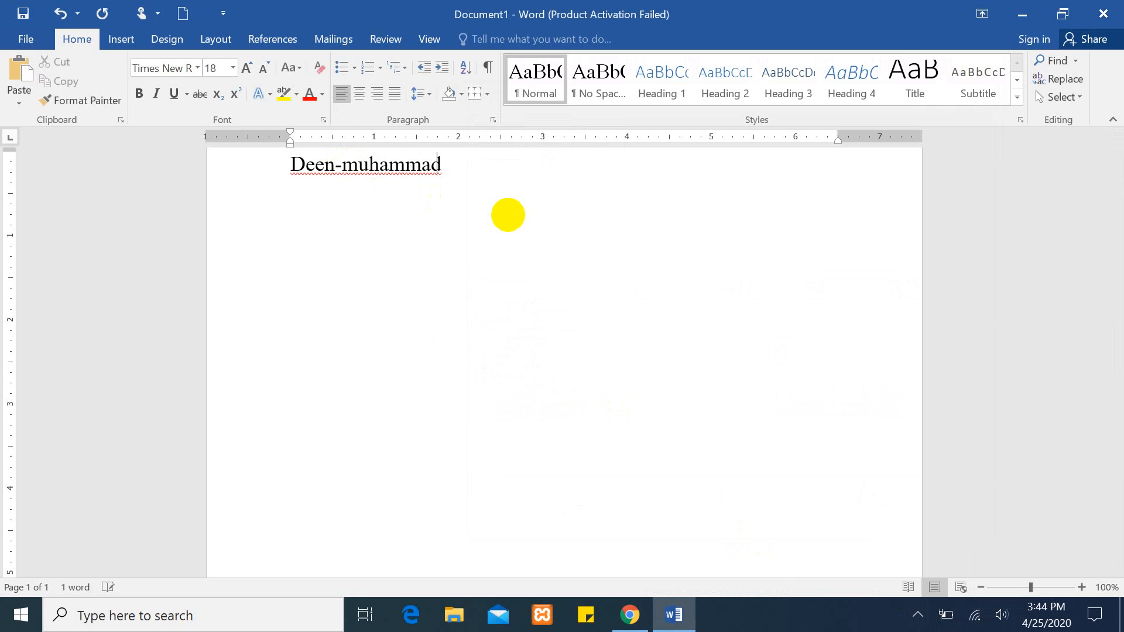
left_click(1077, 60)
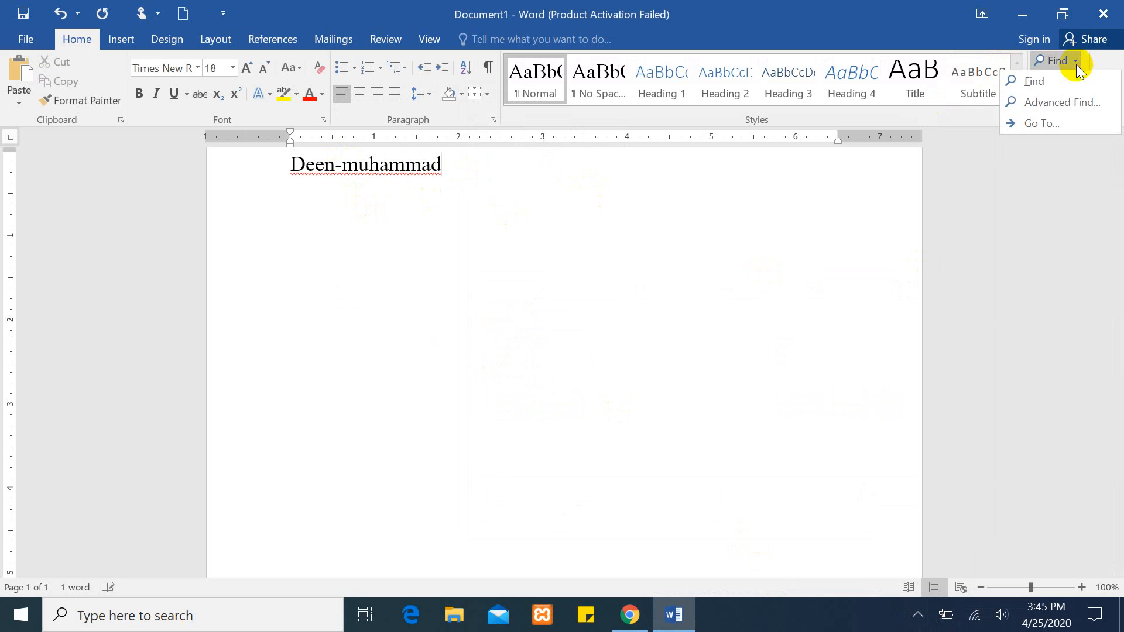
left_click(1050, 103)
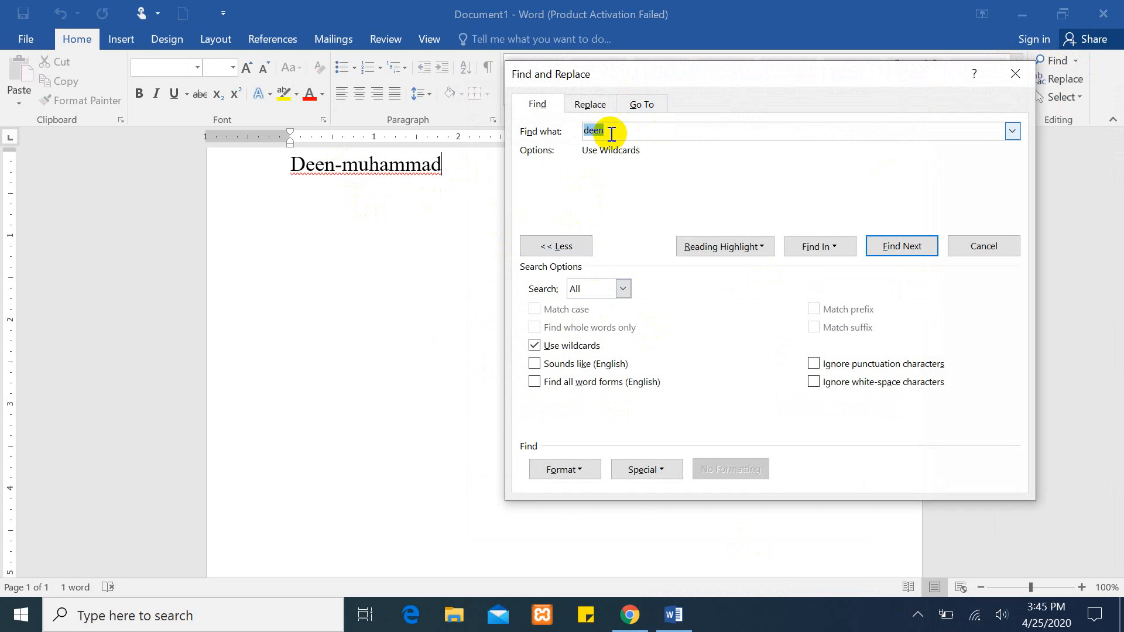
key("BackSpace")
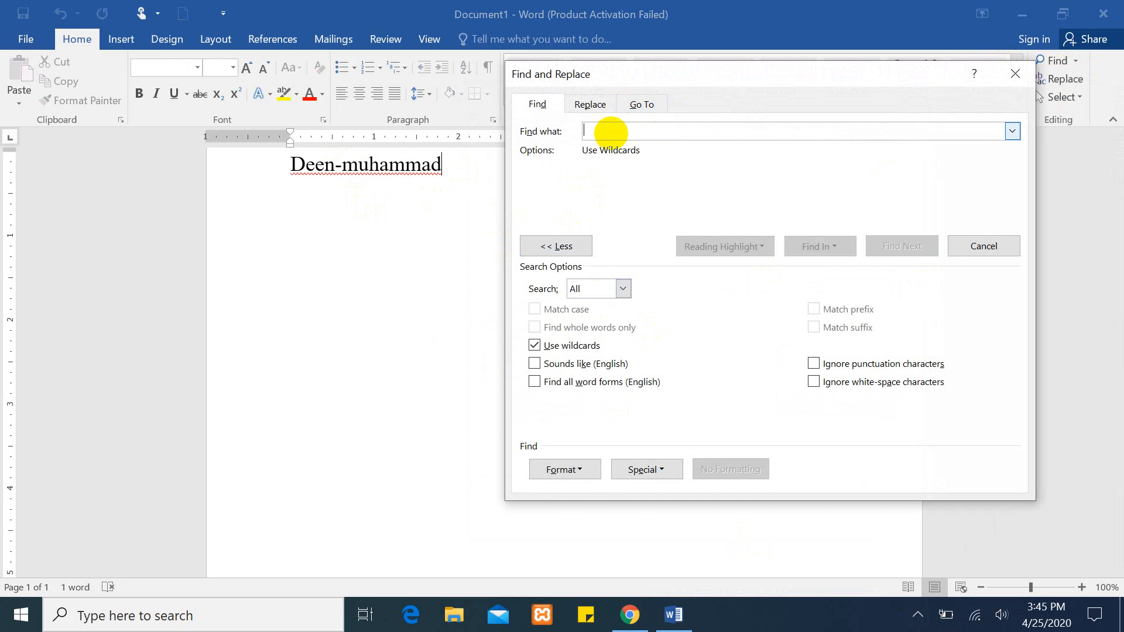
type("deenmuhammad")
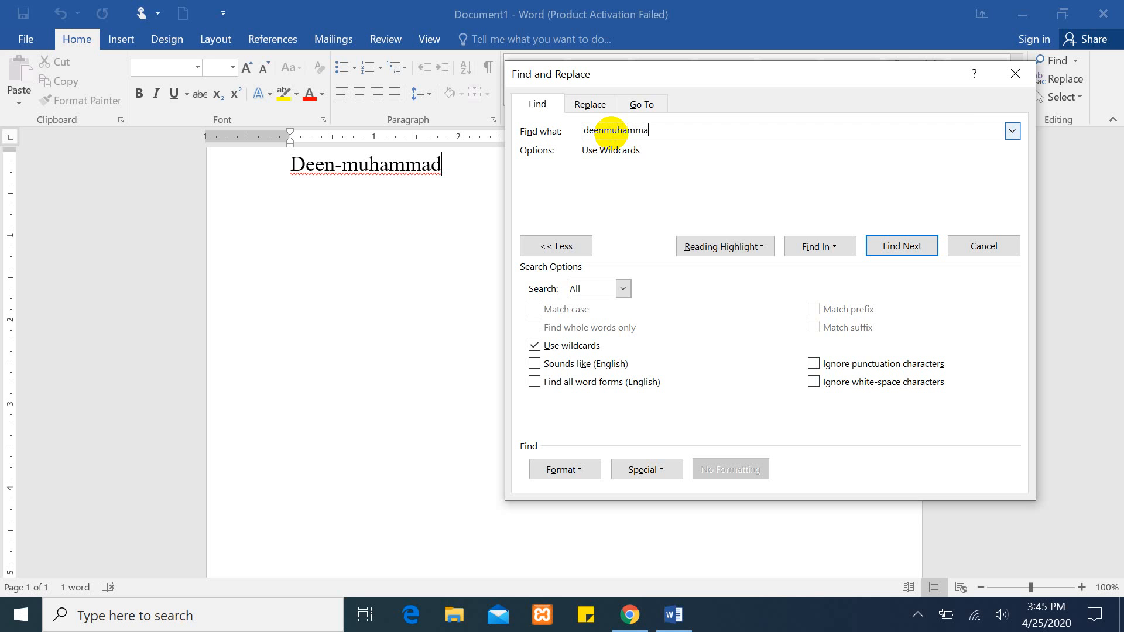
left_click(535, 346)
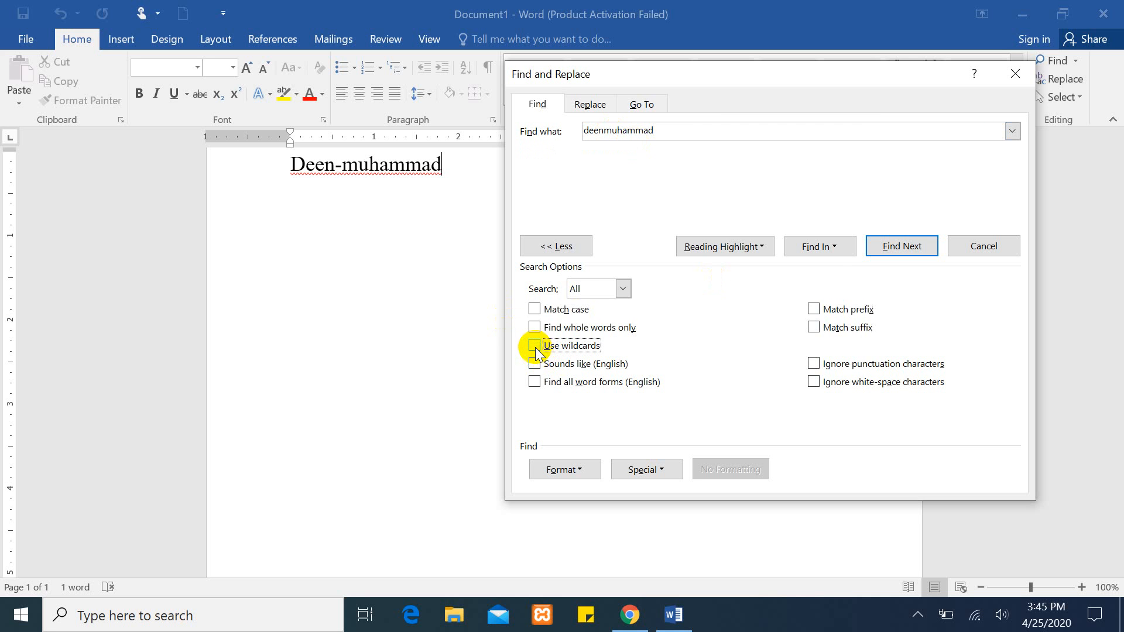
left_click(894, 246)
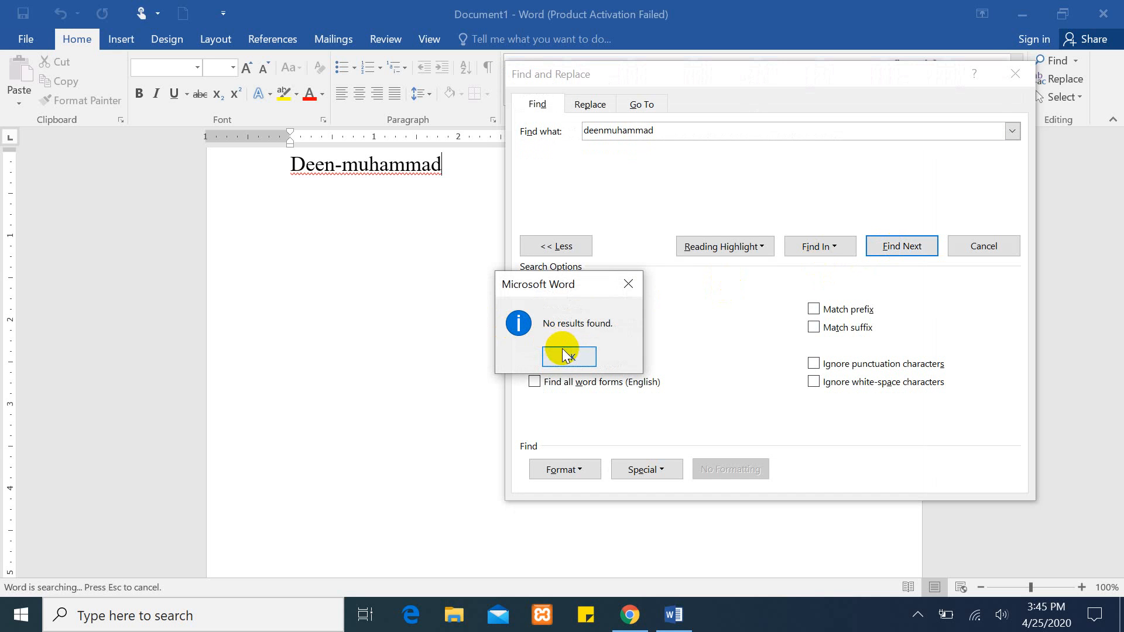
left_click(567, 357)
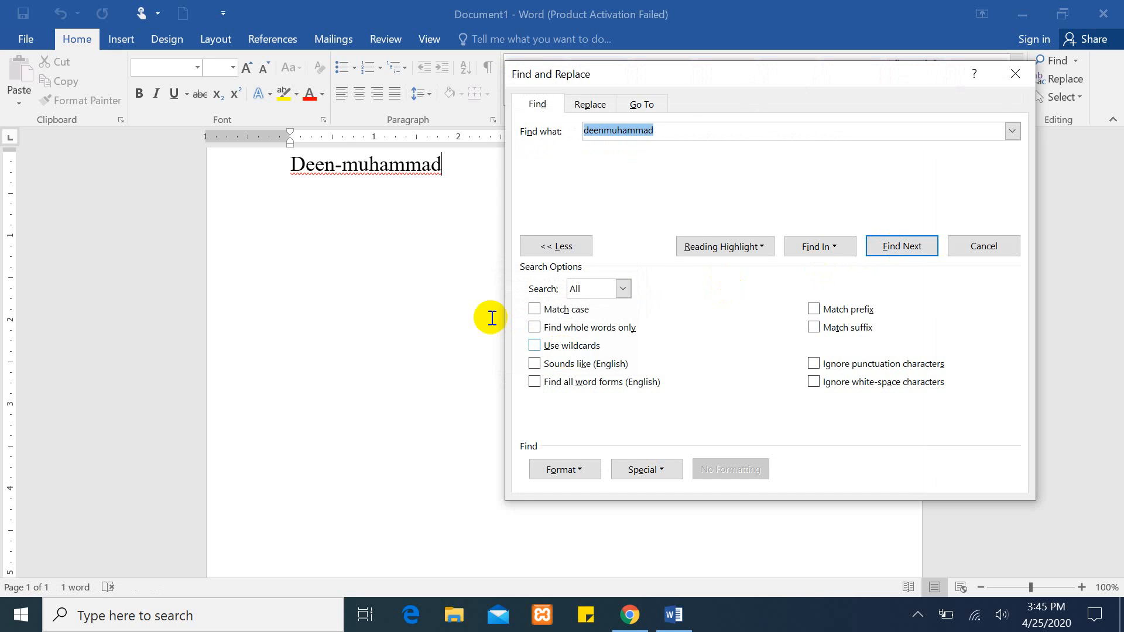
left_click(674, 128)
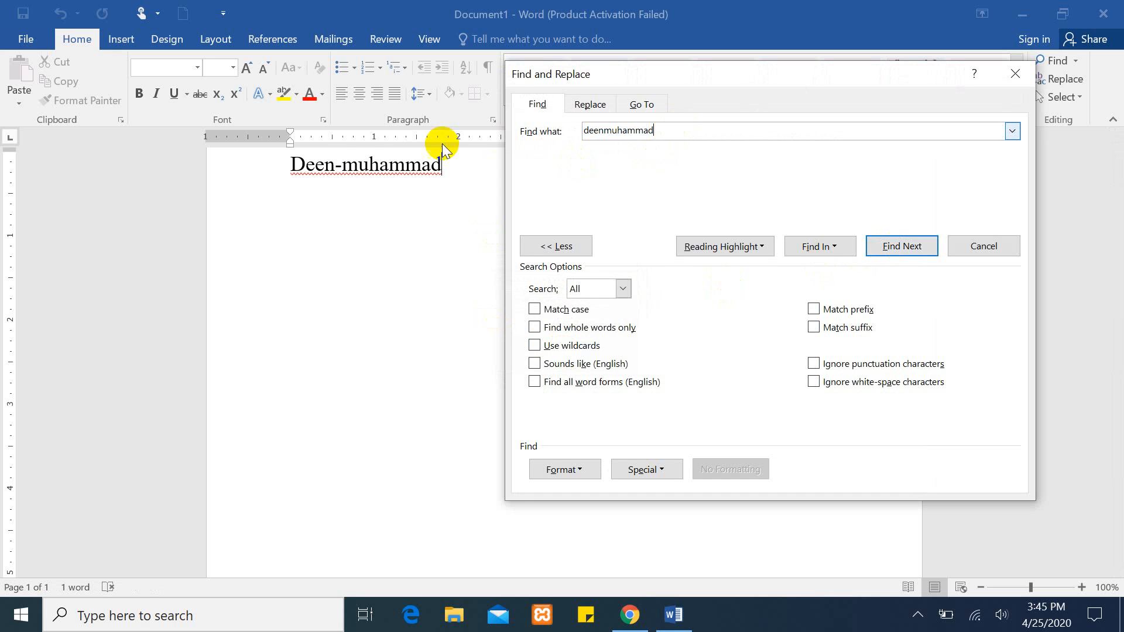
left_click(340, 162)
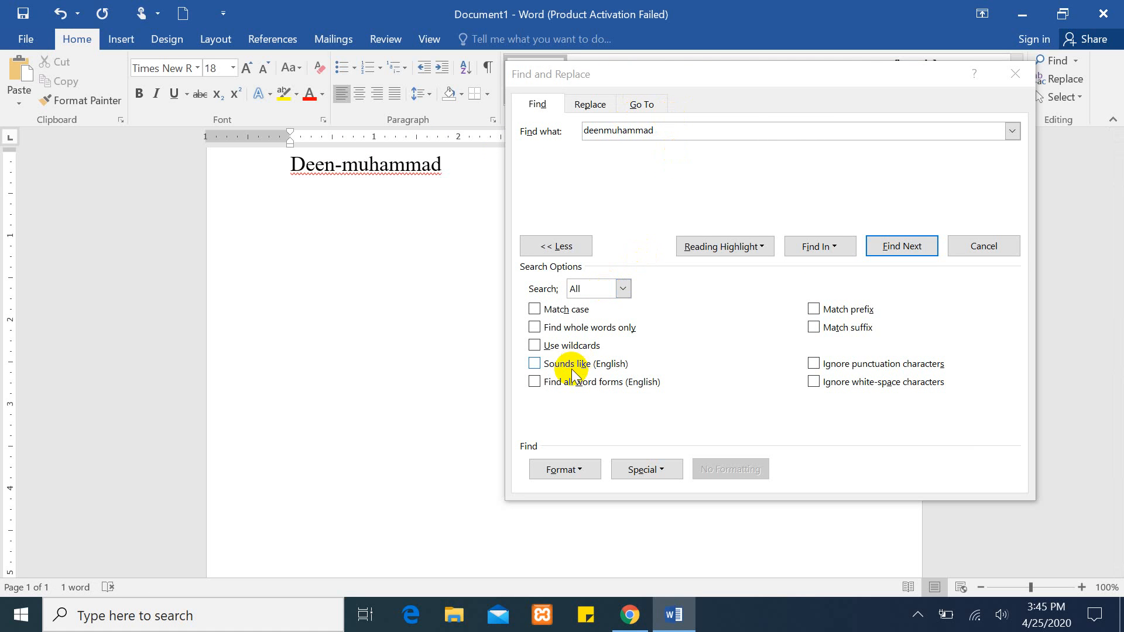
left_click(534, 346)
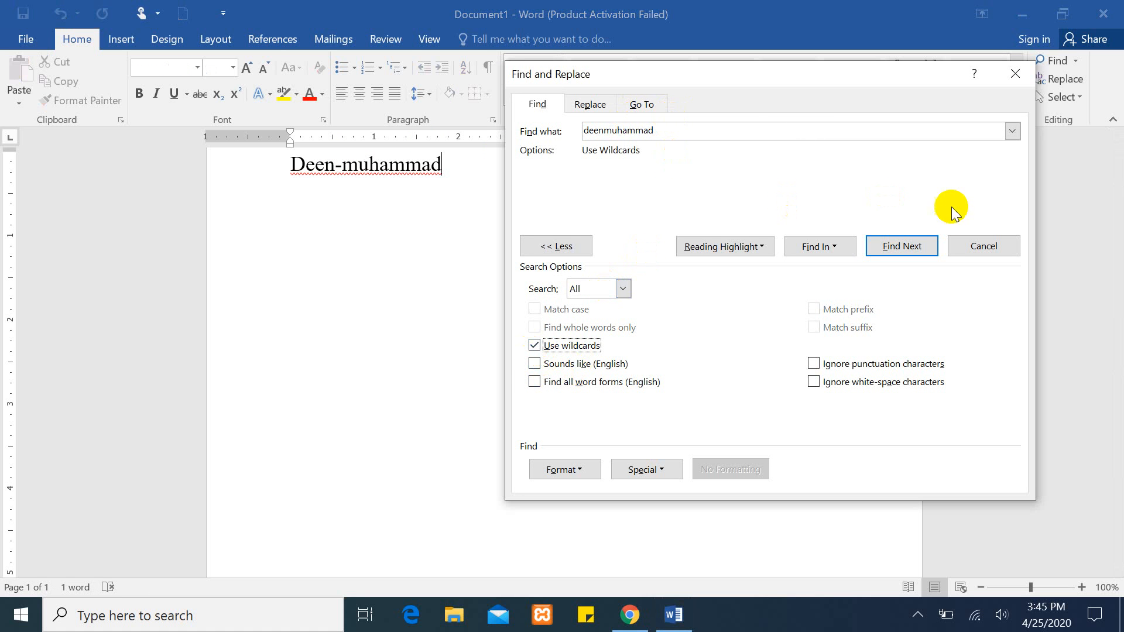
left_click(898, 245)
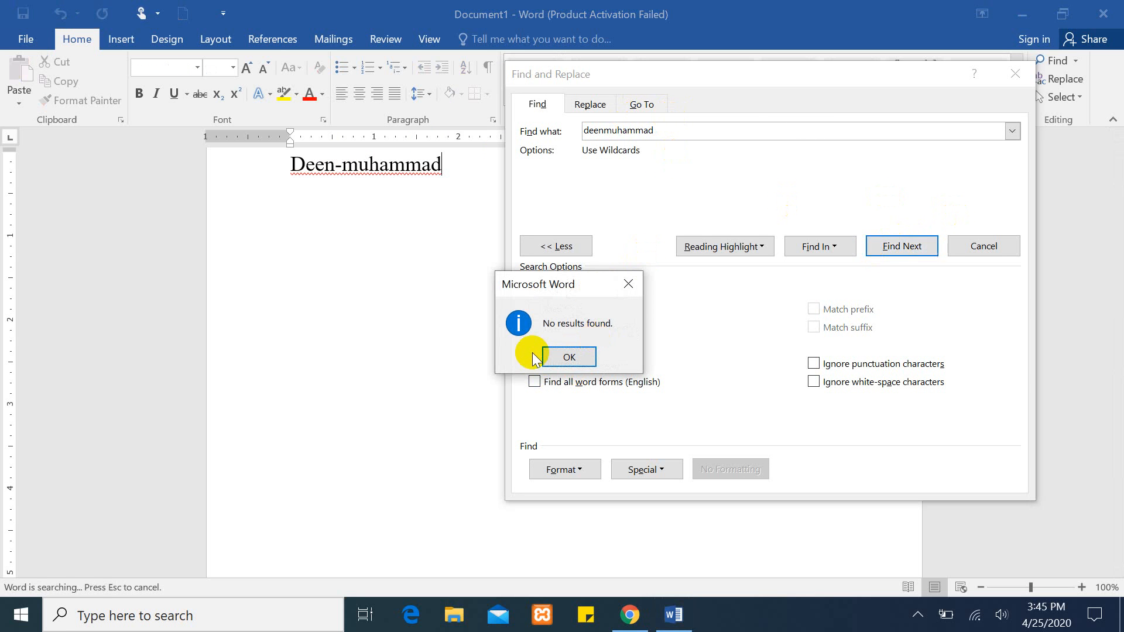
left_click(571, 355)
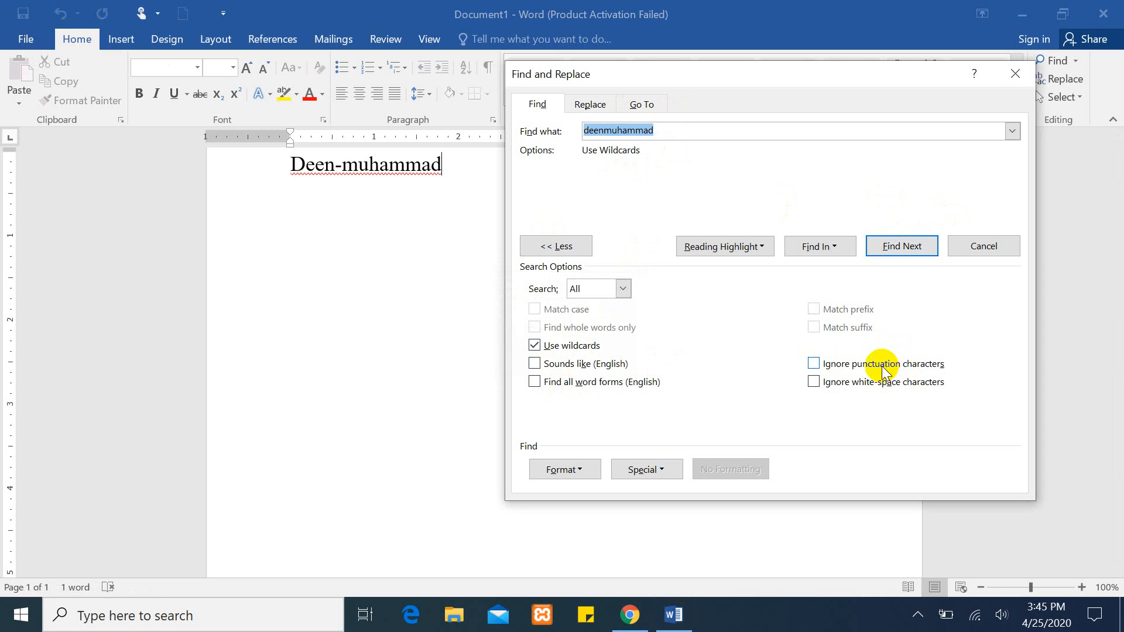
left_click(815, 363)
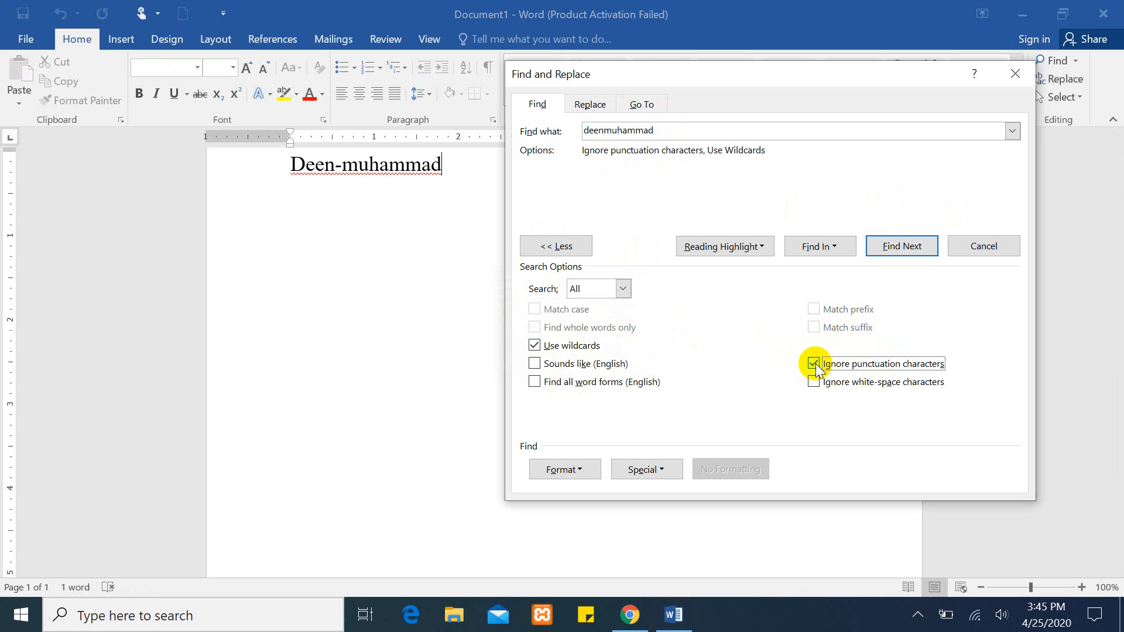
left_click(903, 241)
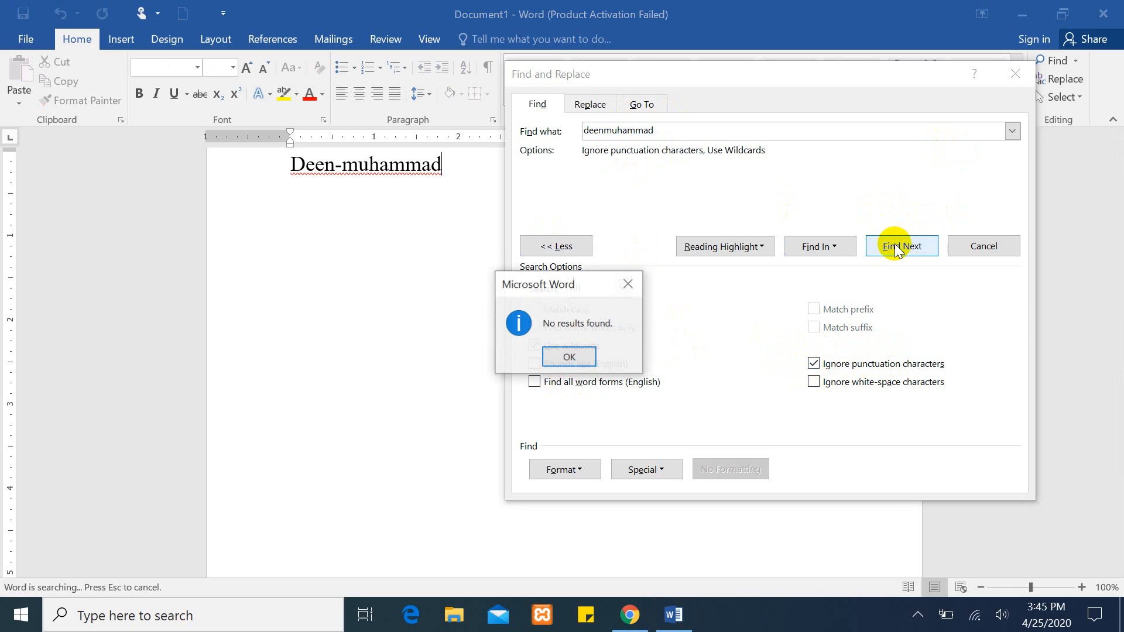
left_click(585, 357)
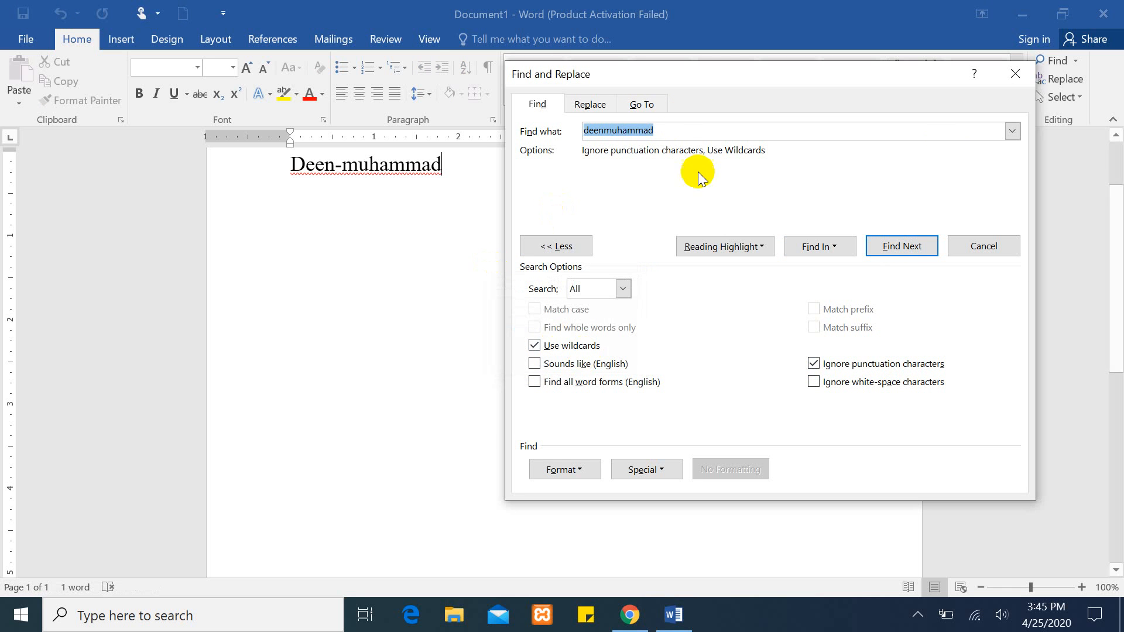
left_click(677, 133)
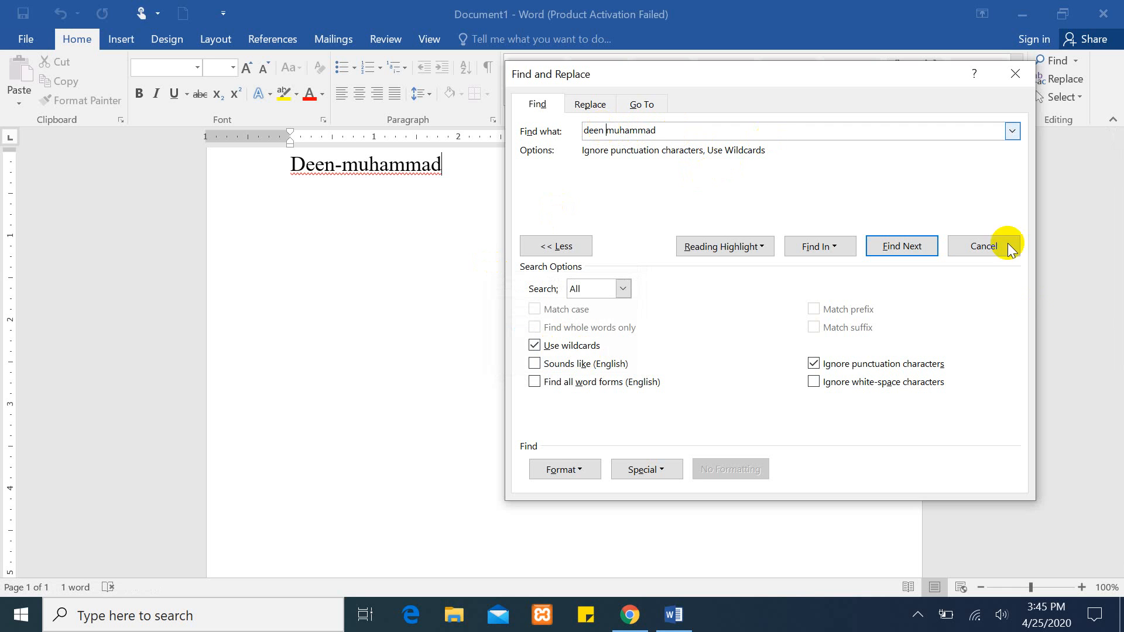
left_click(921, 248)
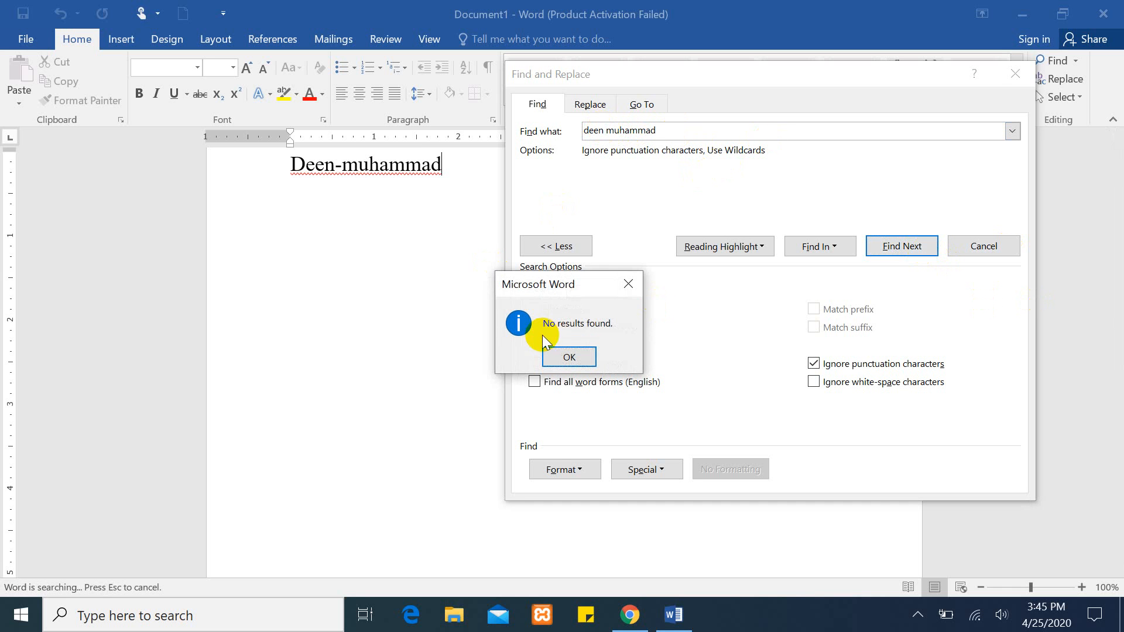
left_click(569, 357)
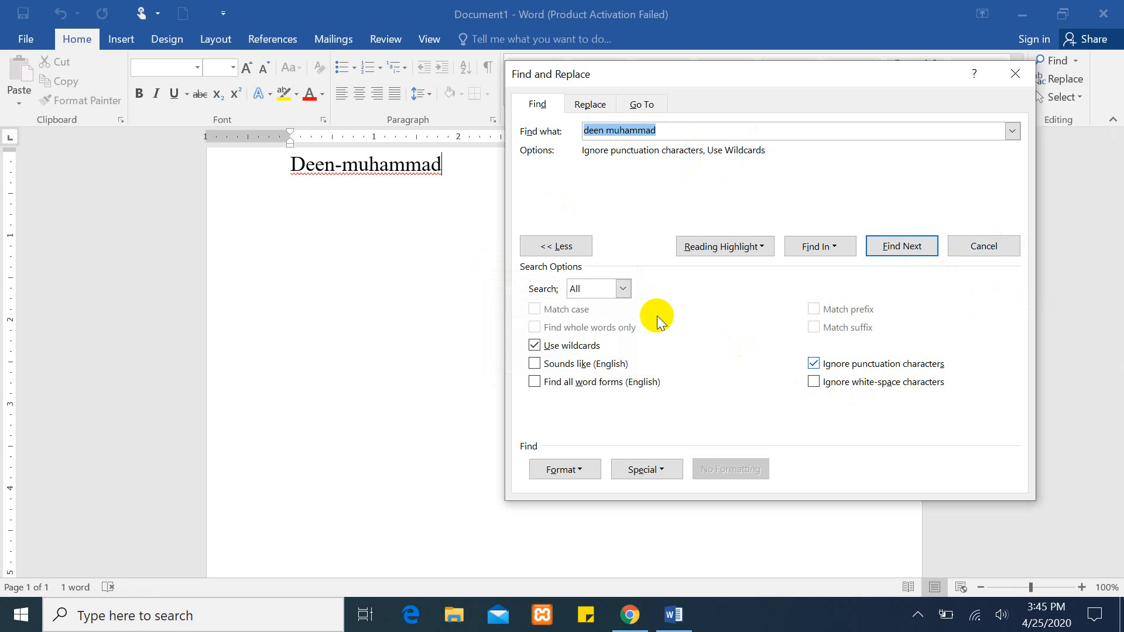
left_click(815, 384)
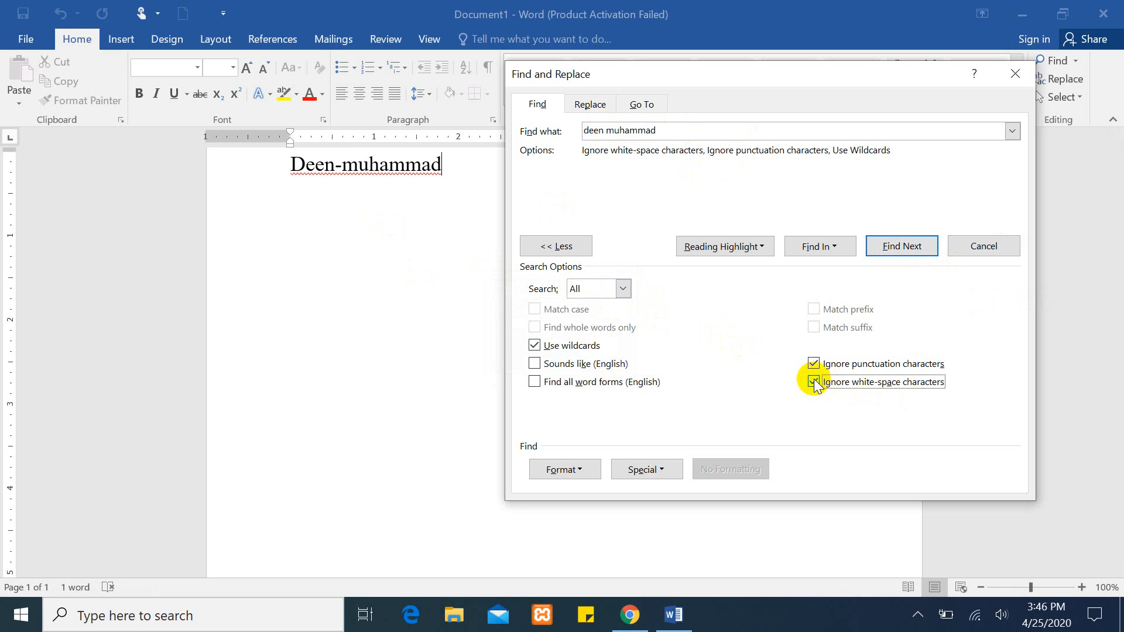
left_click(911, 251)
left_click(568, 358)
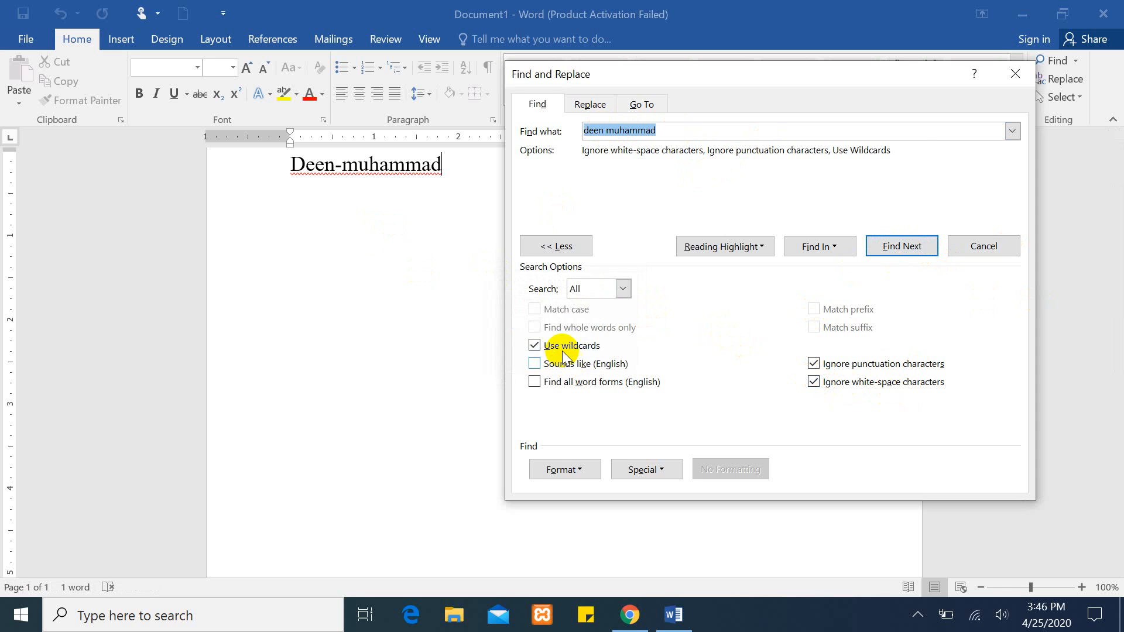
left_click(918, 618)
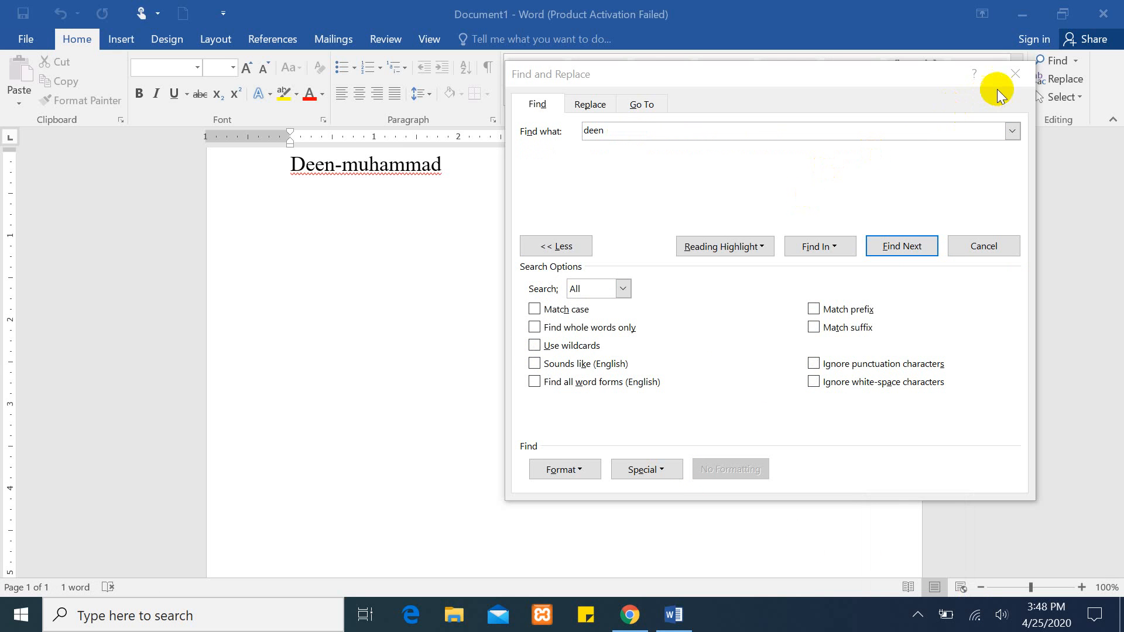
Step: Select the hyphenated sample line and, in the advanced find options, turn off Use wildcards and turn on Sounds like (English)
left_click(1015, 73)
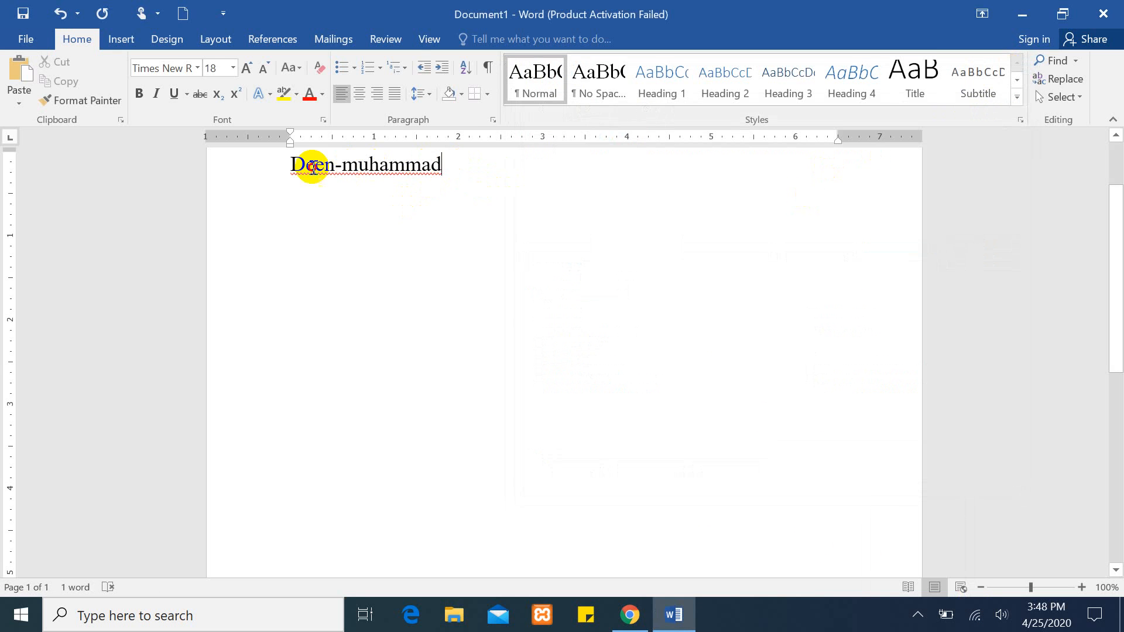
left_click(281, 165)
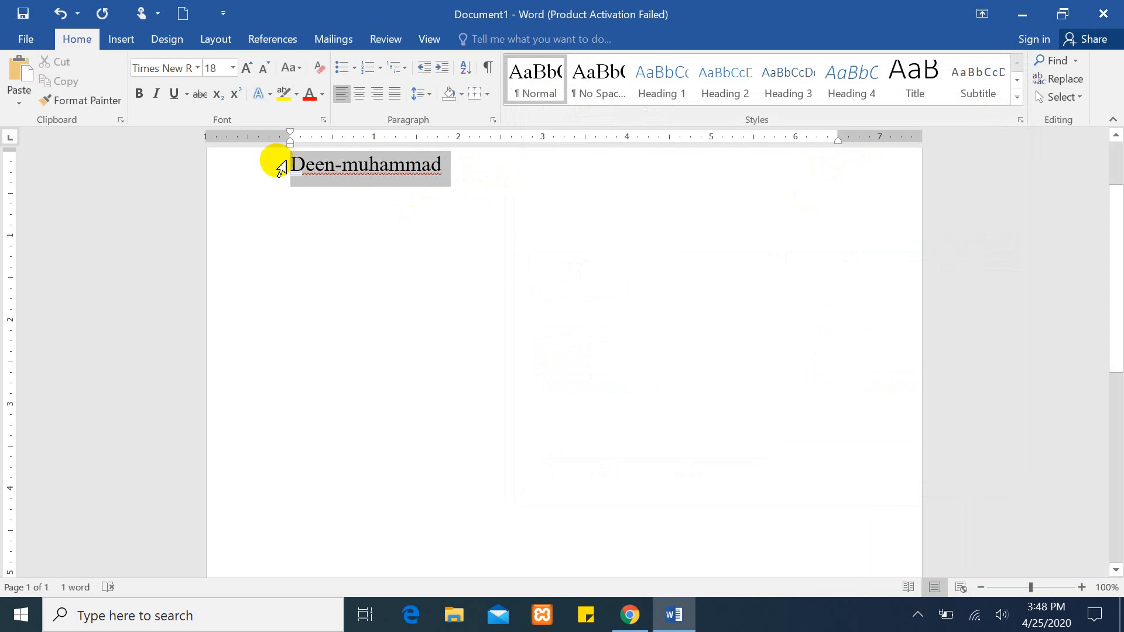
left_click(1075, 60)
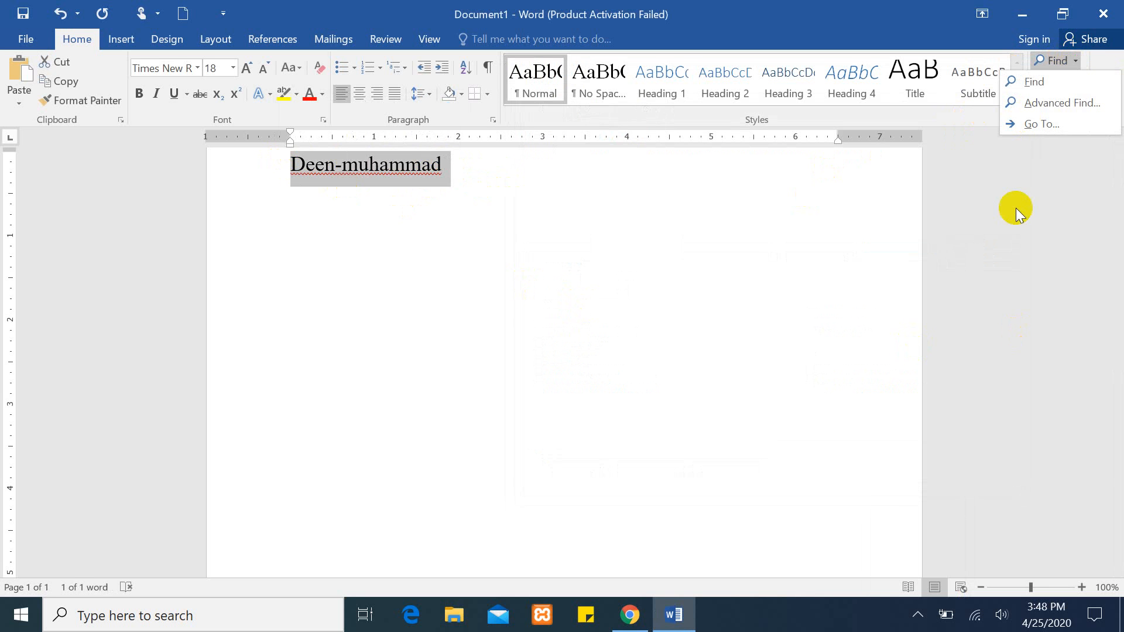
left_click(1066, 100)
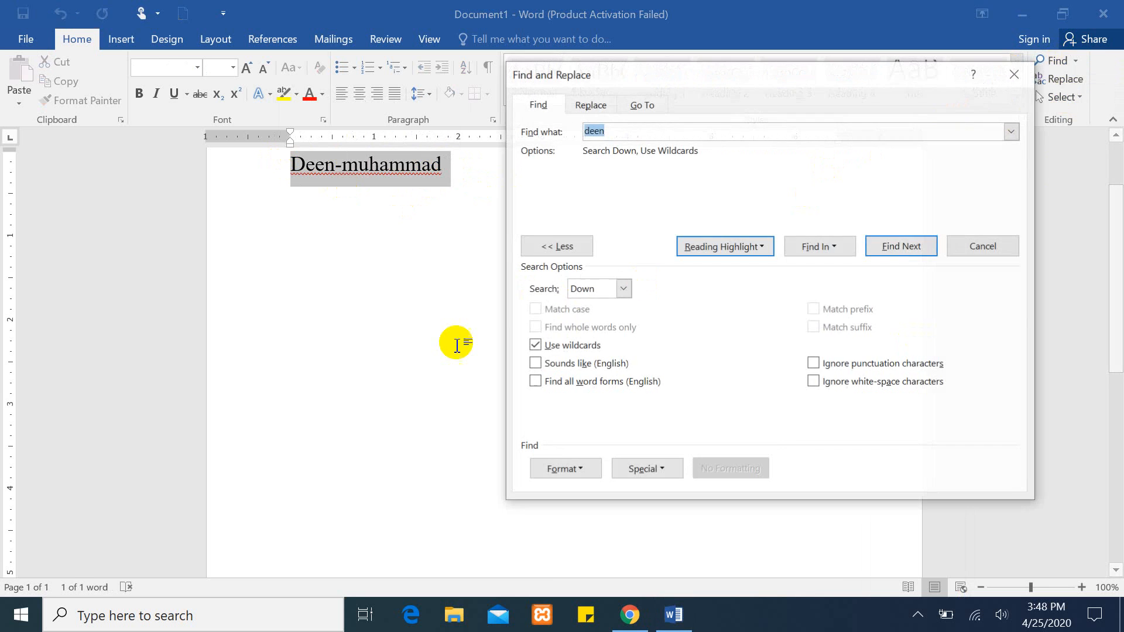
left_click(534, 347)
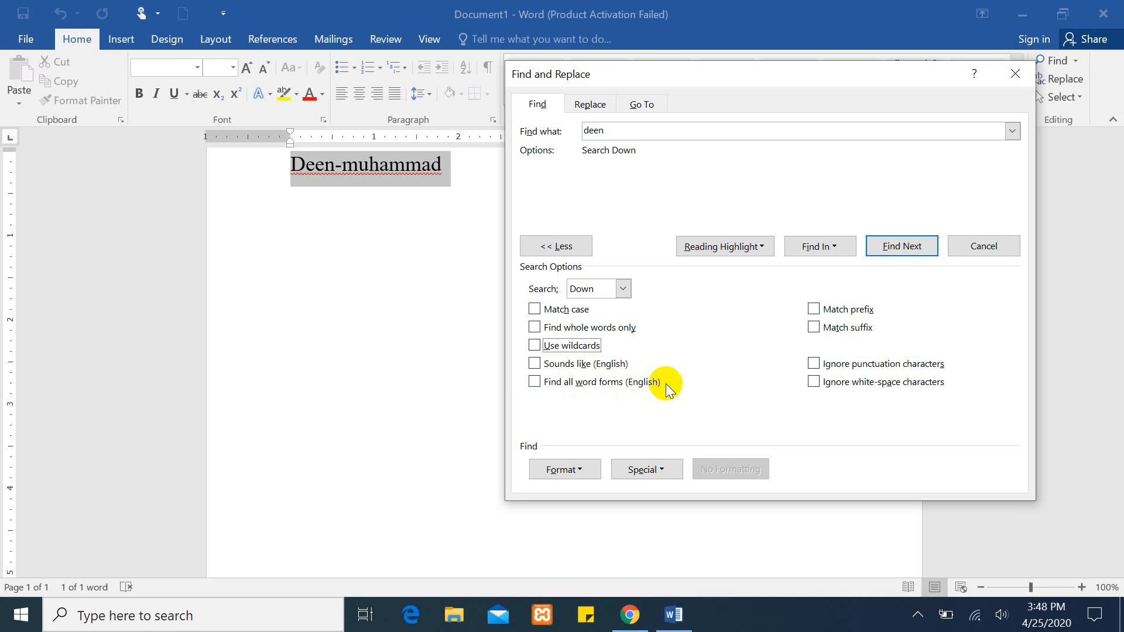
left_click(534, 364)
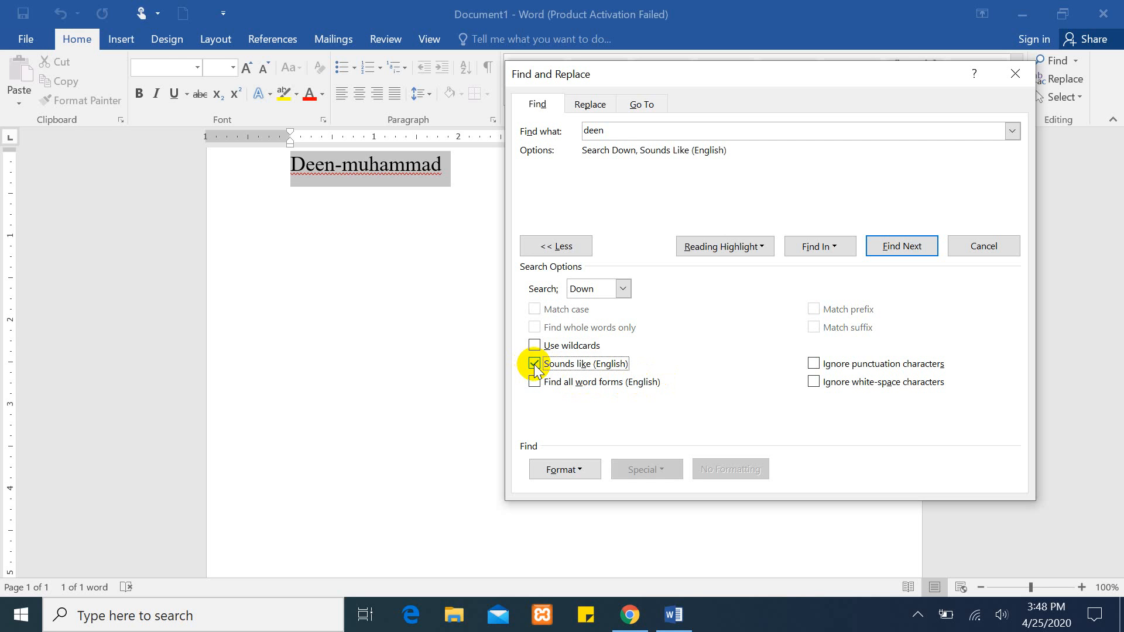
Step: Close Find and Replace and delete the selected hyphenated sample line from the document
left_click(454, 171)
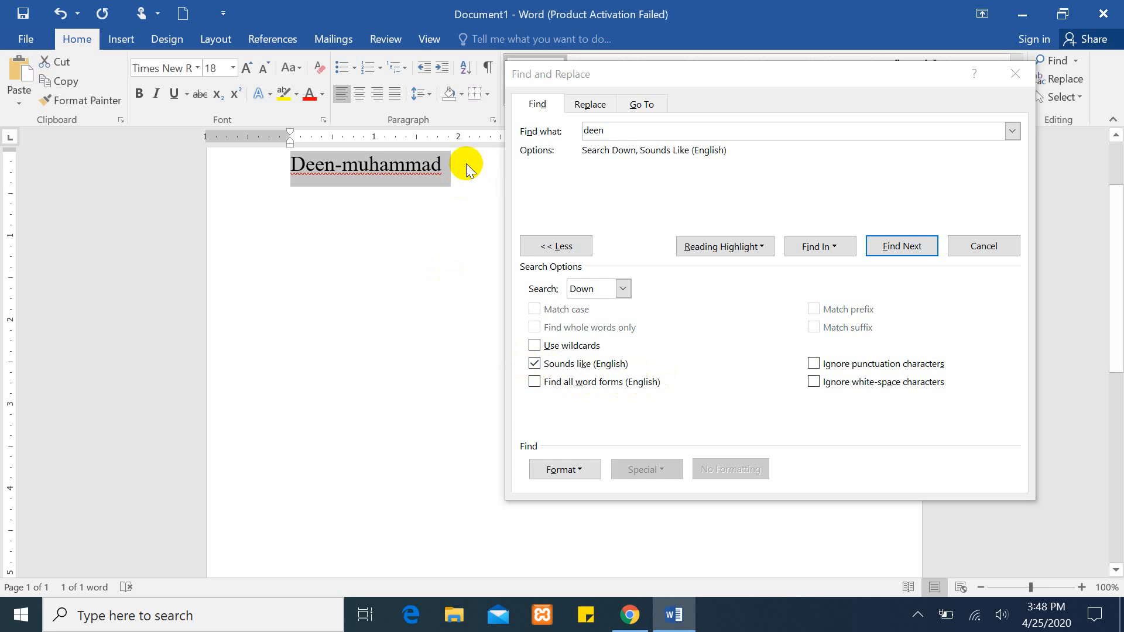
left_click(1016, 74)
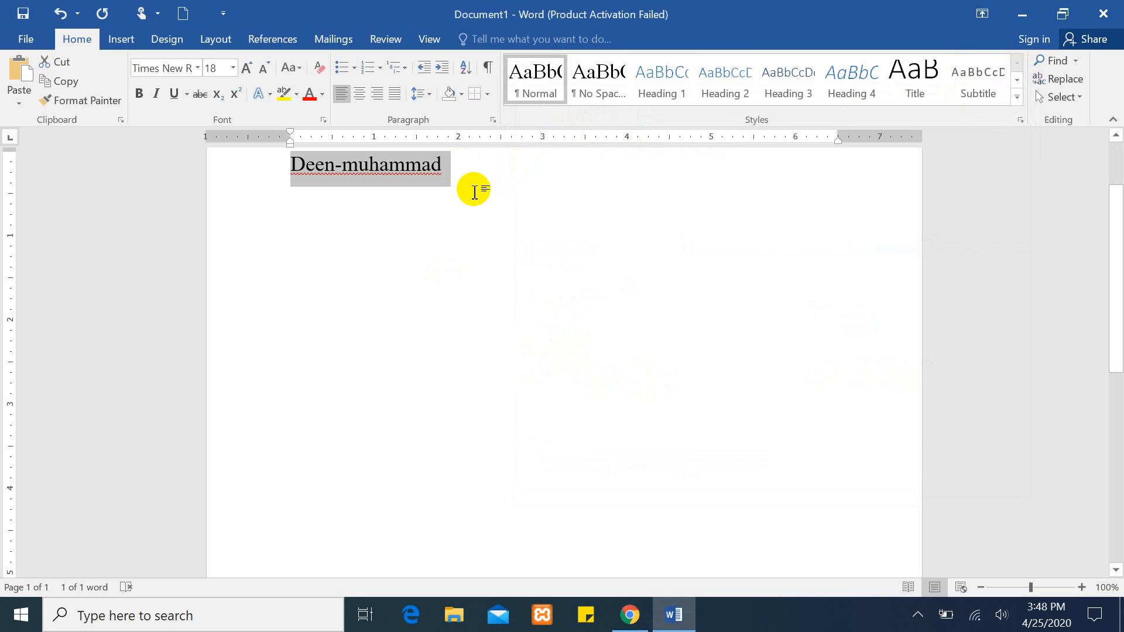
key("Delete")
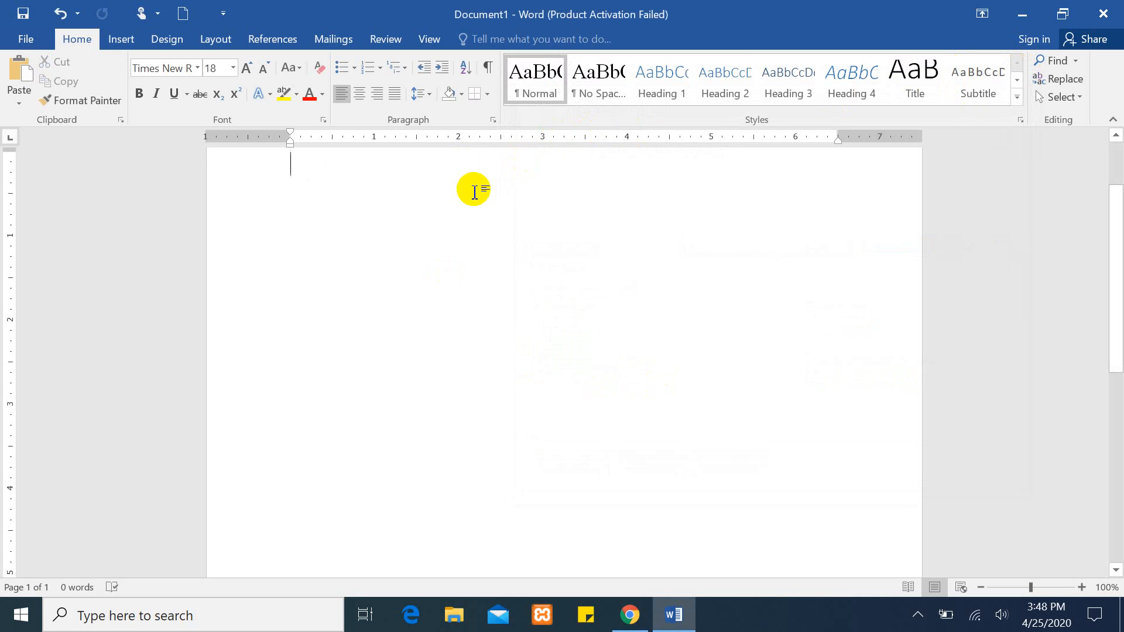
left_click_drag(1116, 297, 1115, 239)
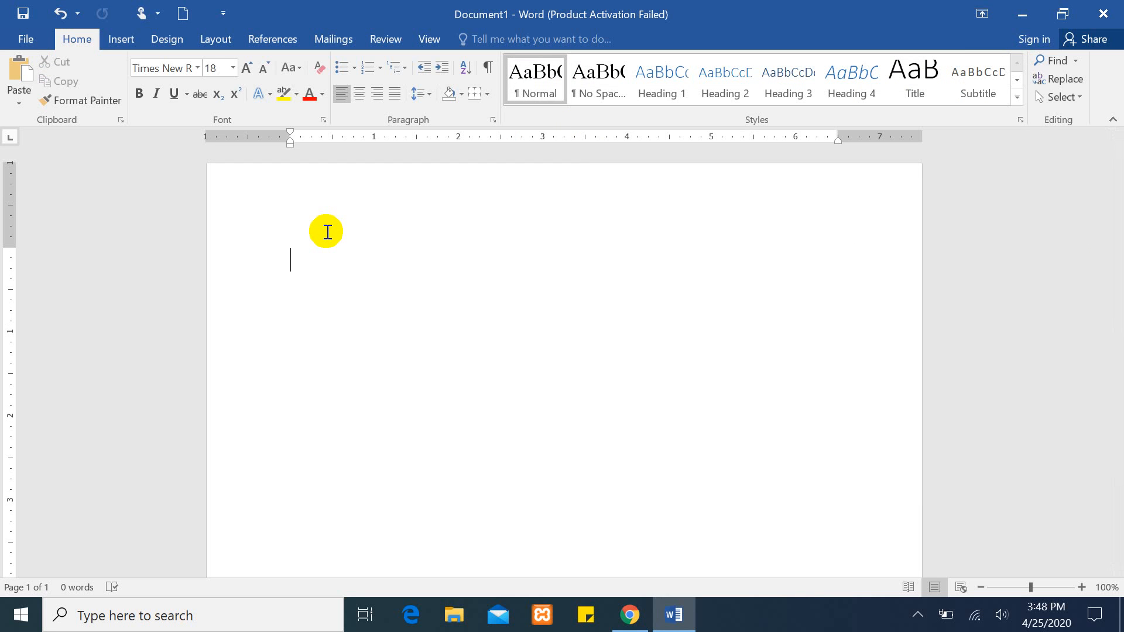
type("d")
key("BackSpace")
type("good")
key("Return")
type("god")
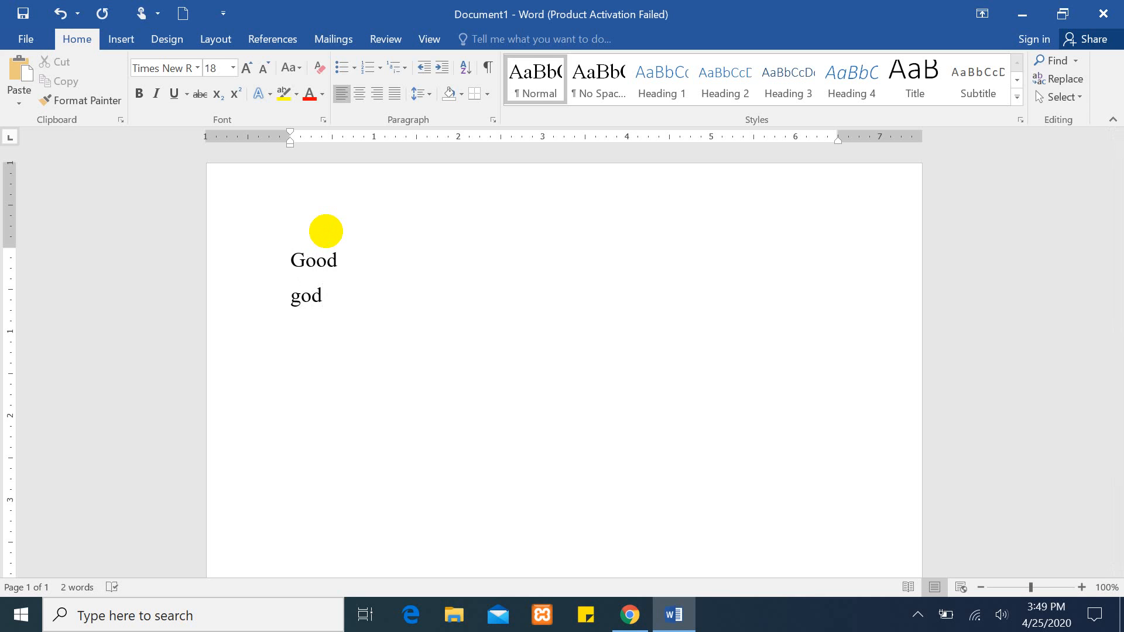
key("Return")
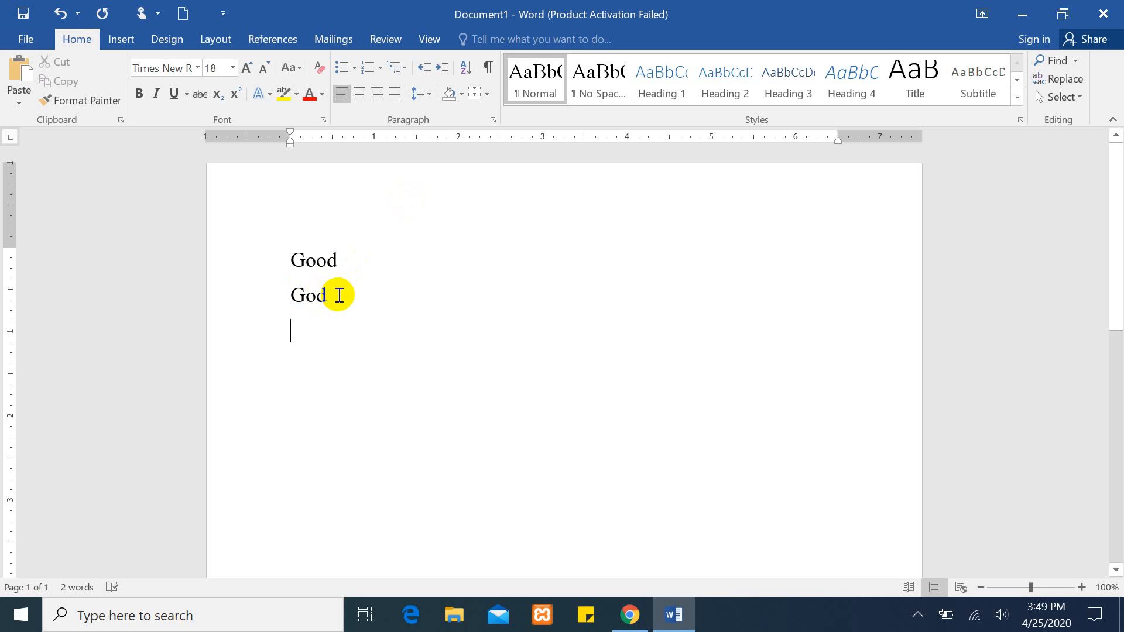
key("BackSpace")
key("BackSpace")
key("BackSpace")
key("BackSpace")
key("BackSpace")
key("BackSpace")
key("BackSpace")
key("BackSpace")
key("BackSpace")
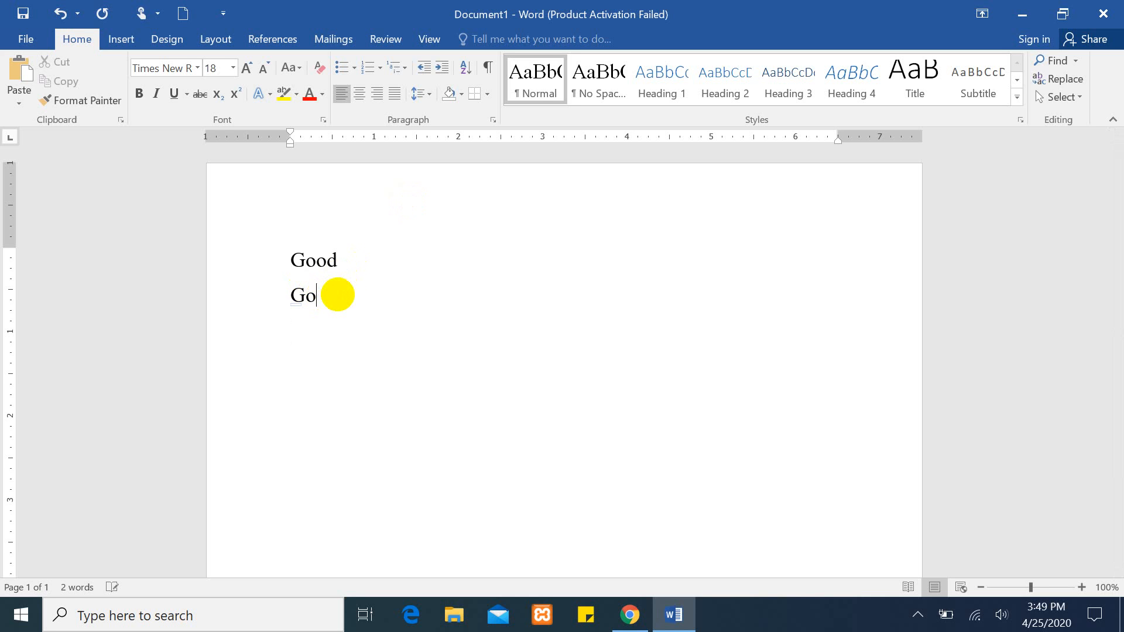
Step: Enter the sample words "Week" and "Weak" on two separate lines of the empty document
type("week")
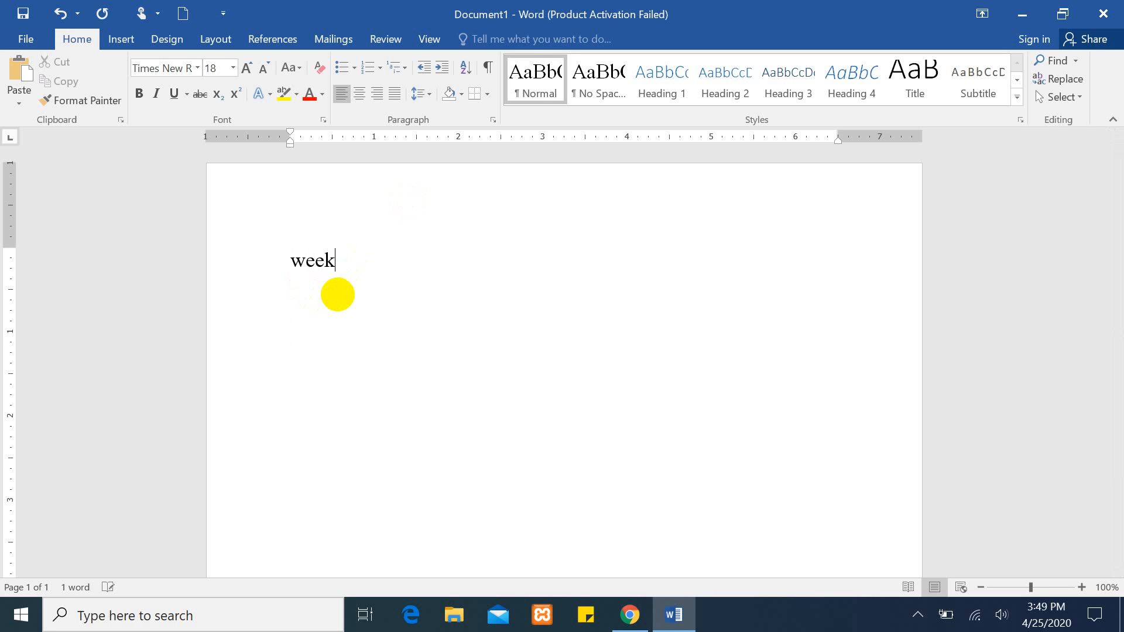
key("Return")
type("weak")
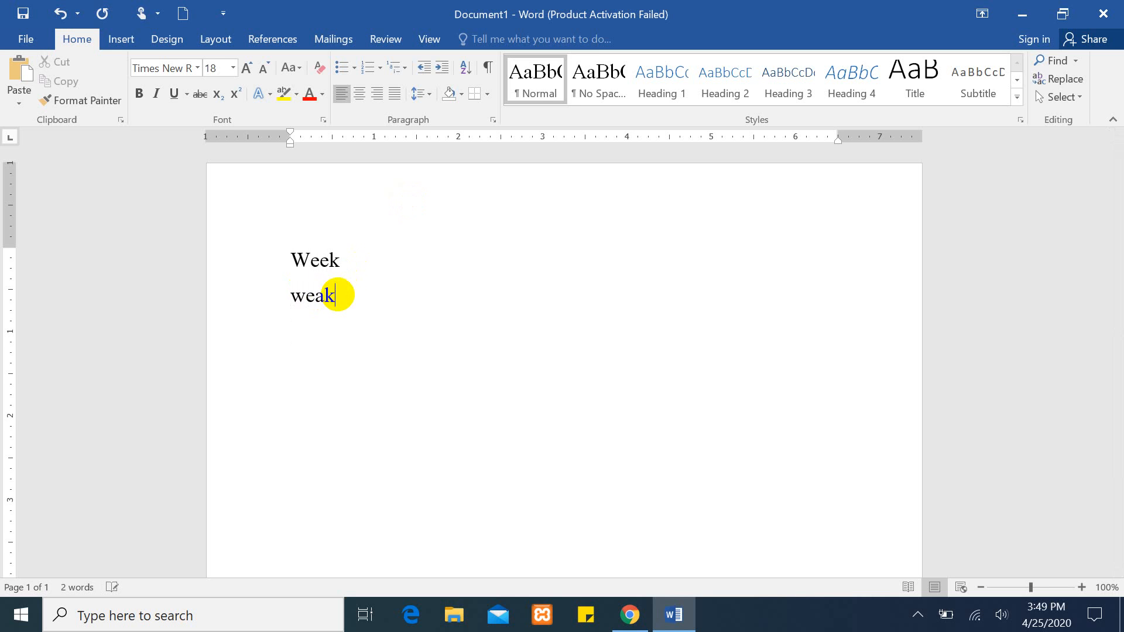
key("Return")
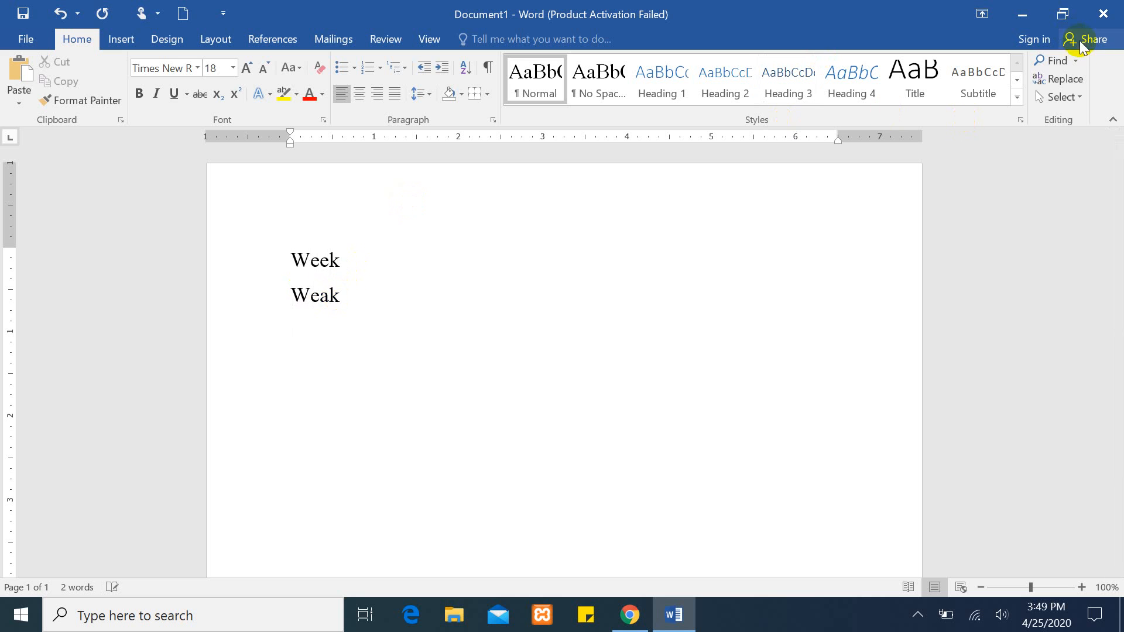
Step: Open Advanced Find and turn off Use wildcards
left_click(1077, 61)
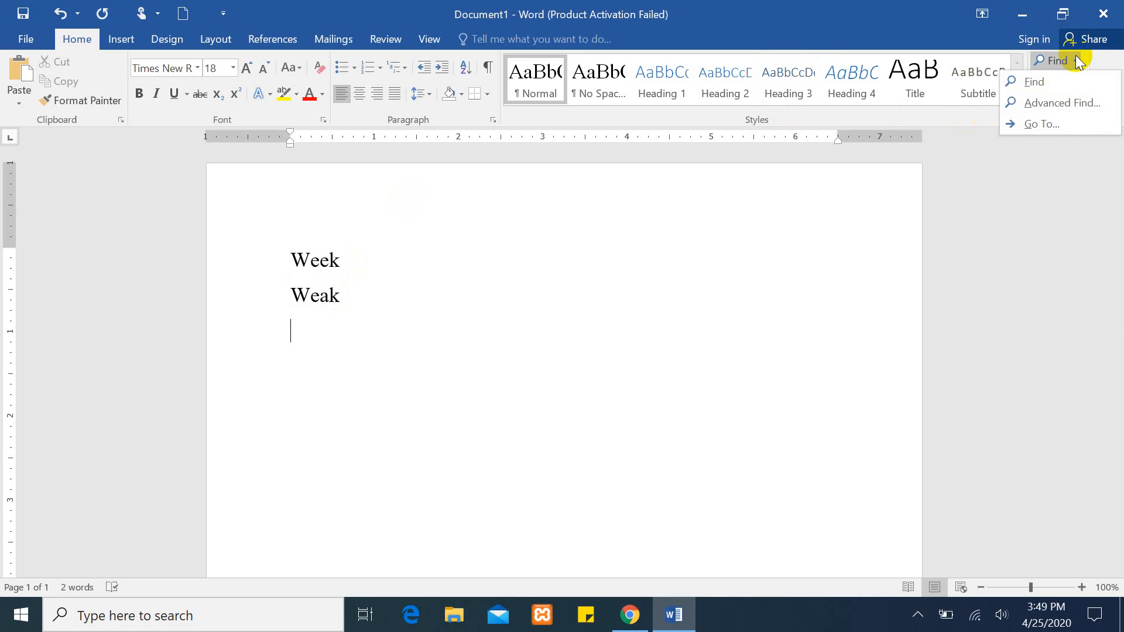
left_click(1062, 105)
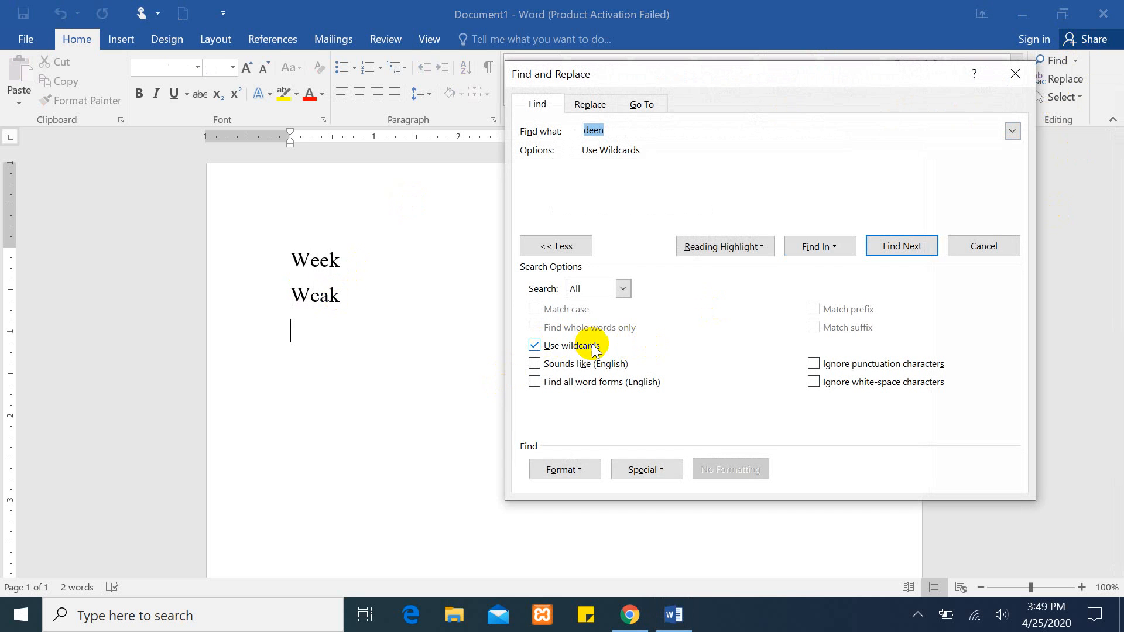
left_click(535, 346)
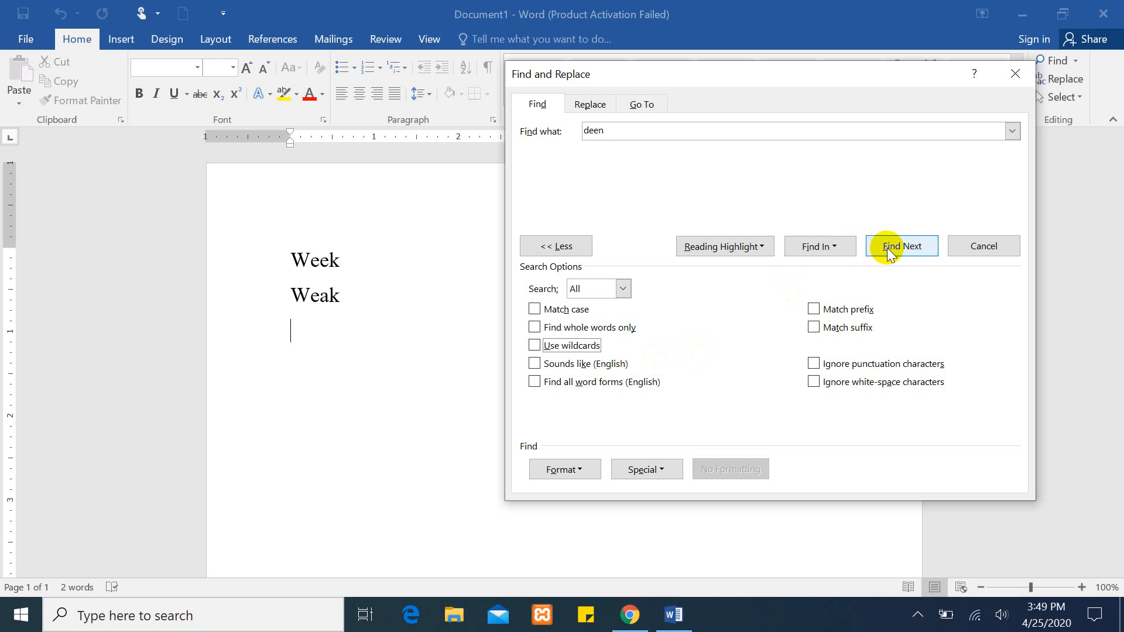
Step: Replace the search text with "week" and search through the whole document with no special options
left_click(621, 132)
key("BackSpace")
key("BackSpace")
key("BackSpace")
key("BackSpace")
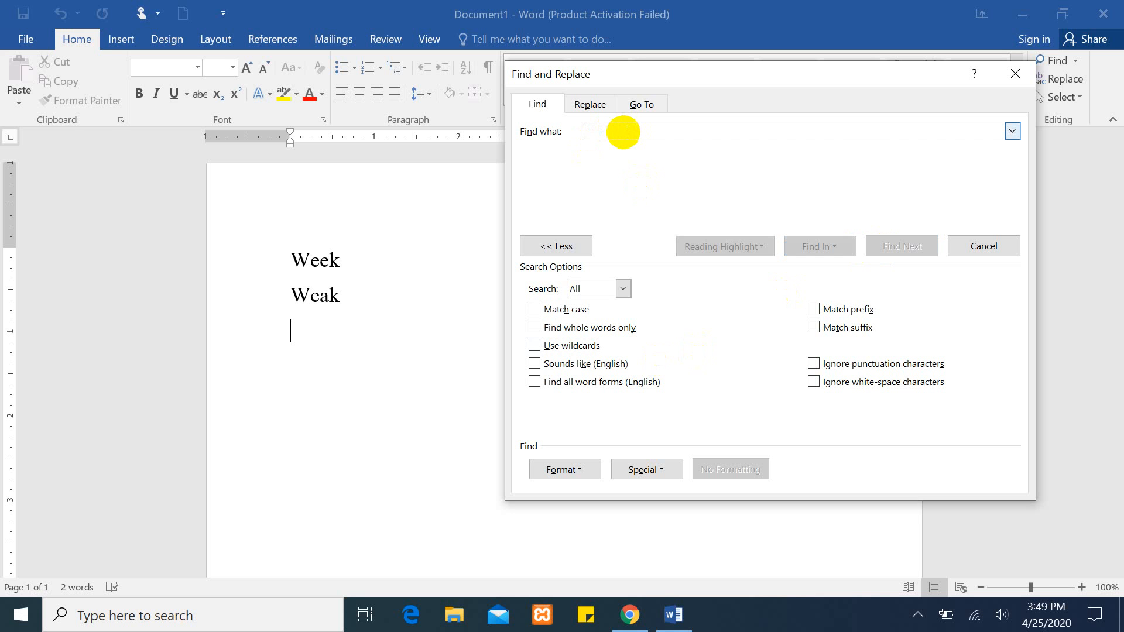
type("week")
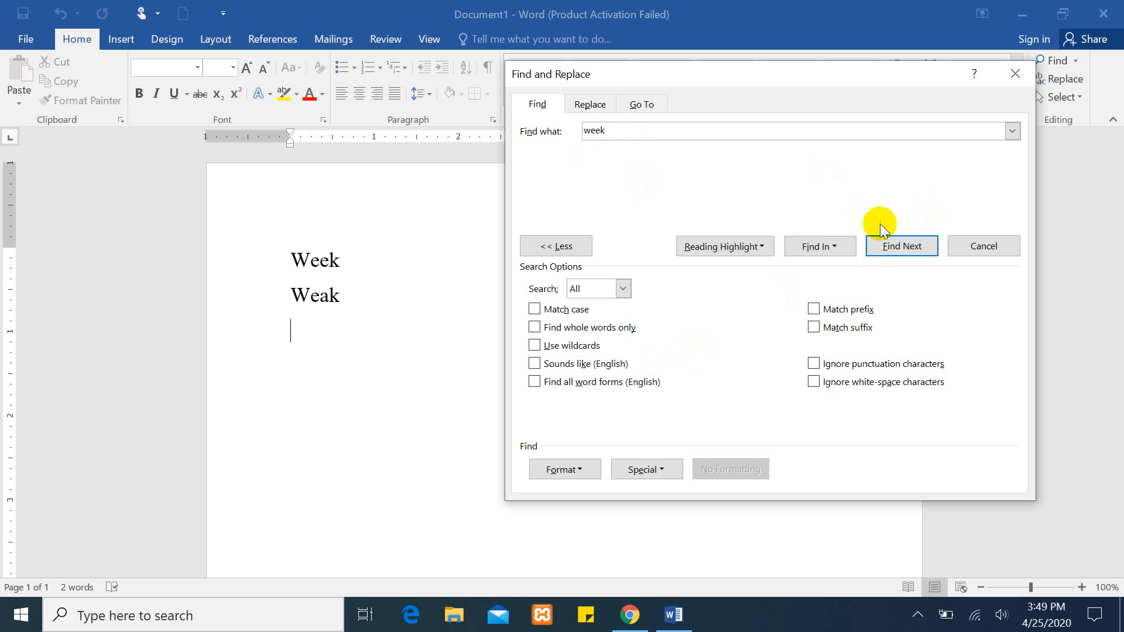
left_click(900, 246)
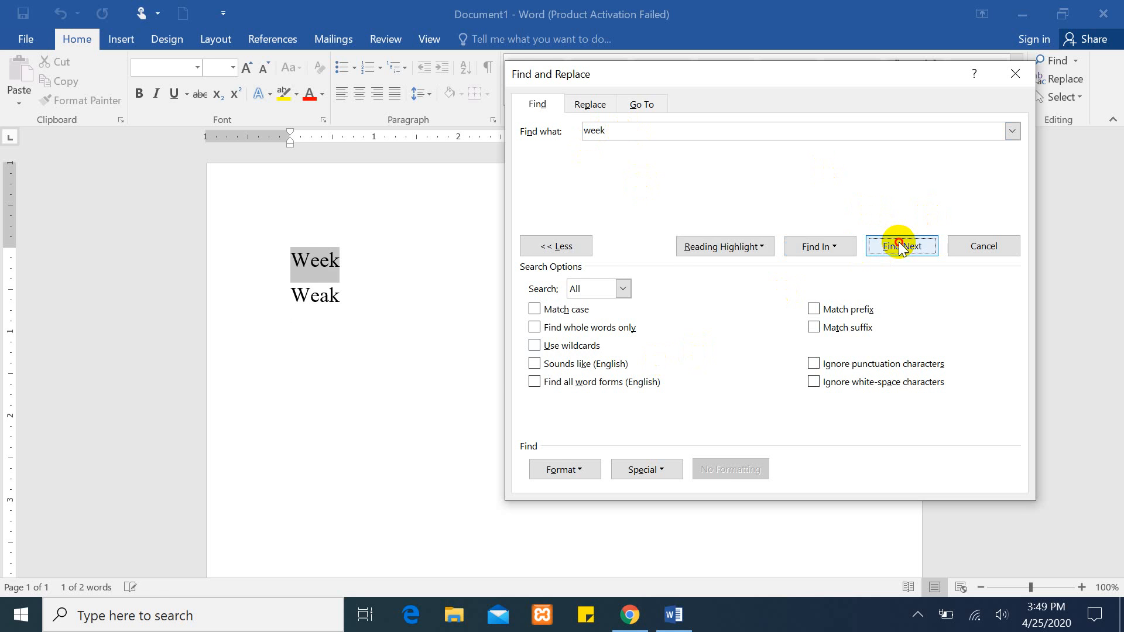
left_click(900, 246)
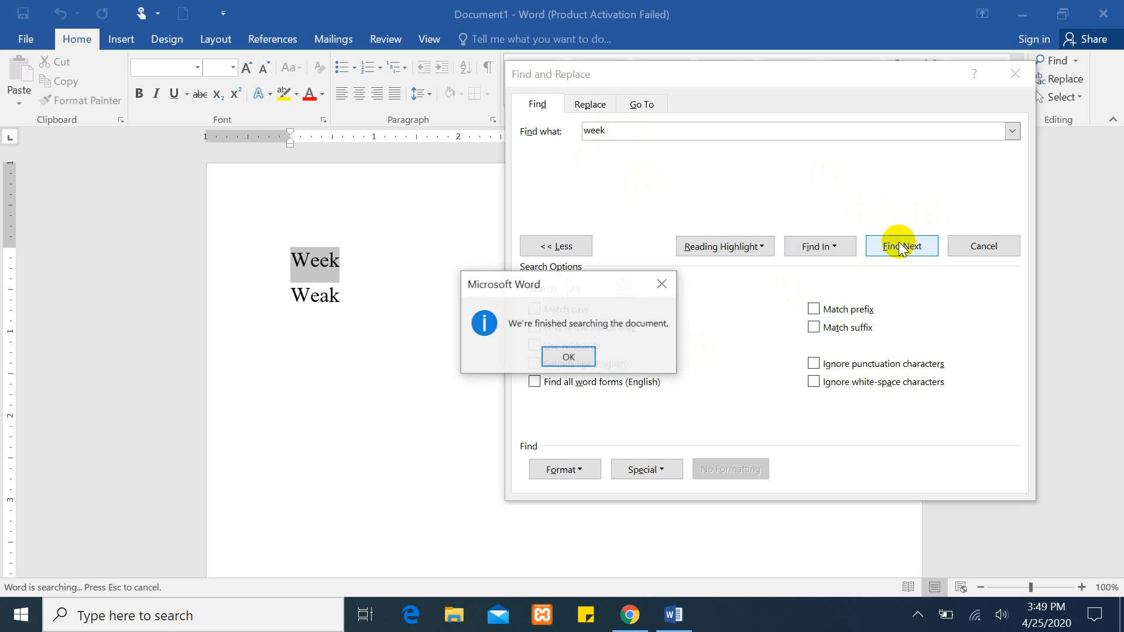
left_click(568, 356)
left_click_drag(1118, 287, 1117, 186)
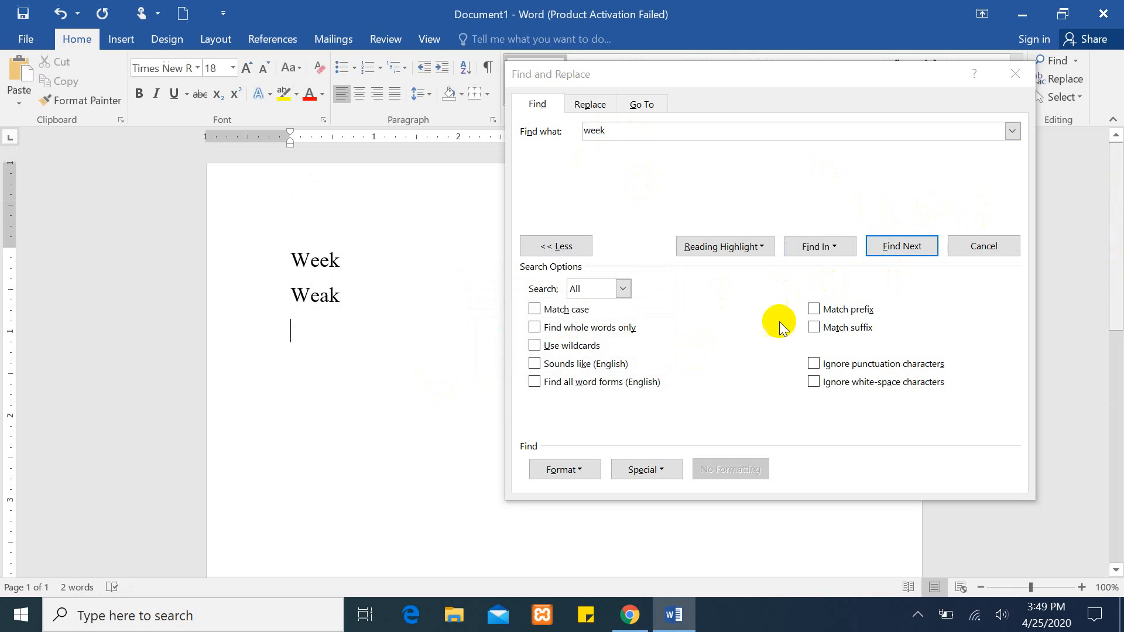
Step: Turn on Sounds like (English), search the whole document for "week" again, and close Find and Replace
left_click(535, 364)
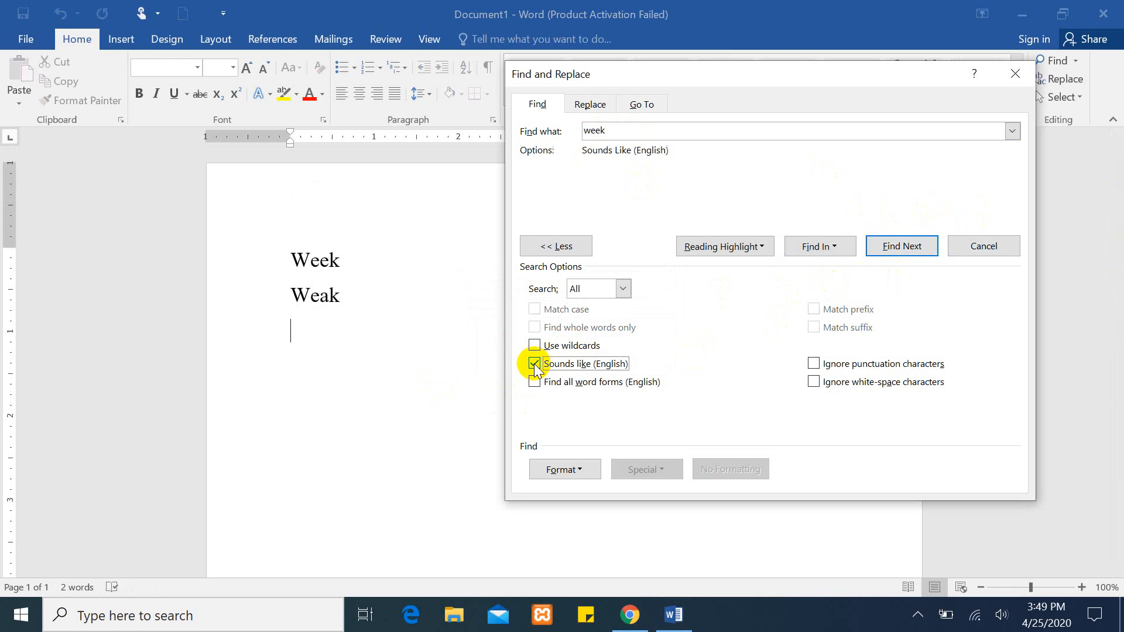
left_click(894, 248)
left_click(899, 249)
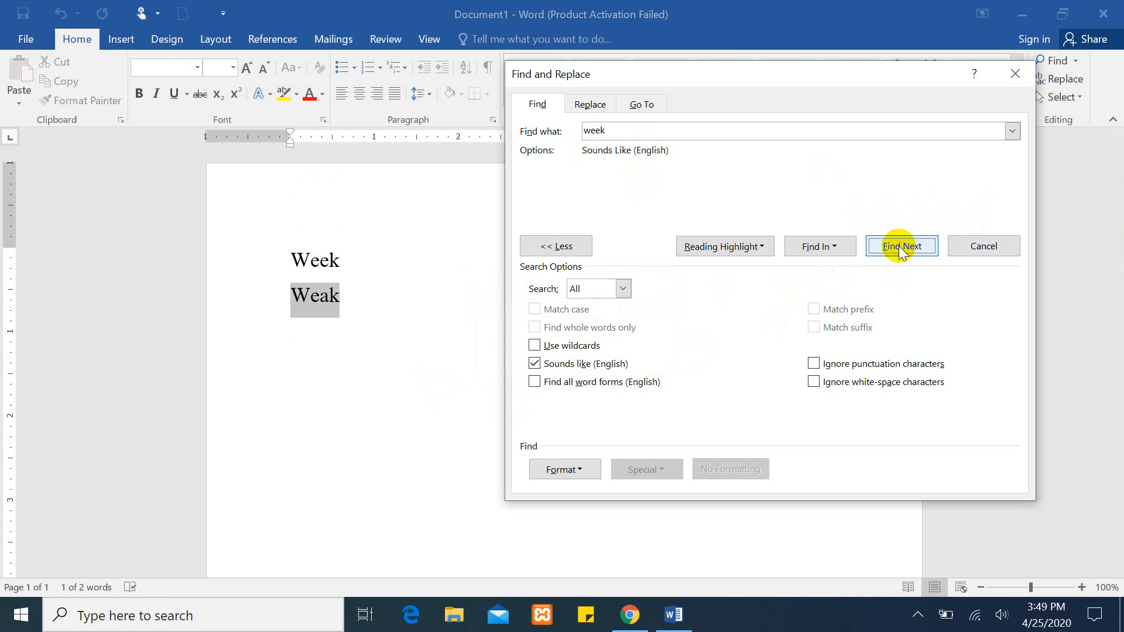
left_click(900, 248)
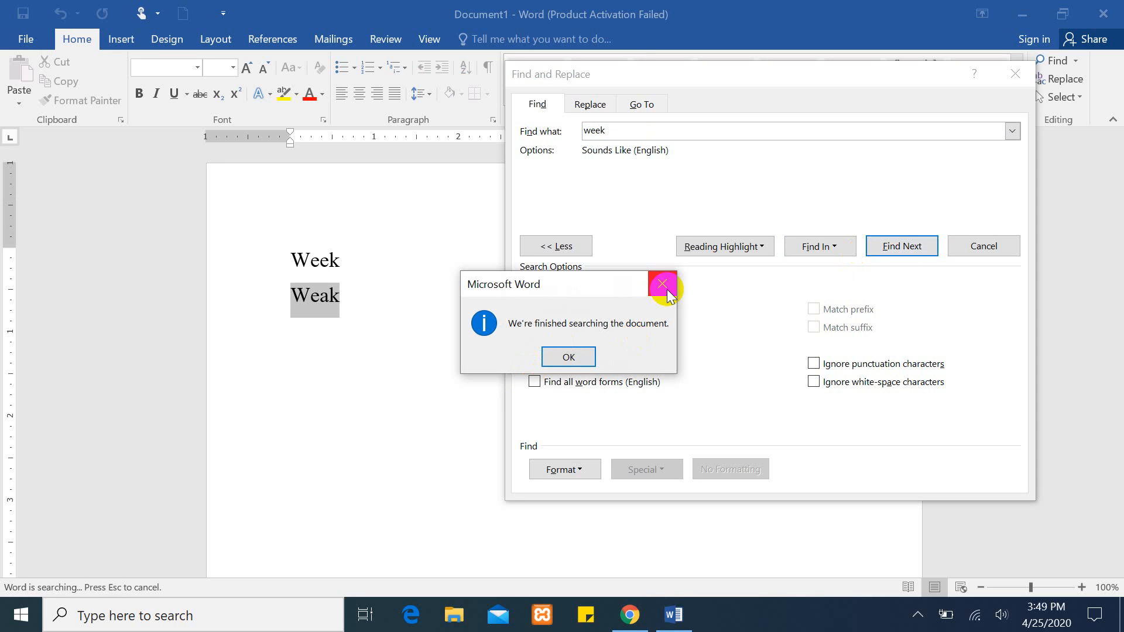
left_click(668, 291)
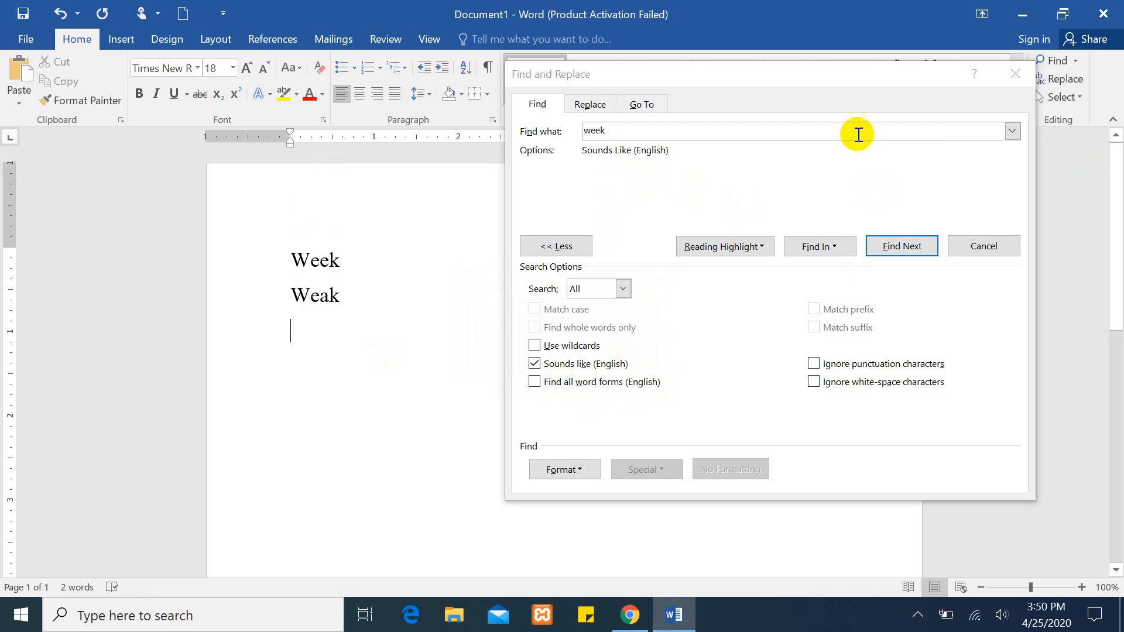
left_click(1014, 74)
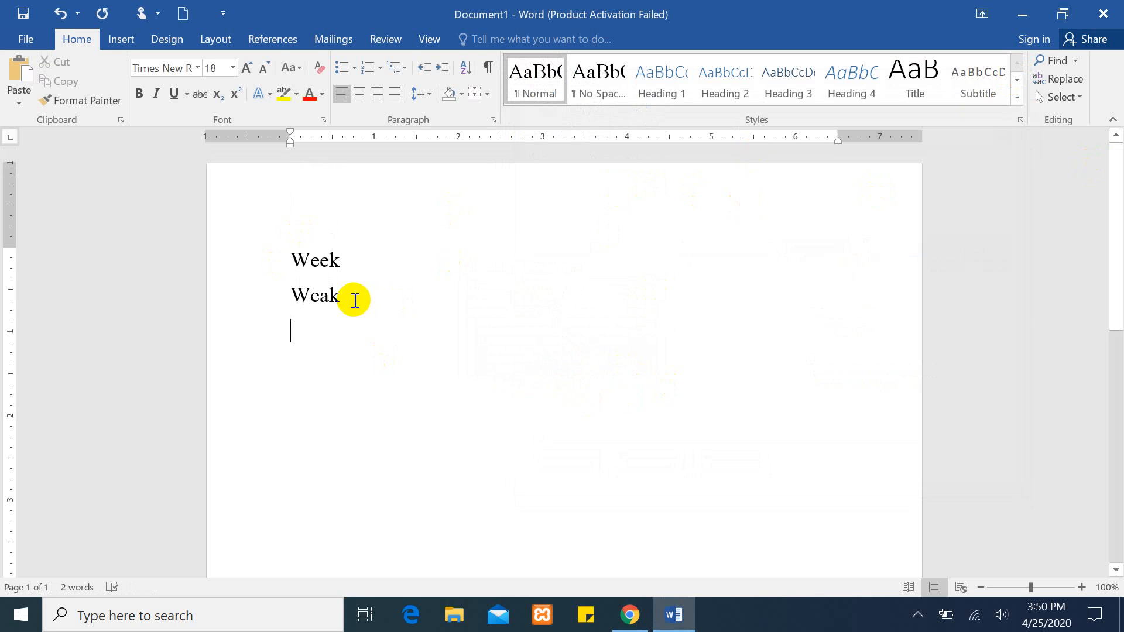
Step: Replace all the document text with the lines "Write wrote written" and "Go went gone"
key("ctrl+a")
key("Delete")
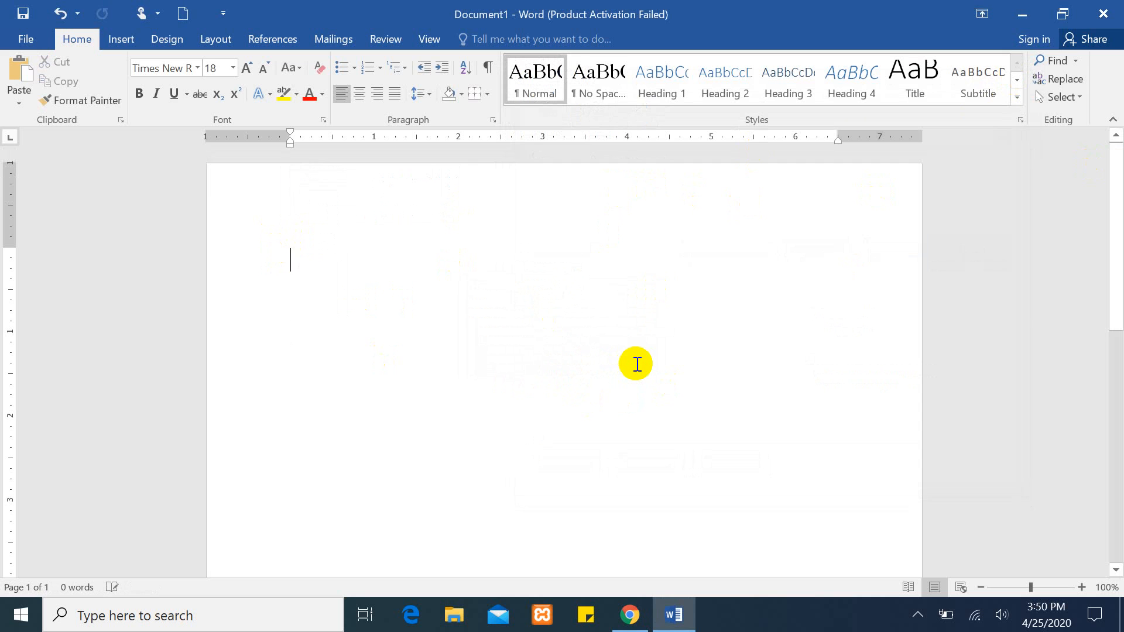
type("wri")
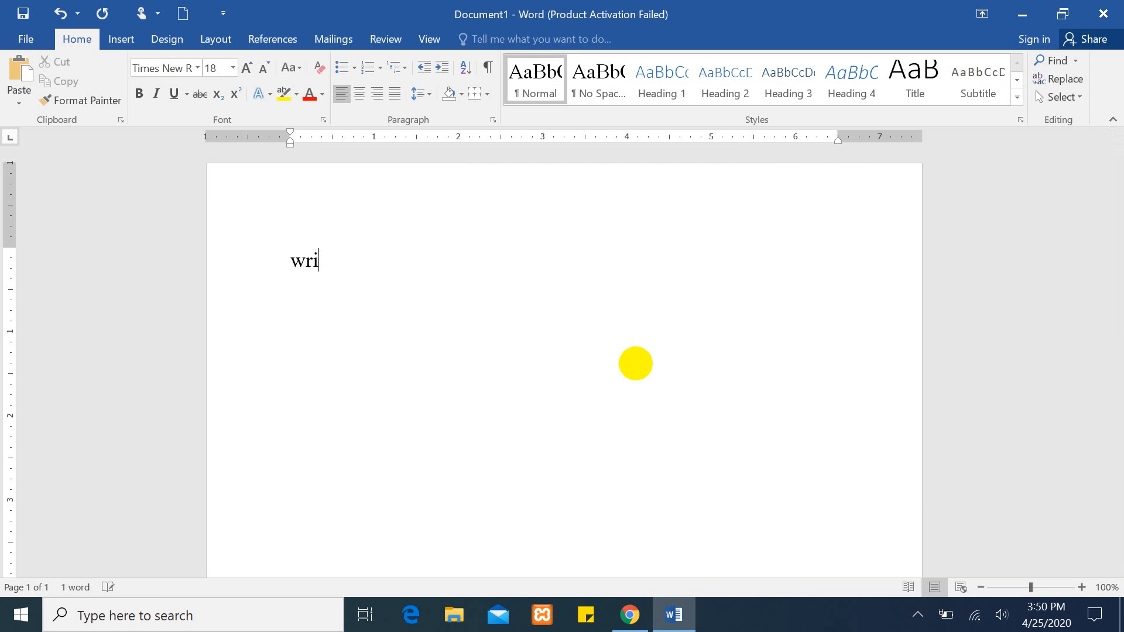
type("te wrote ")
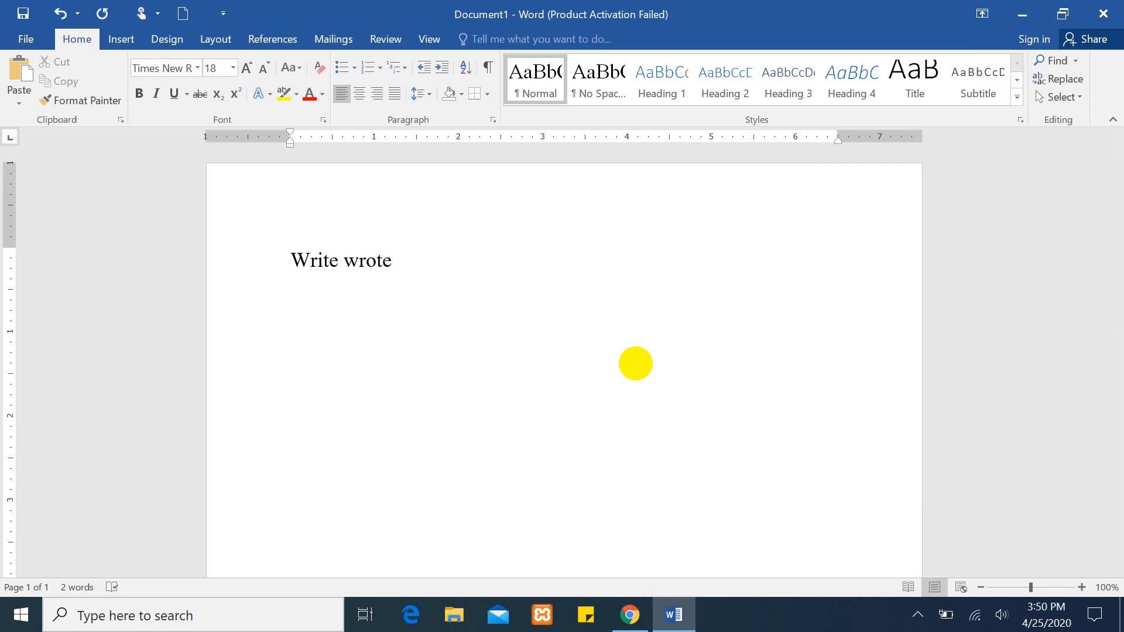
type("writtengo w")
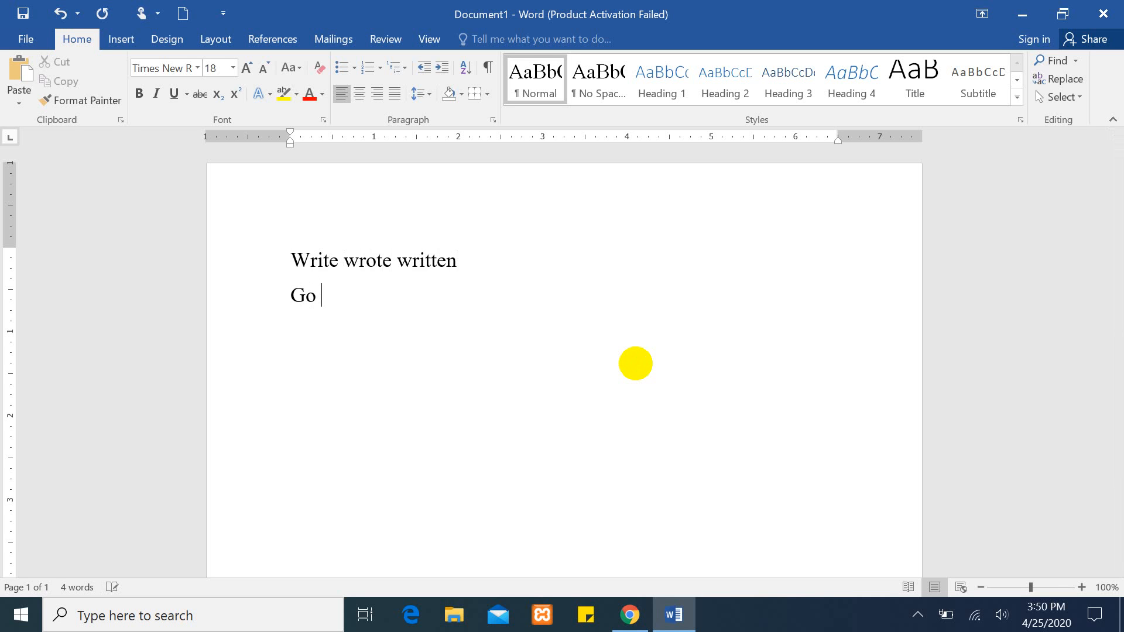
type("ent gon ")
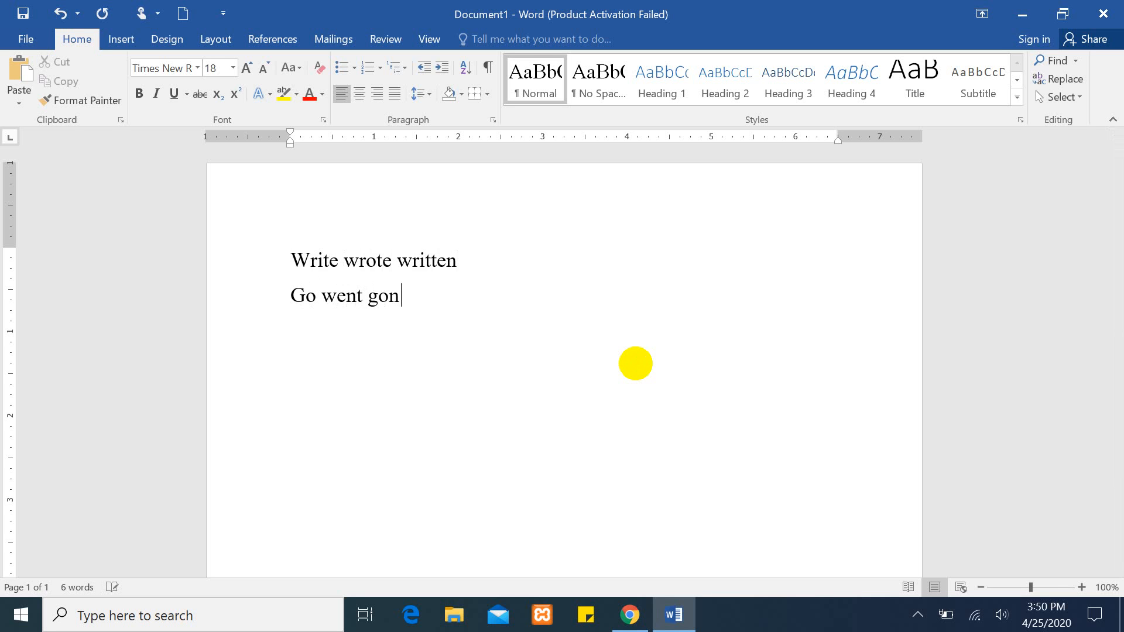
type("e")
type("eat")
type(" e")
type("te")
key("BackSpace")
key("BackSpace")
key("BackSpace")
type("a")
key("BackSpace")
type("eate")
key("BackSpace")
key("BackSpace")
key("BackSpace")
key("BackSpace")
key("BackSpace")
key("BackSpace")
key("BackSpace")
key("BackSpace")
key("BackSpace")
key("BackSpace")
Step: Add a third line reading "Good better best" below "Go went gone" and start a new line after it
key("Return")
type("good bette")
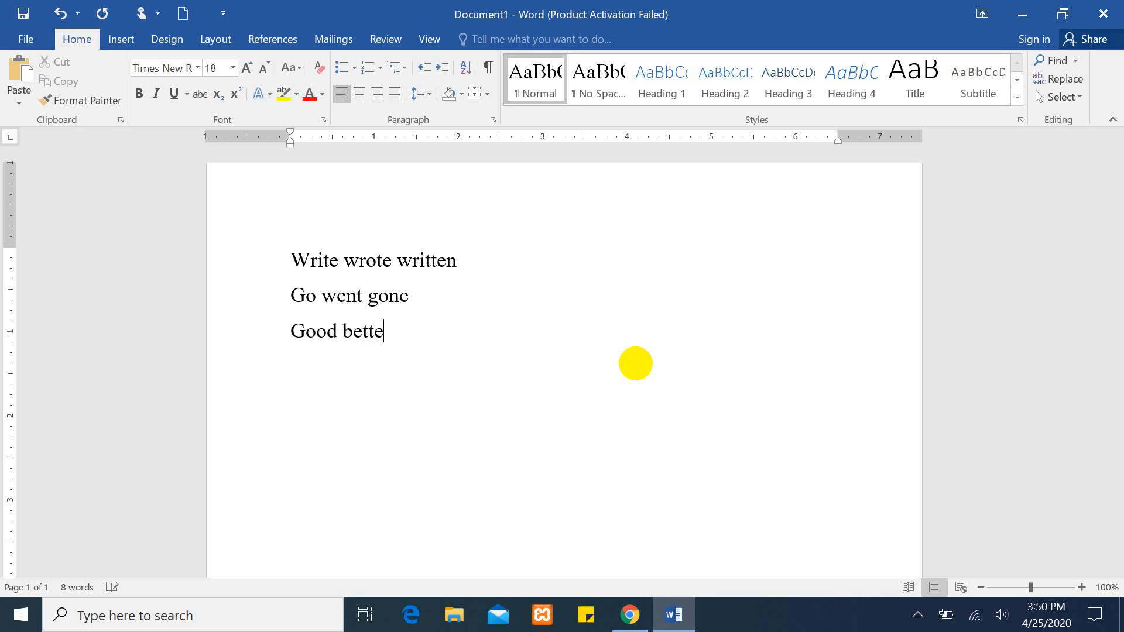
type("r best")
key("Return")
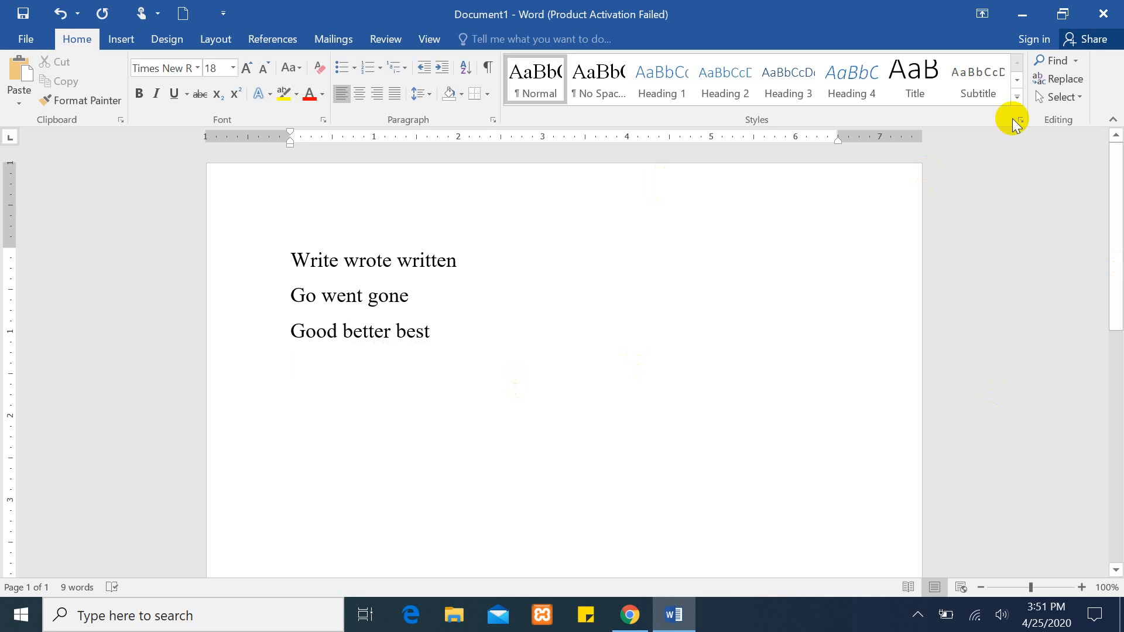
Step: Open Advanced Find, set the search text to "write", and switch from Sounds like (English) to Find all word forms (English)
left_click(1076, 61)
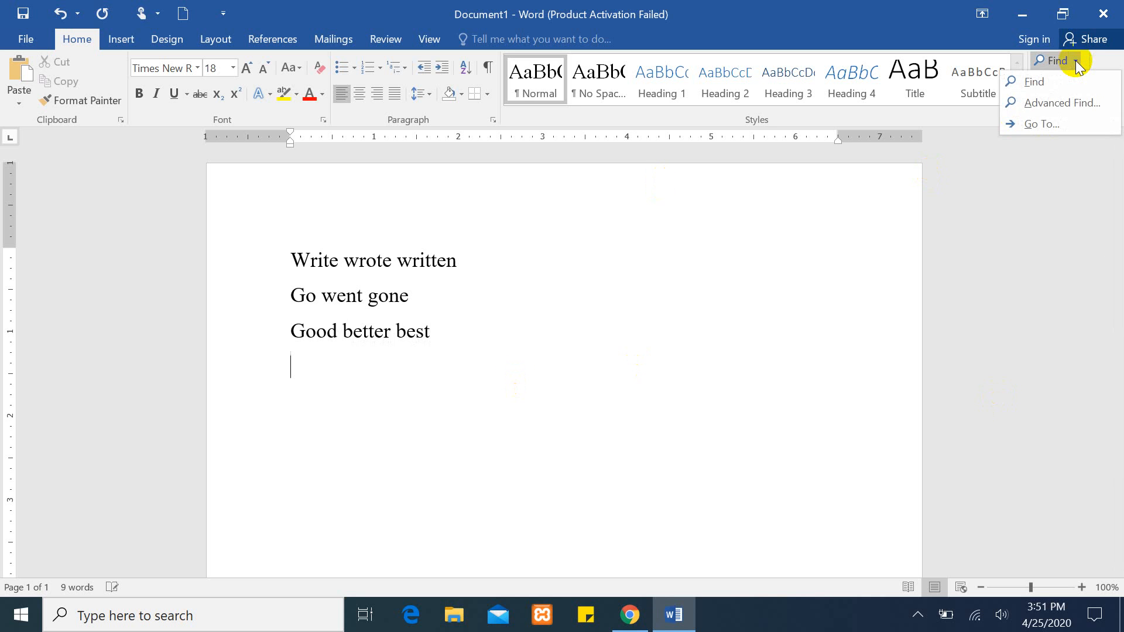
left_click(1033, 98)
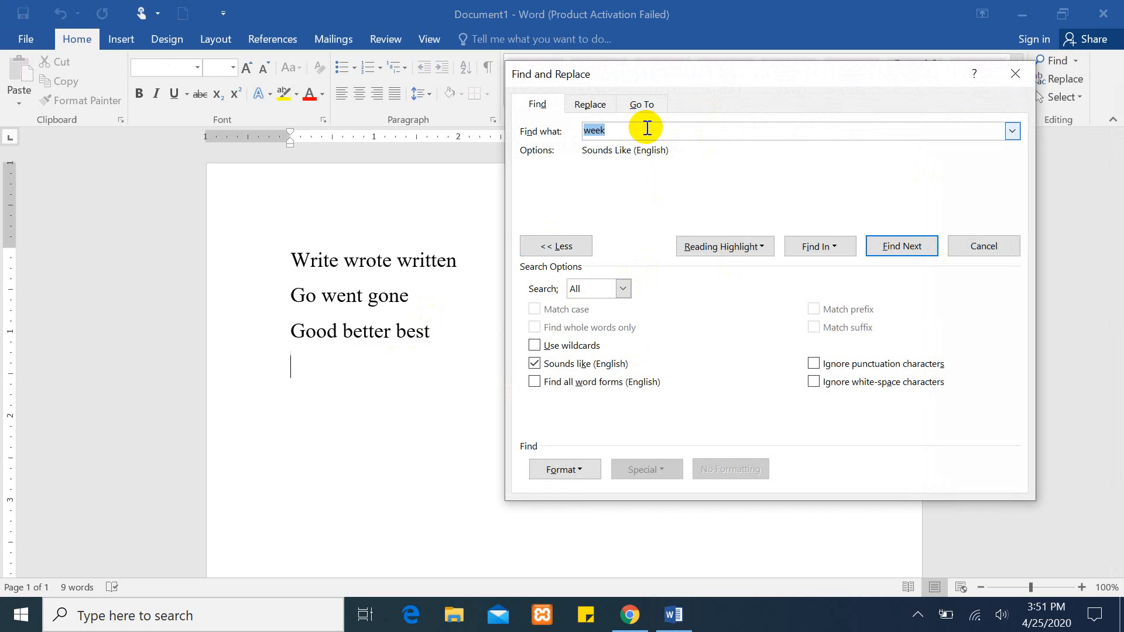
type("write")
key("BackSpace")
left_click(533, 365)
left_click(534, 383)
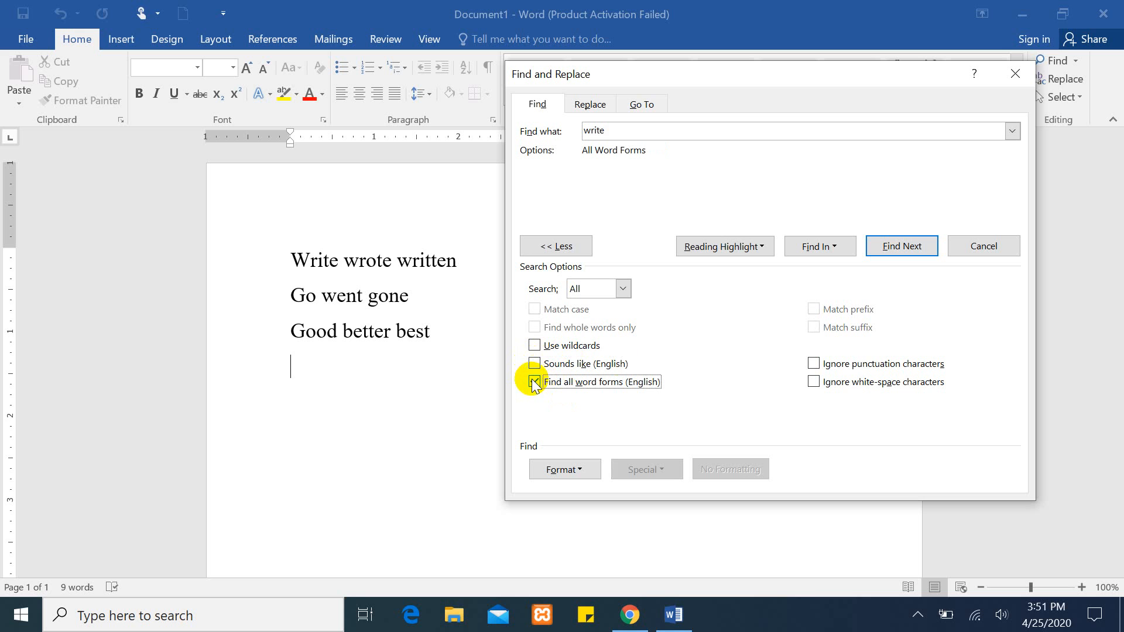
Step: Step through the first three matches for the word forms of "write" in the document
left_click(909, 246)
left_click(909, 246)
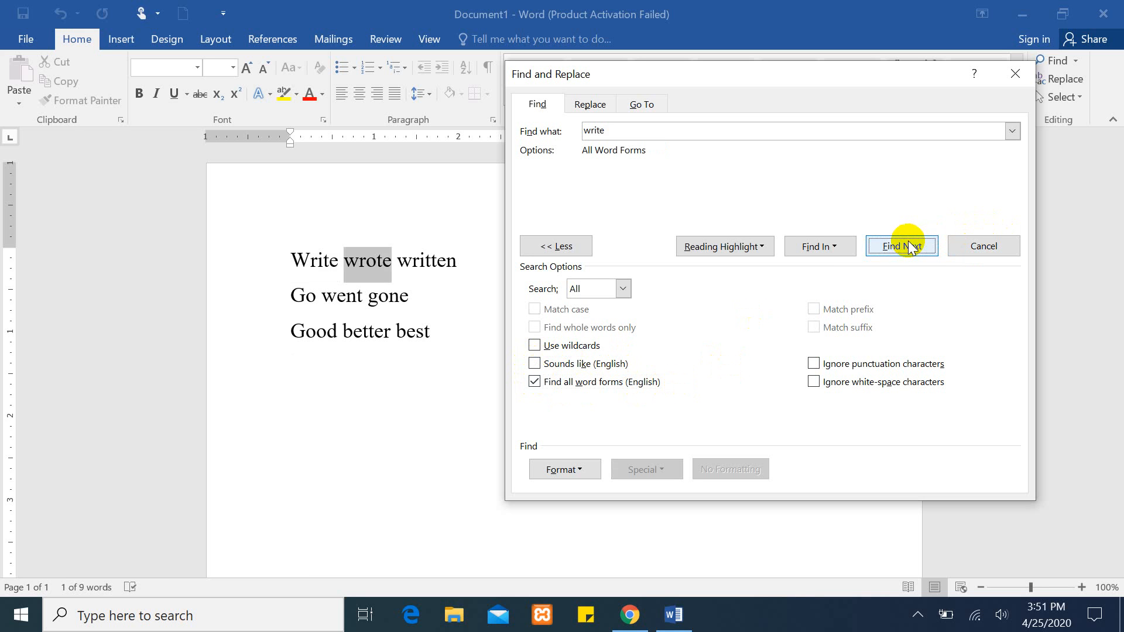
left_click(910, 246)
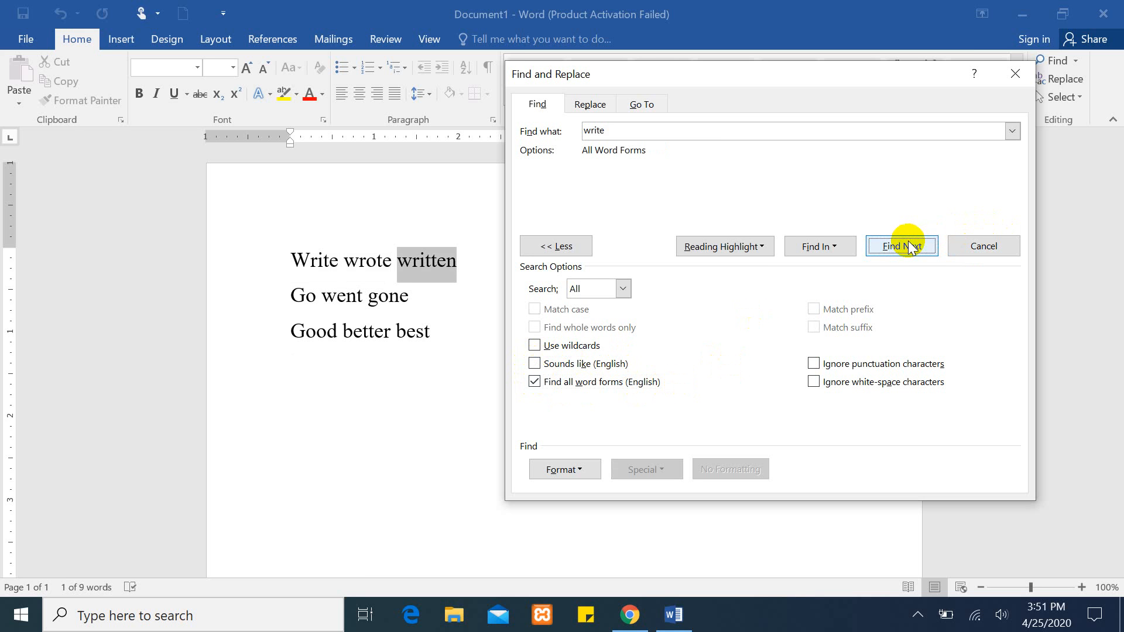
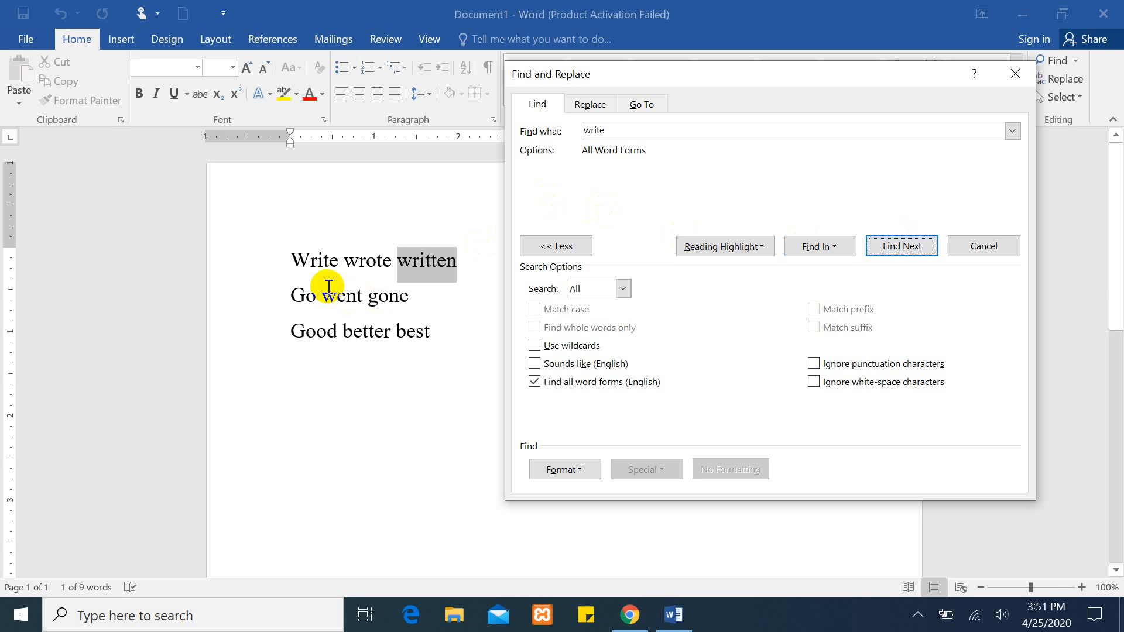
Step: Replace the search text with "go" and search the whole document for all its word forms
left_click(615, 129)
key("BackSpace")
key("BackSpace")
key("BackSpace")
key("BackSpace")
key("BackSpace")
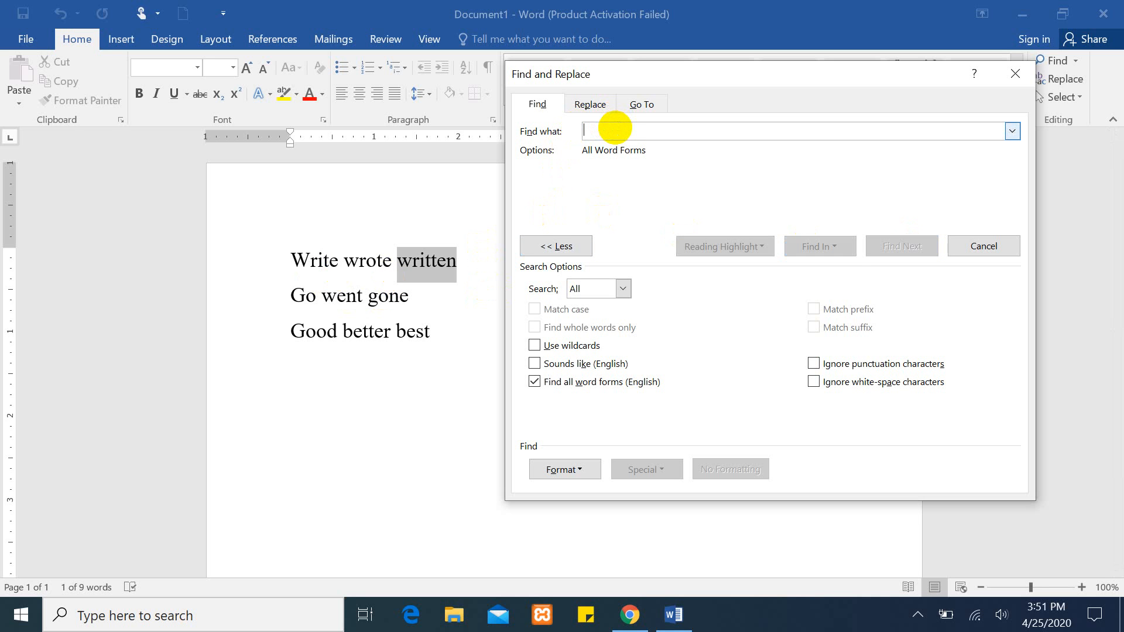
type("go")
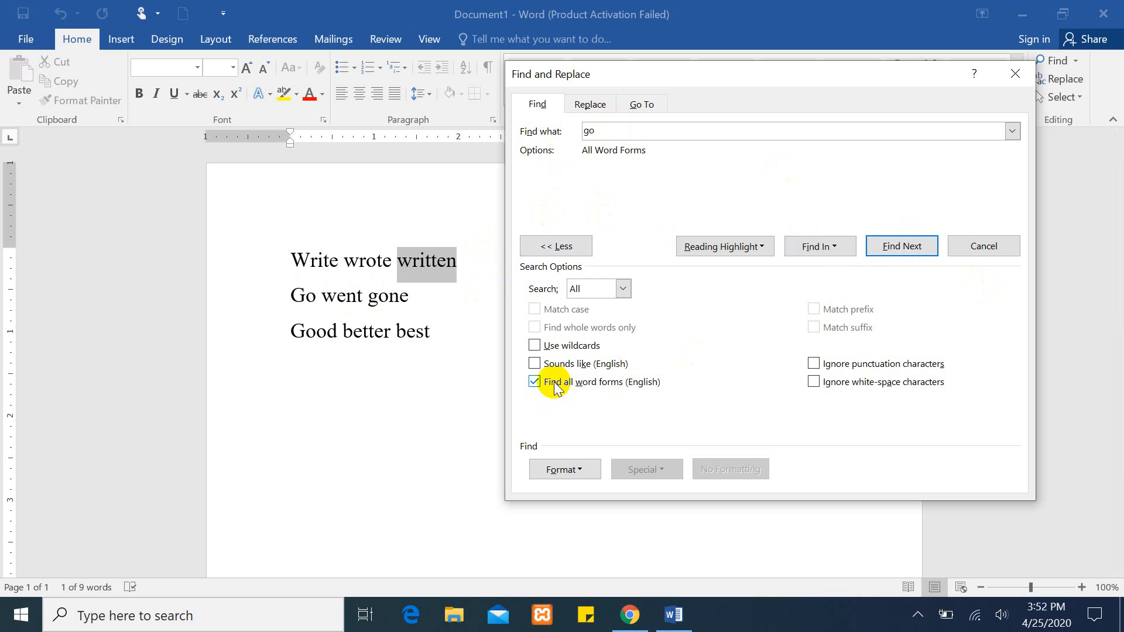
left_click(905, 249)
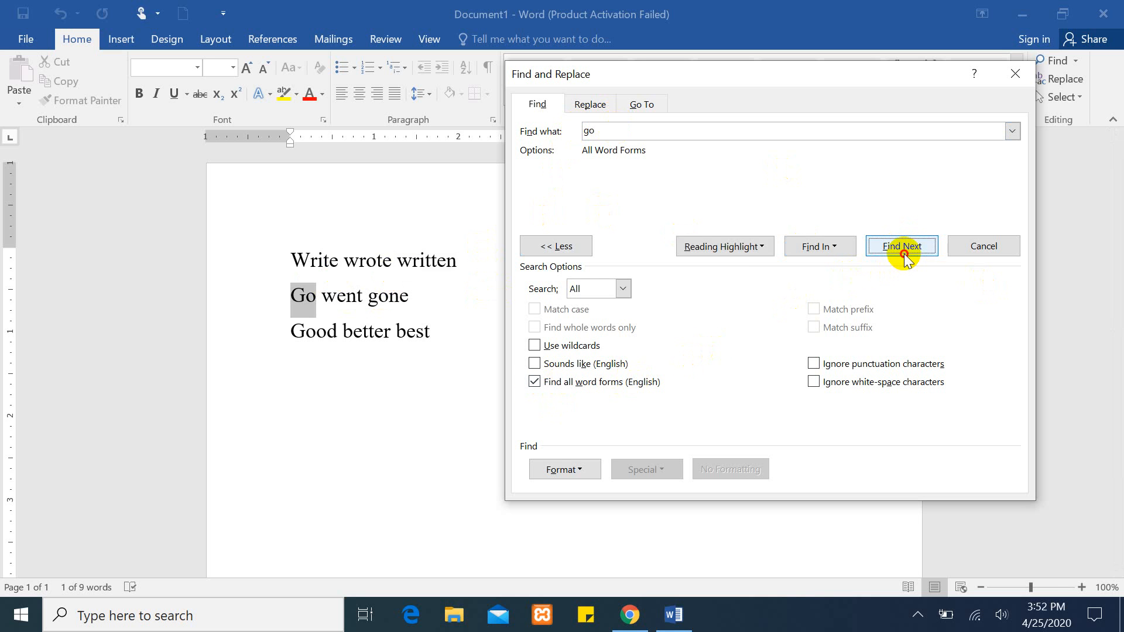
left_click(905, 256)
left_click(905, 258)
left_click(905, 258)
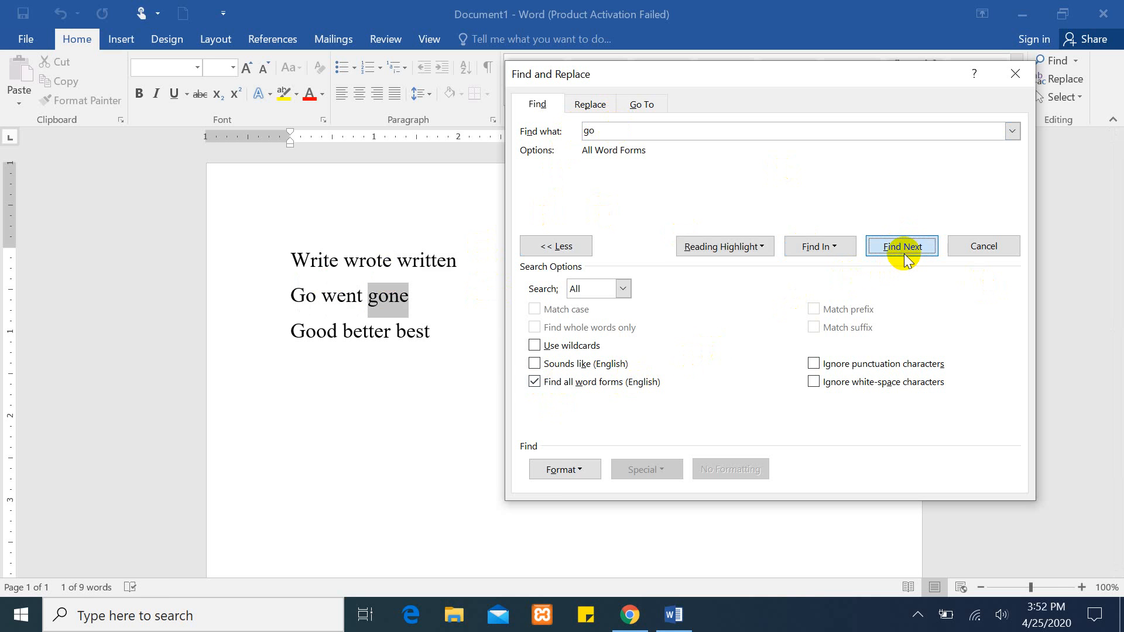
left_click(566, 357)
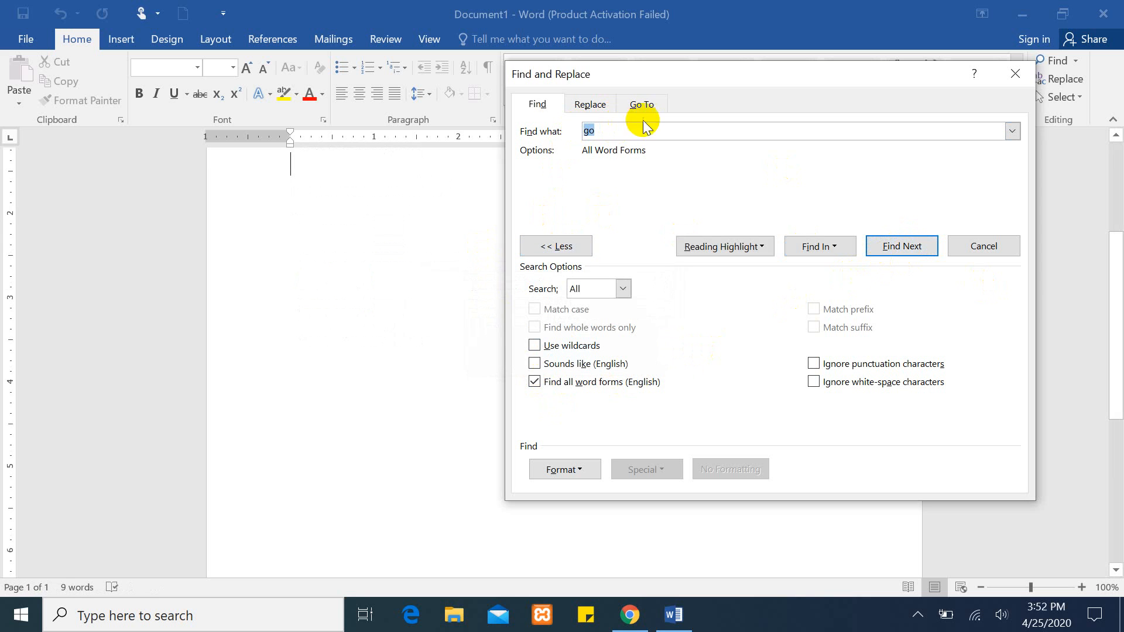
left_click_drag(1118, 263, 1117, 155)
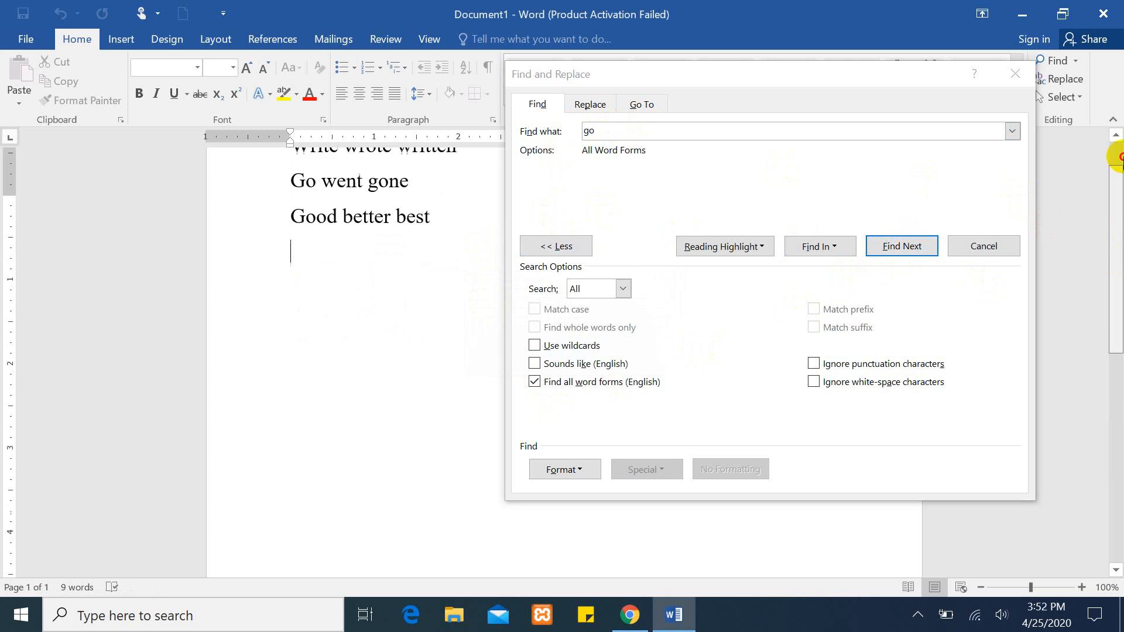
left_click(918, 615)
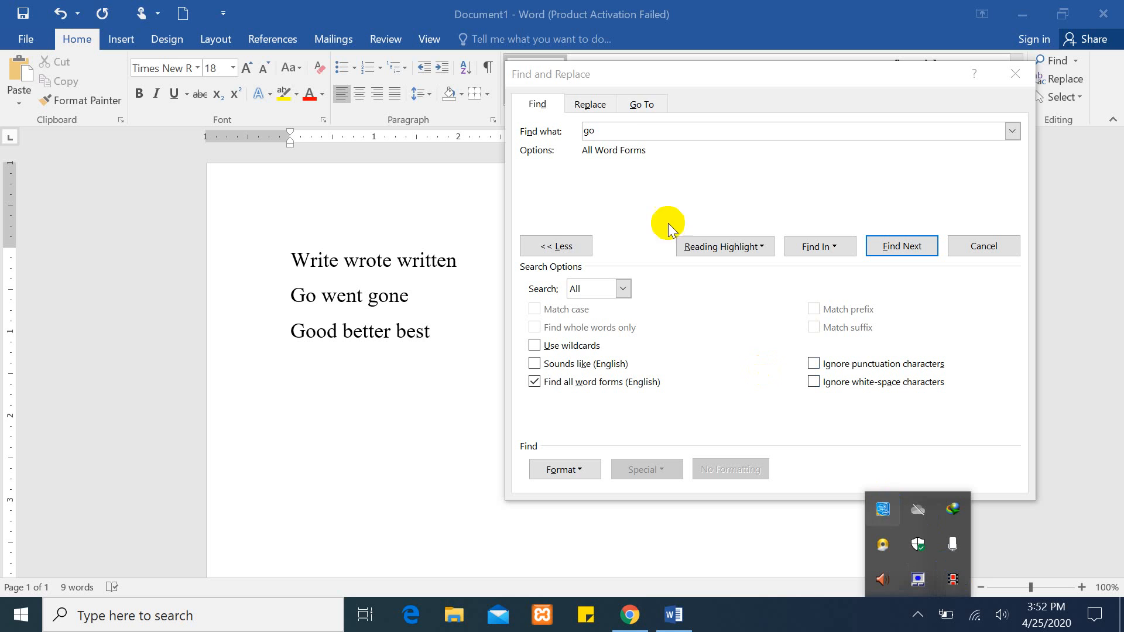
Step: Replace the search text with "better" and search the whole document for all its word forms
left_click(601, 130)
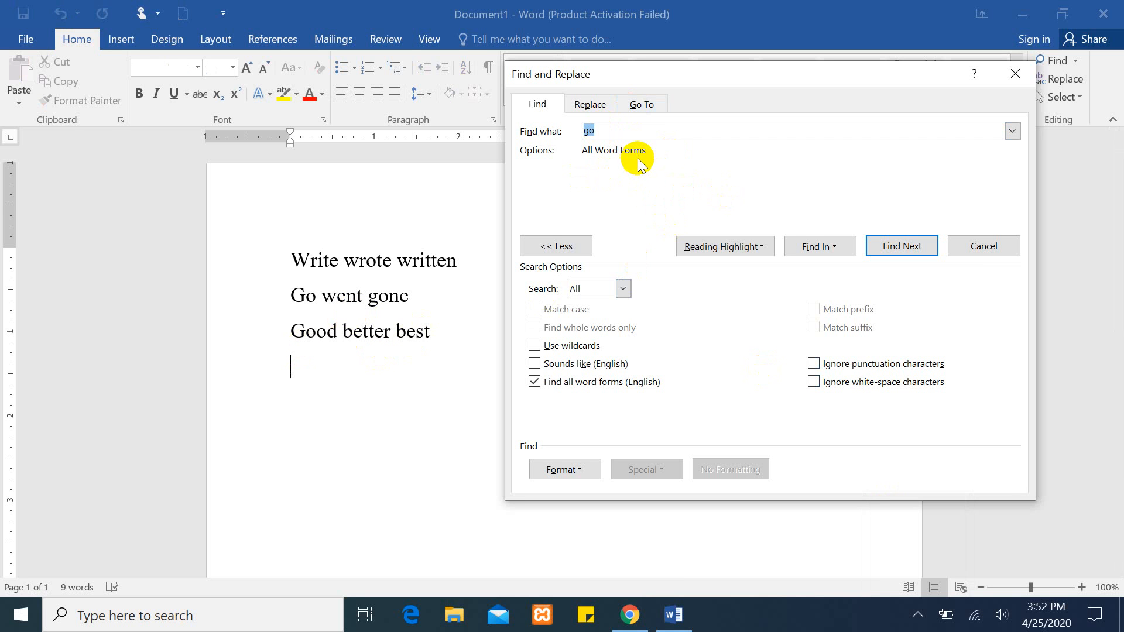
key("BackSpace")
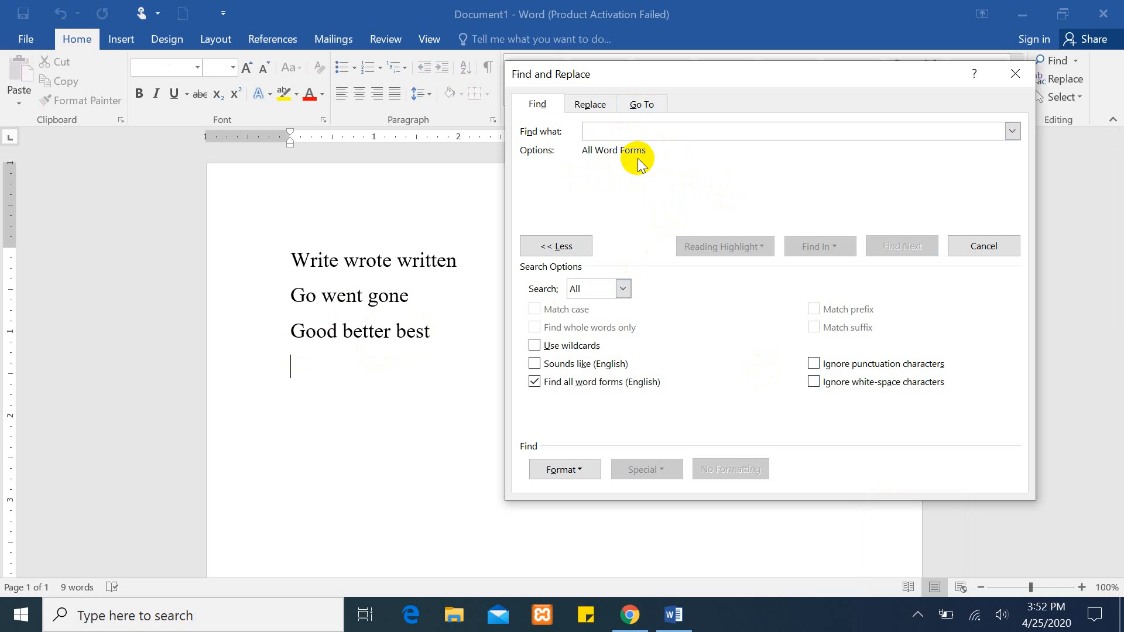
type("better")
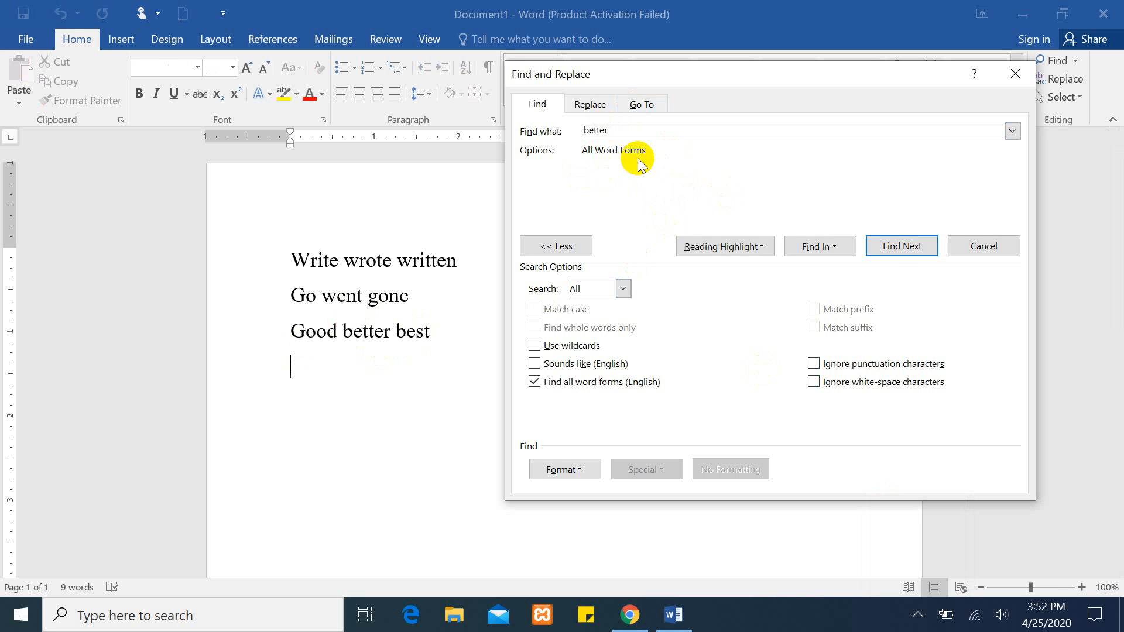
left_click(896, 248)
left_click(896, 249)
left_click(896, 249)
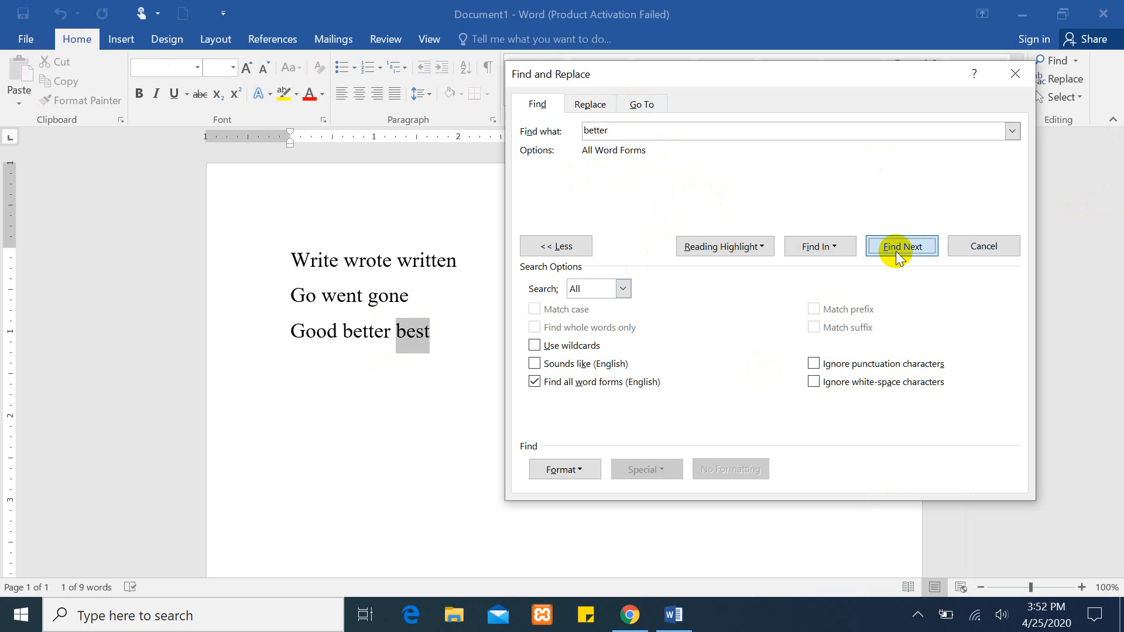
left_click(896, 249)
left_click(571, 355)
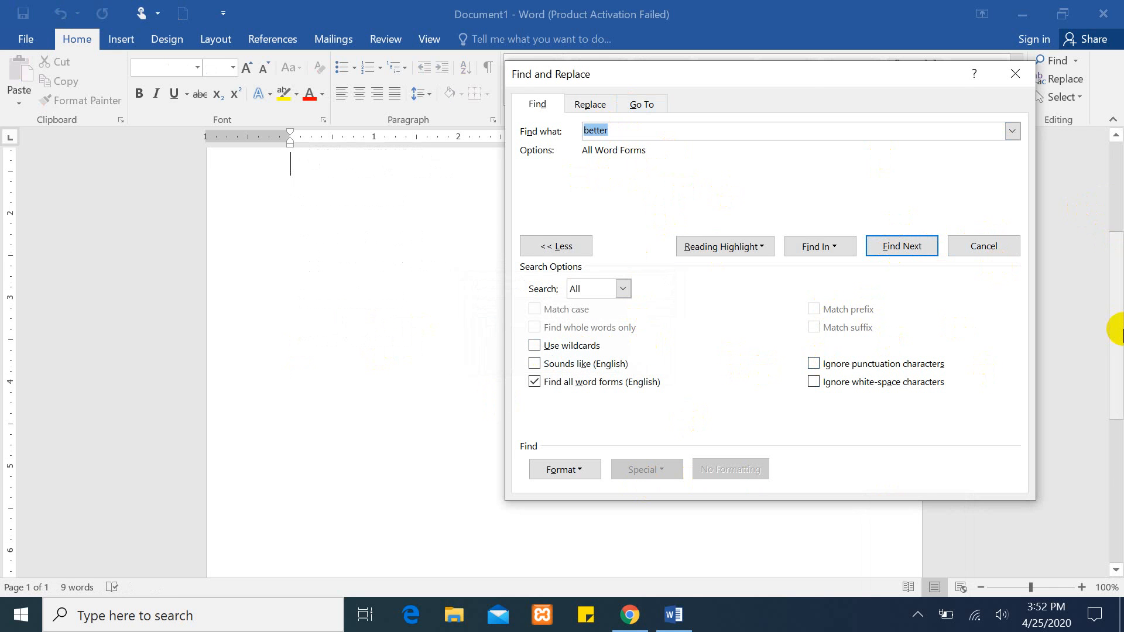
left_click_drag(1116, 327, 1116, 196)
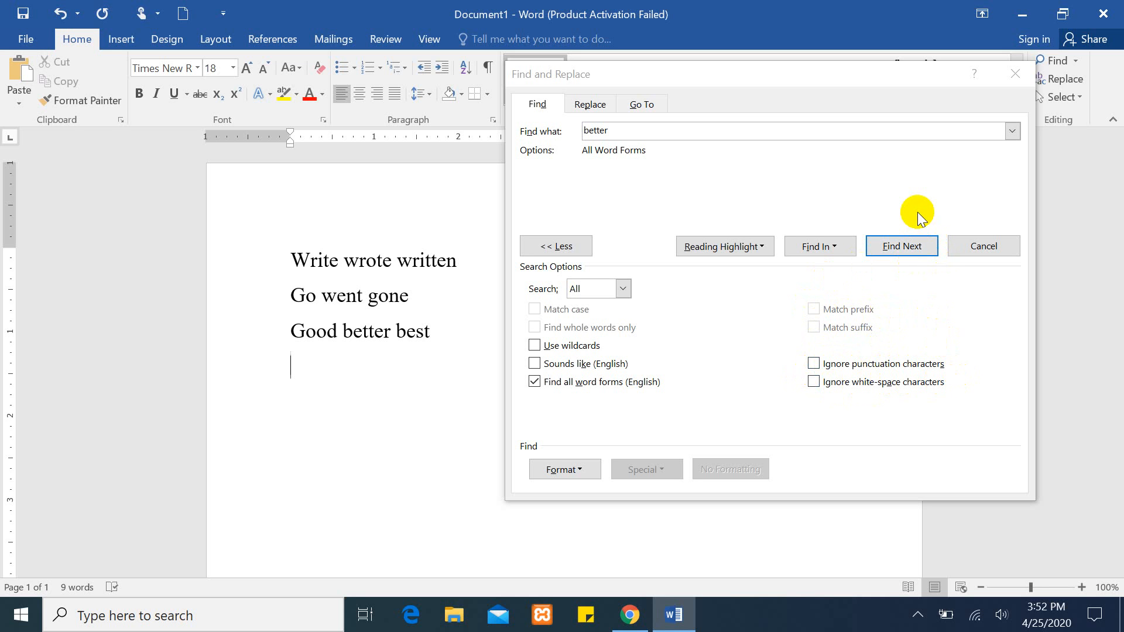
Step: Turn off Find all word forms (English) and close Find and Replace
left_click(536, 384)
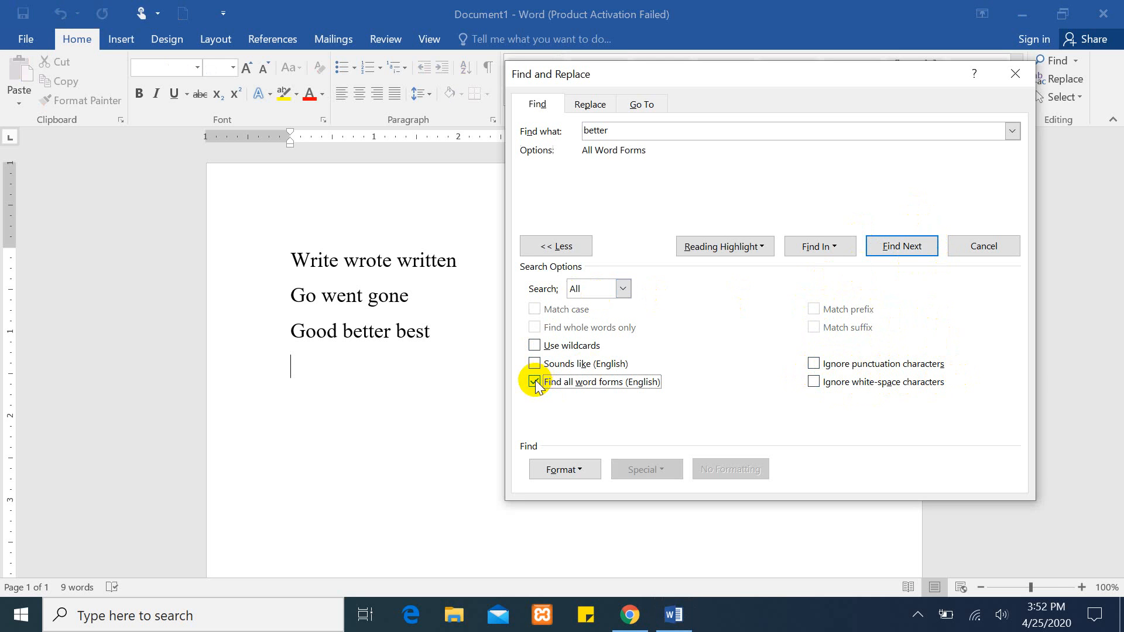
left_click(536, 382)
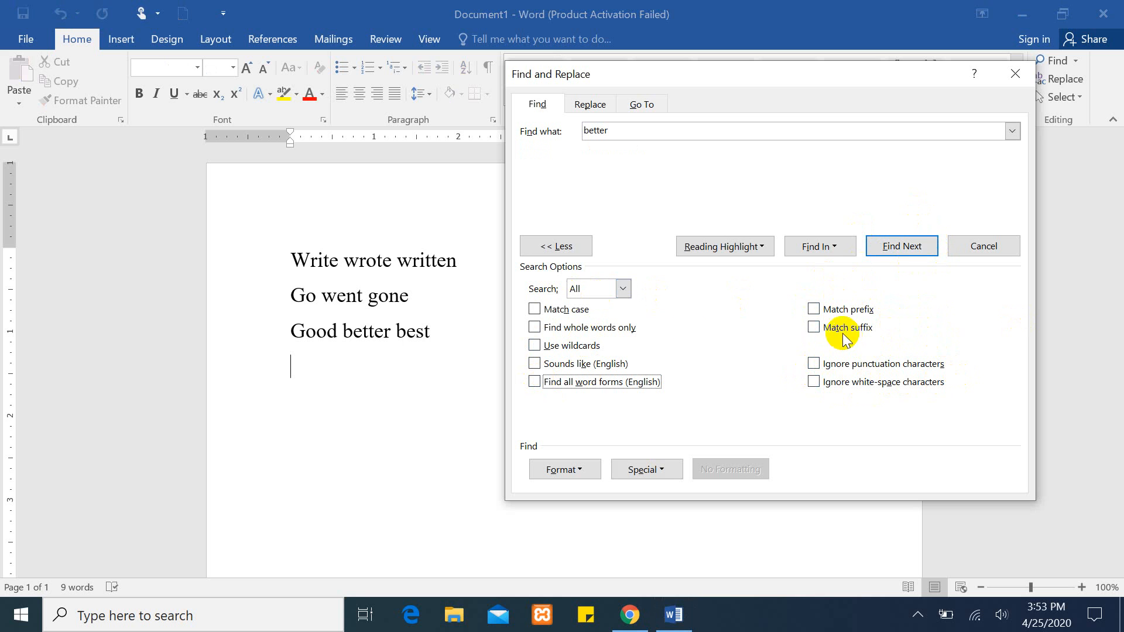
left_click(424, 329)
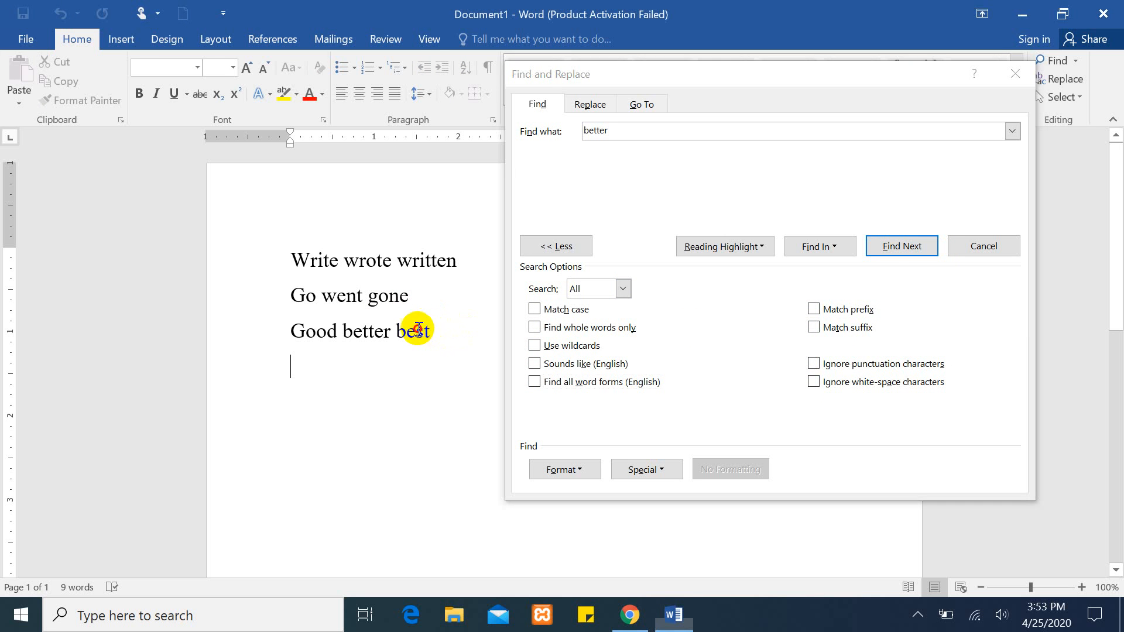
left_click(1015, 75)
Step: Delete all three lines of sample text from the document
left_click_drag(436, 331, 287, 260)
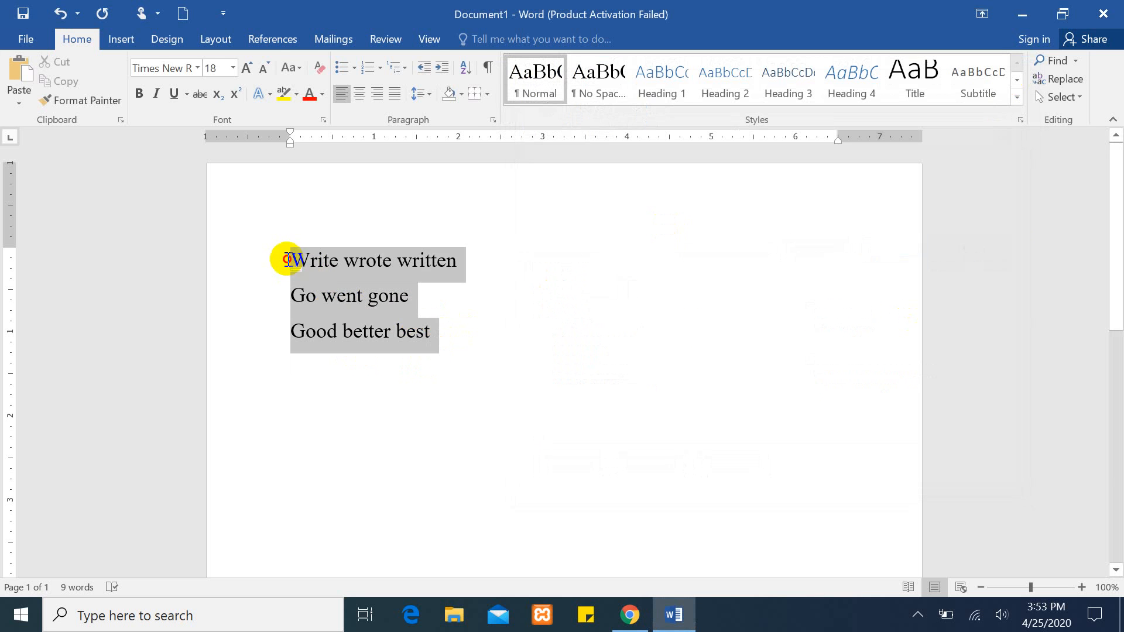
key("Delete")
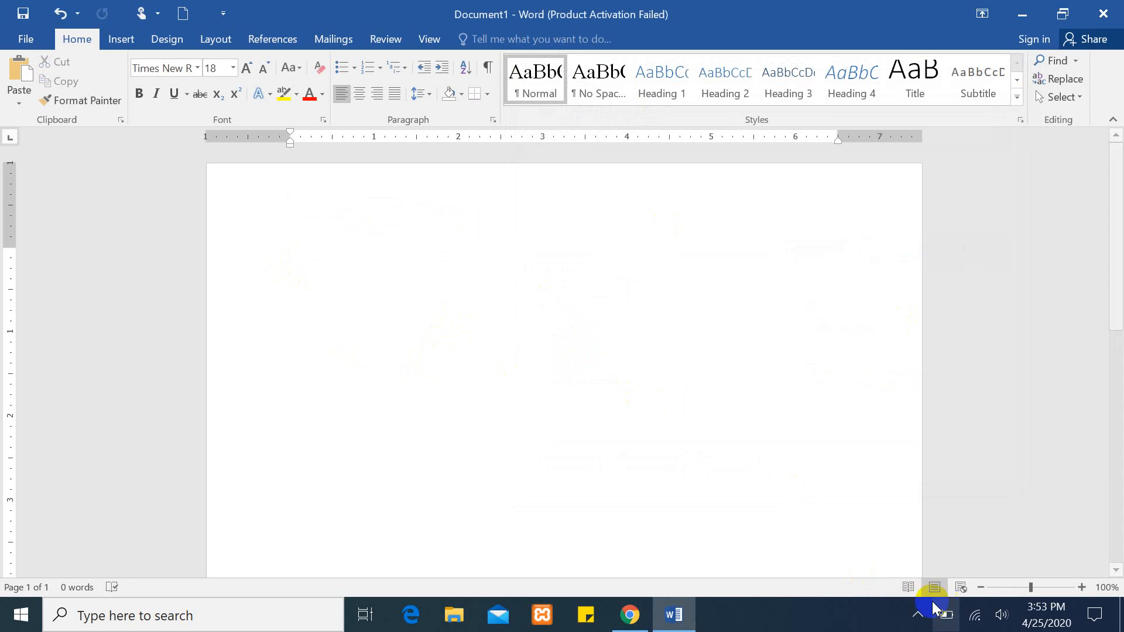
left_click(918, 615)
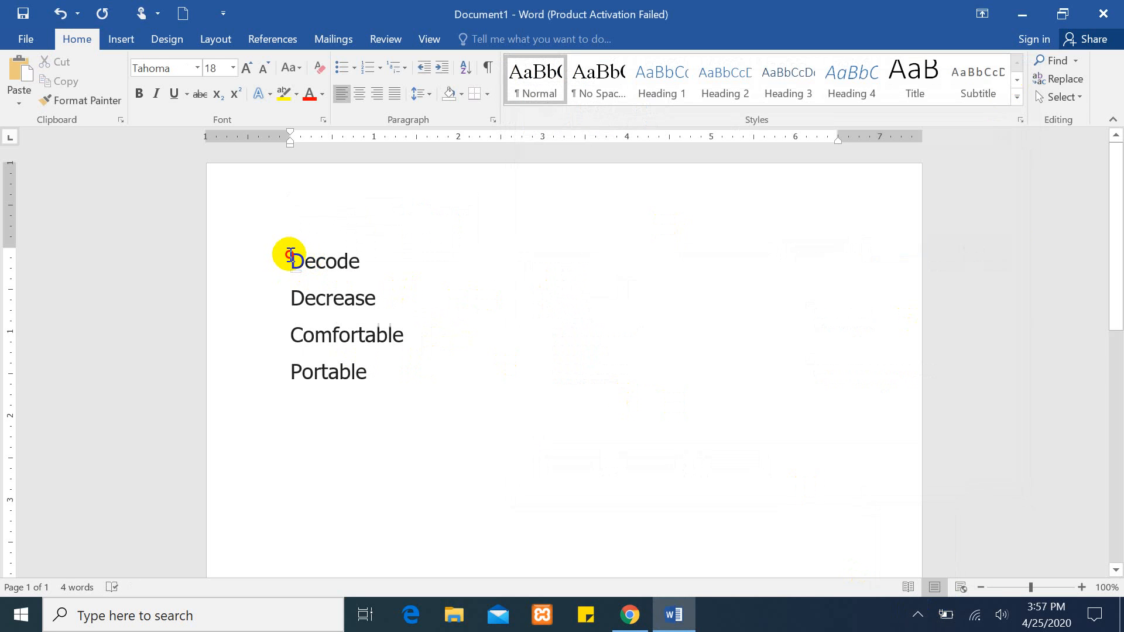
Step: Highlight the prefix "De" in Decode and the suffix "able" in Comfortable and Portable, and clear the selection
left_click_drag(291, 255, 309, 262)
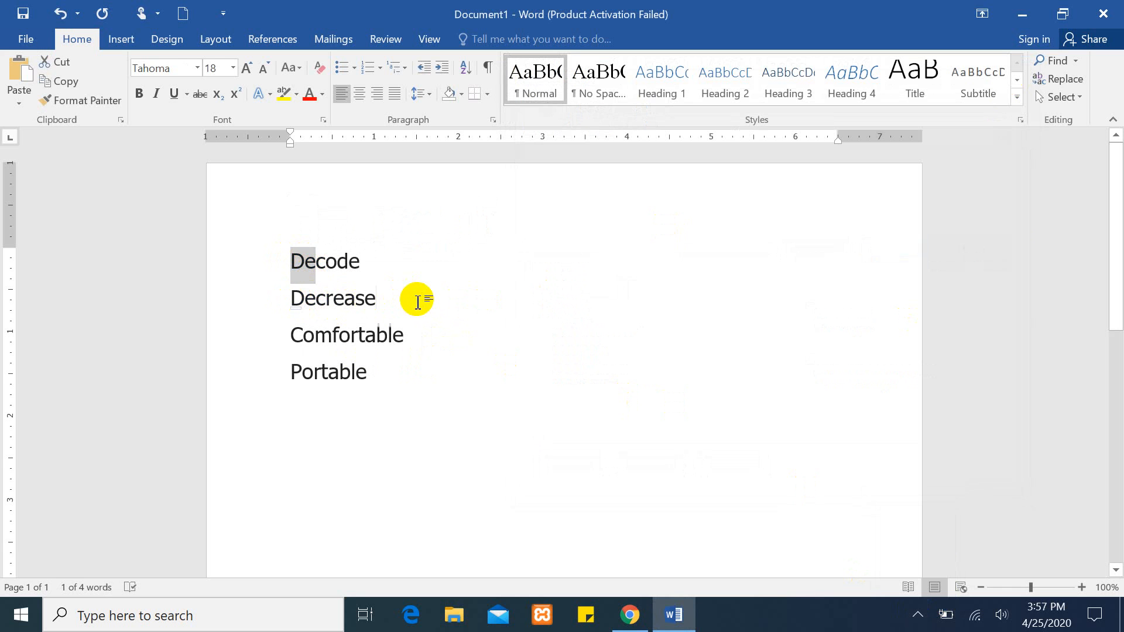
left_click(417, 298)
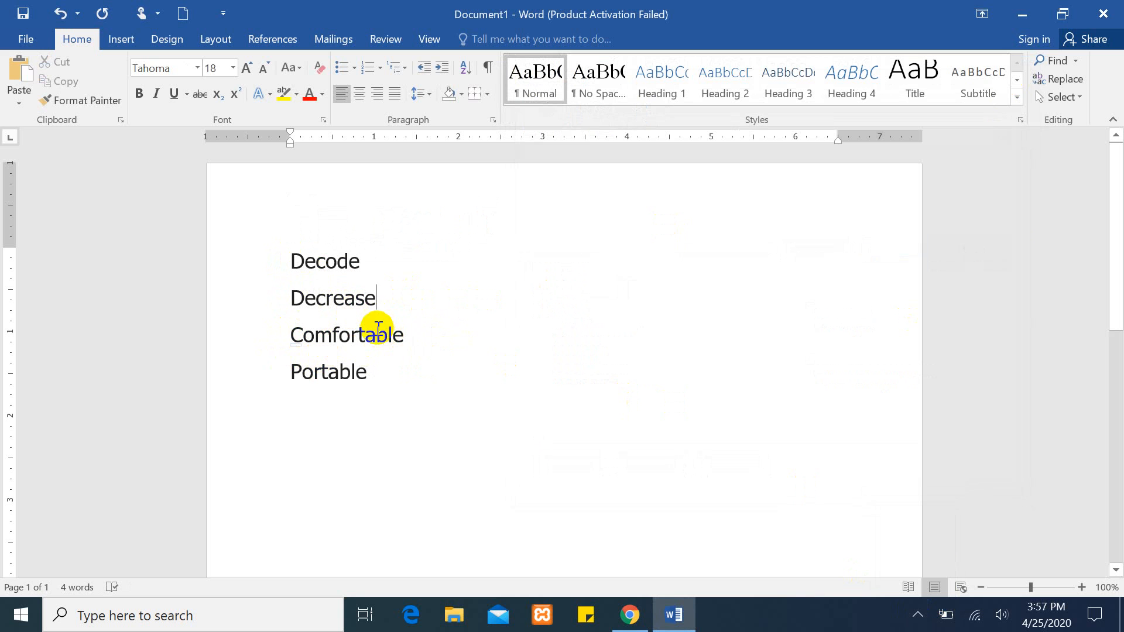
left_click_drag(370, 334, 404, 335)
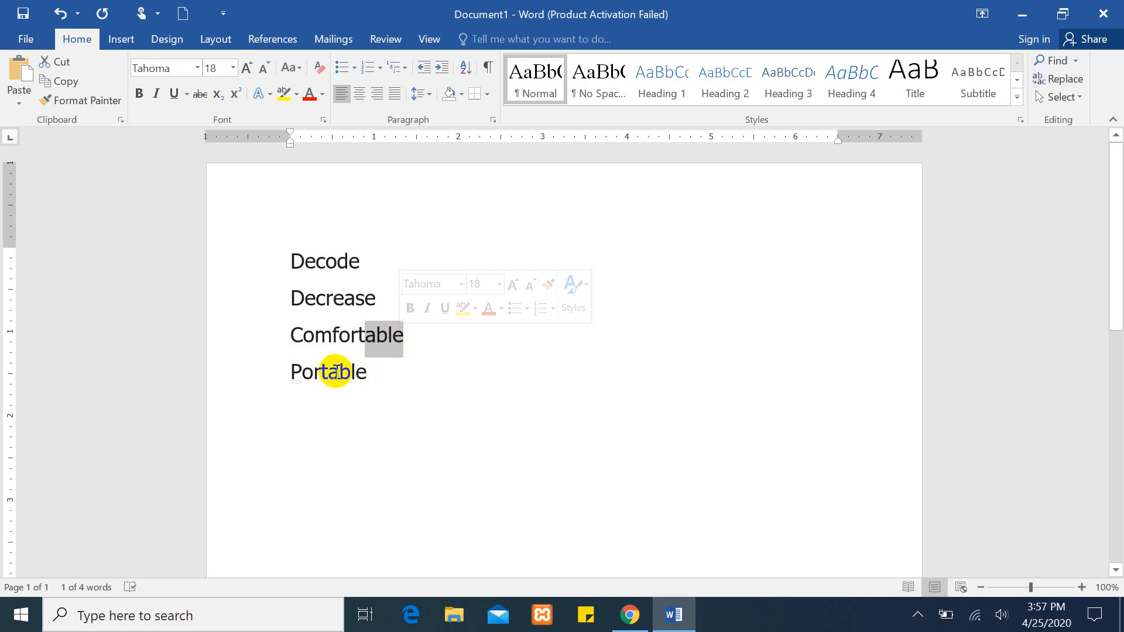
left_click_drag(328, 372, 388, 376)
left_click(413, 388)
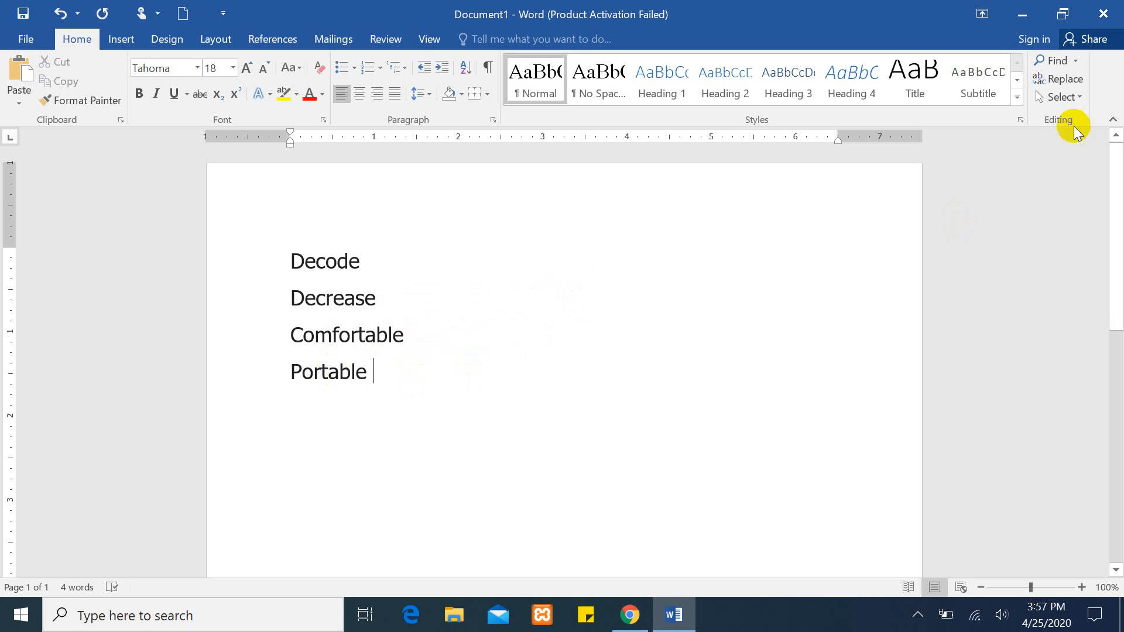
Step: Open Advanced Find, turn off Find all word forms (English), and turn on Match prefix
left_click(1077, 65)
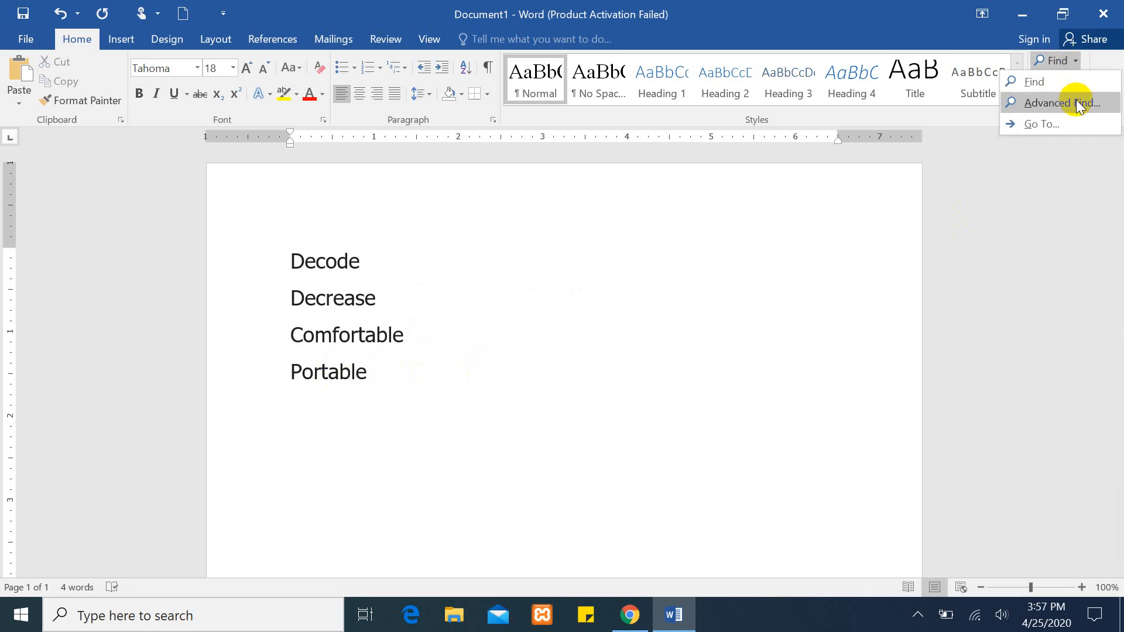
left_click(1066, 97)
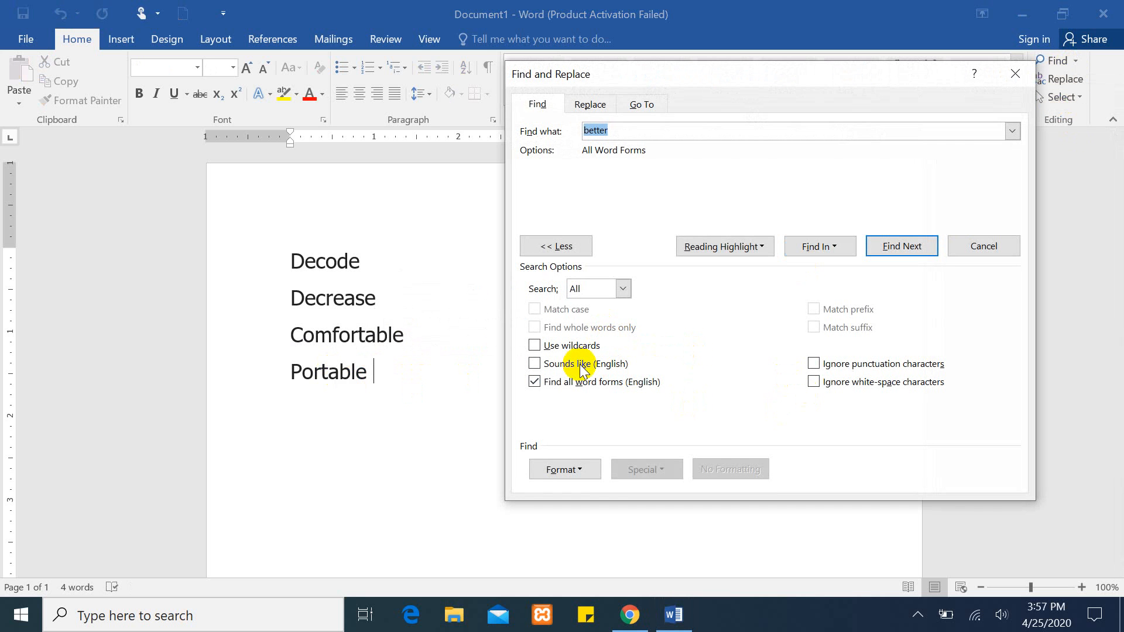
left_click(534, 381)
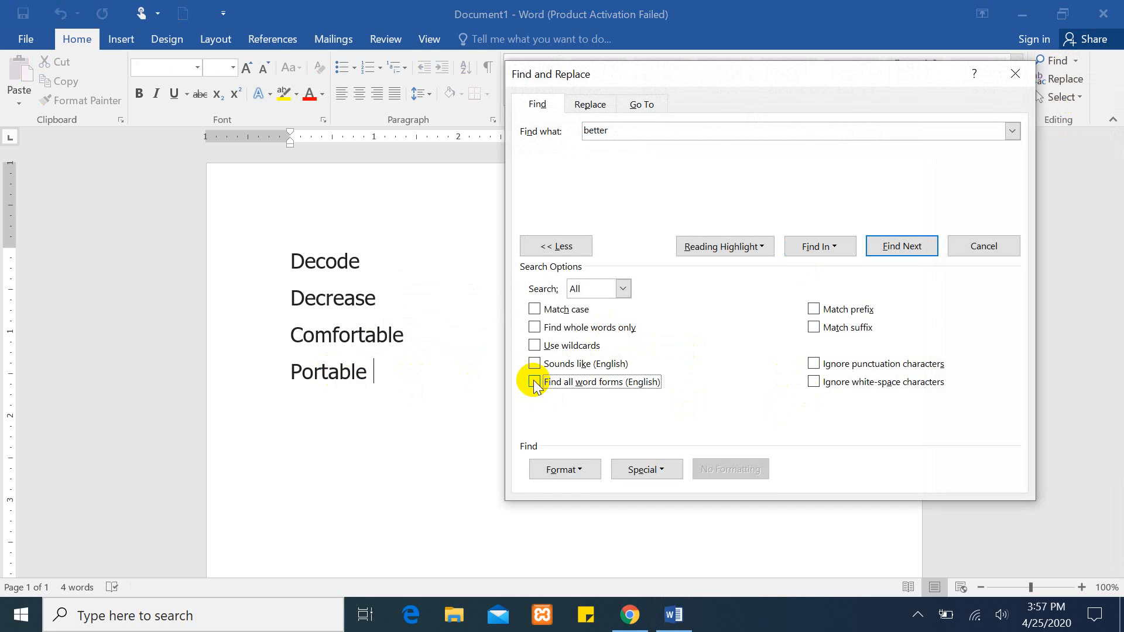
left_click(818, 310)
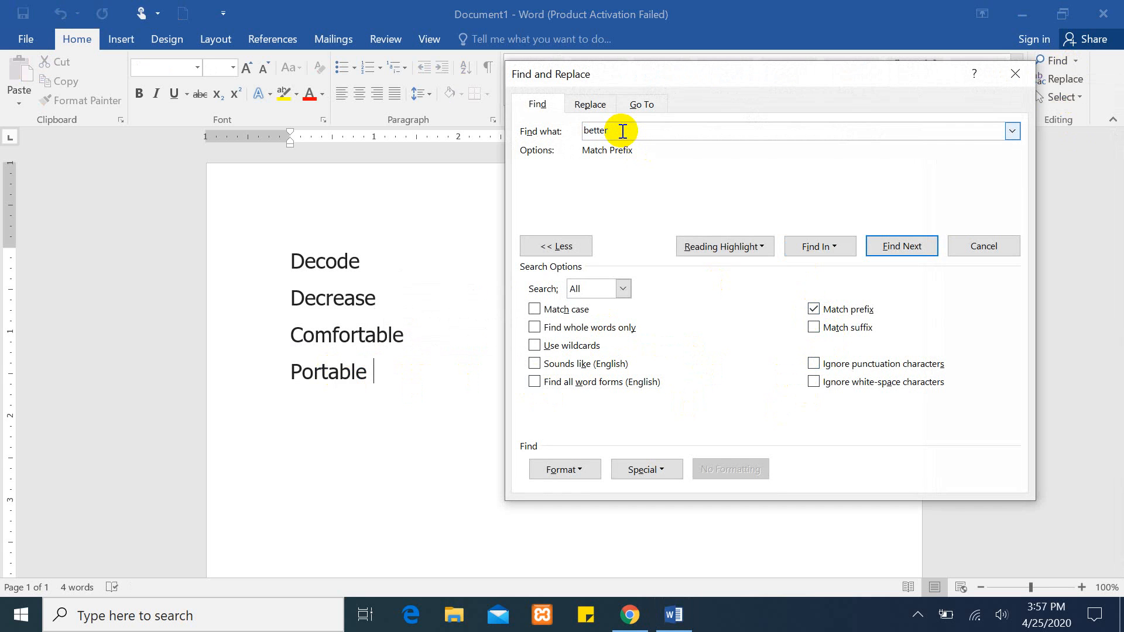
Step: Find each occurrence of "de" with Match prefix on, through to the end of the document
key("BackSpace")
key("BackSpace")
key("BackSpace")
key("BackSpace")
key("BackSpace")
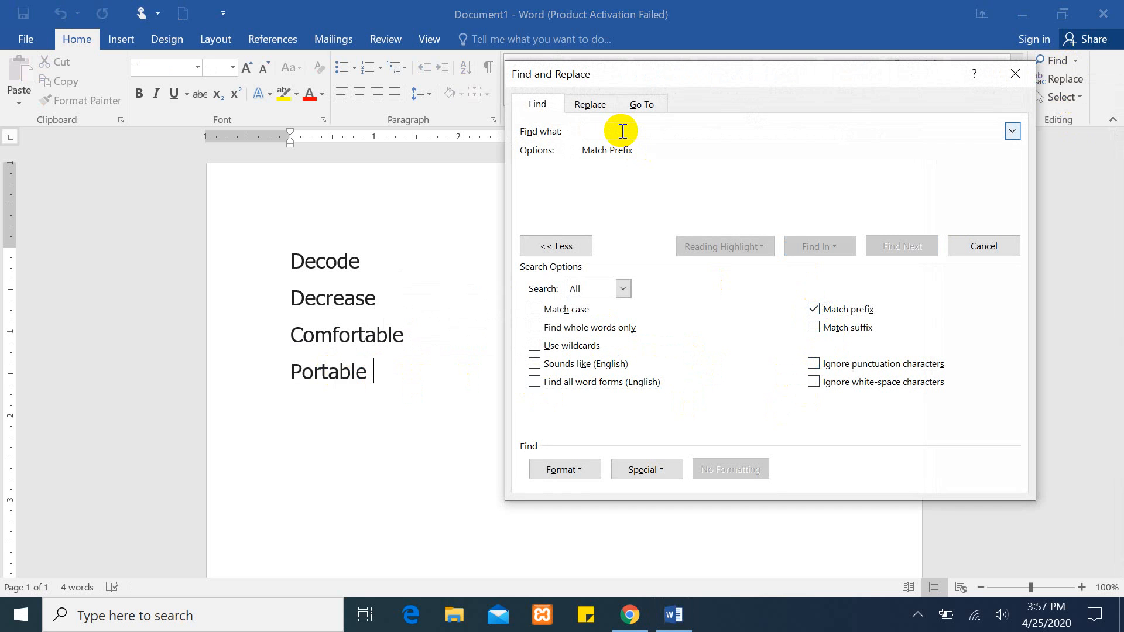
type("de")
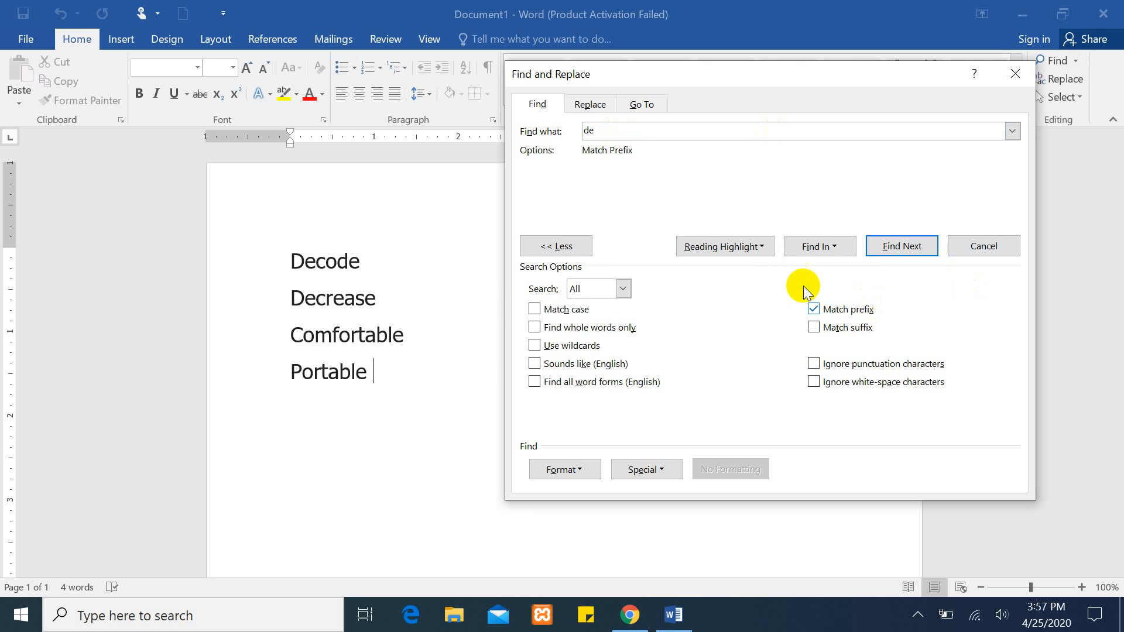
left_click(902, 246)
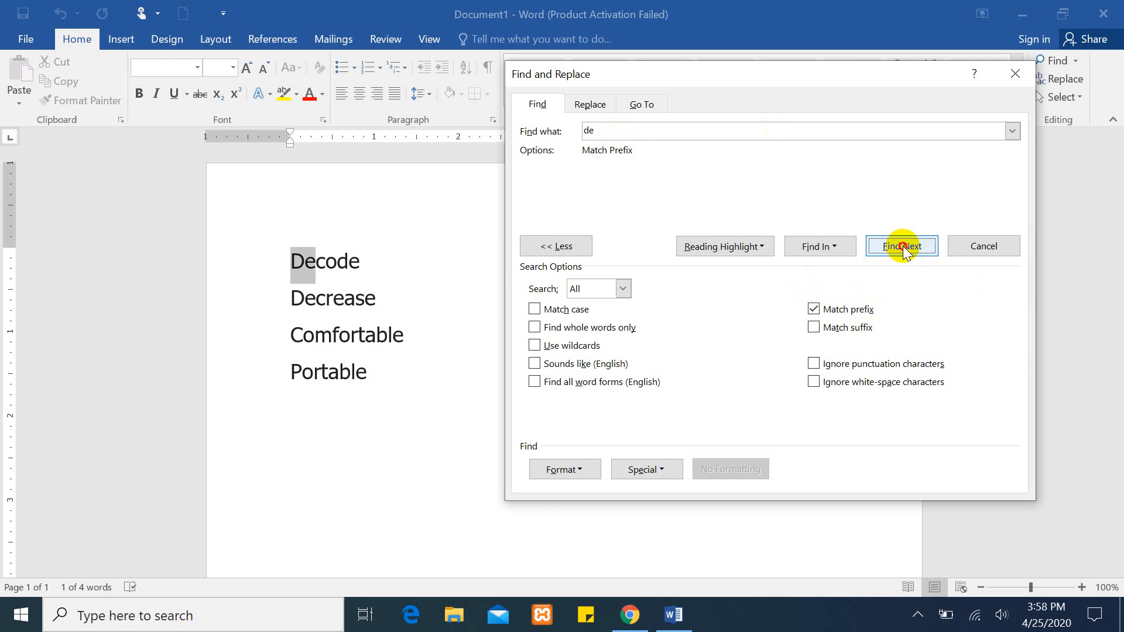
left_click(903, 247)
left_click(903, 247)
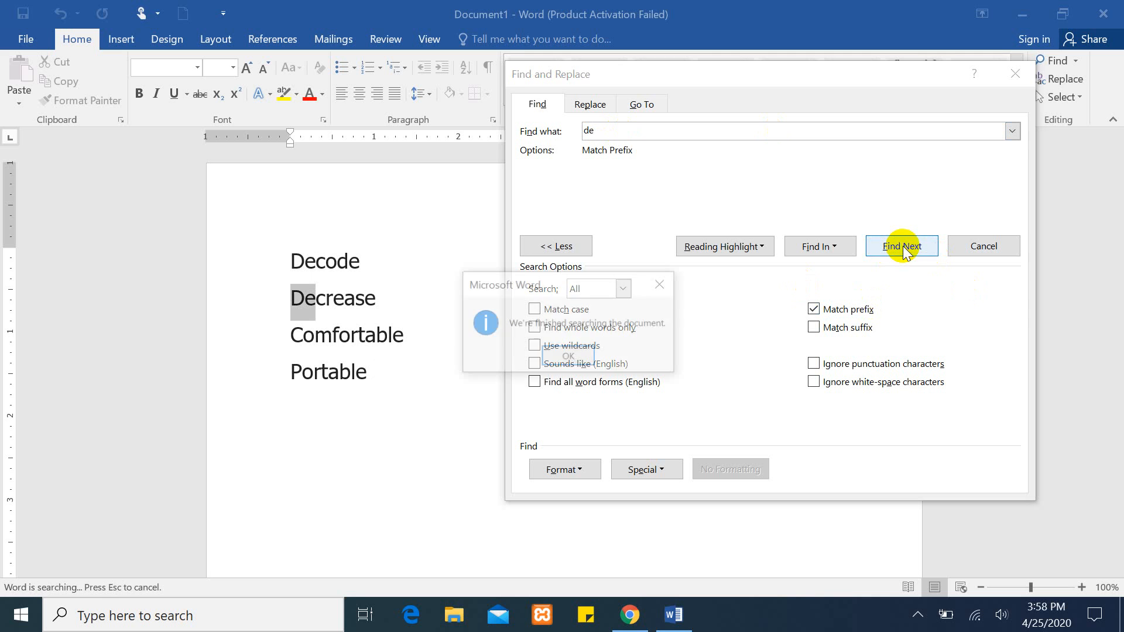
left_click(565, 357)
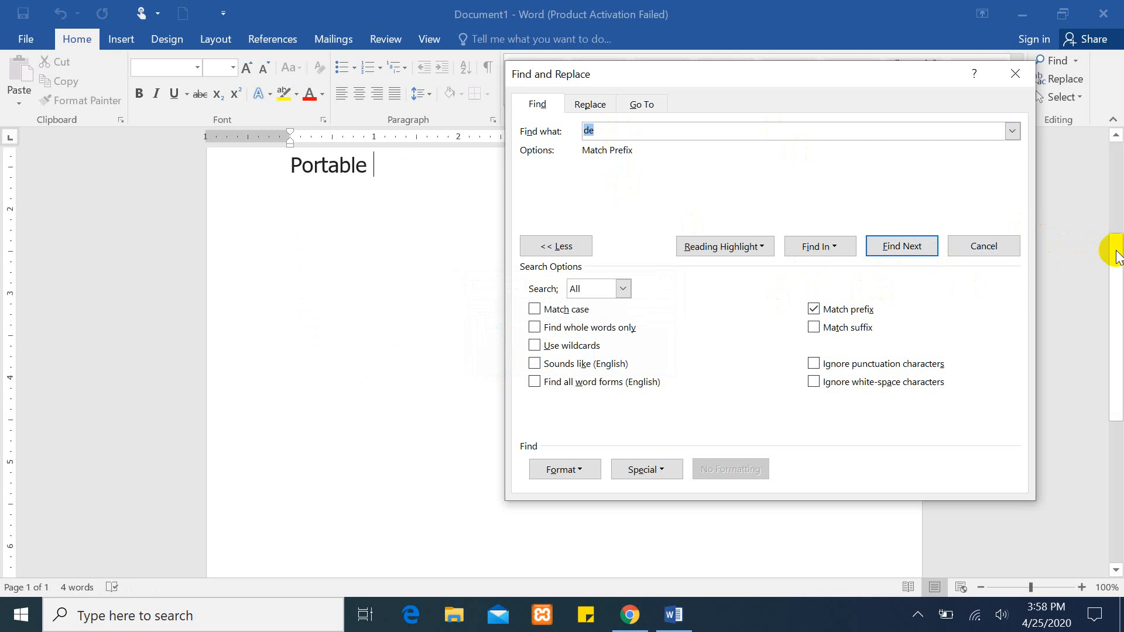
left_click_drag(1115, 276, 1119, 156)
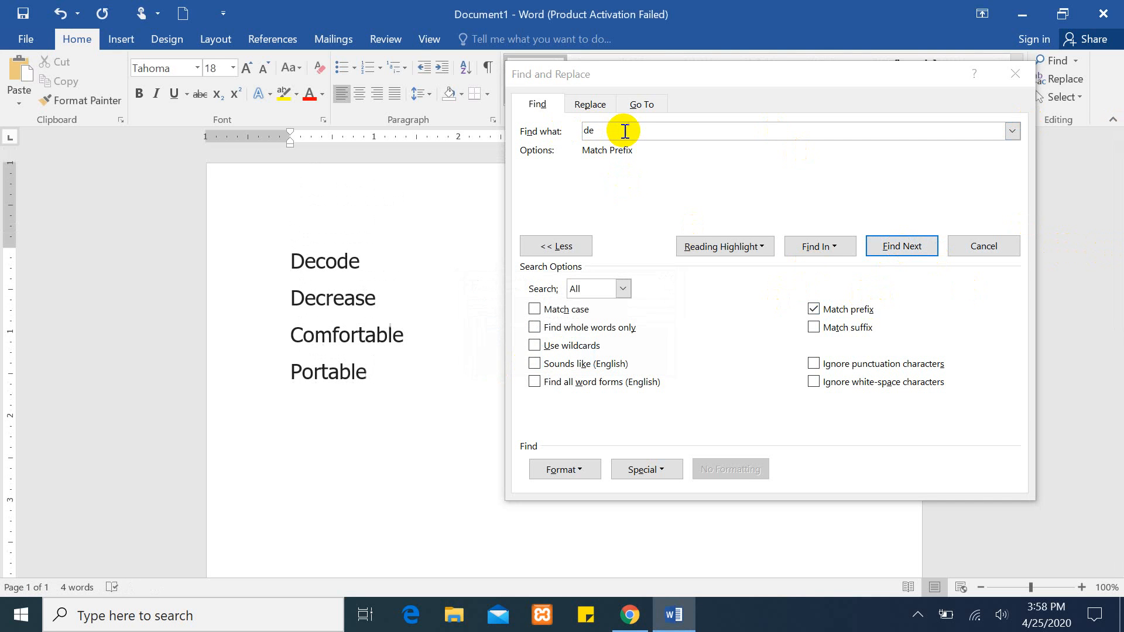
Step: Switch from Match prefix to Match suffix and find each occurrence of "able" through to the end of the document
double_click(598, 131)
key("BackSpace")
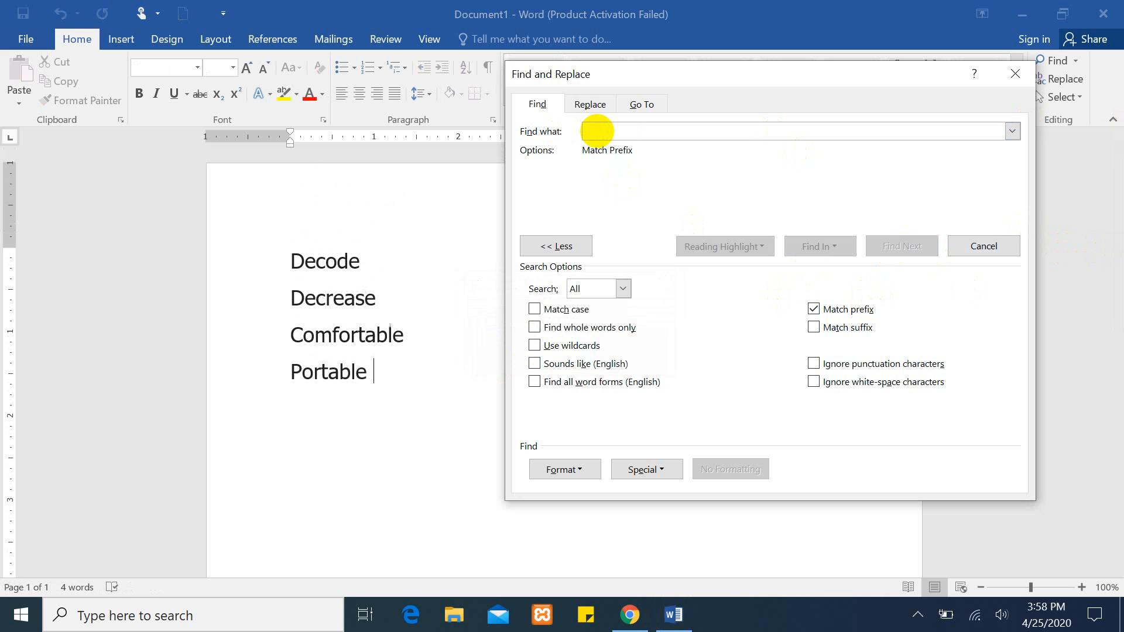
type("able")
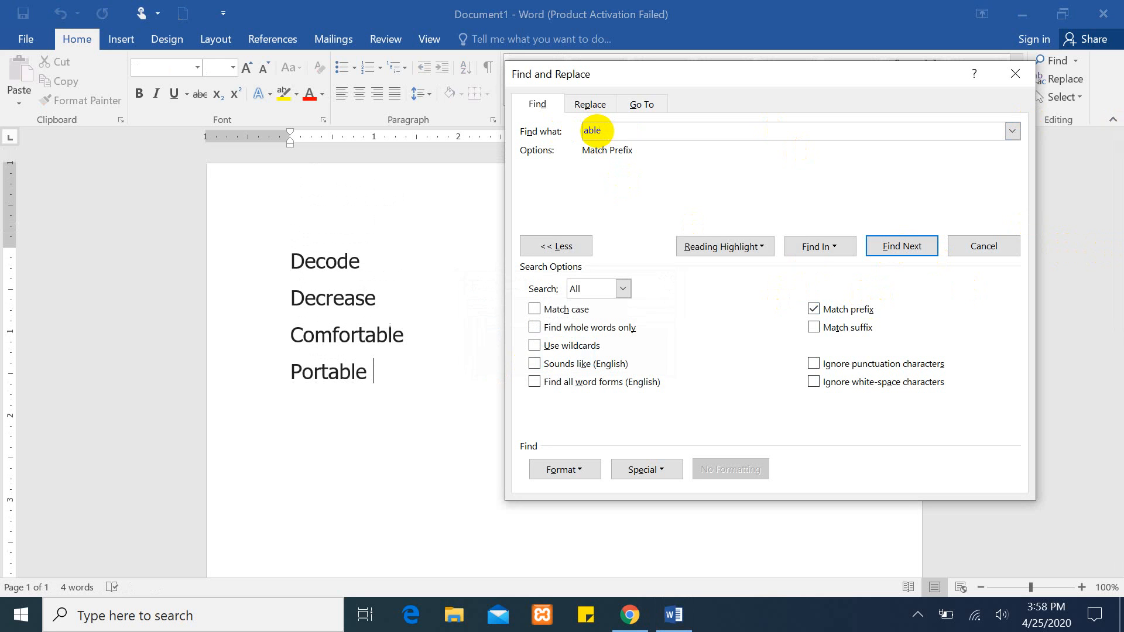
left_click(813, 310)
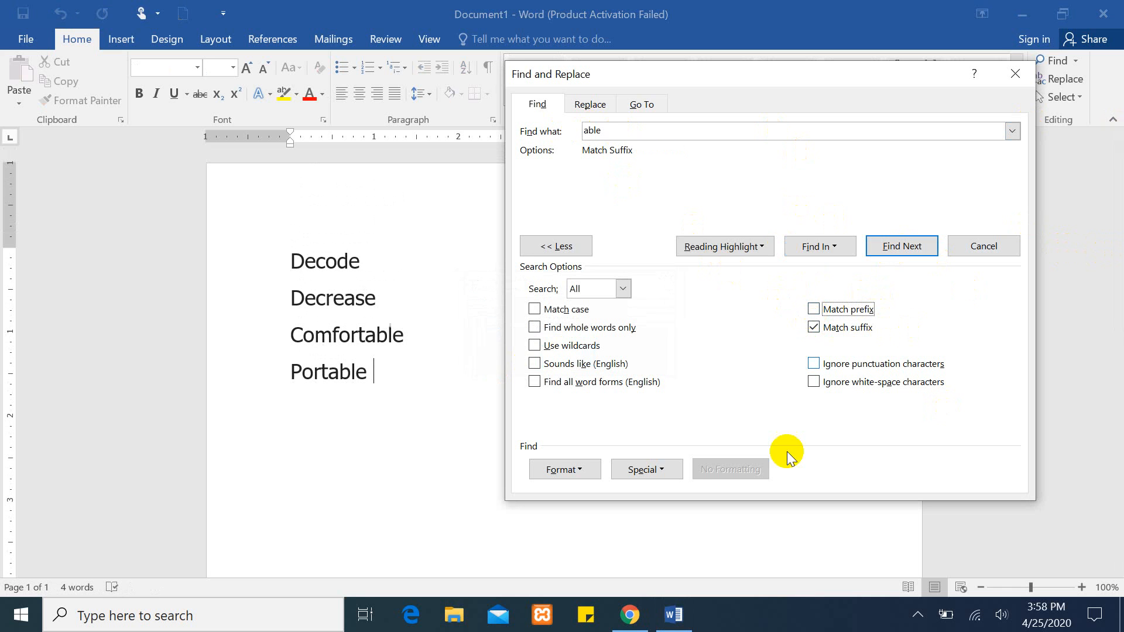
left_click(895, 244)
left_click(895, 244)
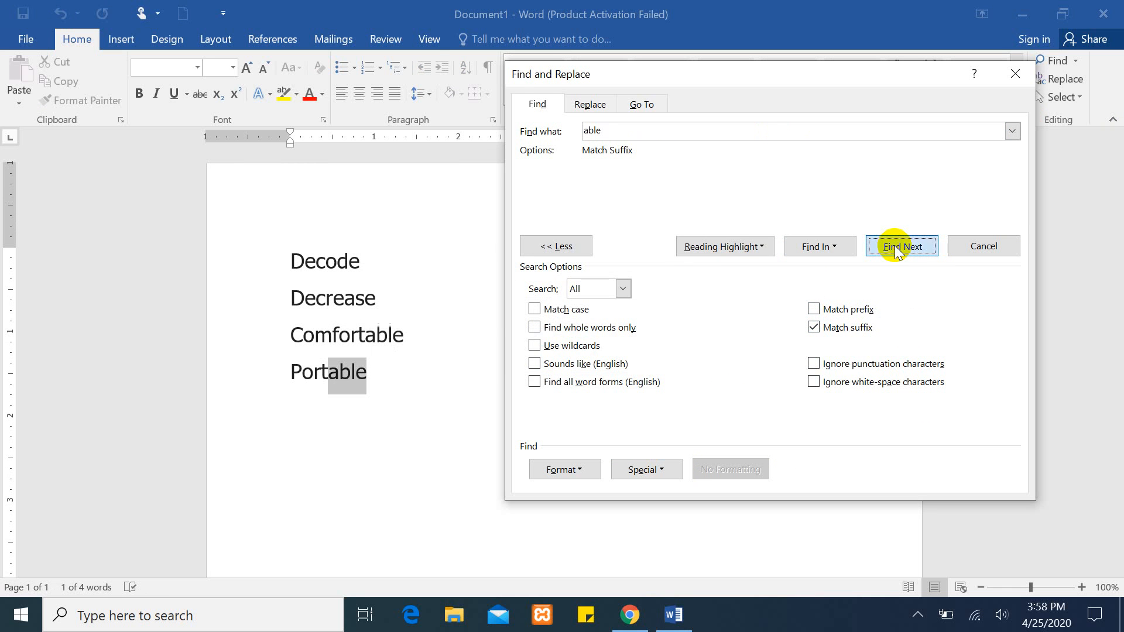
left_click(895, 245)
left_click(661, 282)
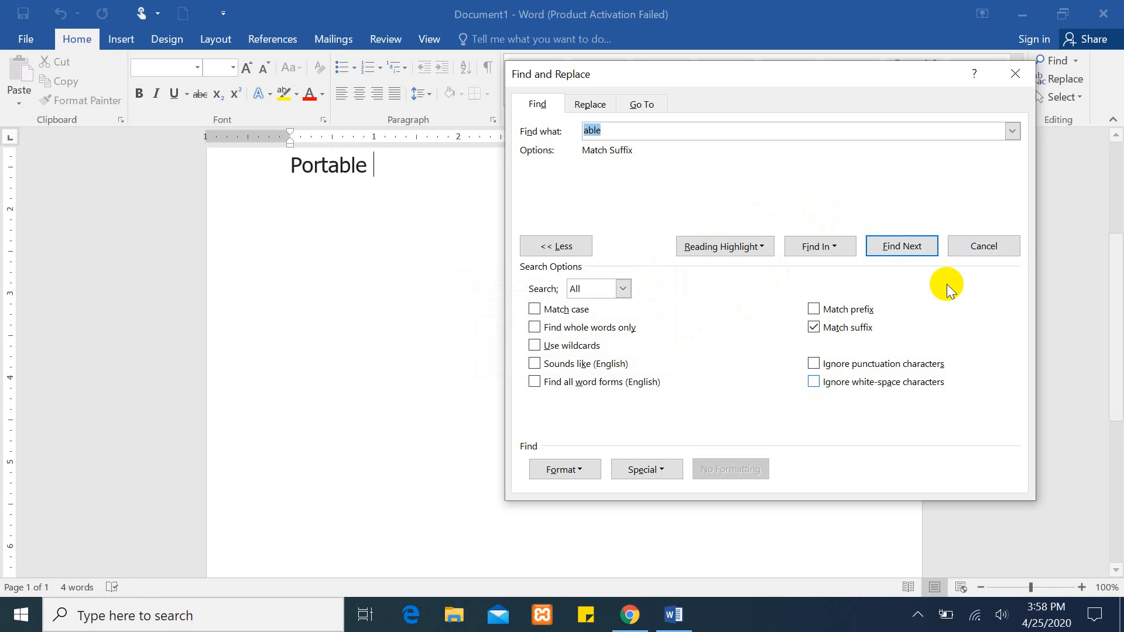
left_click_drag(1116, 311, 1114, 164)
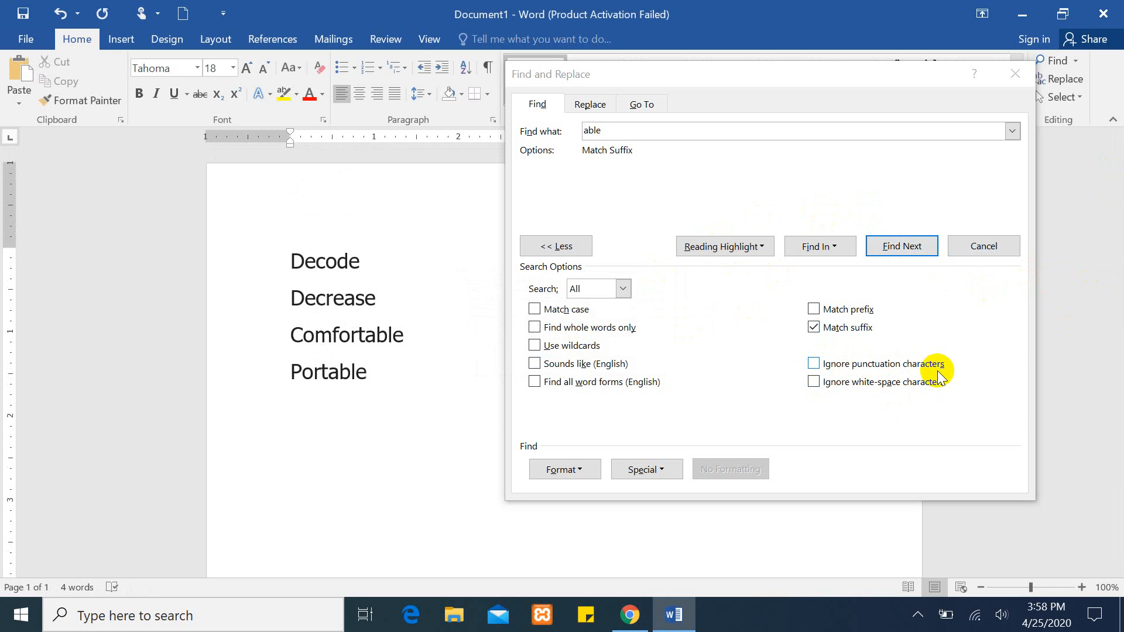
Step: Delete the words Portable, Decode and Decrease from the document, and hyphenate the remaining word as "Comfort-able"
left_click_drag(377, 371, 284, 371)
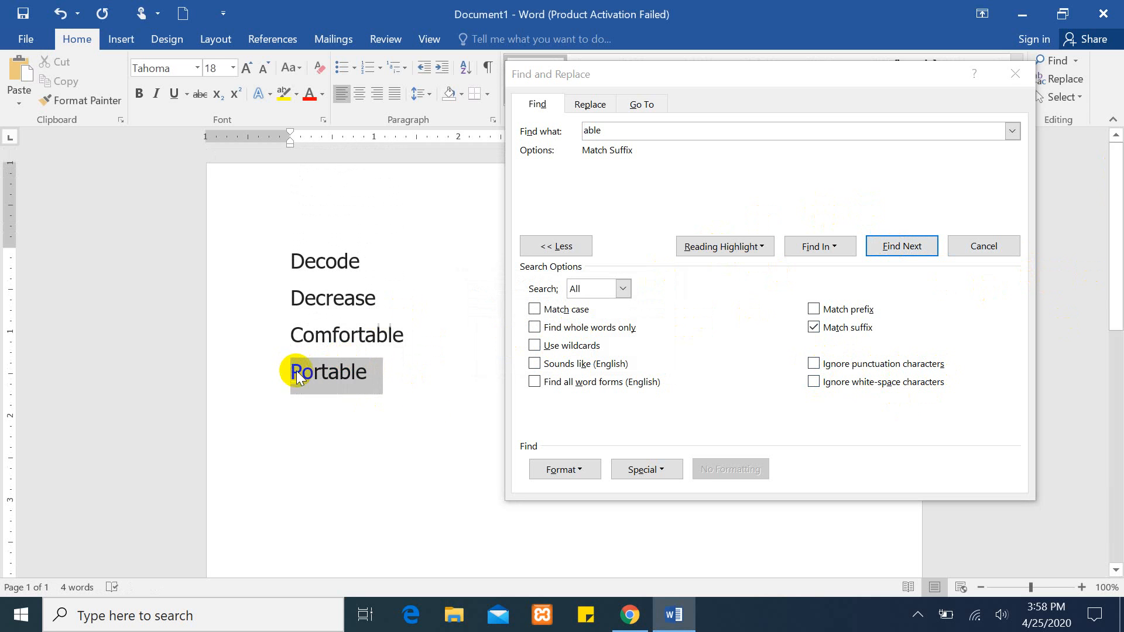
key("Delete")
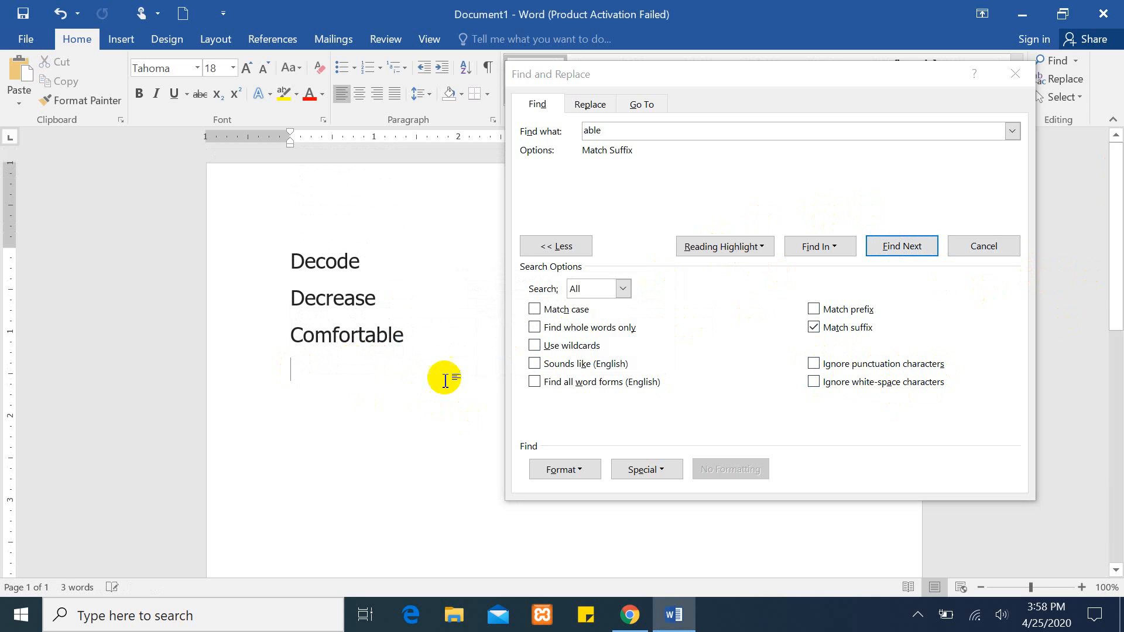
left_click_drag(384, 304, 291, 258)
key("Delete")
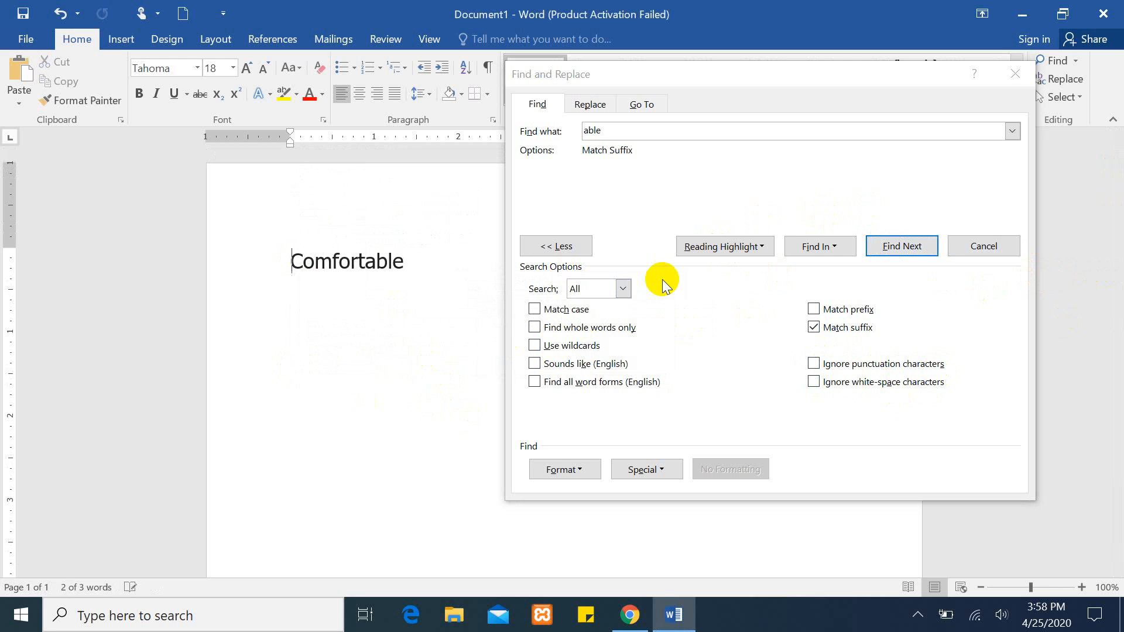
left_click(365, 261)
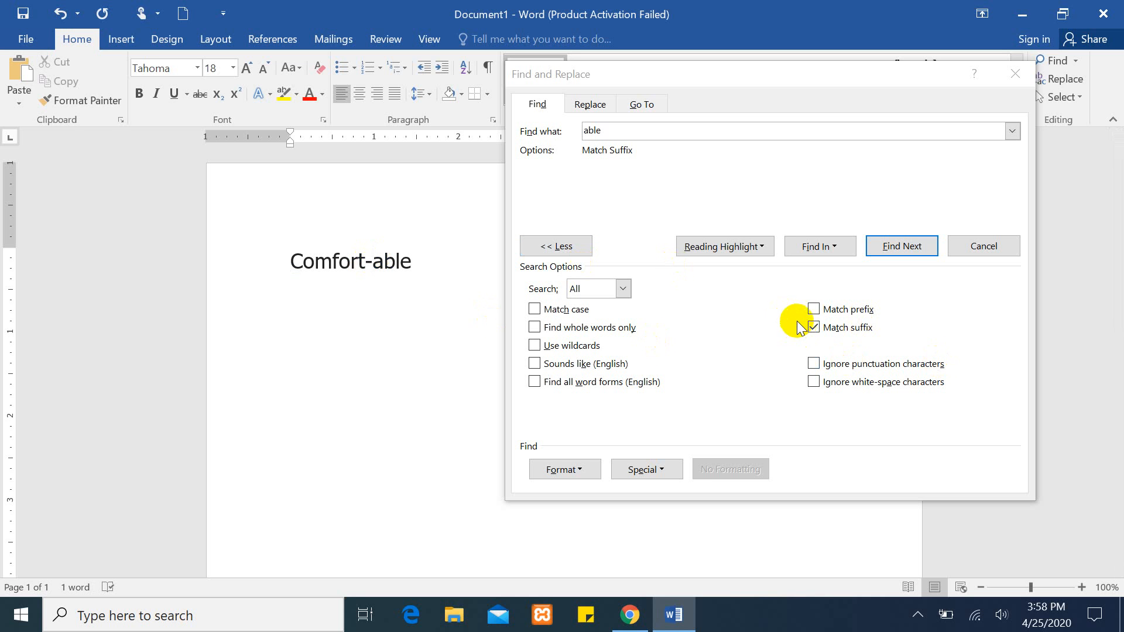
Step: Turn off Match suffix and search the document for "confortable"
left_click(815, 328)
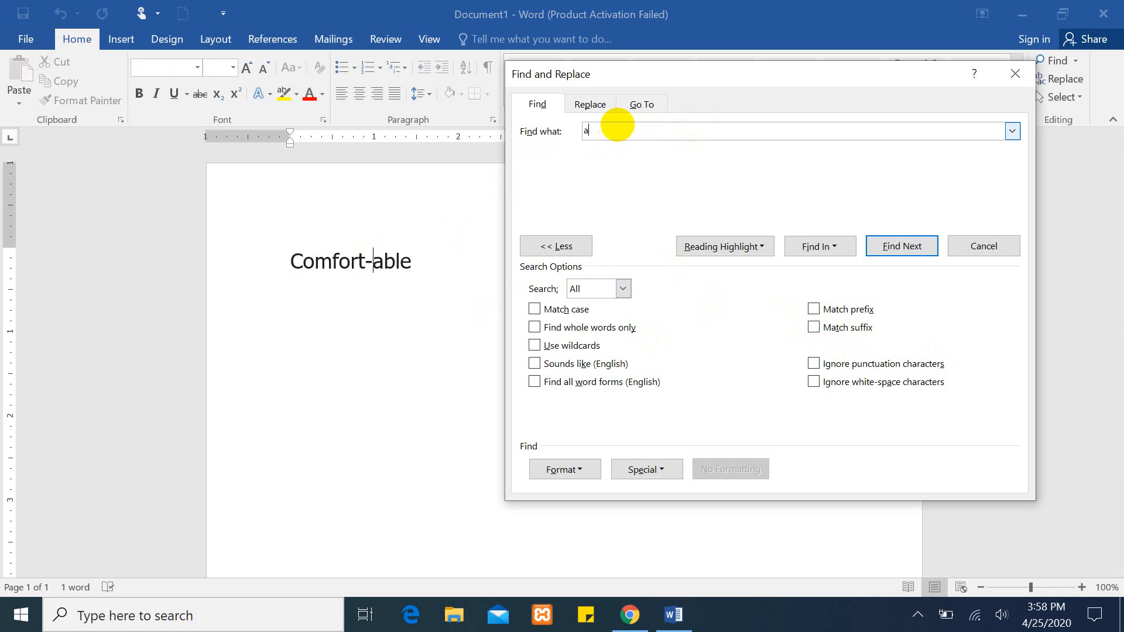
key("BackSpace")
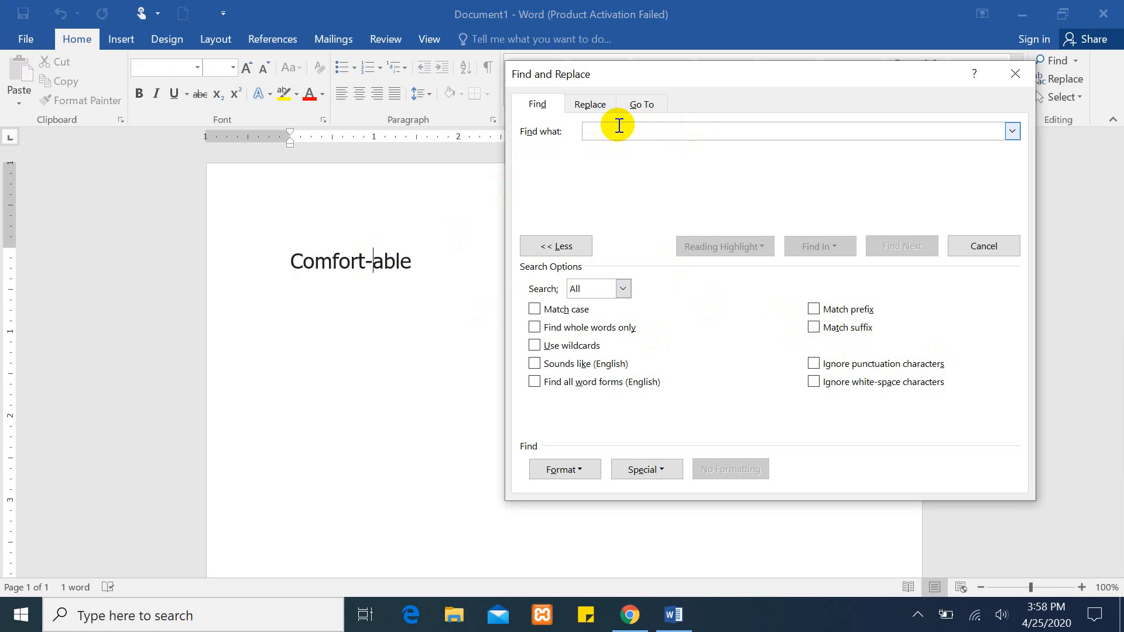
type("confortable")
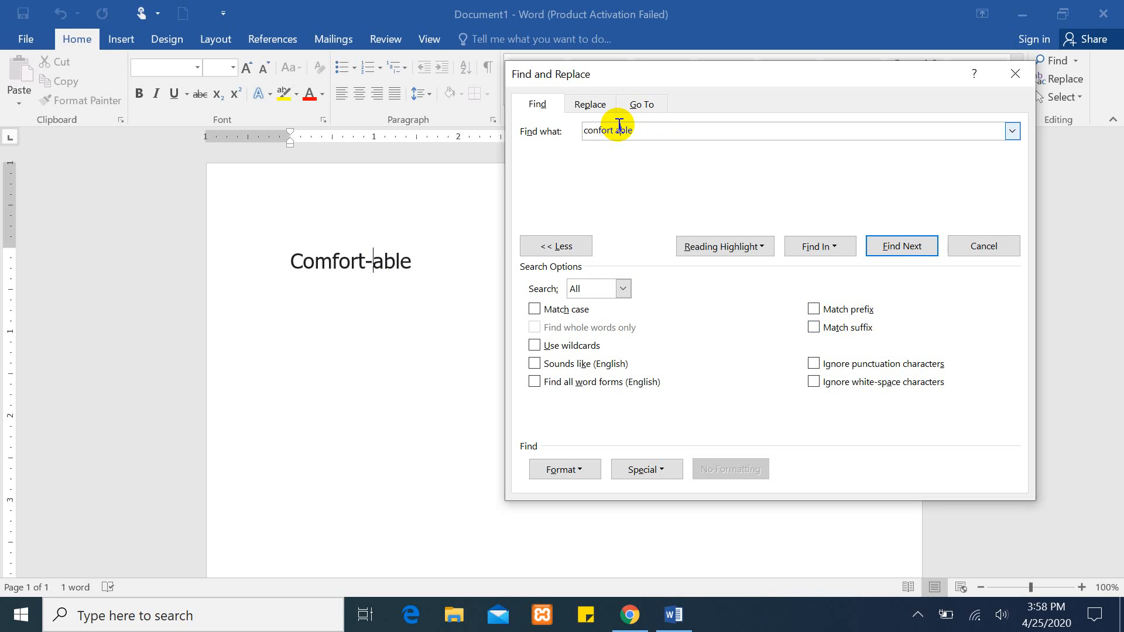
left_click(907, 250)
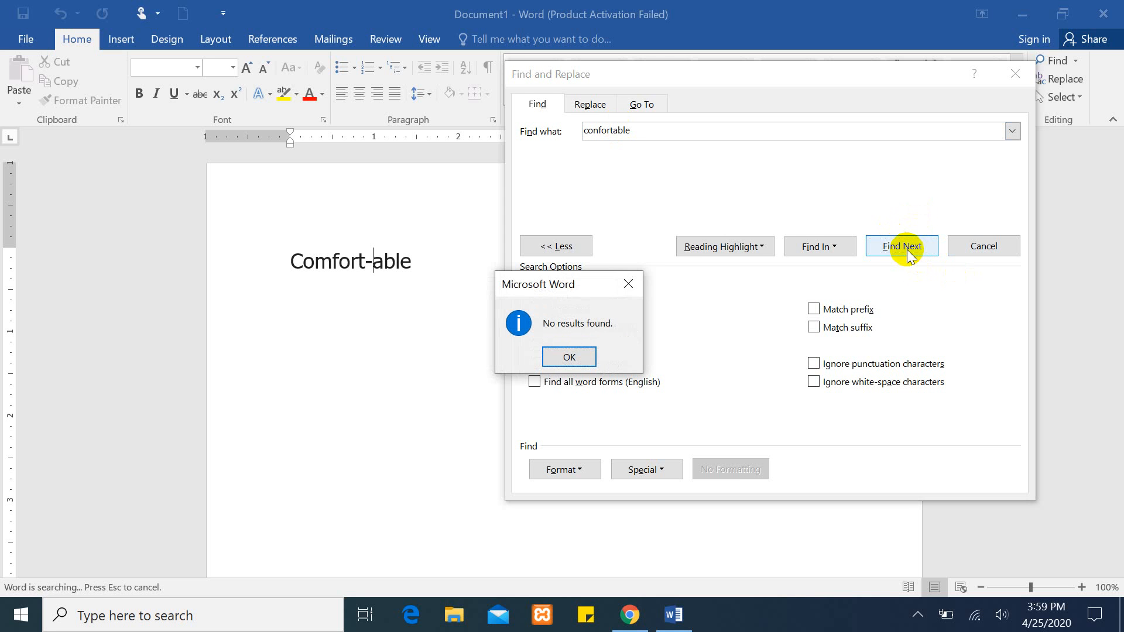
left_click(569, 353)
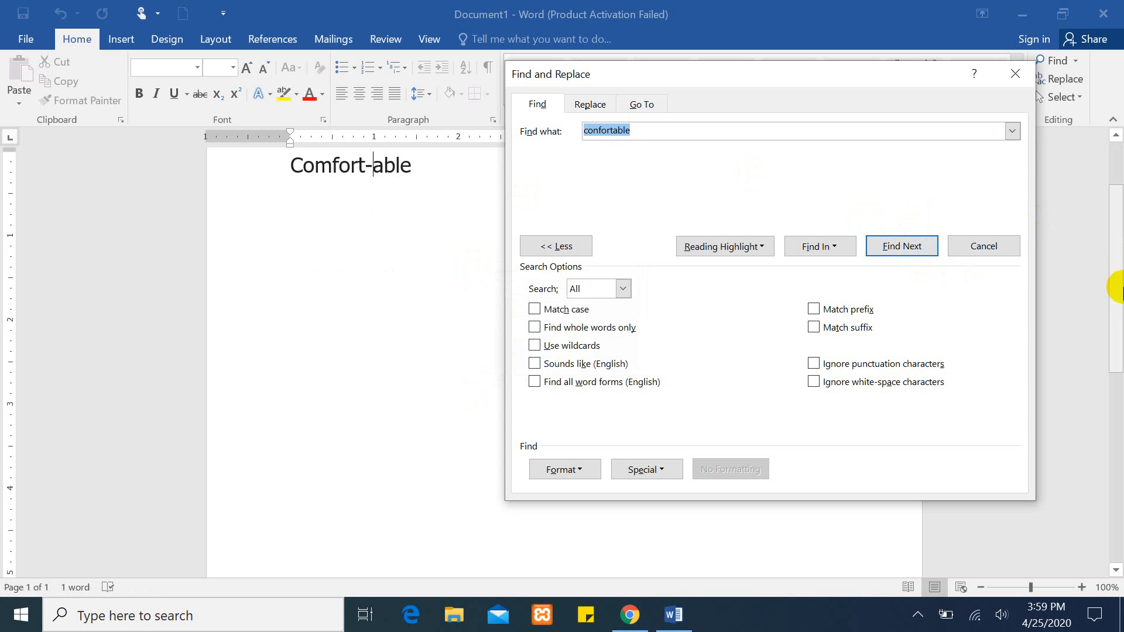
left_click_drag(1116, 234, 1119, 167)
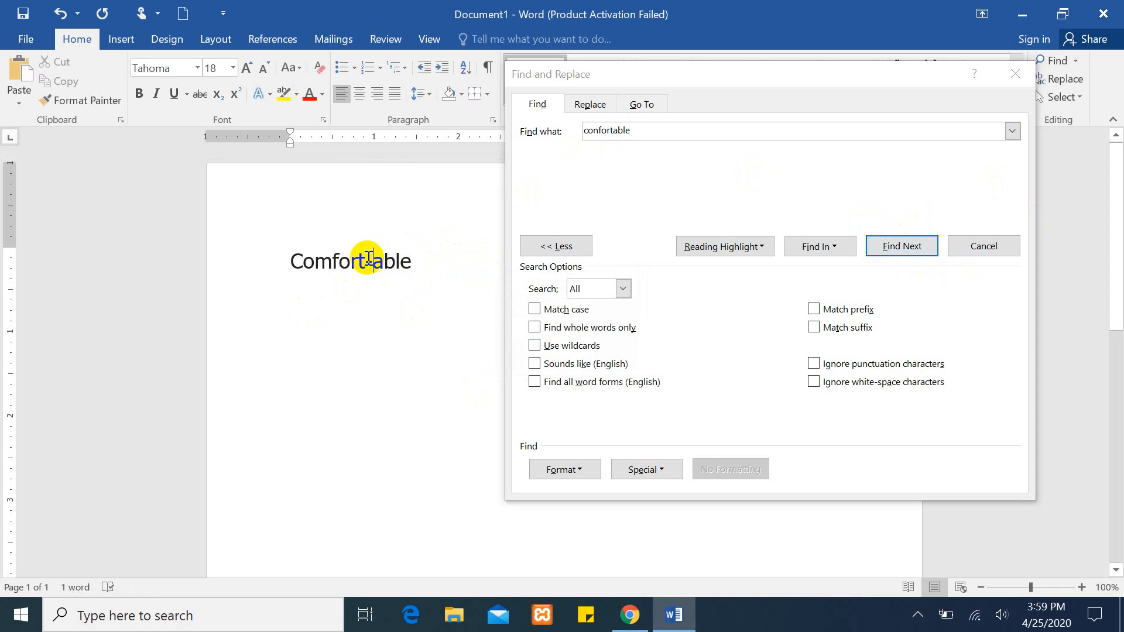
Step: Turn on Ignore punctuation characters and repeat the search for "confortable"
left_click(813, 365)
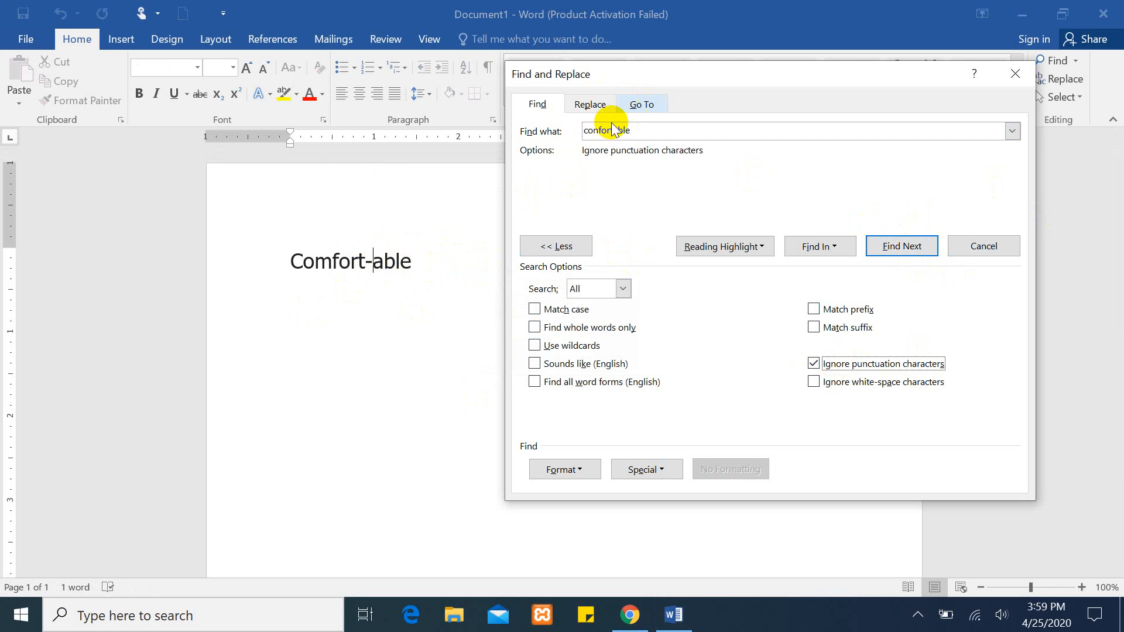
left_click(907, 245)
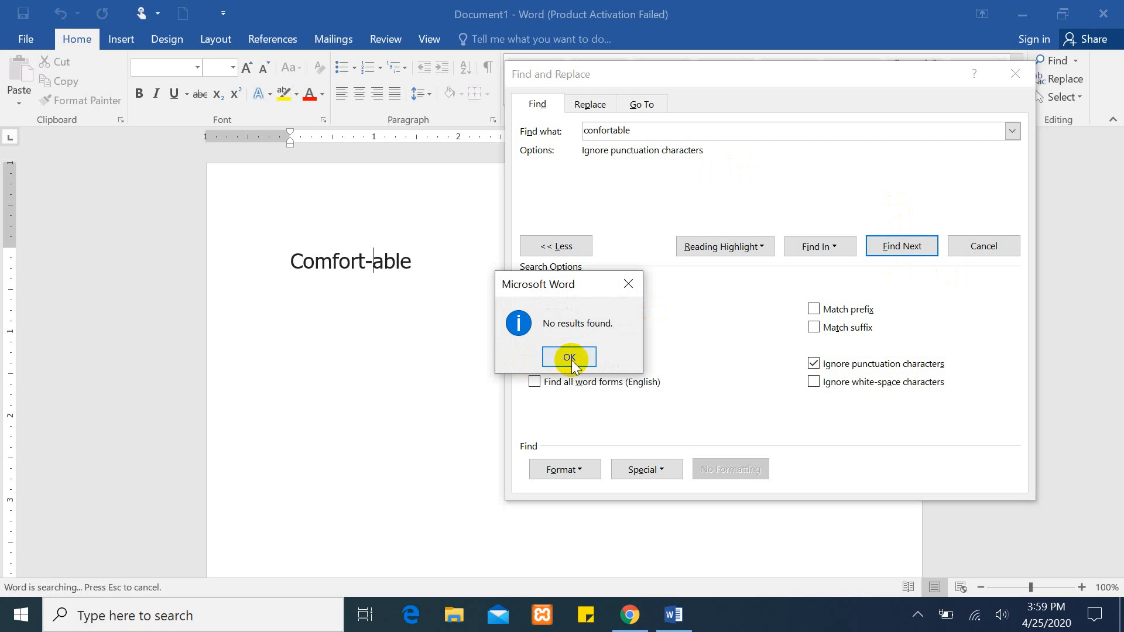
left_click(570, 357)
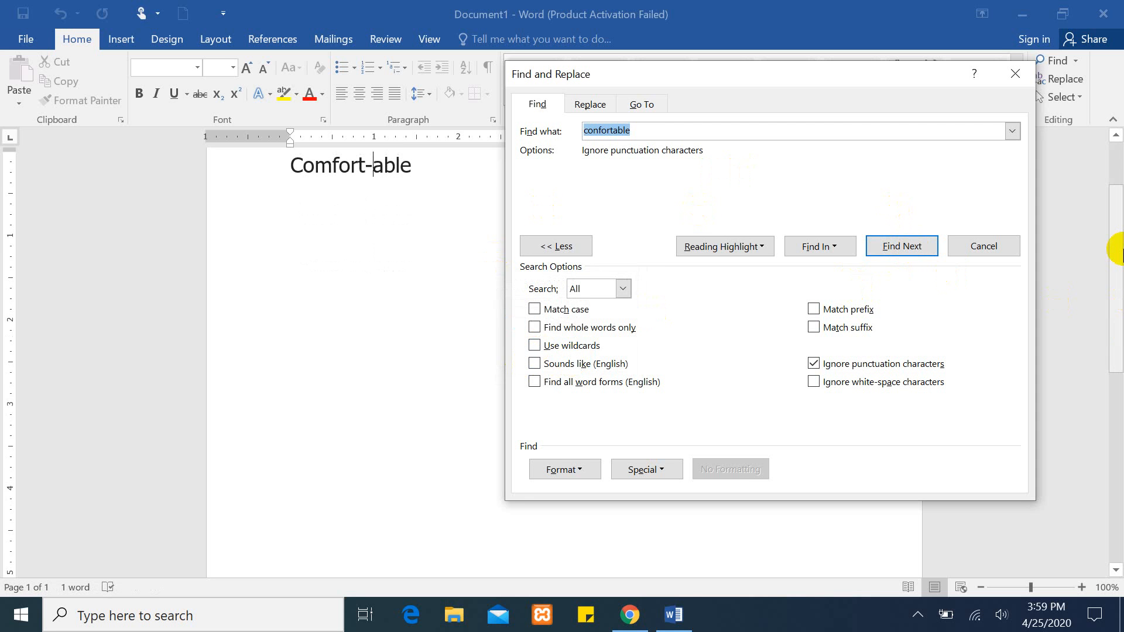
left_click_drag(1118, 253, 1117, 212)
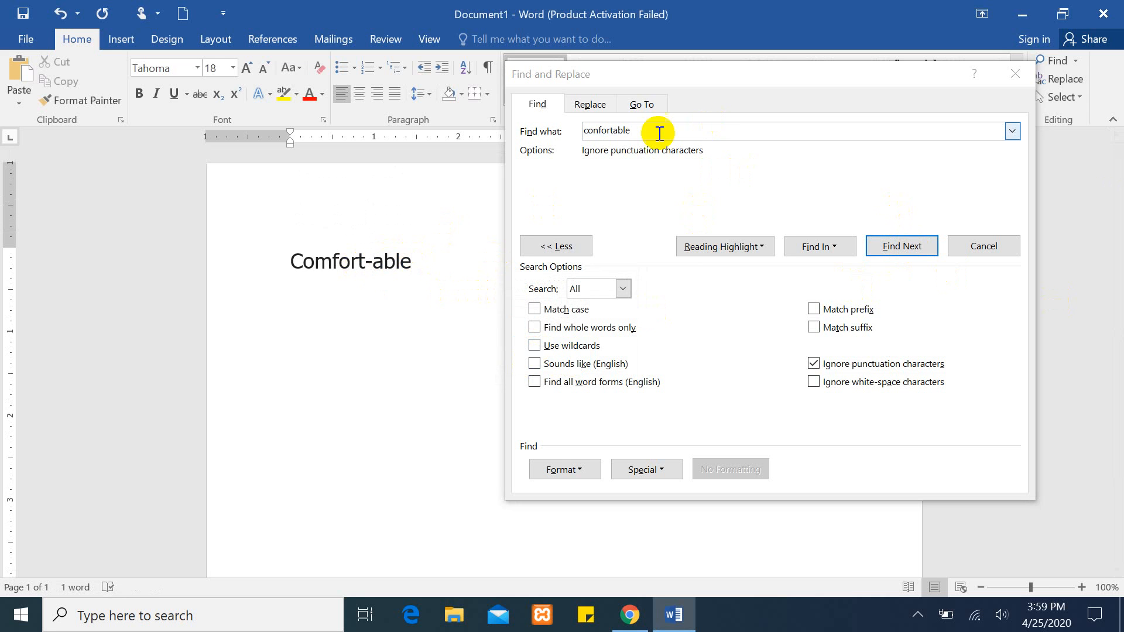
Step: Correct the search term to "comfortable" and search for it with Ignore punctuation characters turned off
double_click(599, 130)
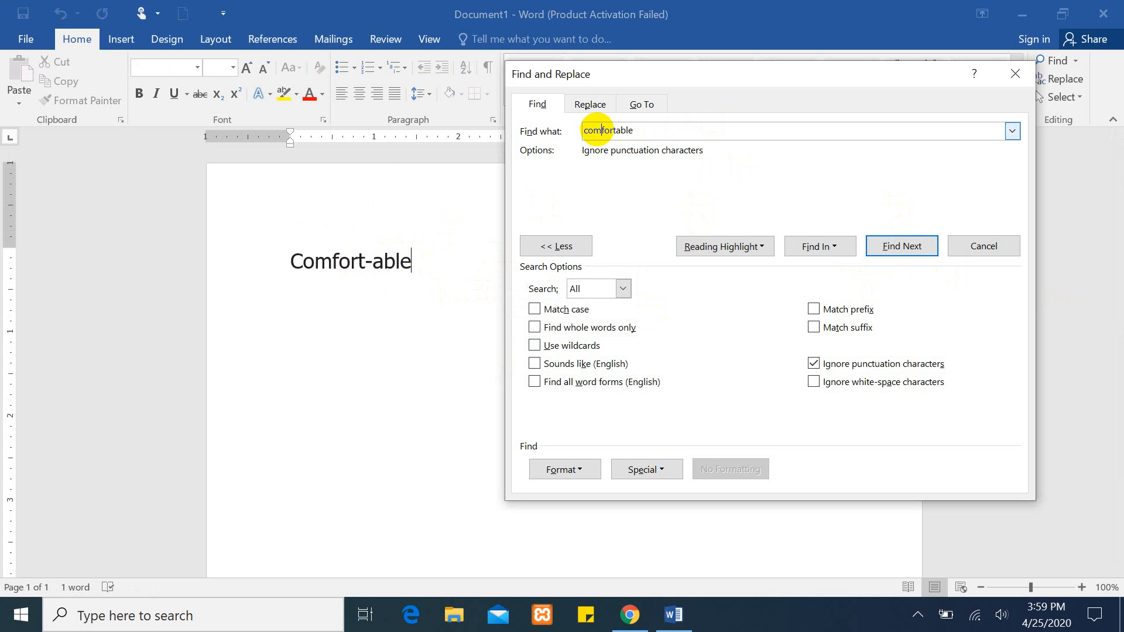
left_click(813, 364)
left_click(901, 246)
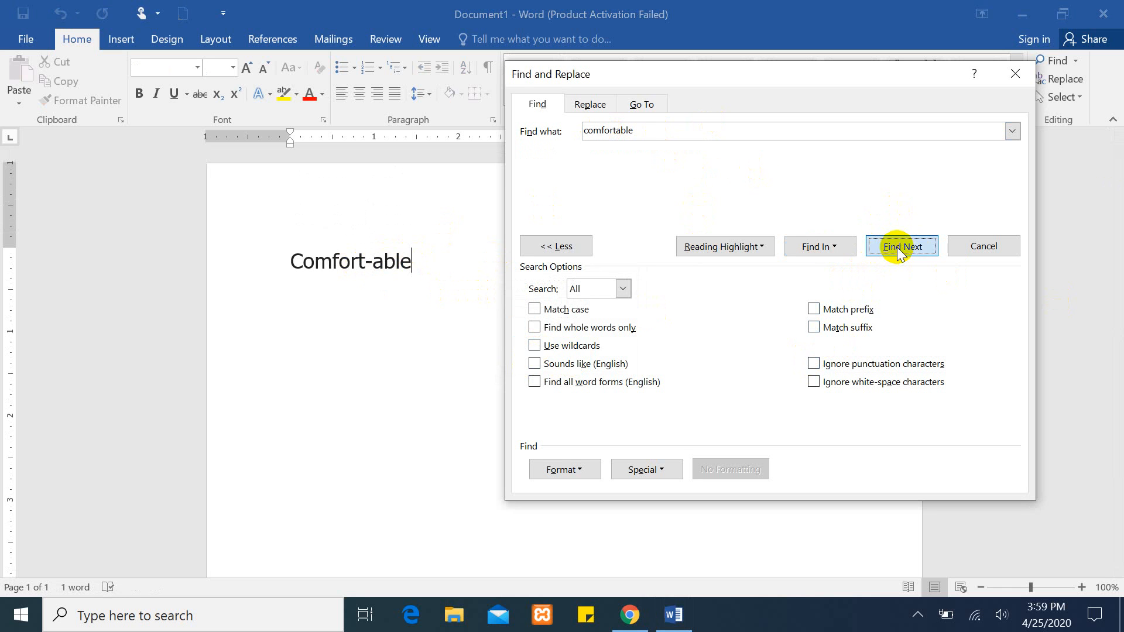
left_click(553, 357)
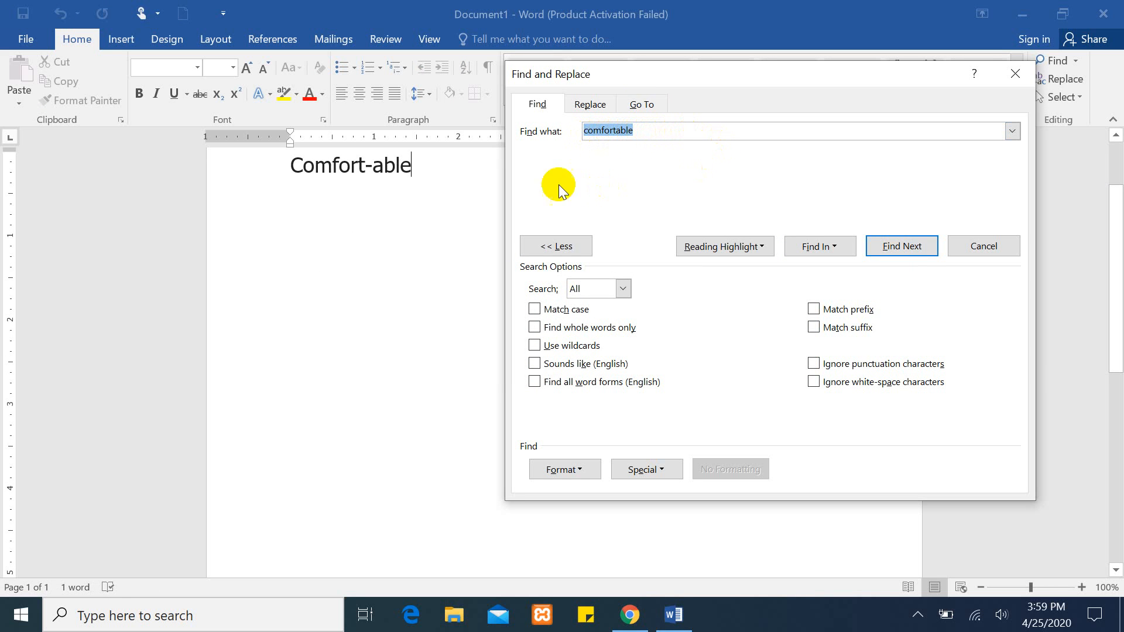
Step: Search for "comfortable" again with Ignore punctuation characters turned on
left_click(813, 365)
left_click(906, 246)
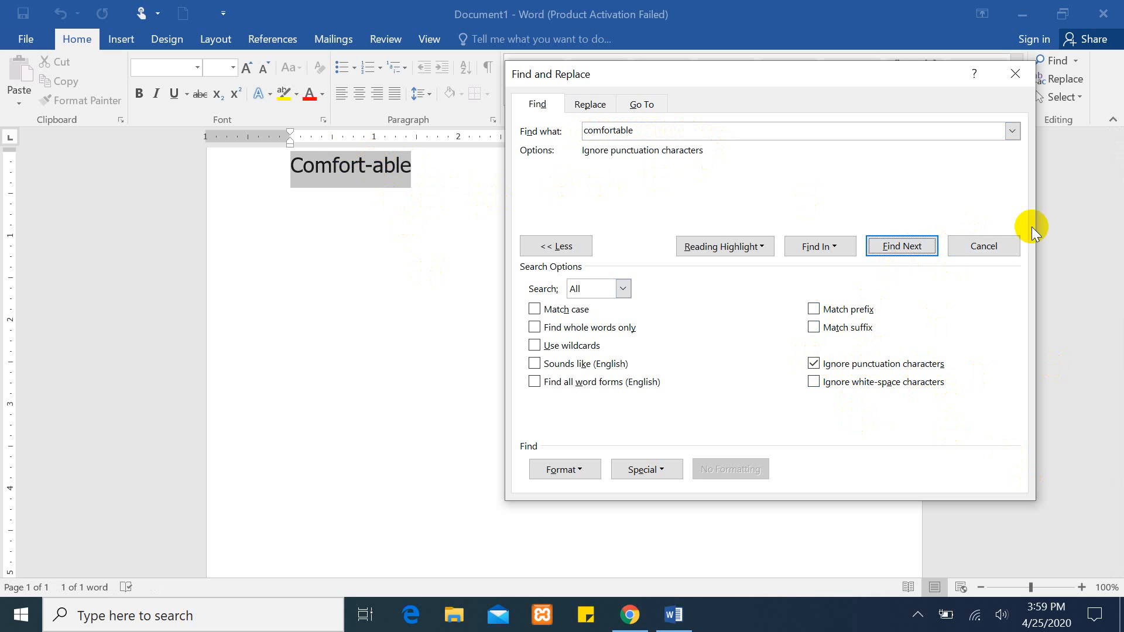
left_click_drag(1118, 280, 1120, 199)
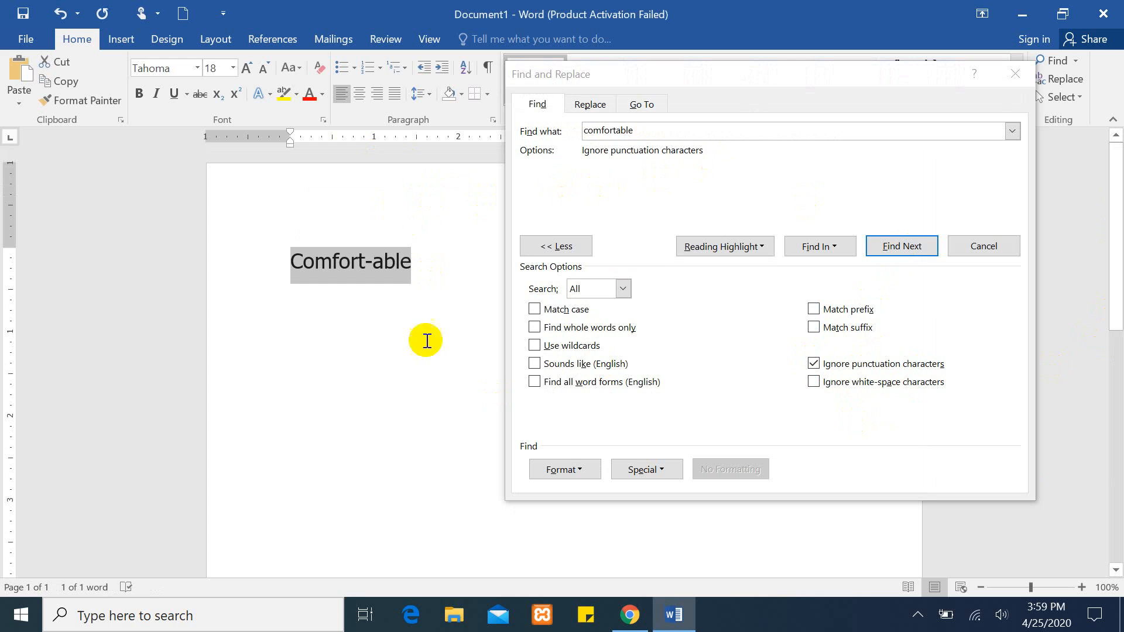
Step: Replace the hyphen in "Comfort-able" with a space and search for "comfortable" with Ignore punctuation characters turned off
left_click(377, 249)
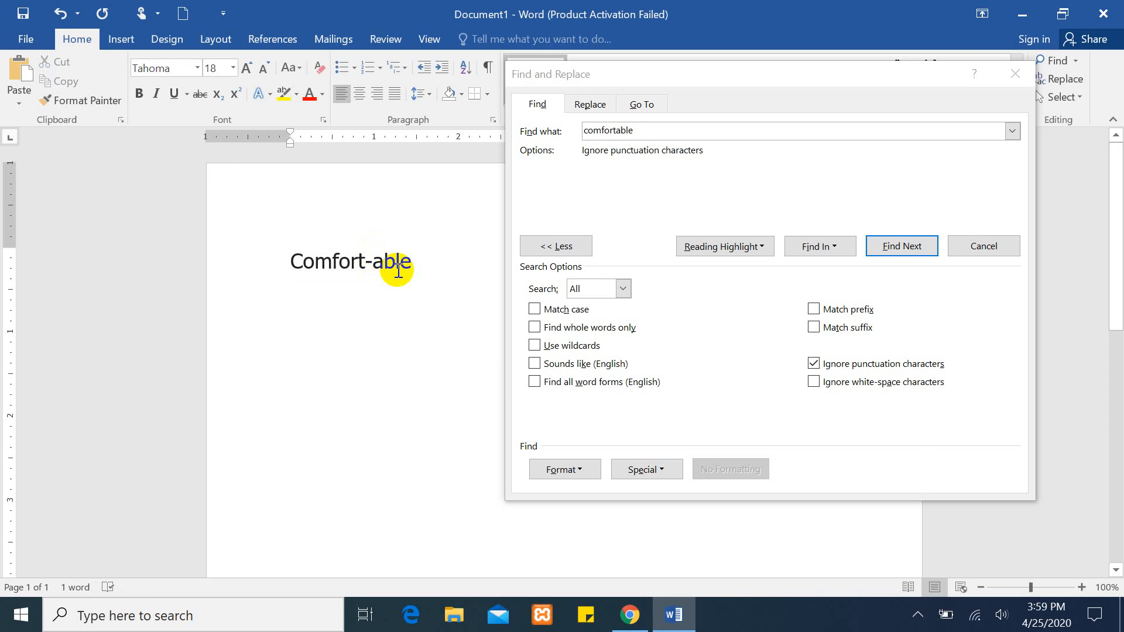
key("BackSpace")
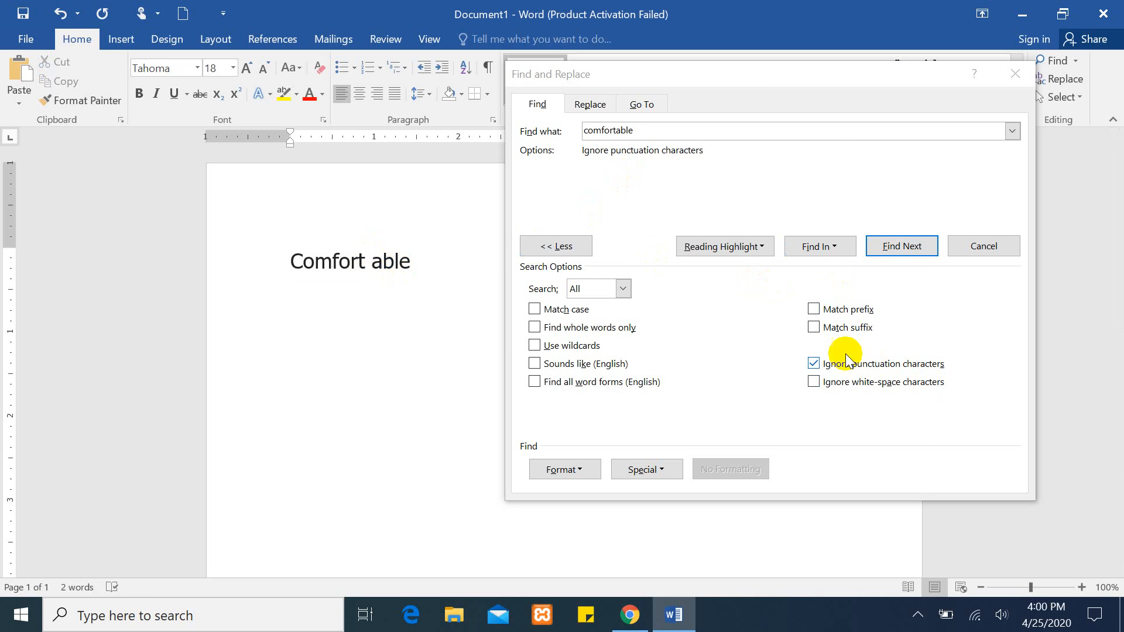
left_click(813, 364)
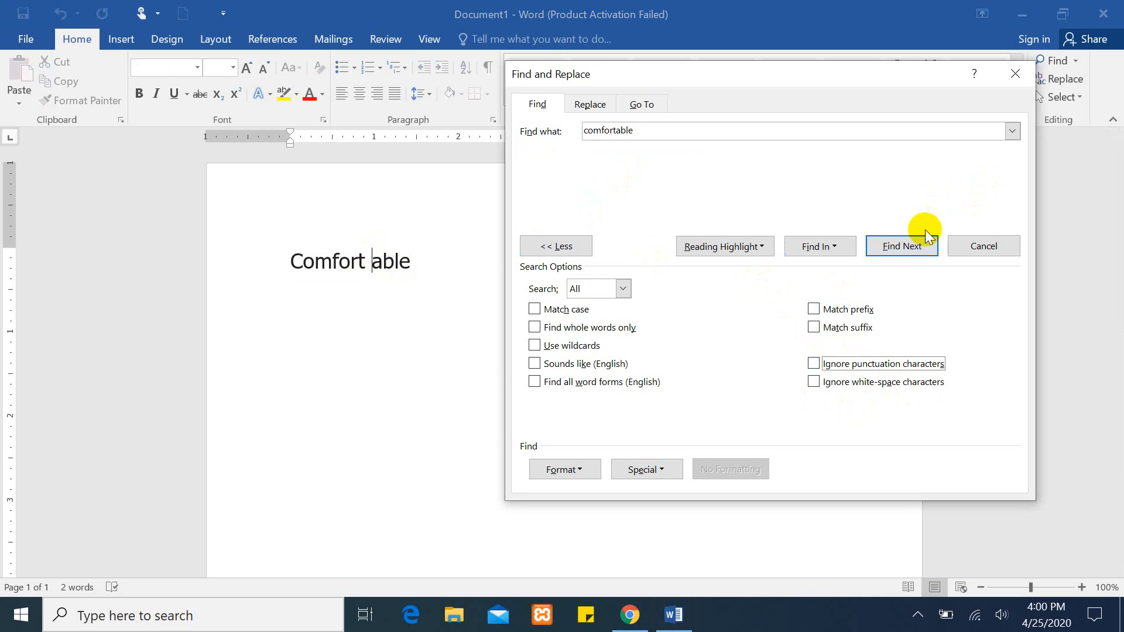
left_click(902, 246)
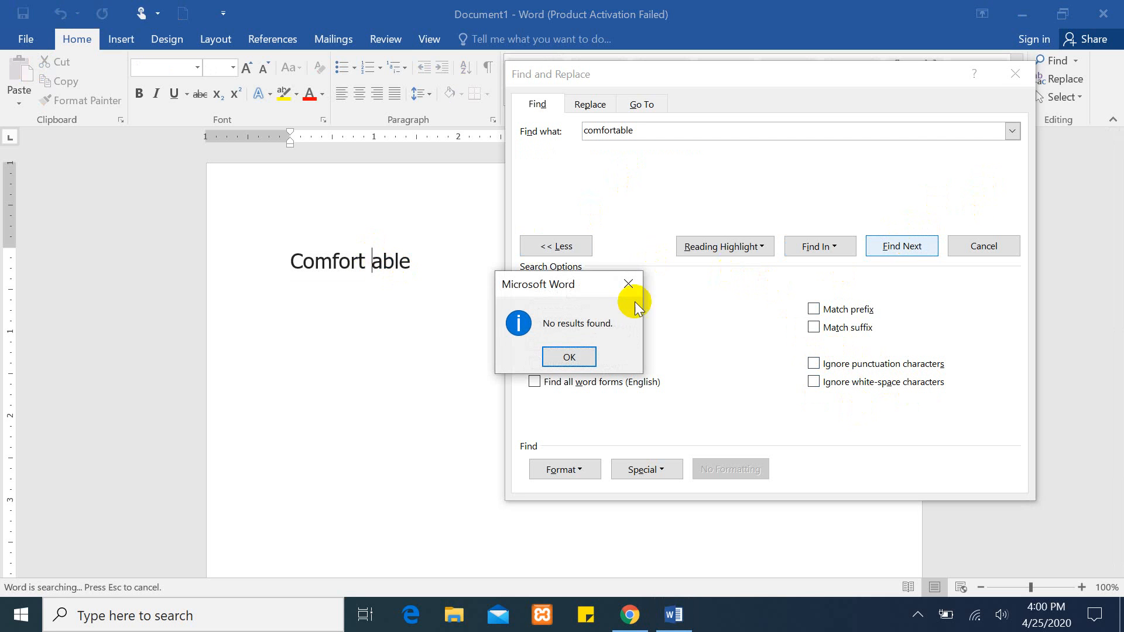
Step: Search for "comfortable" with Ignore white-space characters turned on, and close the Find and Replace dialog
left_click(568, 357)
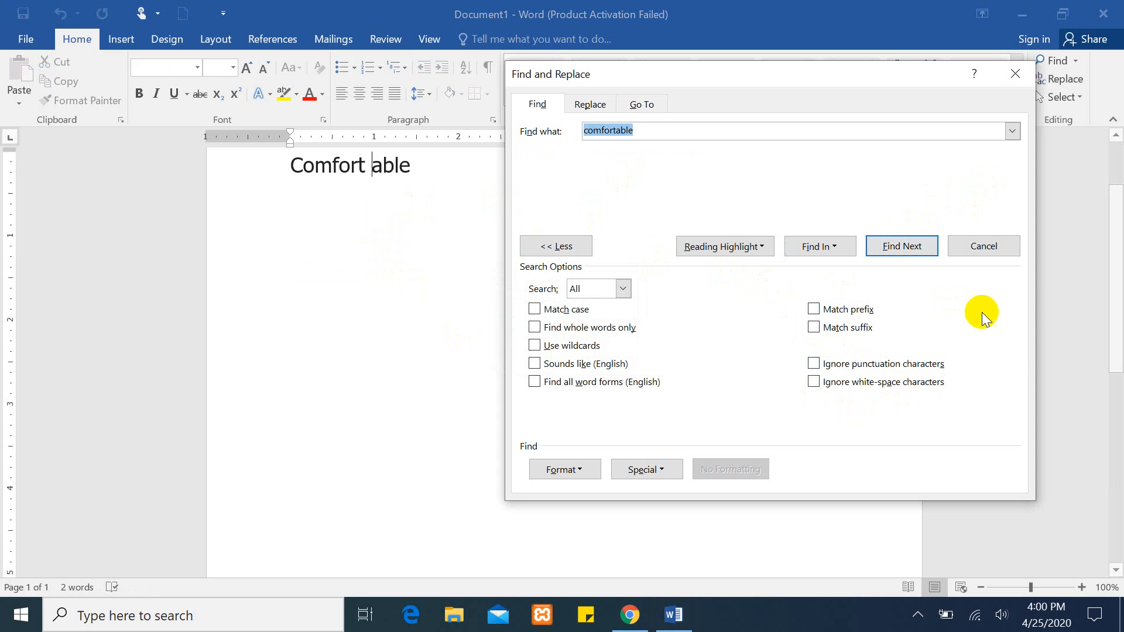
left_click(814, 382)
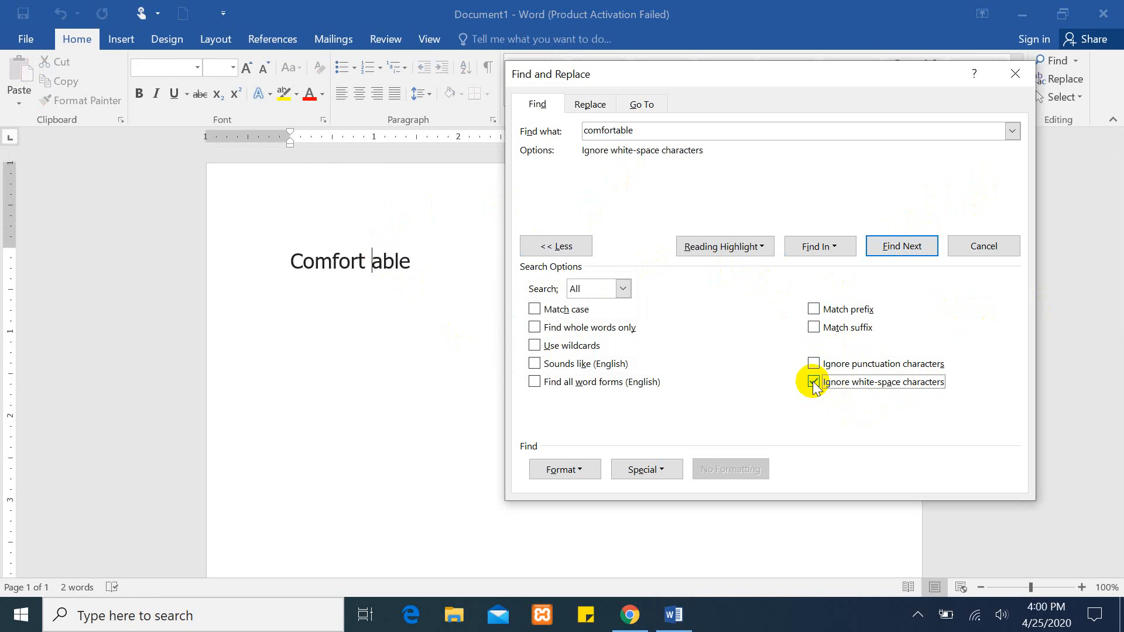
left_click(919, 255)
left_click(921, 257)
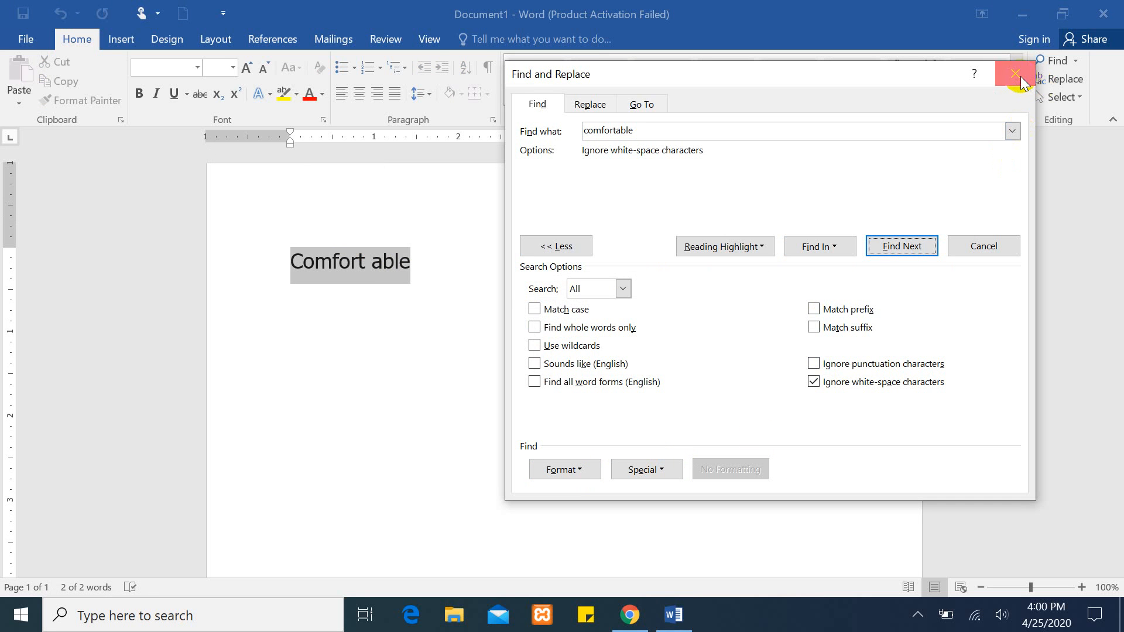
left_click(1026, 71)
Step: Open the Go To options of Find and Replace and move the dialog clear of the text
left_click(1075, 62)
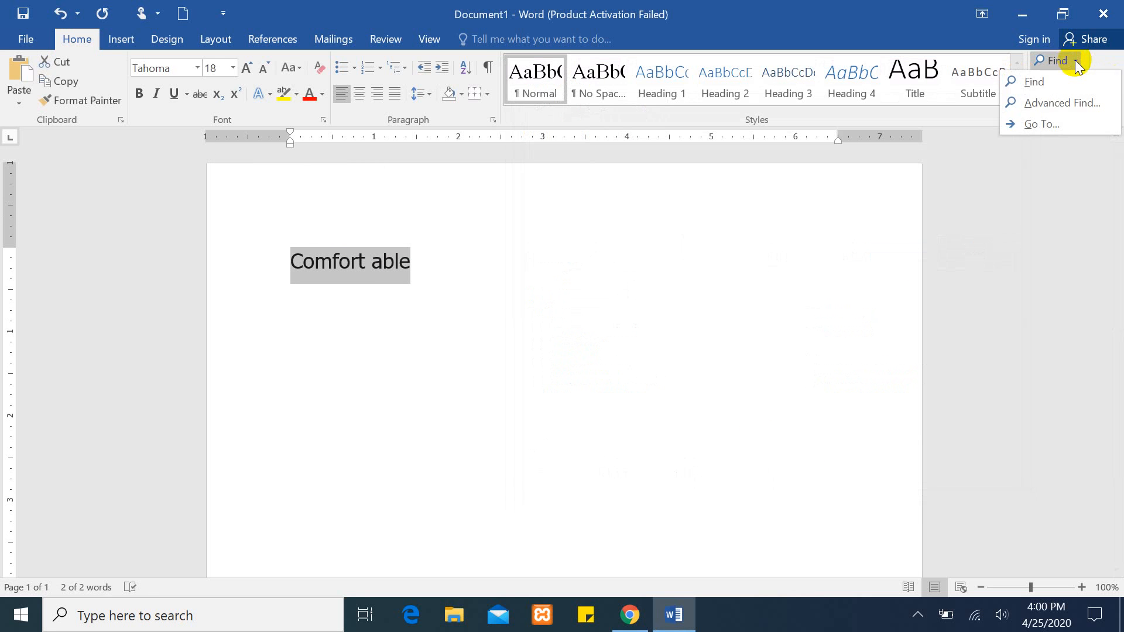
left_click(1037, 124)
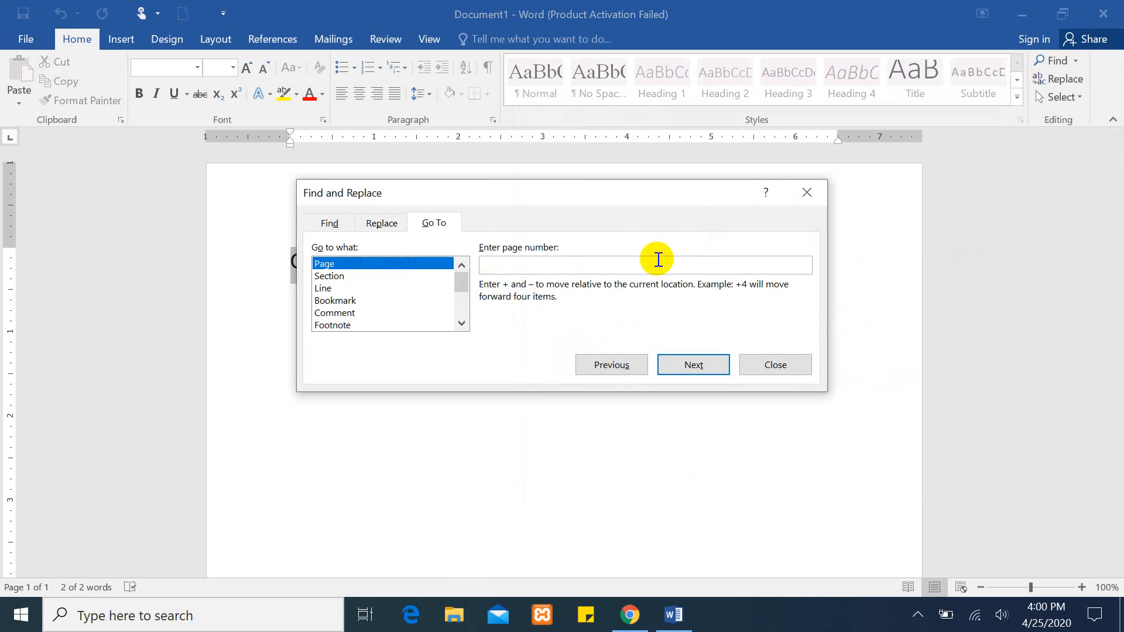
left_click_drag(570, 195, 684, 306)
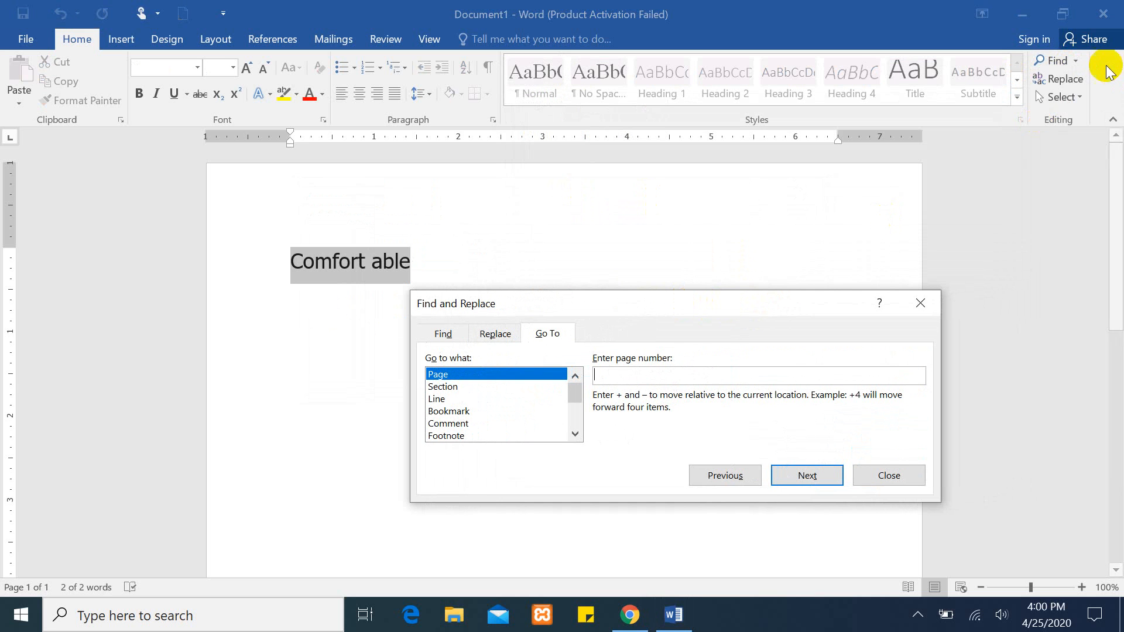
left_click(1076, 61)
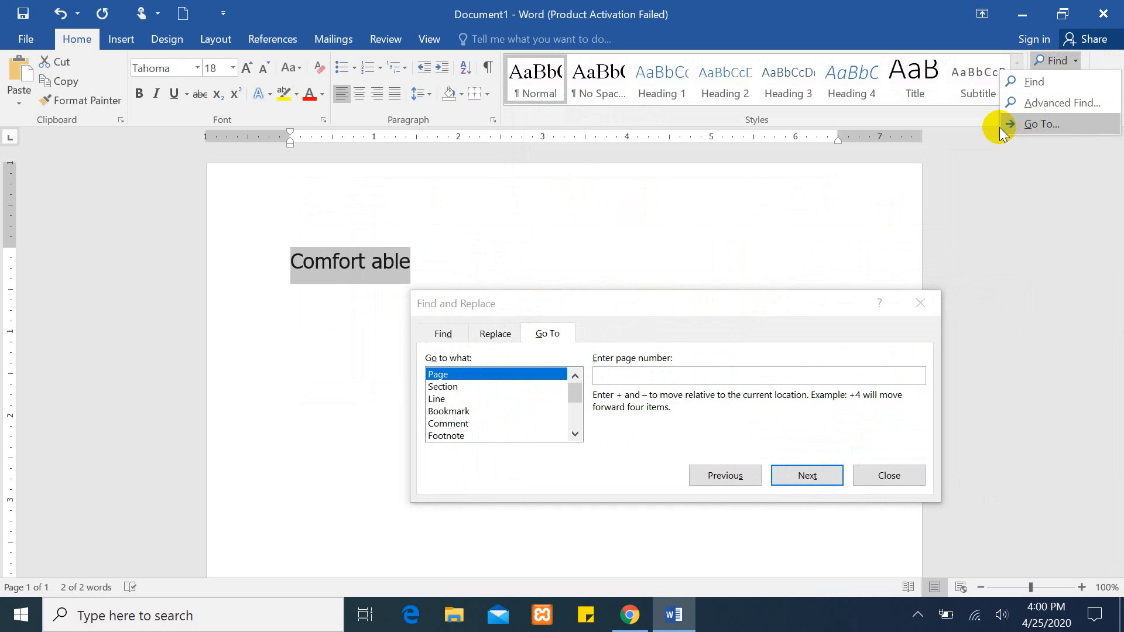
Step: Replace the text "Comfort able" with "Awal page" and close the Find and Replace dialog
left_click(525, 256)
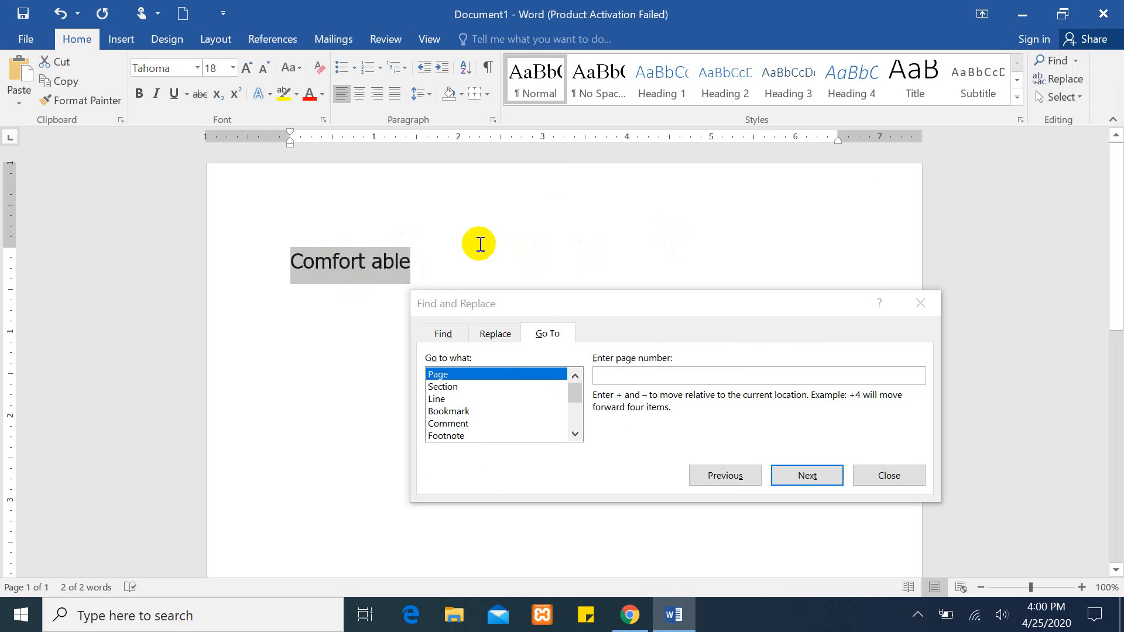
key("Delete")
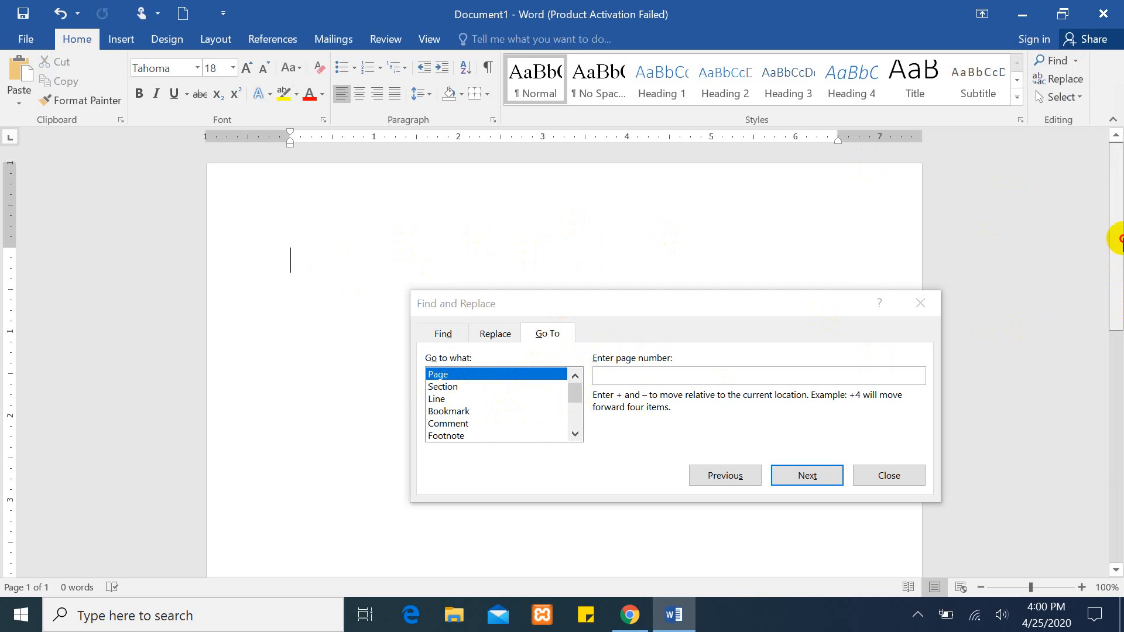
left_click(921, 302)
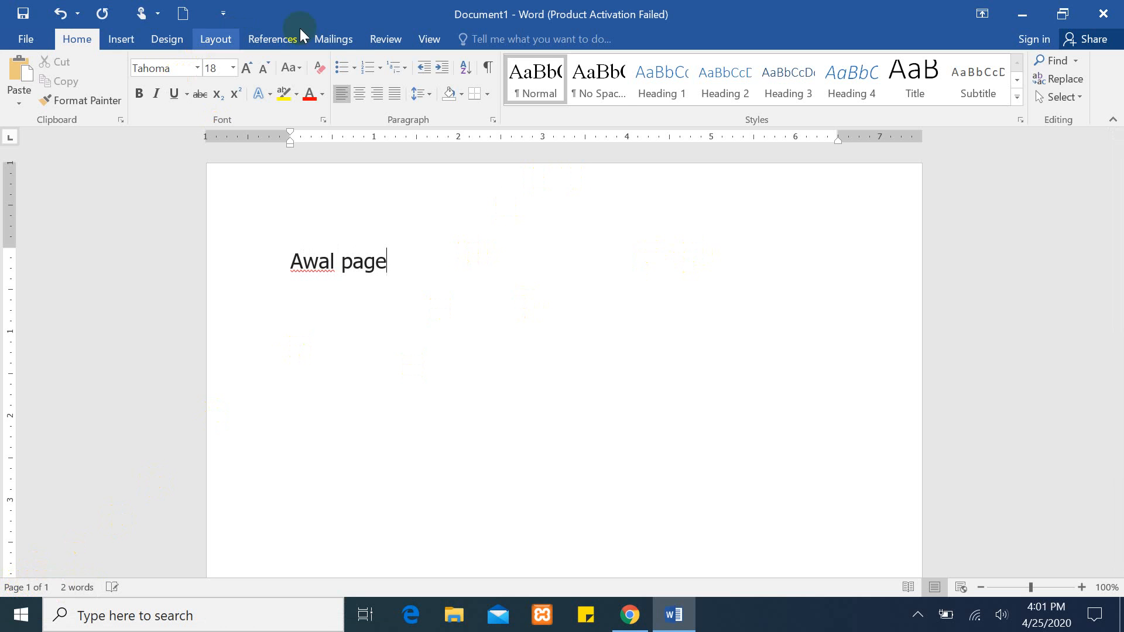
Step: Insert a page break after "Awal page" and enter "Doiam page" on the second page
left_click(217, 47)
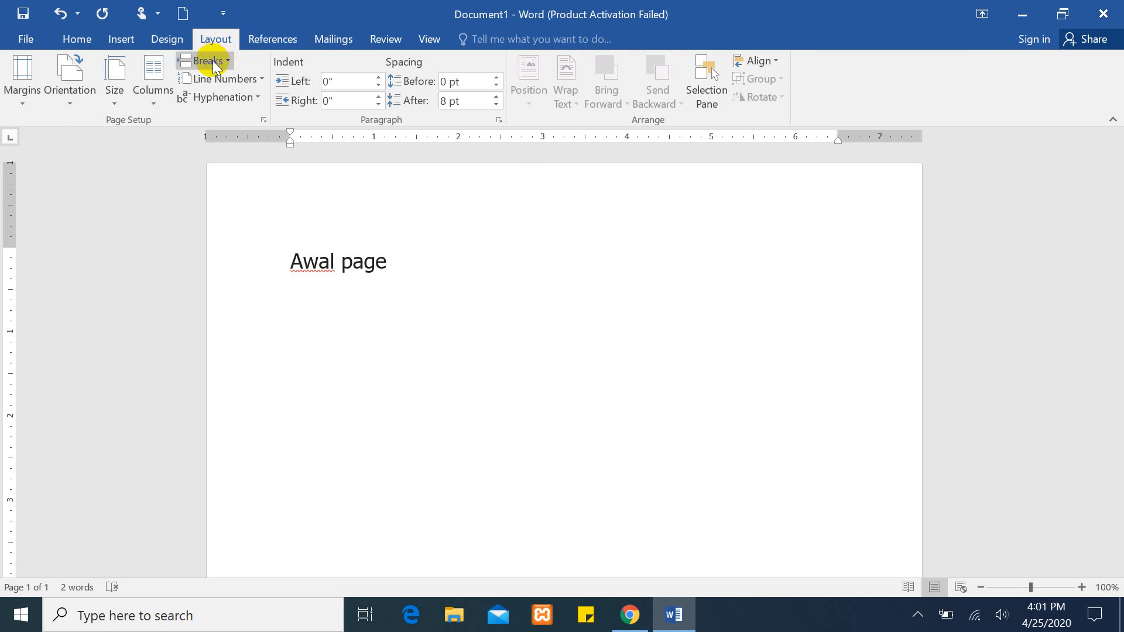
left_click(214, 62)
left_click(243, 103)
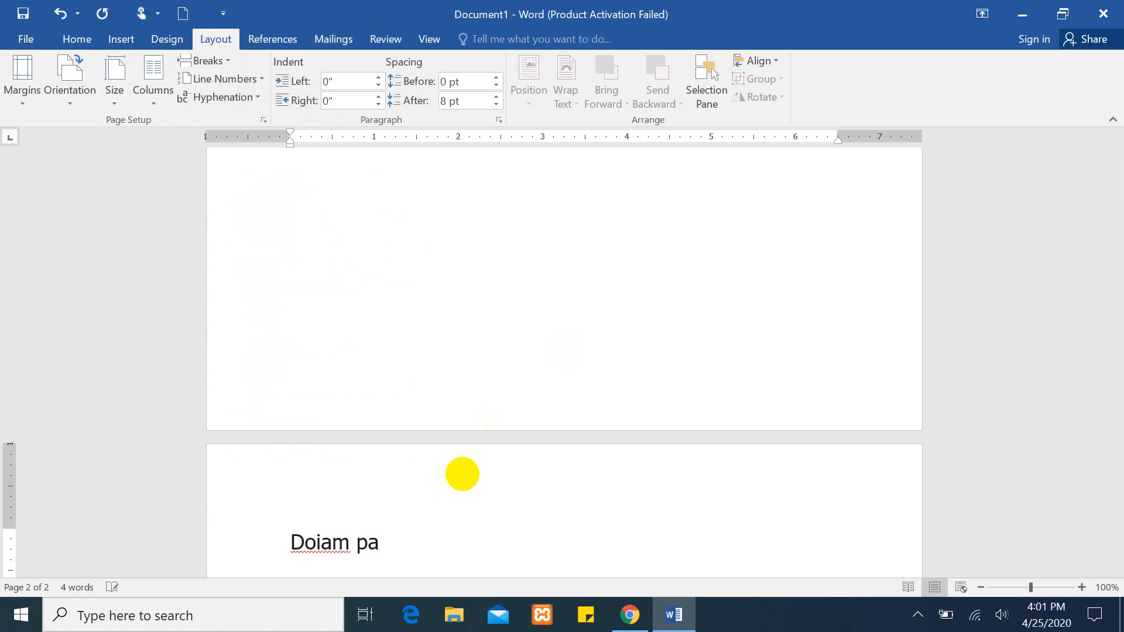
Step: Insert a page break after "Doiam page" and enter "Daryam page" on the third page
left_click(206, 62)
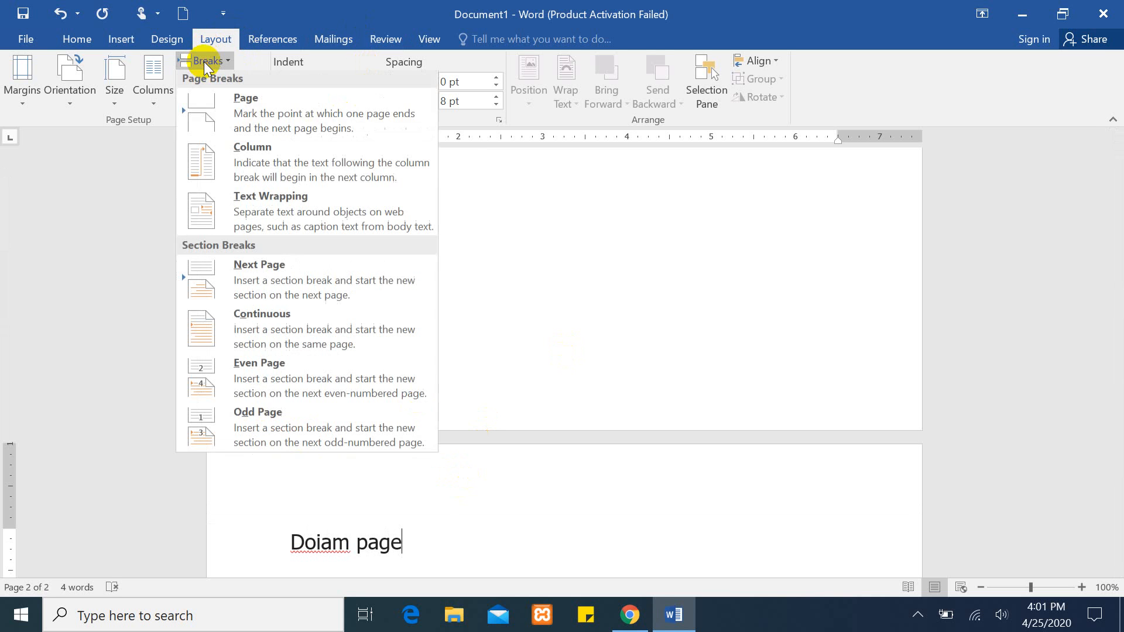
left_click(245, 110)
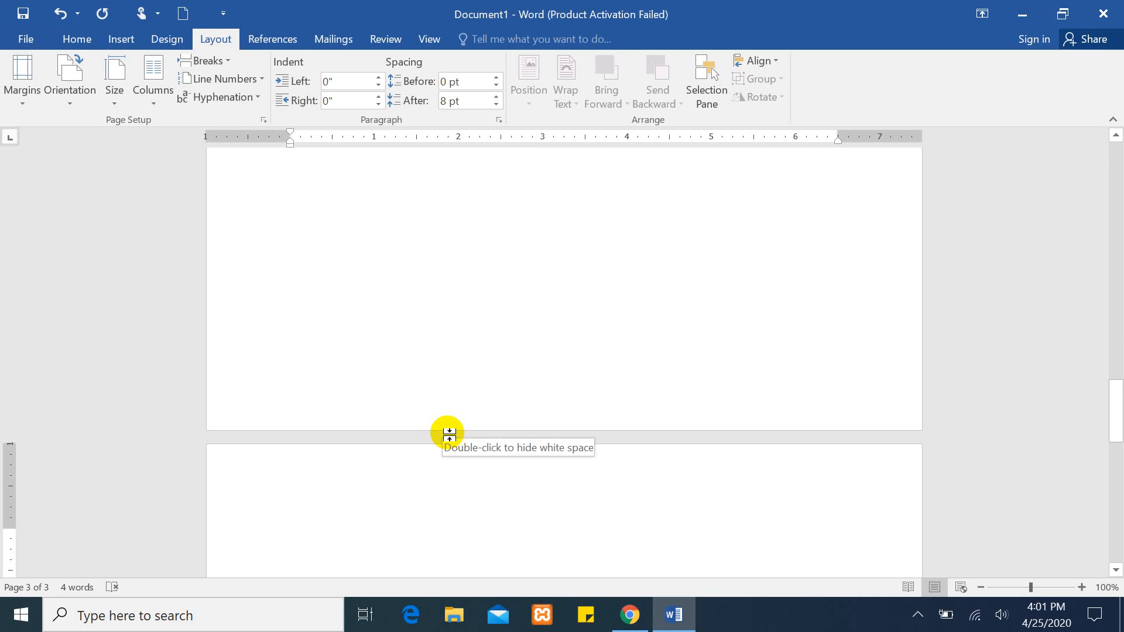
type("S")
key("BackSpace")
type("Daryam page")
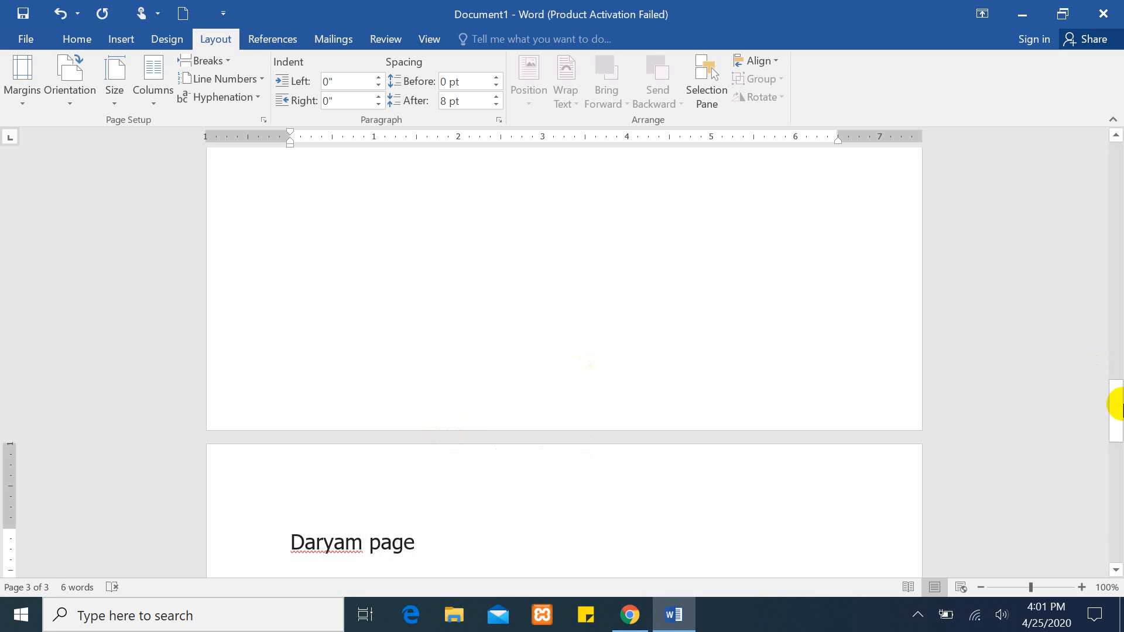
Step: Place the cursor after "Awal page" on the first page, and open and close the Go To dialog
left_click_drag(1117, 403, 1119, 76)
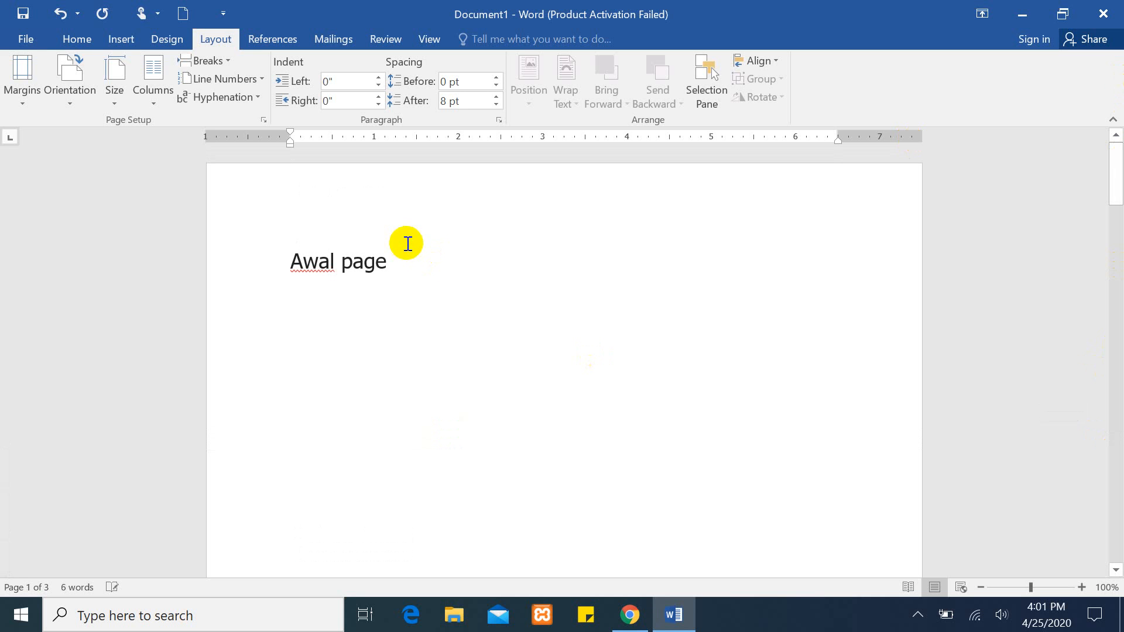
left_click(408, 243)
left_click(75, 40)
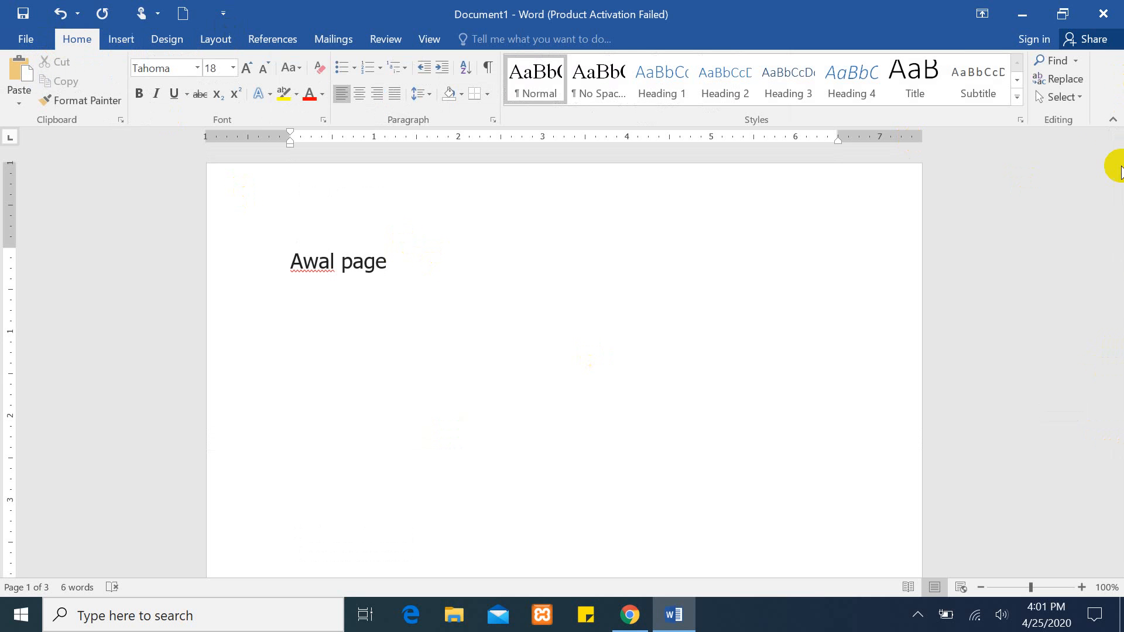
left_click(1077, 61)
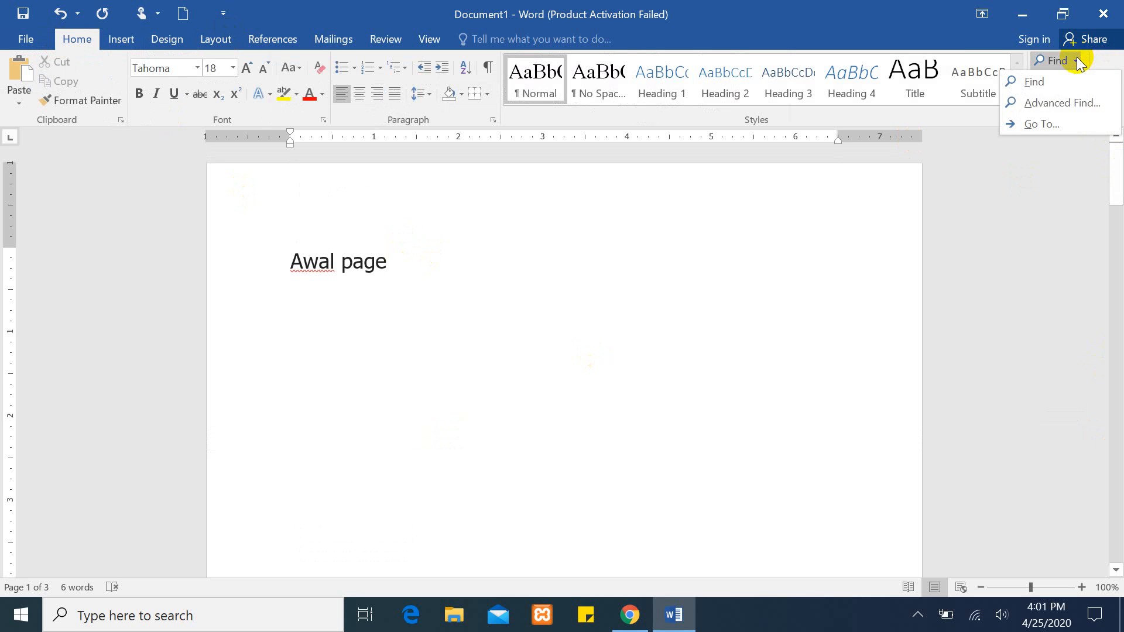
left_click(1024, 121)
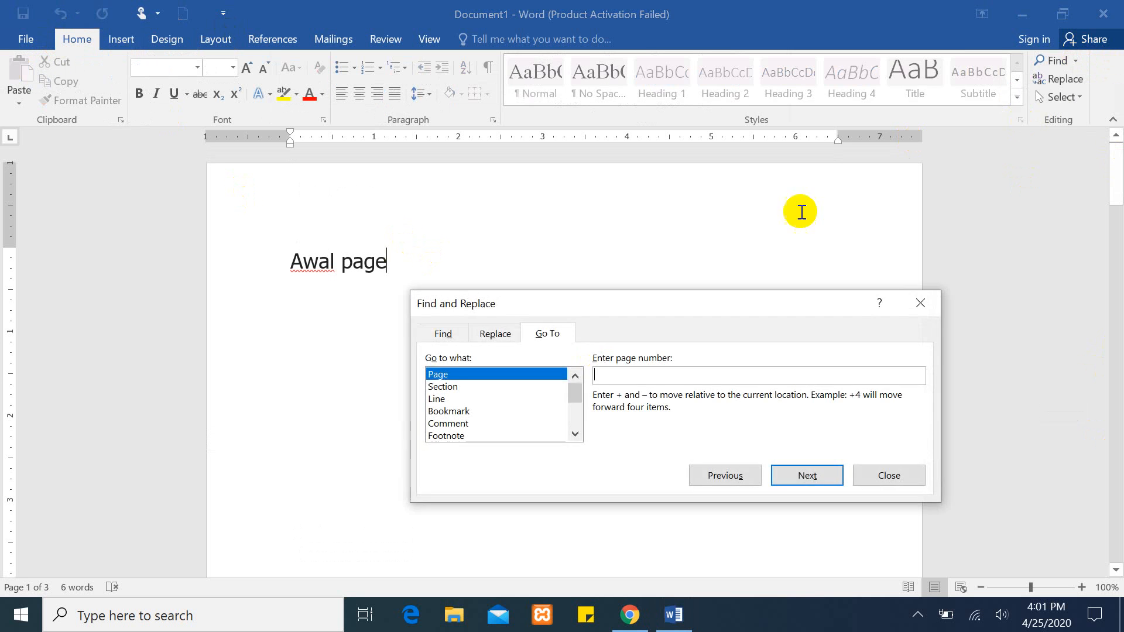
left_click(921, 304)
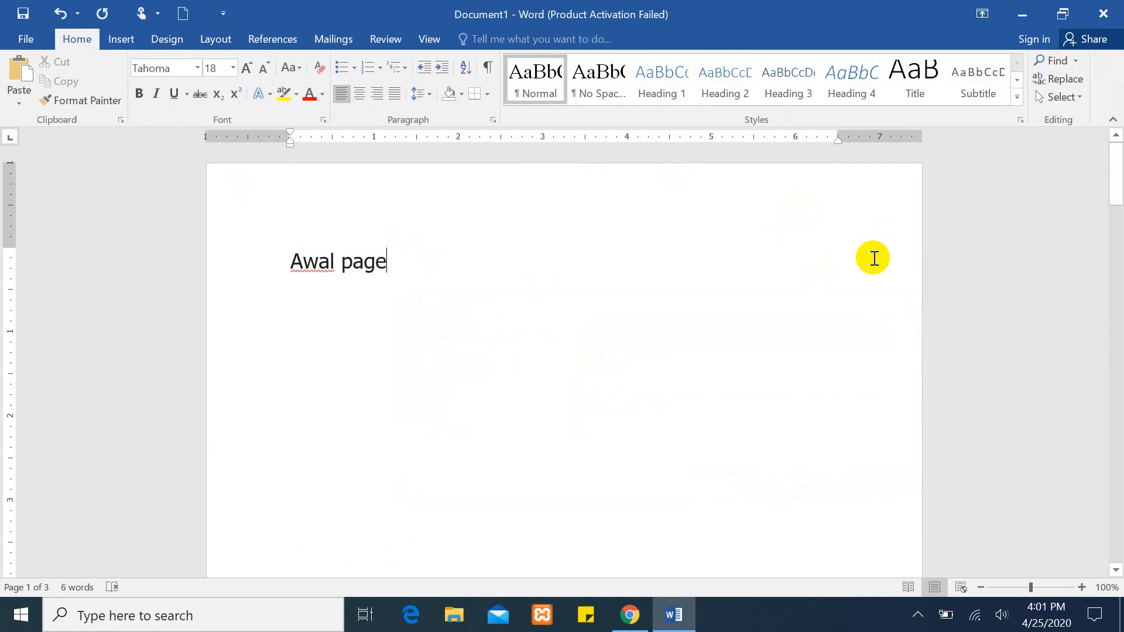
Step: Reopen the Go To dialog and jump to page 2 of the document
key("ctrl+g")
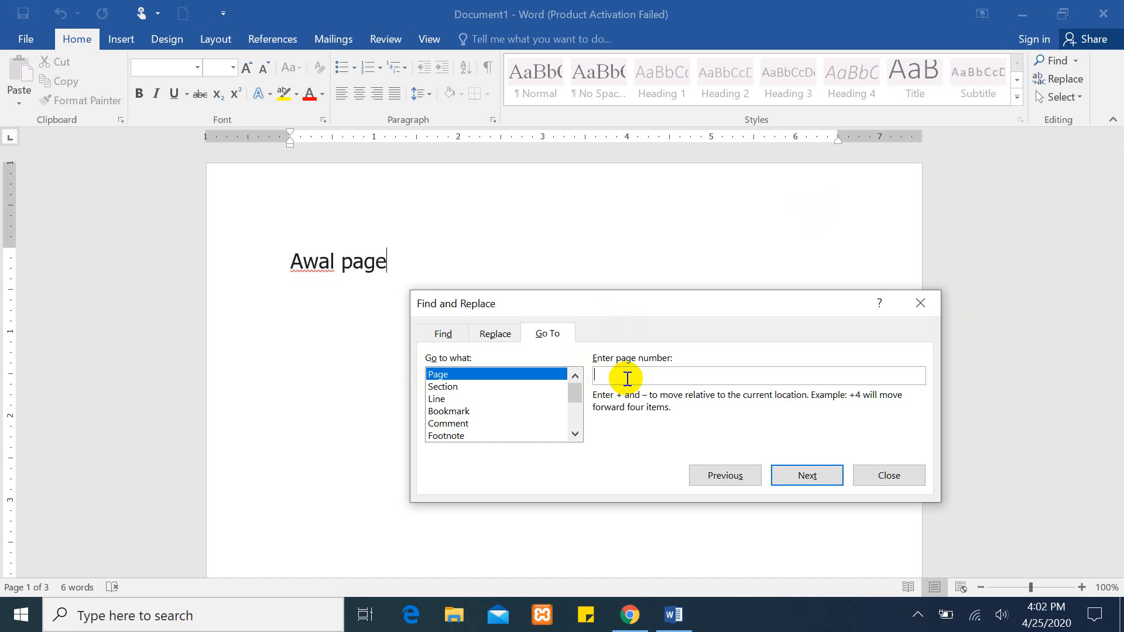
type("2")
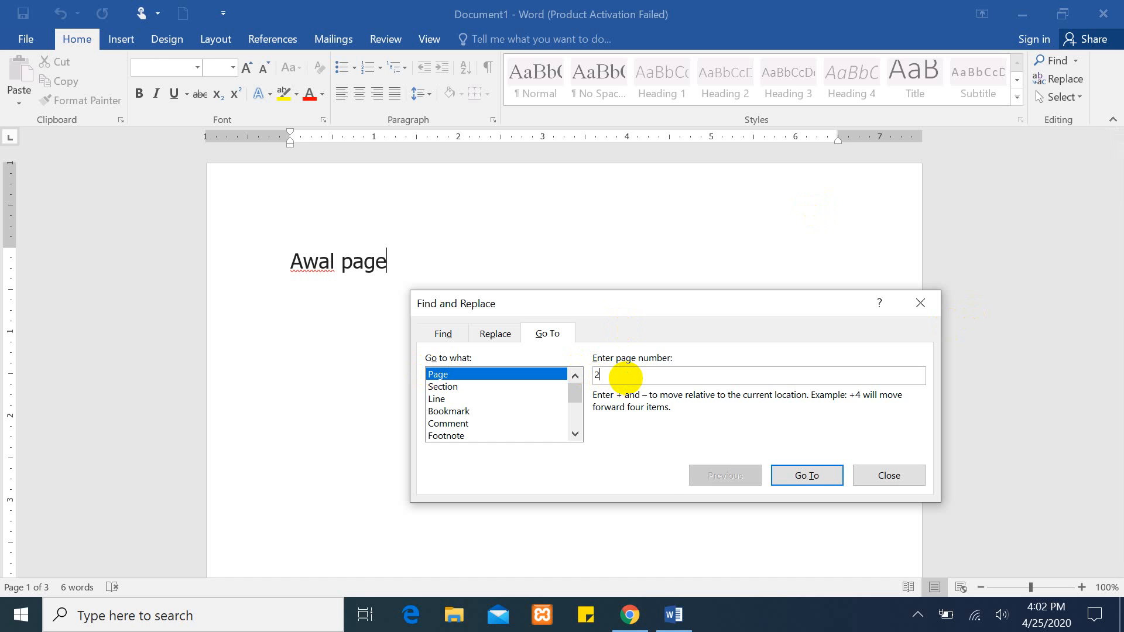
left_click(808, 476)
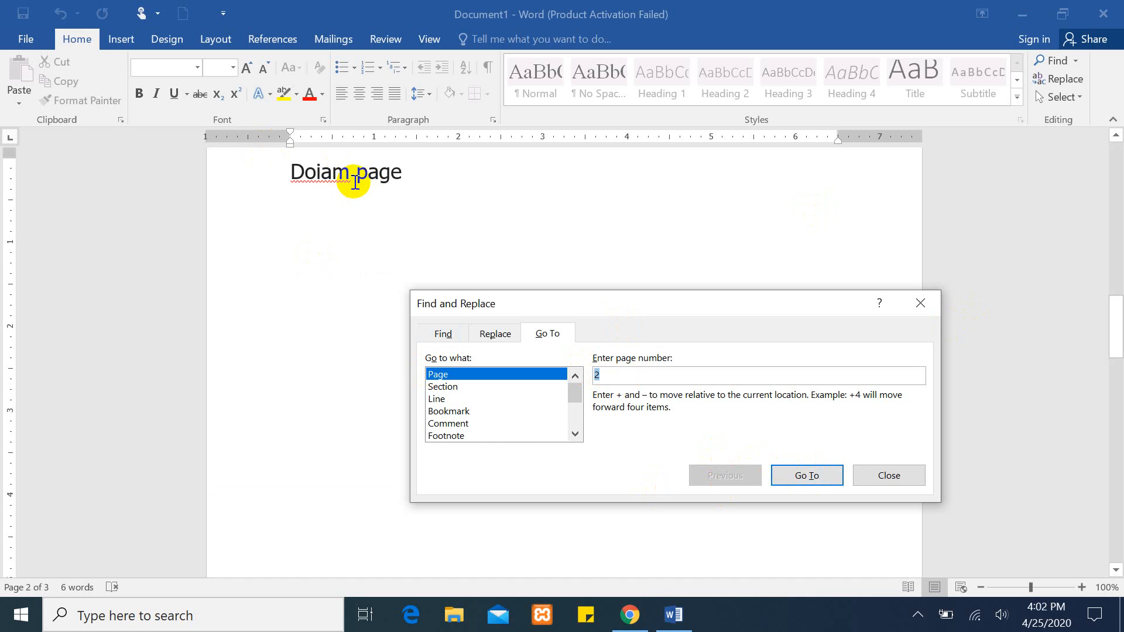
Step: Jump to page 3 with Go To and close the dialog
key("BackSpace")
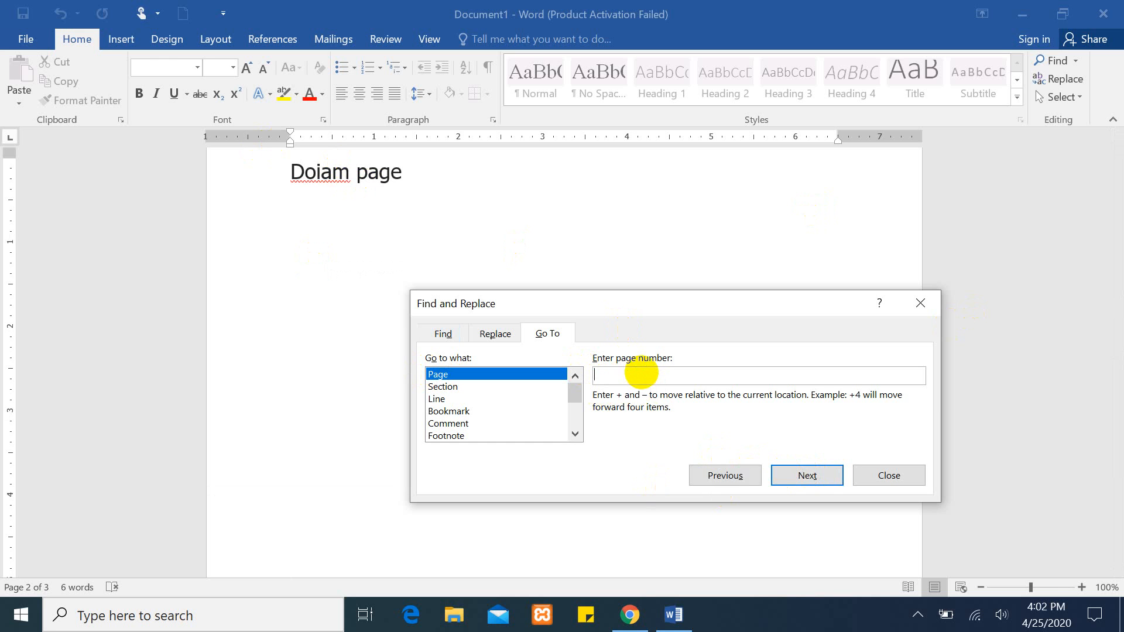
type("3")
left_click(827, 480)
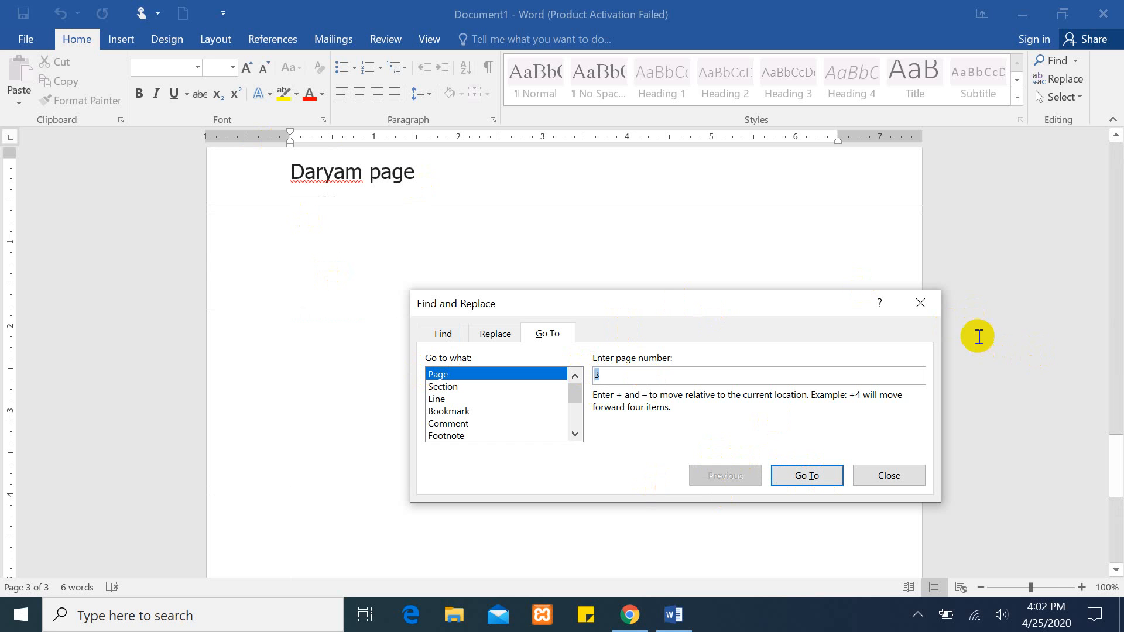
left_click(921, 303)
Step: Check the end of the document, return to the first page and use Go To to jump to page 2 again
left_click_drag(1119, 474, 1116, 561)
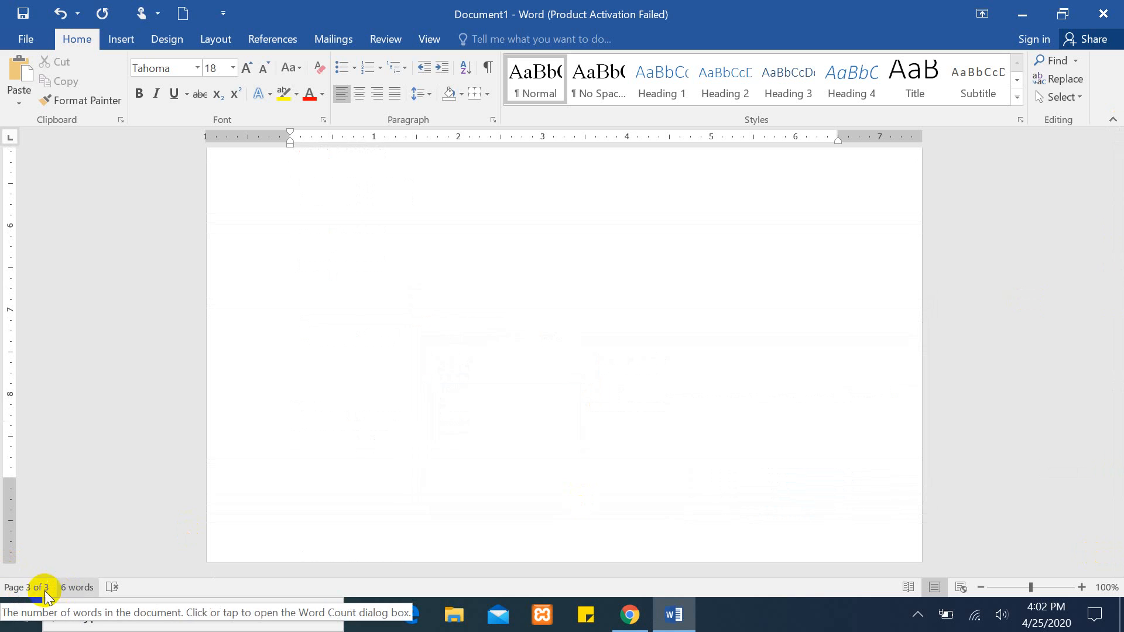
left_click_drag(1115, 551, 1117, 145)
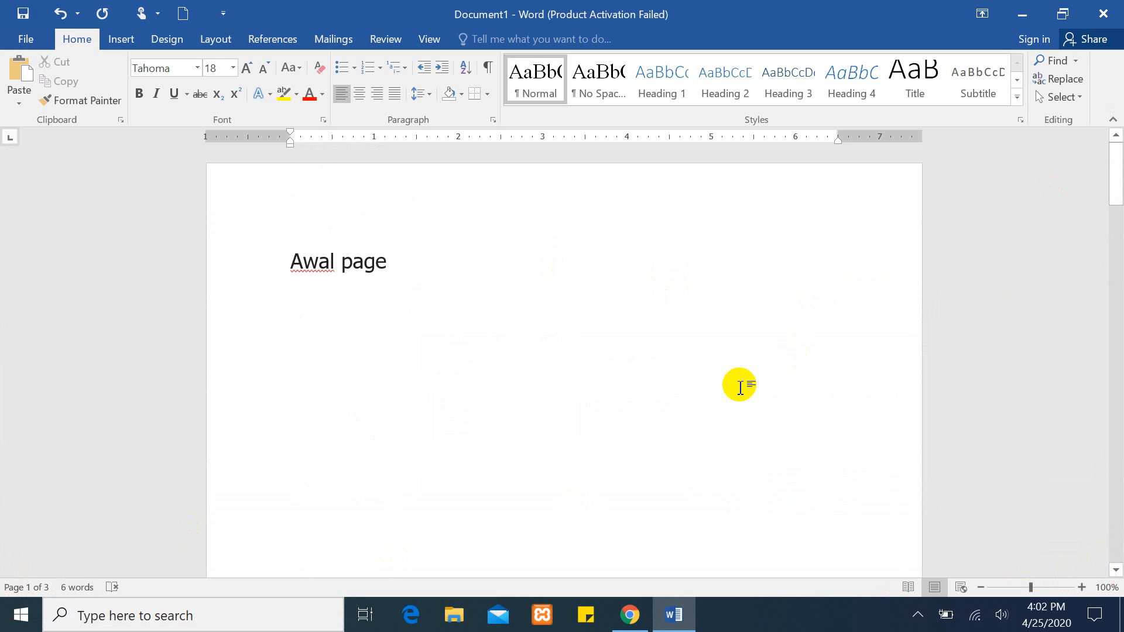
key("ctrl+g")
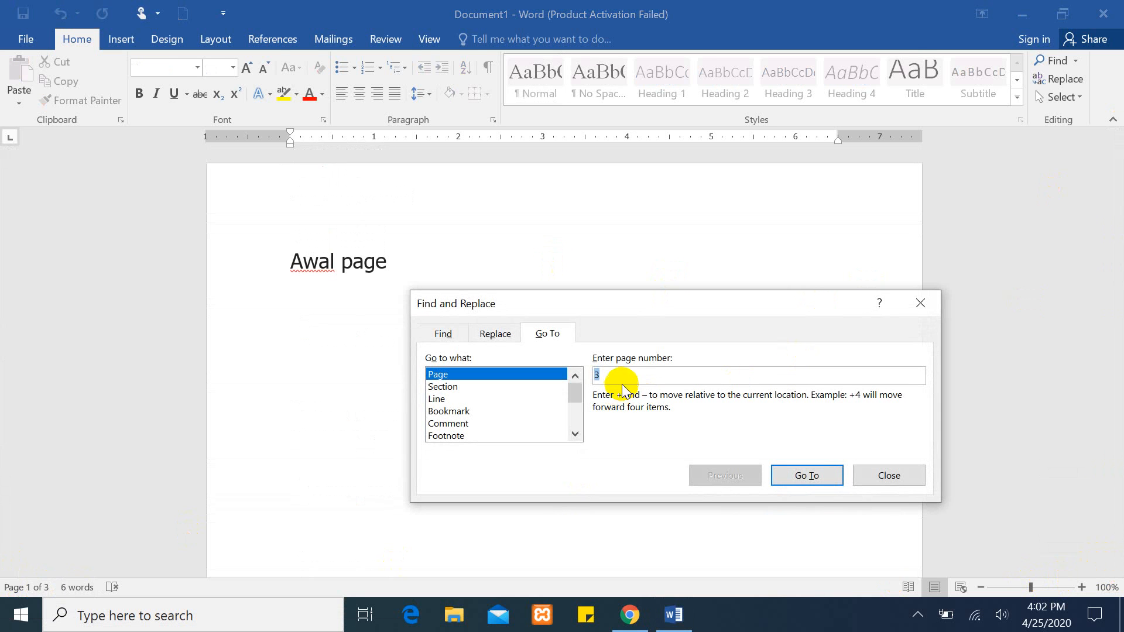
key("BackSpace")
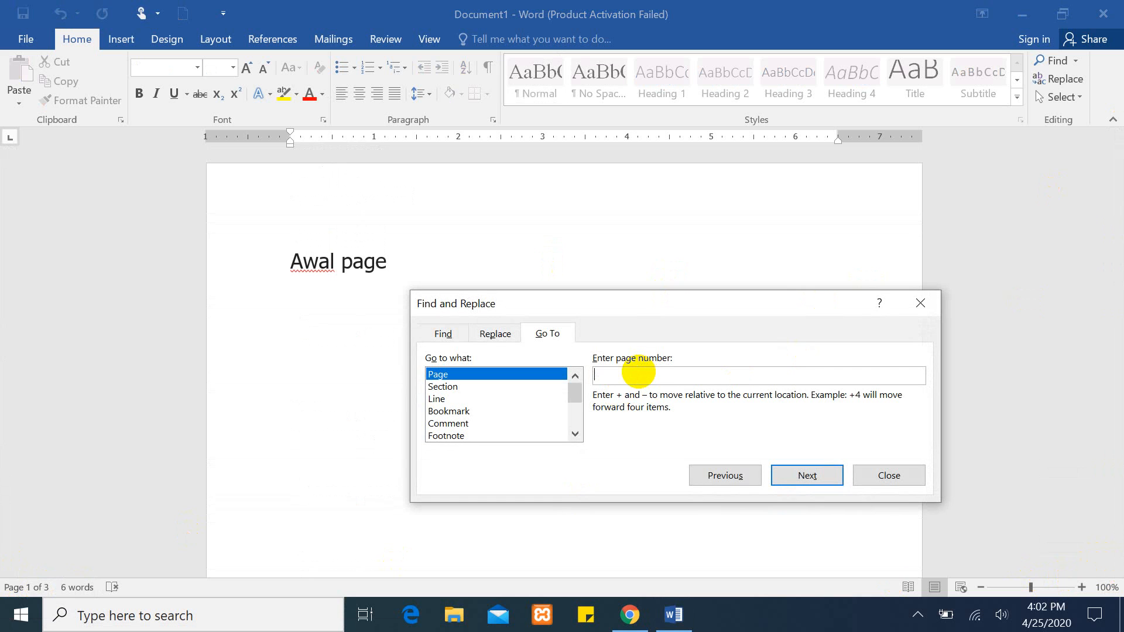
type("2")
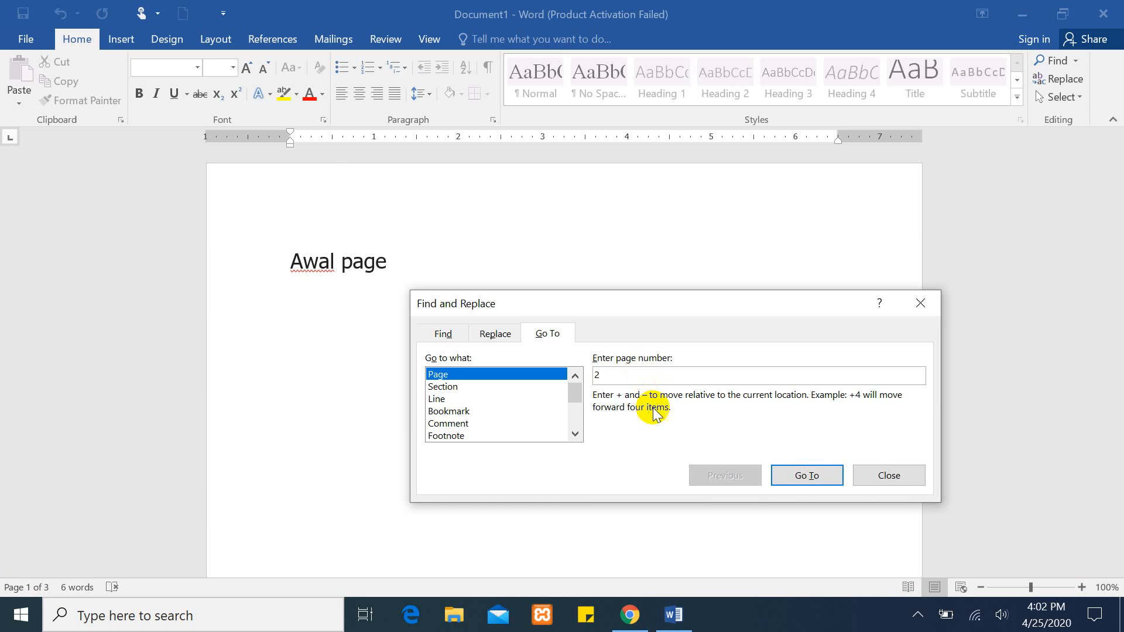
left_click(812, 474)
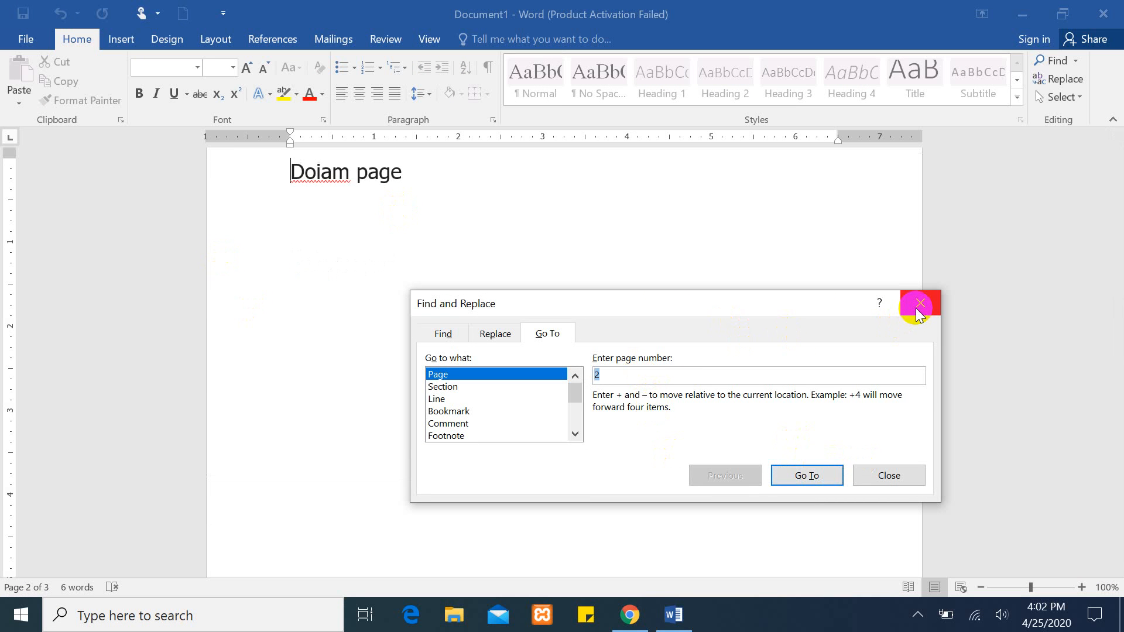
Step: Choose Section as the Go To target and close the dialog
left_click(443, 386)
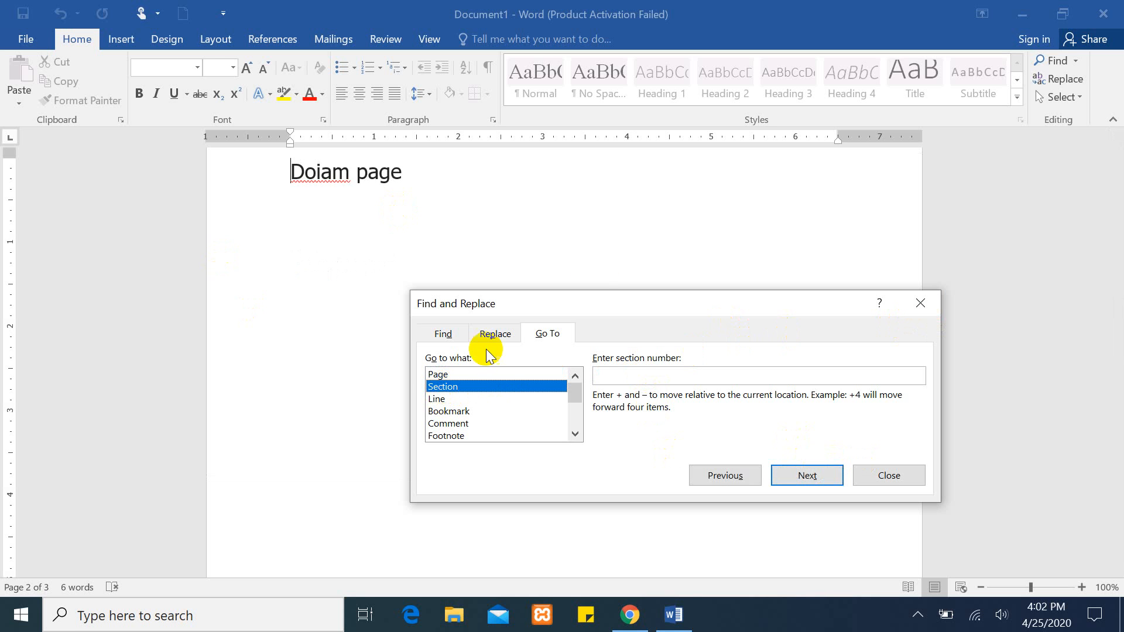
left_click(718, 233)
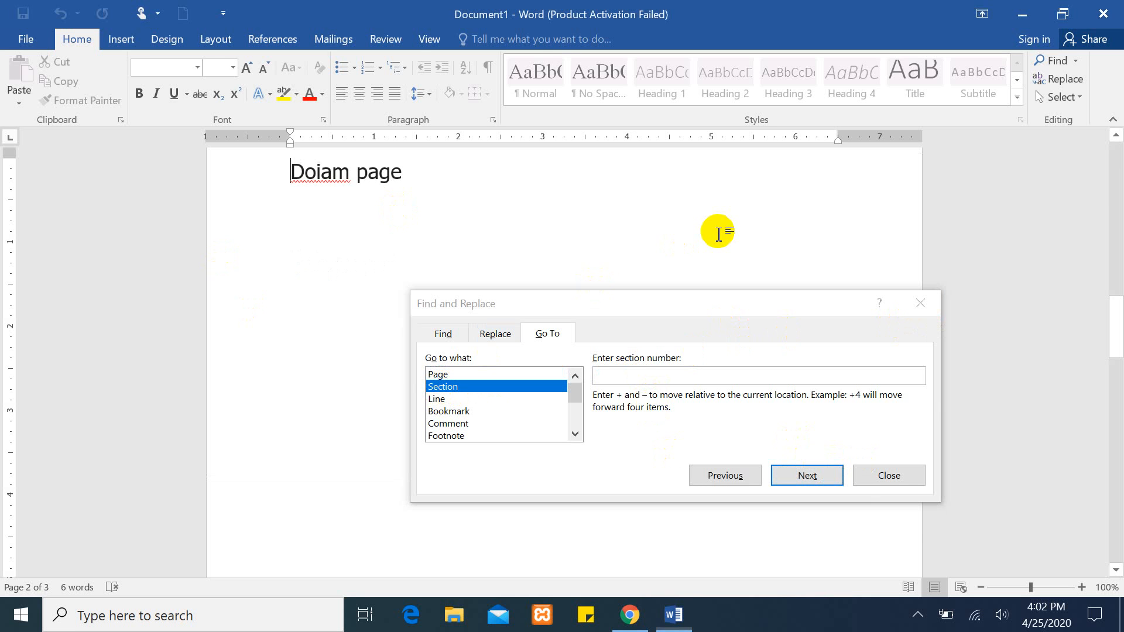
left_click(896, 476)
Step: Return to the first page and turn on the section number display in the status bar
left_click_drag(1111, 351, 1115, 139)
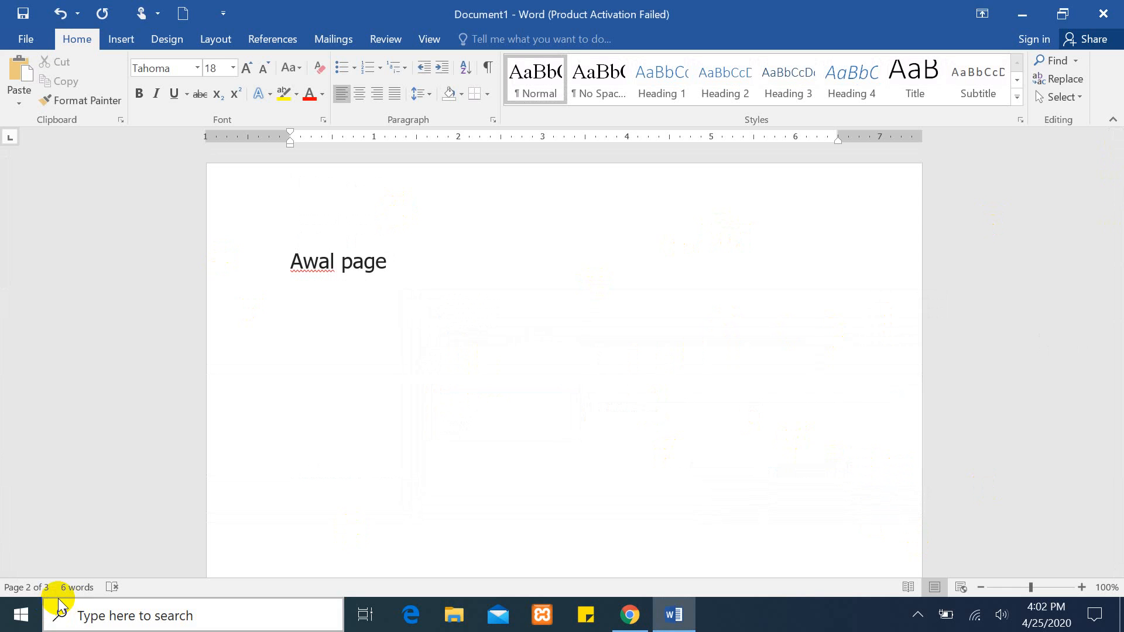
right_click(244, 585)
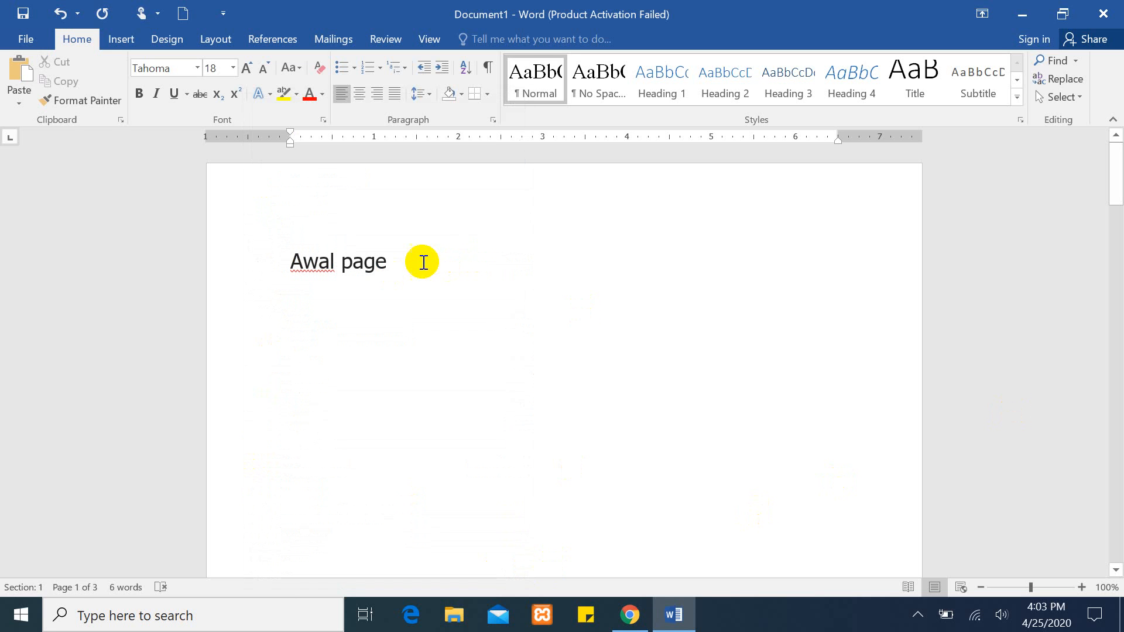
Step: Place the cursor after "Awal page" and review the available page and section break types without inserting one
left_click(424, 262)
key("Return")
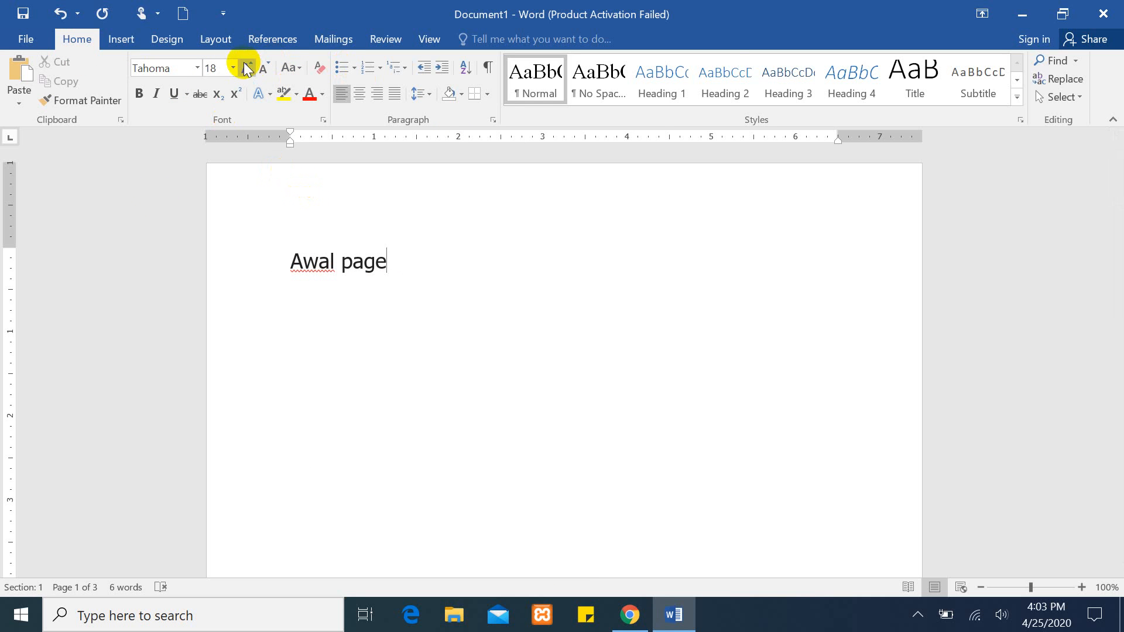
left_click(214, 41)
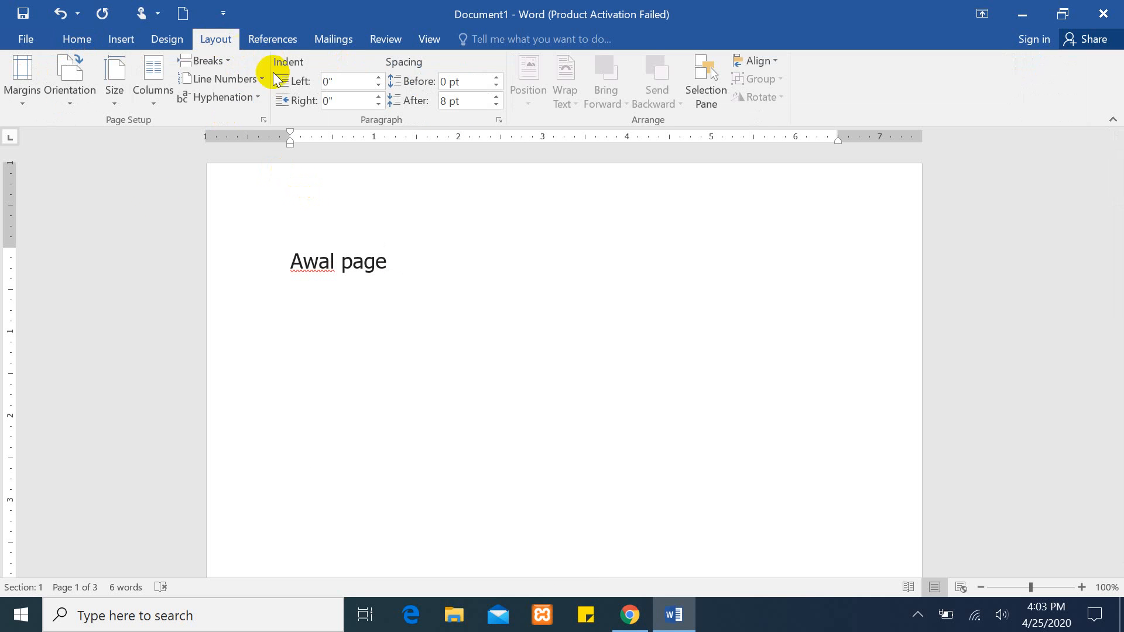
left_click(212, 61)
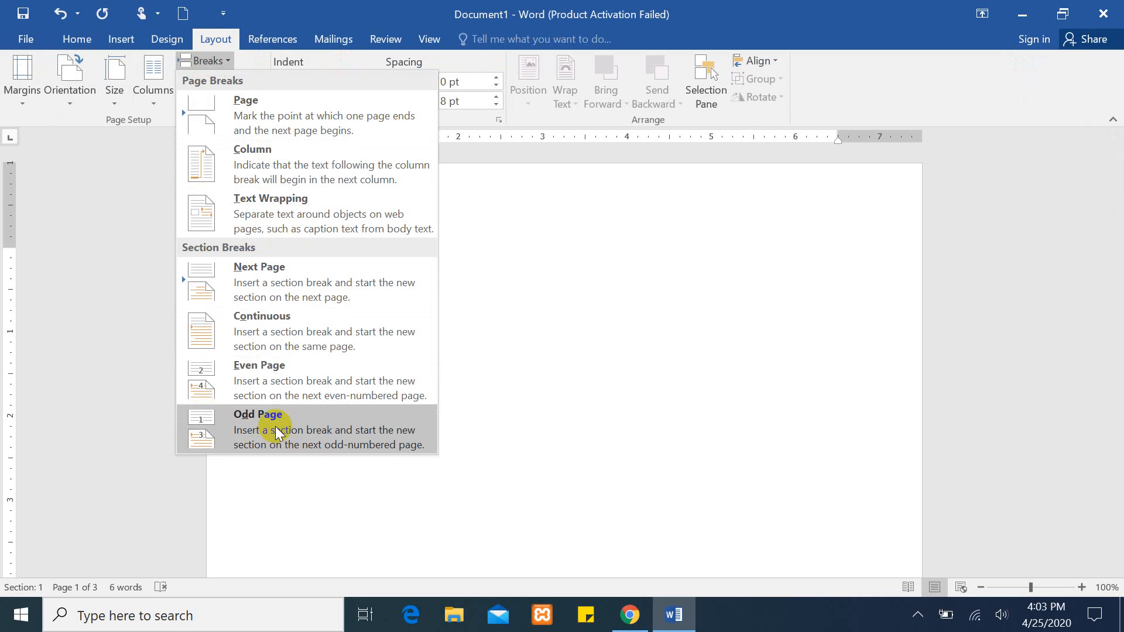
left_click(365, 328)
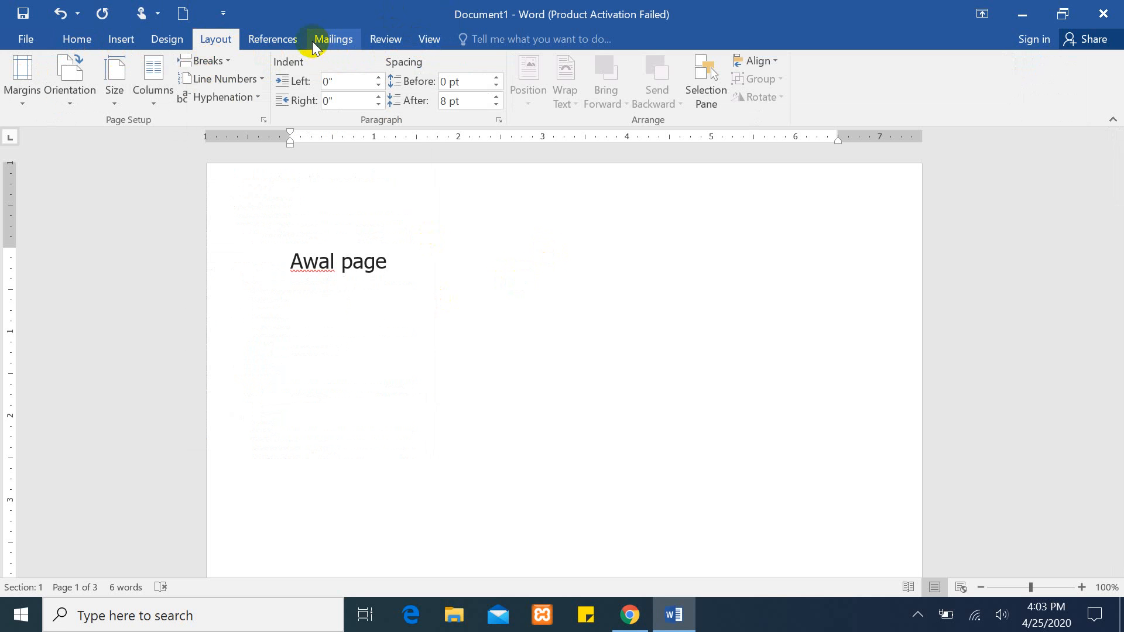
Step: Enable Show text boundaries in Word's advanced options and apply the change
left_click(22, 36)
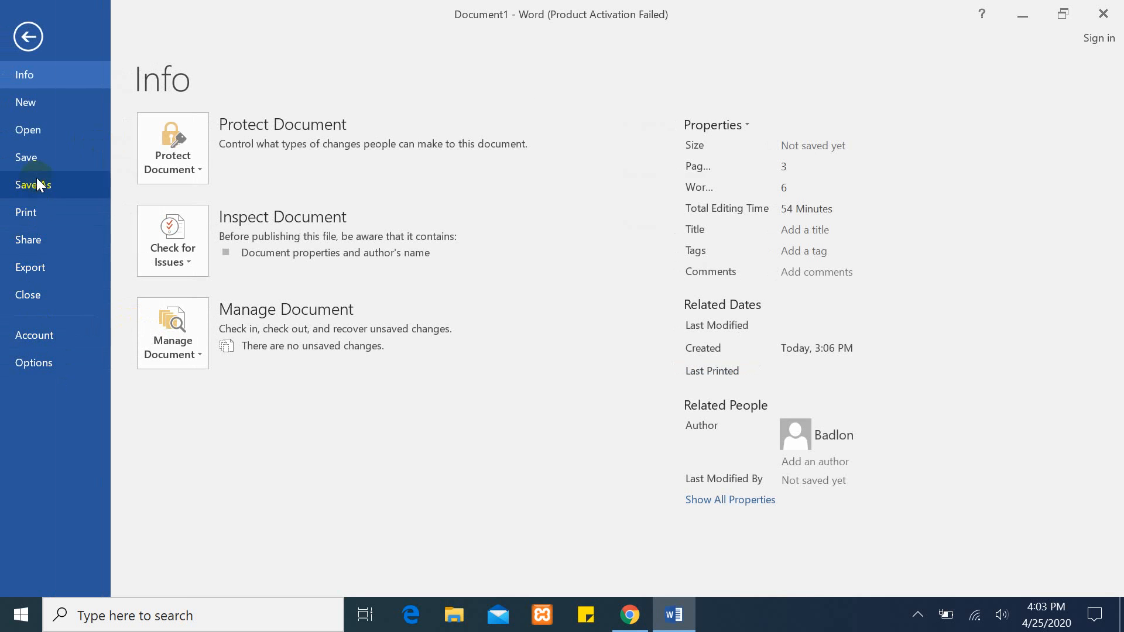
left_click(44, 363)
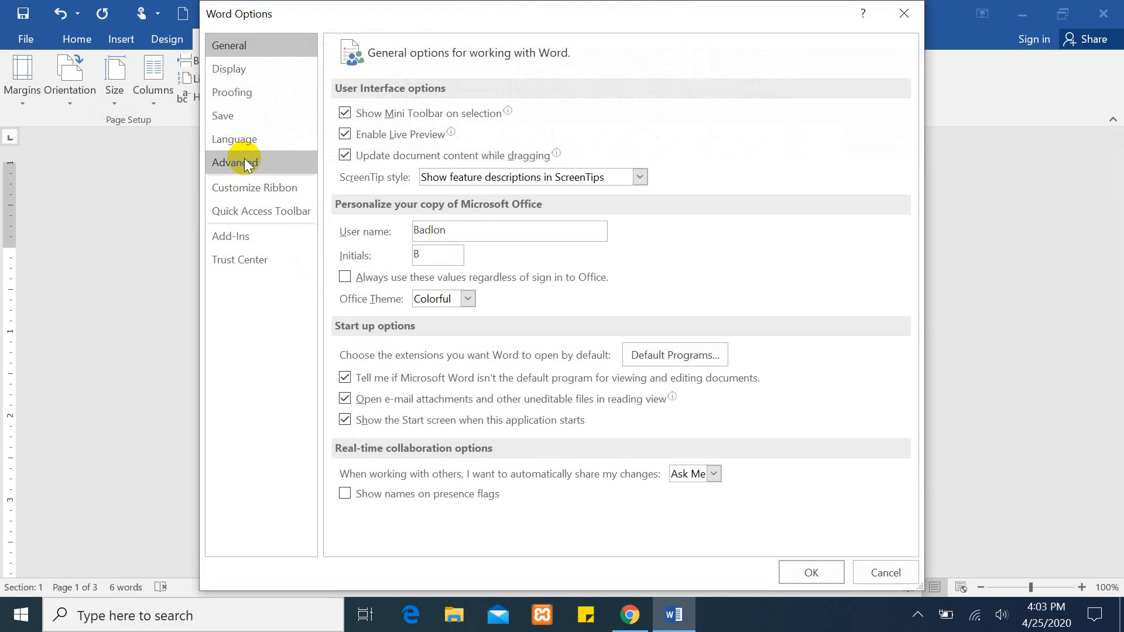
left_click(244, 164)
left_click_drag(914, 97, 907, 230)
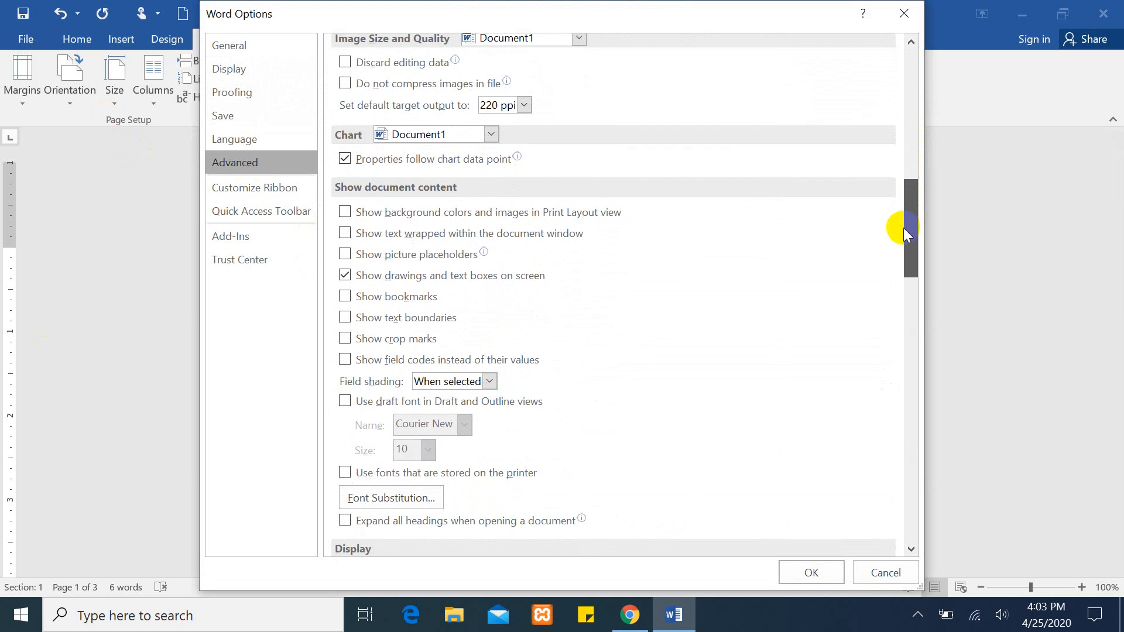
left_click(345, 318)
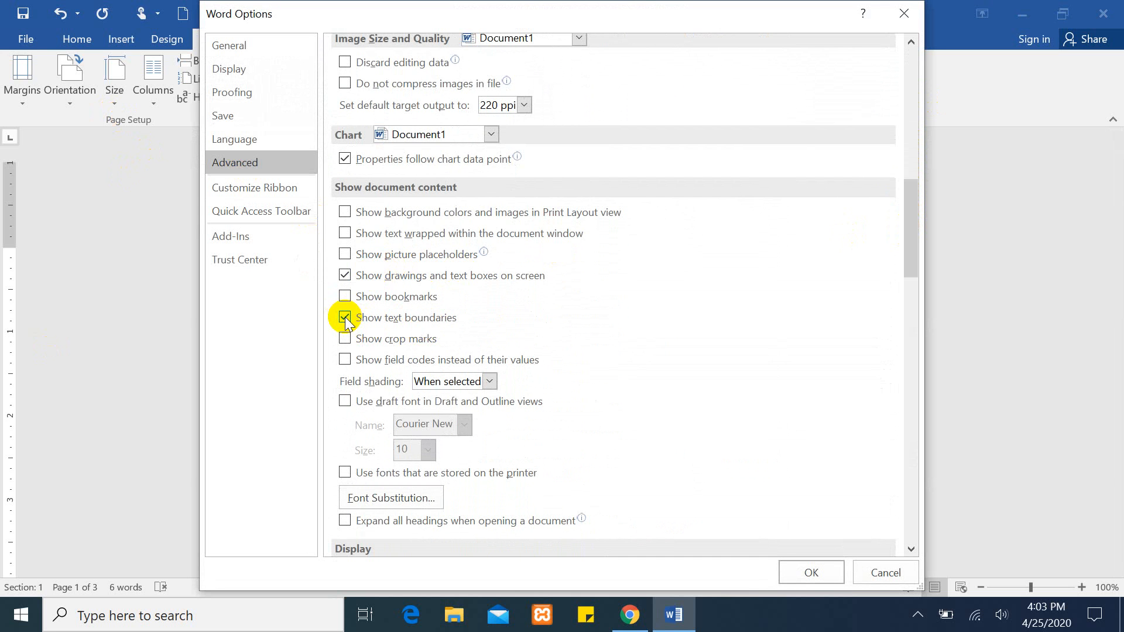
left_click(798, 566)
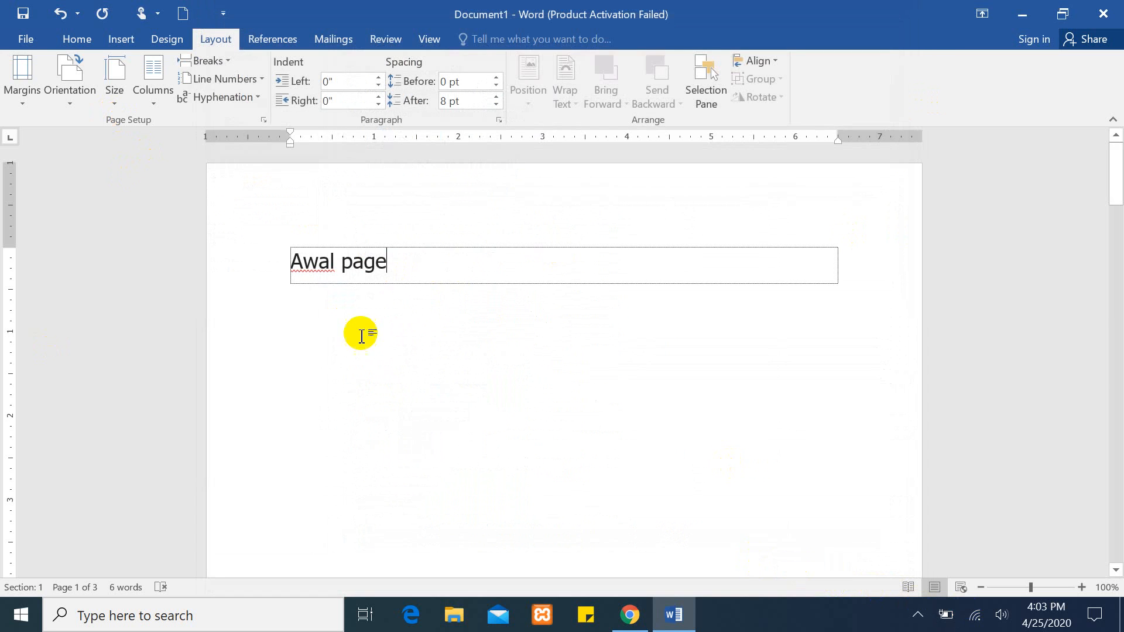
Step: Add seven empty paragraphs below the "Awal page" line
key("Return")
key("Return")
key("Return")
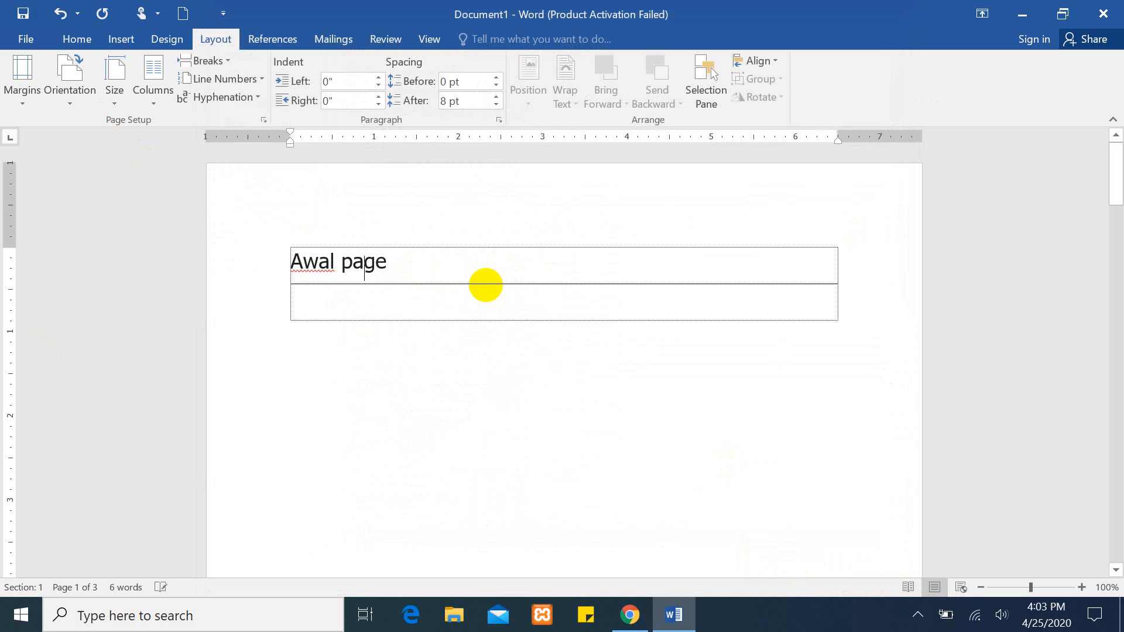
key("Return")
key("Return")
key("Return")
key("Return")
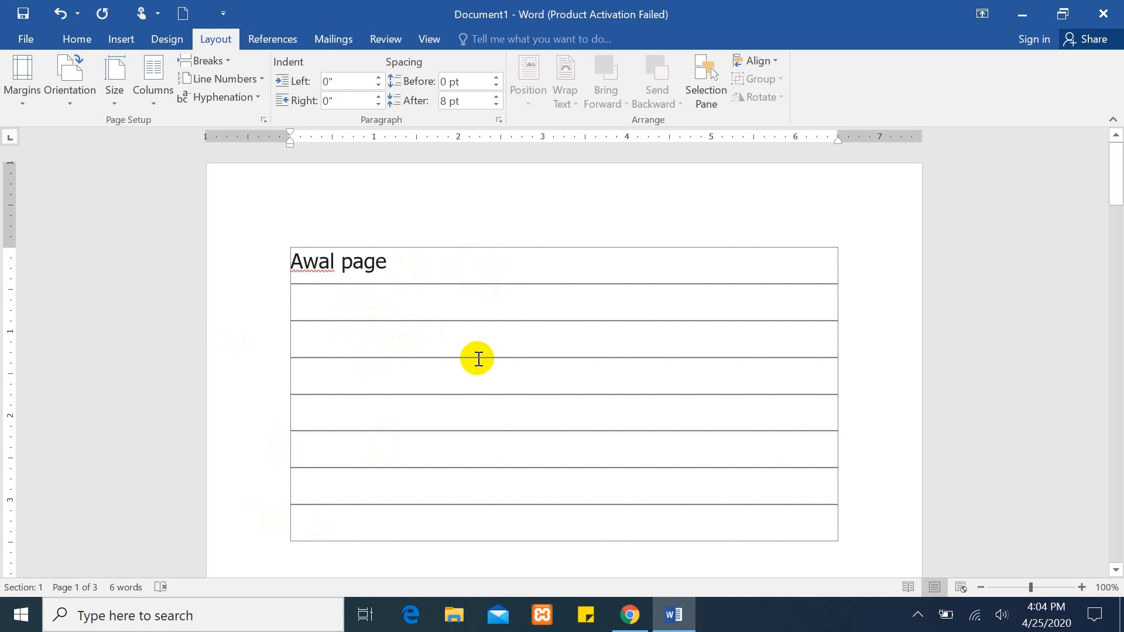
Step: Undo the added empty paragraphs, then try a few new ones and remove them so only the "Awal page" line remains
key("ctrl+z")
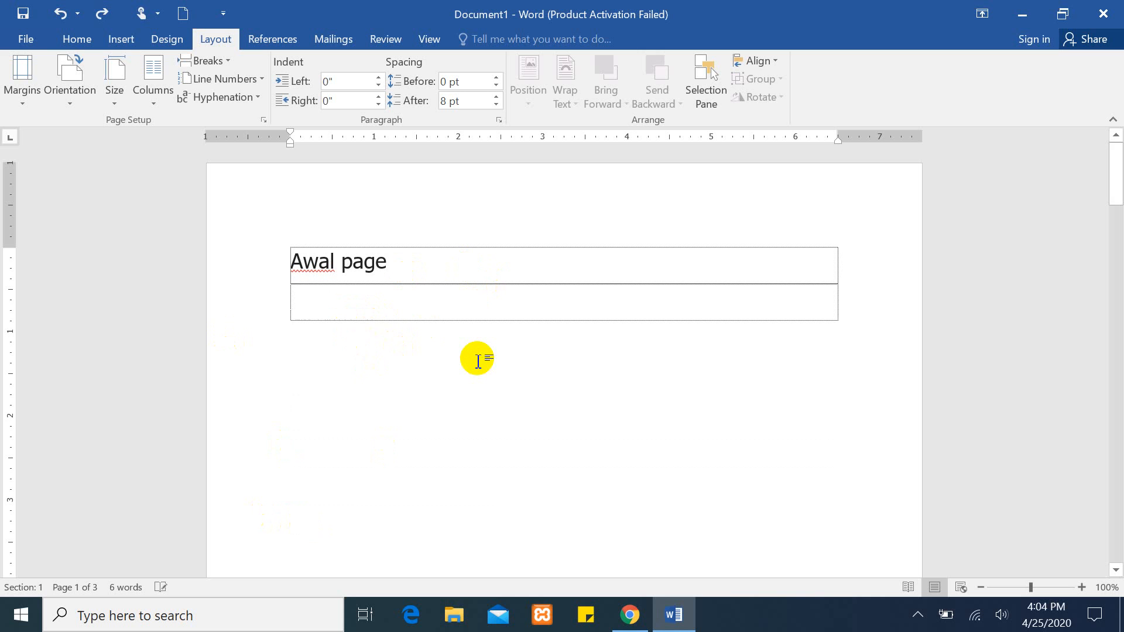
key("Return")
key("Return")
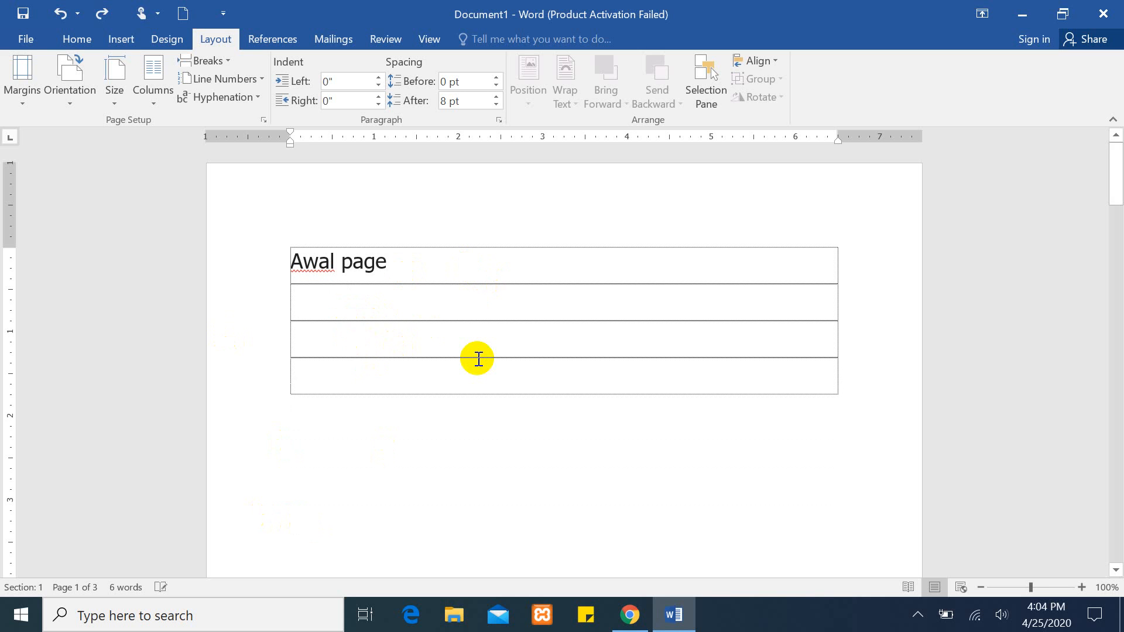
key("Return")
key("BackSpace")
key("BackSpace")
key("BackSpace")
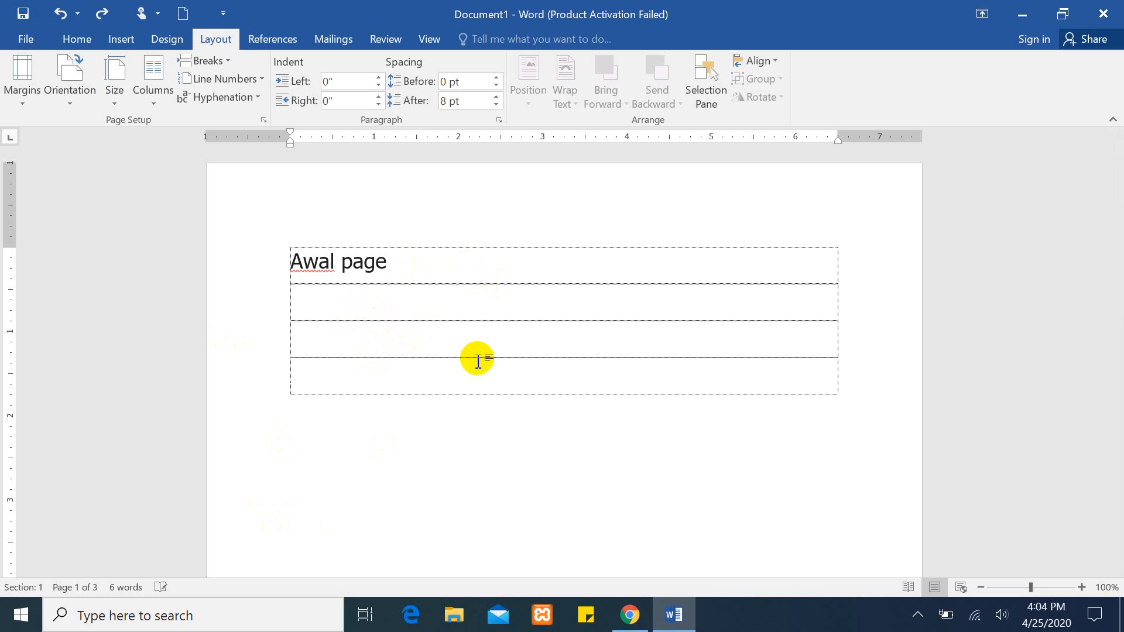
key("BackSpace")
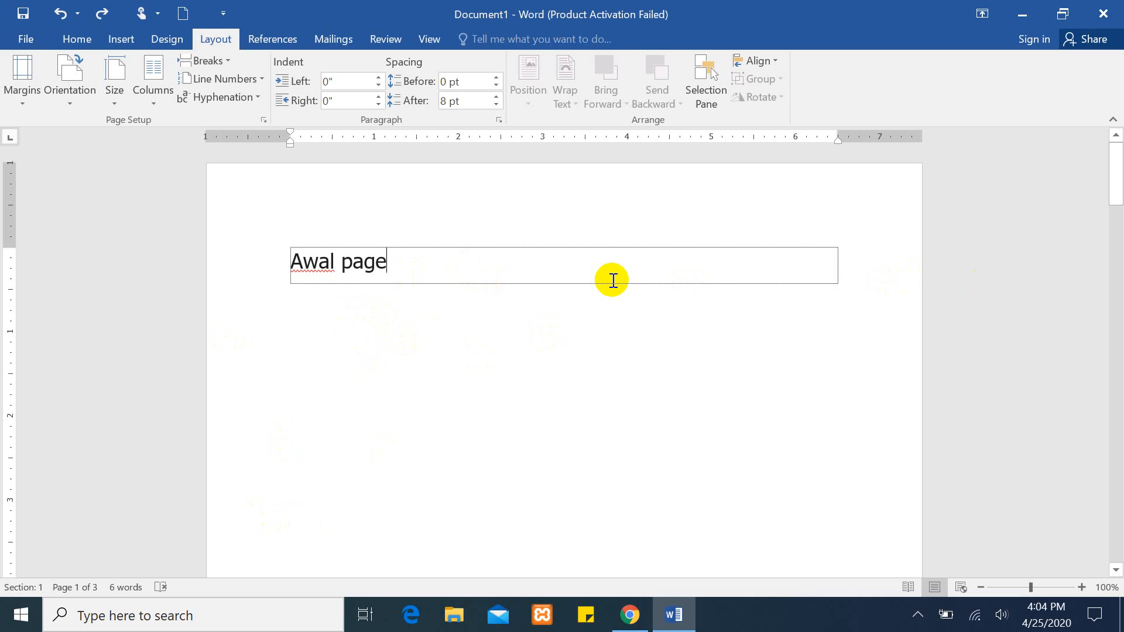
Step: Place the cursor midway along the "Awal page" line and review the section break types again without inserting one
double_click(613, 280)
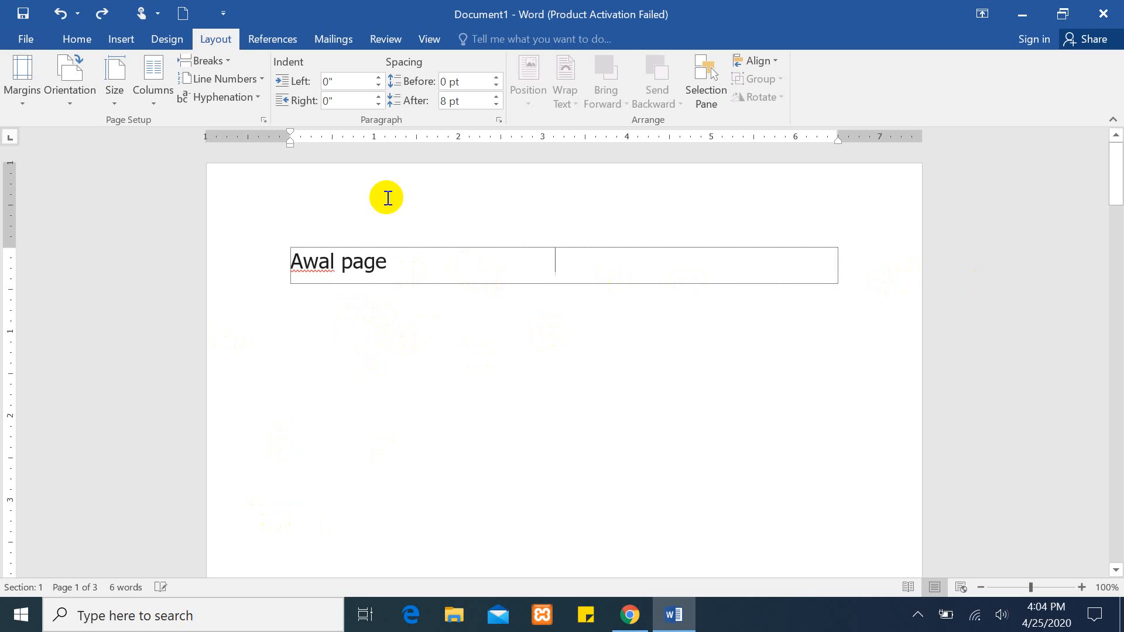
left_click(208, 62)
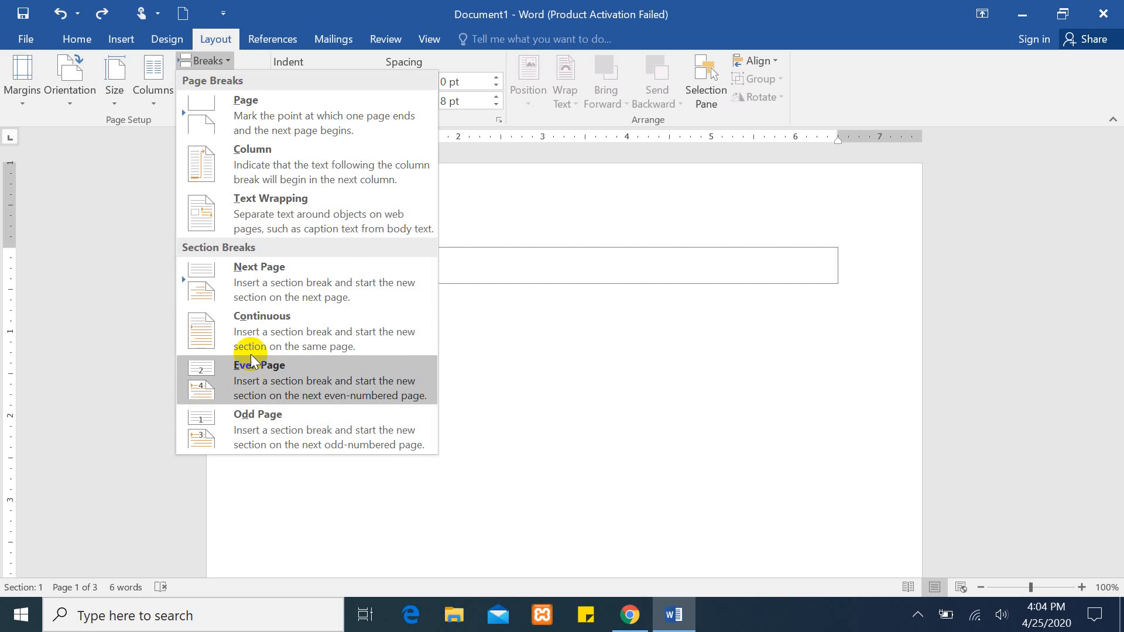
left_click(568, 294)
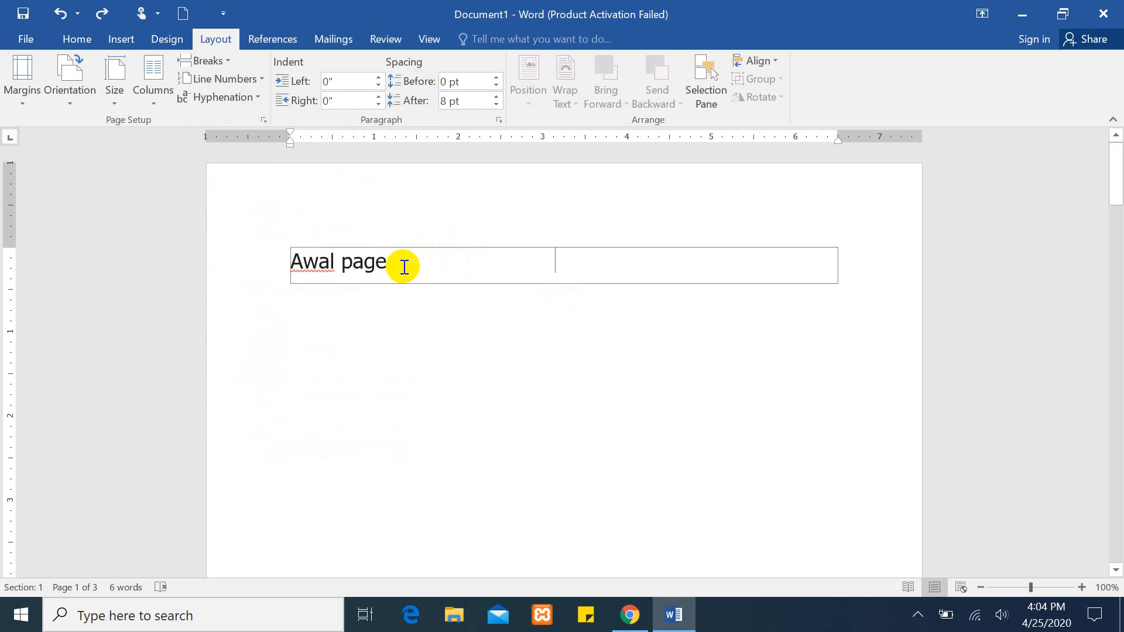
Step: Undo and redo the last edit around the boundary between pages 1 and 2
scroll(404, 267, "down", 15)
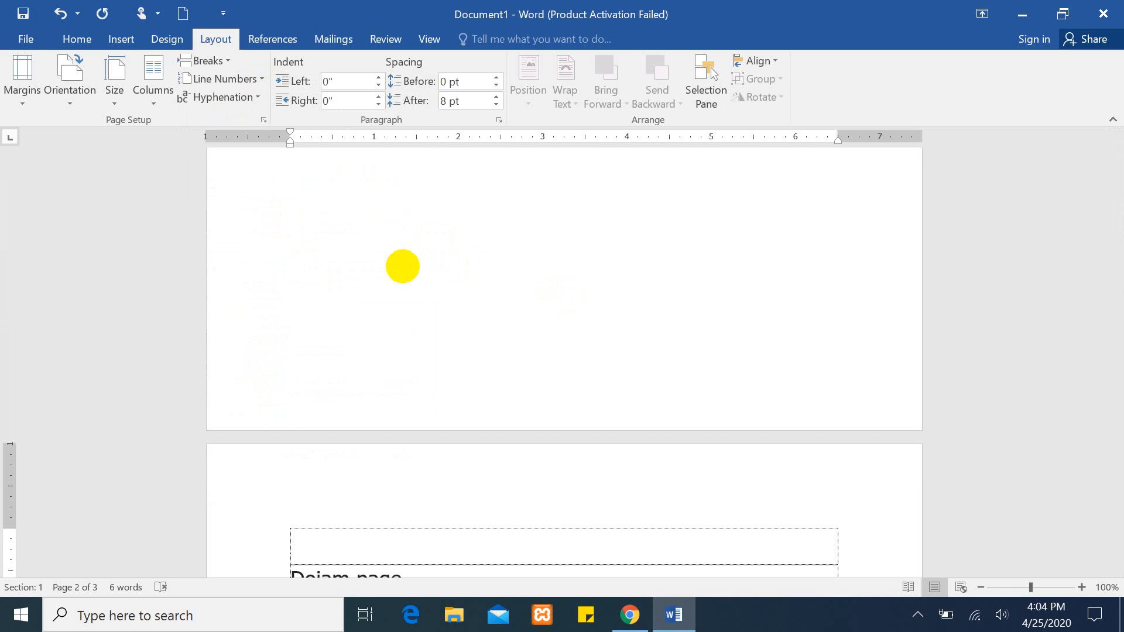
key("ctrl+z")
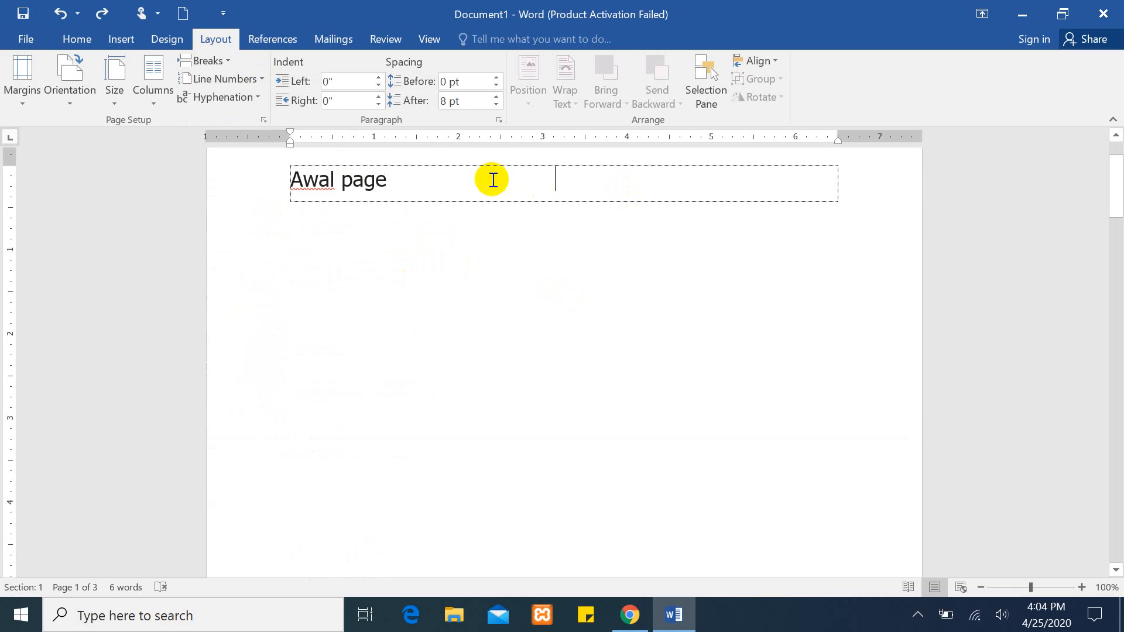
key("ctrl+y")
key("ctrl+z")
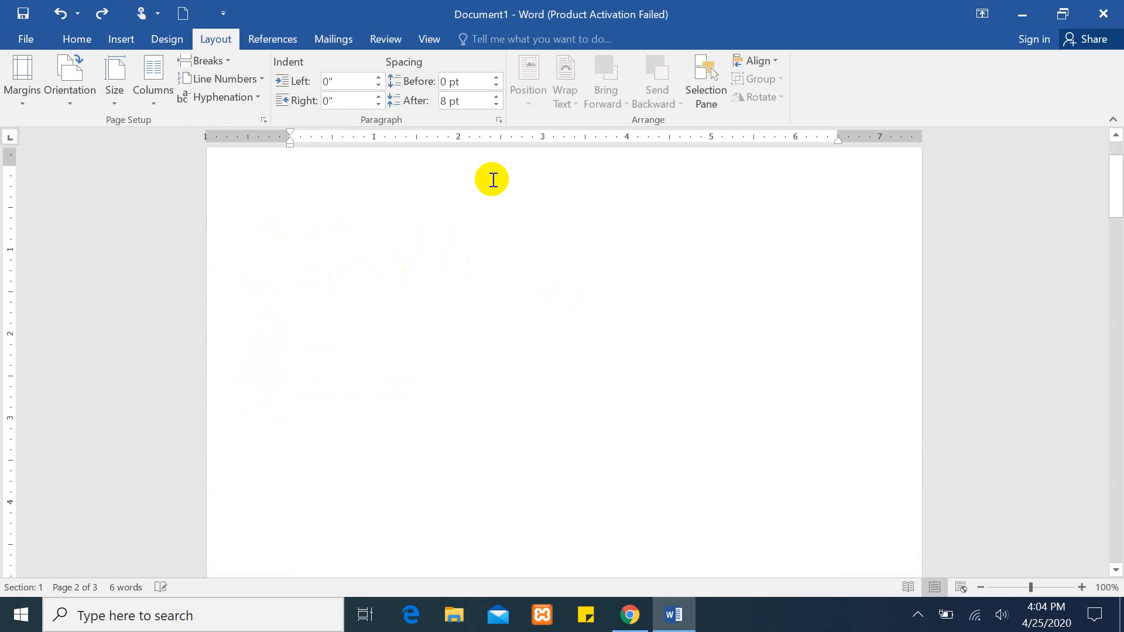
left_click(913, 615)
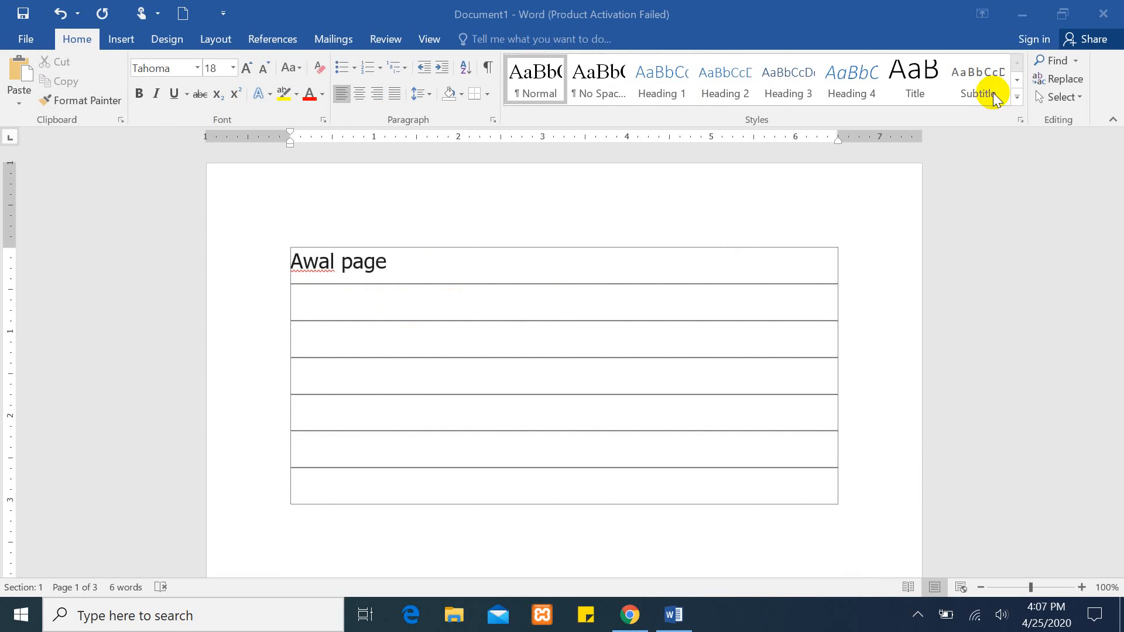
Step: Use Go To to jump to section 4, select Line as the target and close the dialog
left_click(1072, 63)
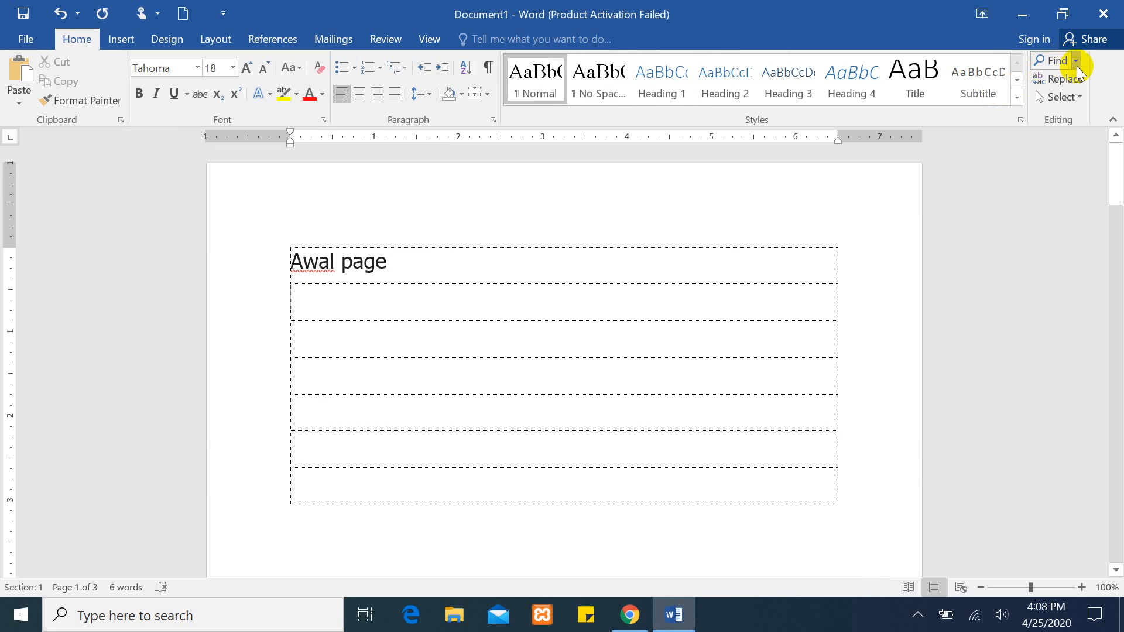
left_click(1077, 61)
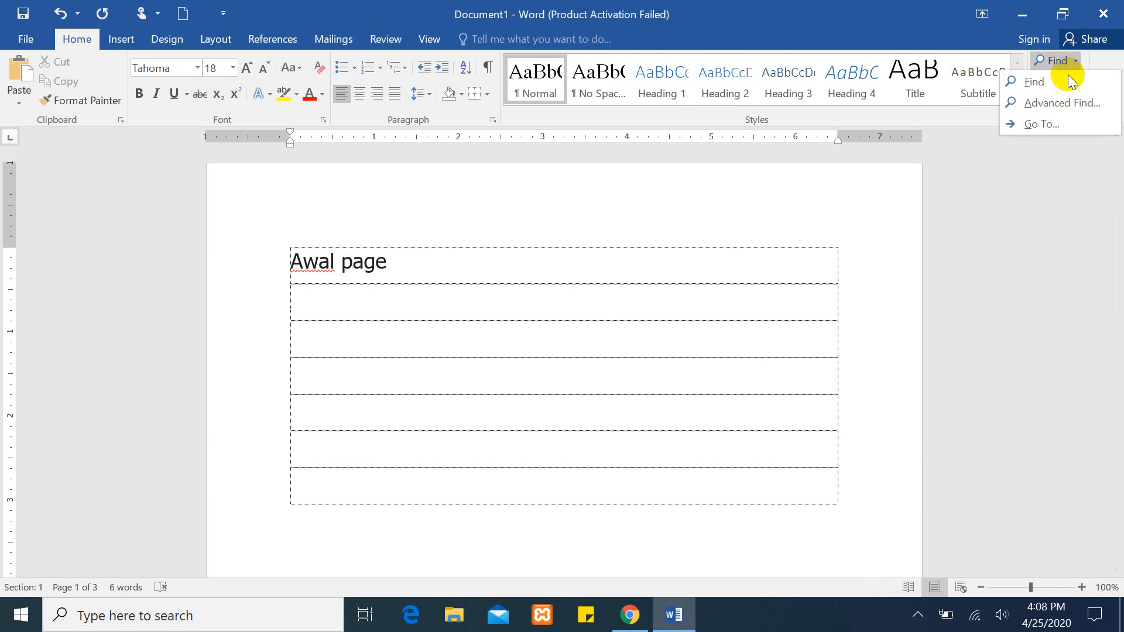
left_click(1023, 123)
left_click(449, 388)
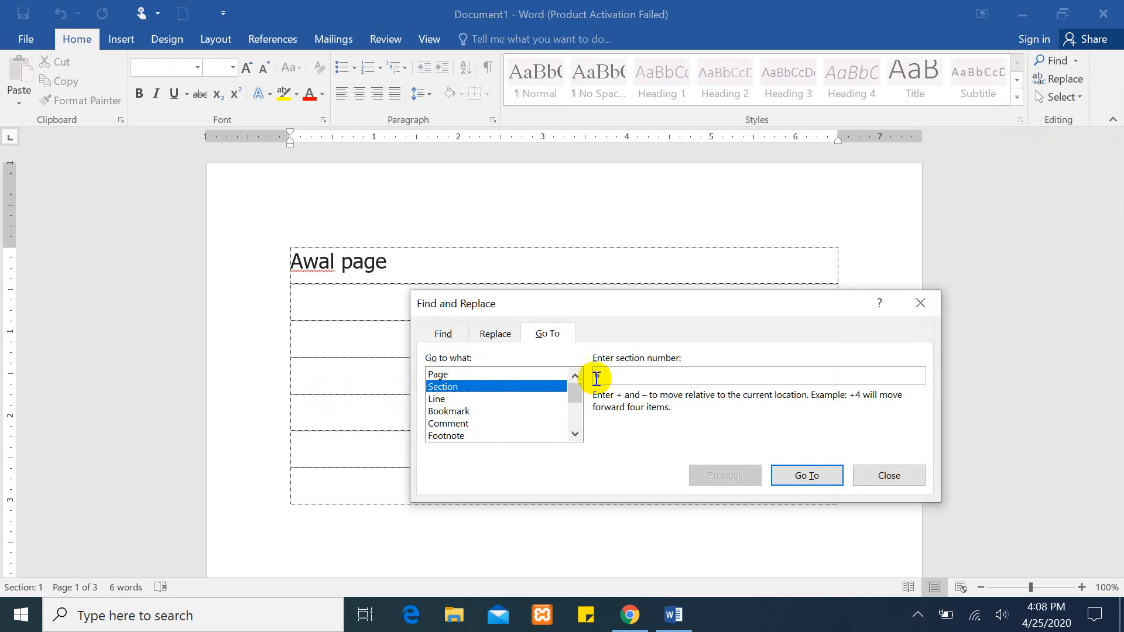
key("BackSpace")
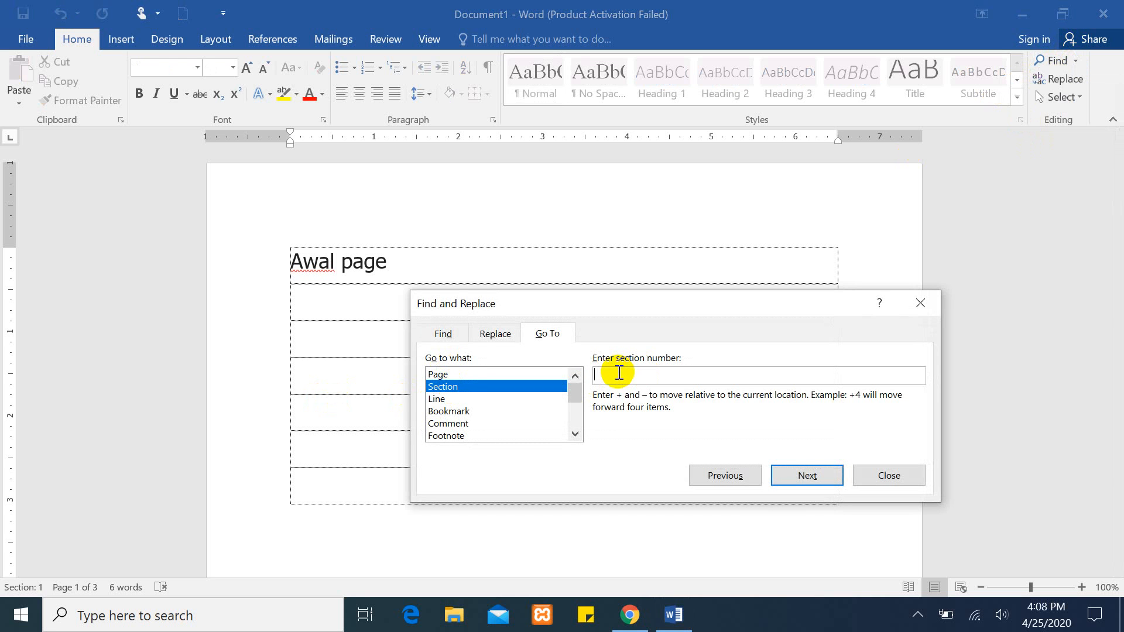
type("4")
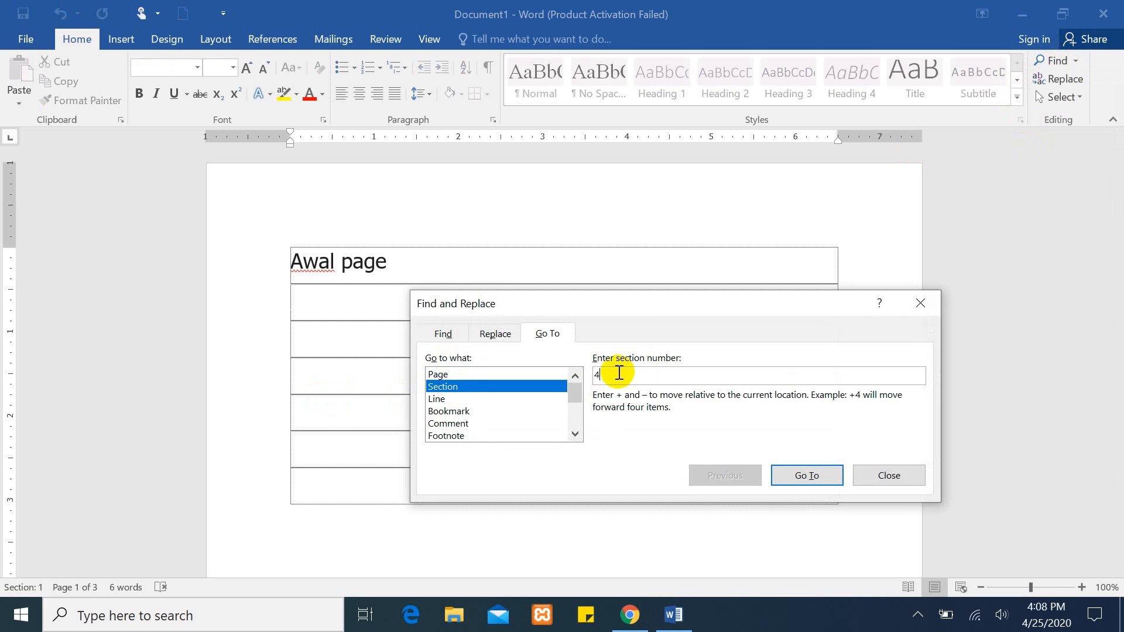
left_click(807, 474)
left_click(436, 399)
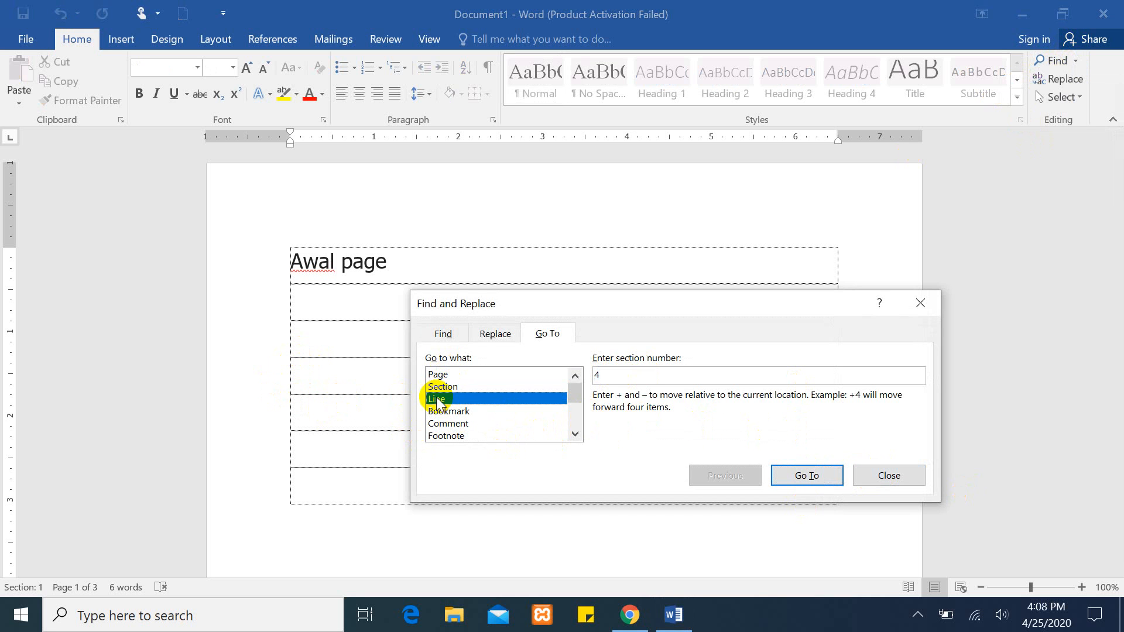
left_click(921, 303)
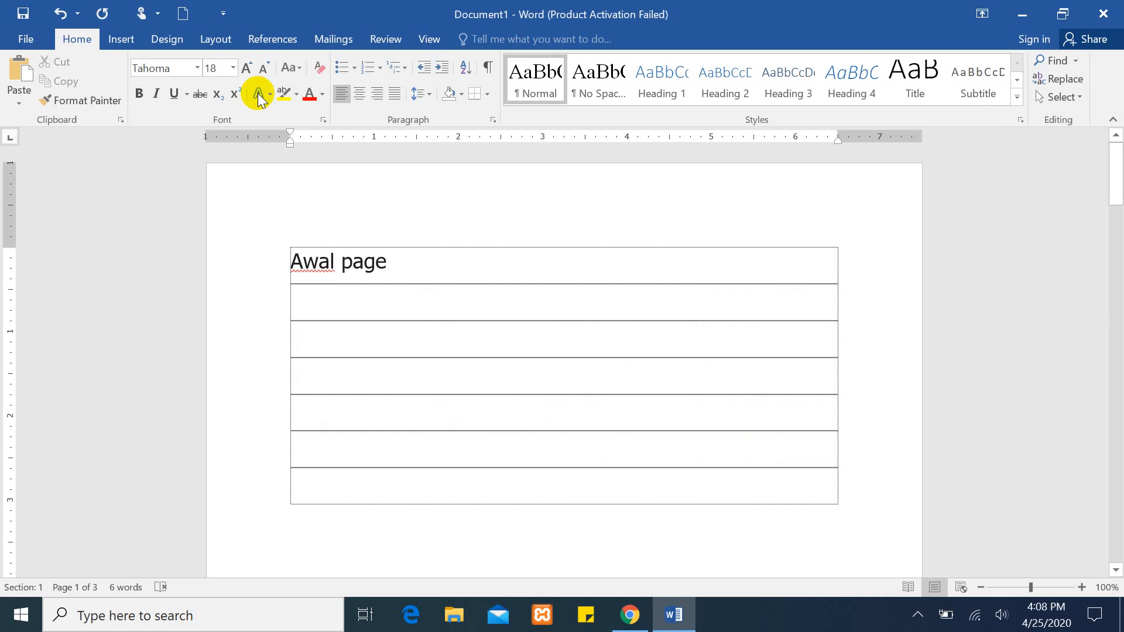
Step: Disable Show text boundaries in Word's advanced options and apply the change
left_click(26, 39)
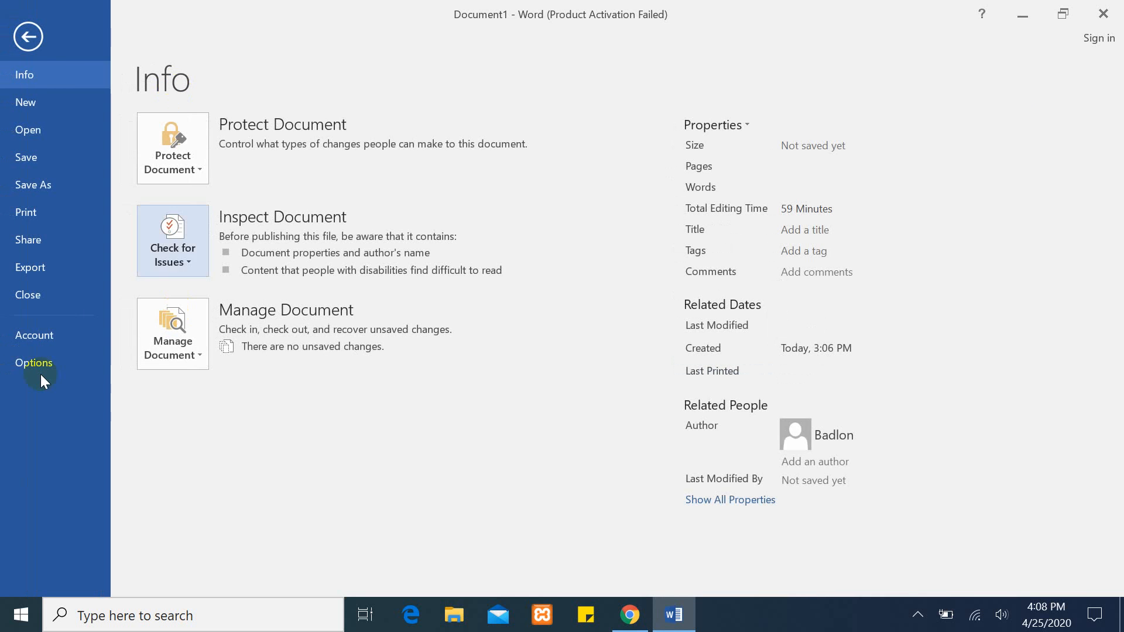
left_click(32, 363)
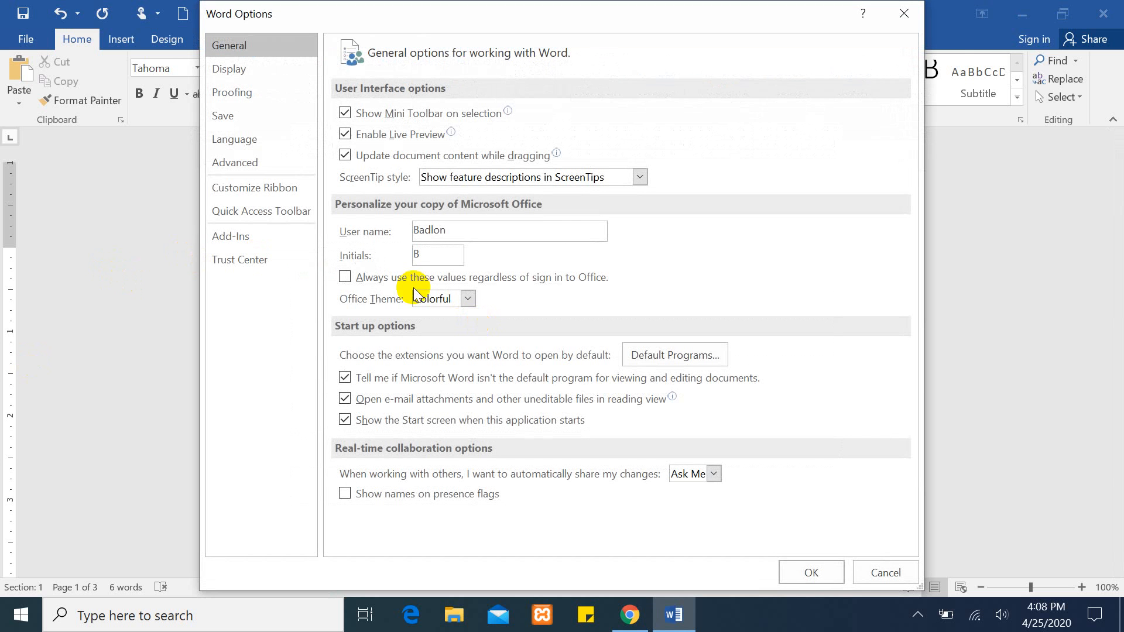
left_click(232, 162)
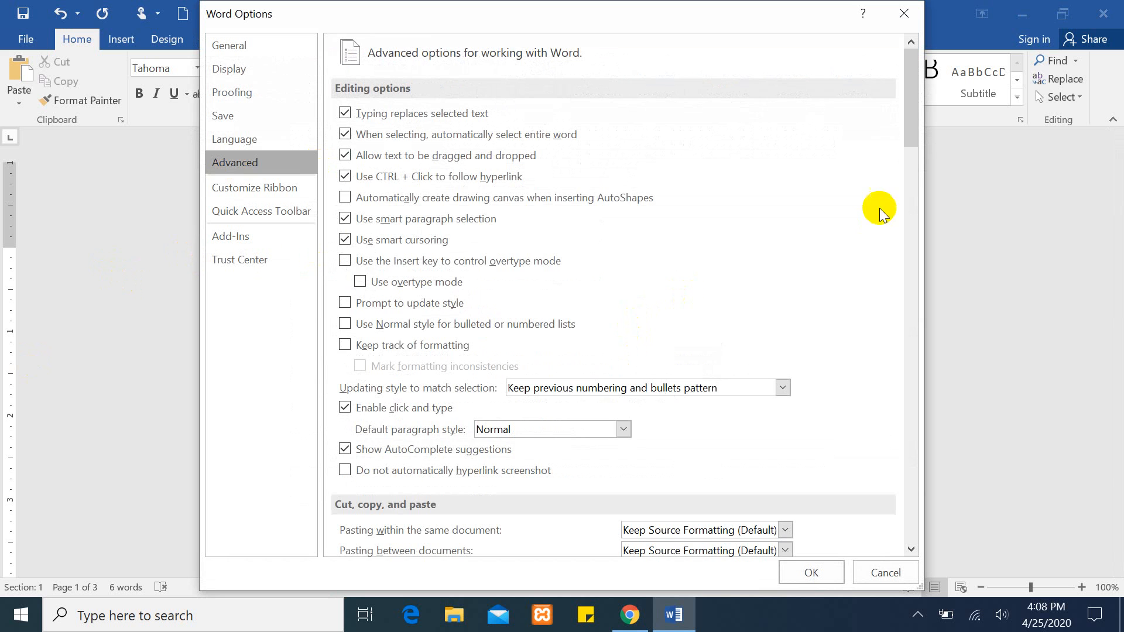
left_click_drag(915, 120, 909, 256)
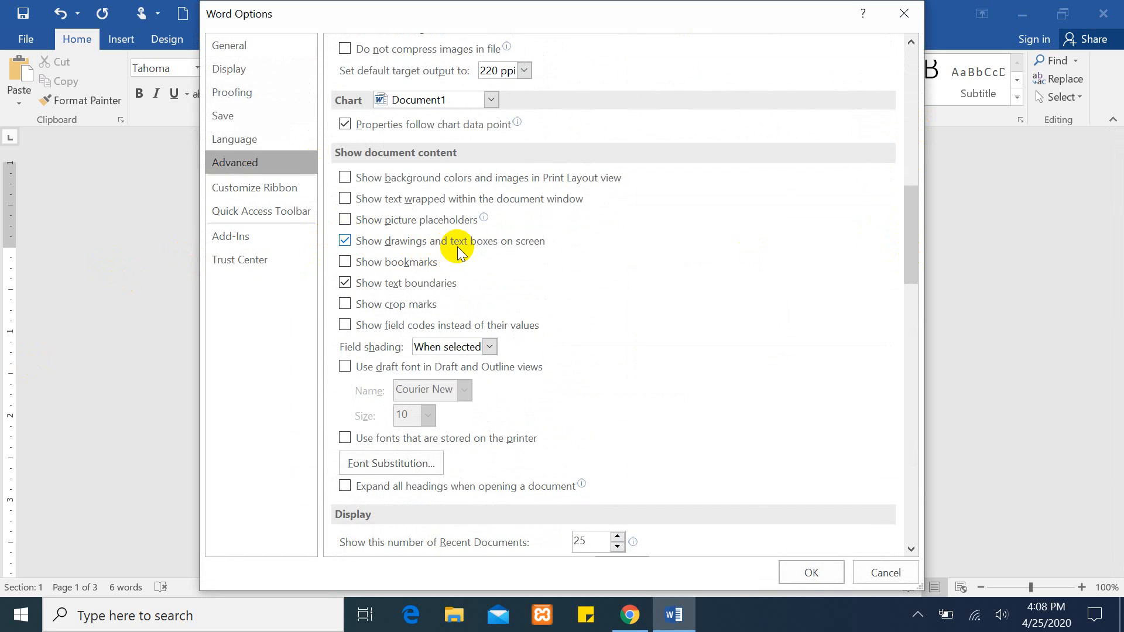
left_click(345, 284)
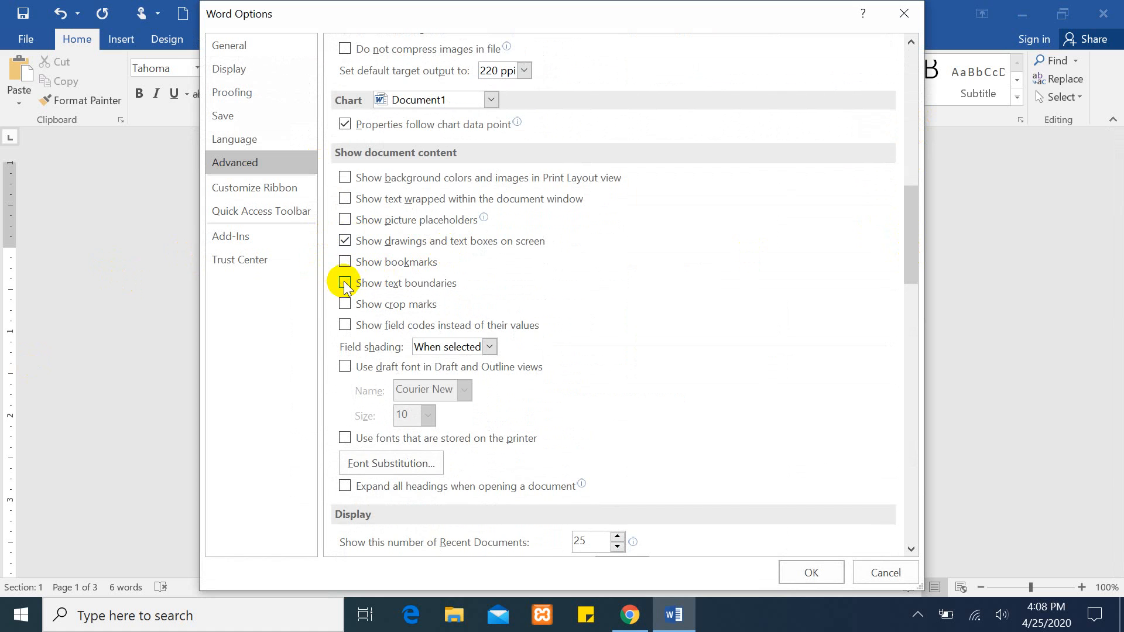
left_click(811, 572)
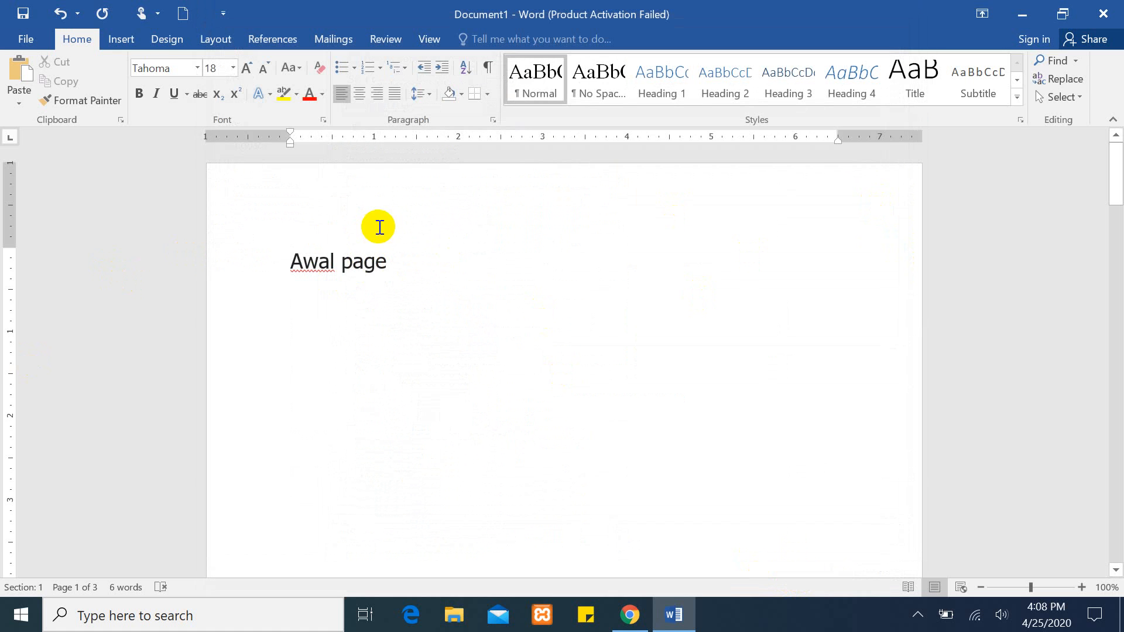
Step: Delete the text "Awal page" from the first page
left_click_drag(407, 262, 287, 261)
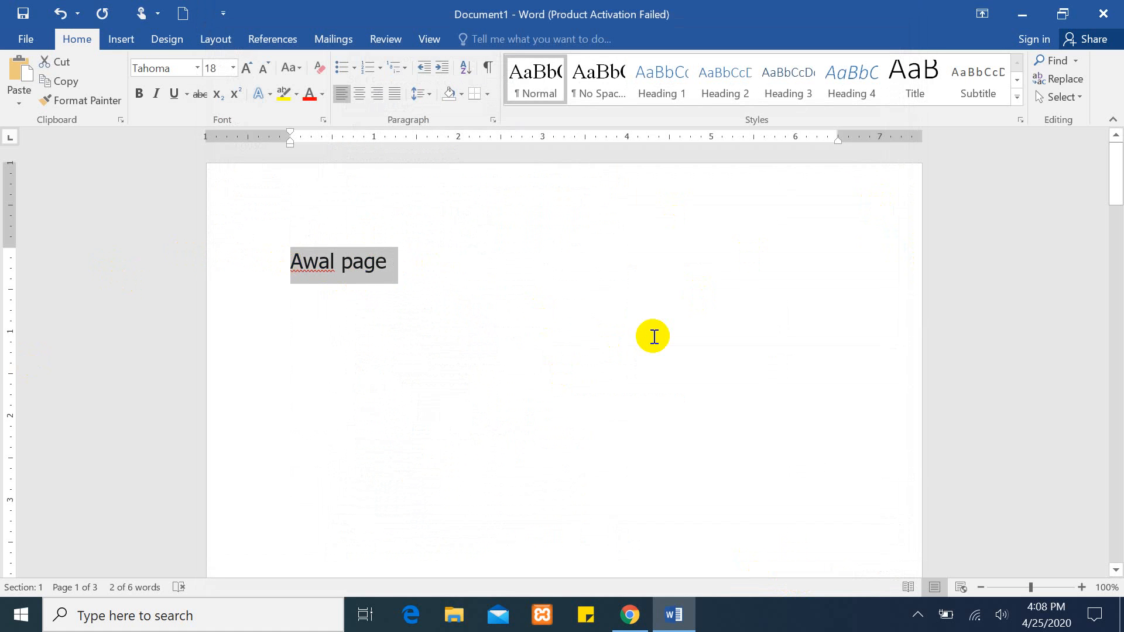
key("Delete")
left_click(1118, 151)
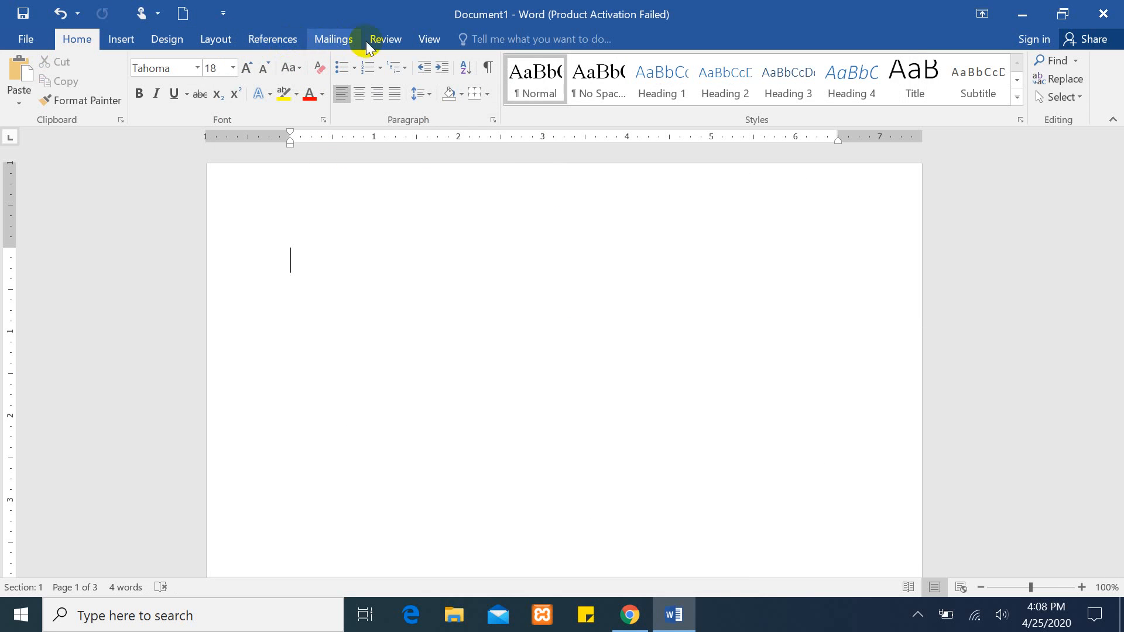
Step: Turn on continuous line numbering for the document
left_click(217, 40)
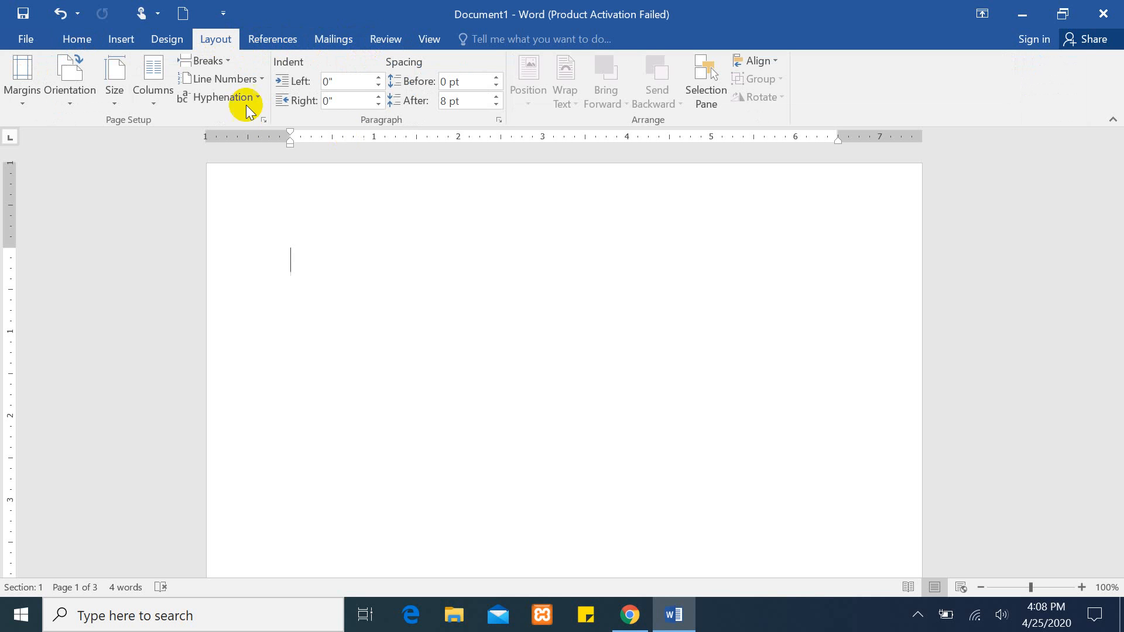
left_click(261, 81)
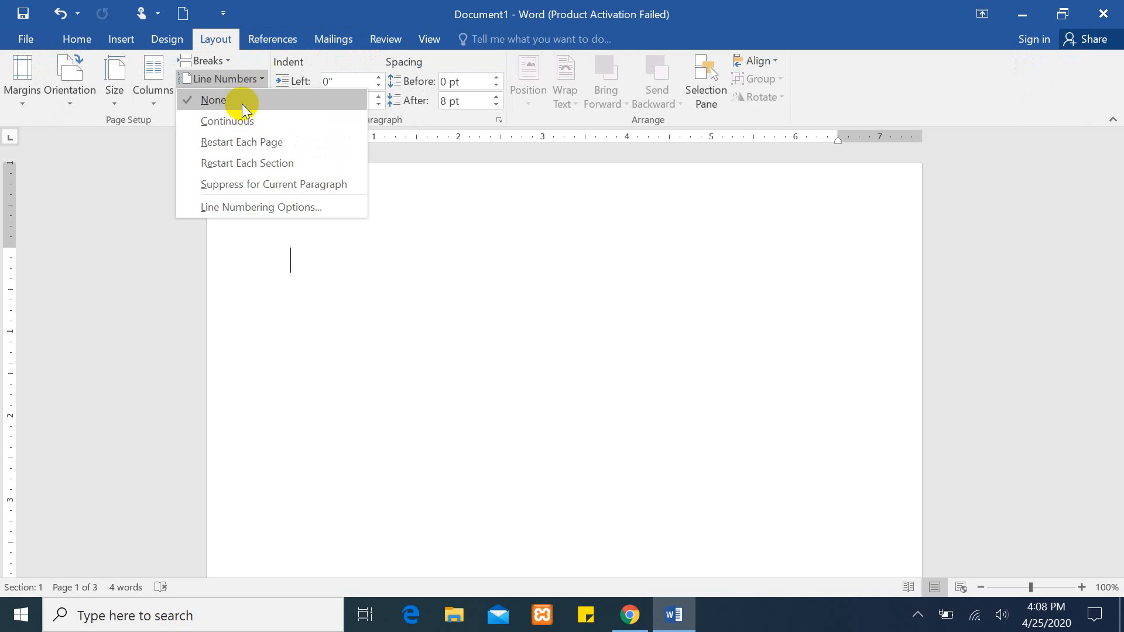
left_click(229, 125)
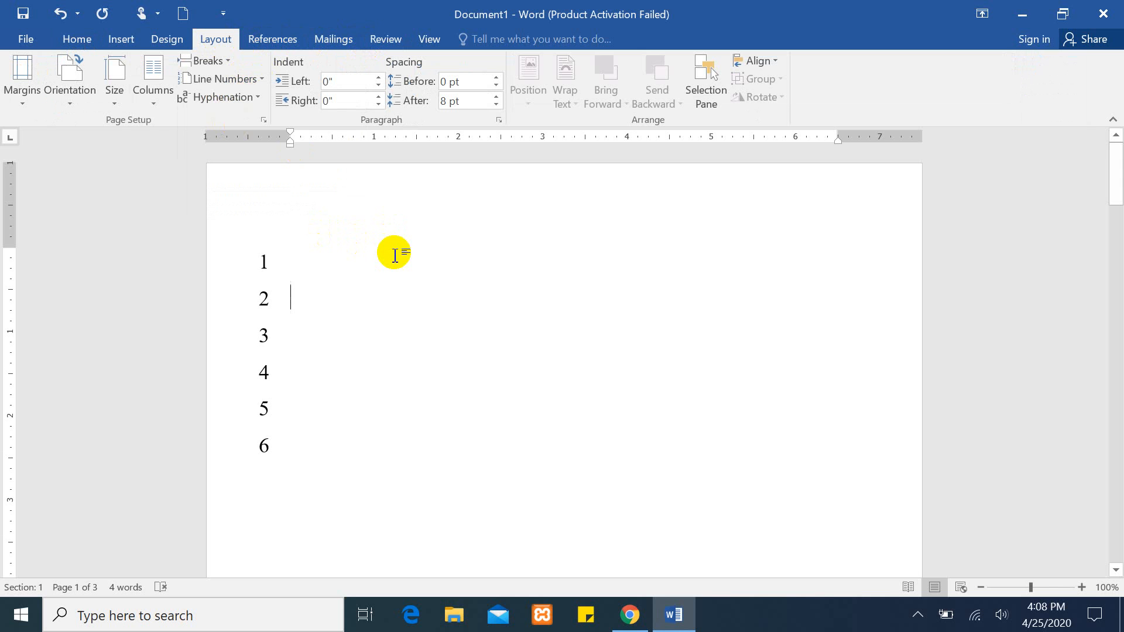
Step: Add blank lines at the end of page 1 until its line numbering reaches 13
key("Down")
key("Down")
key("Up")
key("Up")
key("Up")
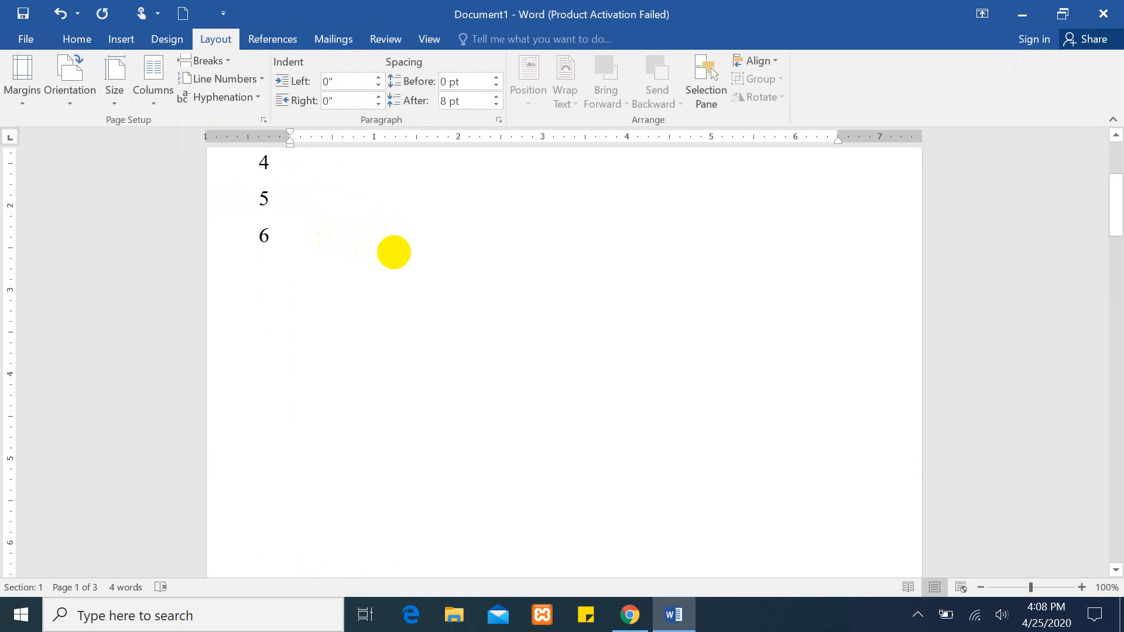
key("Return")
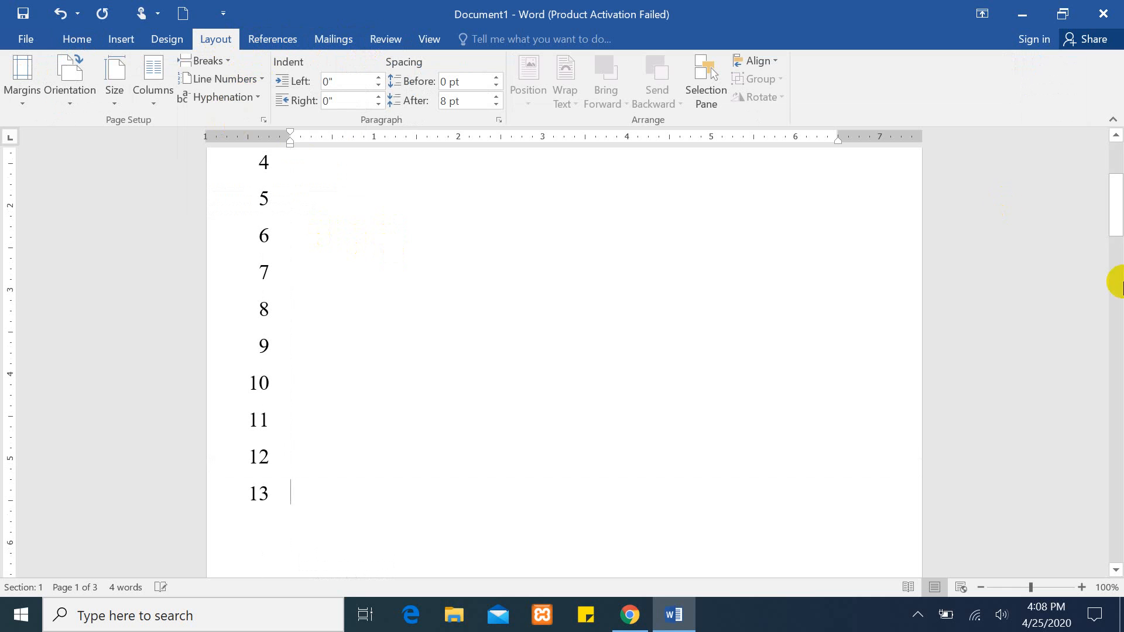
Step: Use Go To with Page as the target to jump from the first line to page 3
left_click_drag(1115, 238, 1119, 170)
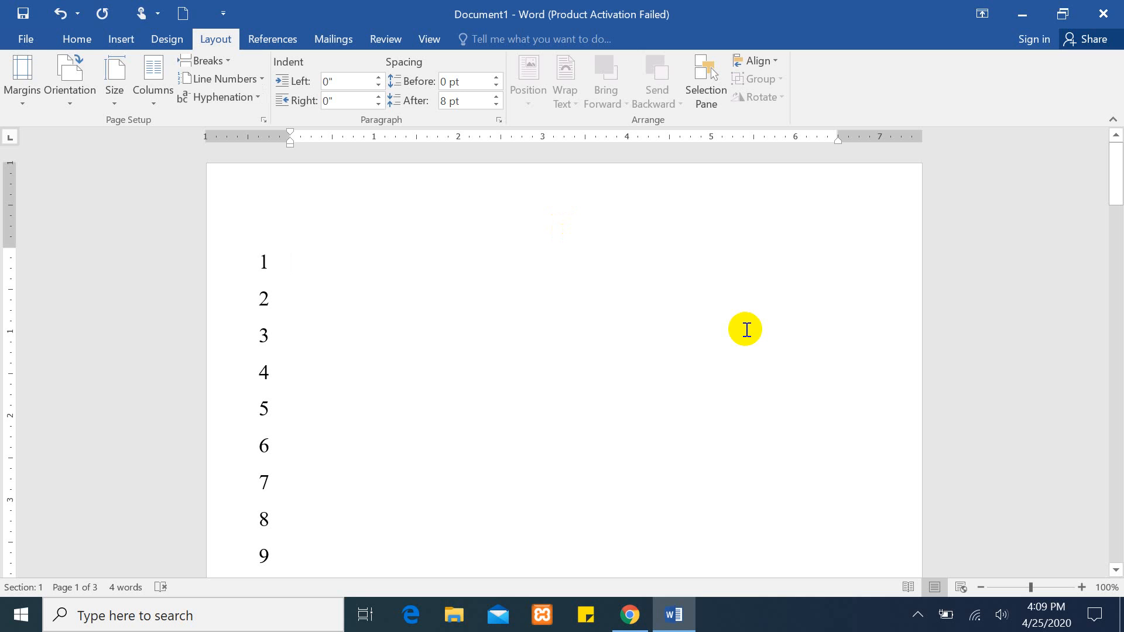
key("ctrl+g")
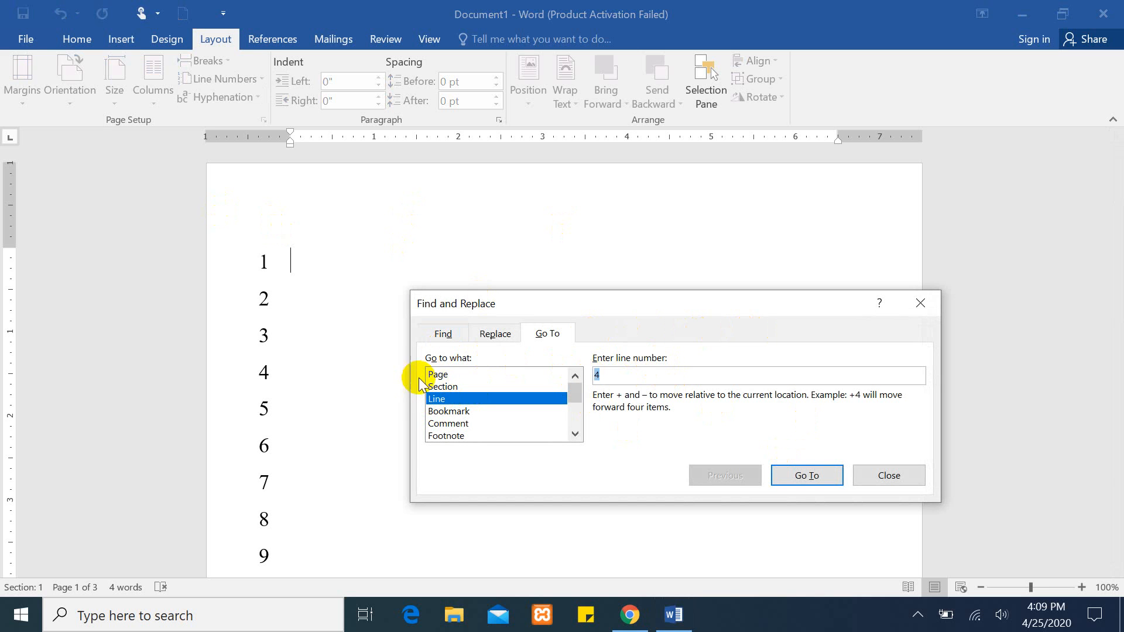
left_click(439, 374)
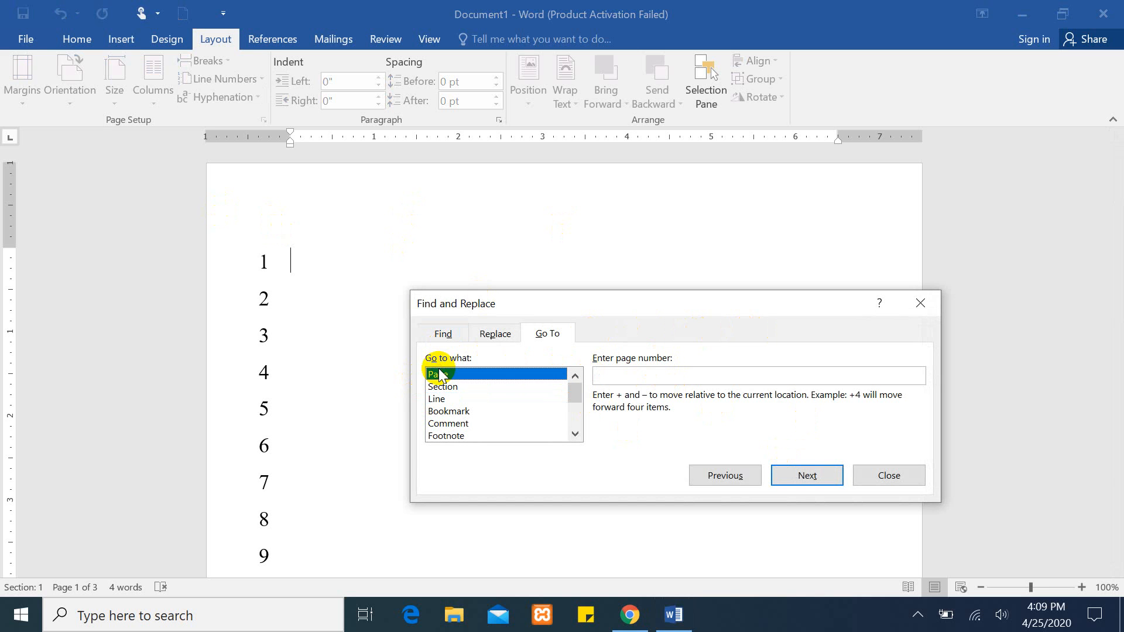
left_click(619, 374)
type("3")
left_click(814, 477)
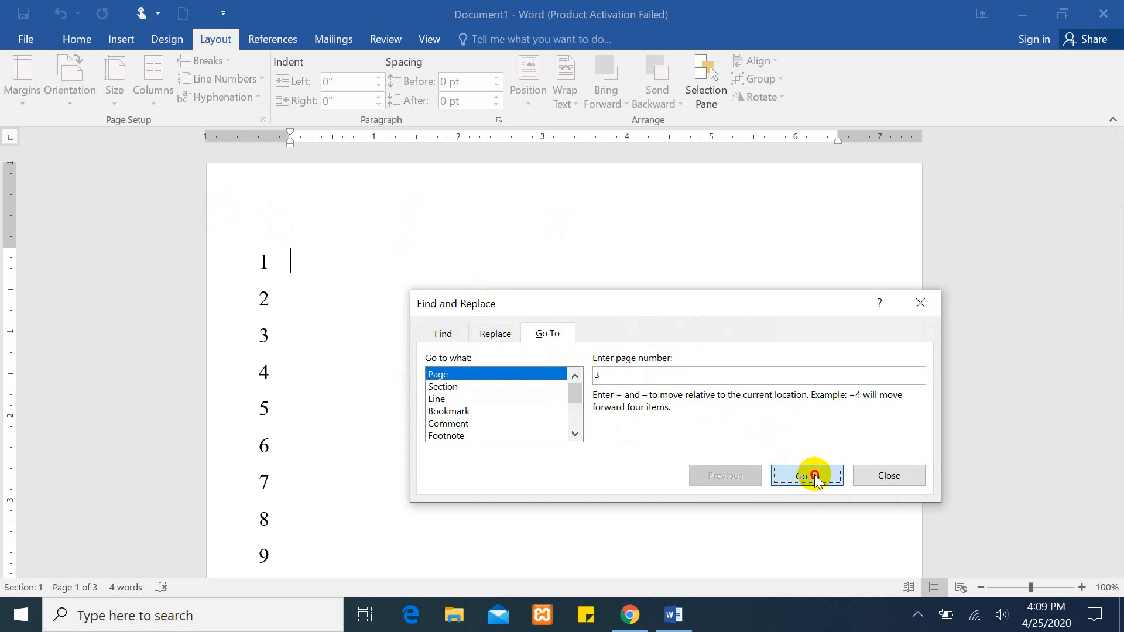
Step: Replace the Go To page number with 1 and jump back to the first page
left_click(613, 372)
key("BackSpace")
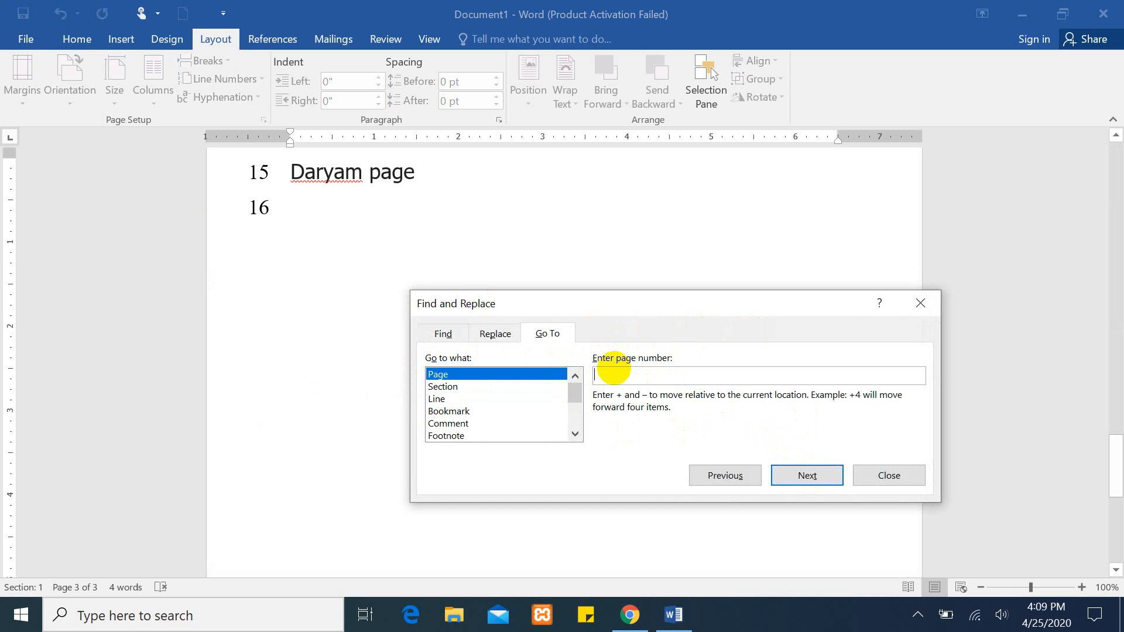
type("1")
left_click(807, 475)
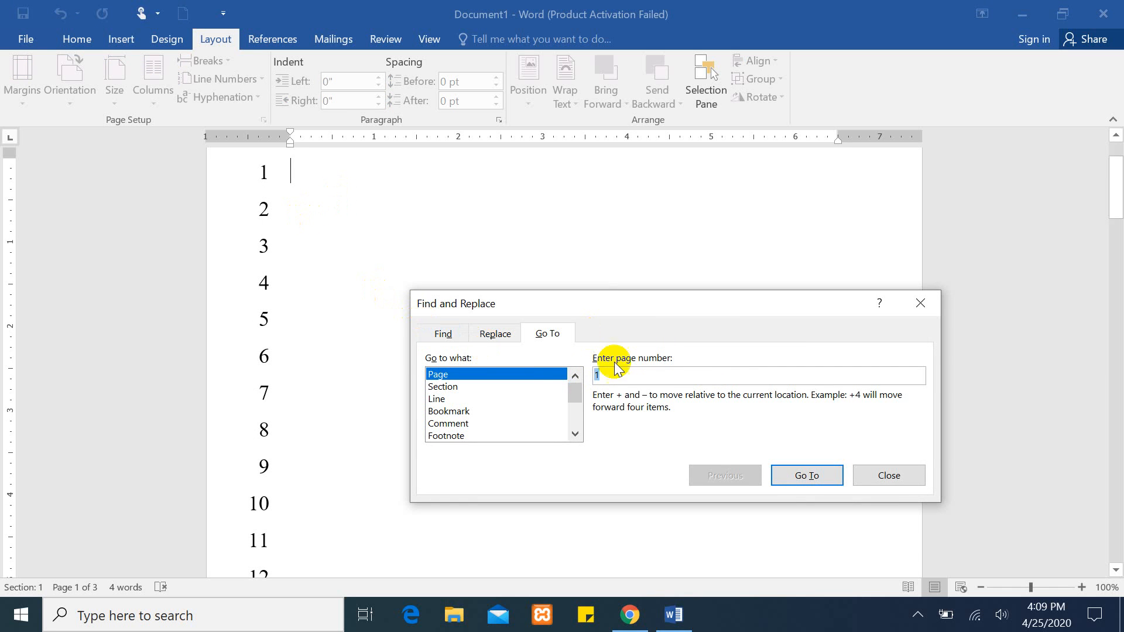
Step: Switch the Go To target to Line, jump to line 9 and close the dialog
left_click(438, 399)
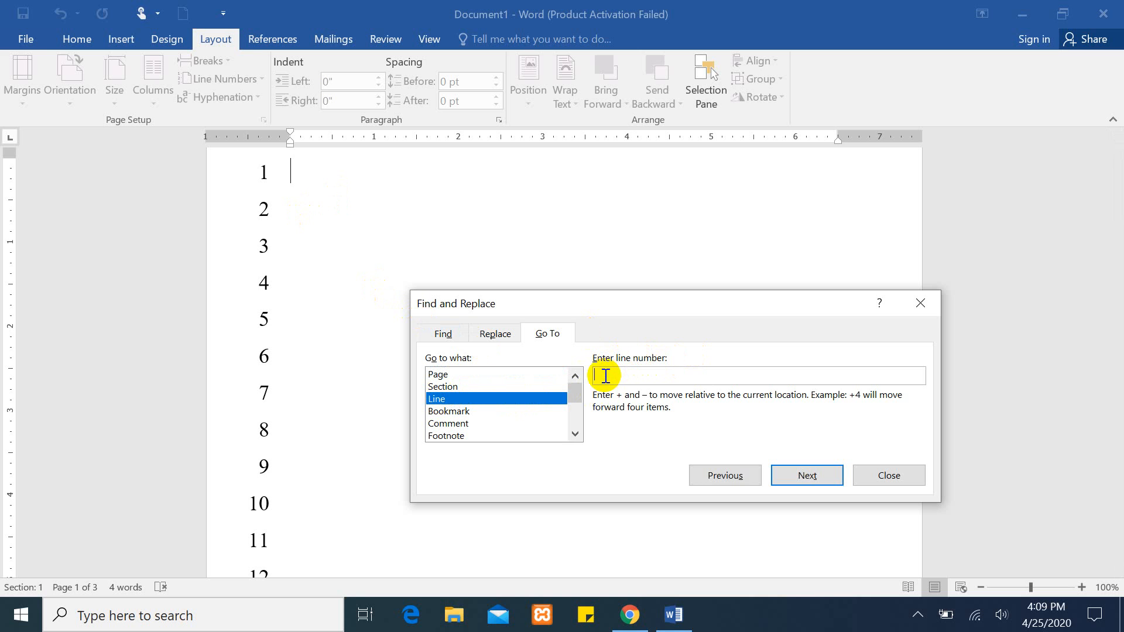
type("9")
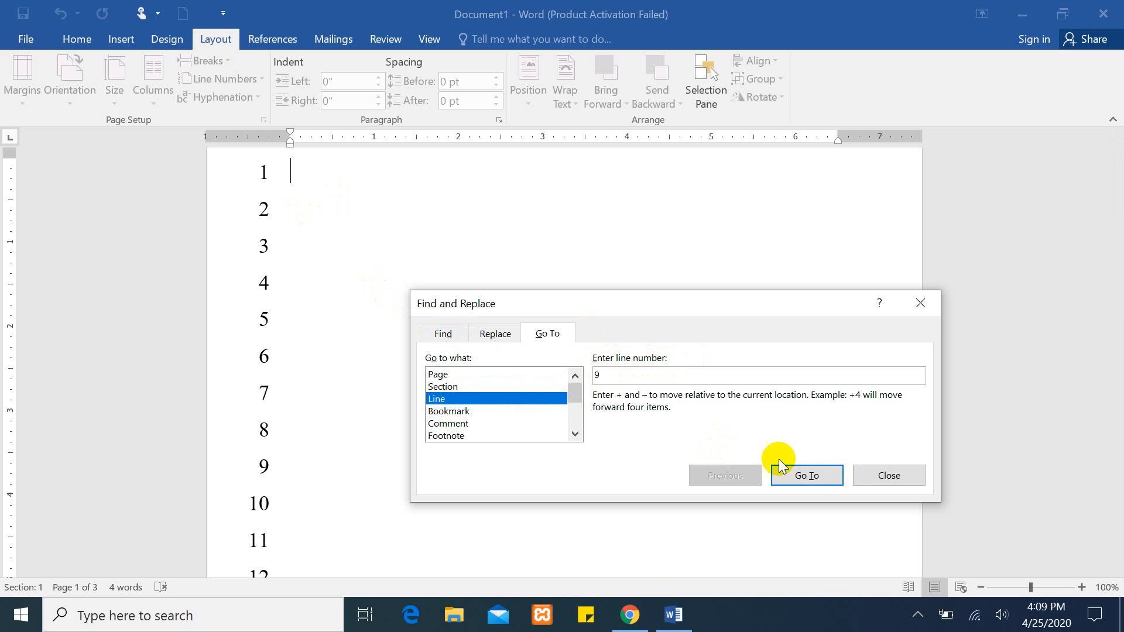
left_click(814, 475)
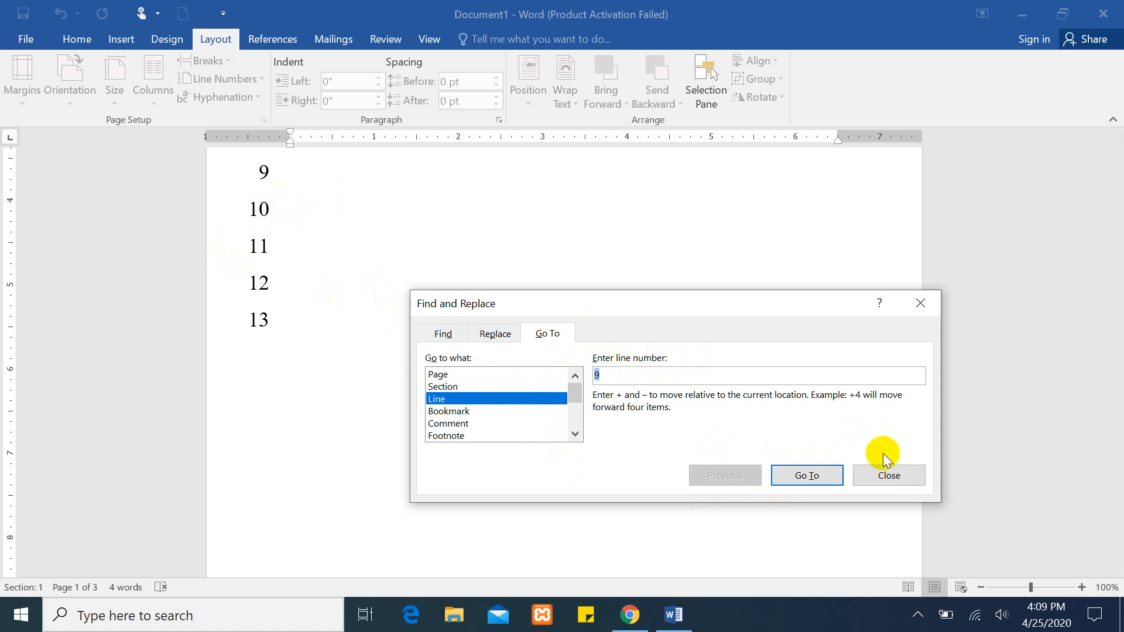
left_click(888, 476)
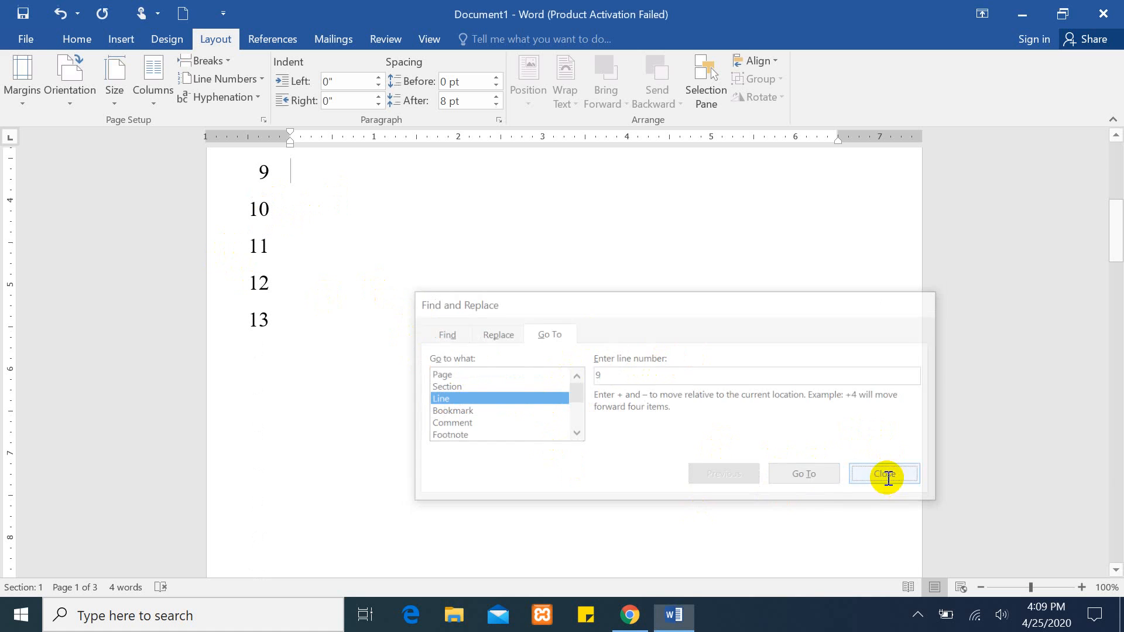
Step: Select the numbered blank lines on page 1 and delete them, keeping only line 1
left_click(77, 38)
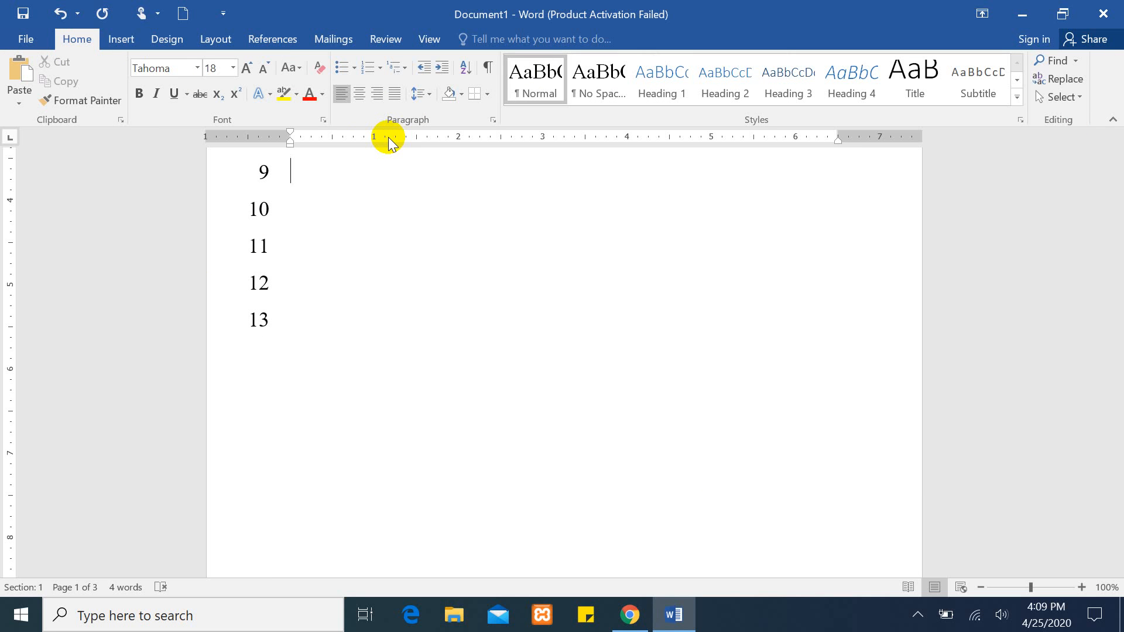
left_click_drag(1116, 211, 1117, 114)
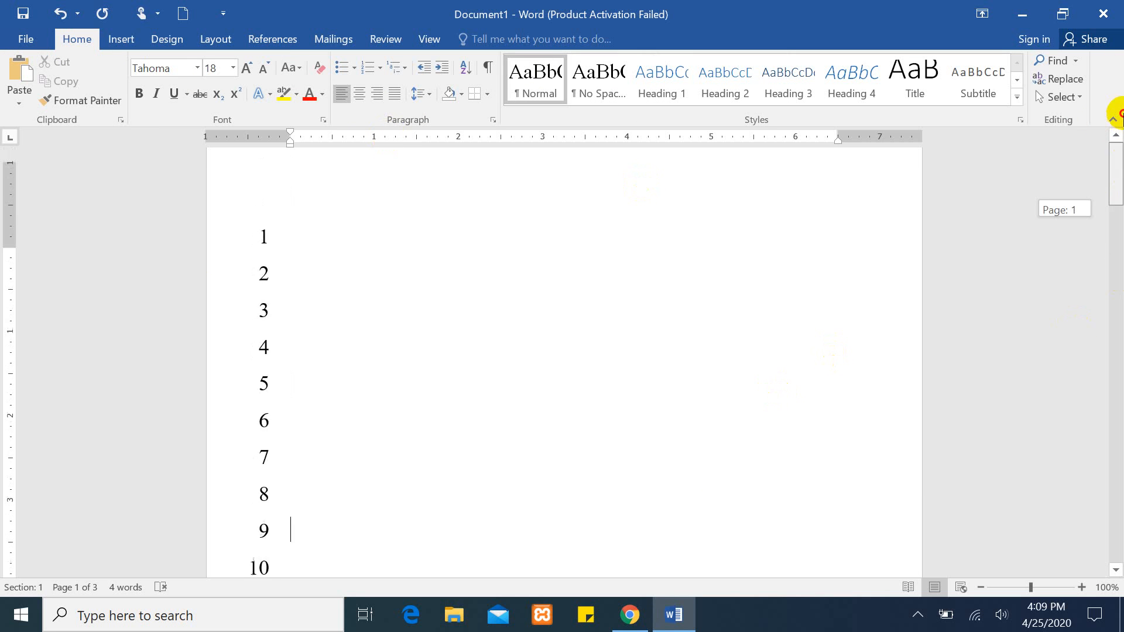
left_click_drag(321, 249, 821, 494)
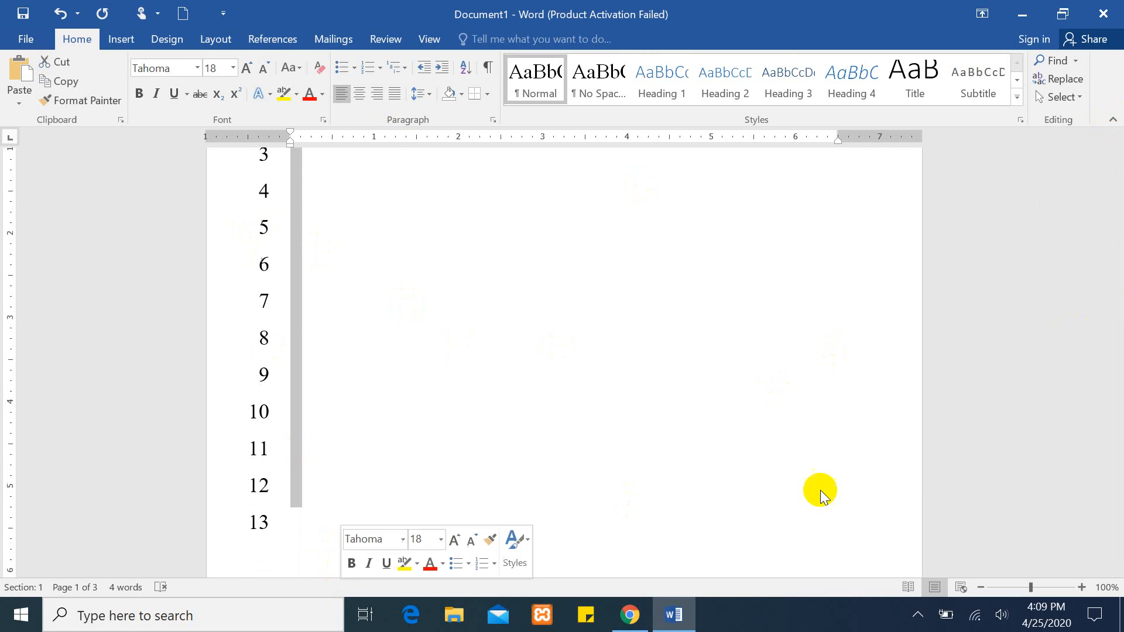
key("Delete")
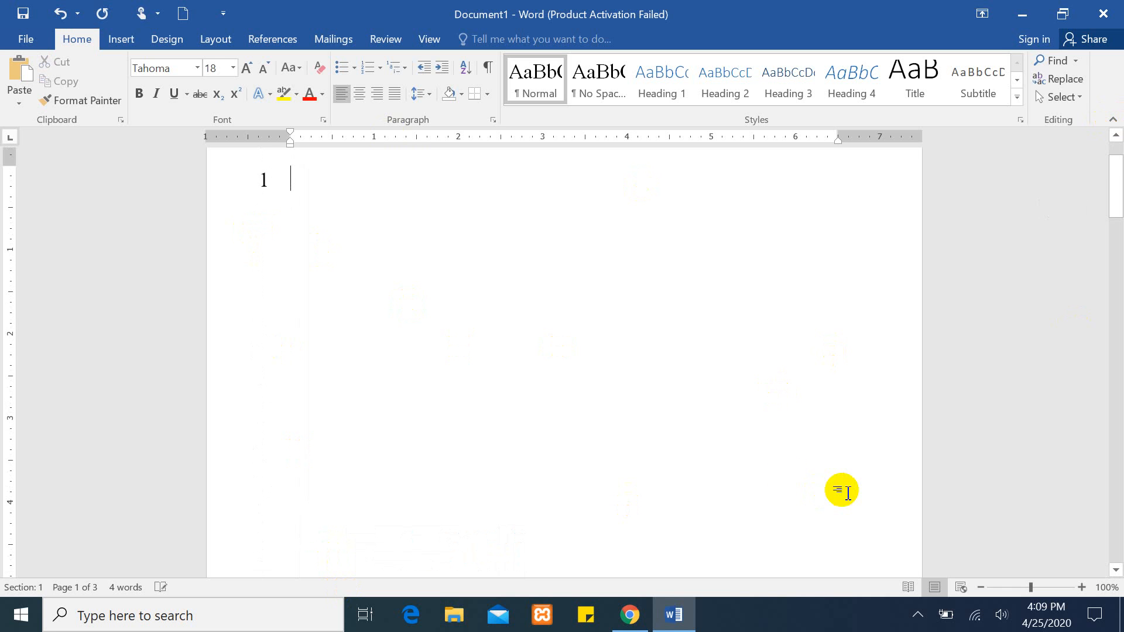
Step: Set the document's line numbering to None
left_click(212, 41)
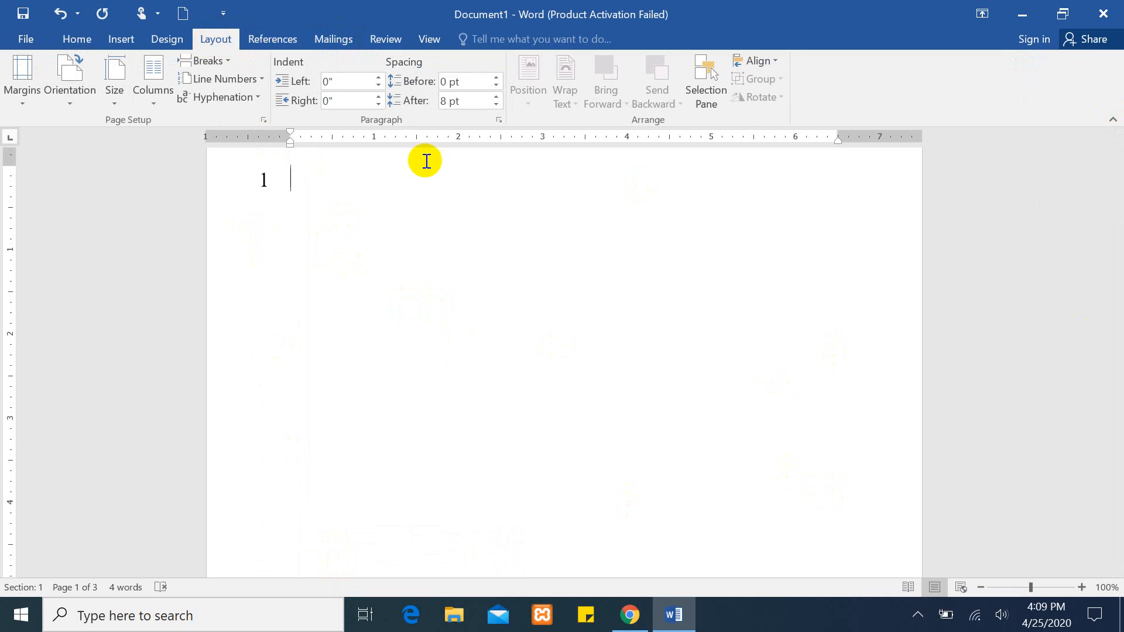
left_click(259, 98)
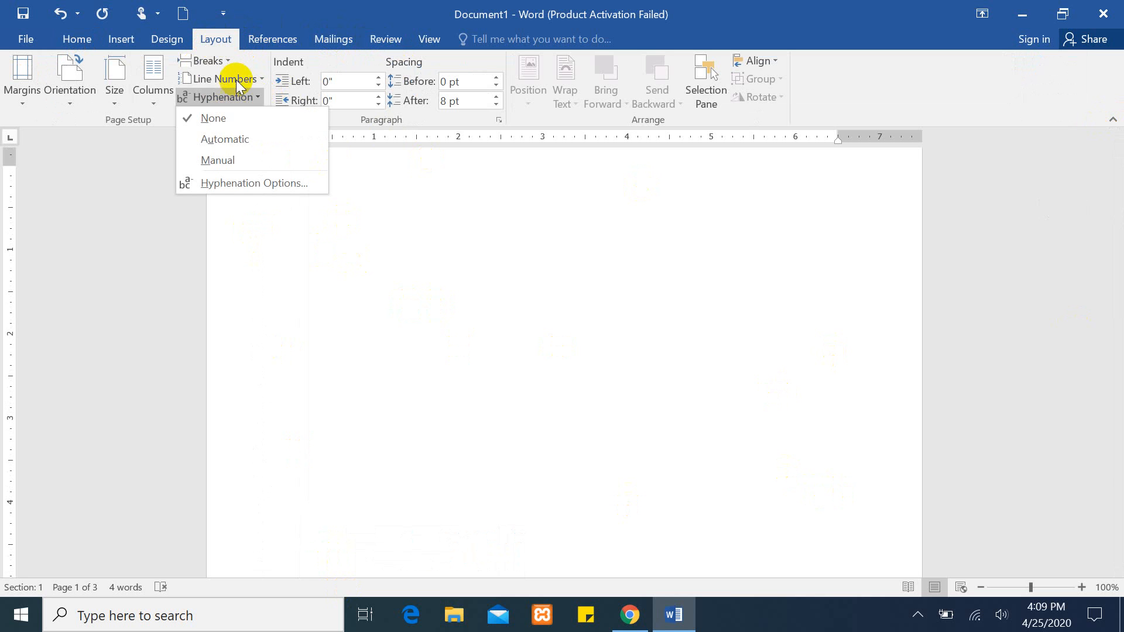
left_click(253, 78)
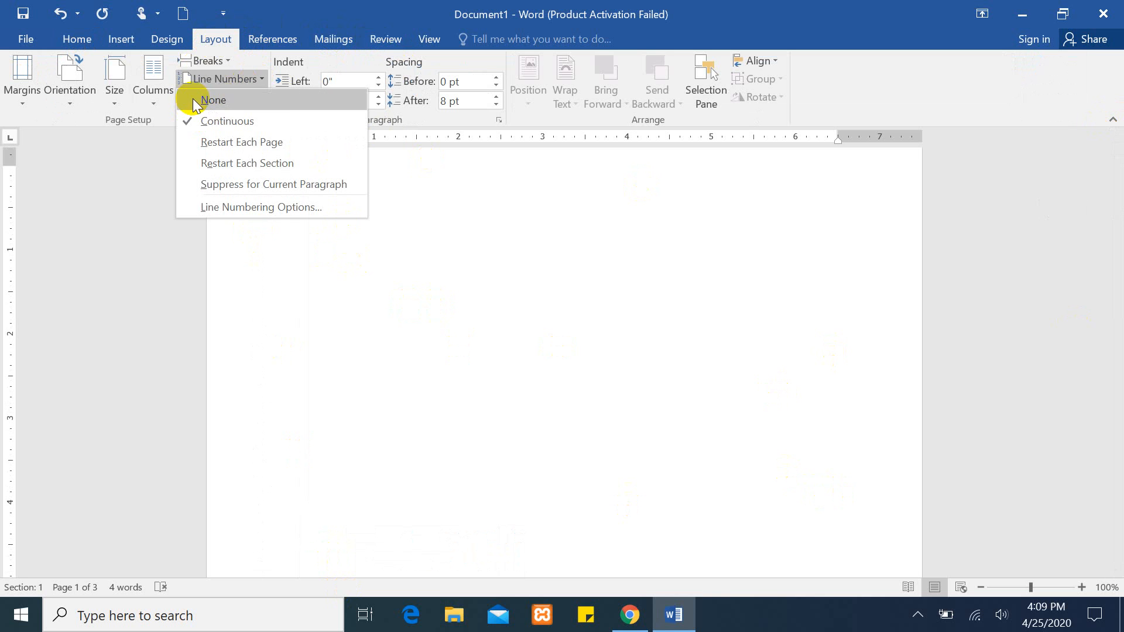
left_click(211, 100)
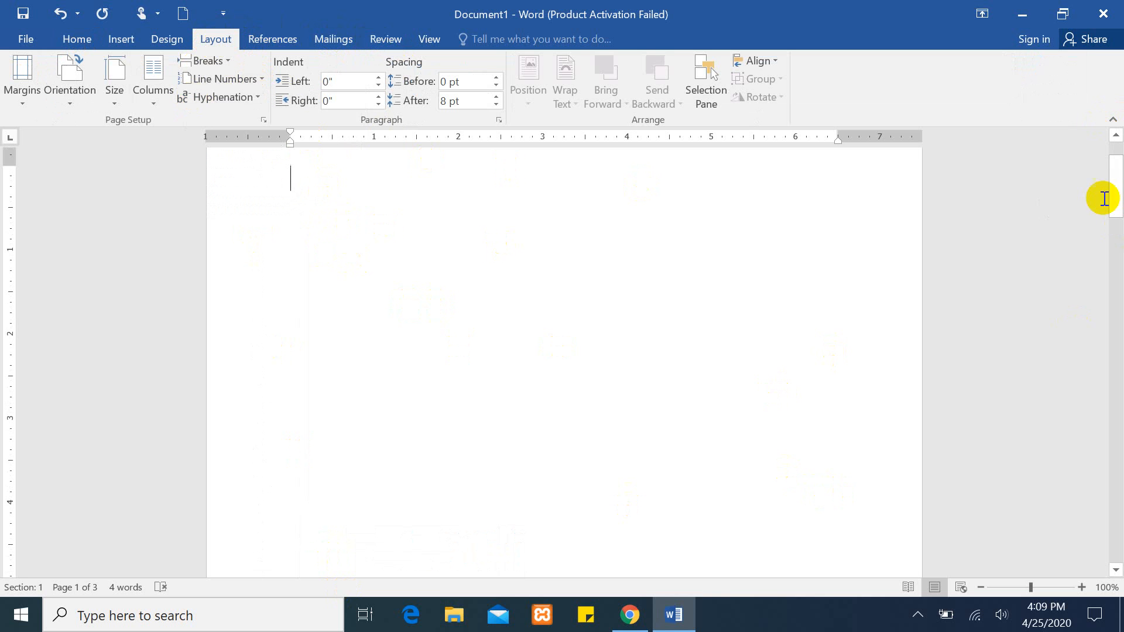
left_click_drag(1119, 164, 1117, 160)
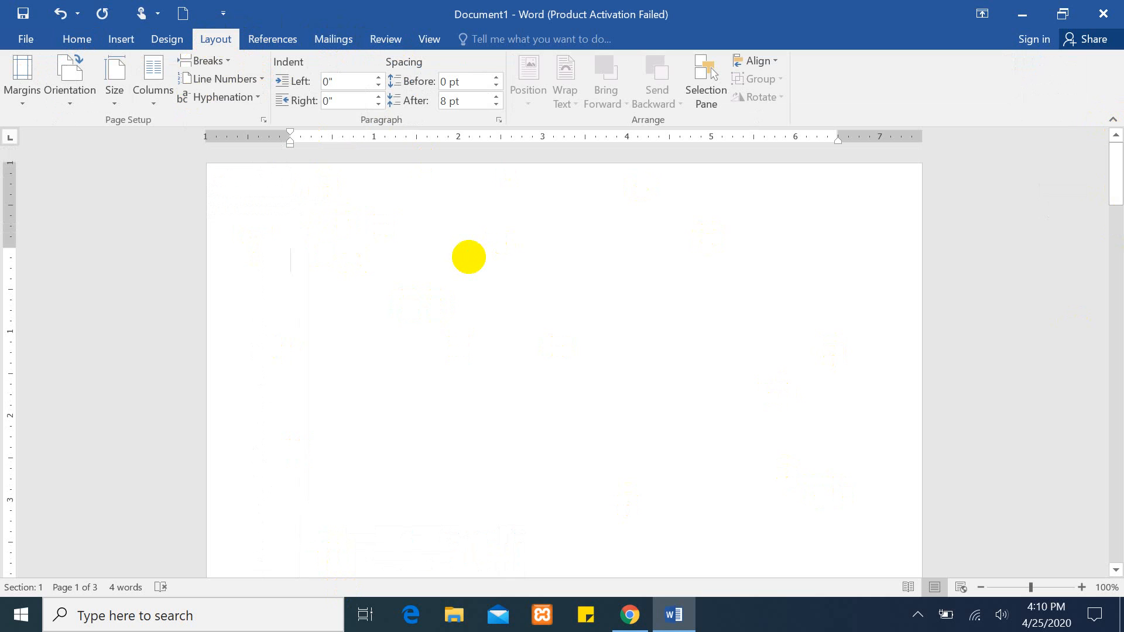
Step: Generate sample paragraphs at the start of page 1 with the =rand() formula
type("=rand((")
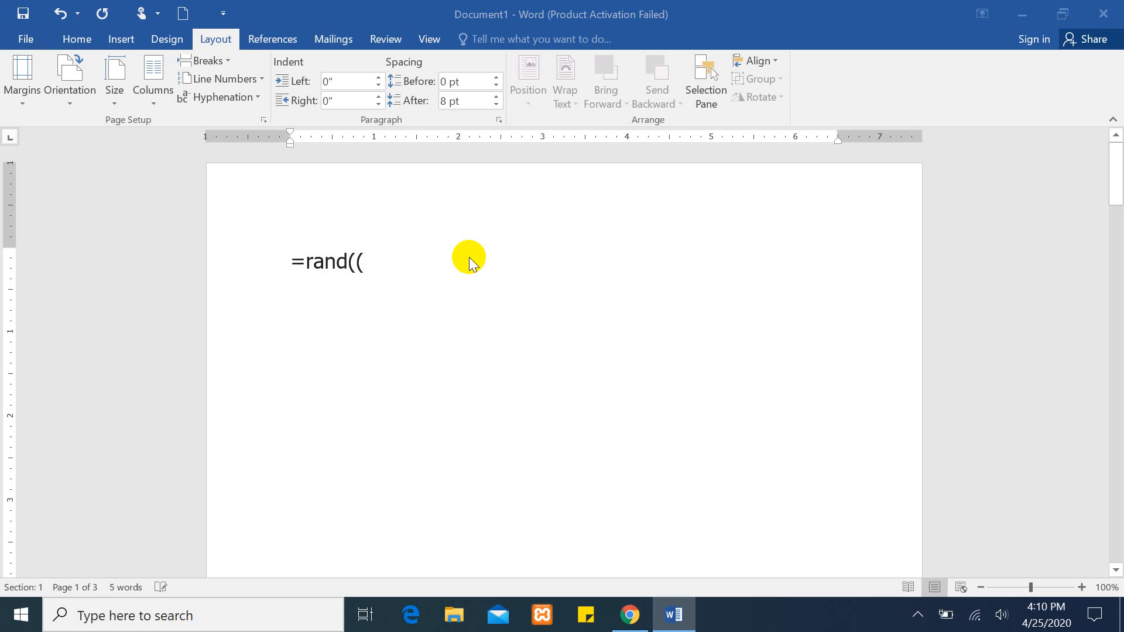
key("super+p")
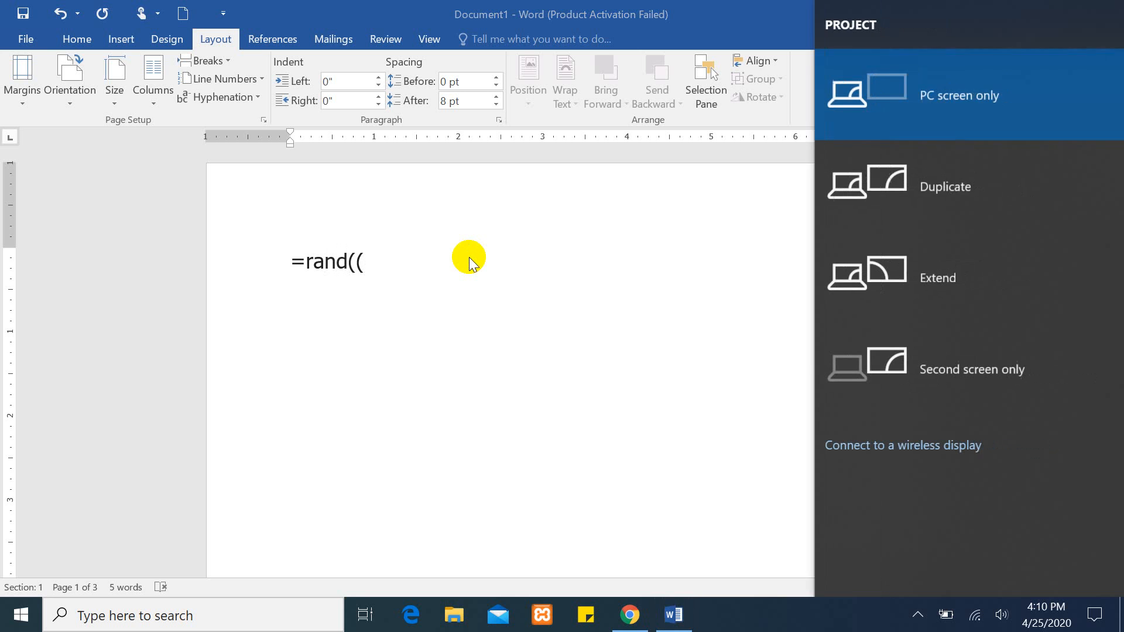
key("Escape")
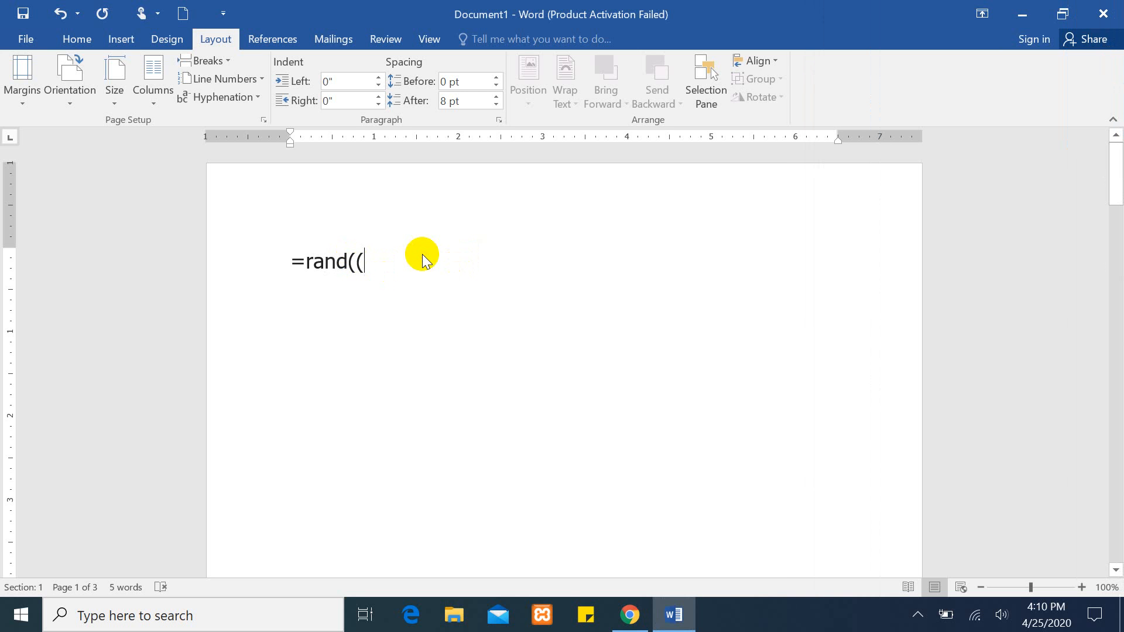
key("BackSpace")
type(")")
key("Return")
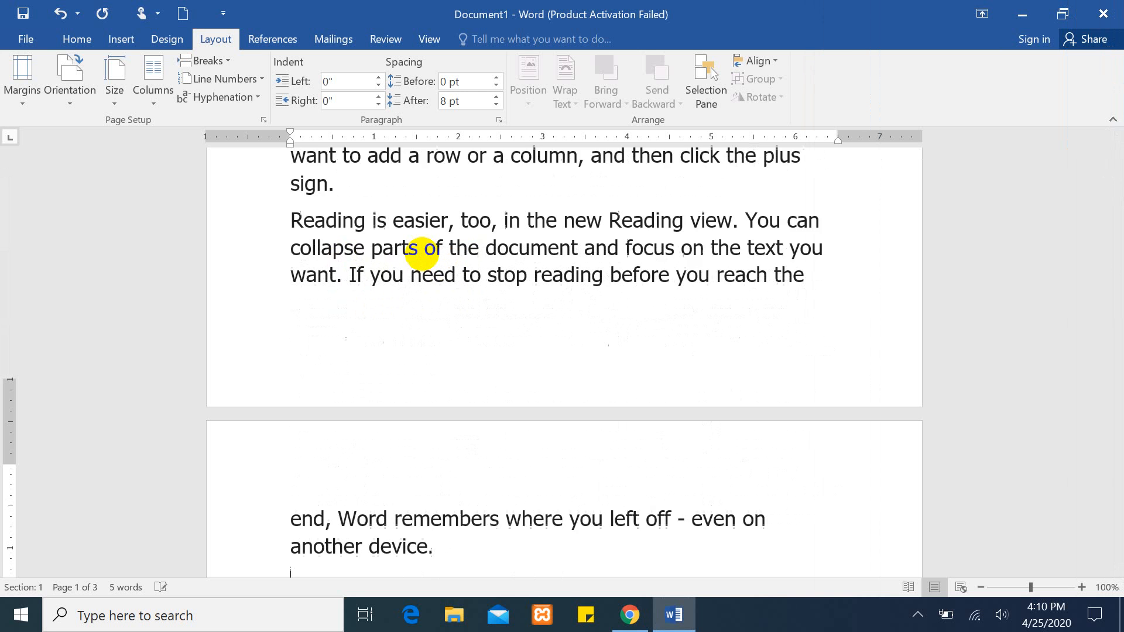
Step: Add a bookmark named lastRead to the words "Themes and styles" at the start of the third paragraph
left_click_drag(1114, 246, 1117, 208)
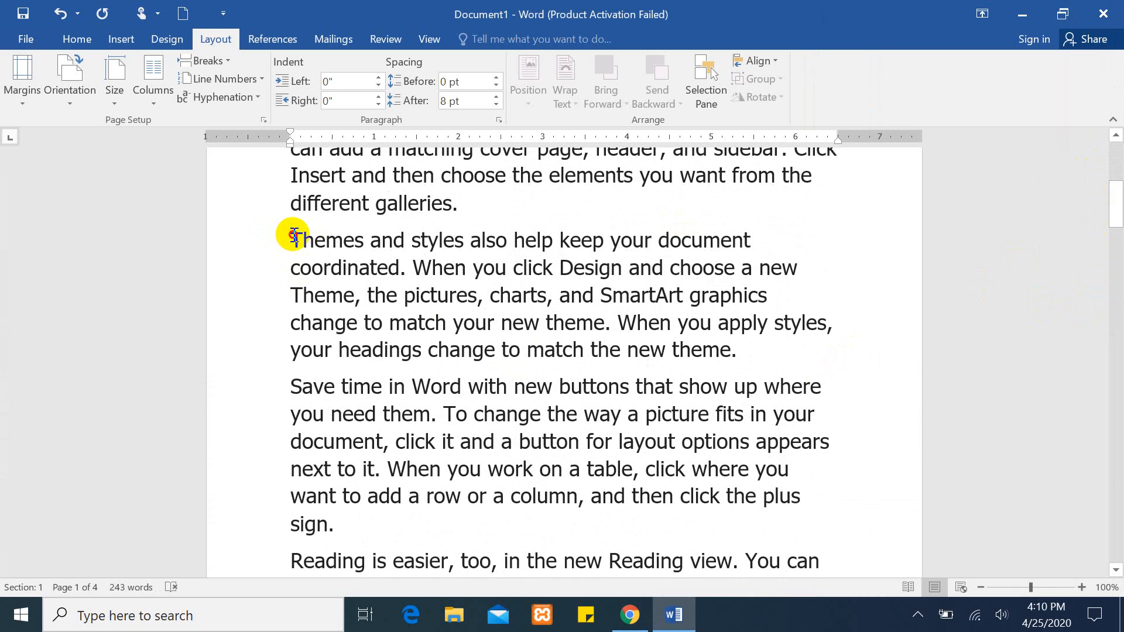
left_click_drag(294, 237, 447, 240)
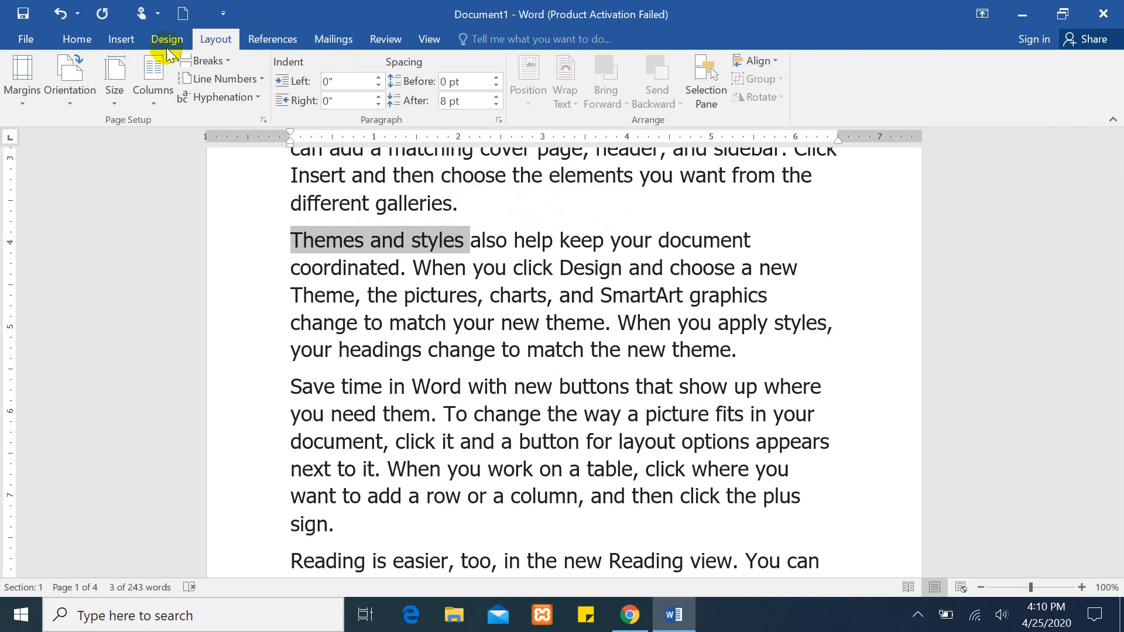
left_click(123, 39)
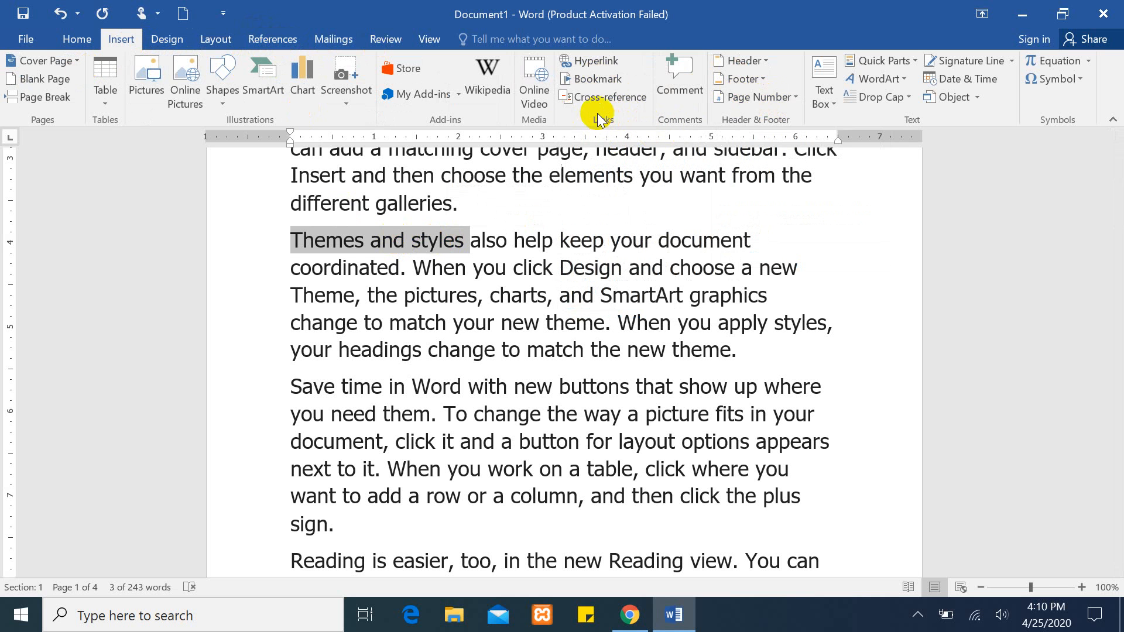
left_click(610, 83)
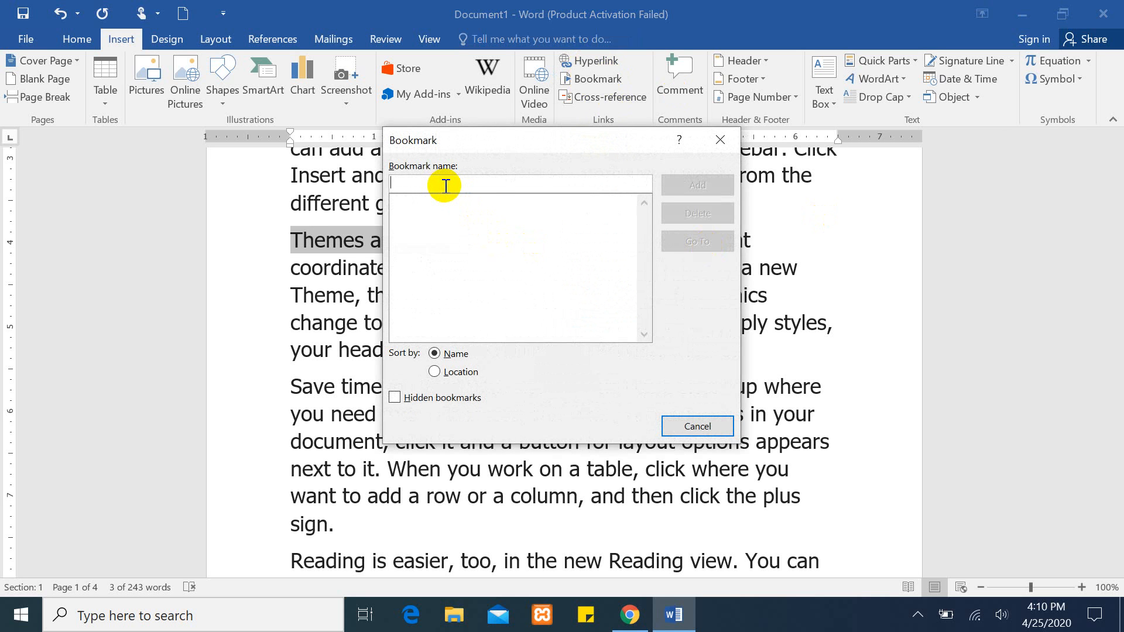
type("last read")
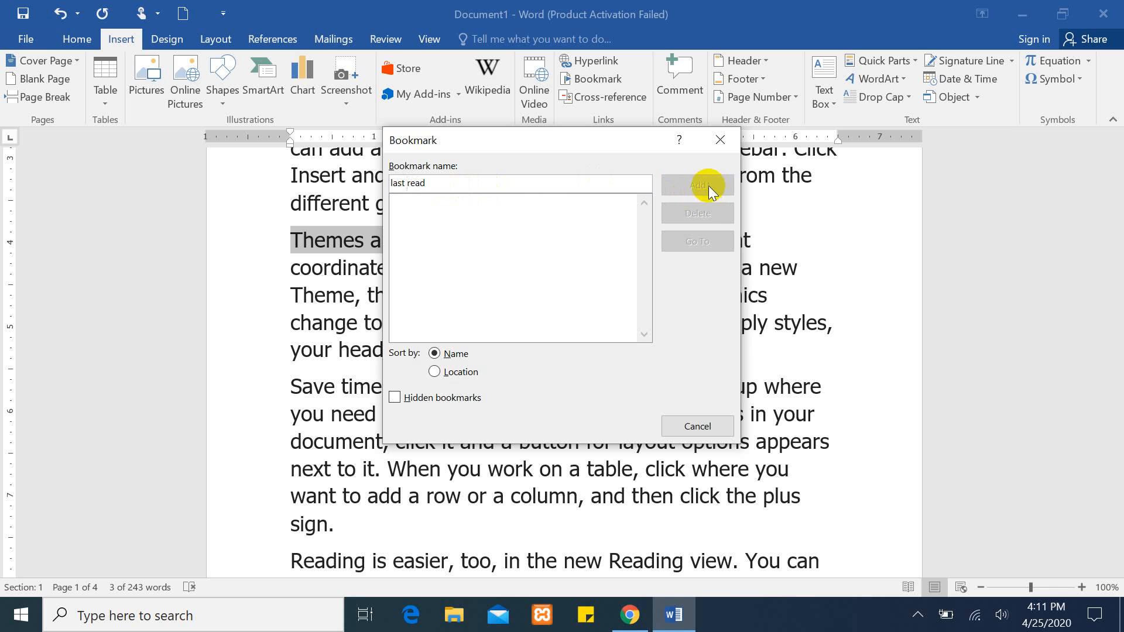
key("BackSpace")
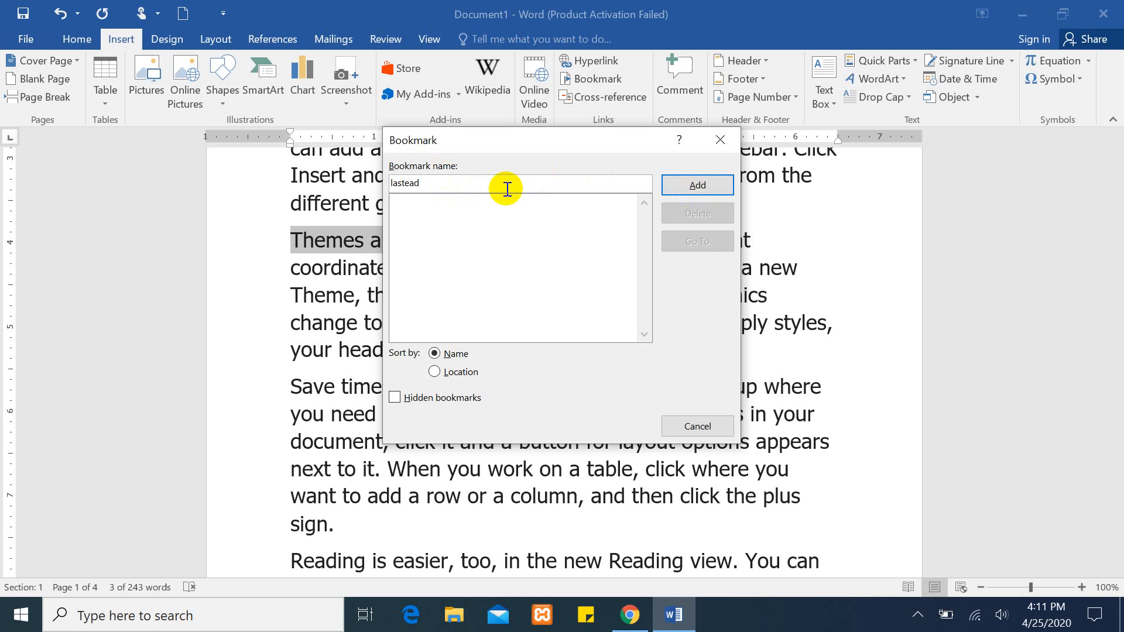
left_click(697, 186)
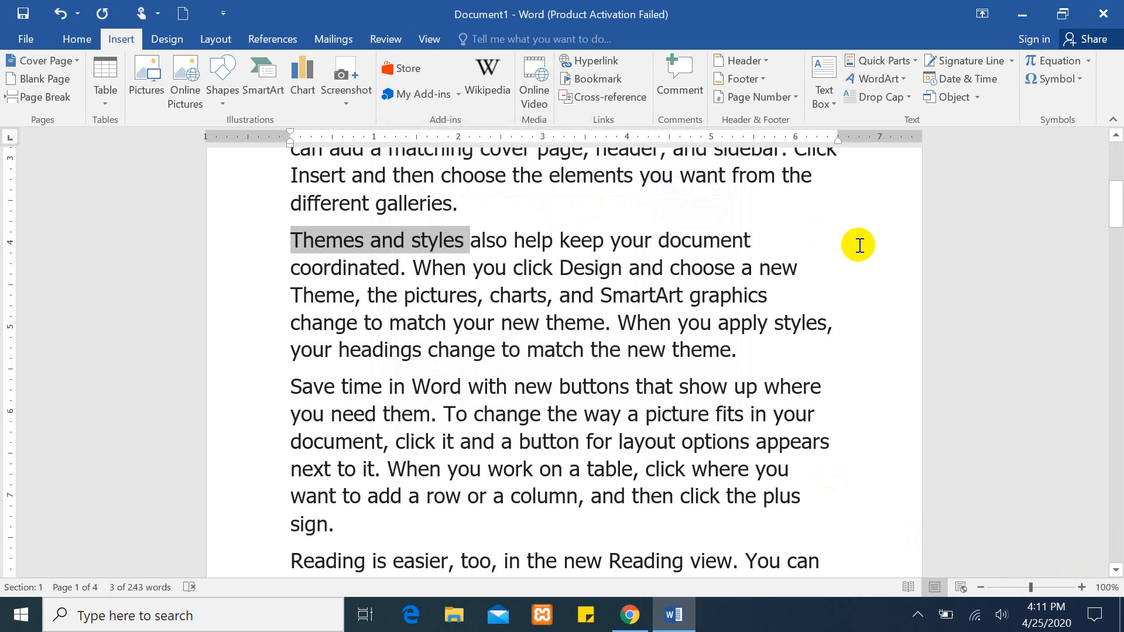
Step: Use Go To with the Bookmark target to jump to lastRead, and close the dialog at the document's start
left_click(78, 41)
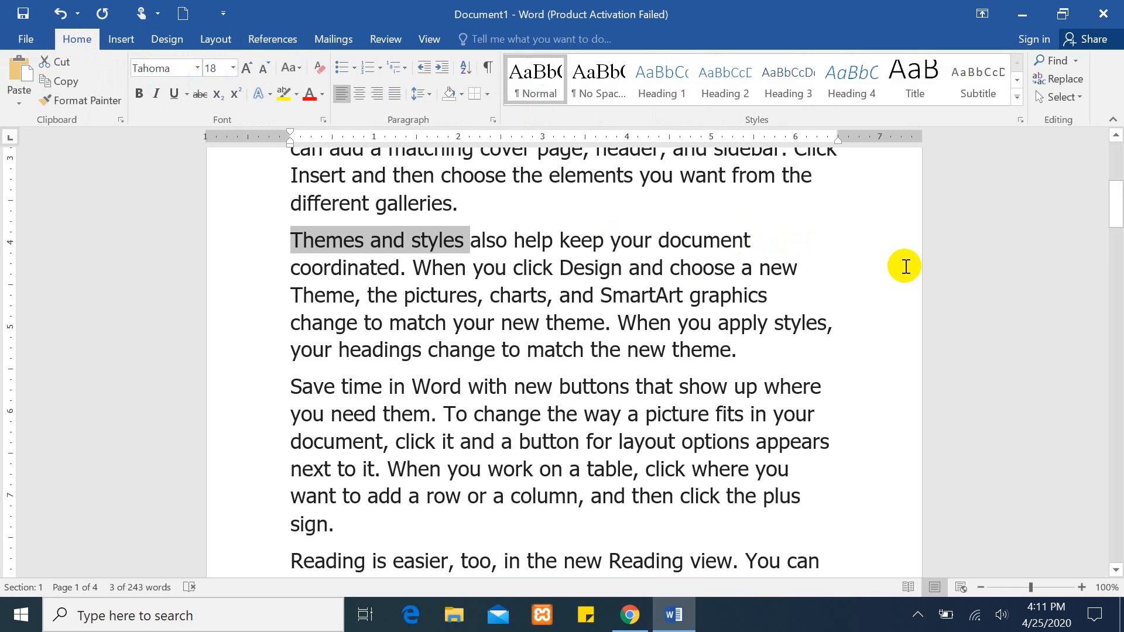
key("ctrl+g")
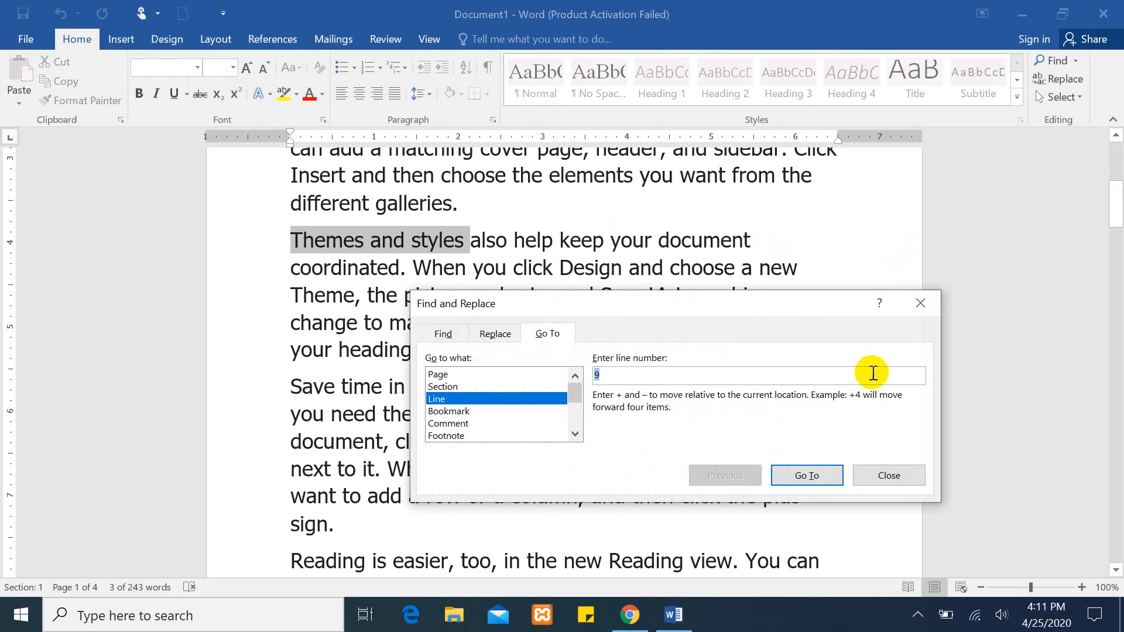
left_click(466, 412)
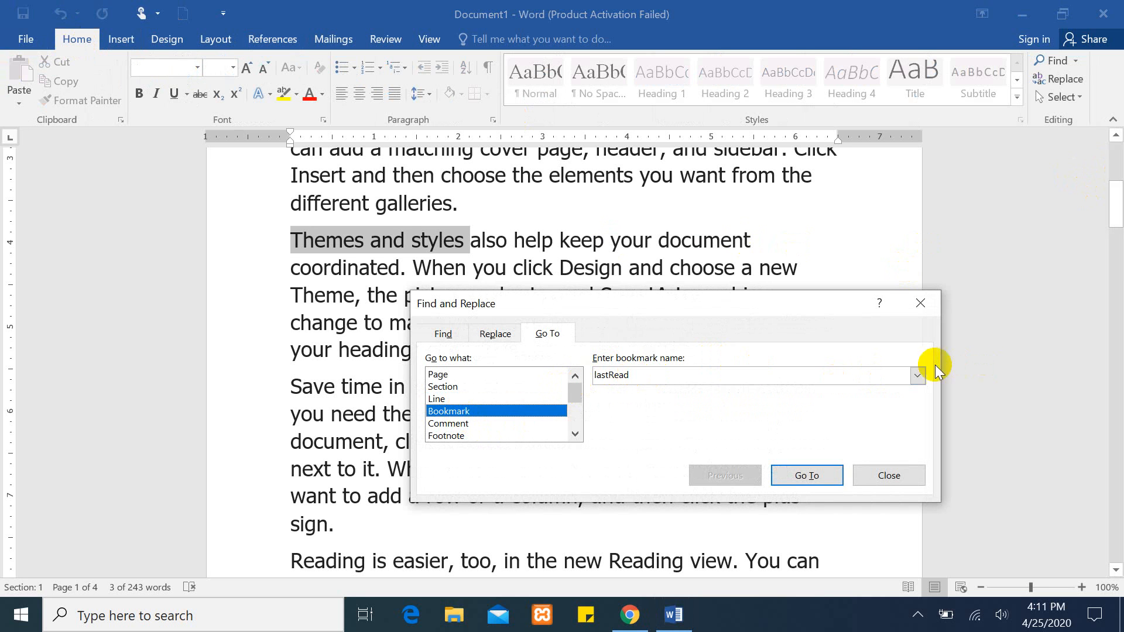
left_click(918, 375)
left_click(918, 375)
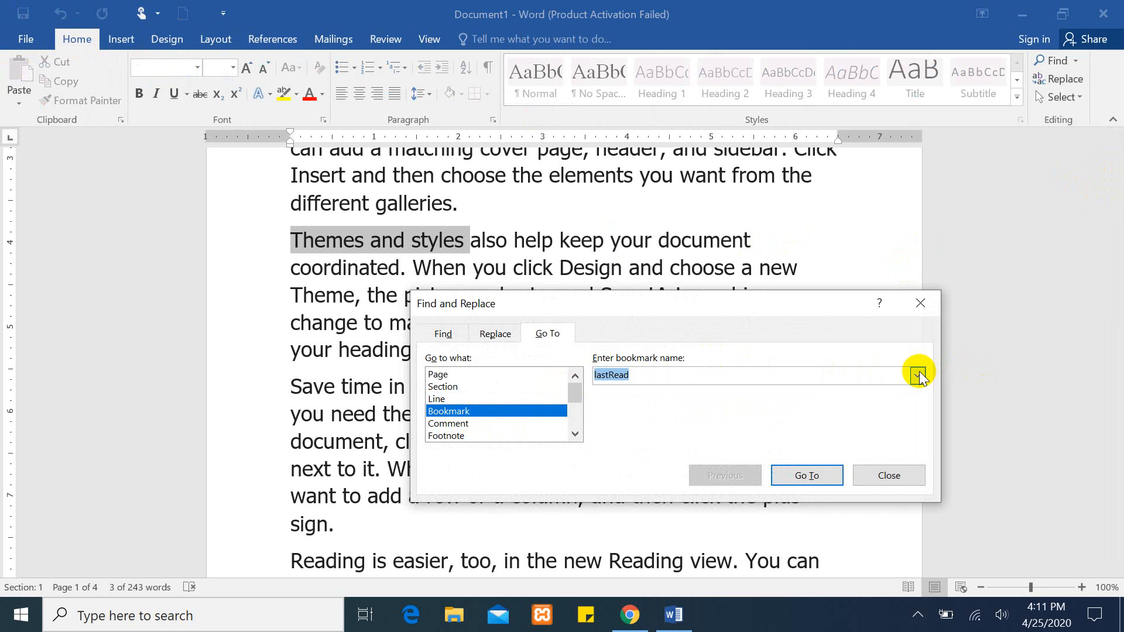
left_click(806, 476)
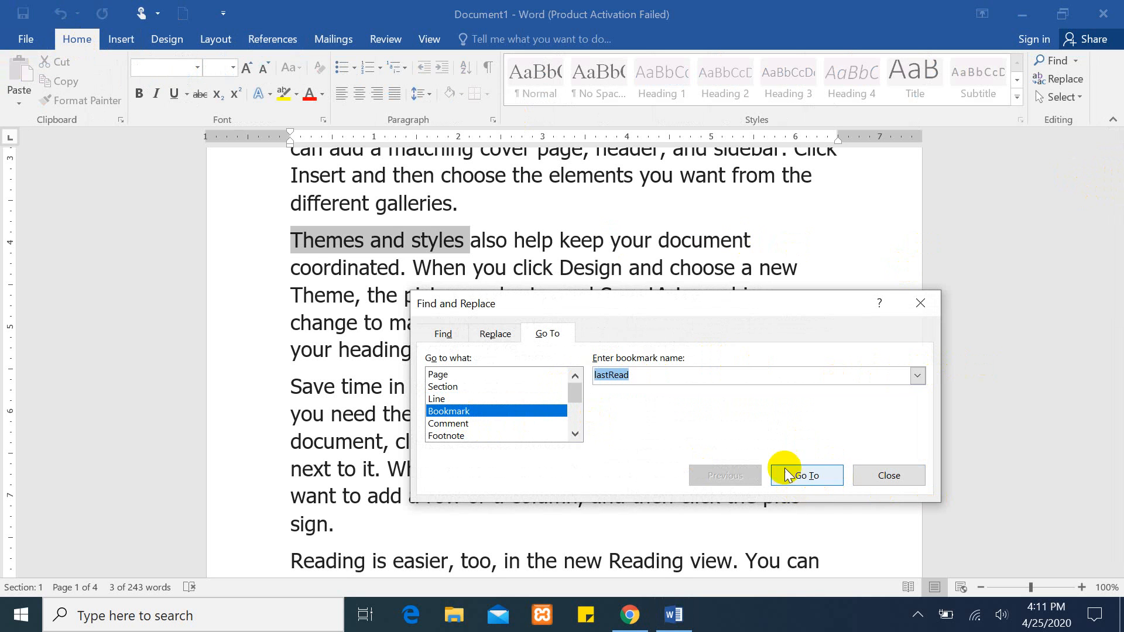
left_click_drag(1118, 208, 1112, 113)
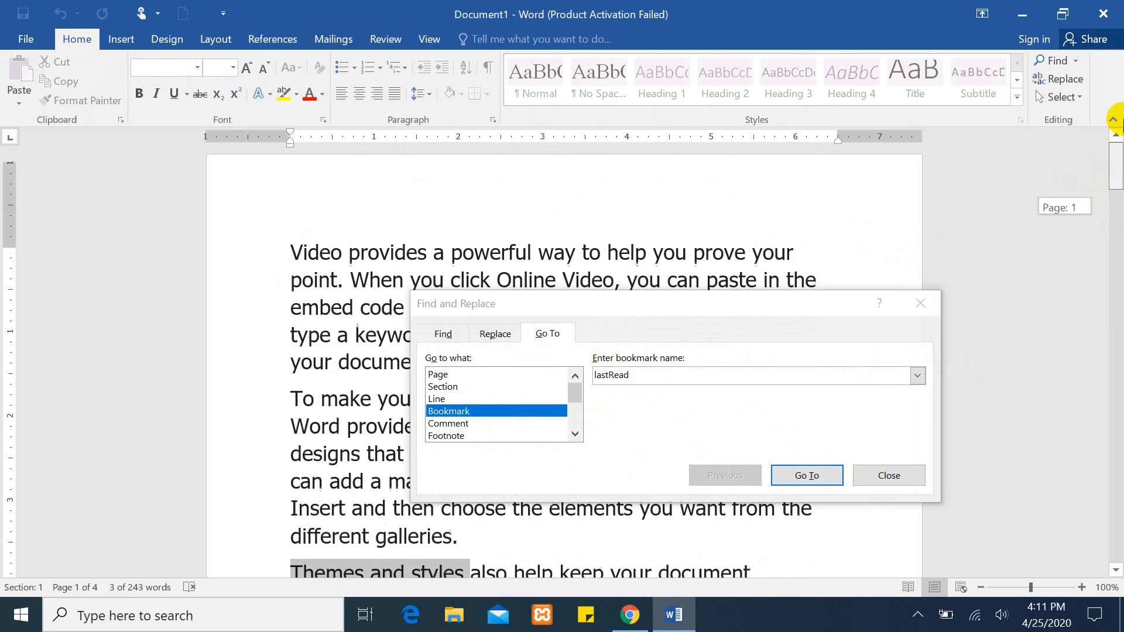
left_click(921, 301)
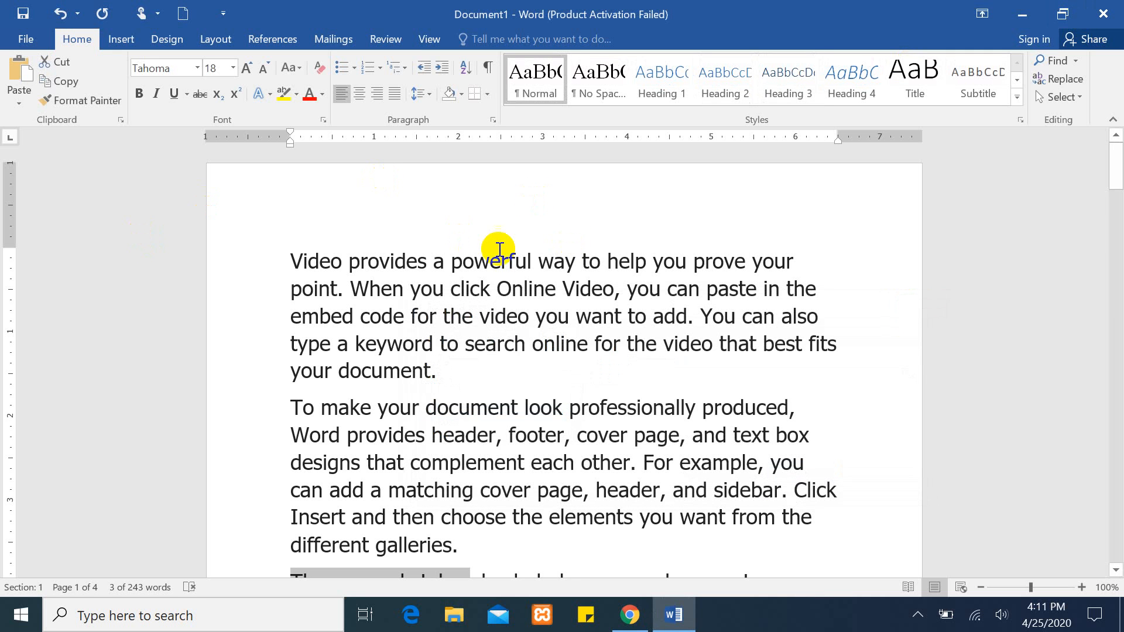
Step: Save the document to the Desktop as a Word Document named abc
key("ctrl+s")
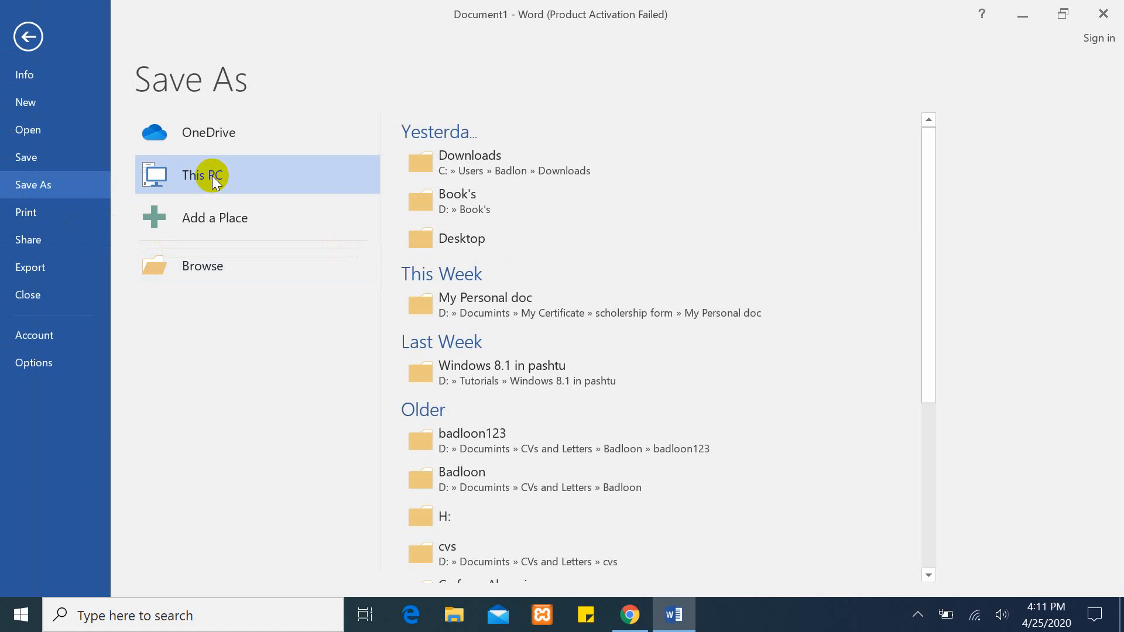
left_click(480, 247)
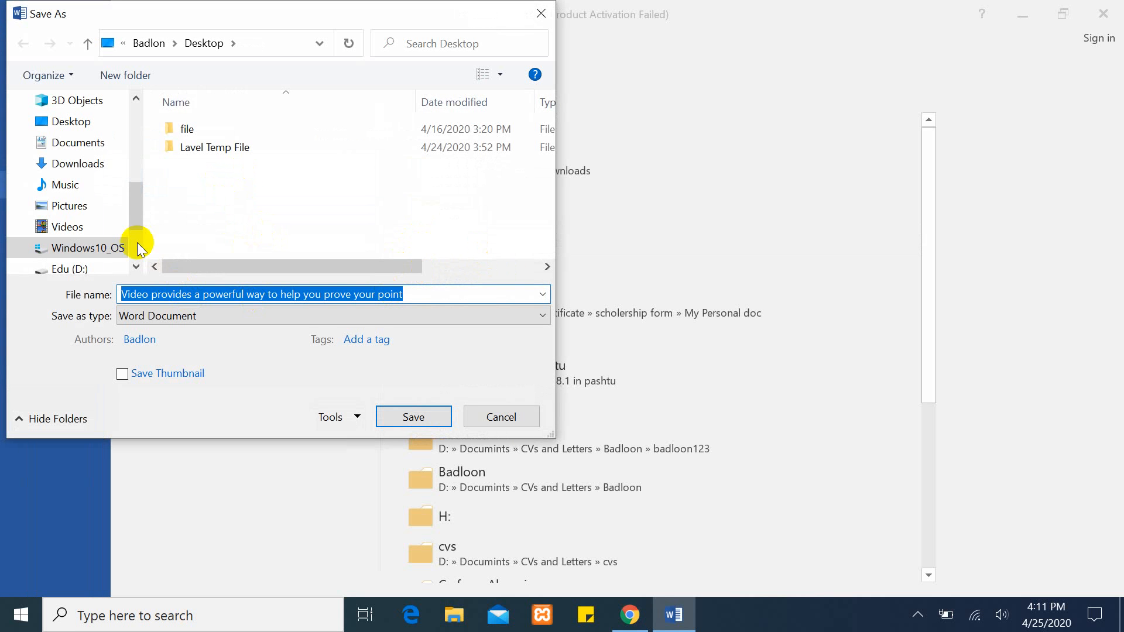
left_click(75, 123)
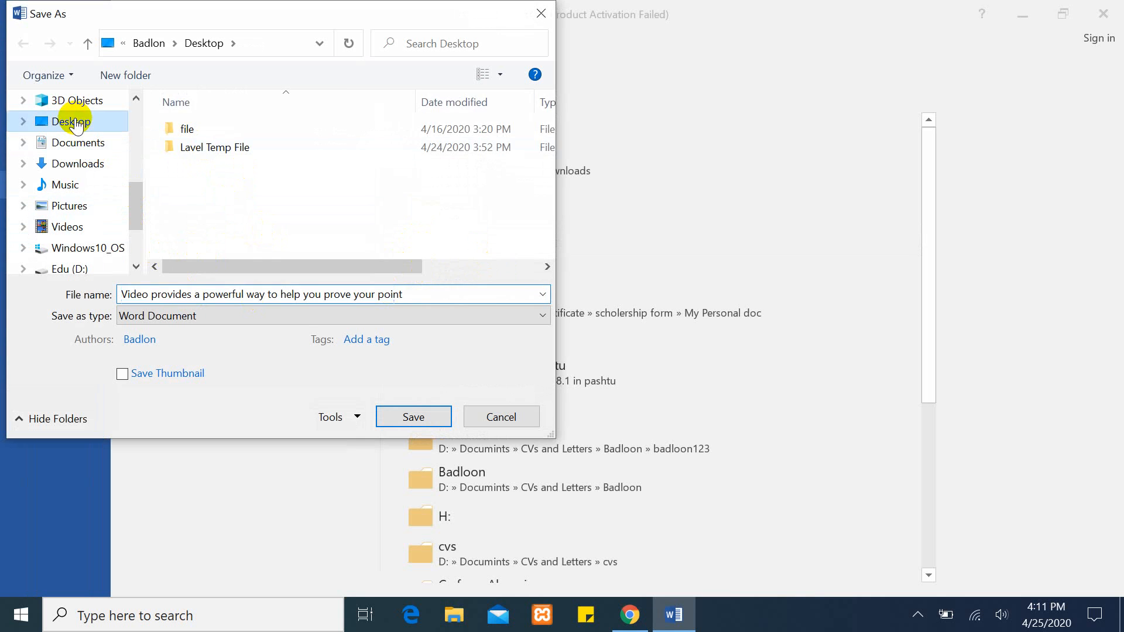
left_click(426, 289)
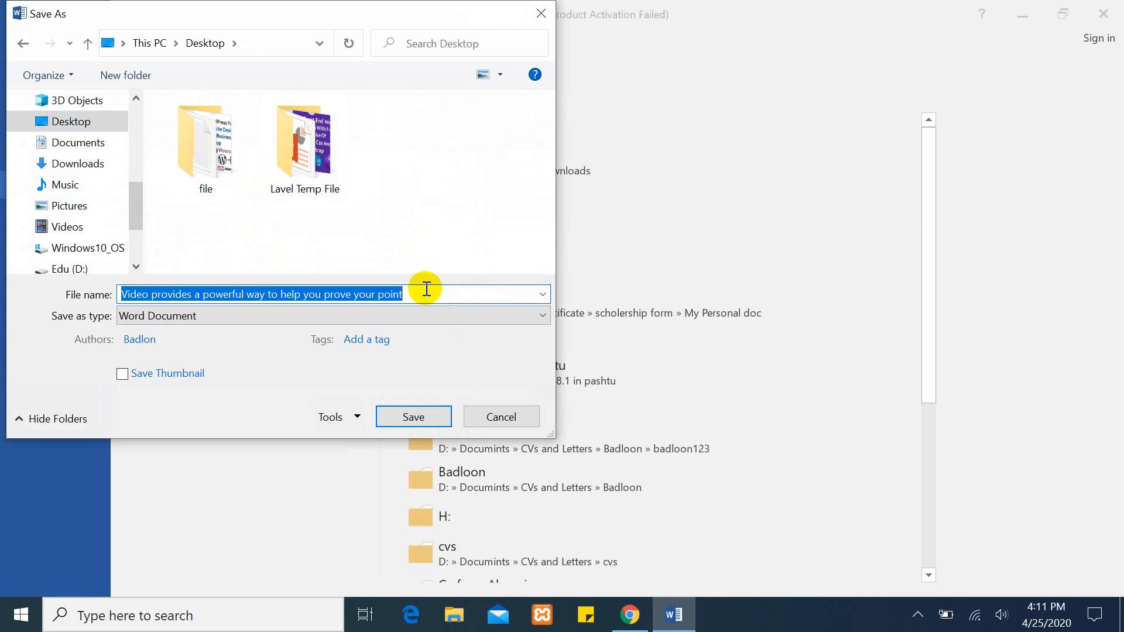
type("abc")
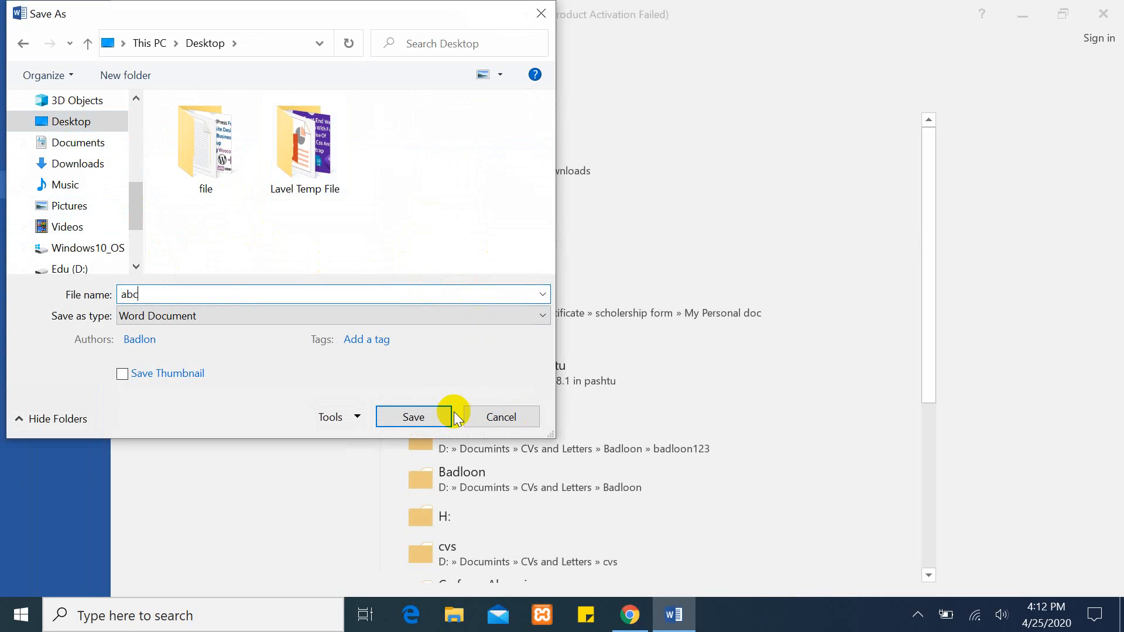
left_click(410, 417)
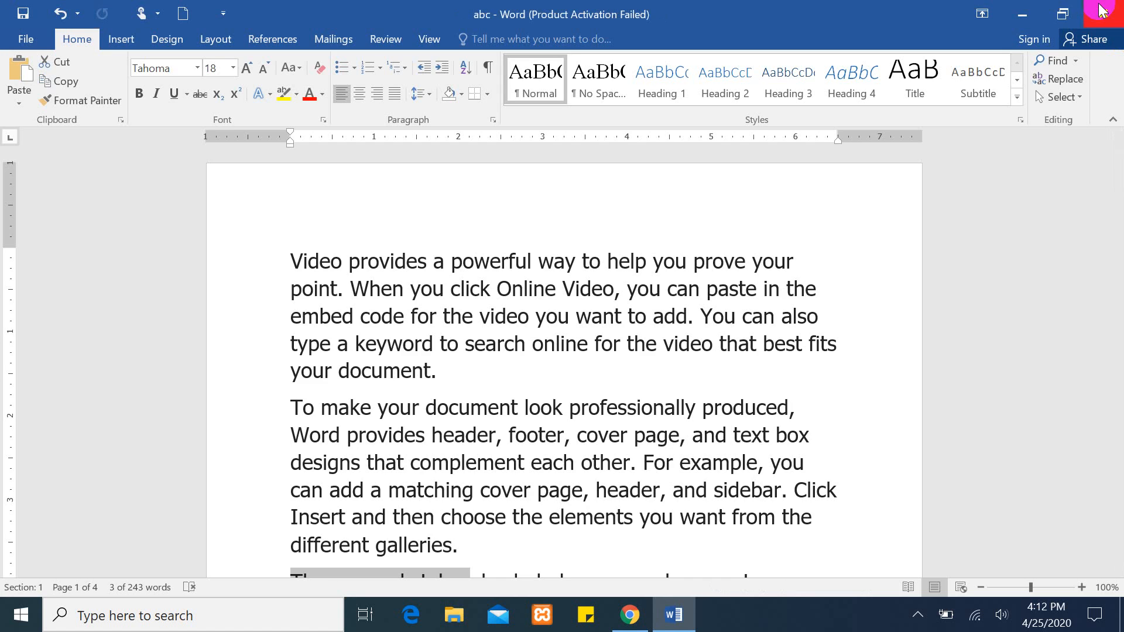
Step: Close Word and reopen the abc document from the desktop, dismissing the Office activation wizard
left_click(1104, 11)
left_click(1104, 10)
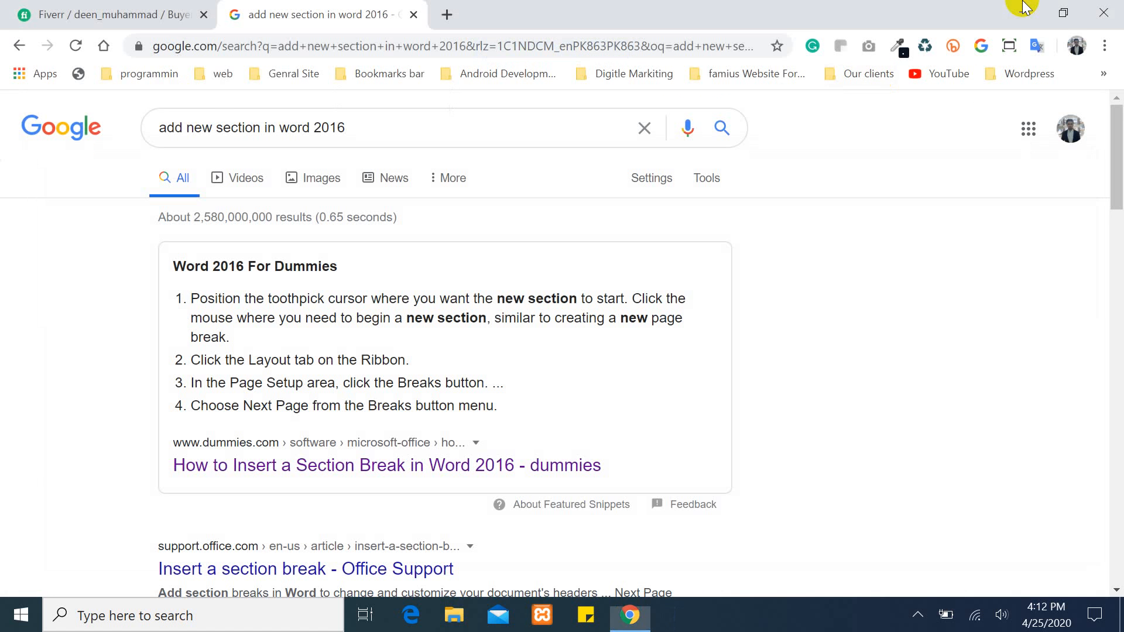
left_click(1024, 8)
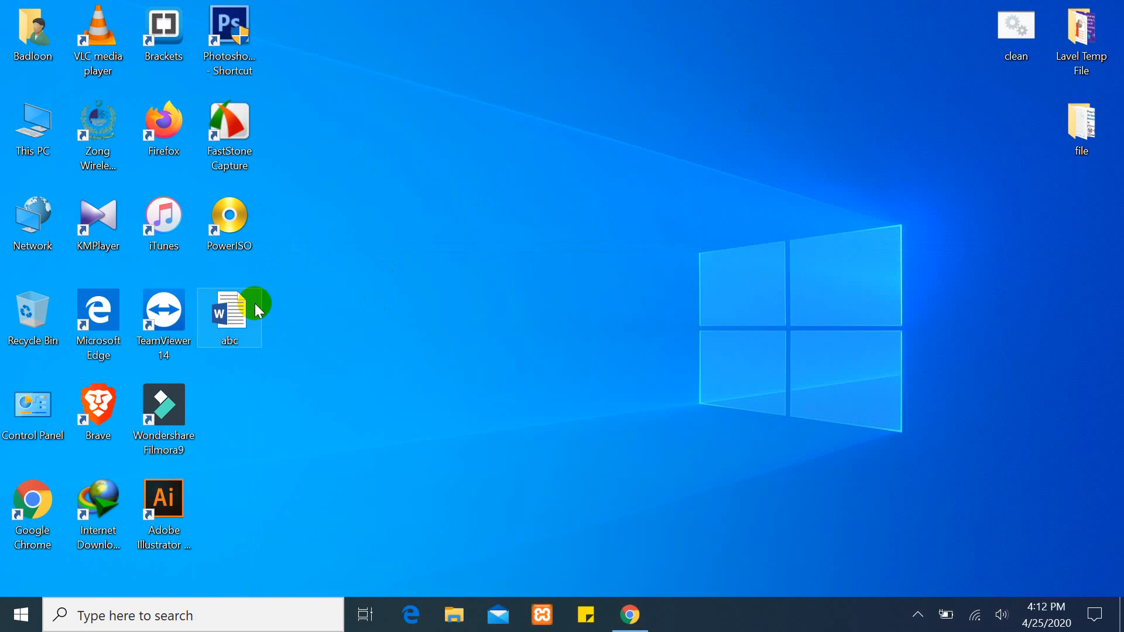
double_click(241, 309)
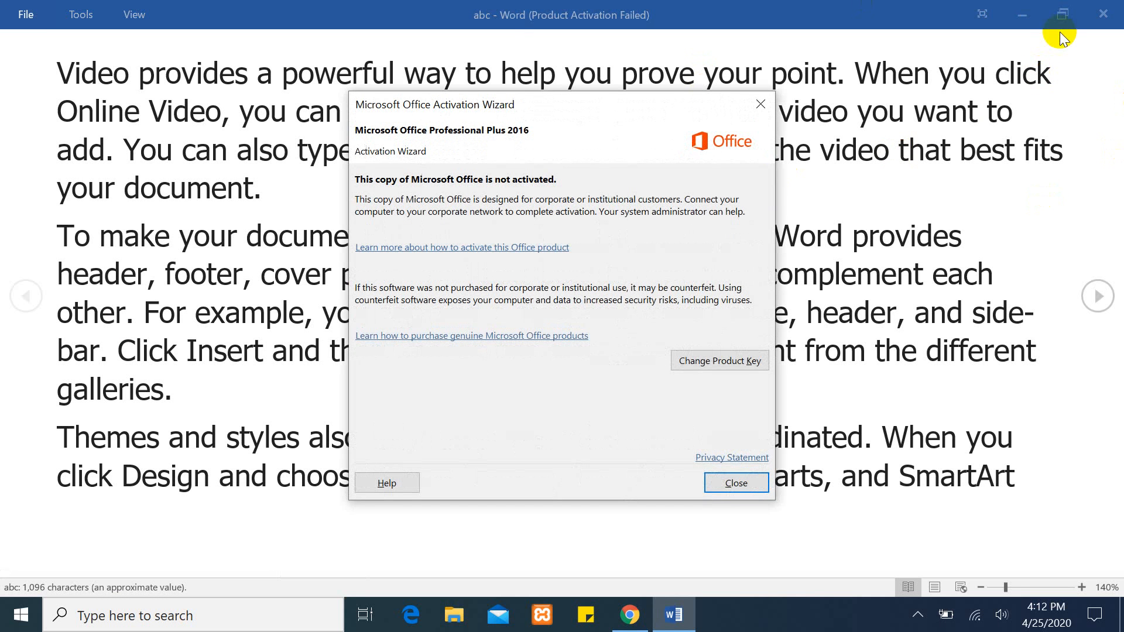
left_click(758, 105)
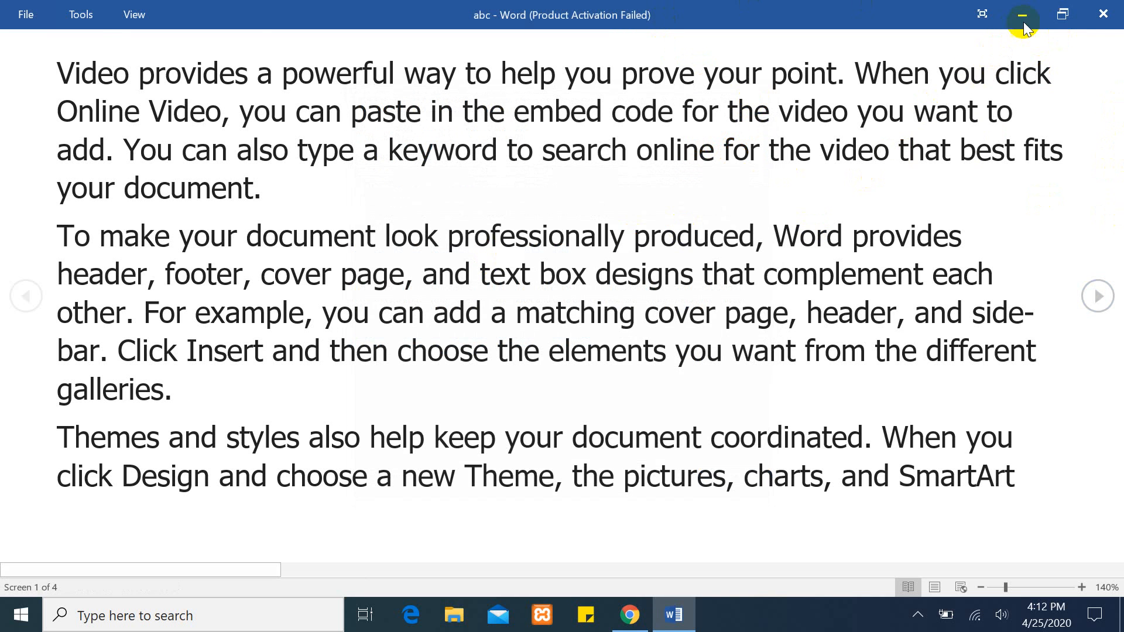
Step: Switch the abc document from reading view to editing
left_click(27, 15)
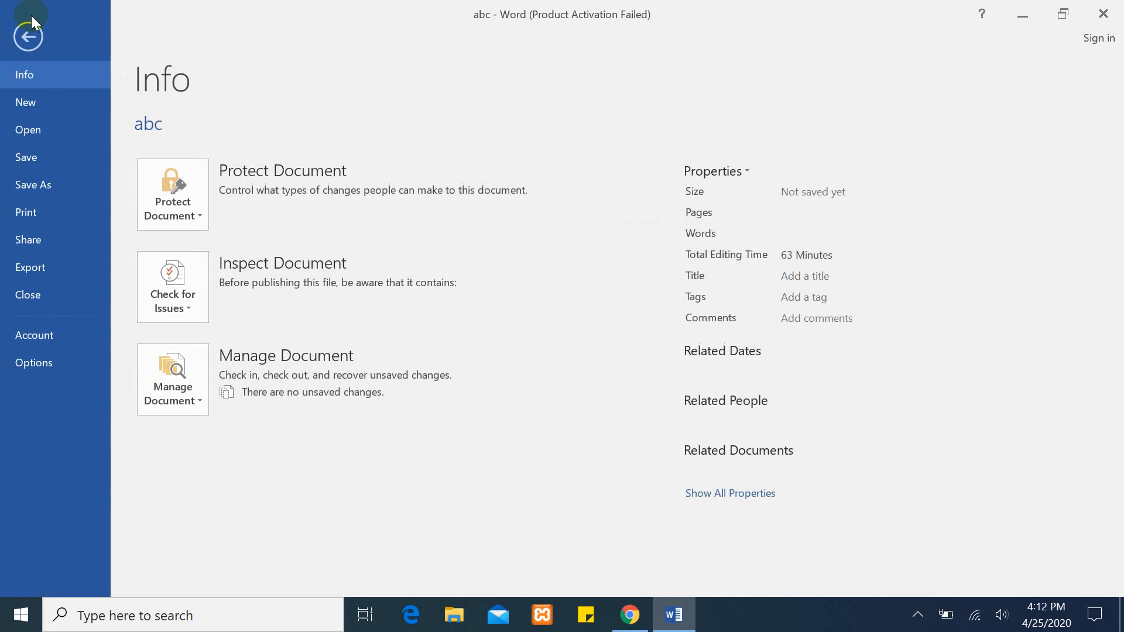
left_click(21, 34)
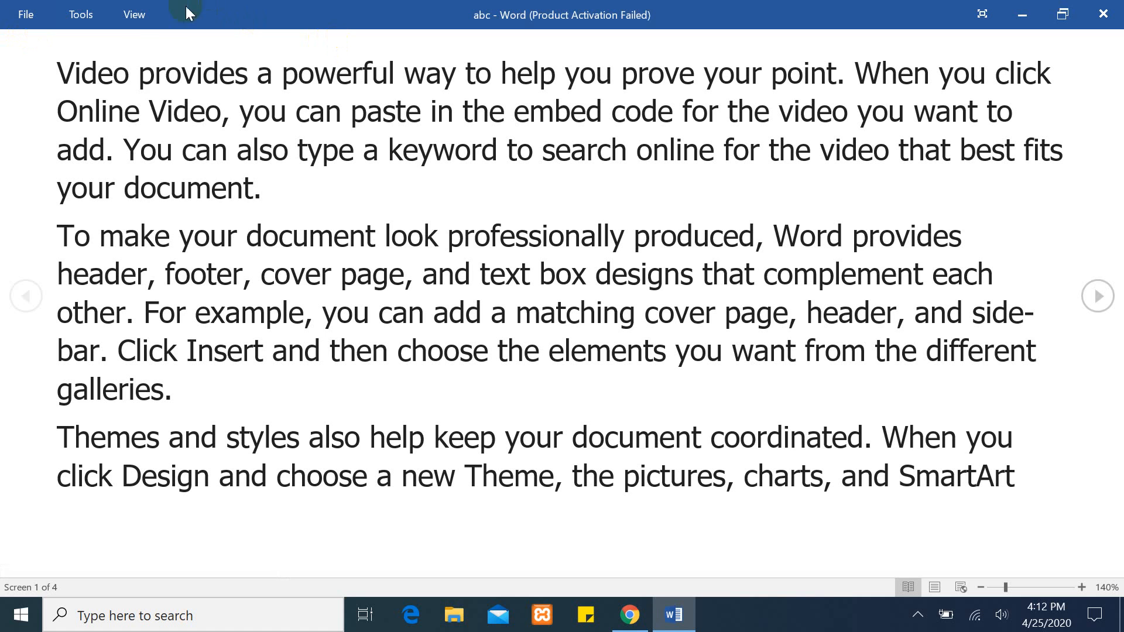
left_click(134, 16)
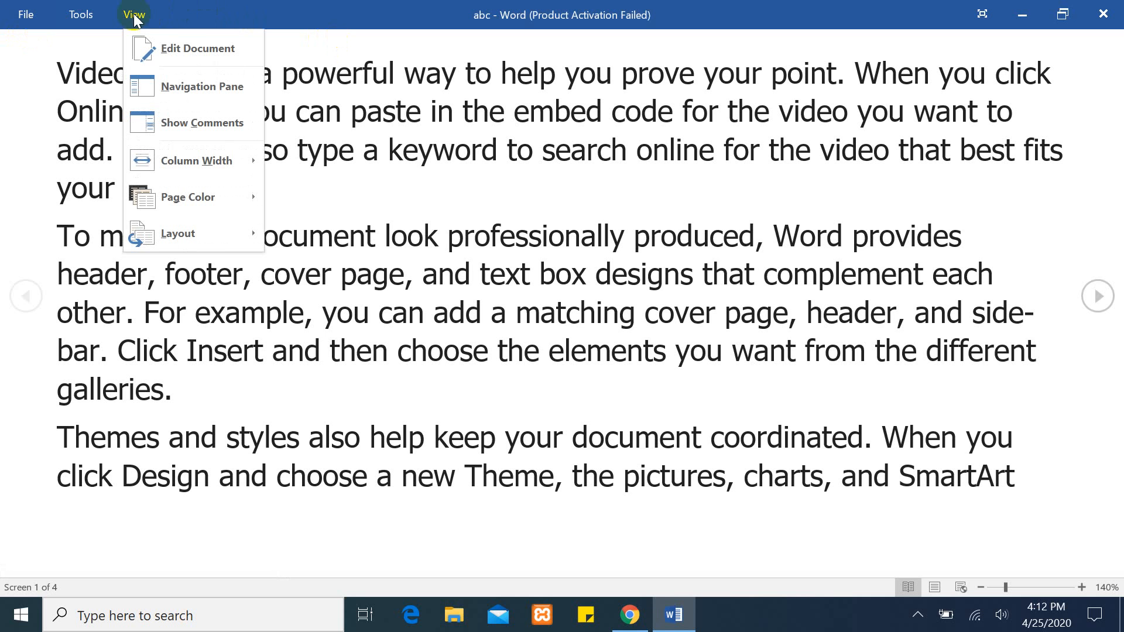
left_click(196, 48)
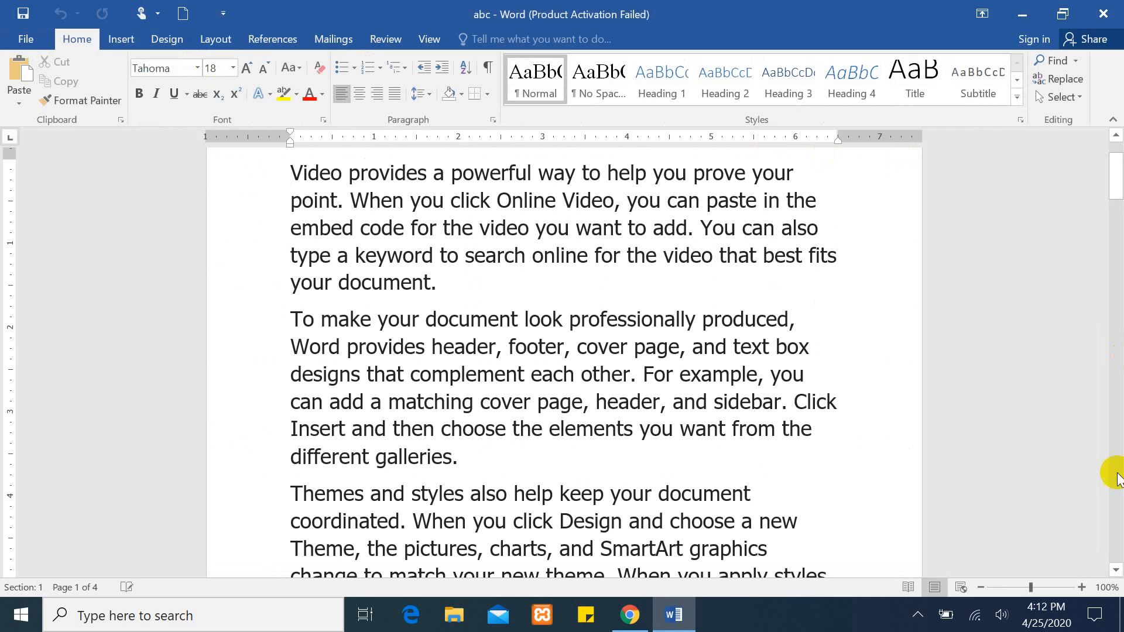
Step: From the start of the reopened document, go to the lastRead bookmark and close the Go To dialog
mouse_move(1115, 178)
left_mouse_down()
mouse_move(1120, 383)
mouse_move(1116, 170)
left_mouse_up()
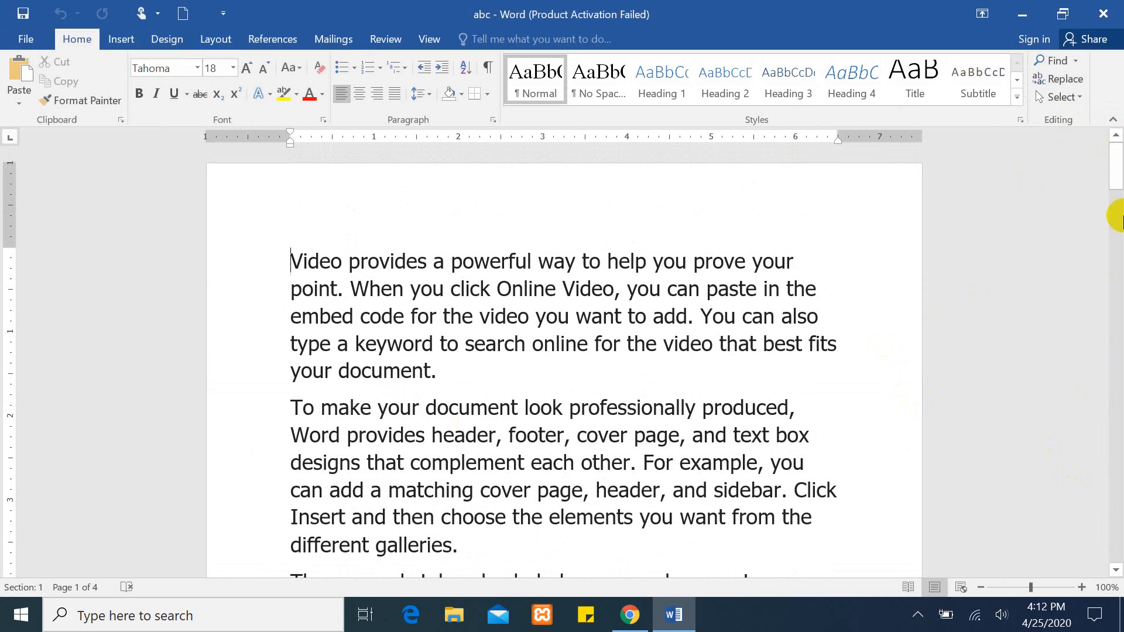
key("ctrl+g")
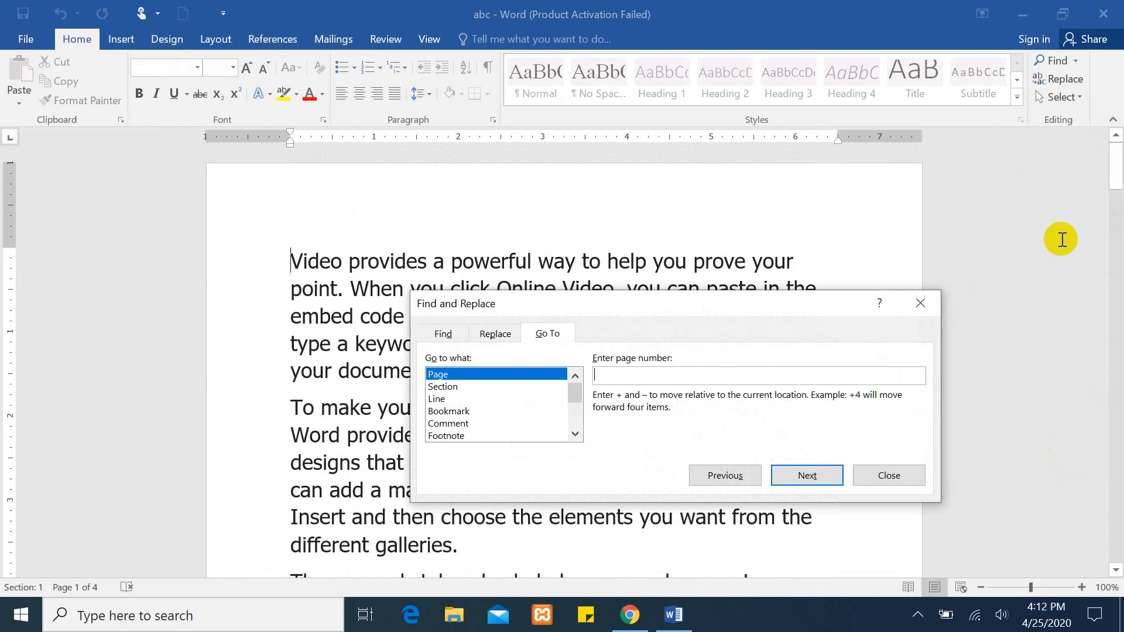
left_click(445, 412)
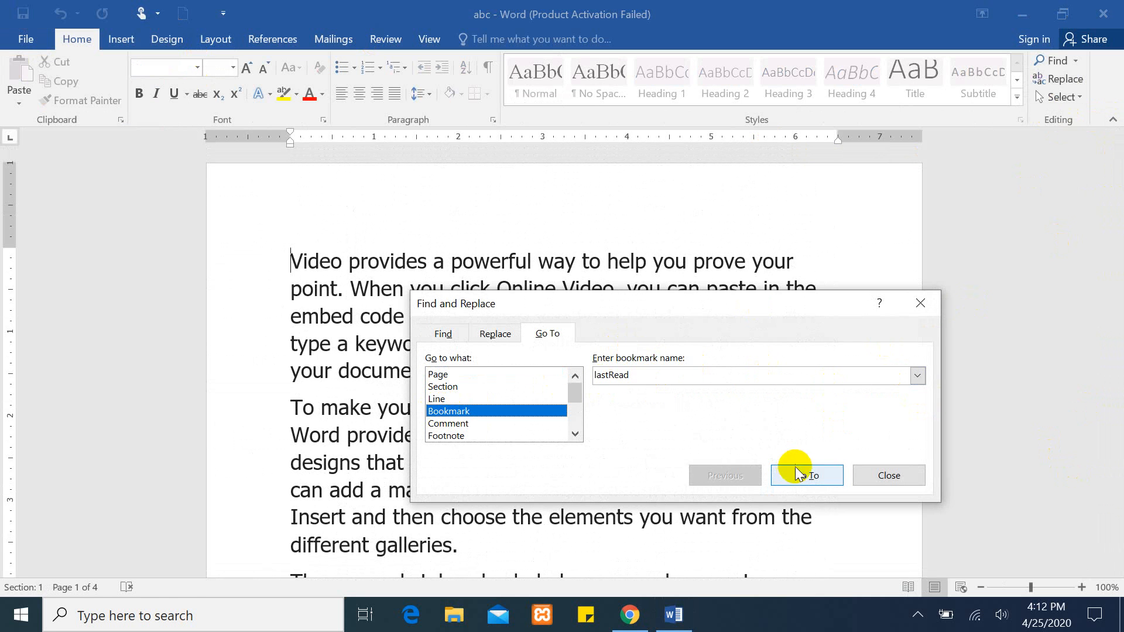
left_click(809, 475)
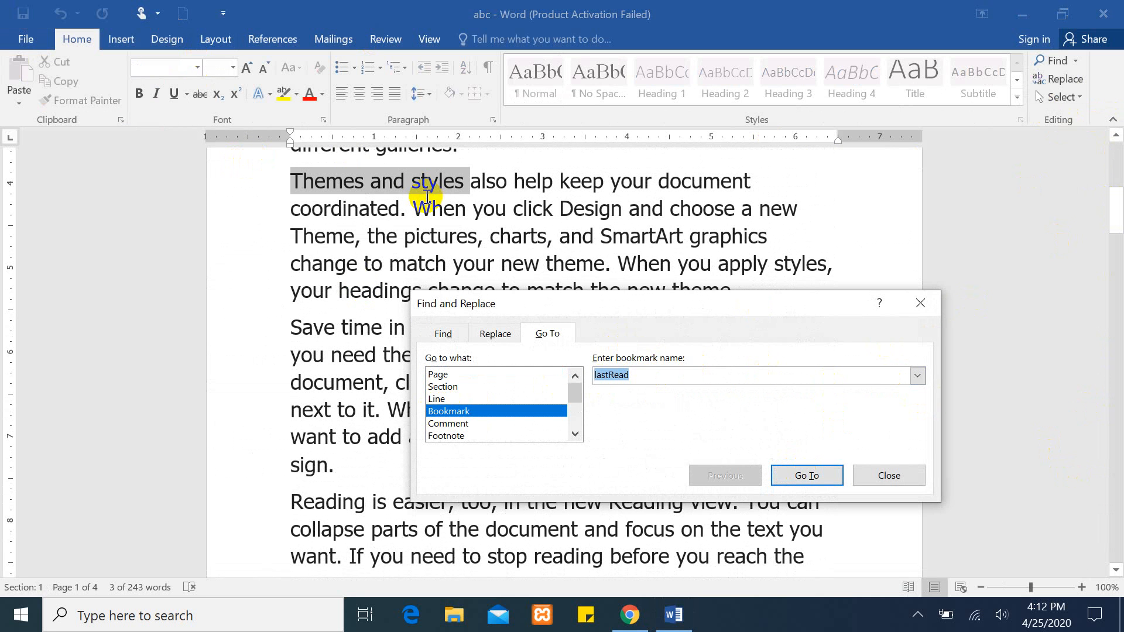
left_click(922, 303)
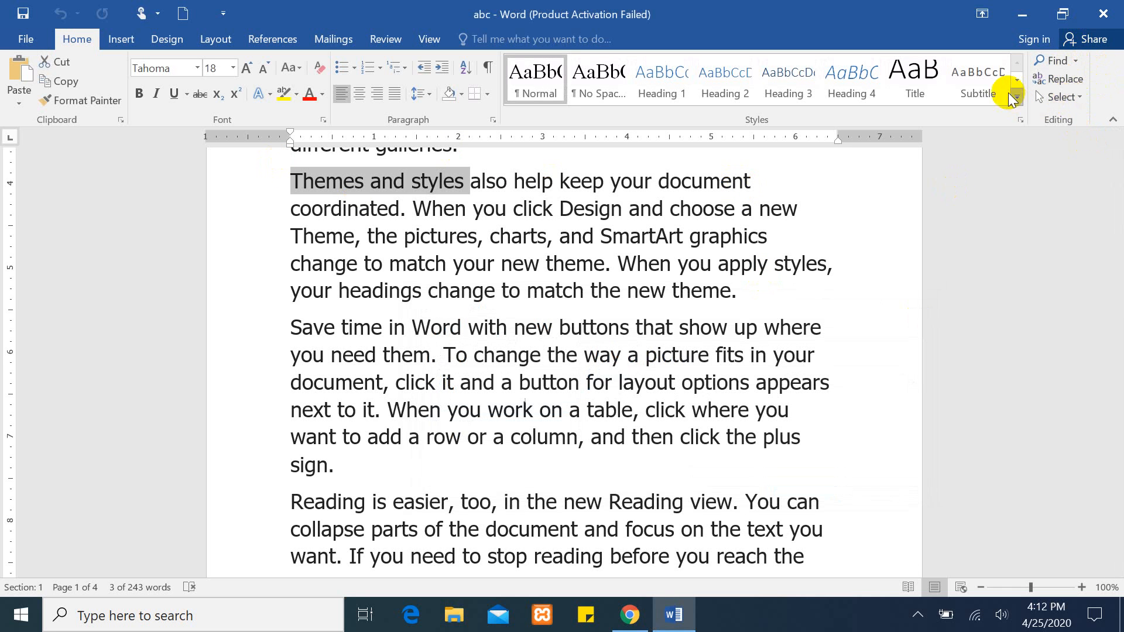
Step: Review the Select and Find options, and close the abc document
left_click(1070, 97)
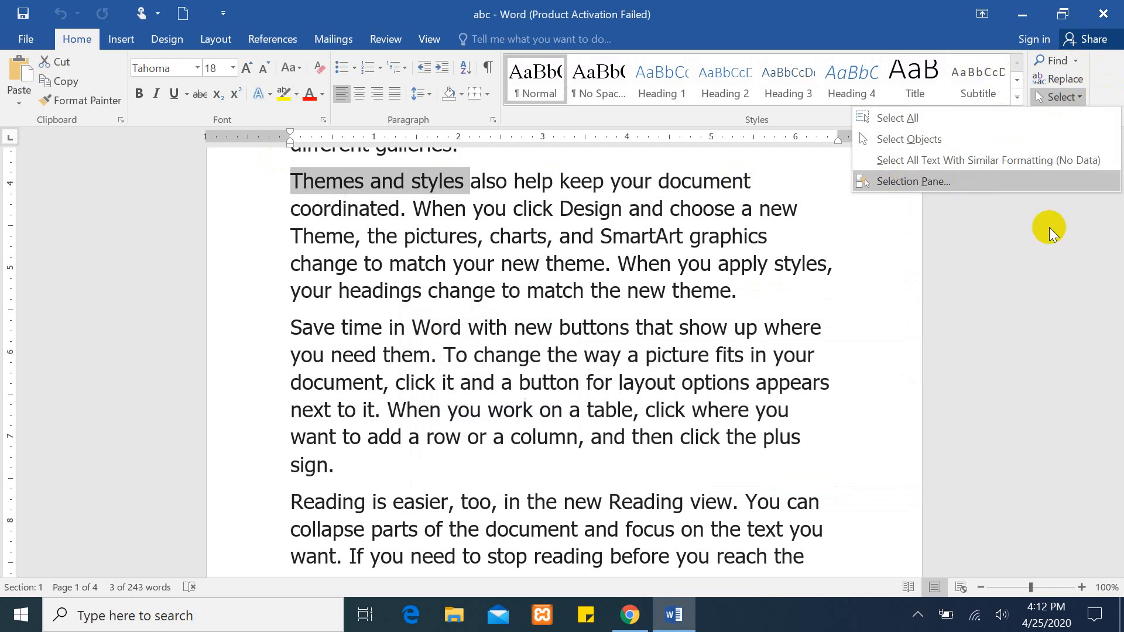
left_click(1016, 266)
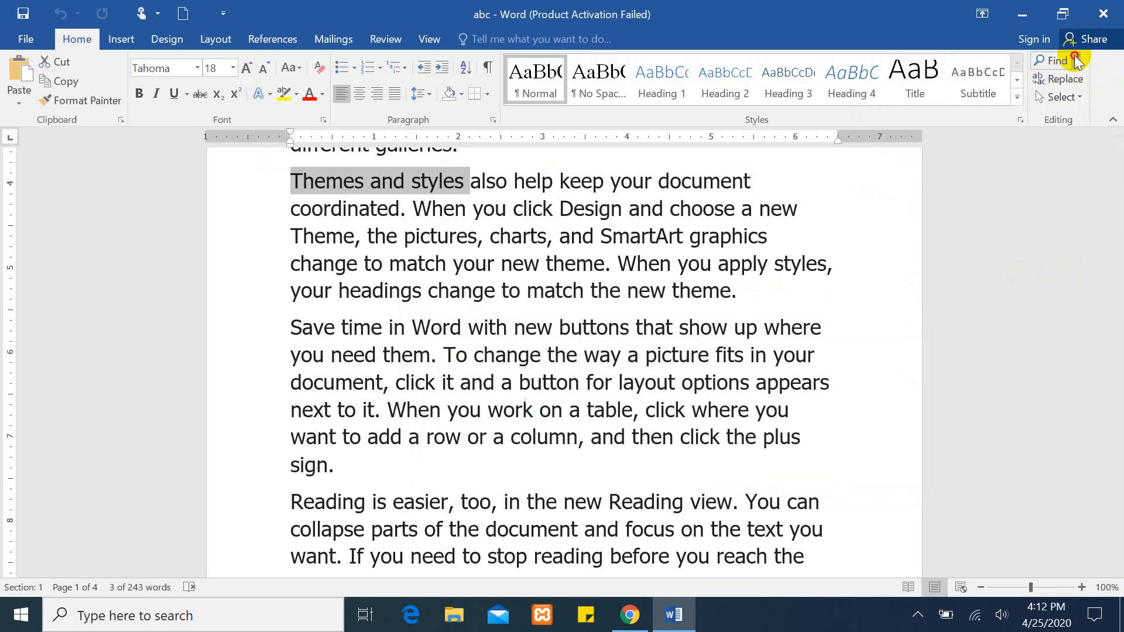
left_click(1076, 61)
left_click(1044, 185)
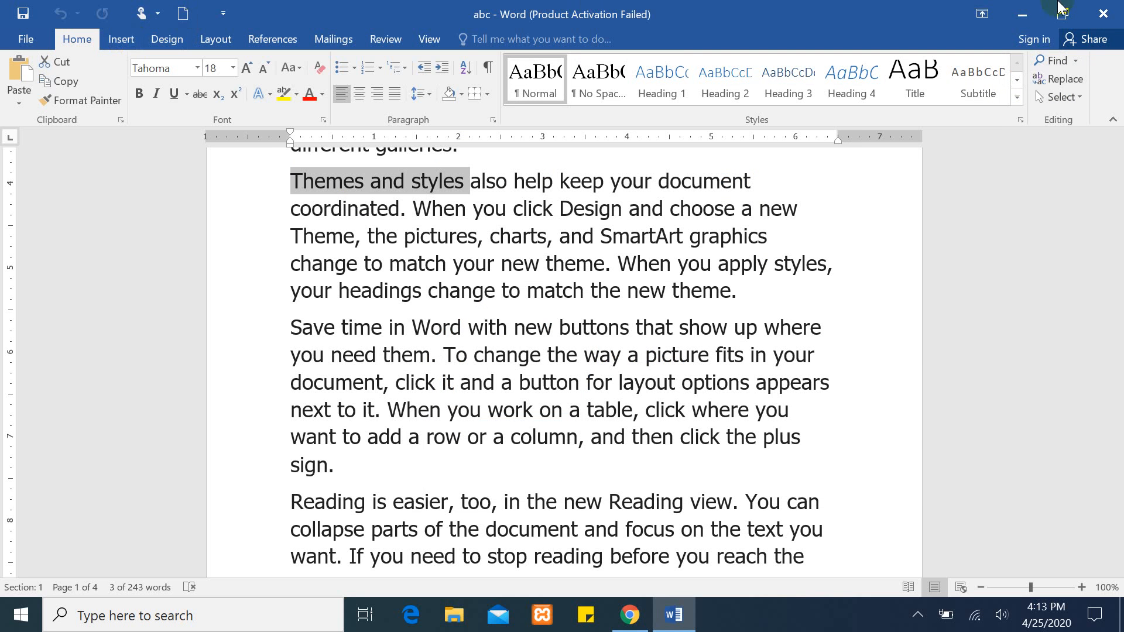
left_click(1113, 7)
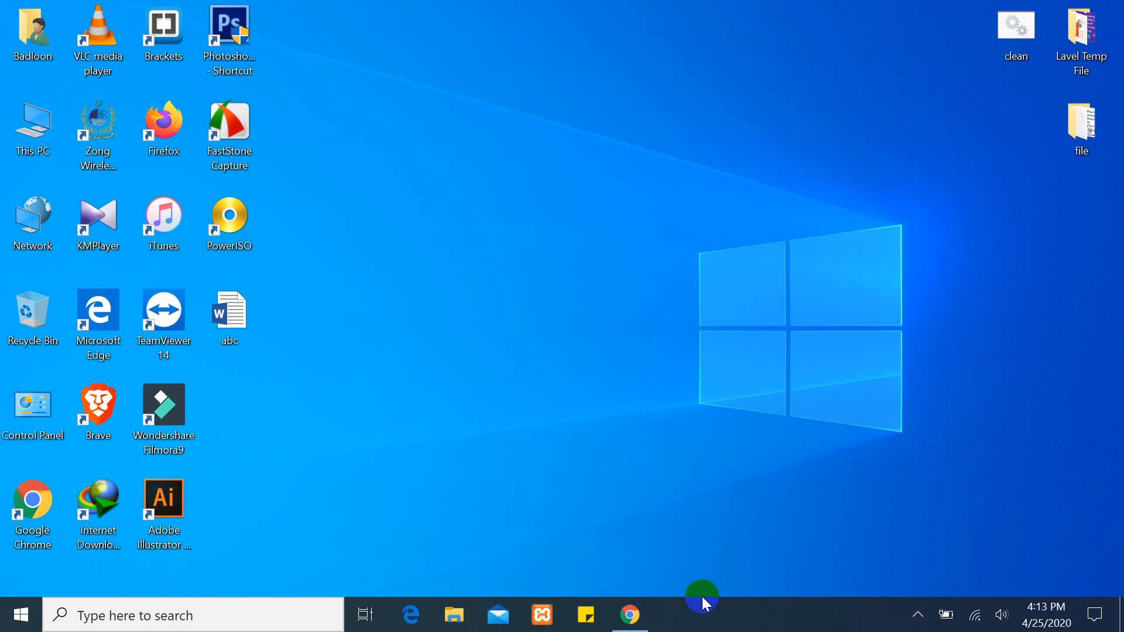